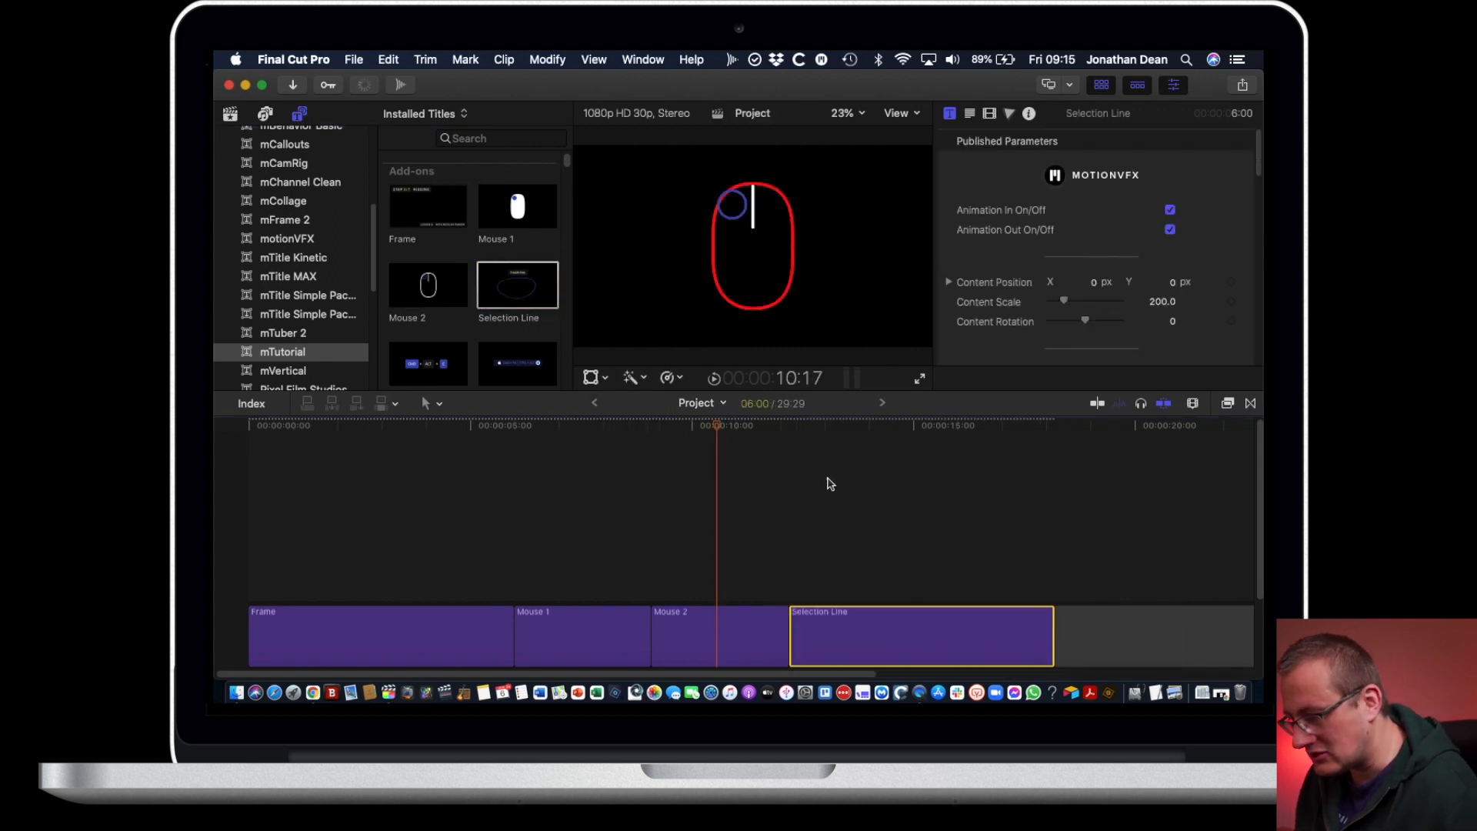
Step: Enlarge the Selection Line title to a content scale of about 473 and set its description text to "This is cool"
left_click(791, 427)
key("space")
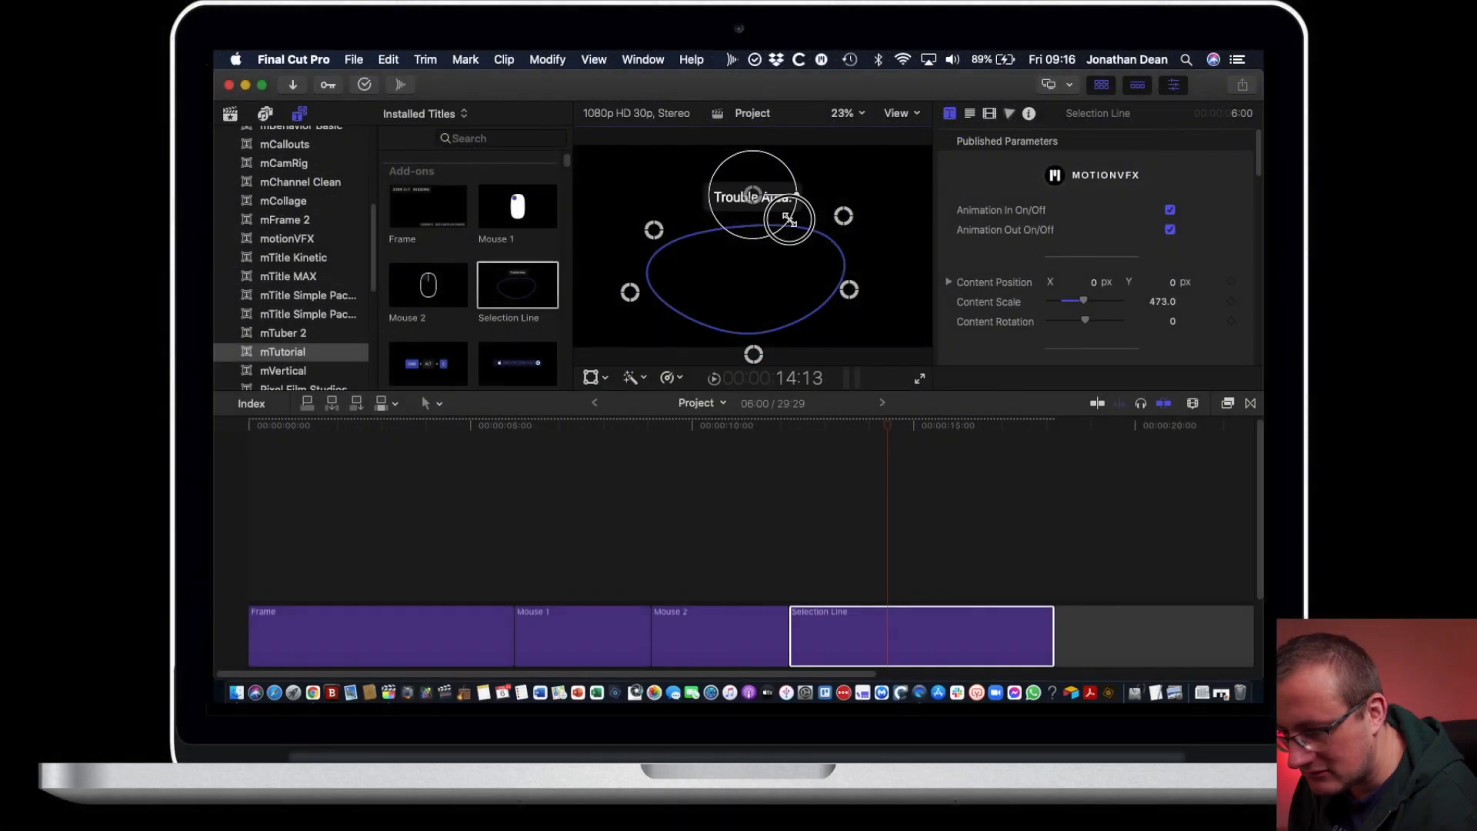
triple_click(1175, 281)
left_click_drag(1122, 287, 871, 277)
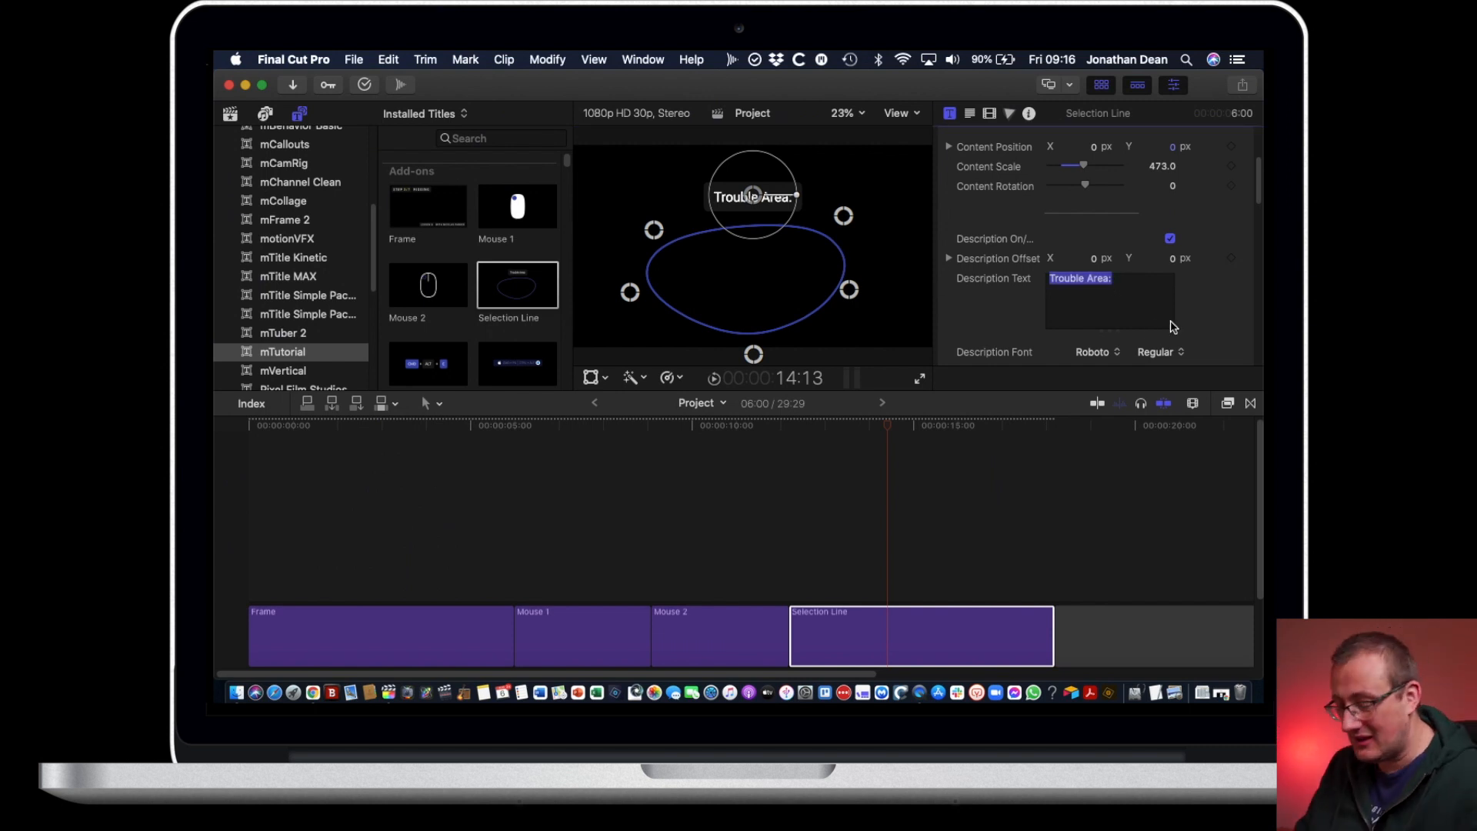
type("This is cool")
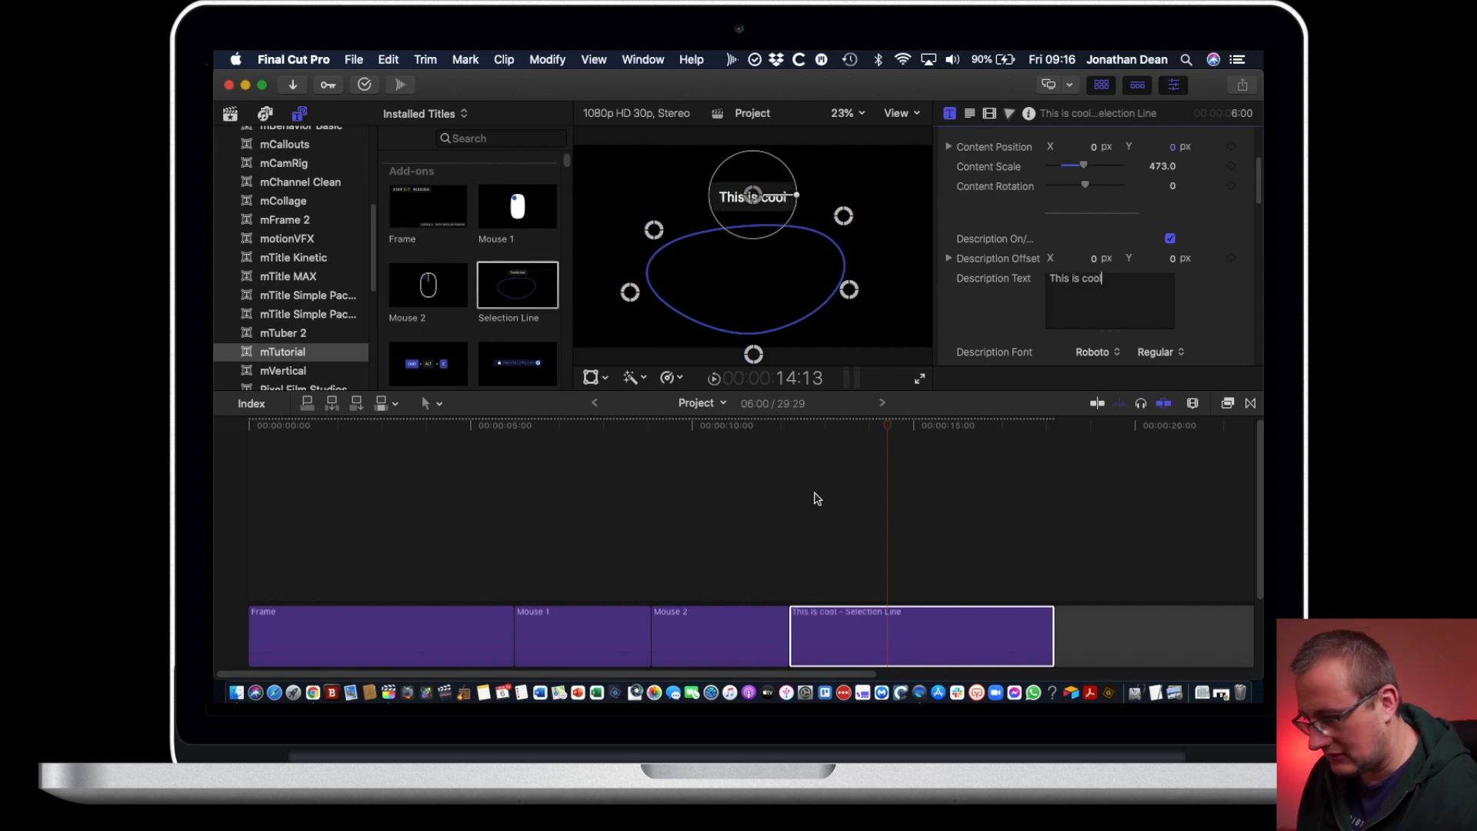
Step: Preview the relabelled Selection Line title, and reshape its blue outline by moving the lower-right, bottom and upper-left control points
left_click(793, 438)
key("space")
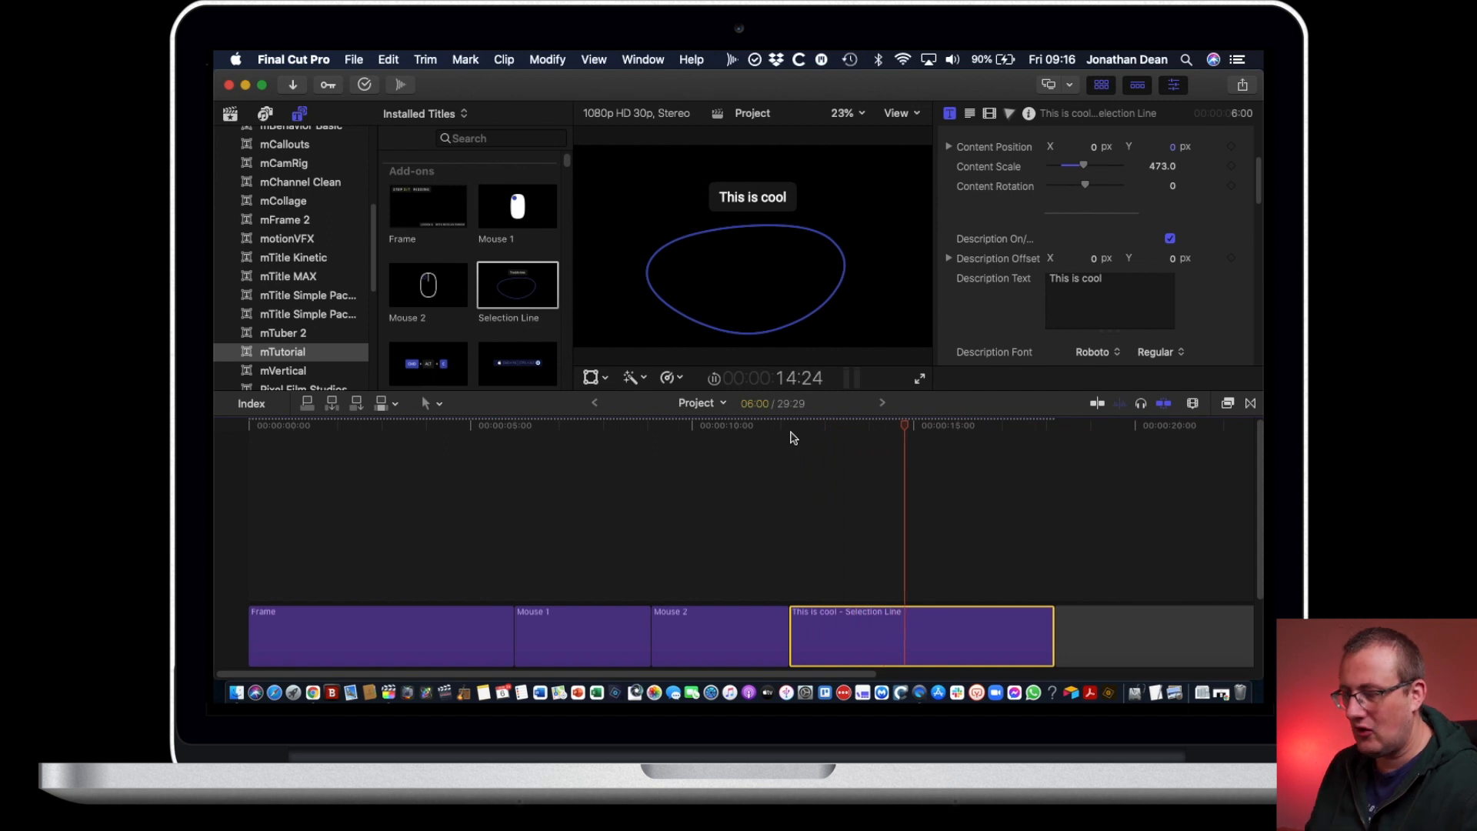
key("space")
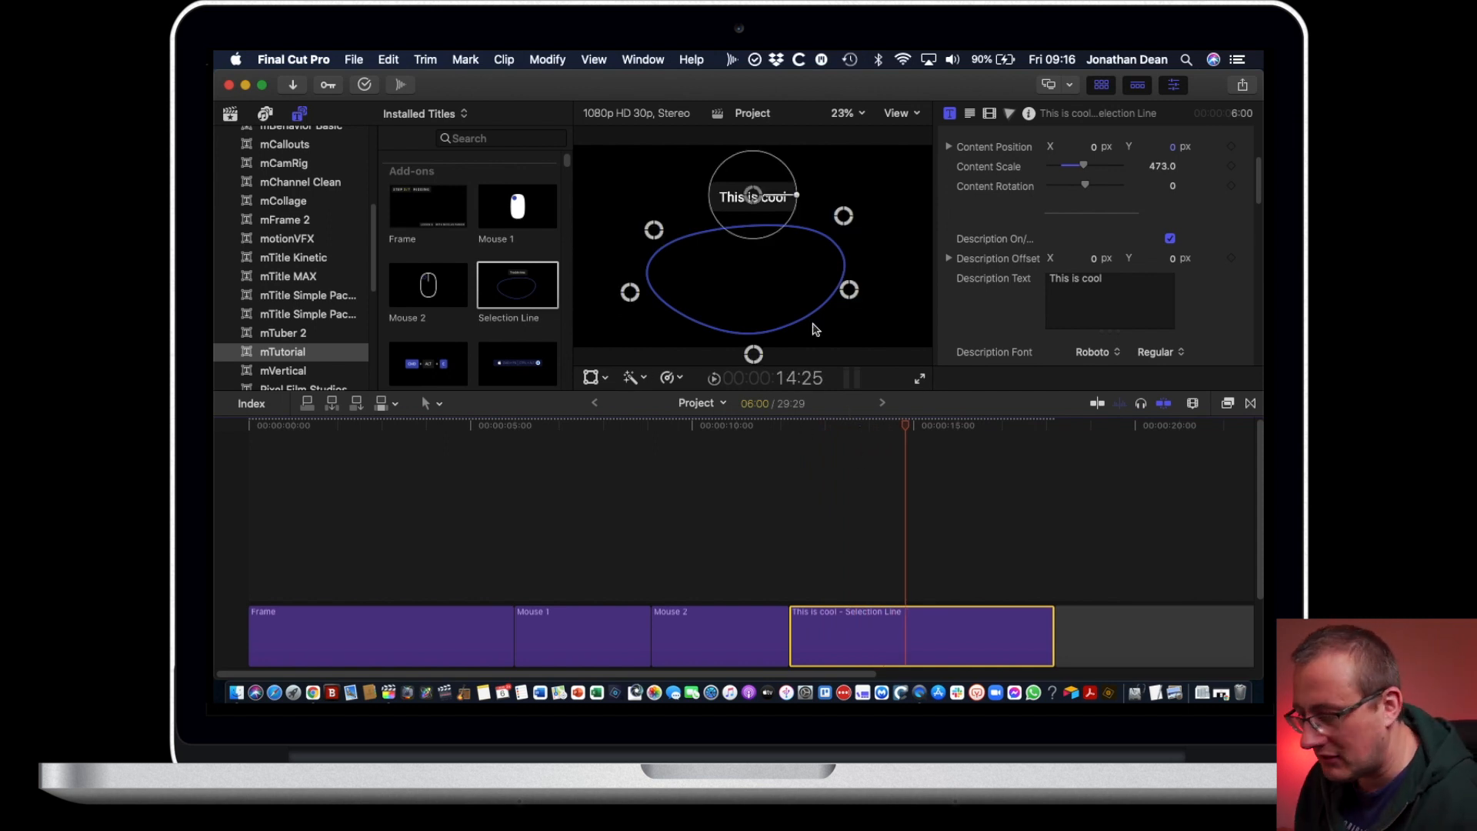
mouse_move(854, 297)
left_mouse_down()
mouse_move(907, 313)
mouse_move(809, 274)
mouse_move(830, 299)
left_mouse_up()
mouse_move(770, 359)
left_mouse_down()
mouse_move(762, 306)
mouse_move(700, 308)
mouse_move(663, 339)
mouse_move(805, 343)
mouse_move(768, 343)
left_mouse_up()
mouse_move(659, 234)
left_mouse_down()
mouse_move(656, 171)
mouse_move(695, 241)
mouse_move(680, 238)
left_mouse_up()
Step: Append the Shortcuts title after the Selection Line clip and enlarge it to a content scale of about 717
scroll(551, 279, "down", 2)
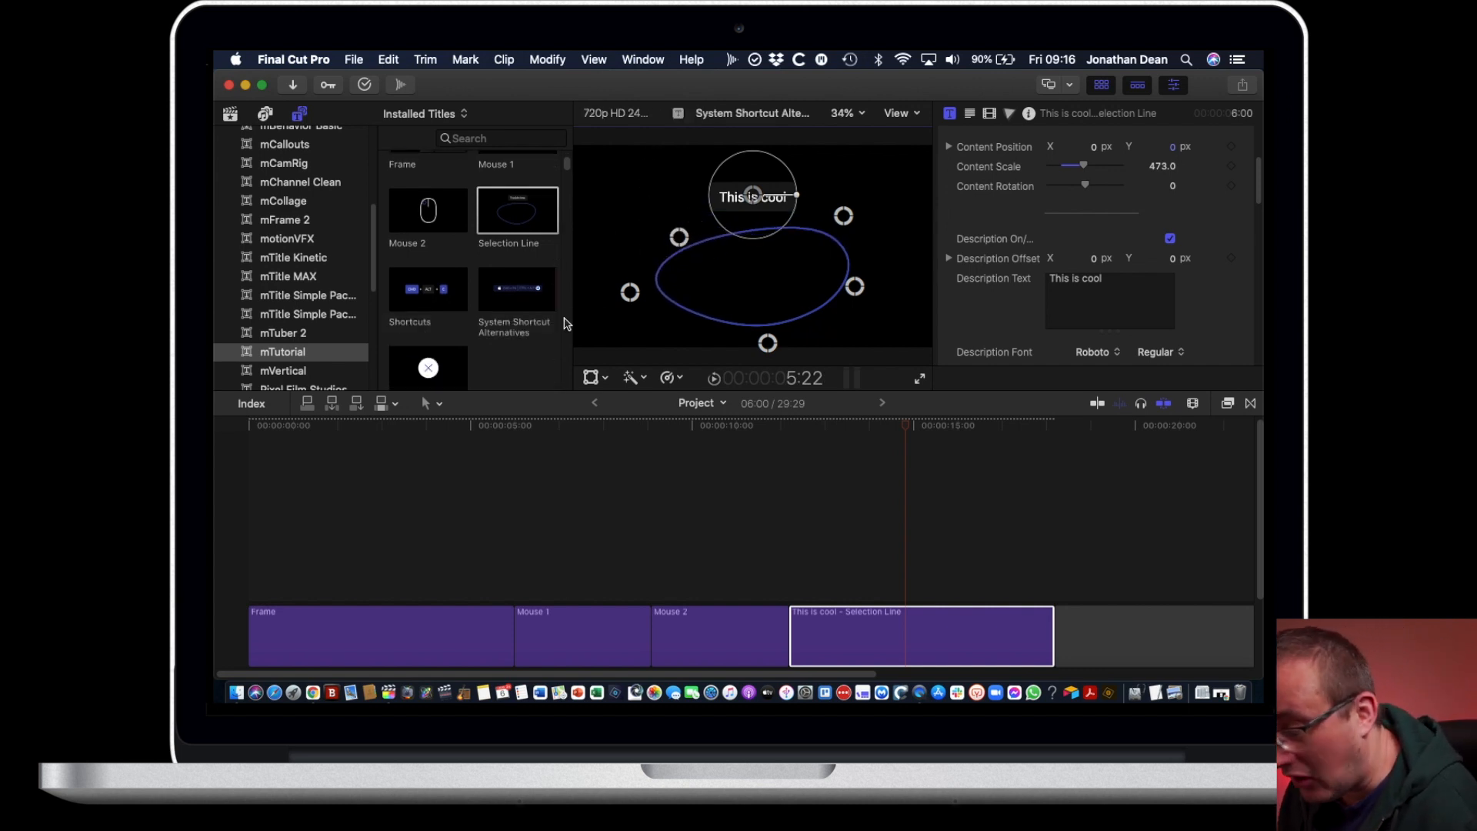
left_click_drag(429, 290, 1095, 592)
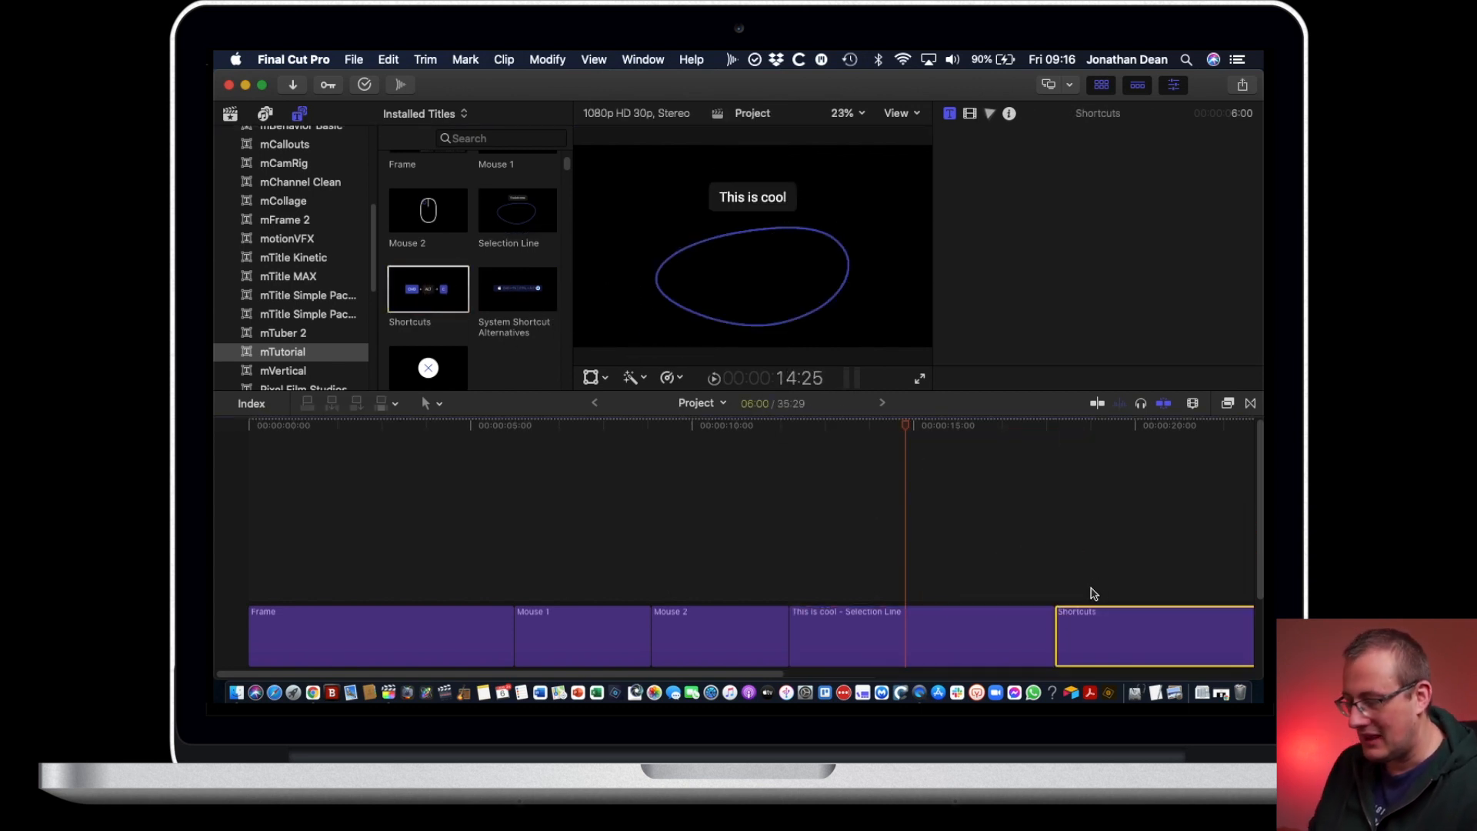
left_click(1081, 426)
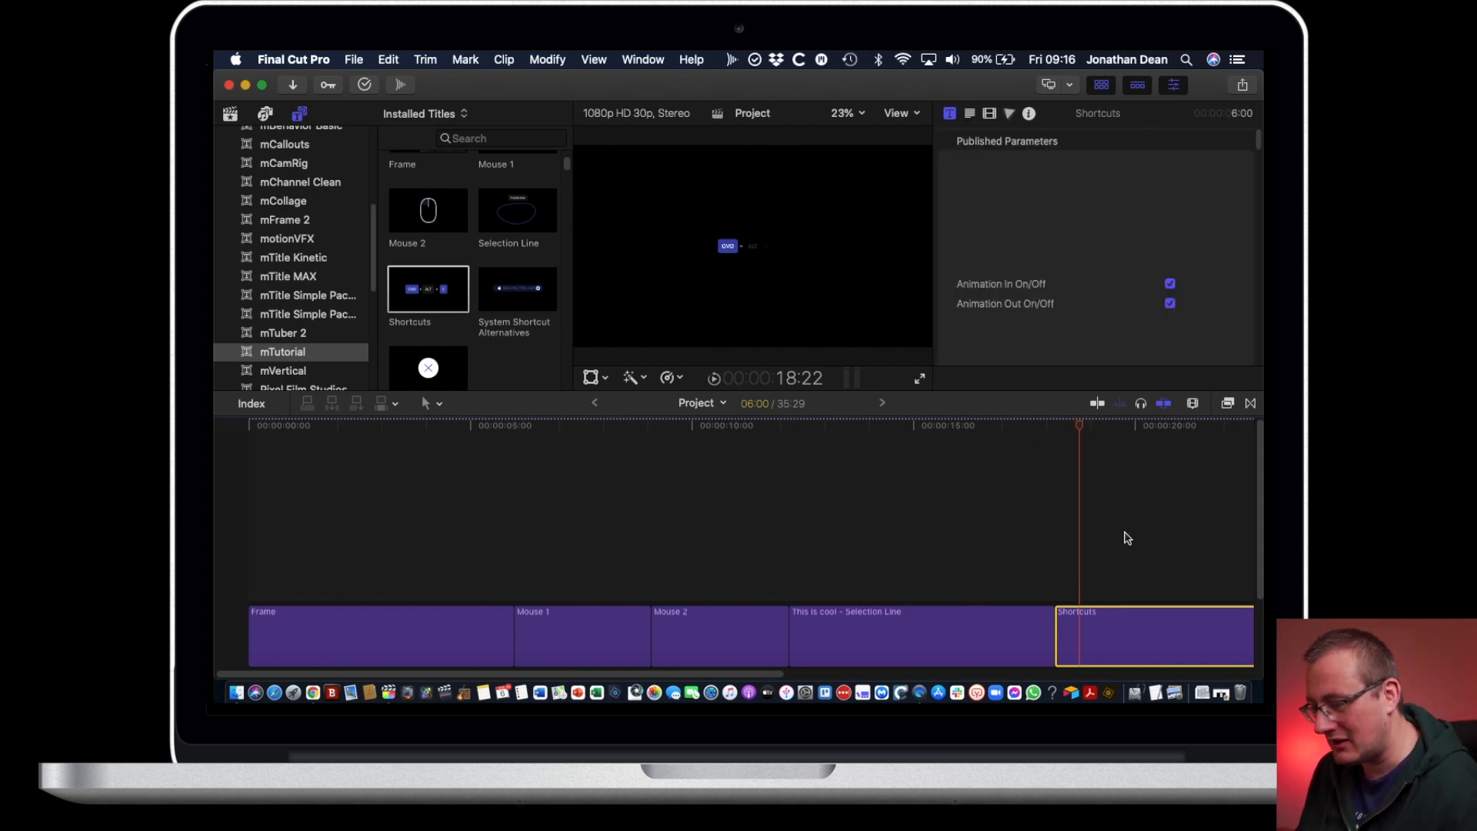
scroll(1119, 569, "right", 5)
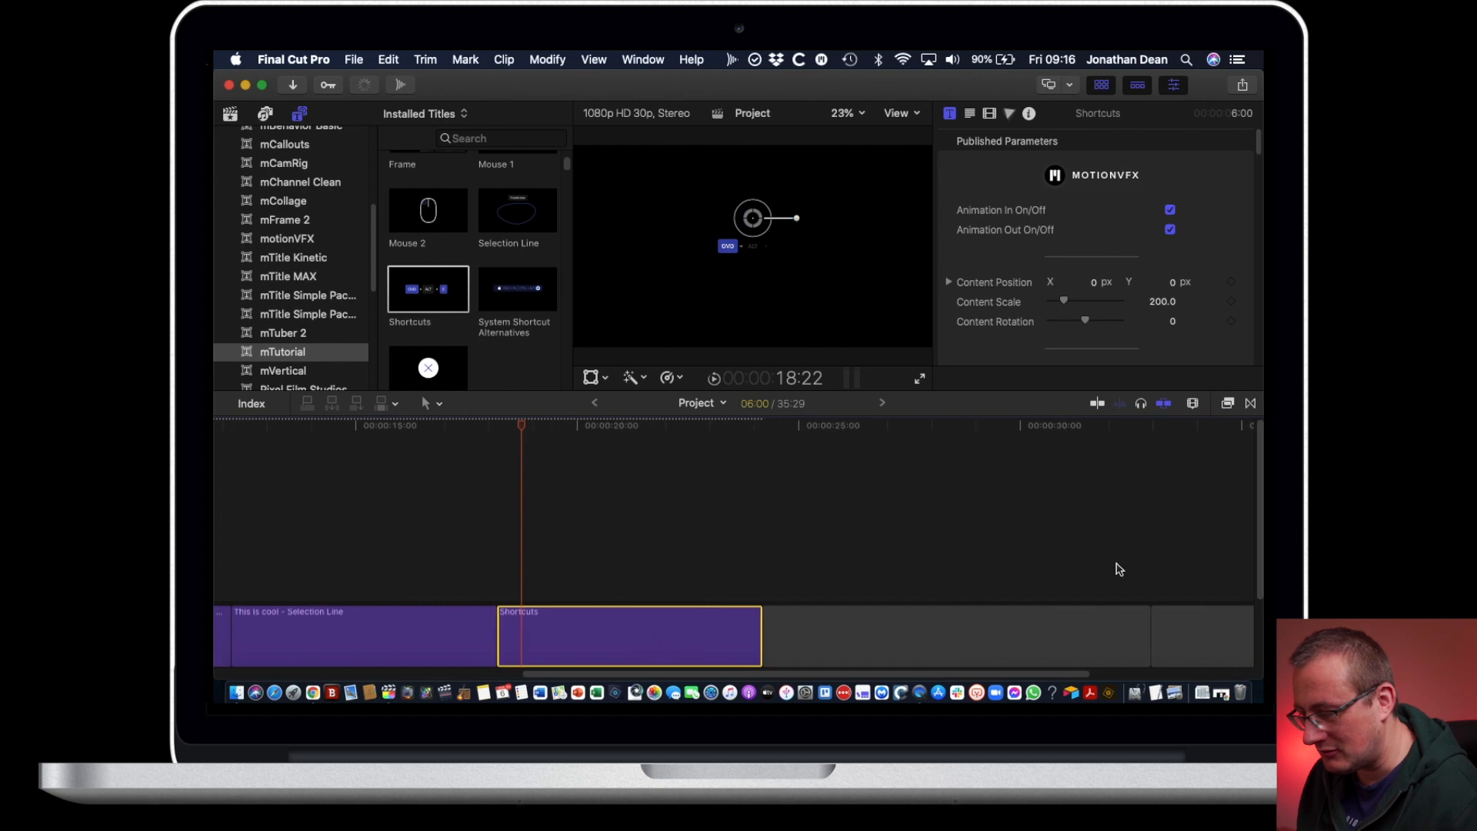
left_click_drag(767, 231, 792, 264)
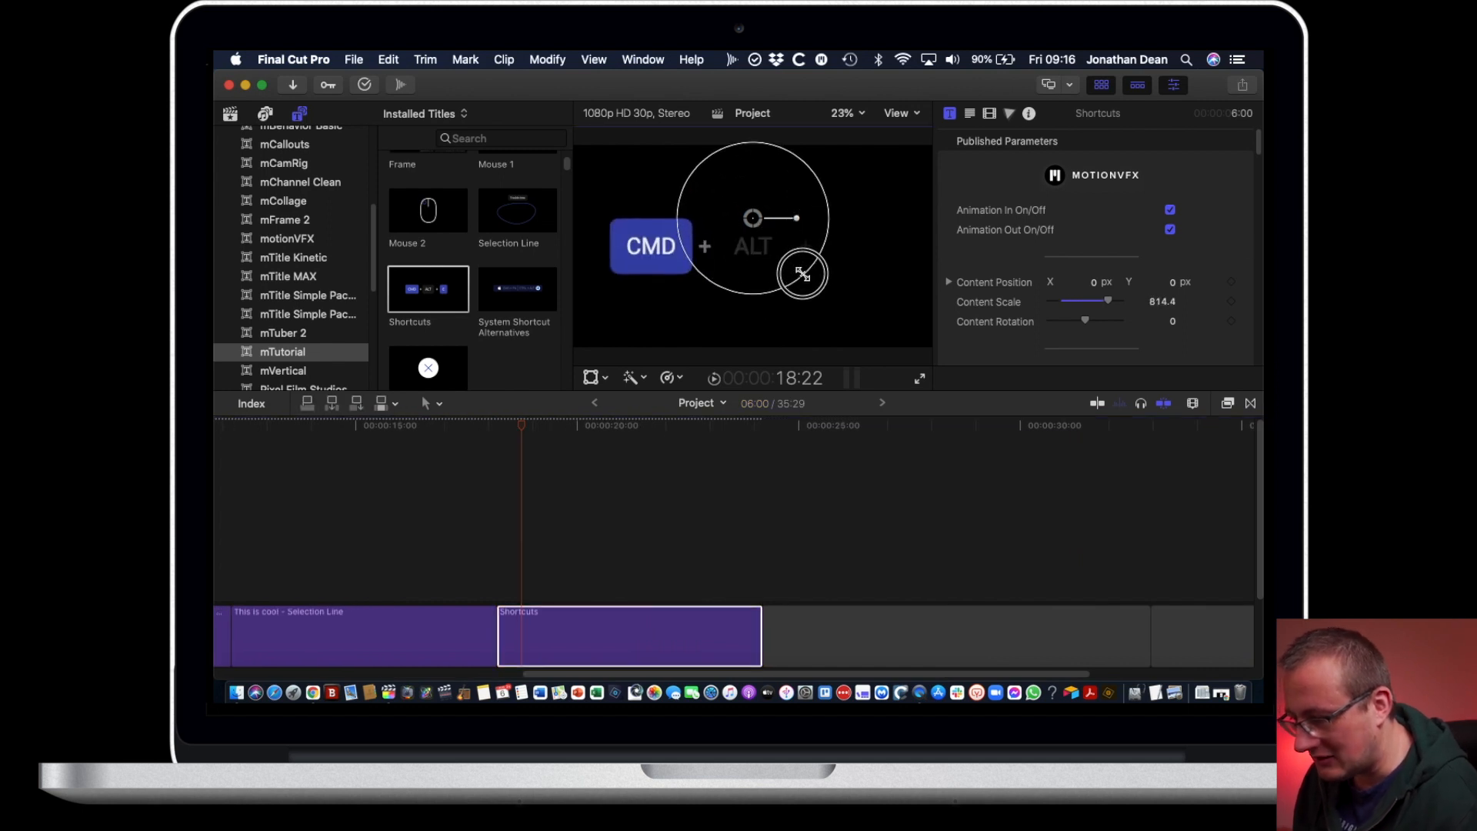
left_click(498, 425)
key("space")
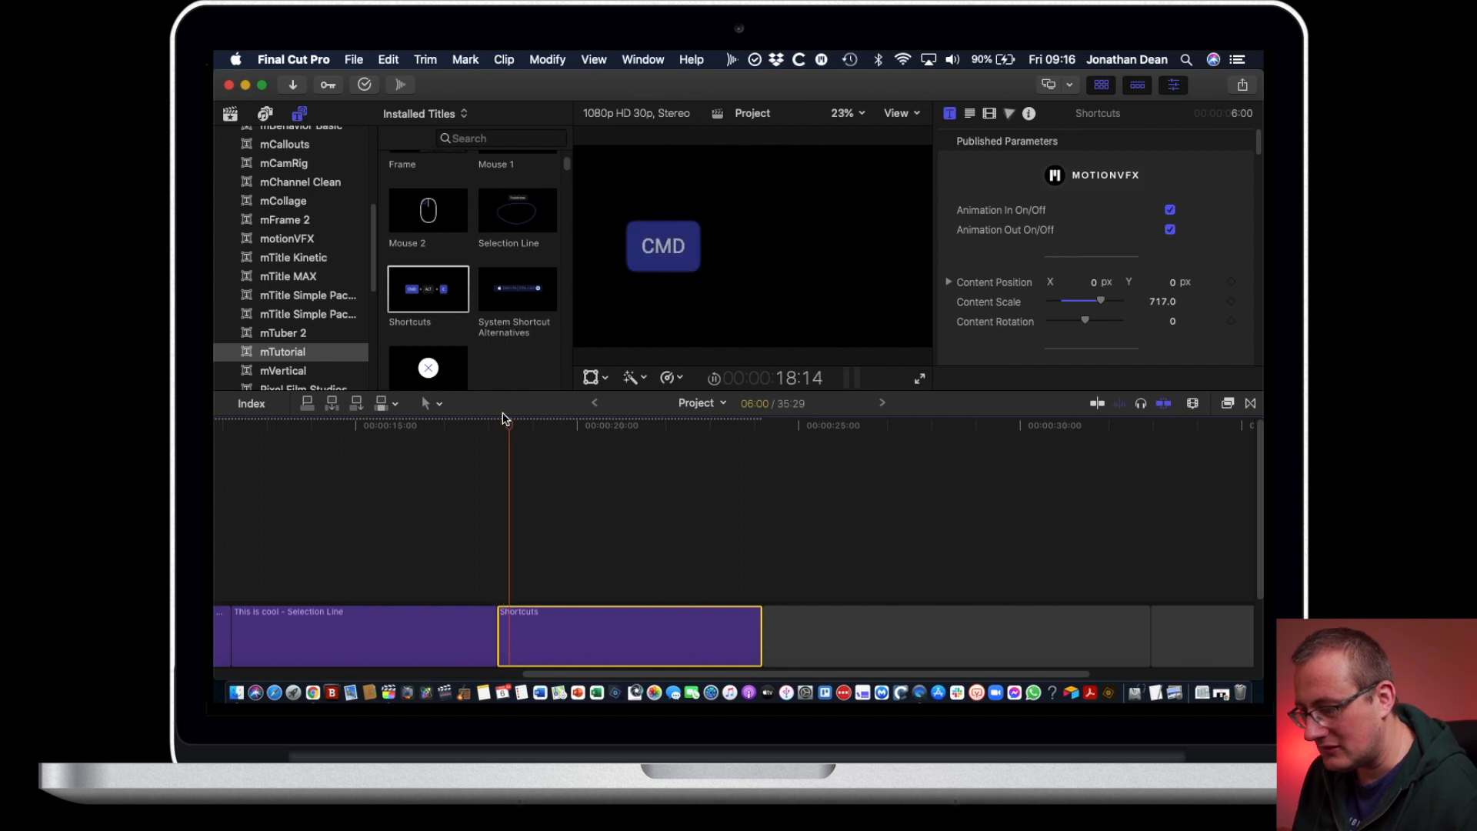
Step: Replace the Shortcuts title's Button Text 1 with ALT
scroll(1092, 269, "down", 8)
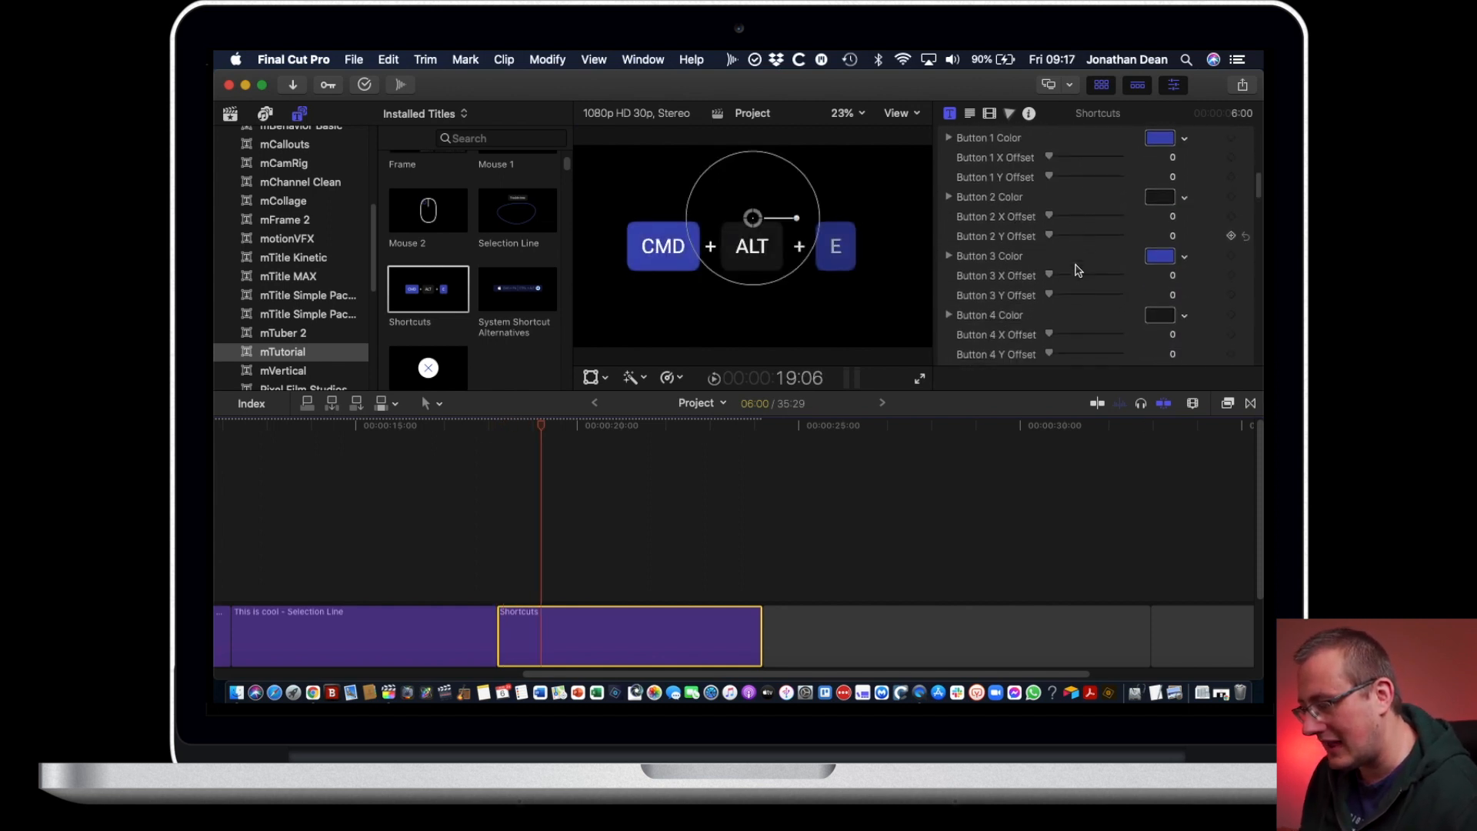
scroll(1077, 270, "down", 5)
left_click(1100, 266)
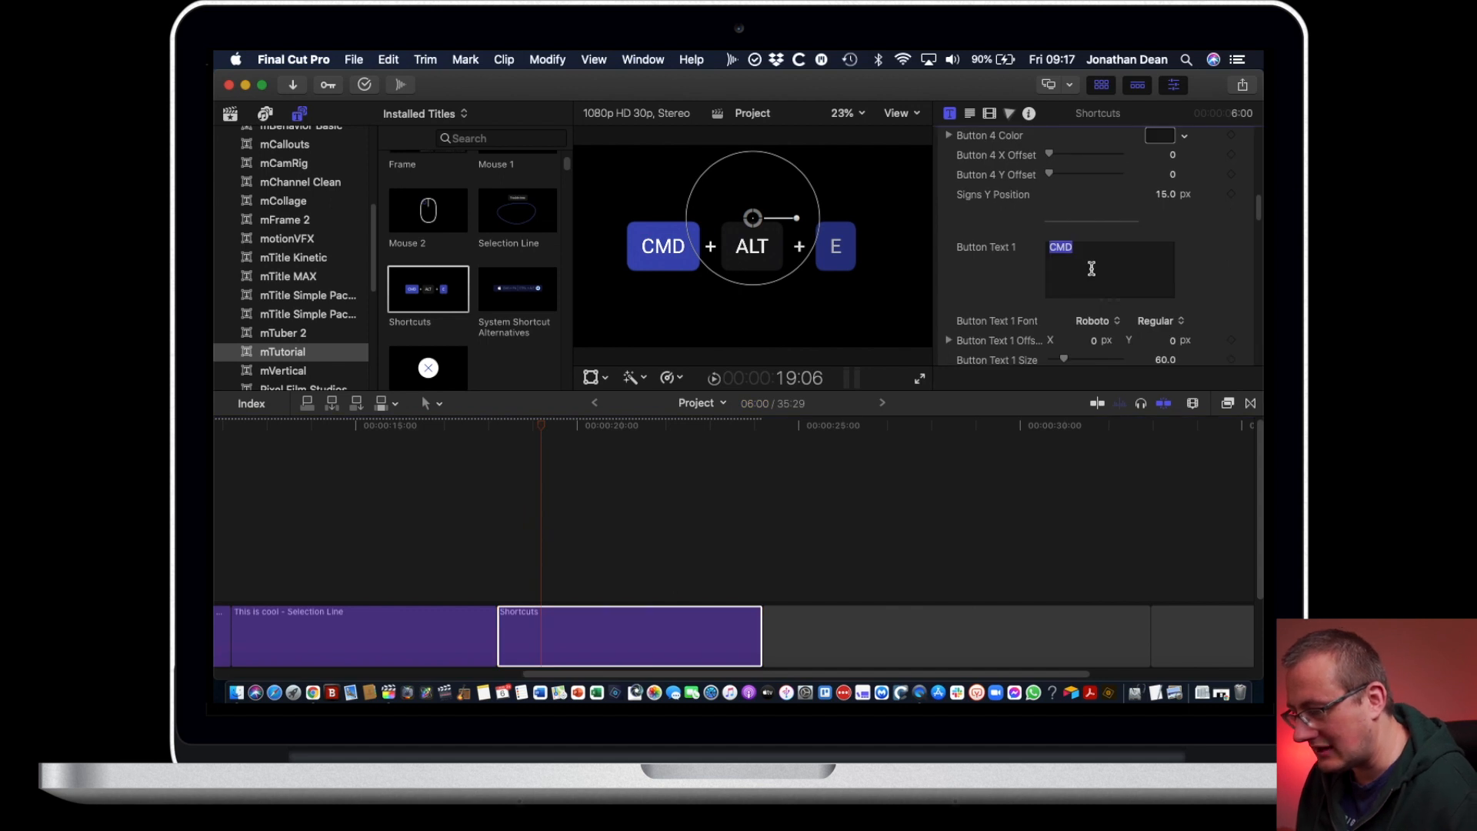
scroll(1207, 295, "down", 4)
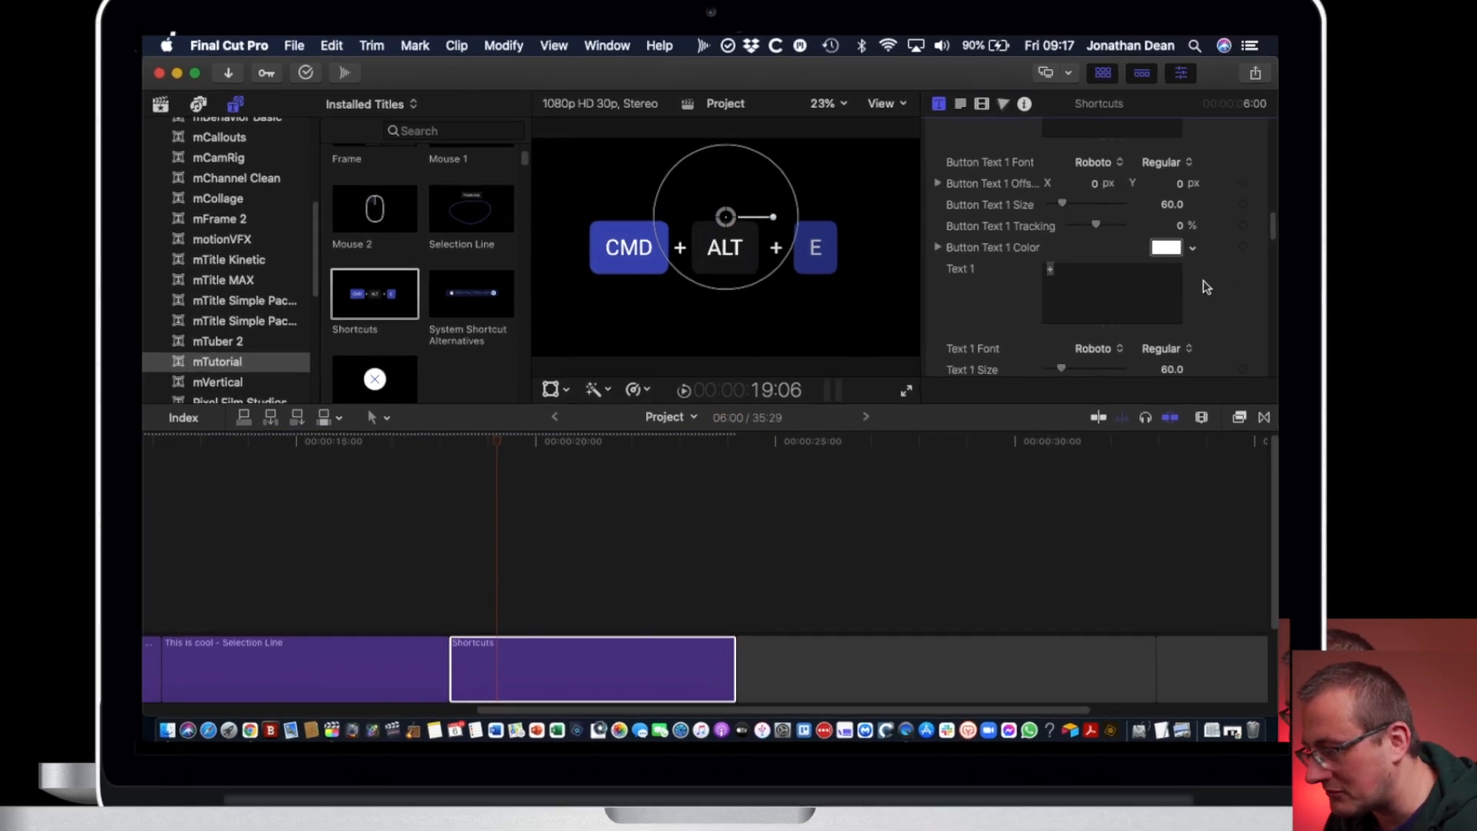
scroll(1205, 286, "down", 3)
scroll(1205, 287, "up", 8)
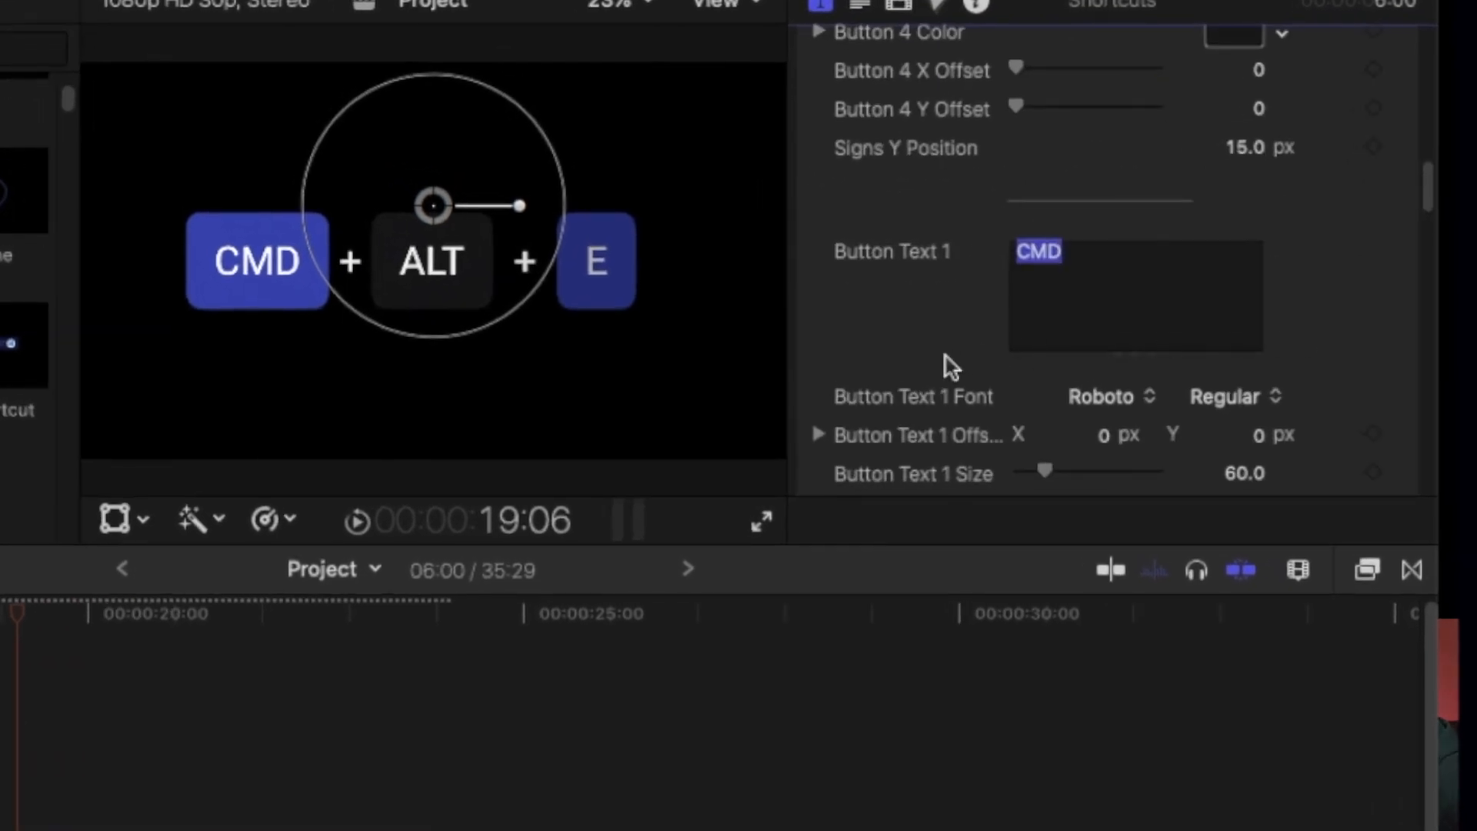
type("ctr")
key("BackSpace")
key("BackSpace")
key("BackSpace")
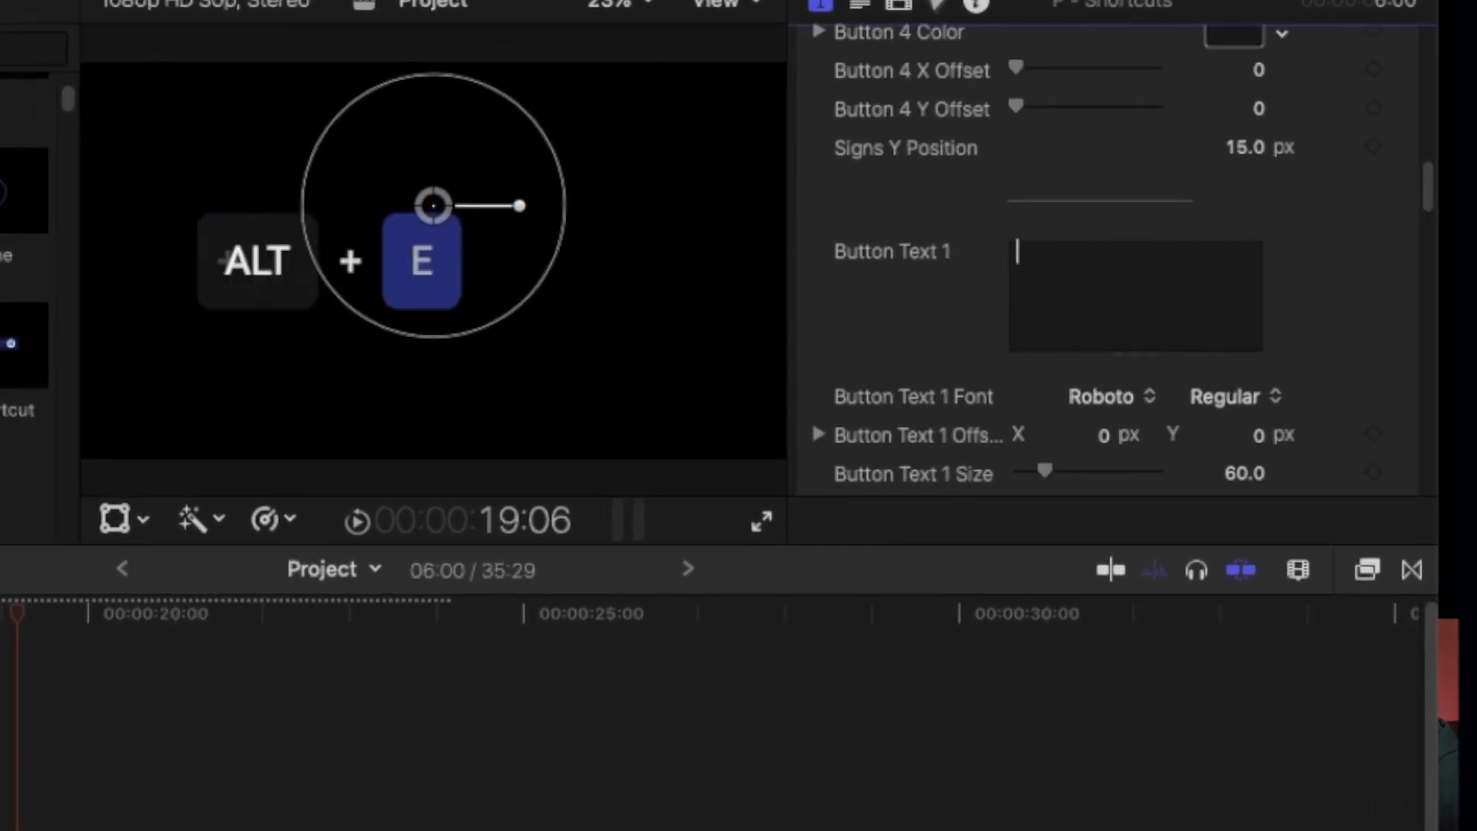
type("CTRL")
key("BackSpace")
key("BackSpace")
key("BackSpace")
key("BackSpace")
type("ALT")
Step: Change the Shortcuts title's Button 1 color to red
left_click_drag(1426, 190, 1423, 141)
left_click(1237, 101)
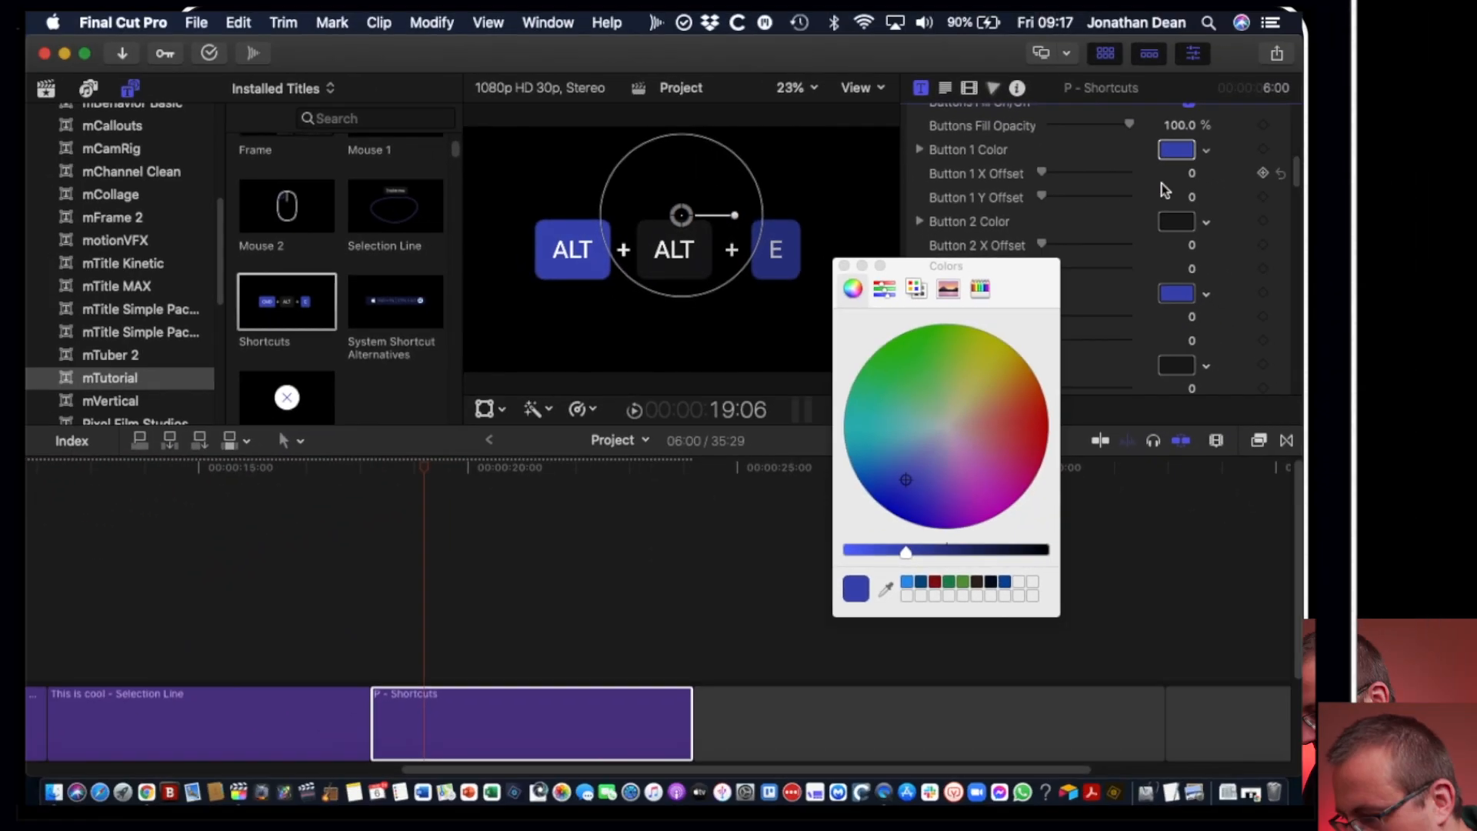
left_click(1045, 435)
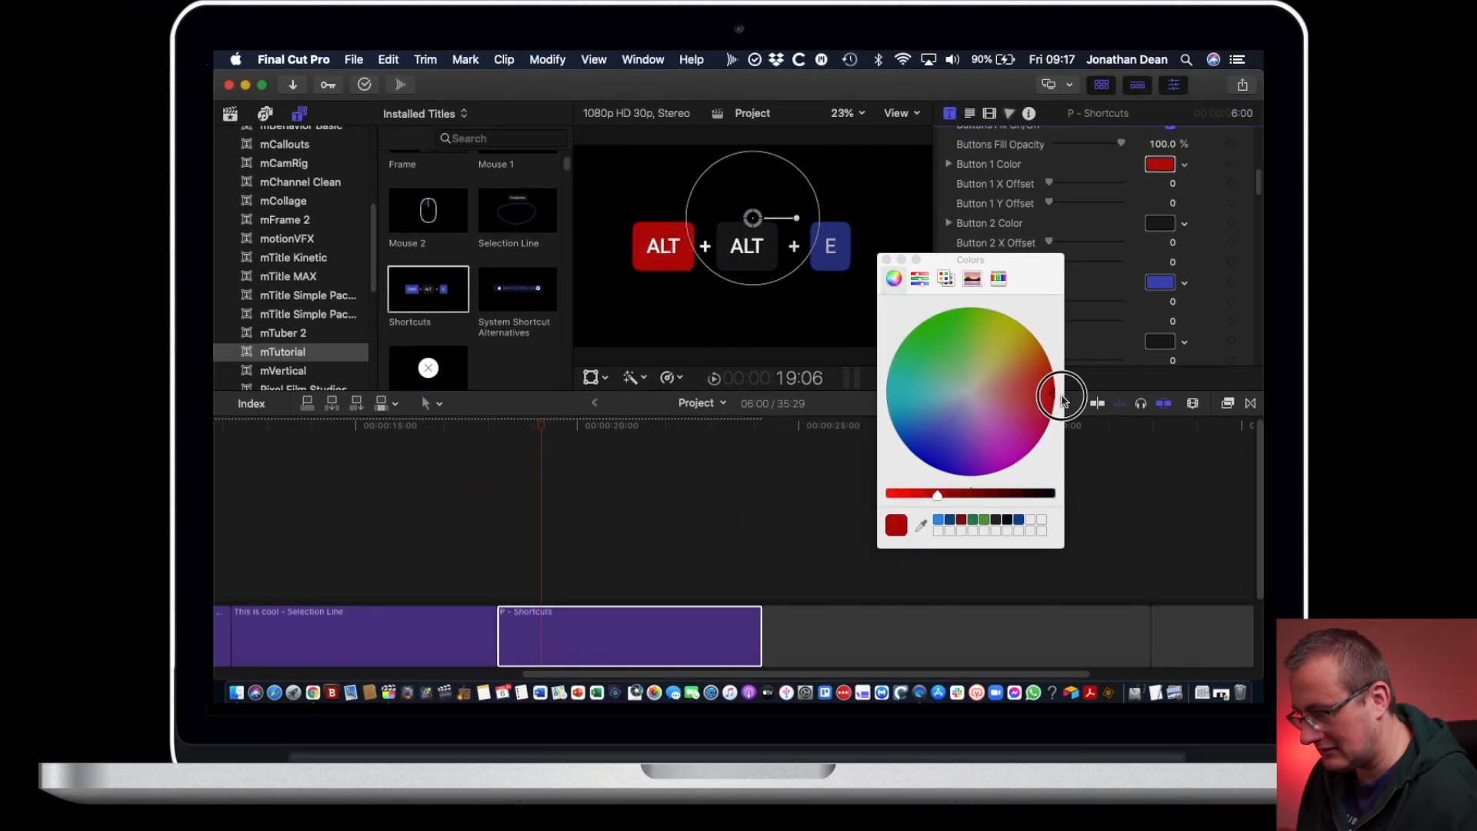
left_click(886, 260)
Step: Try a minus sign as the separator after the first button, and restore the plus sign
left_click_drag(1262, 196, 1262, 252)
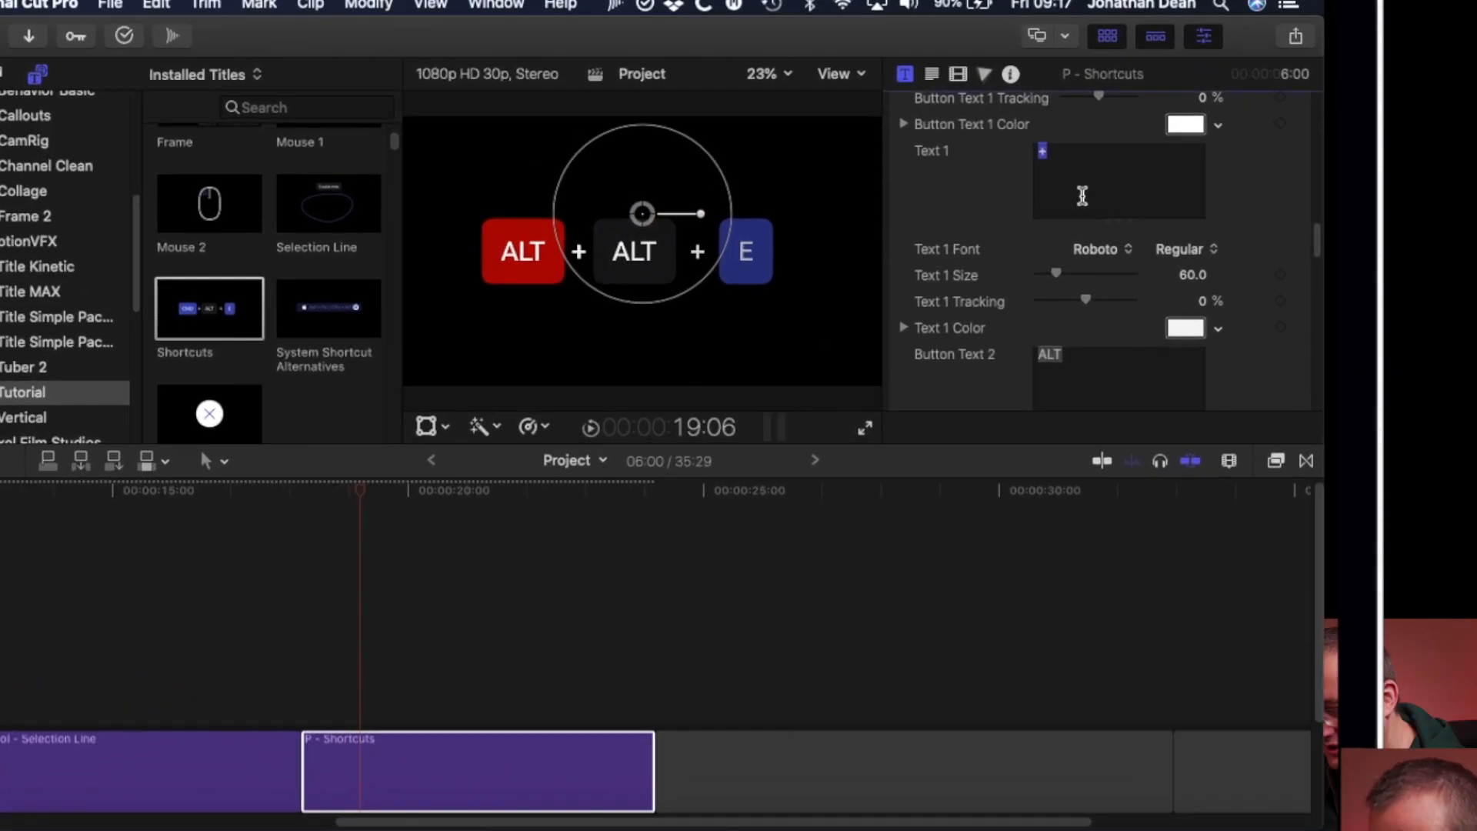
type("-")
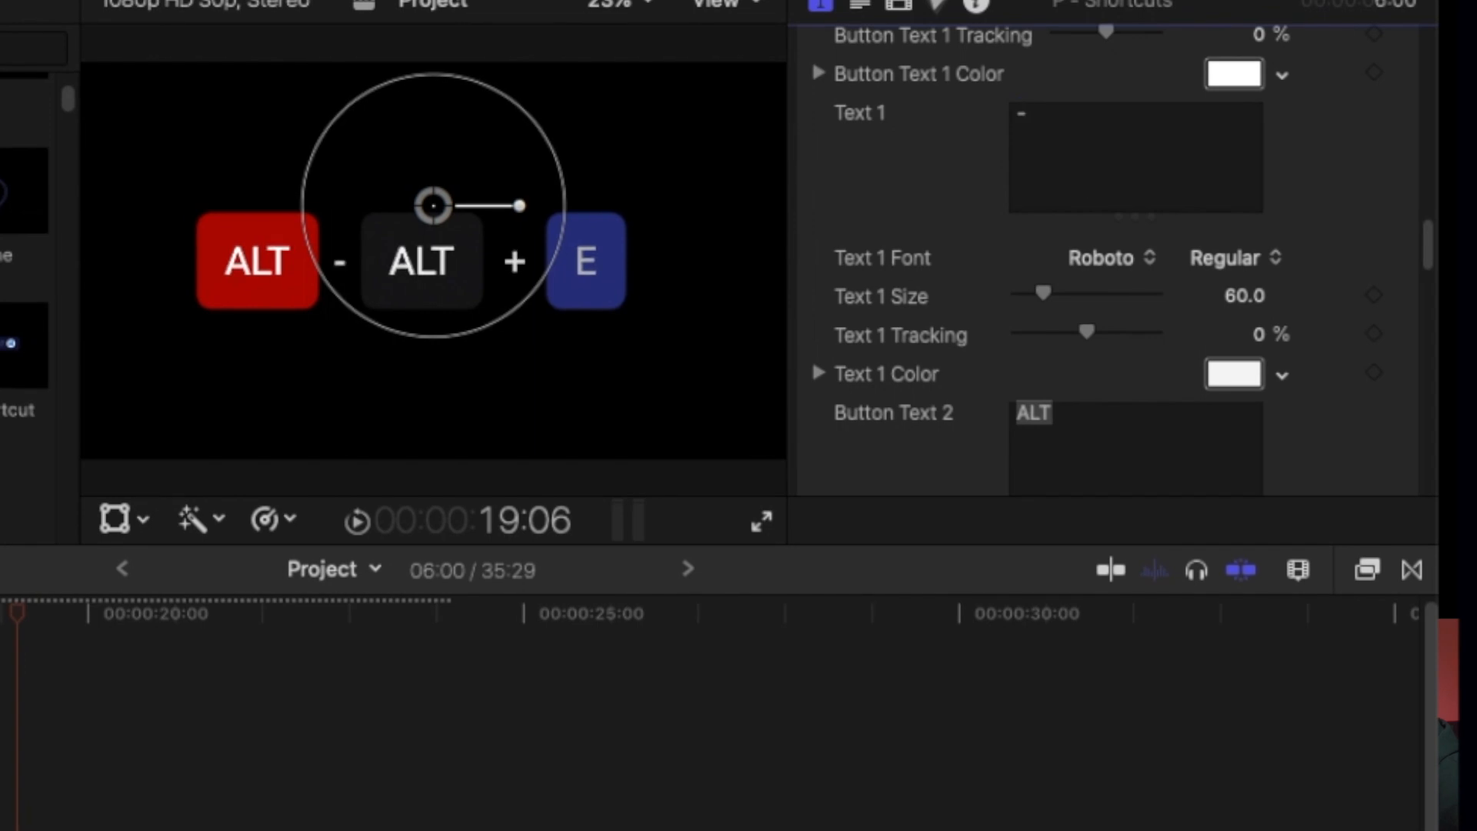
key("BackSpace")
type("+")
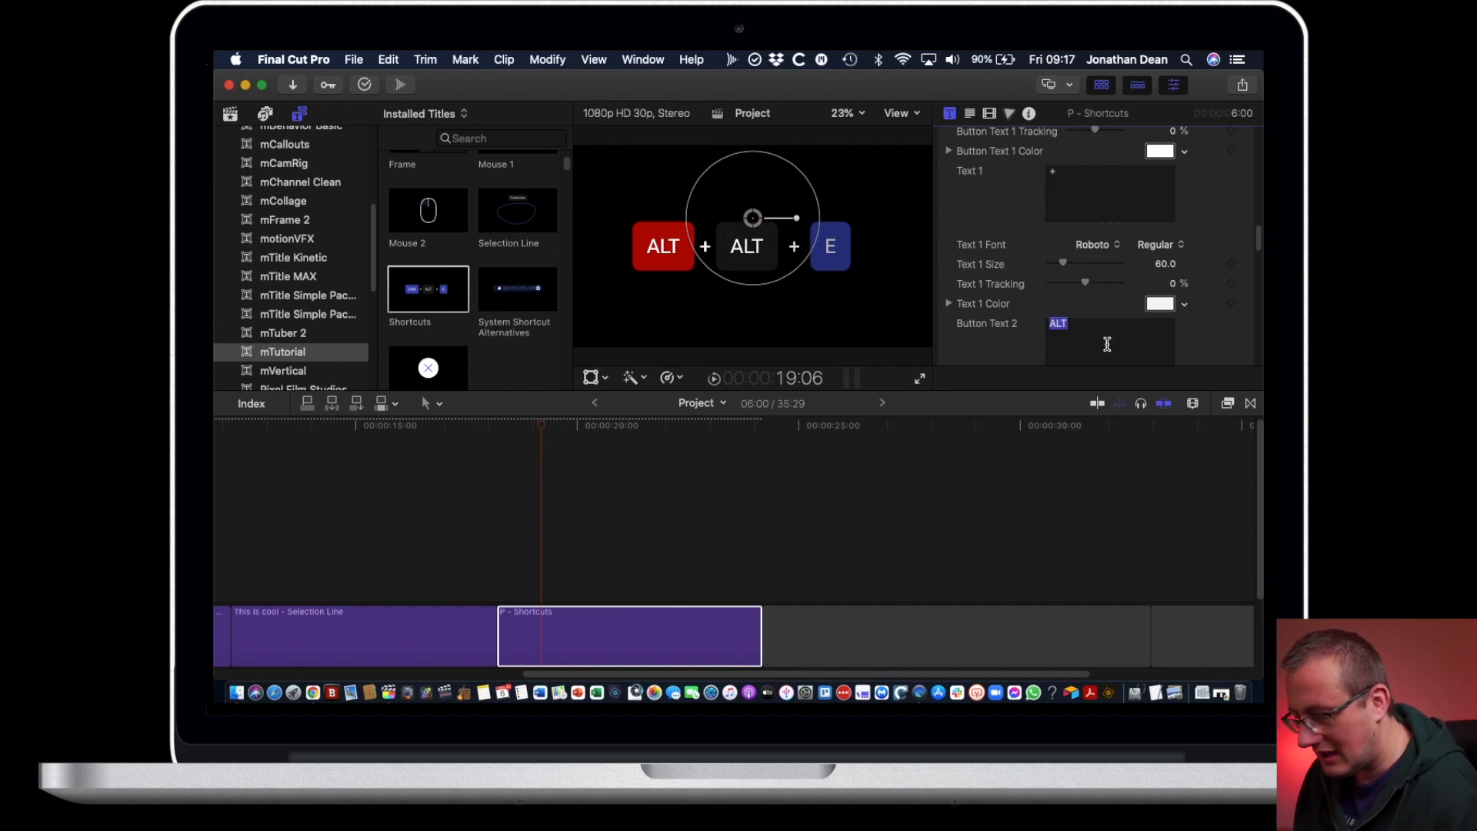
Step: Set the Shortcuts title's Button Text 2 to CMD
type("CMD")
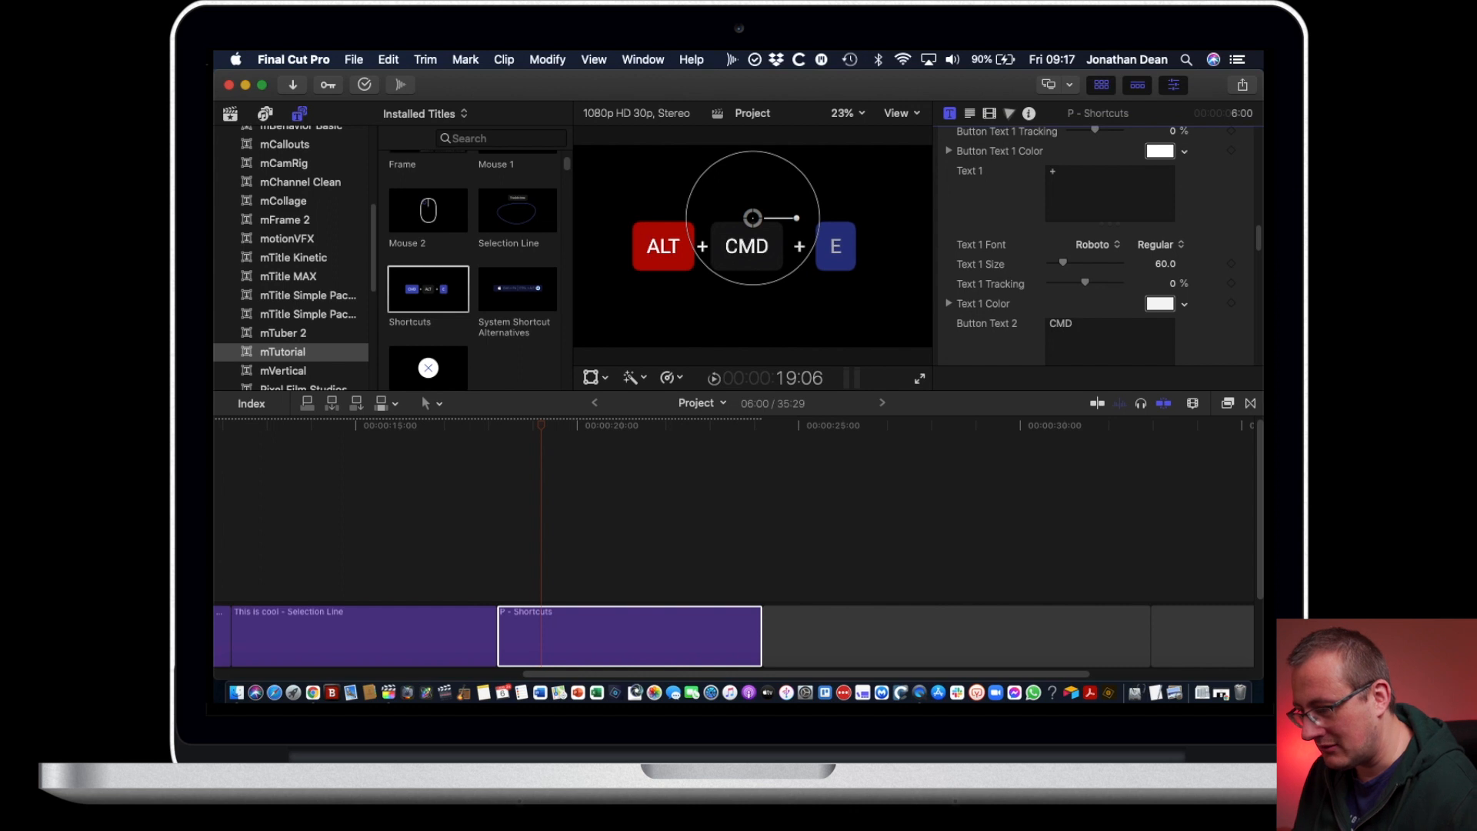
scroll(1198, 316, "down", 5)
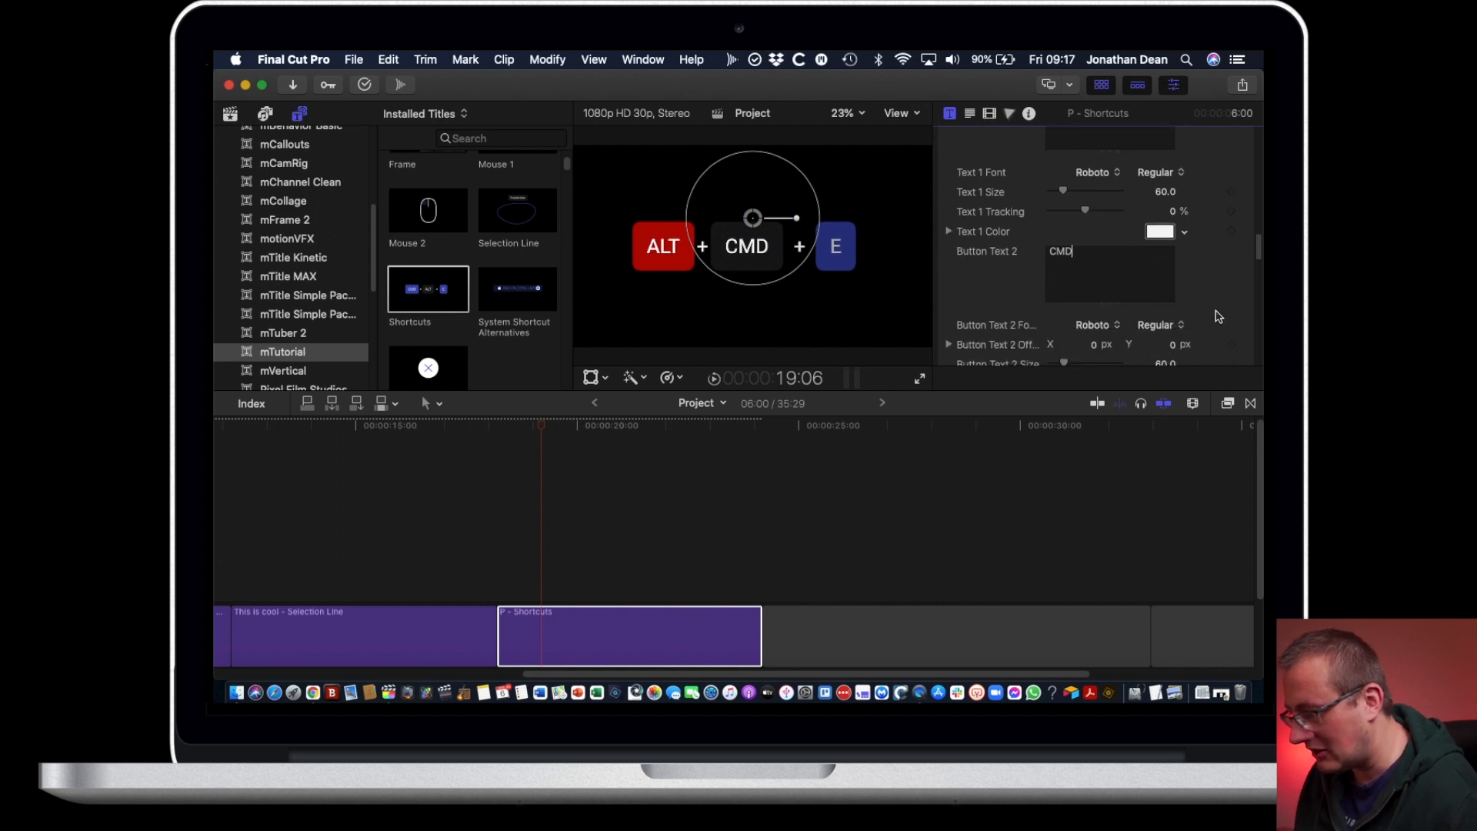
Step: Set the Shortcuts title's Button Text 4 to H at size 135, and color the fourth button red
scroll(1214, 306, "down", 10)
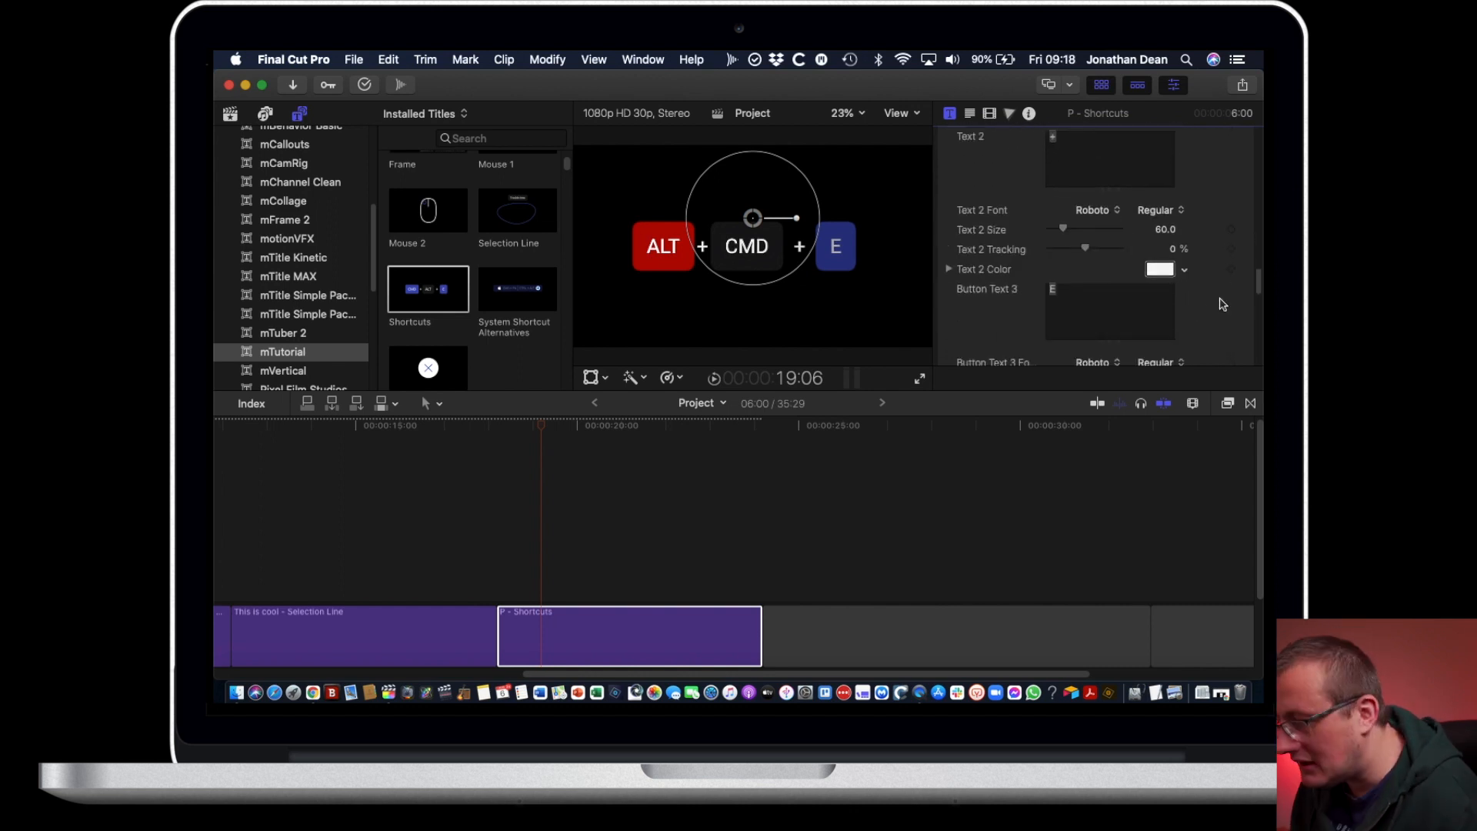
scroll(1214, 306, "down", 5)
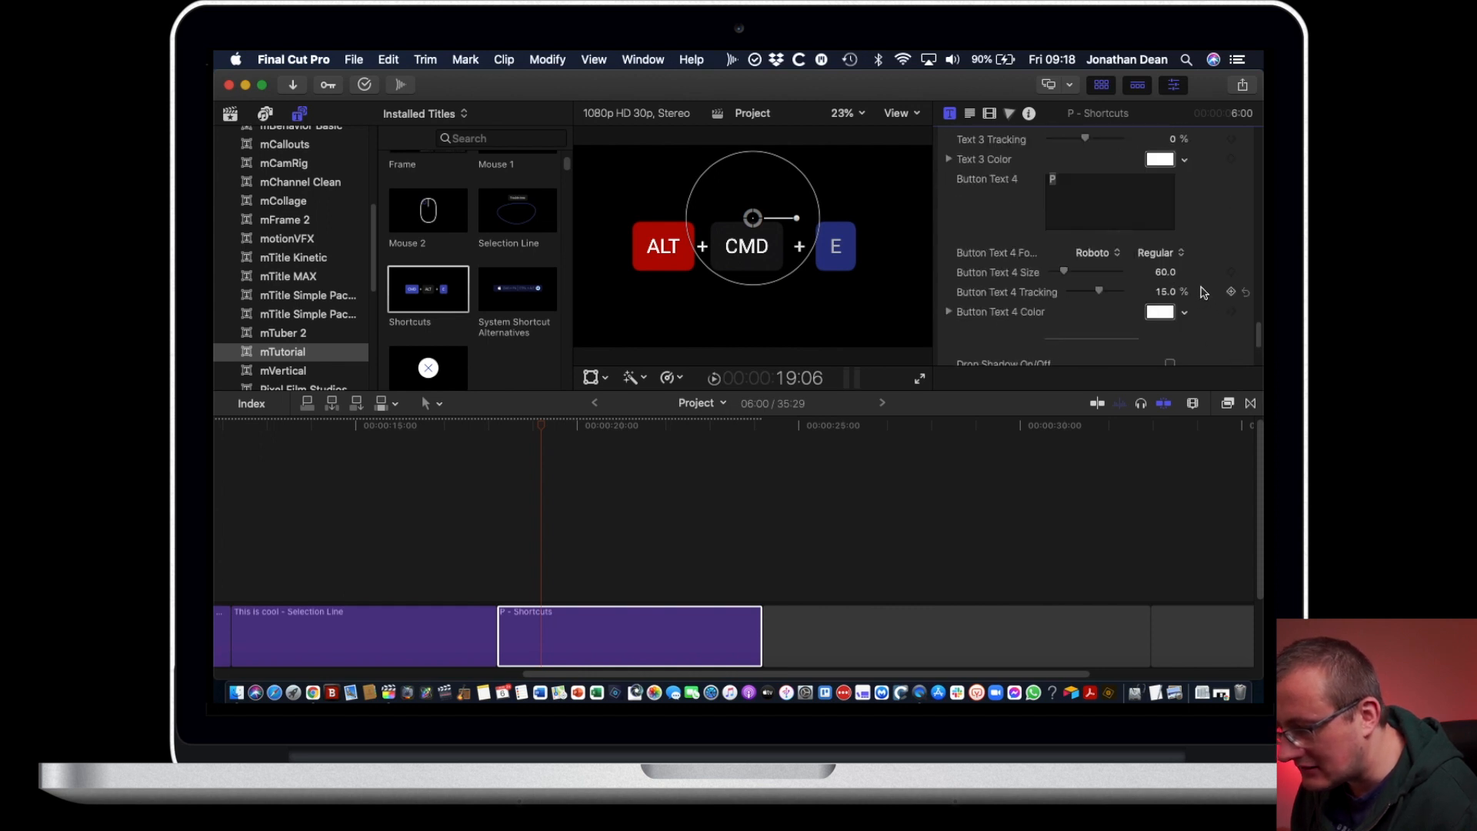
scroll(1158, 239, "up", 1)
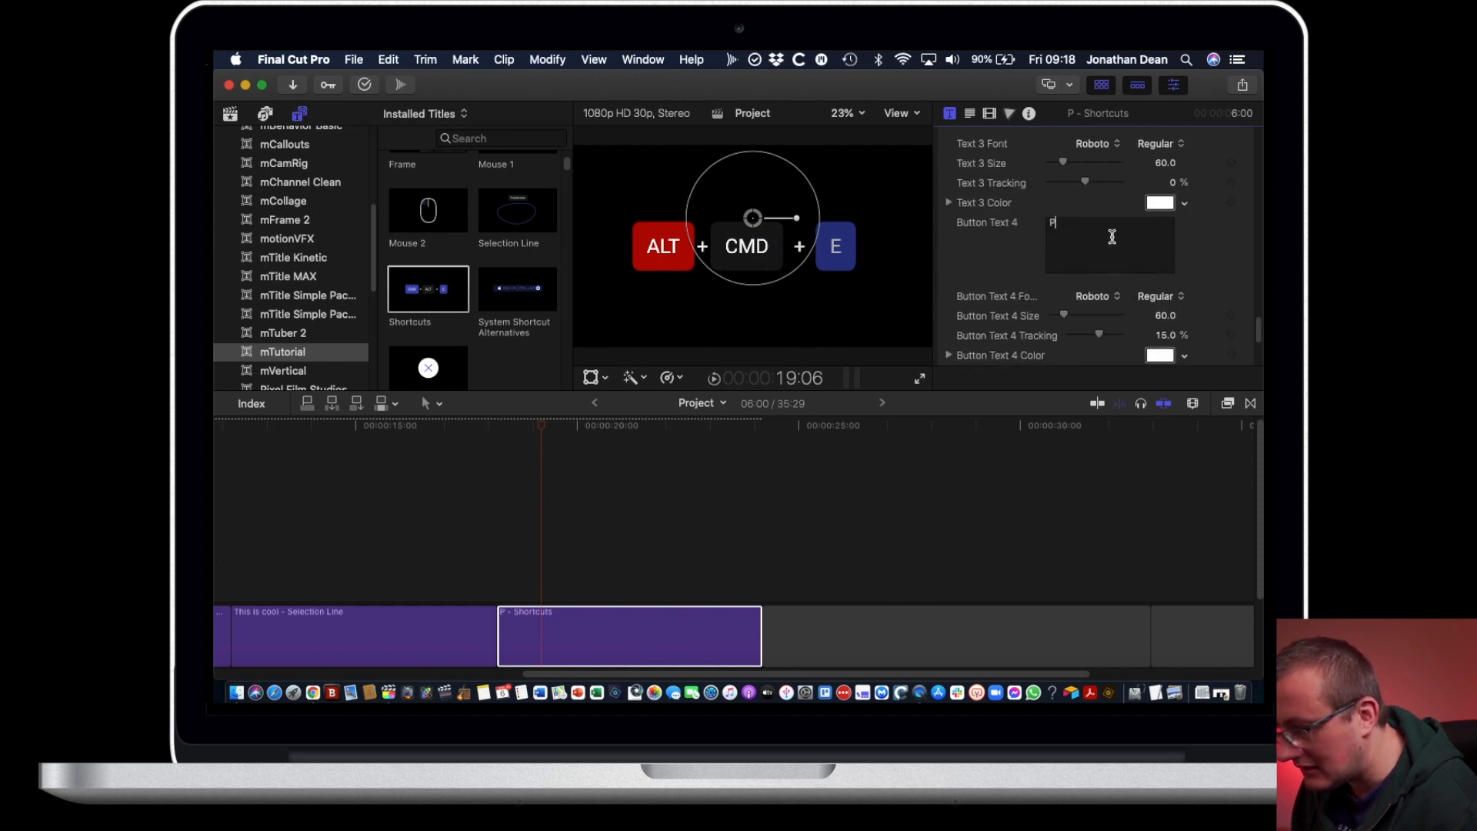
type("H")
scroll(1200, 231, "up", 1)
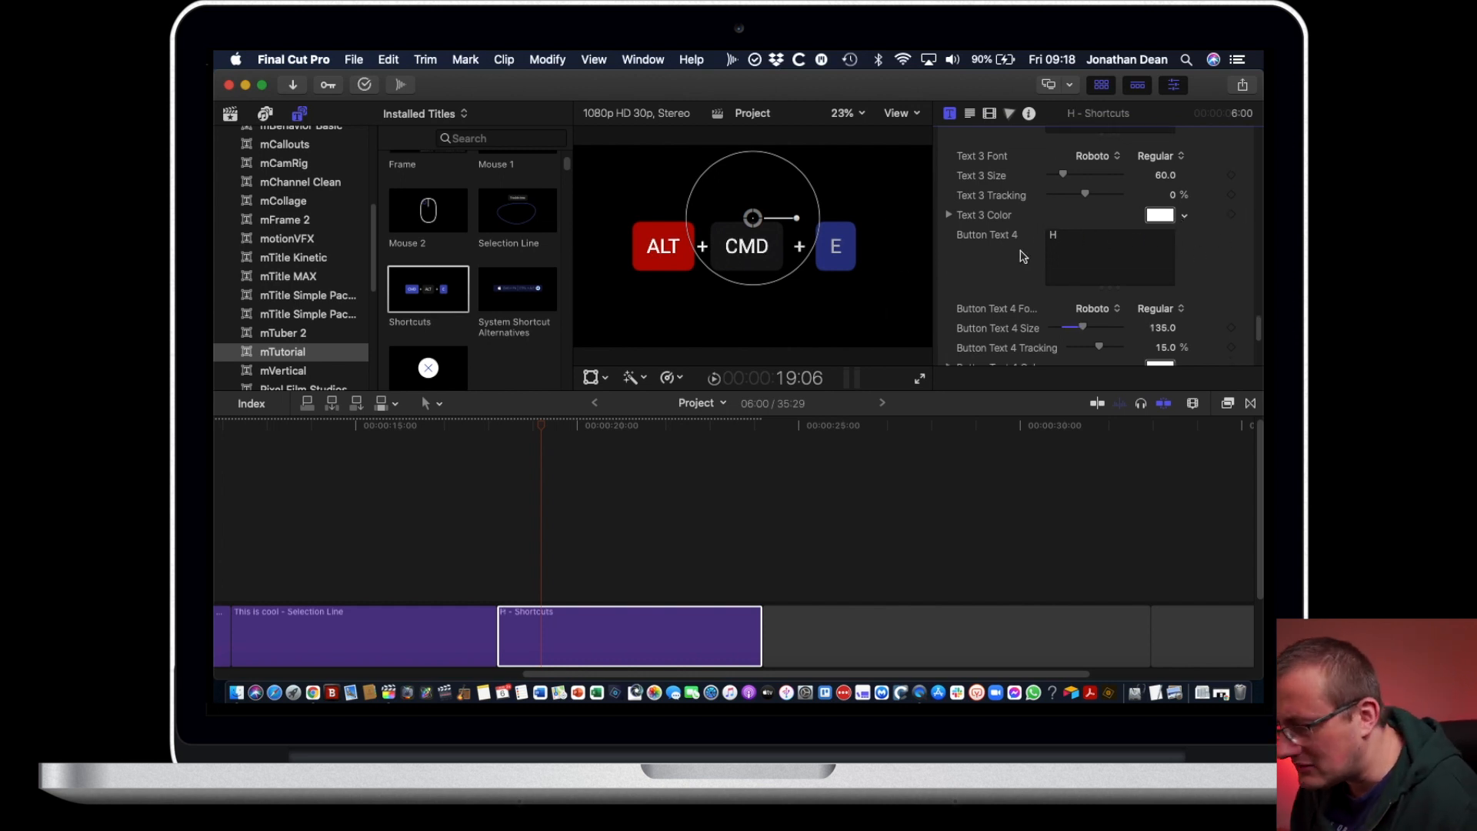
left_click_drag(908, 271, 884, 231)
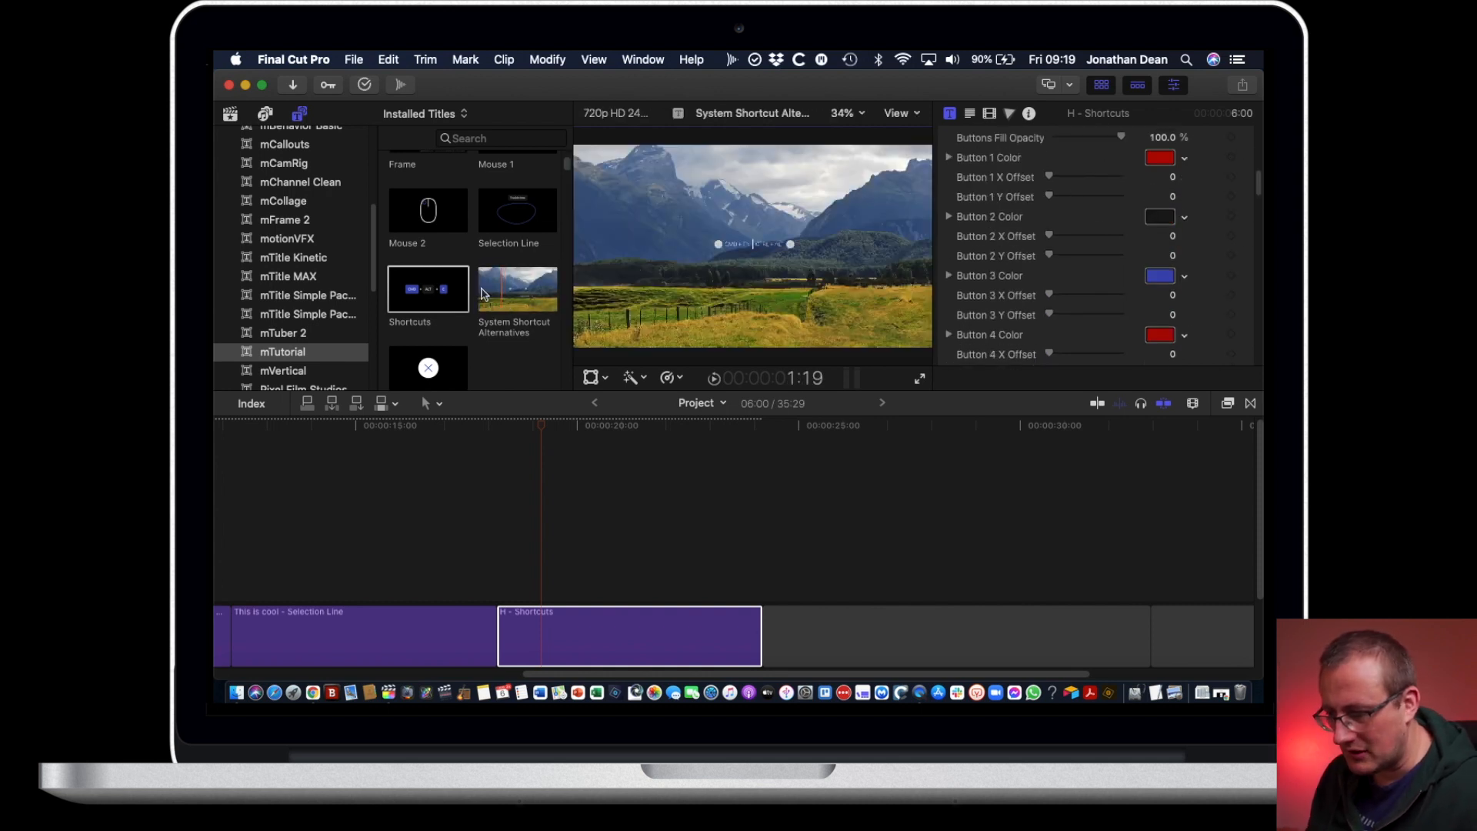
Step: Append the System Shortcut Alternatives title after the Shortcuts clip and enlarge it to a content scale of about 596
left_click(493, 296)
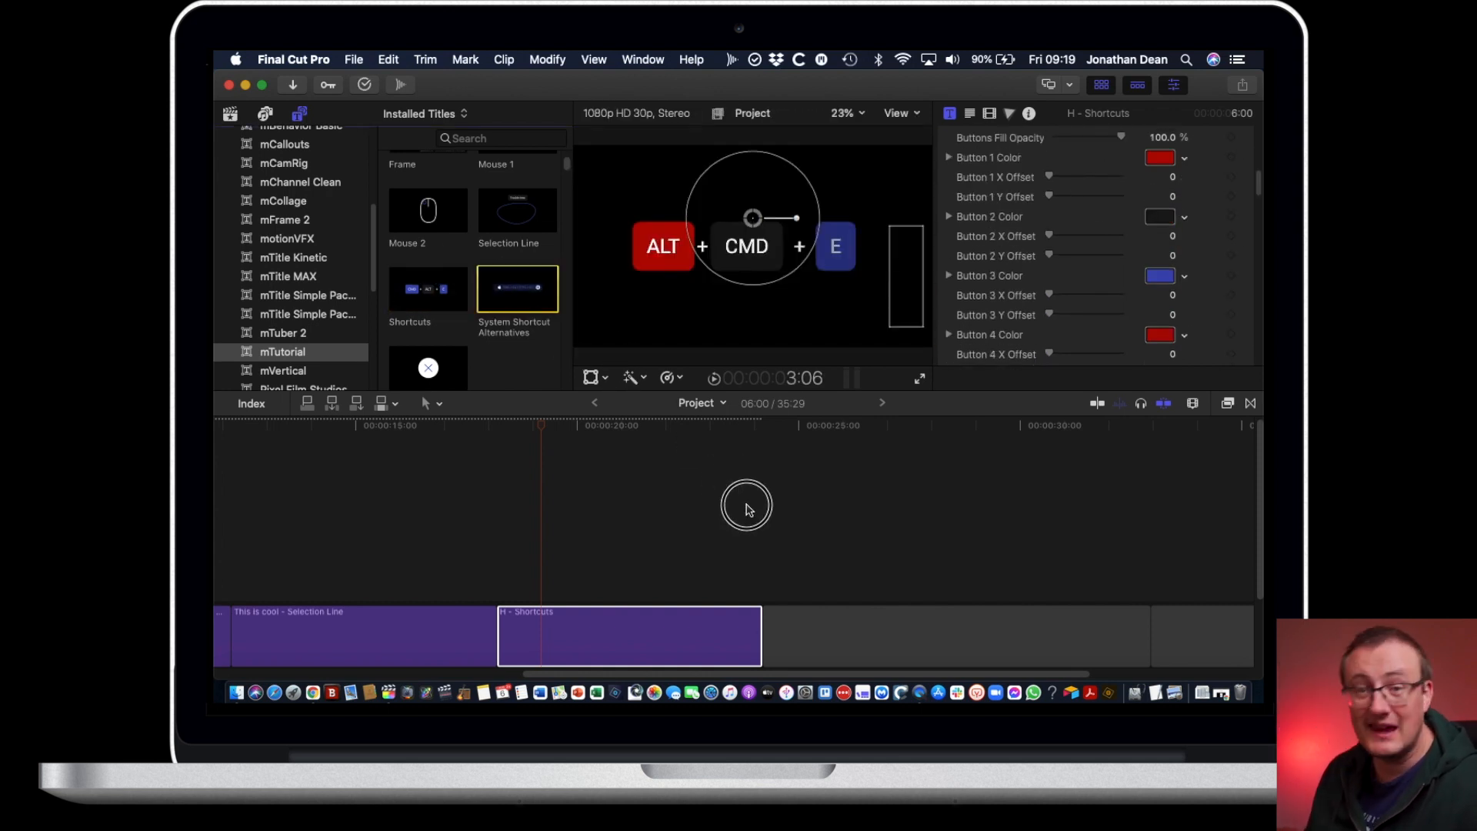
key("q")
left_click_drag(769, 597, 845, 619)
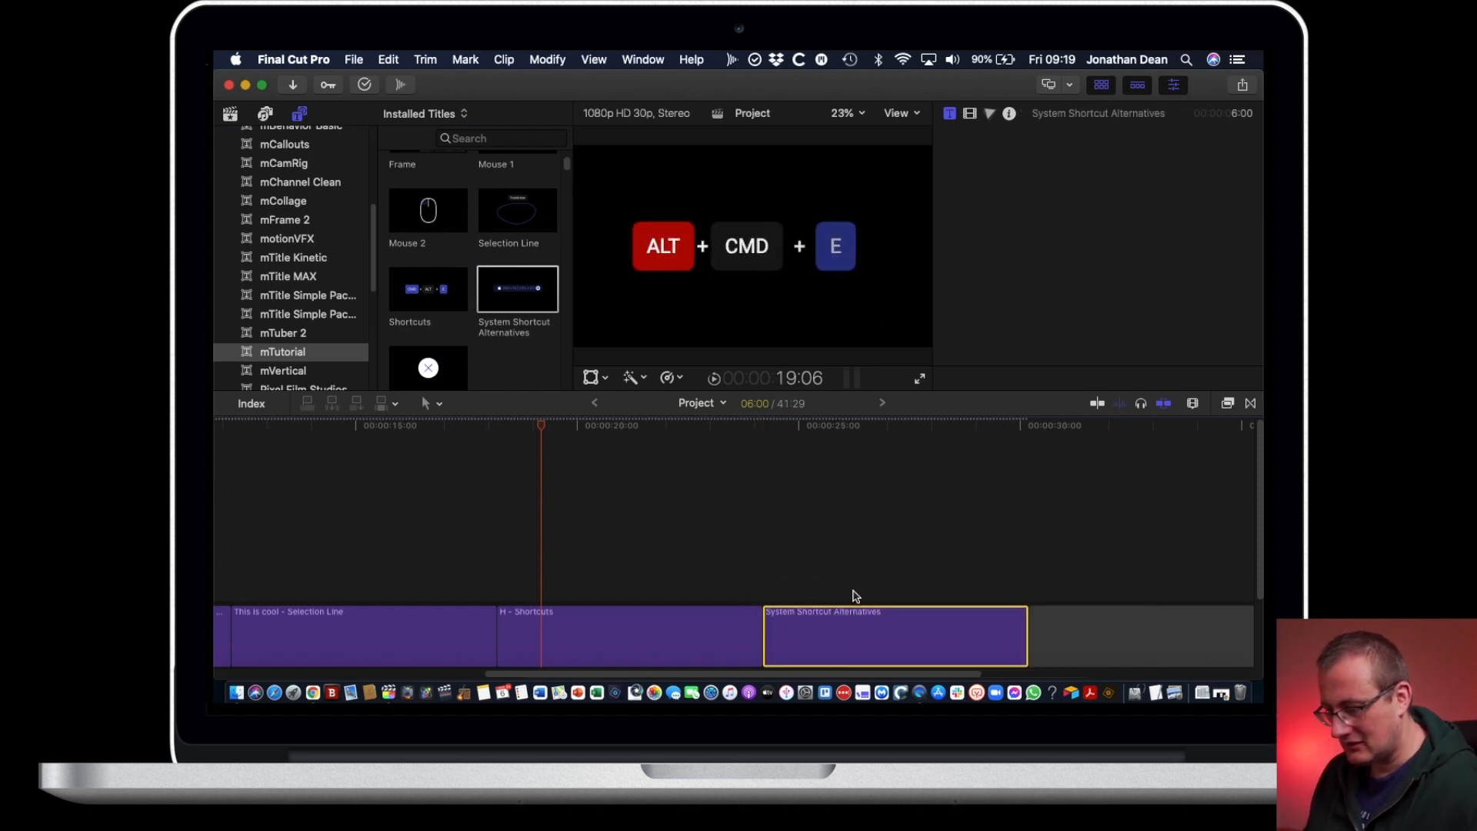
left_click(782, 425)
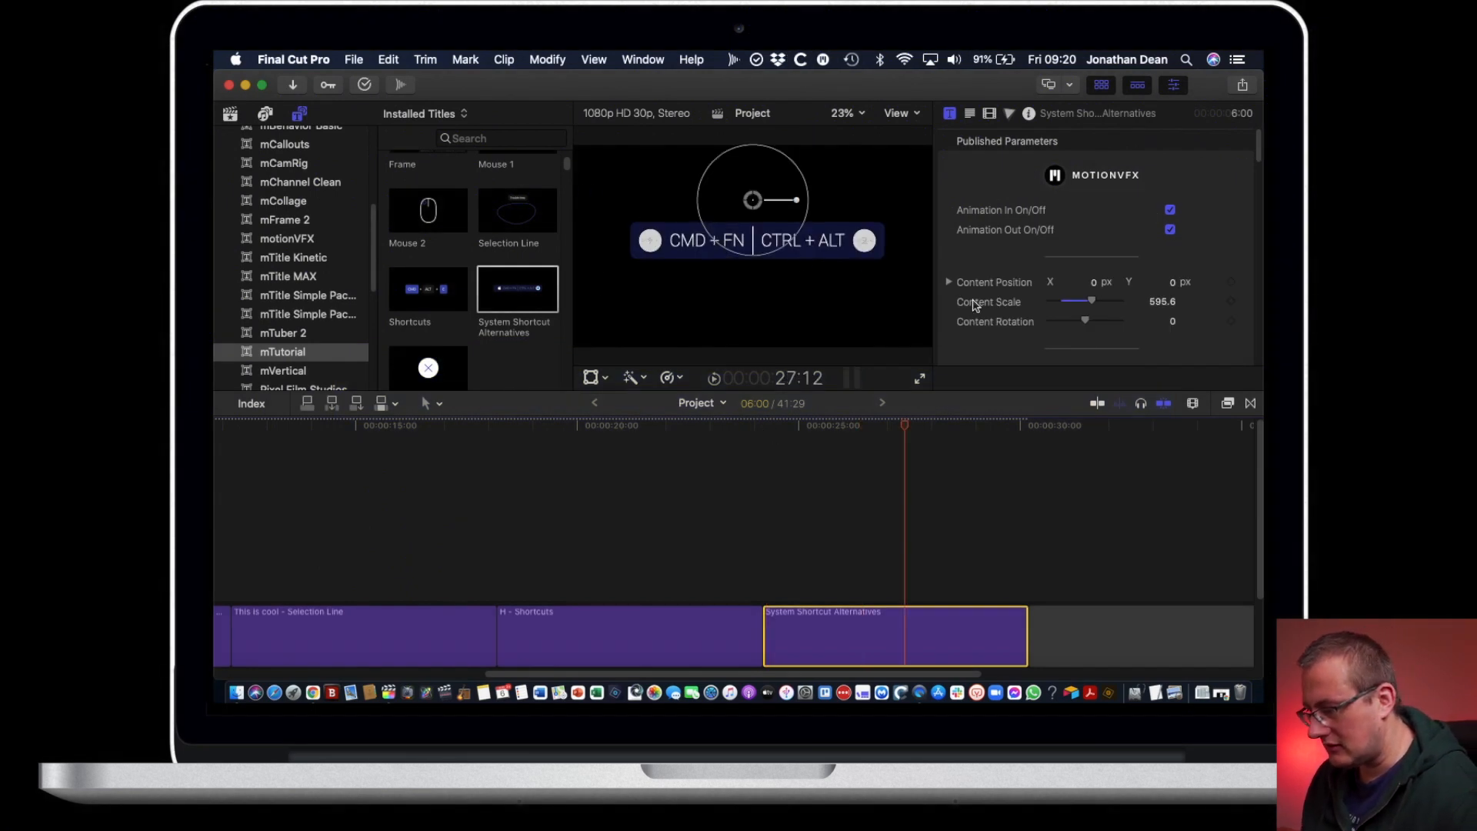
scroll(1116, 296, "down", 3)
scroll(1213, 297, "down", 5)
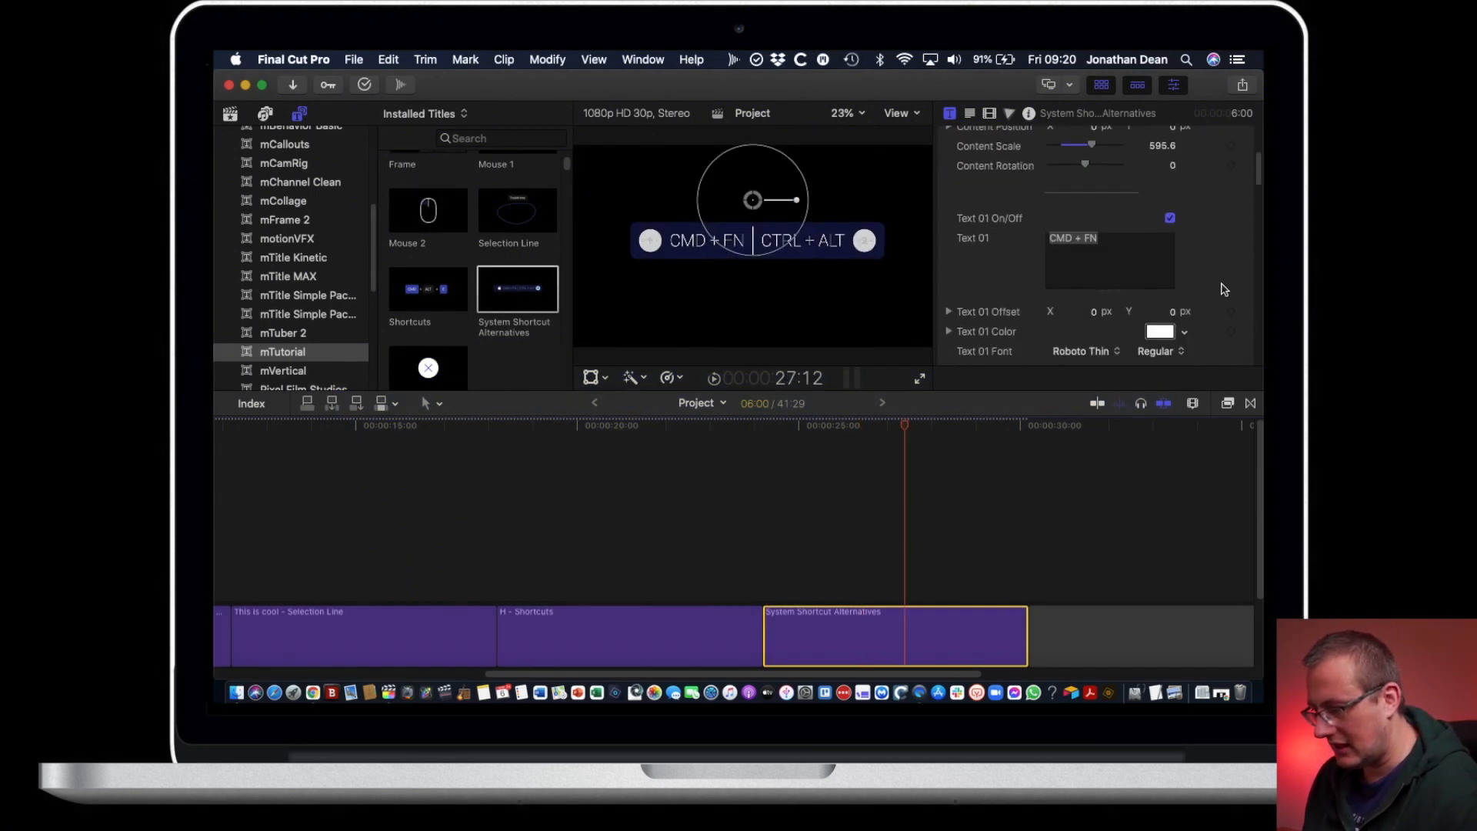
scroll(1198, 295, "down", 5)
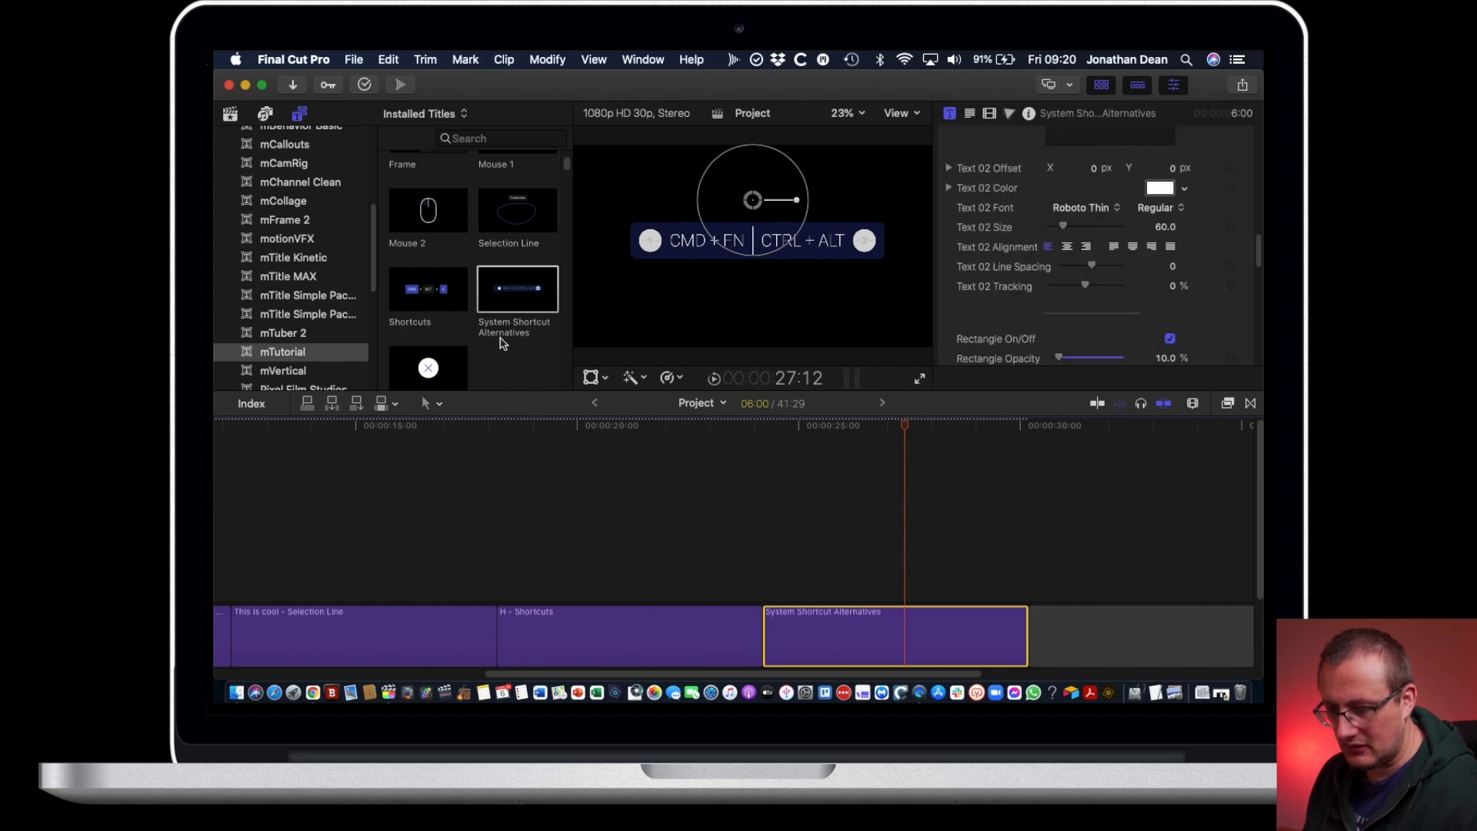
Step: Add the Yes No title after the System Shortcut Alternatives clip at a content scale of about 764, followed directly by the Background 1 title
scroll(485, 335, "down", 2)
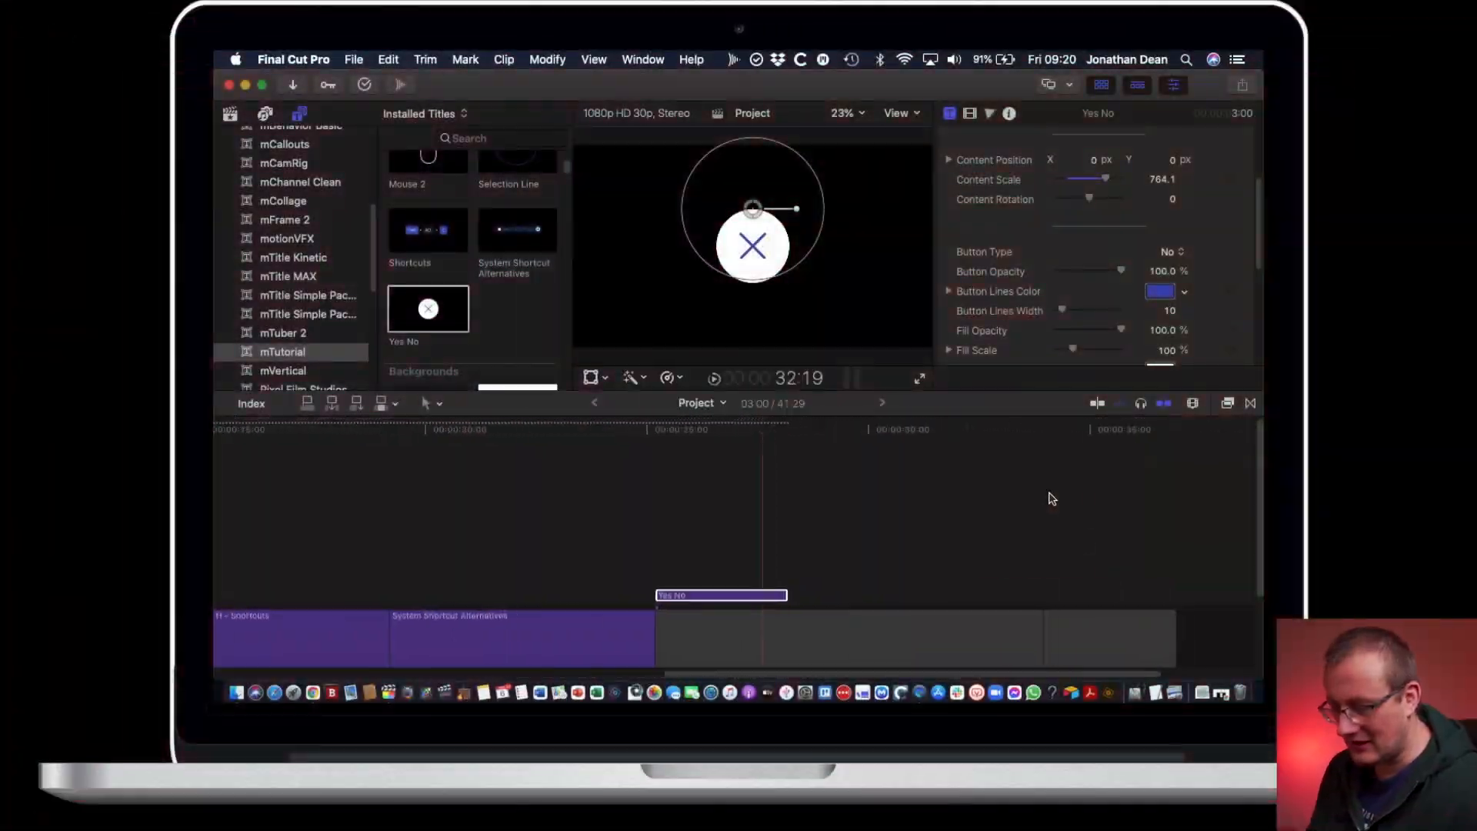
scroll(1051, 497, "right", 5)
scroll(462, 254, "down", 4)
left_click_drag(412, 253, 608, 589)
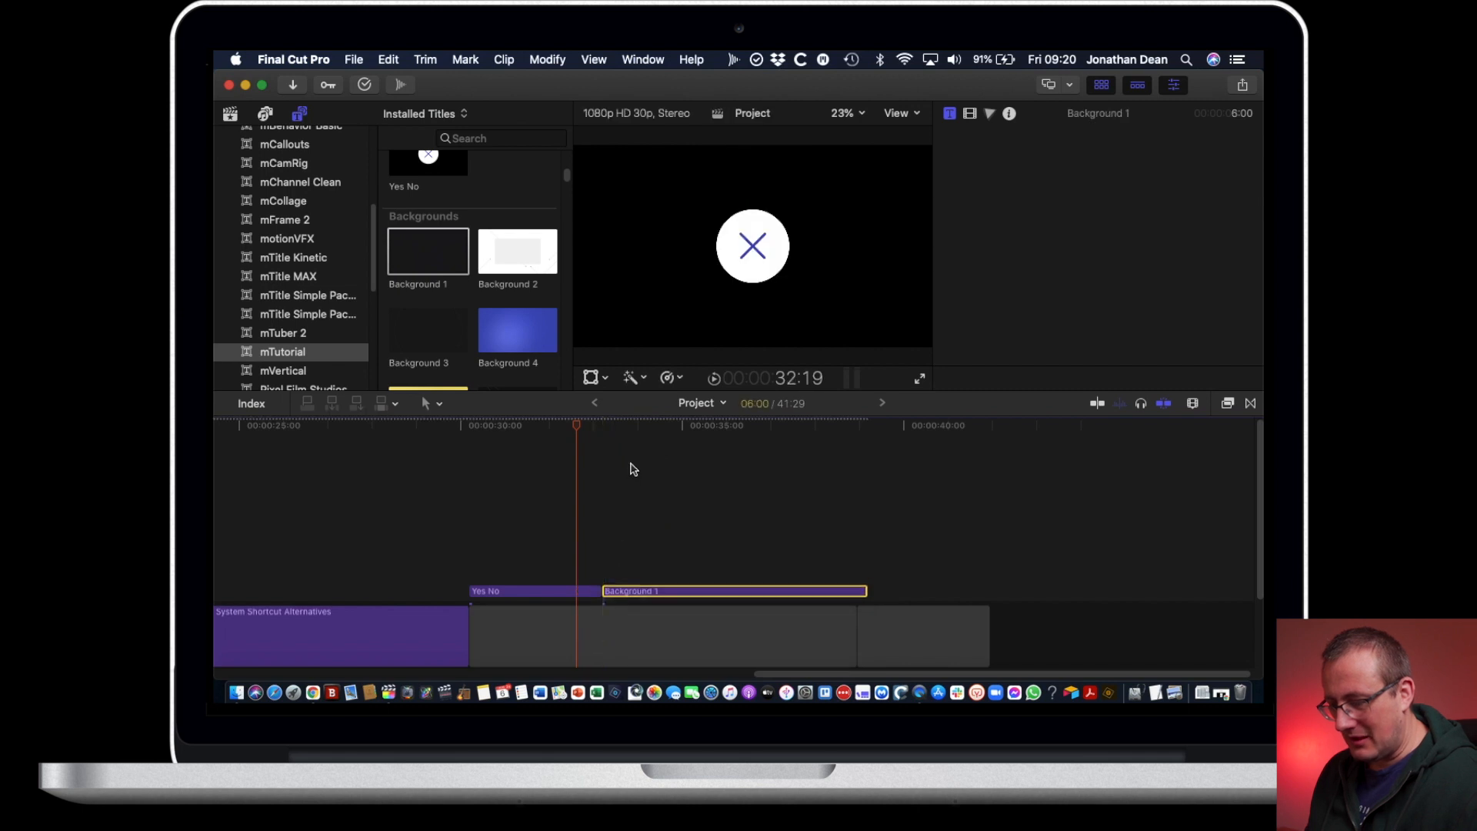
Step: Preview the Background 1 title and add the Background 2 title directly after it
left_click(603, 428)
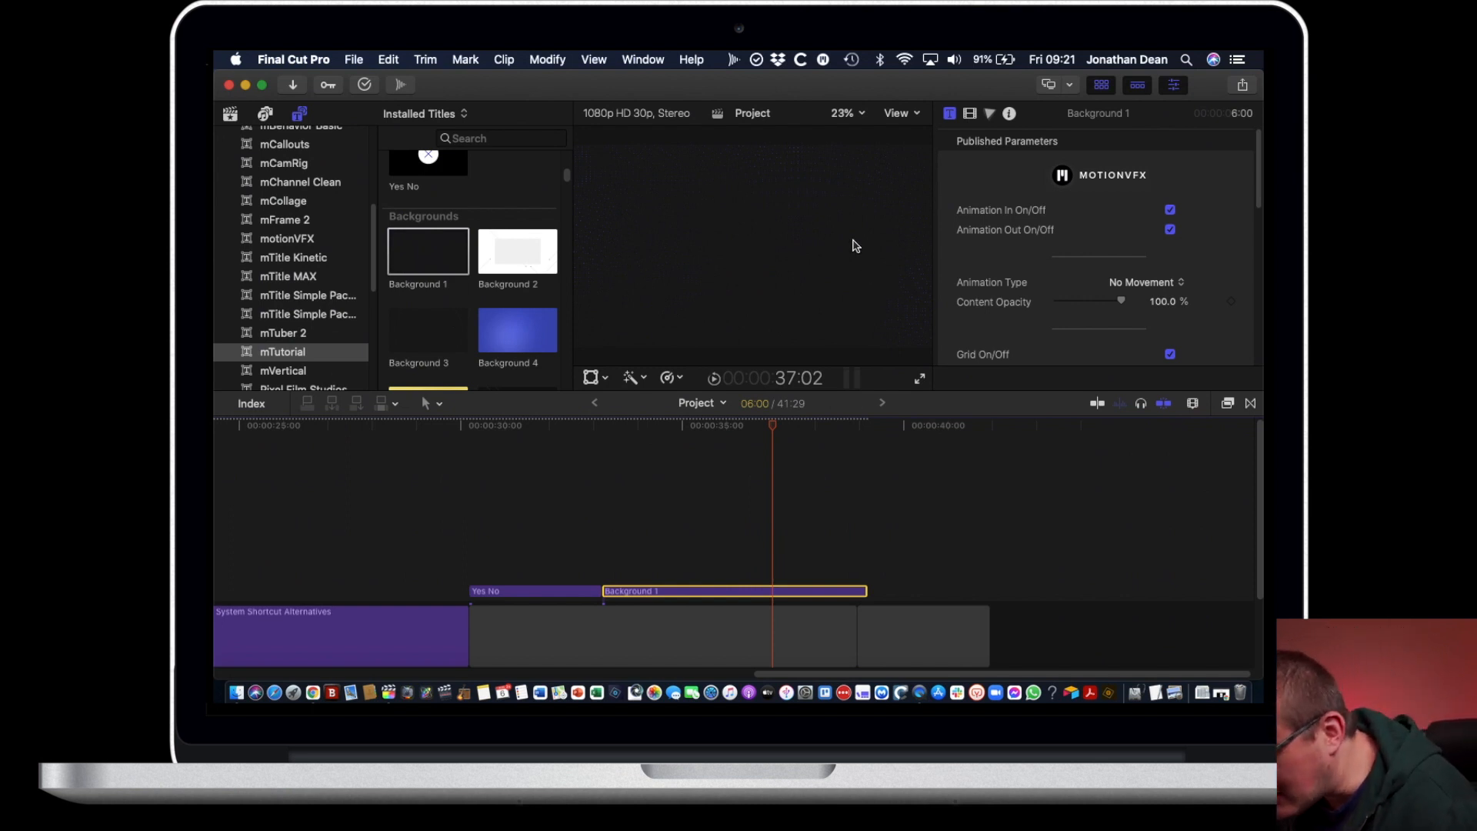
left_click_drag(521, 265, 873, 581)
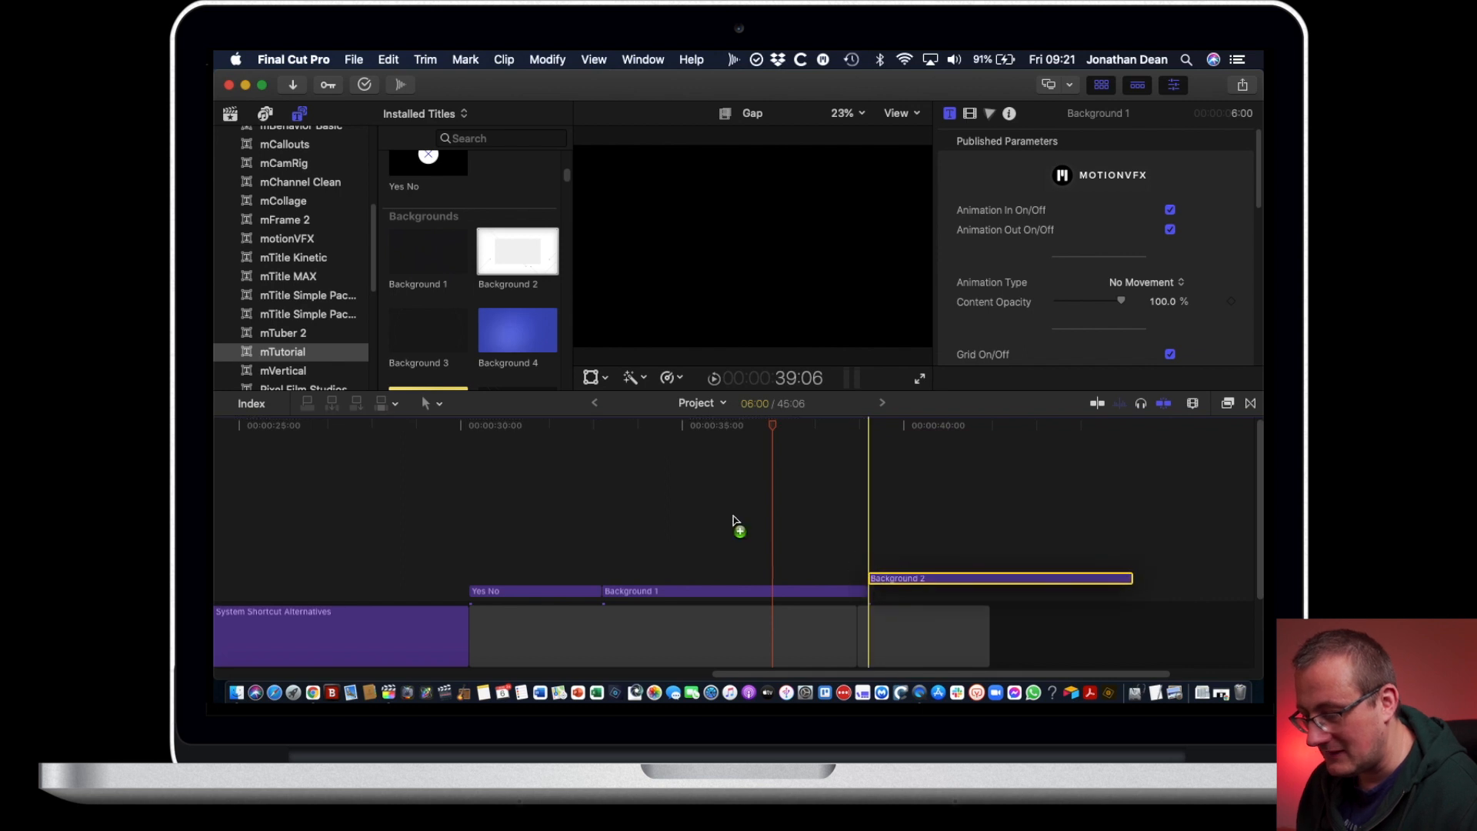
left_click_drag(760, 523, 773, 546)
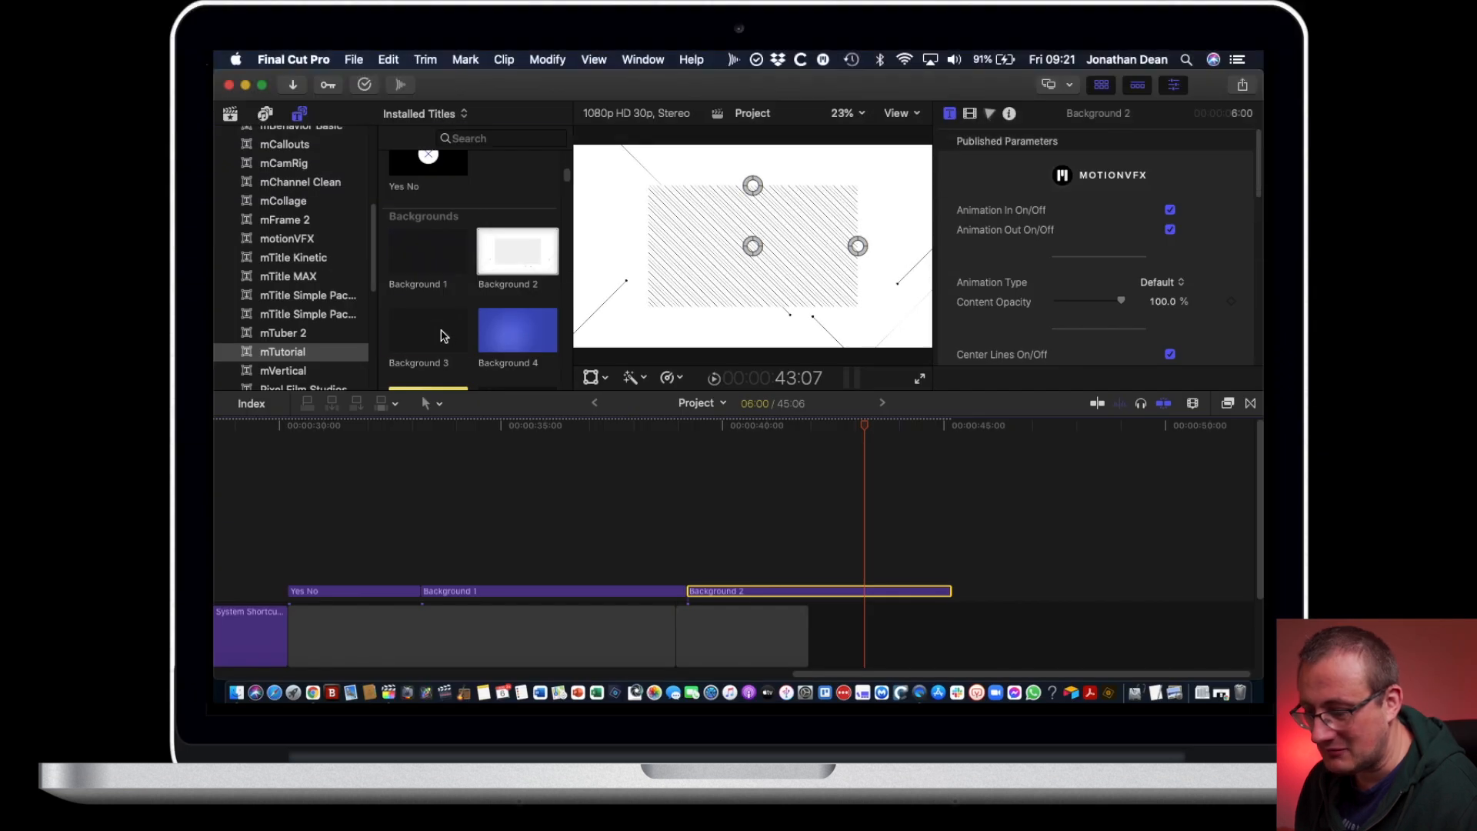
left_click_drag(441, 336, 848, 563)
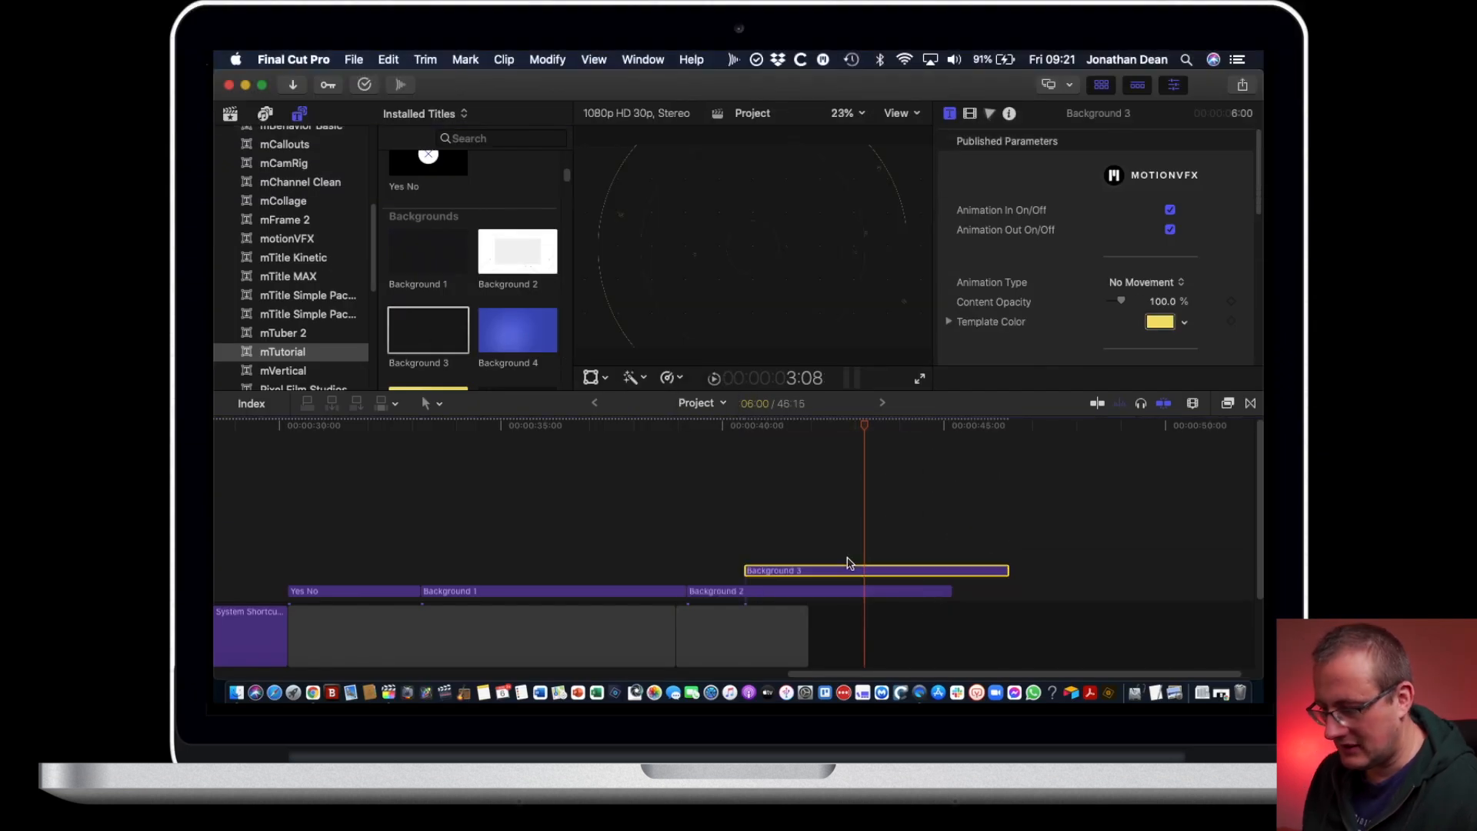
key("super+z")
left_click(951, 425)
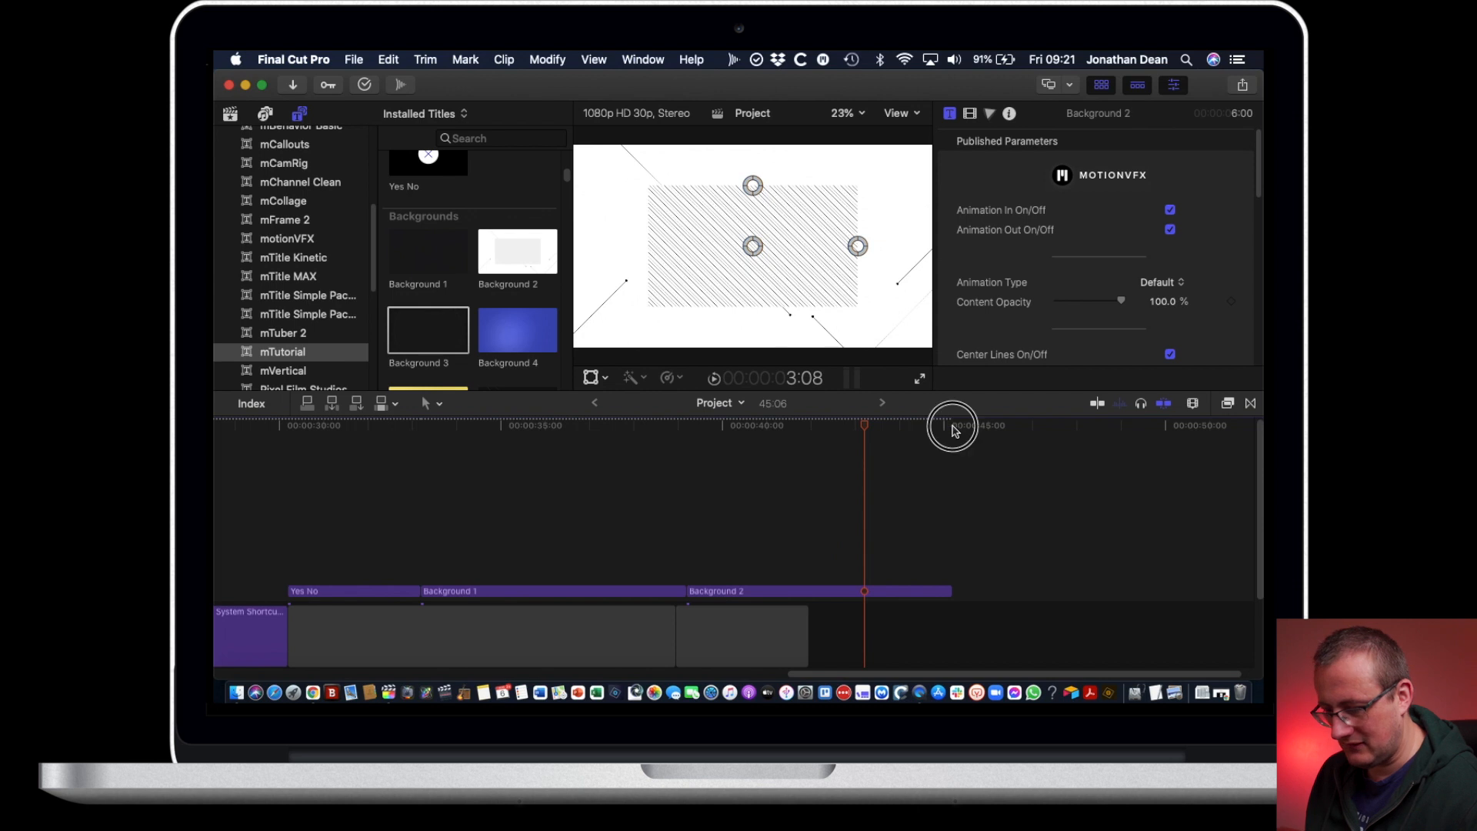
Step: Move the Yes No, Background 1 and Background 2 titles down into the primary storyline and insert a gap after them
left_click_drag(389, 548, 816, 592)
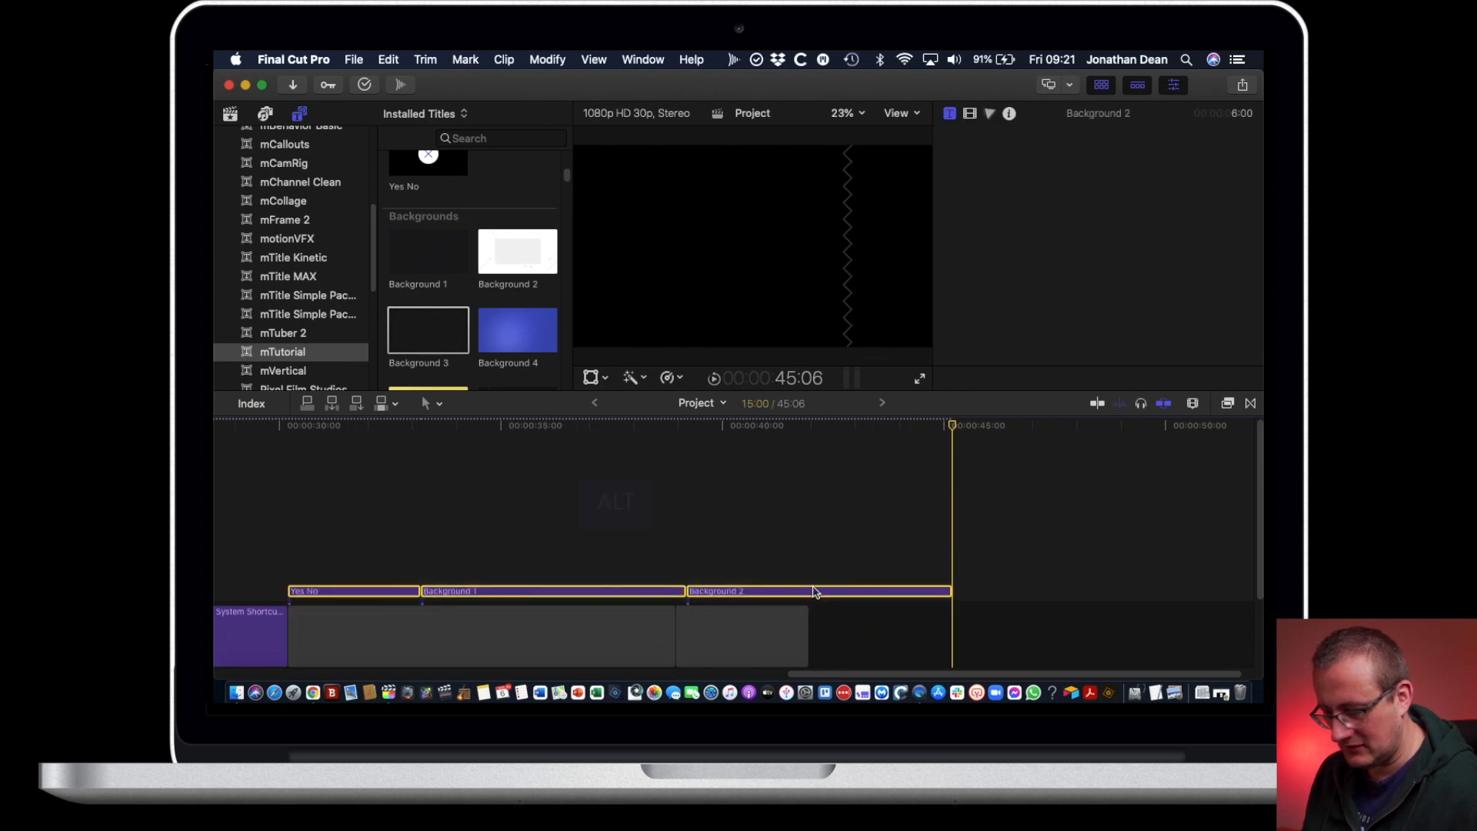
key("alt+super+Down")
left_click_drag(1222, 433, 1261, 432)
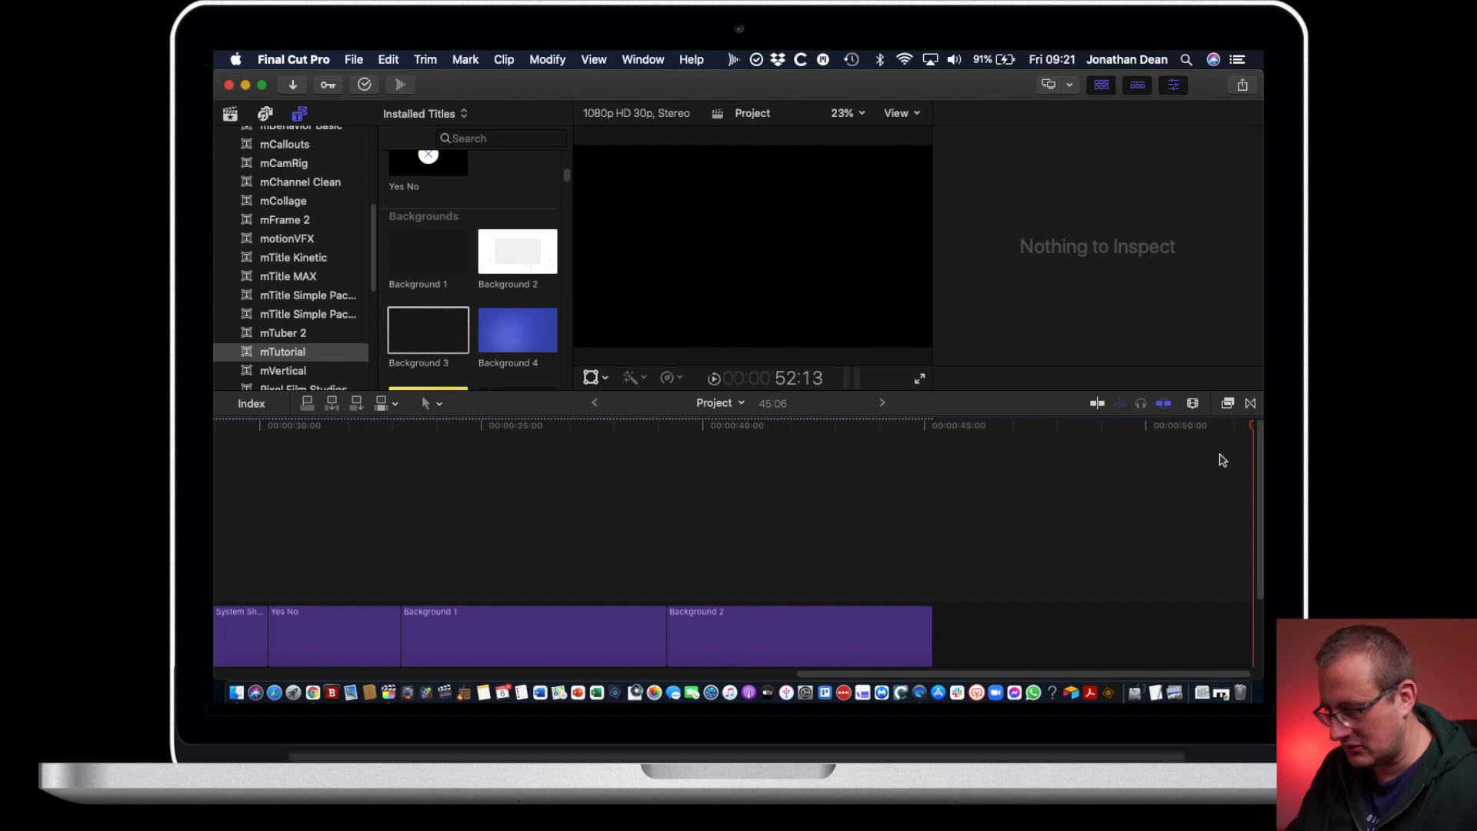
key("alt+w")
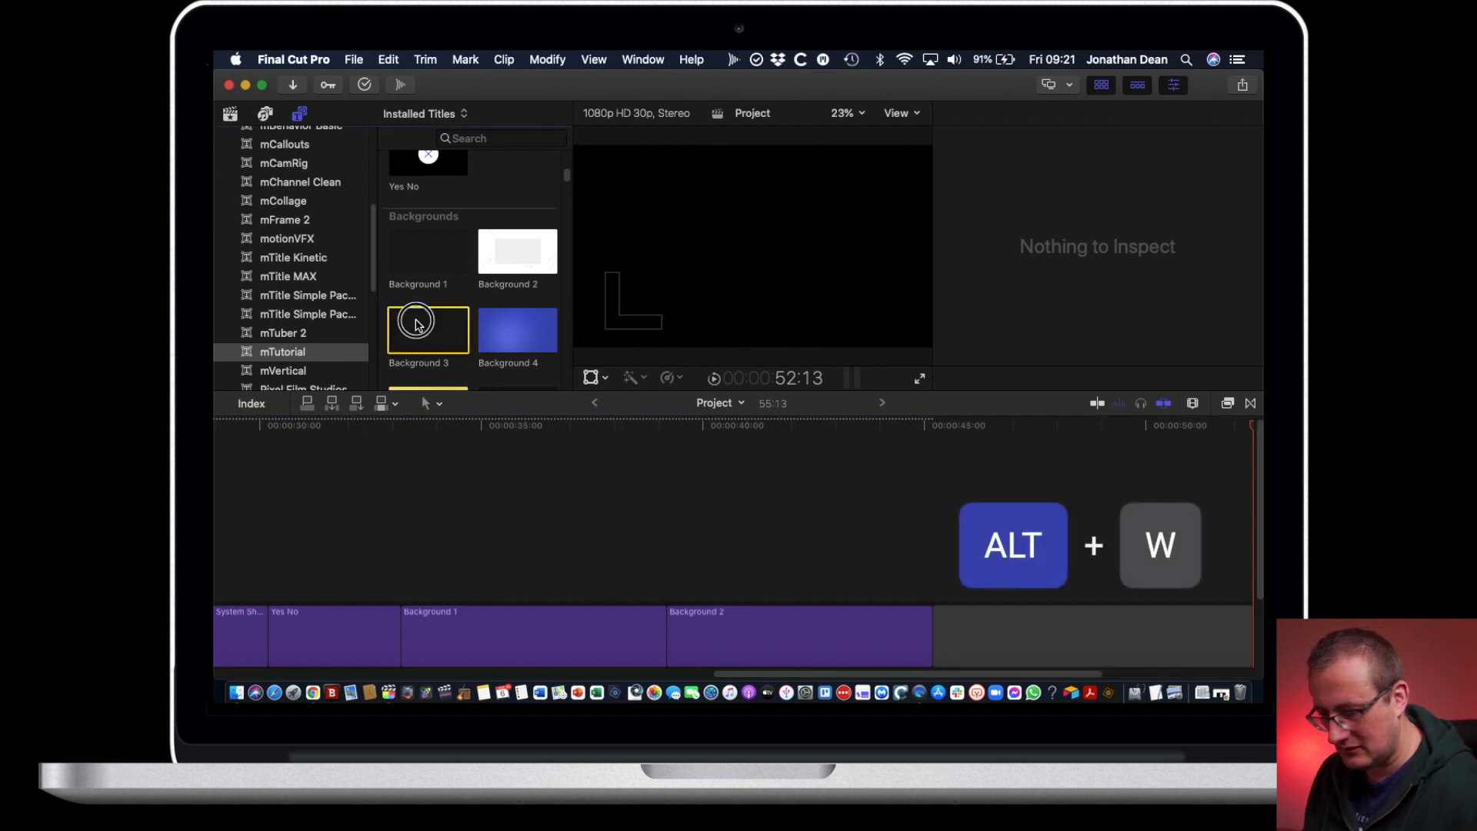
Step: Insert the Background 3 title directly after Background 2 in the primary storyline and review its animation and published parameters
left_click(416, 325)
left_click(944, 429)
key("semicolon")
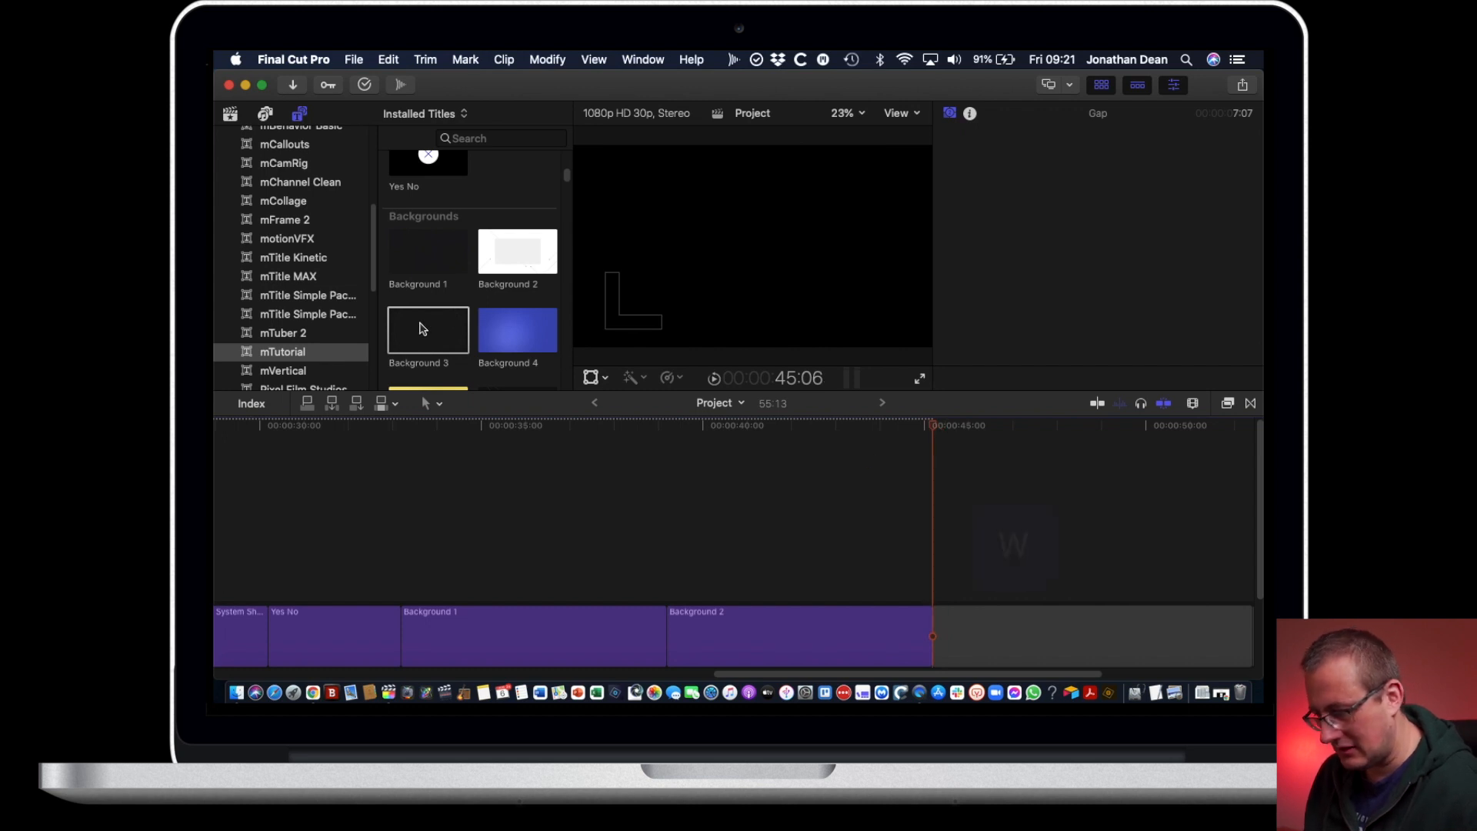
key("w")
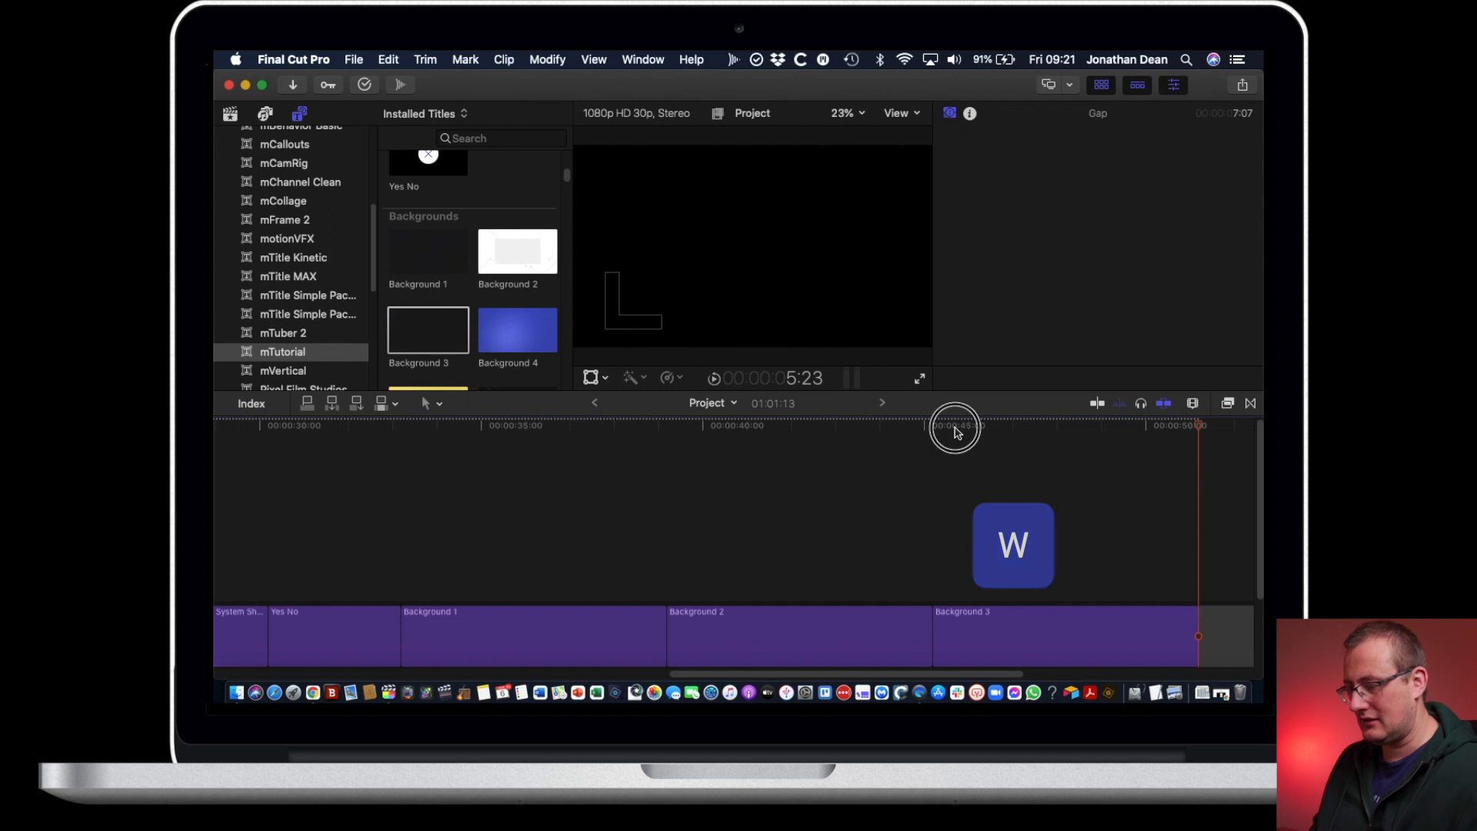
left_click(947, 430)
key("space")
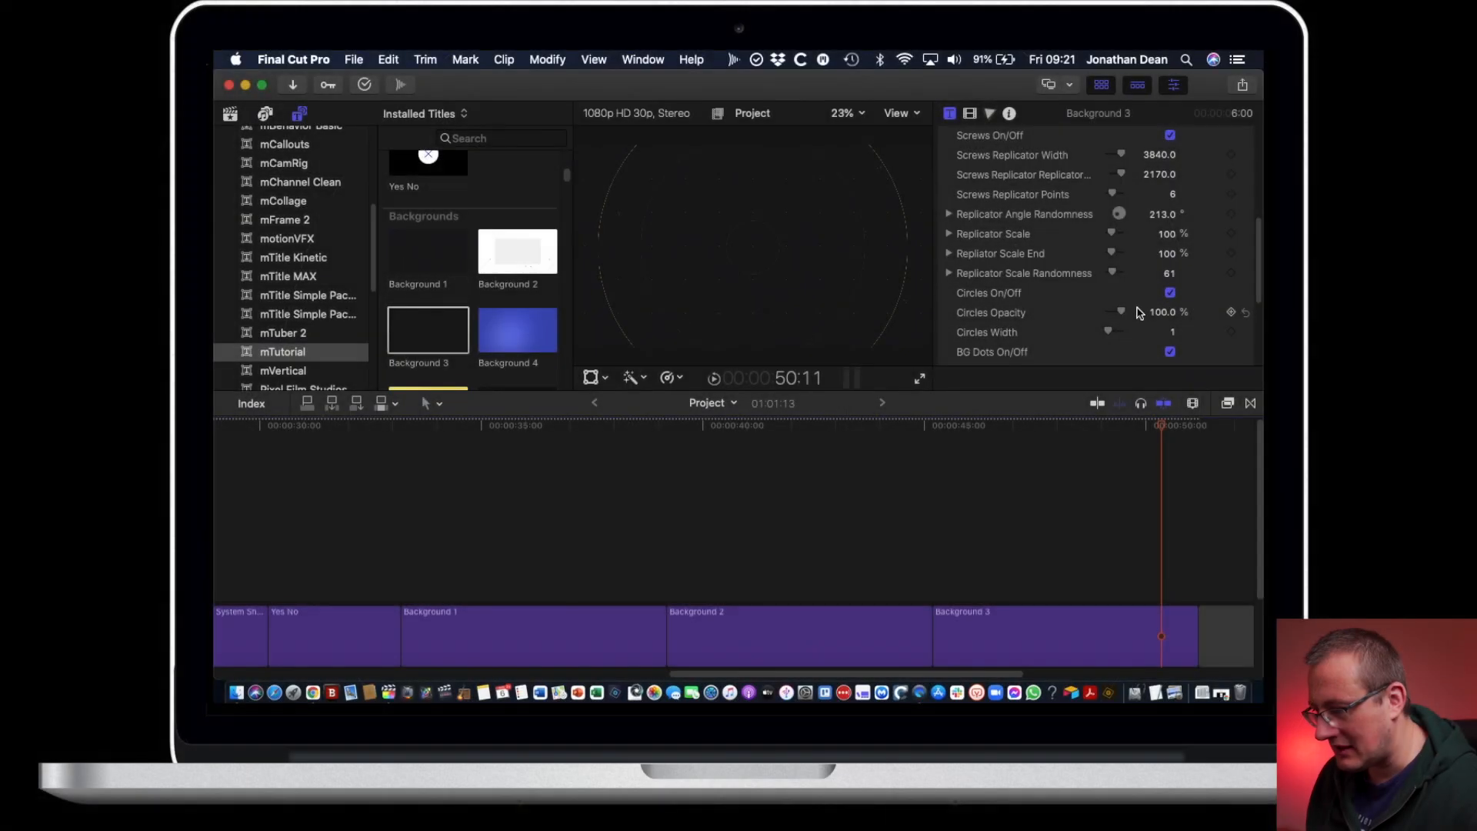
scroll(1141, 315, "down", 4)
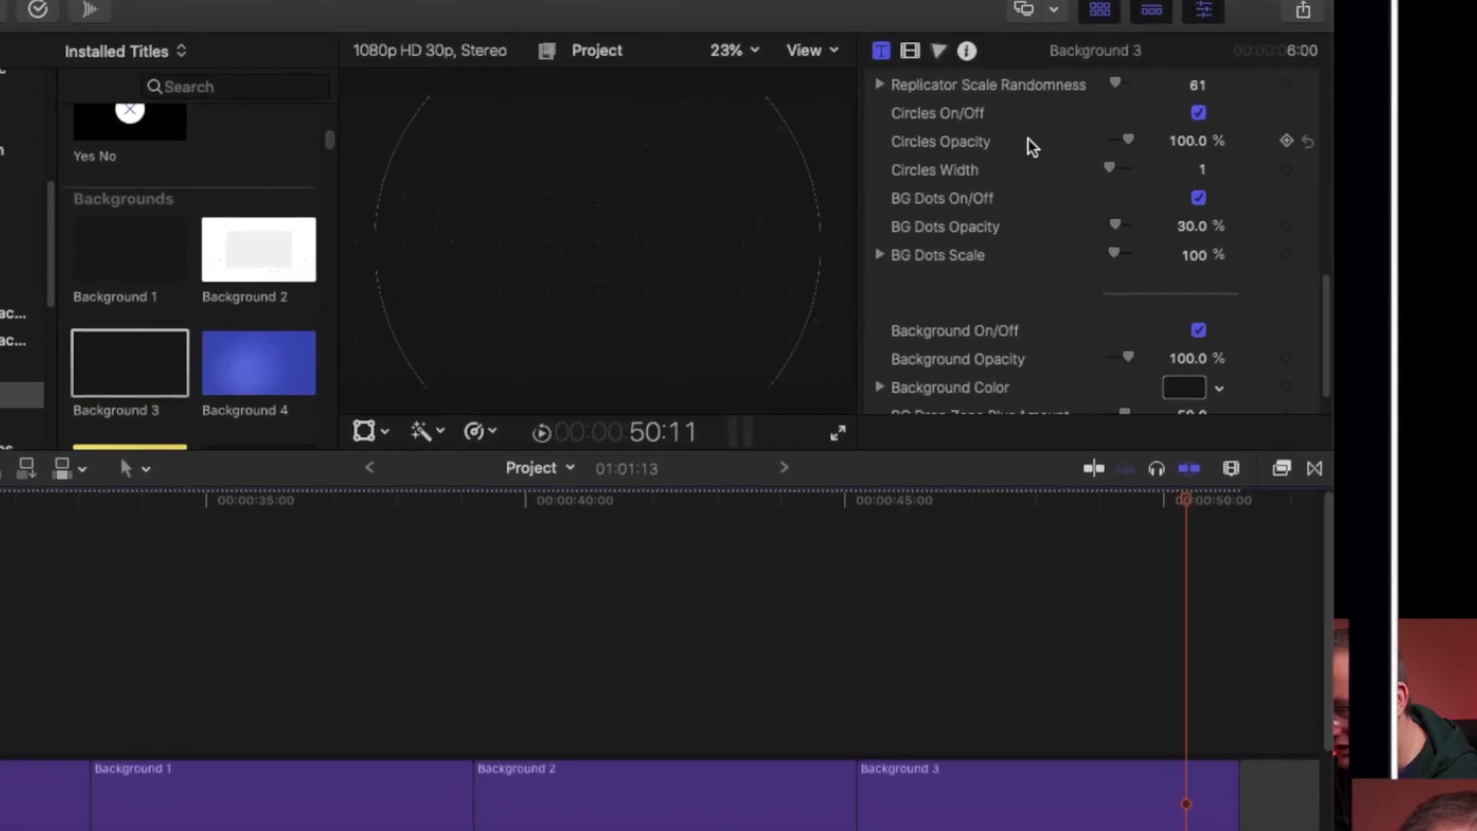
scroll(1044, 287, "down", 1)
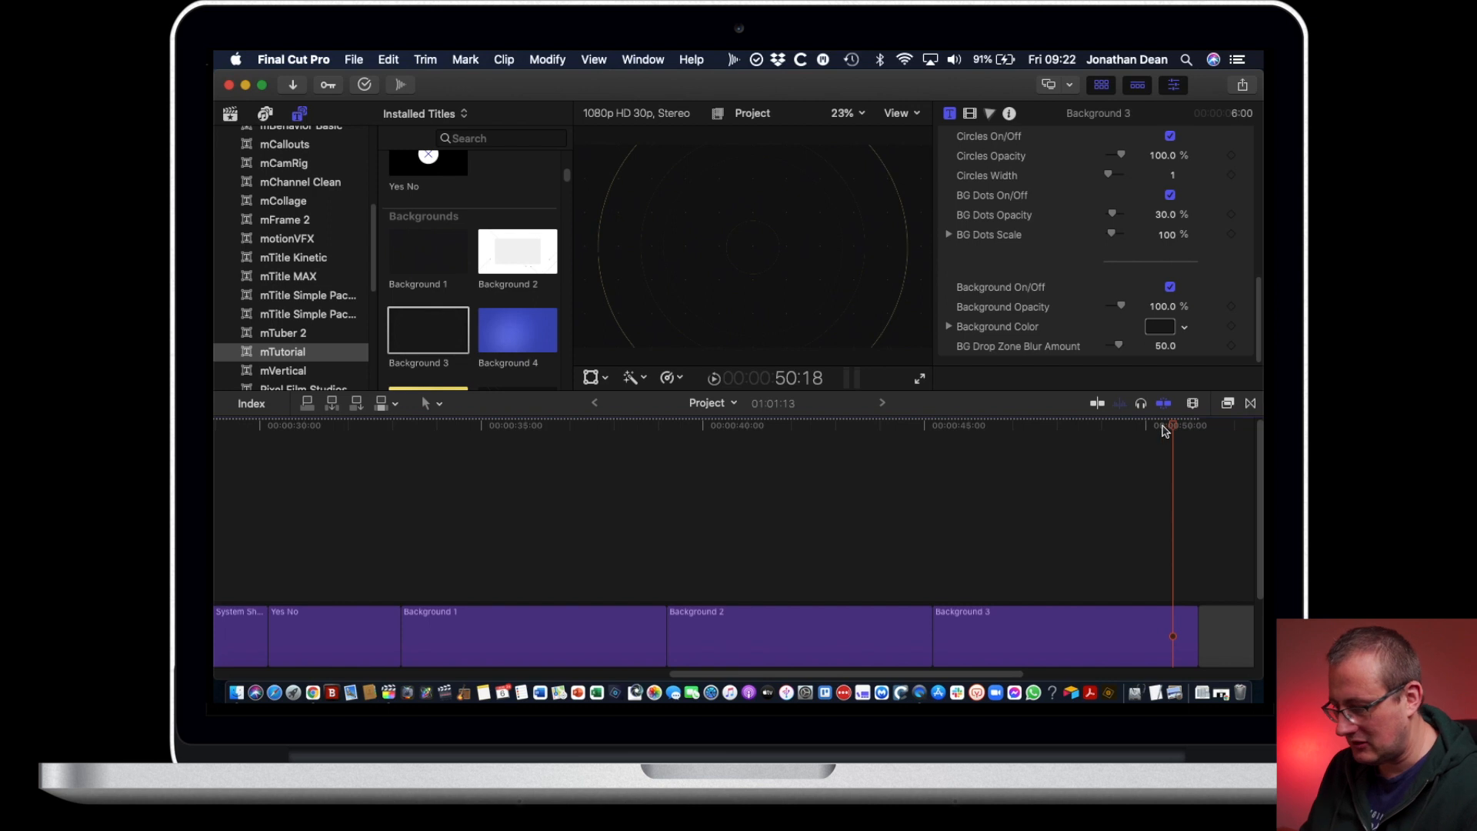
Step: Insert the Background 4 title directly after Background 3 and preview its animation
key("Down")
left_click(509, 329)
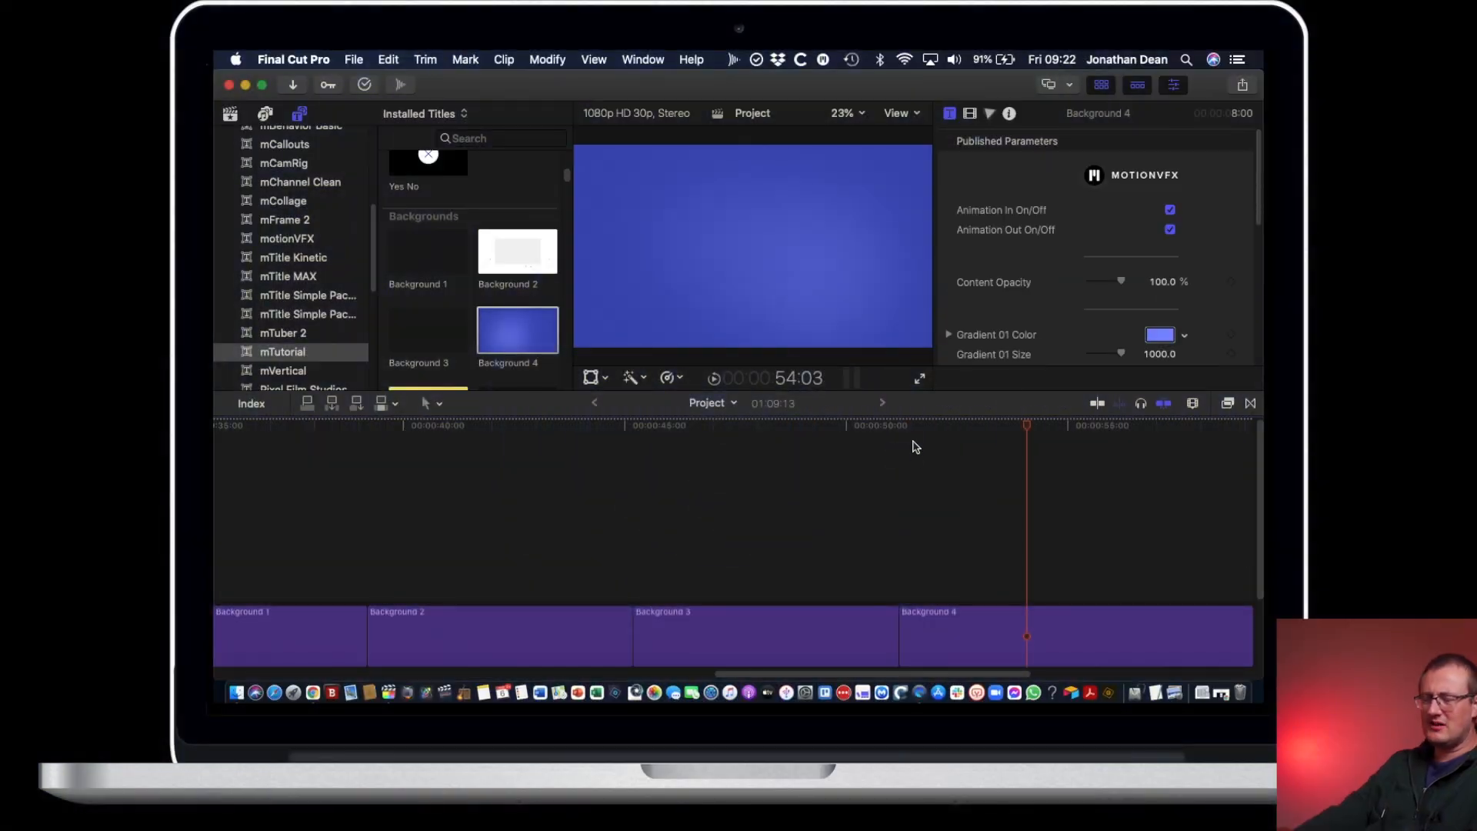
left_click(907, 428)
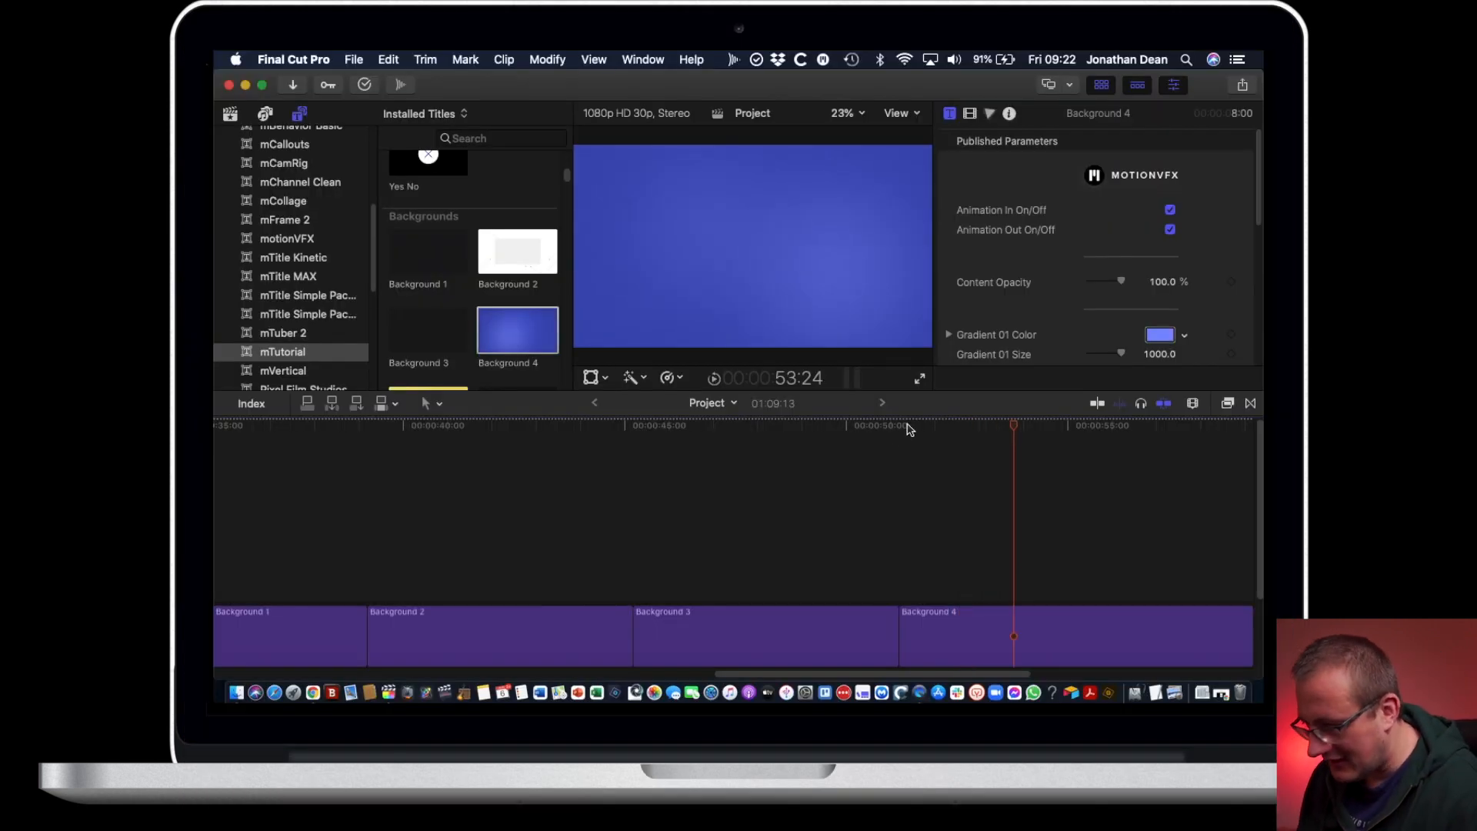
Step: Add the Background 5 title after Background 4 in the primary storyline, followed by Background 6, and review Background 6's parameters
key("End")
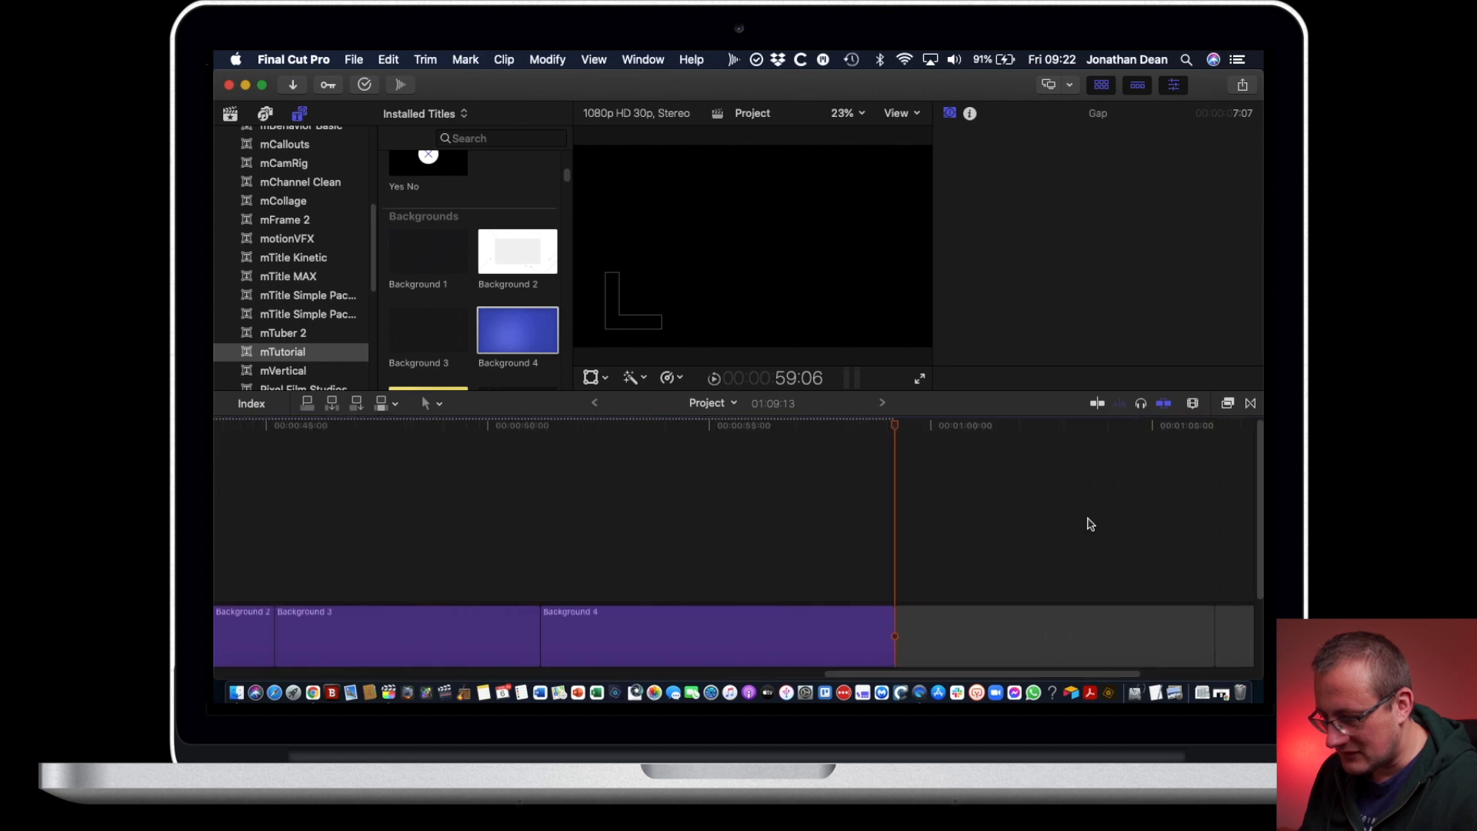
scroll(528, 305, "down", 5)
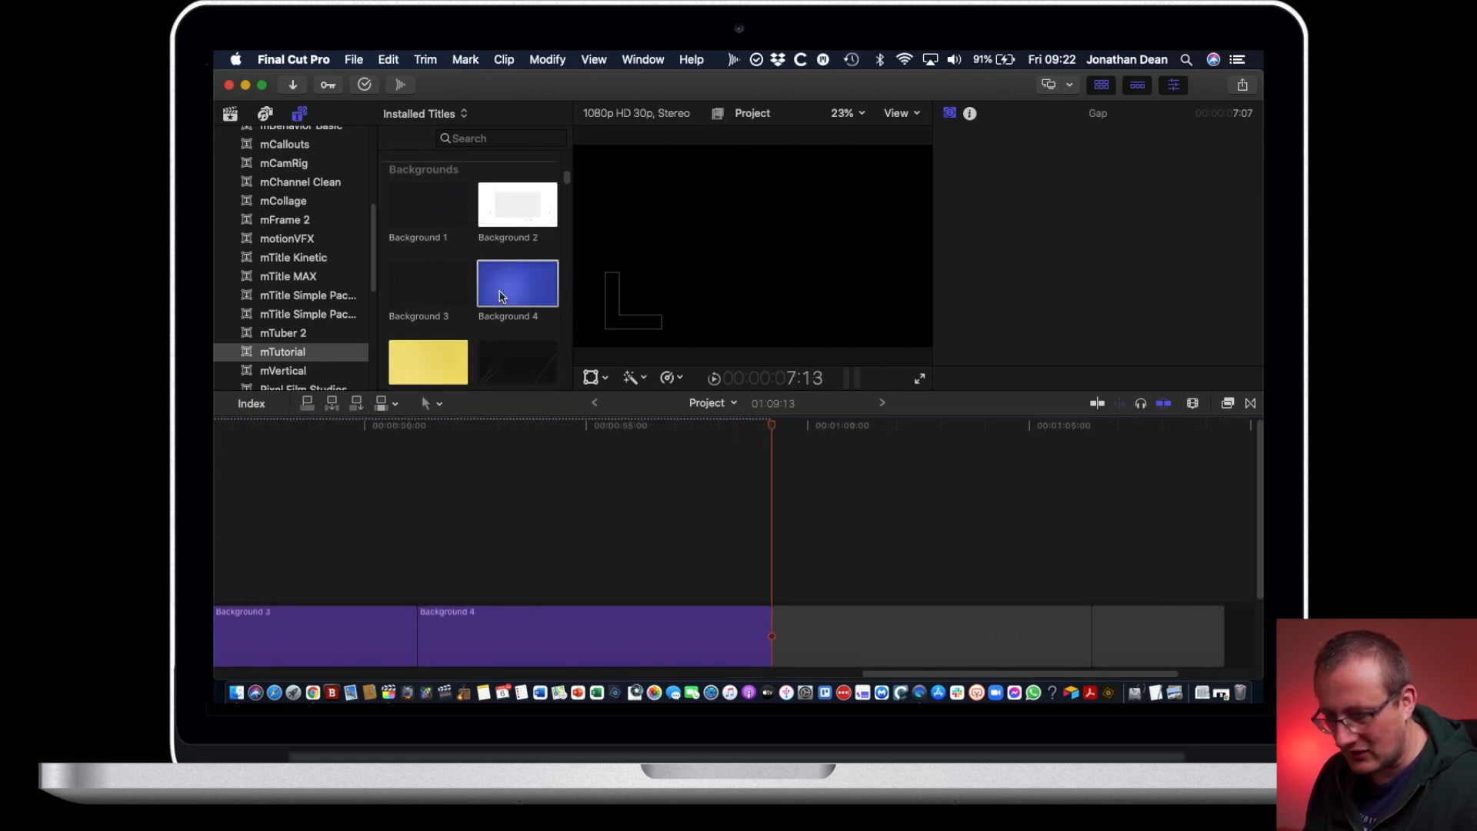
left_click_drag(449, 224, 779, 589)
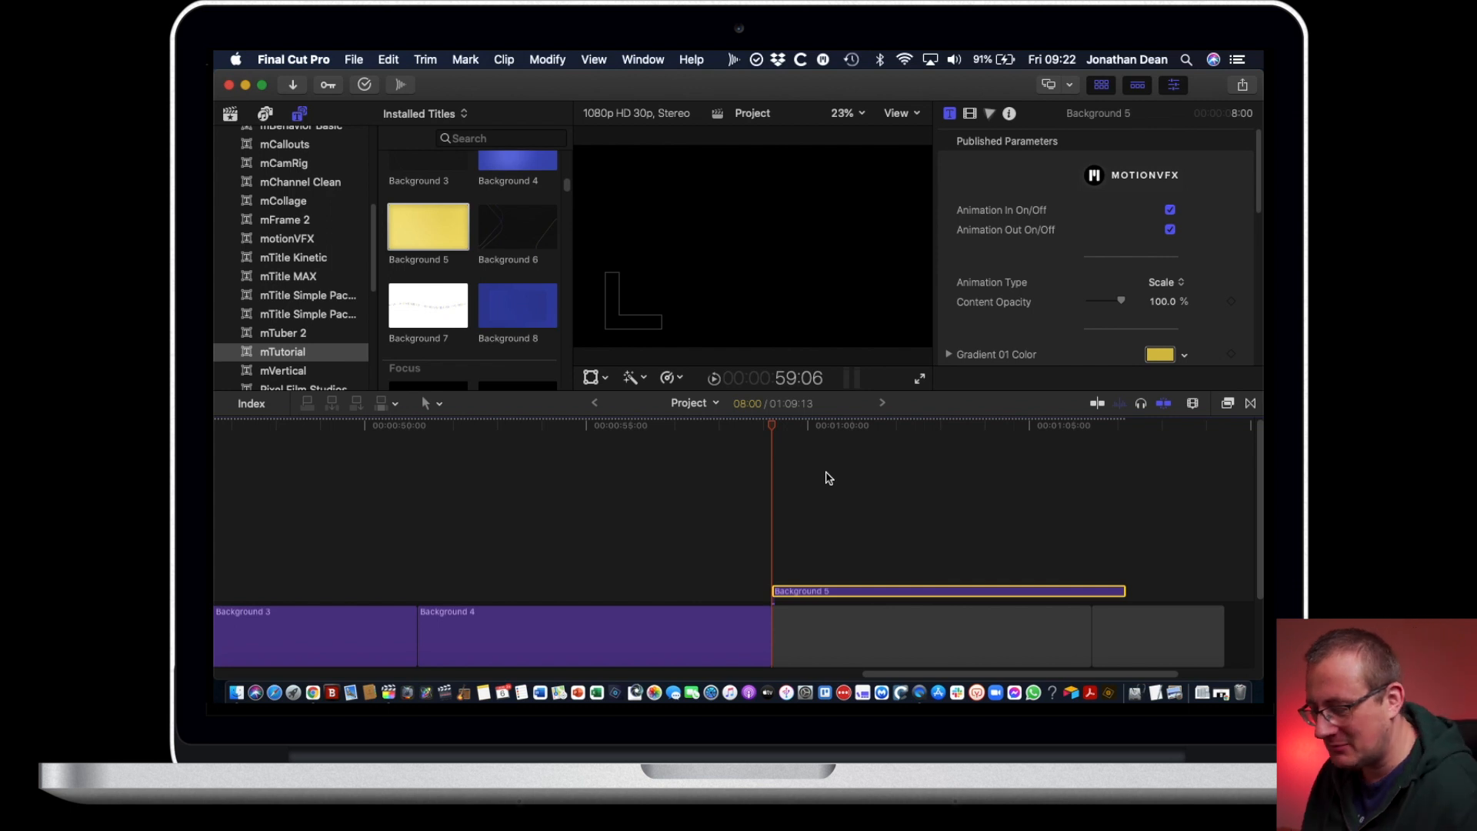
key("w")
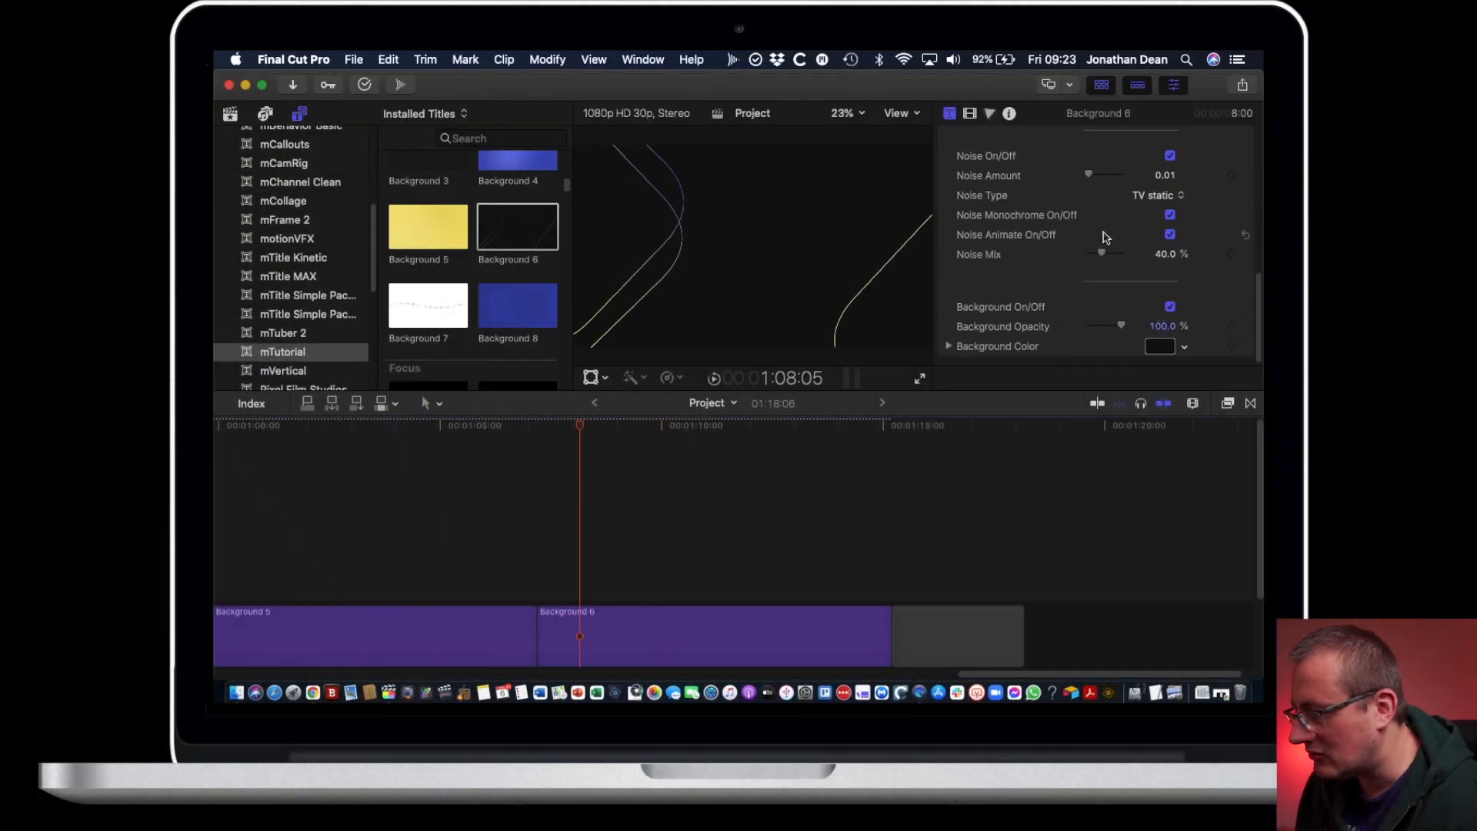
scroll(1106, 237, "up", 10)
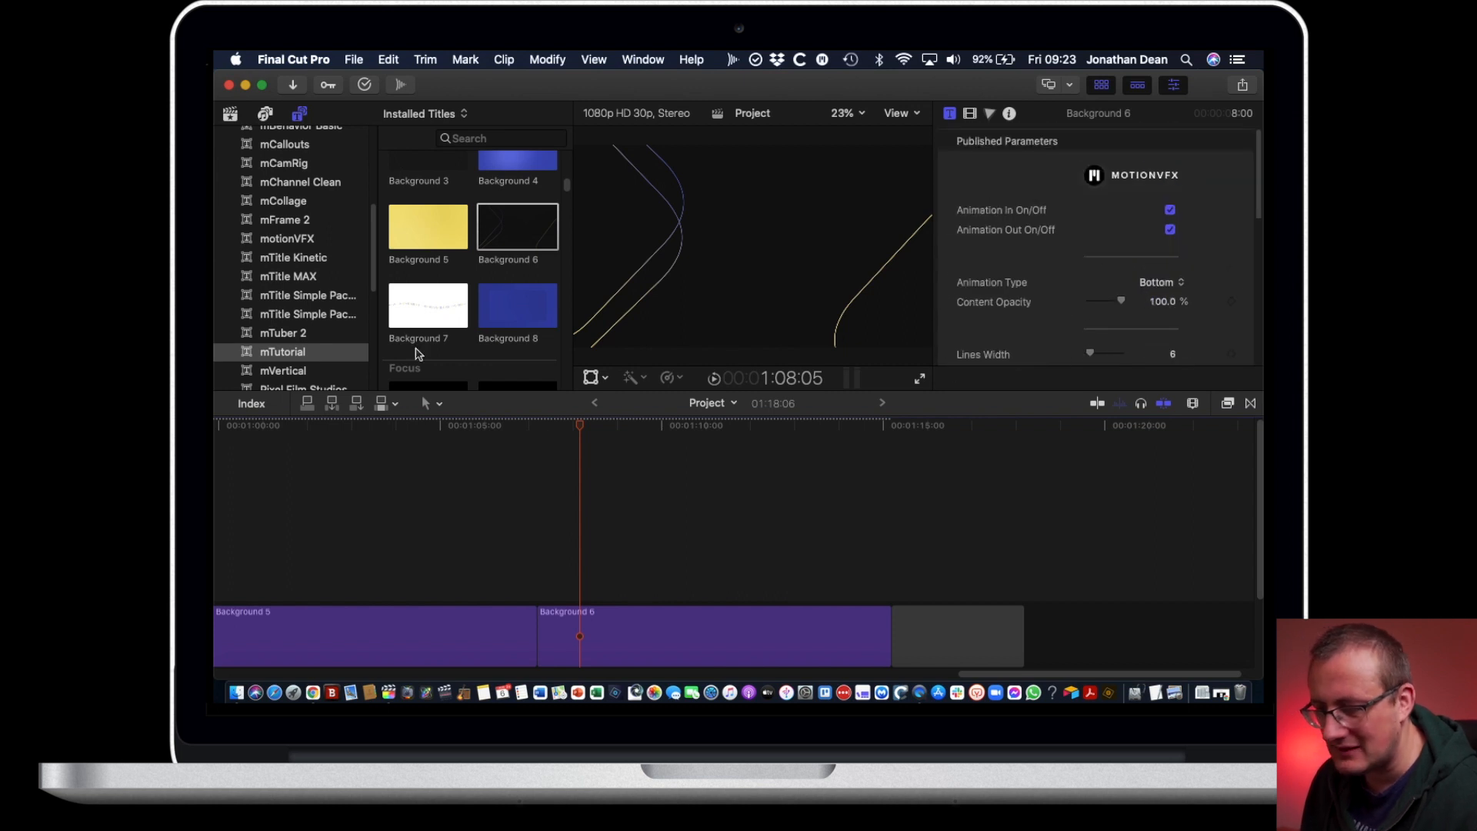
Step: Insert the Background 7 and Background 8 titles after Background 6 and look through Background 8's gradient, bar and noise parameters
left_click(450, 312)
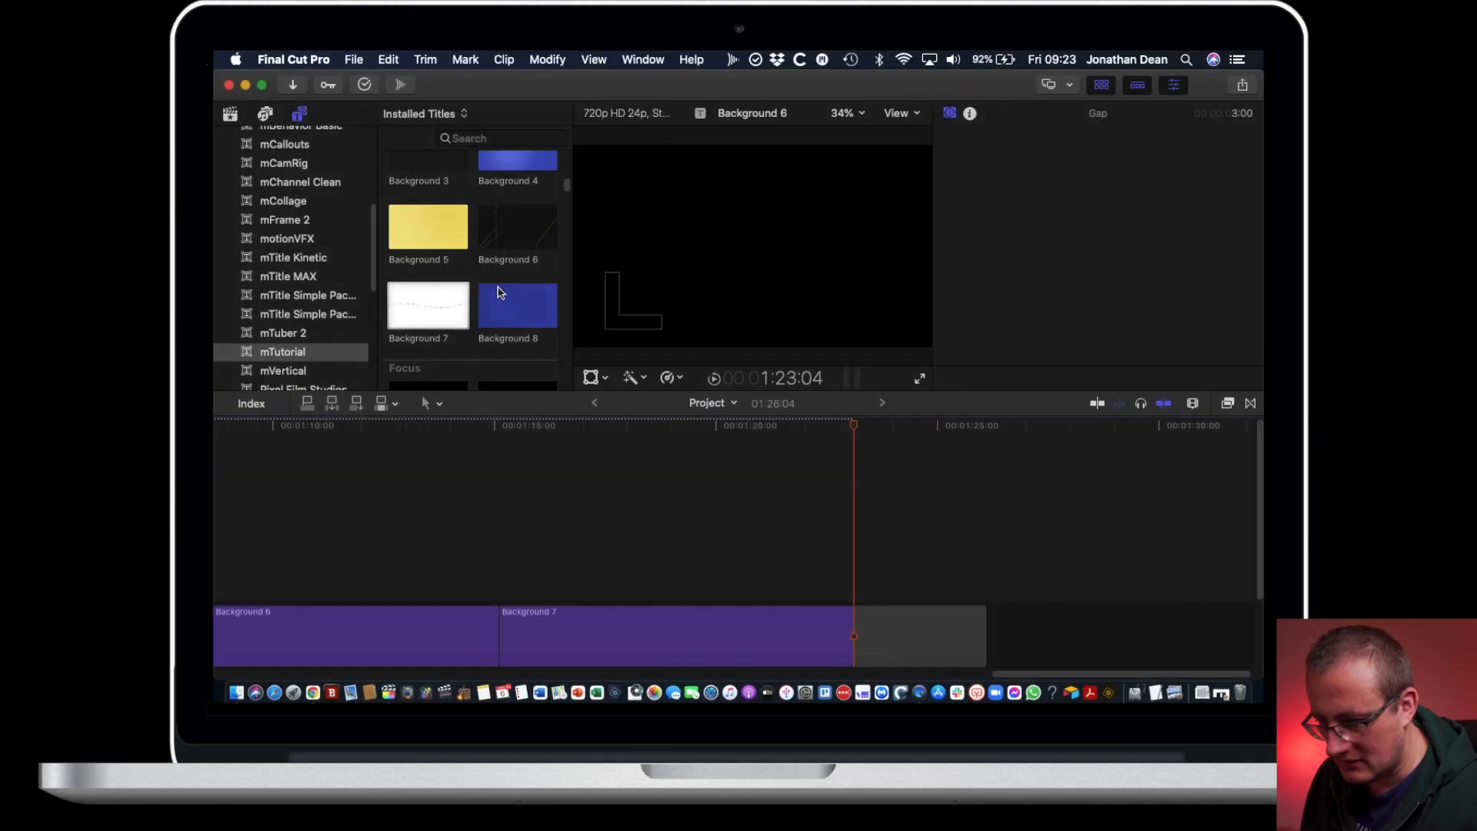
left_click(504, 304)
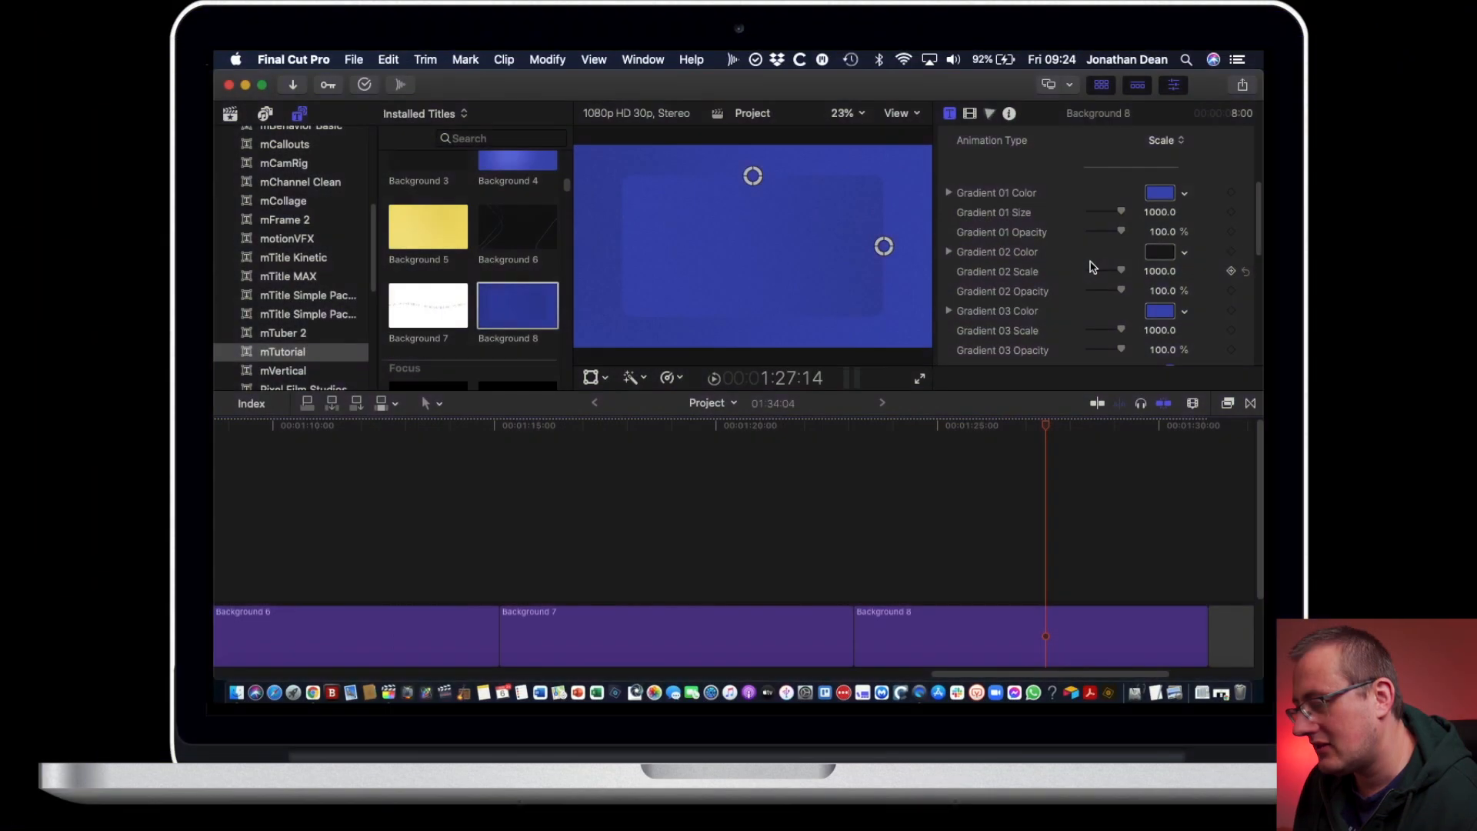
scroll(1092, 264, "down", 5)
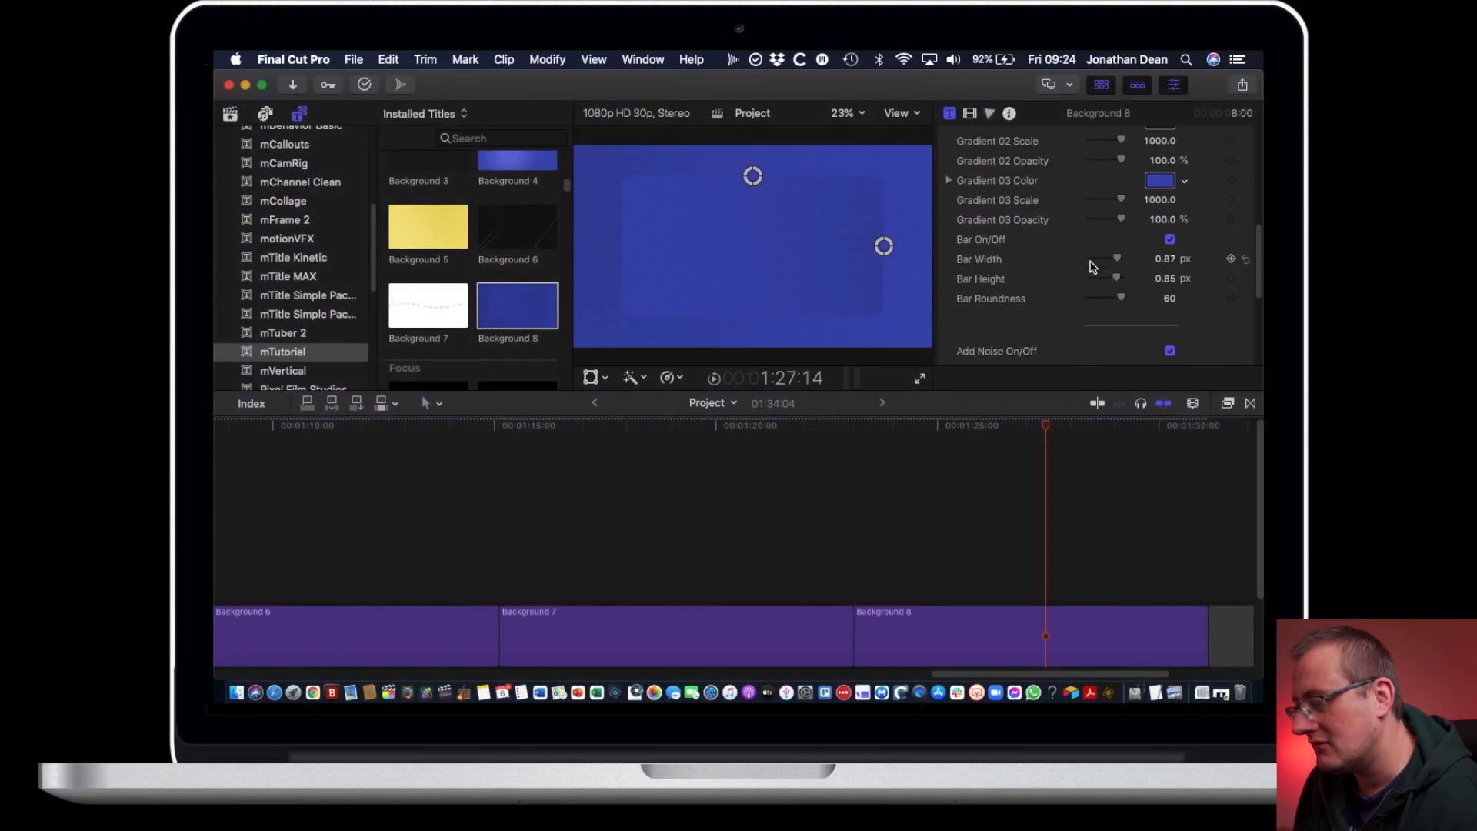
scroll(1093, 264, "down", 3)
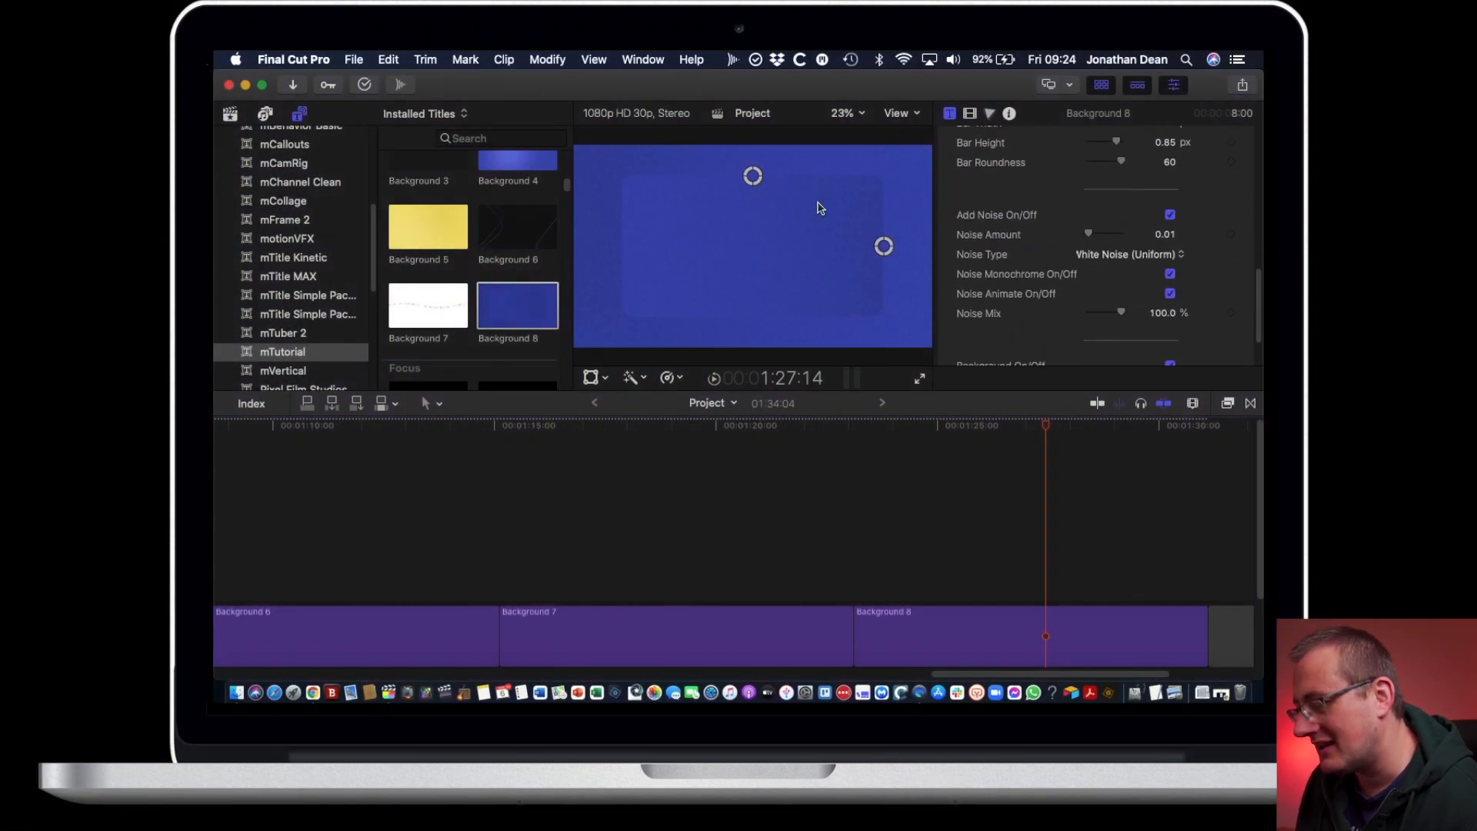
Step: Append the C0464 clip after Background 8 and connect the Advanced Frame title above it, about a second into the clip
key("Down")
scroll(491, 264, "down", 1)
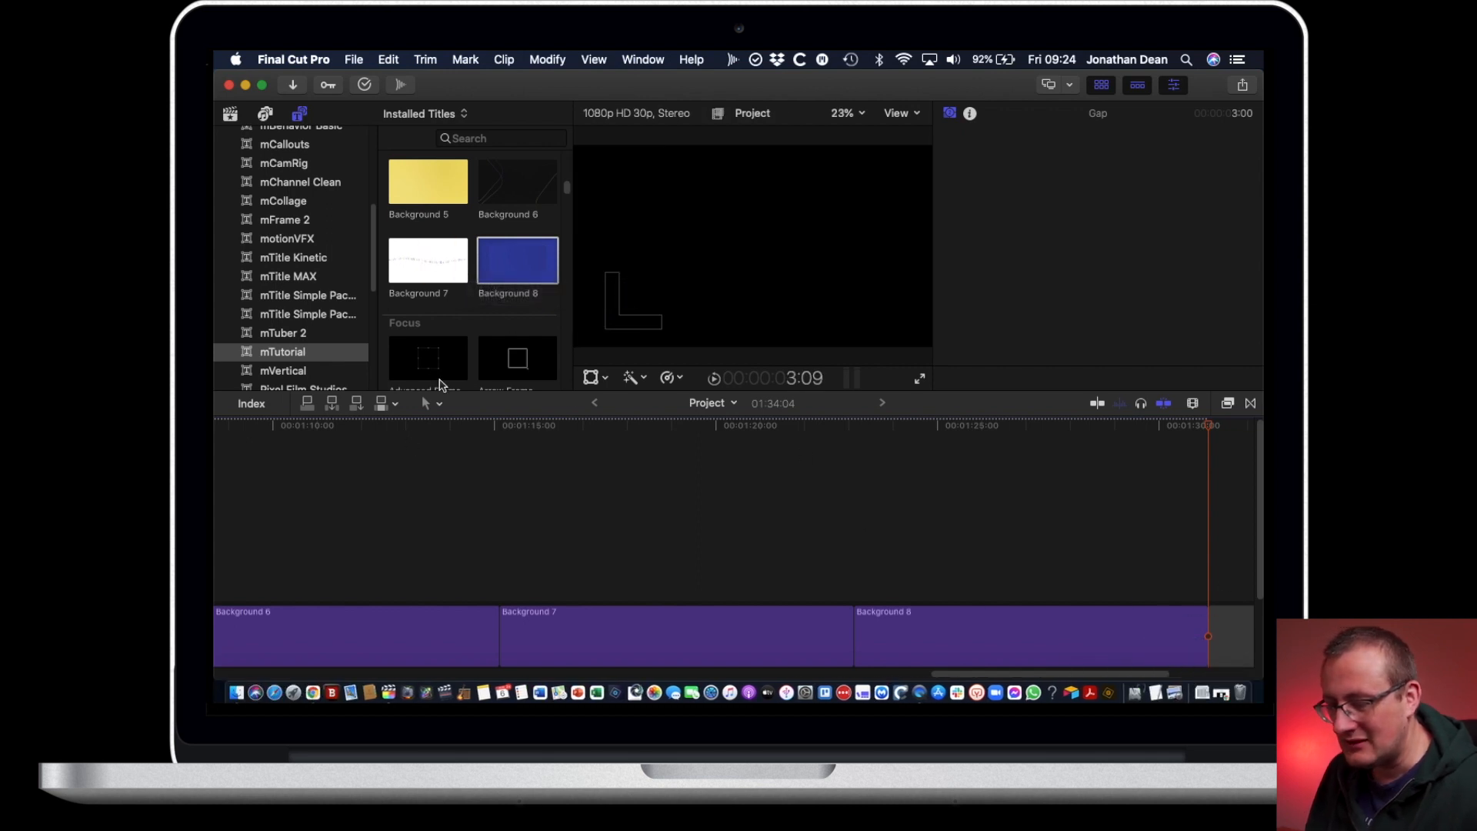
scroll(464, 293, "down", 4)
scroll(465, 291, "up", 1)
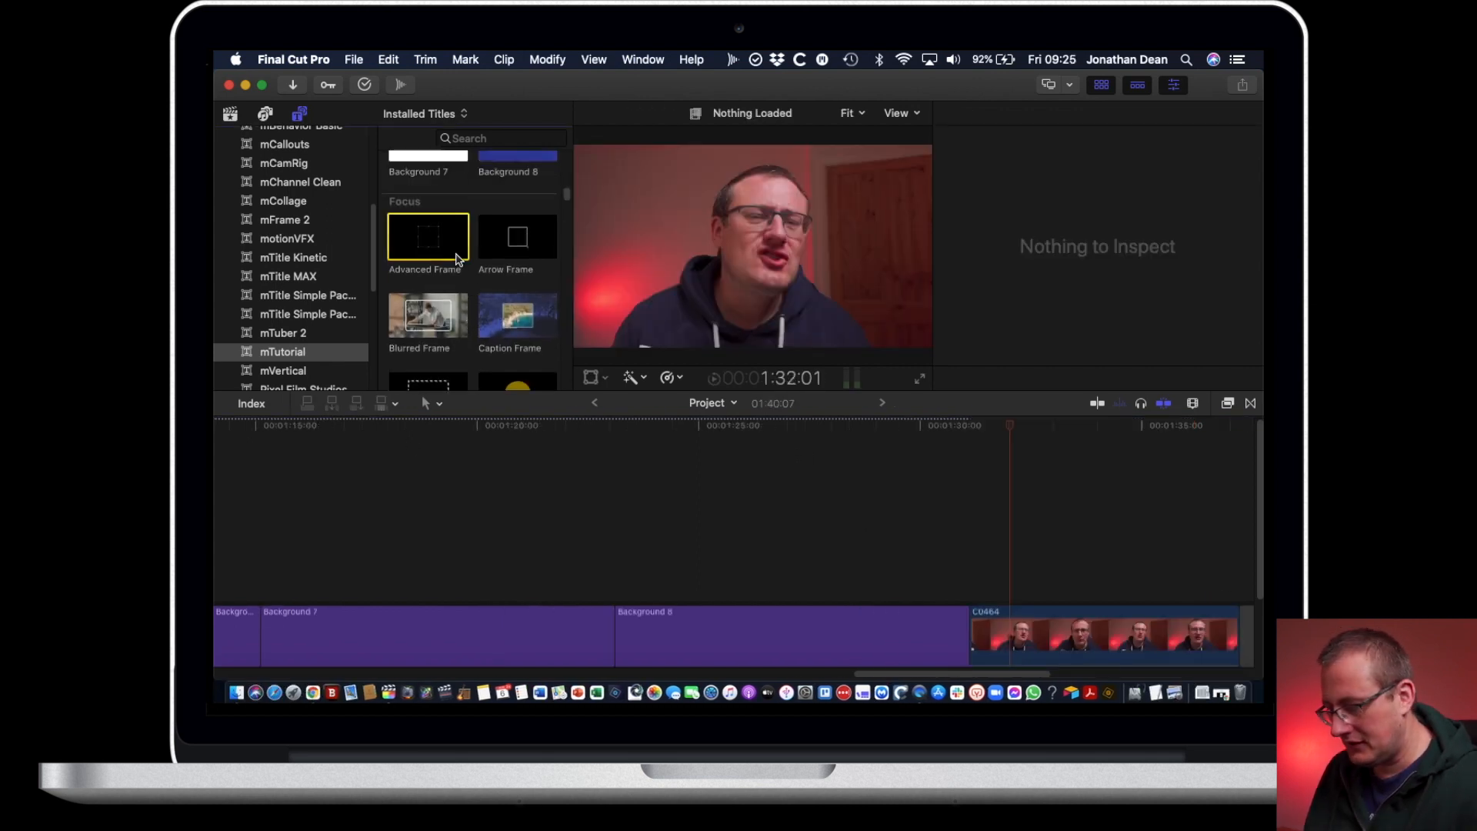
left_click_drag(450, 250, 1010, 589)
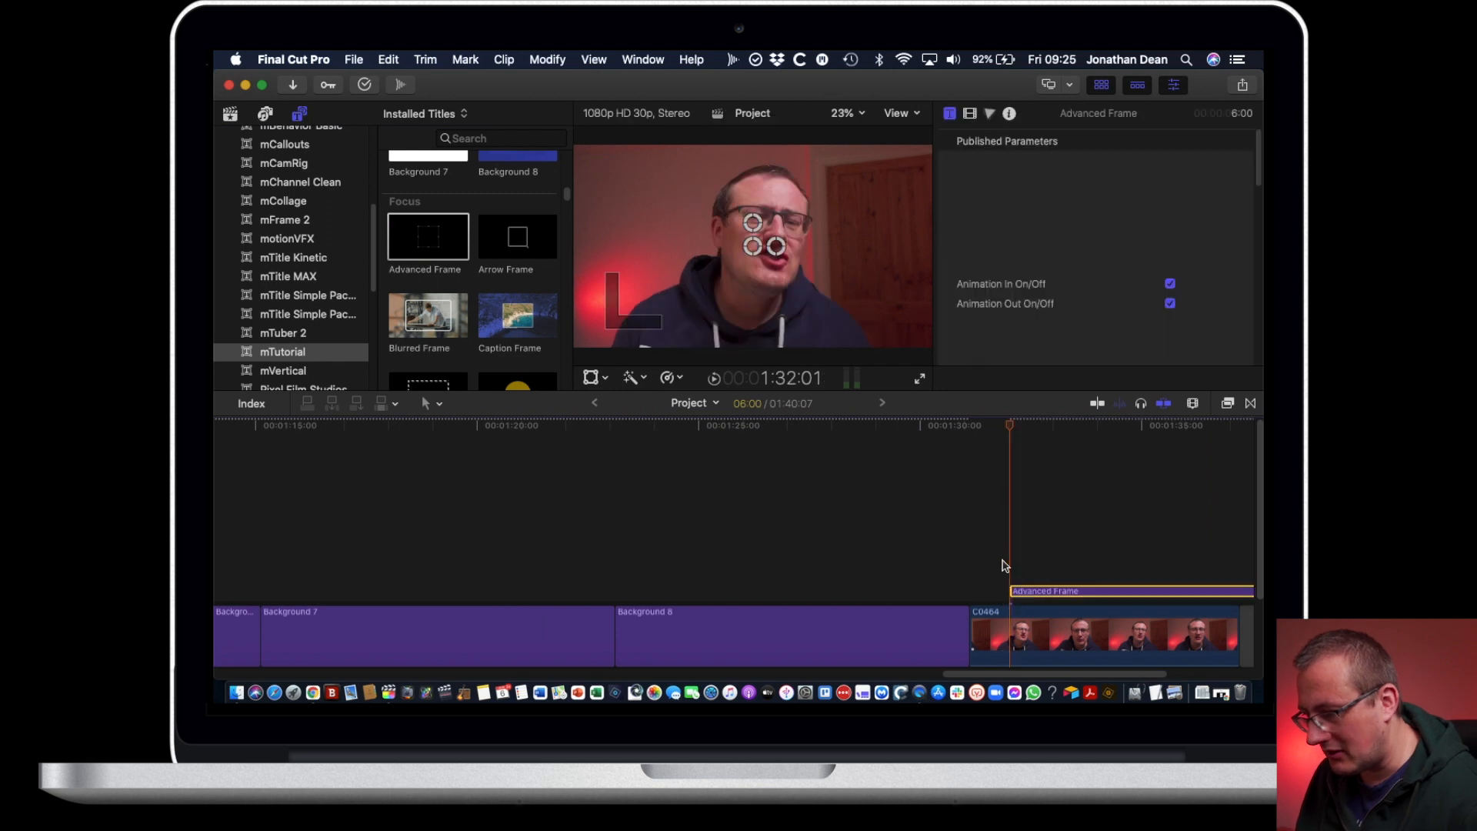
key("space")
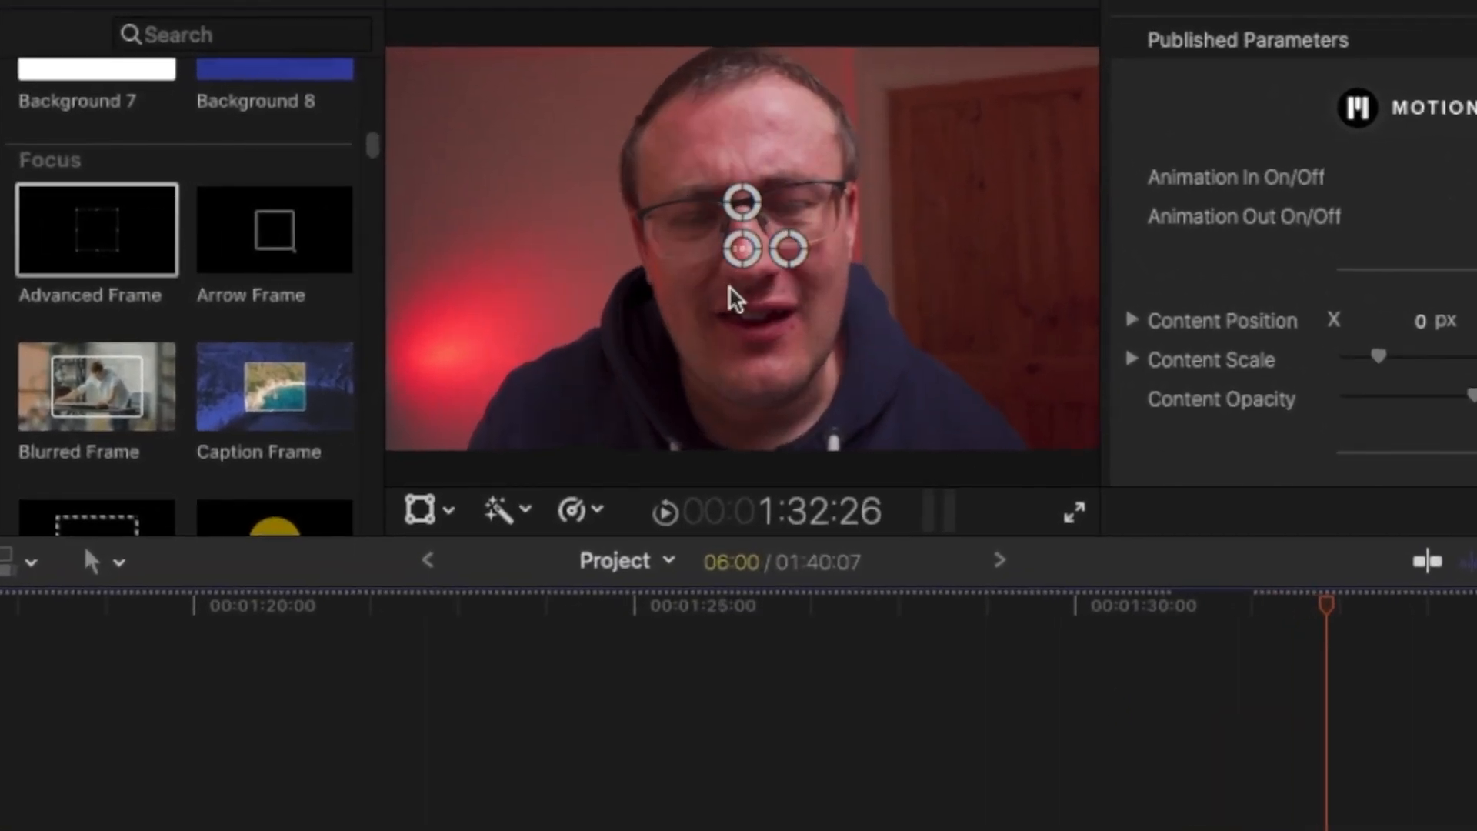
key("space")
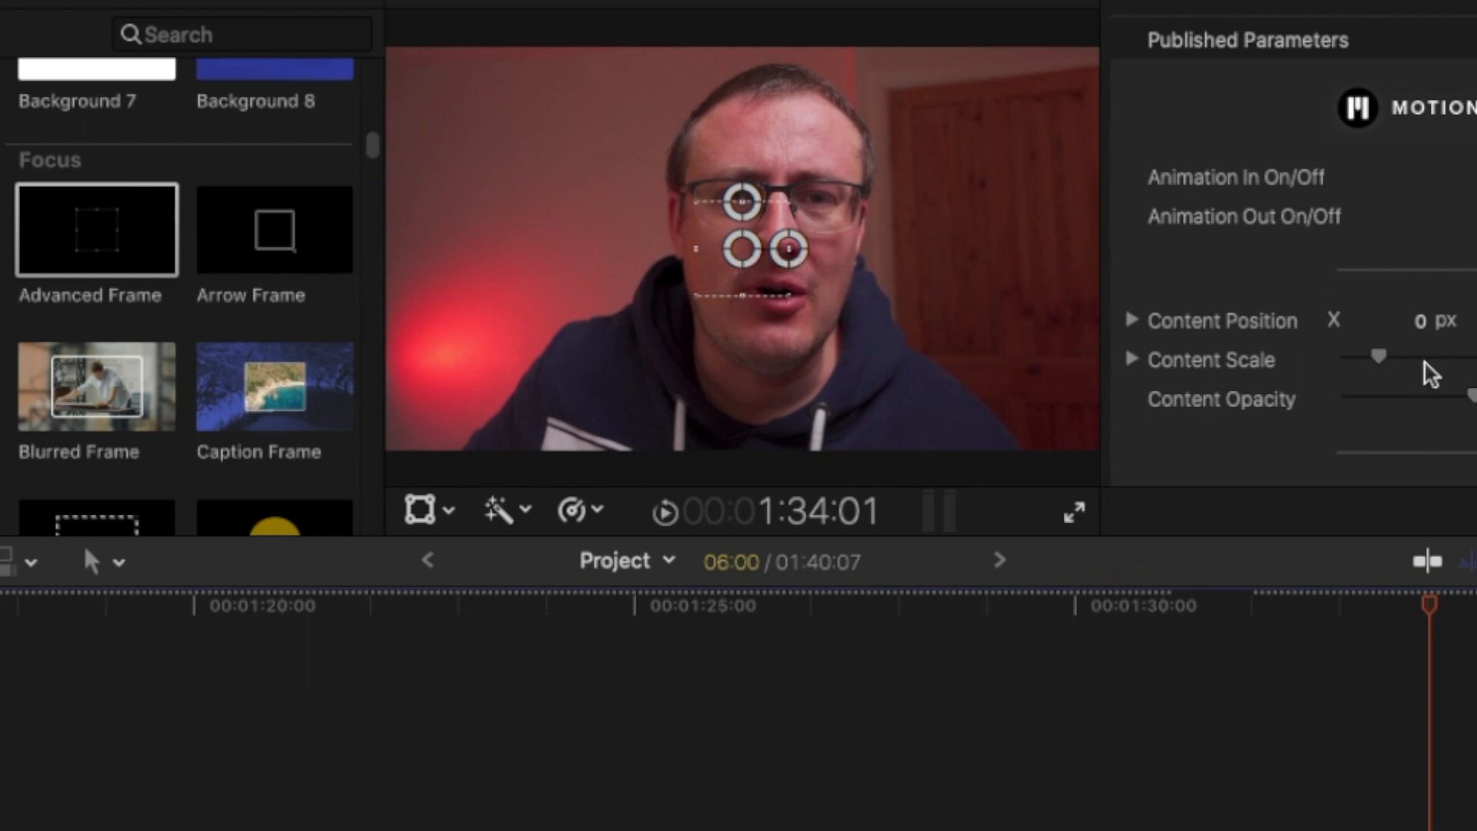
Step: Enlarge the Advanced Frame title to a content scale of 322% and review its animation and its frame and dots settings
left_click_drag(1379, 357, 1453, 364)
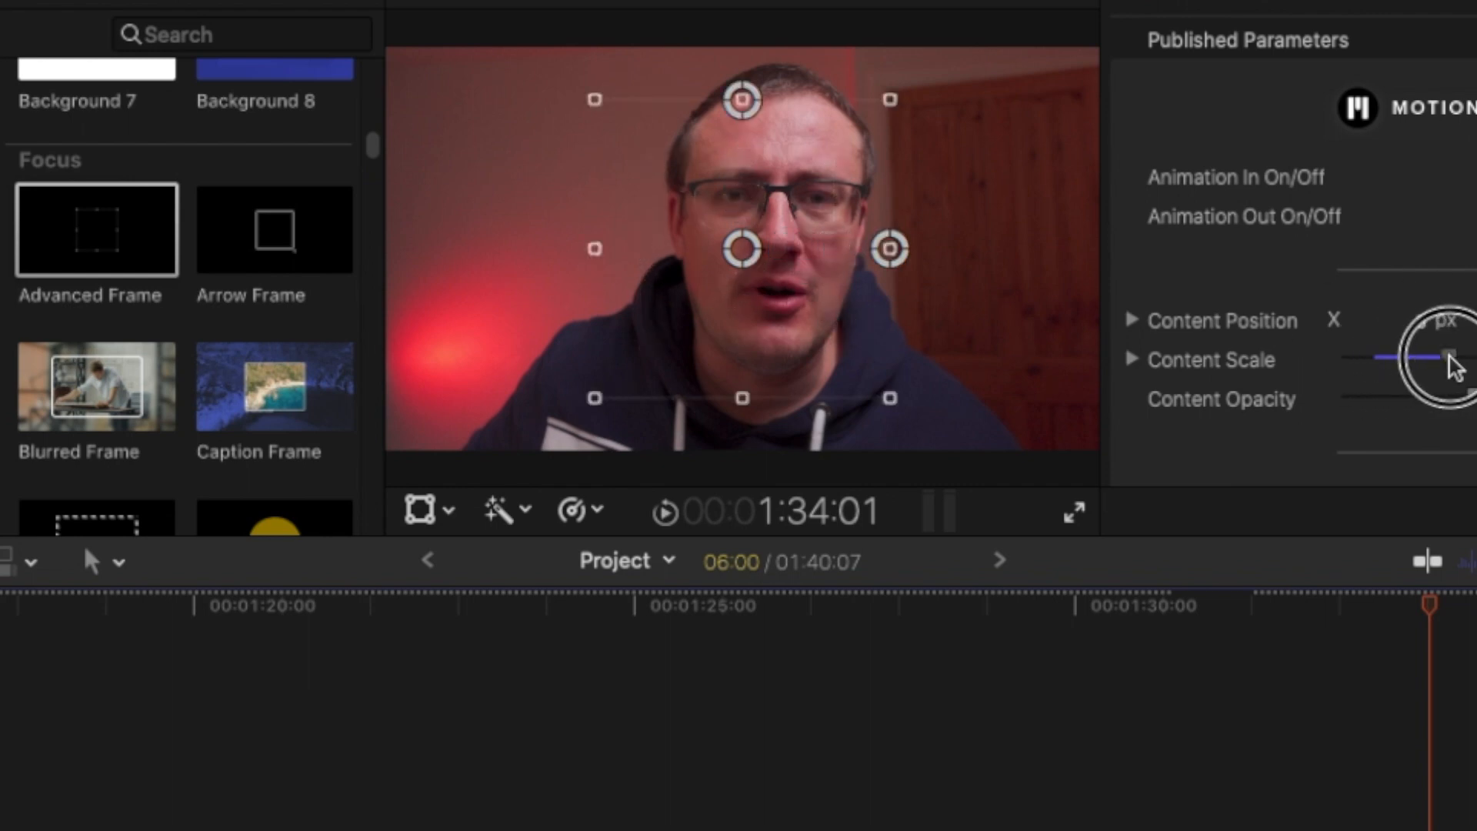
key("space")
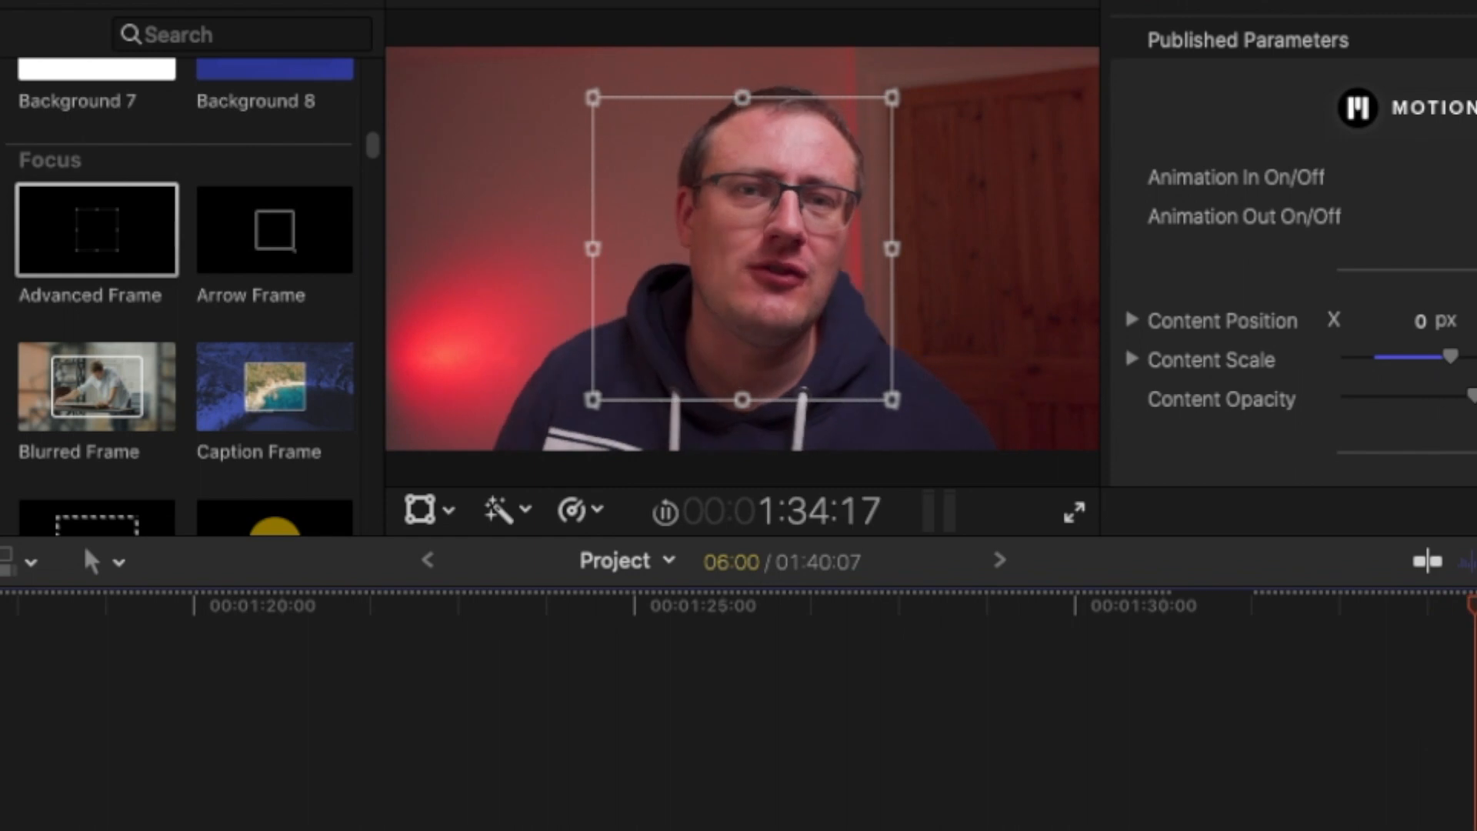
left_click(1266, 619)
key("space")
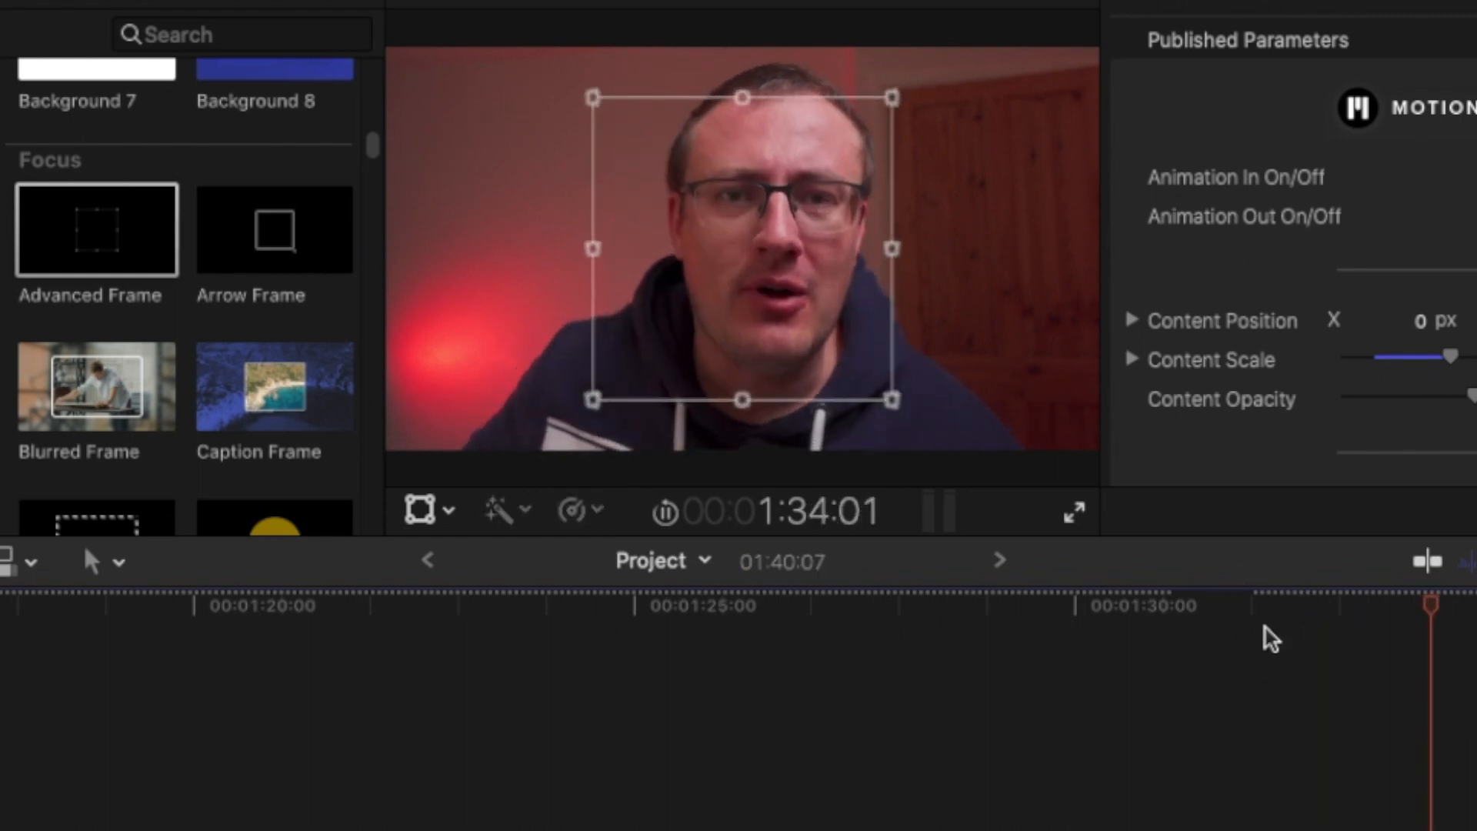
key("space")
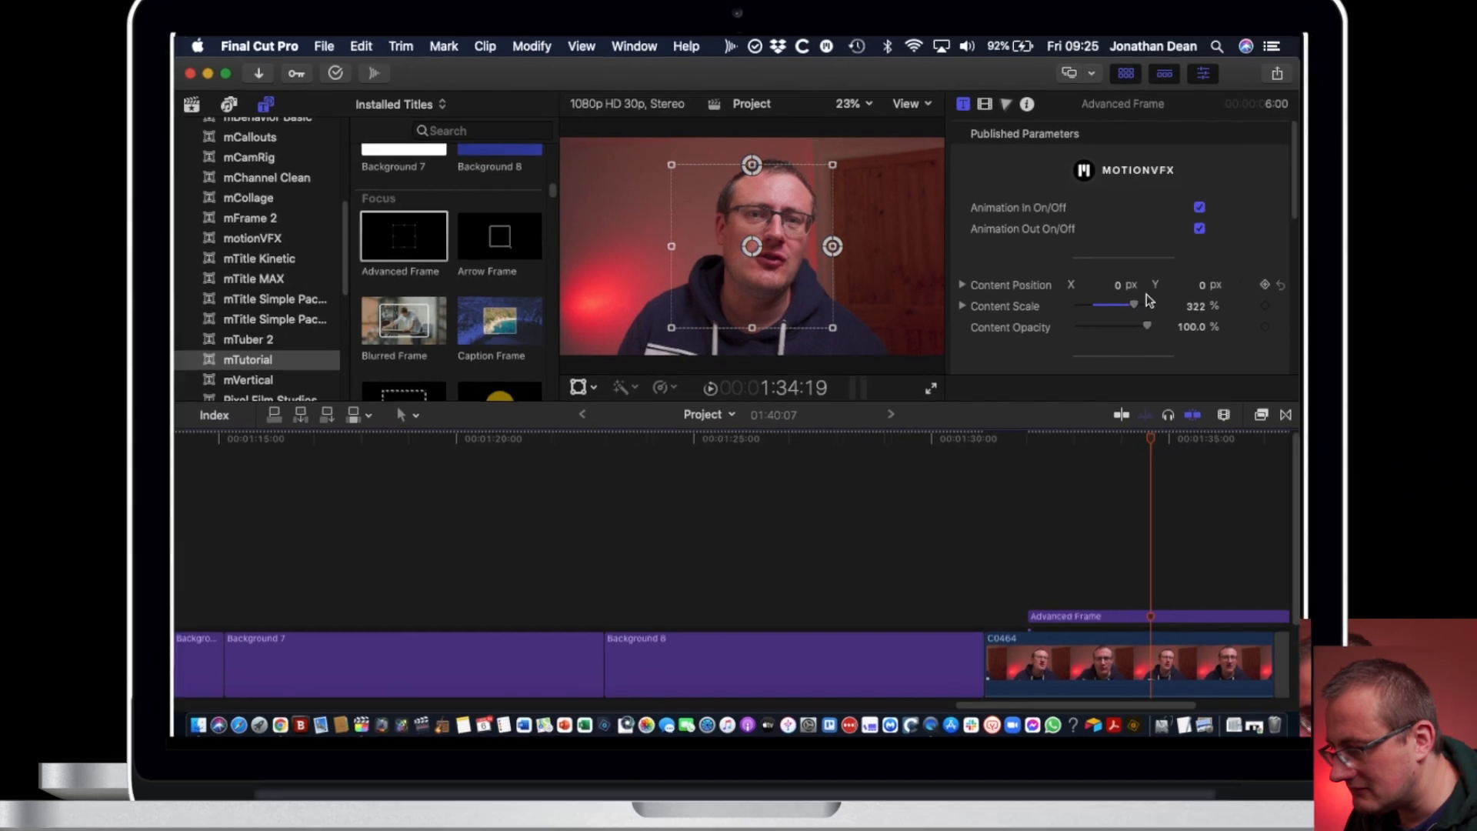
scroll(1123, 295, "down", 3)
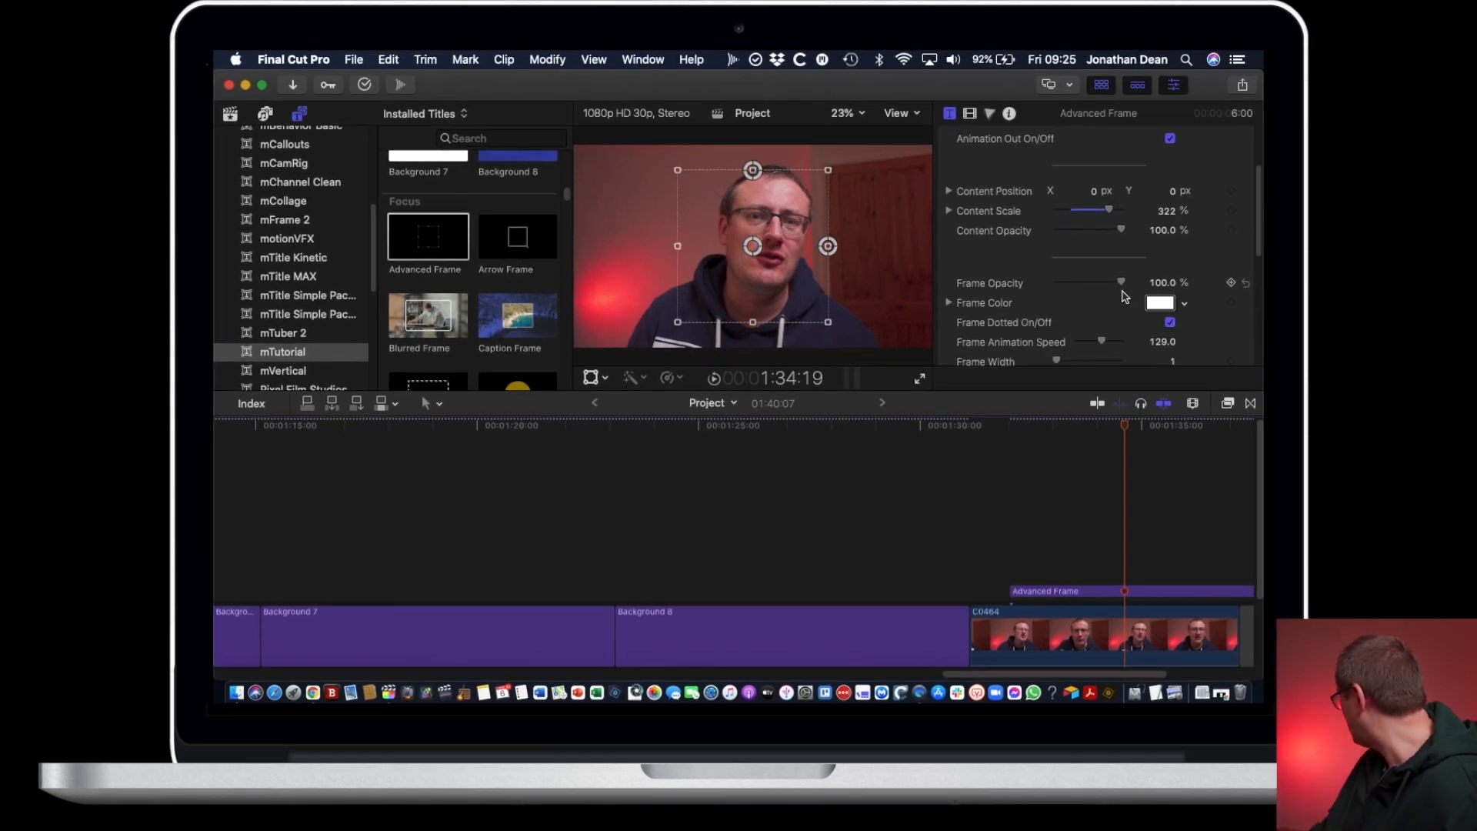
scroll(1110, 310, "down", 2)
scroll(1111, 308, "down", 5)
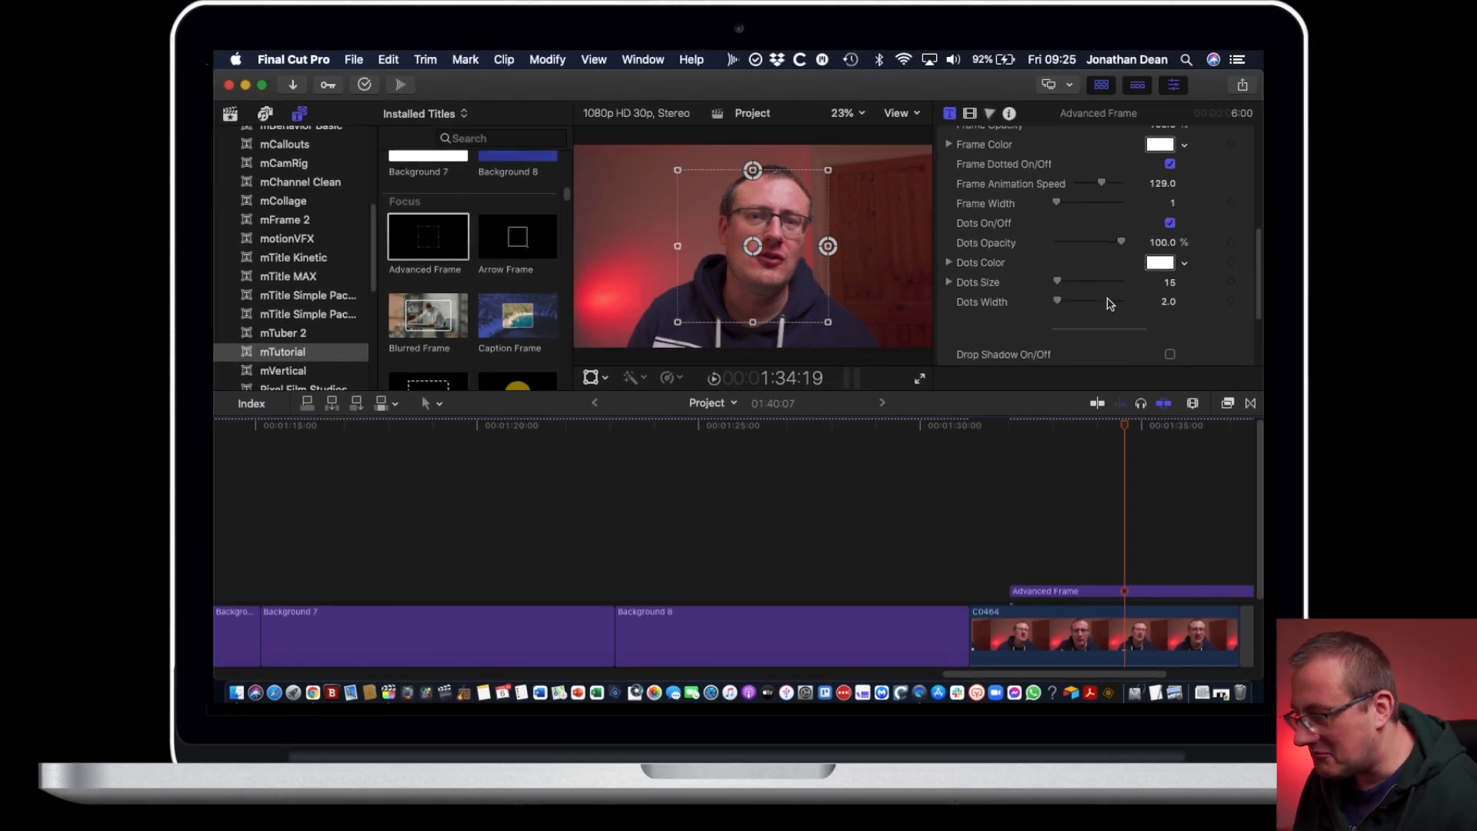
Step: Review the Advanced Frame title's frame, dots and drop shadow settings and set its dots size to 19
scroll(1110, 302, "up", 4)
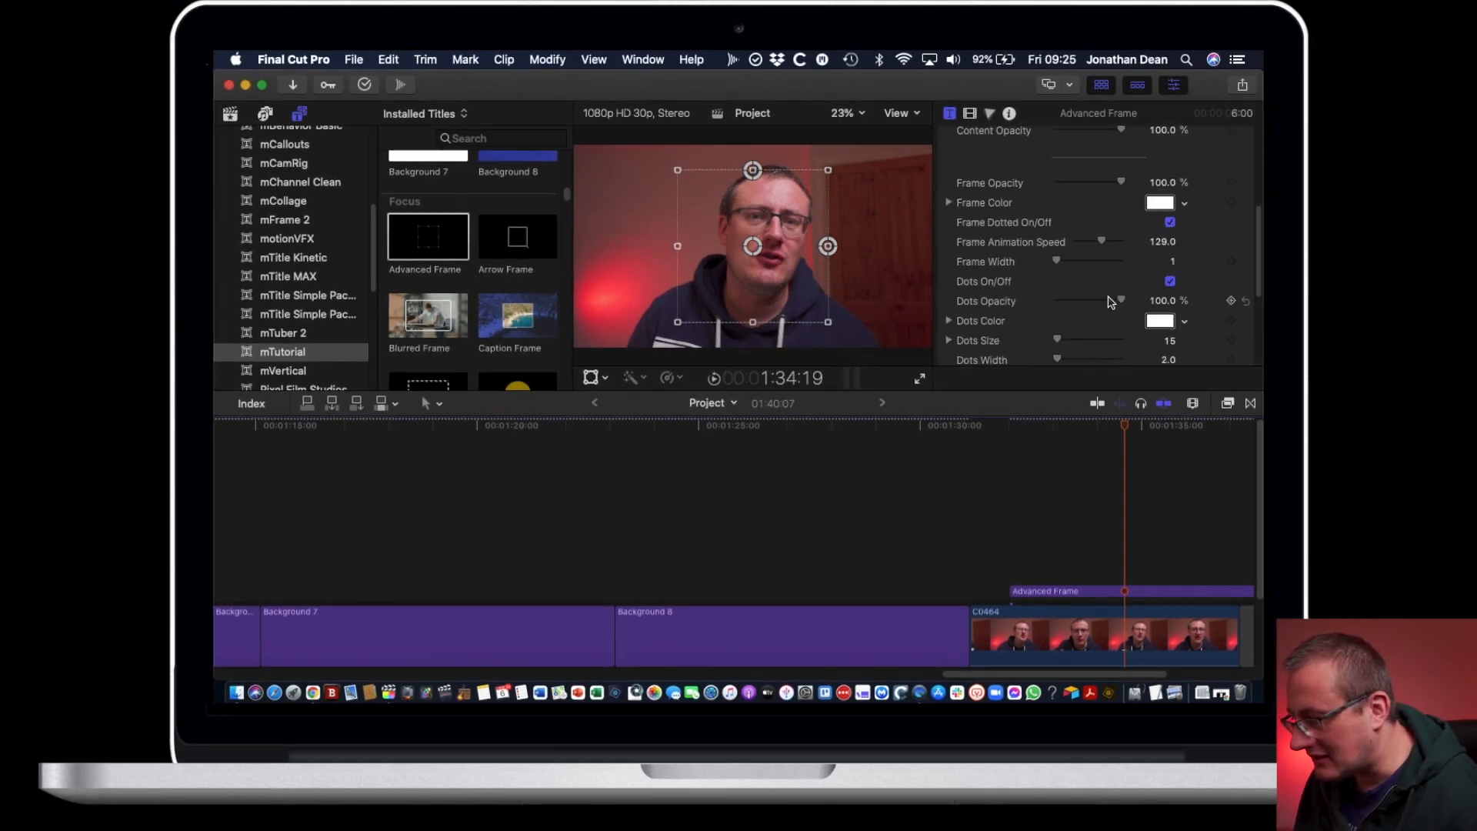
scroll(1111, 302, "up", 5)
scroll(1110, 304, "down", 9)
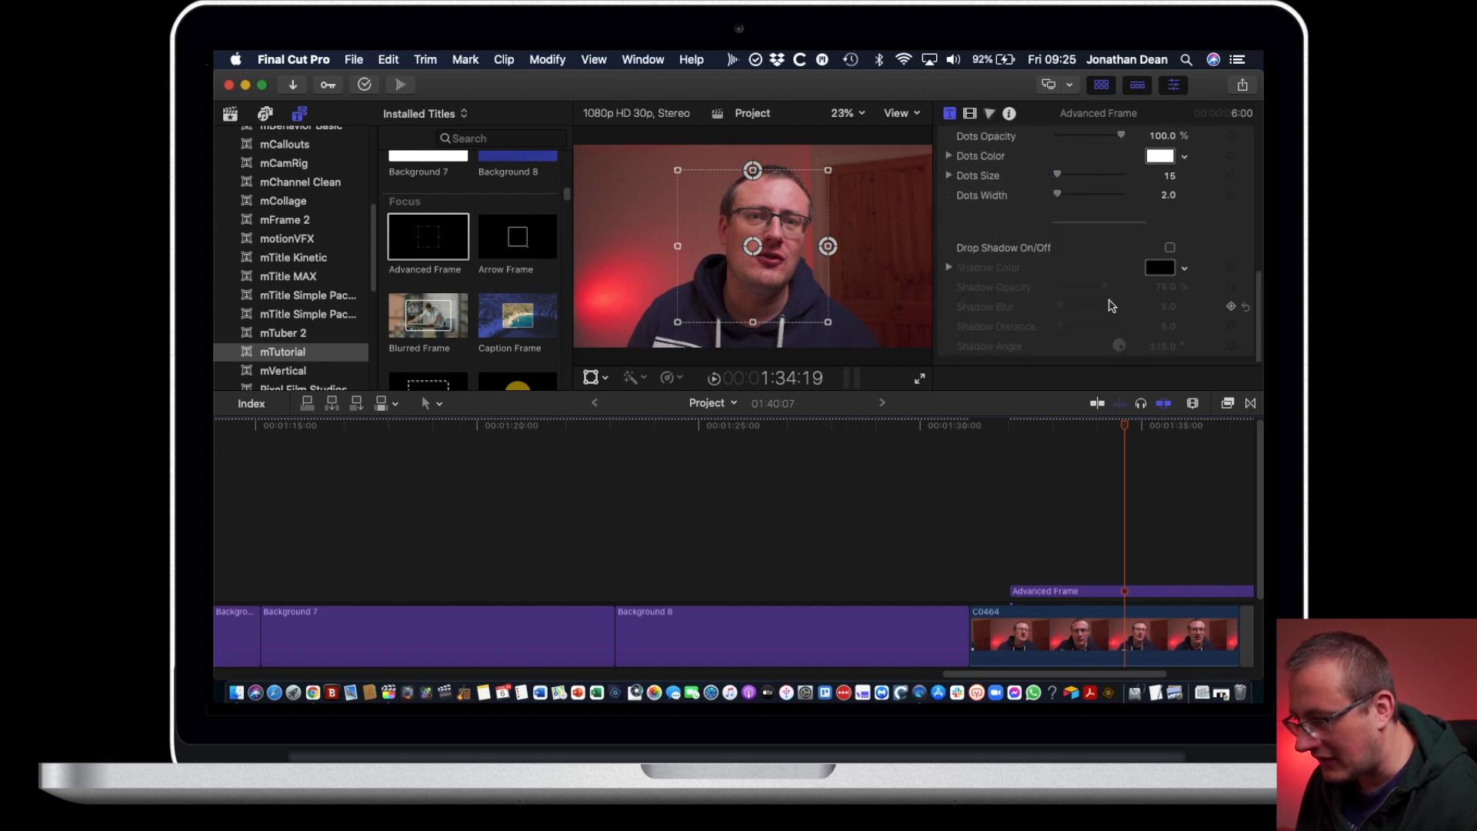
mouse_move(1066, 176)
left_mouse_down()
mouse_move(1108, 188)
mouse_move(1061, 165)
mouse_move(1045, 185)
mouse_move(1058, 190)
left_mouse_up()
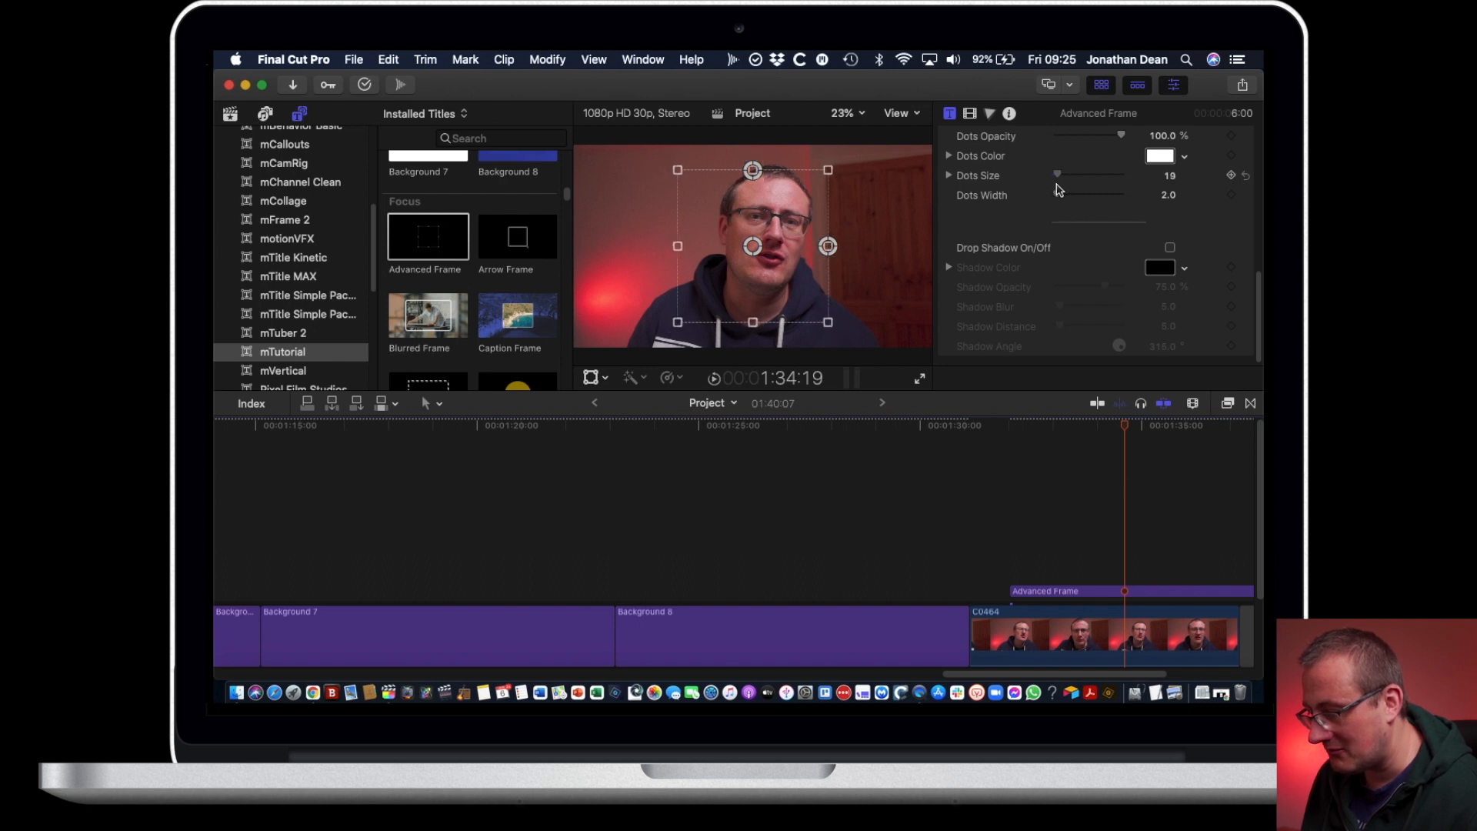
Step: Replace the Advanced Frame title with the Arrow Frame title above the C0464 clip and look through its frame, cursor and shadow parameters
left_click(1105, 592)
key("Delete")
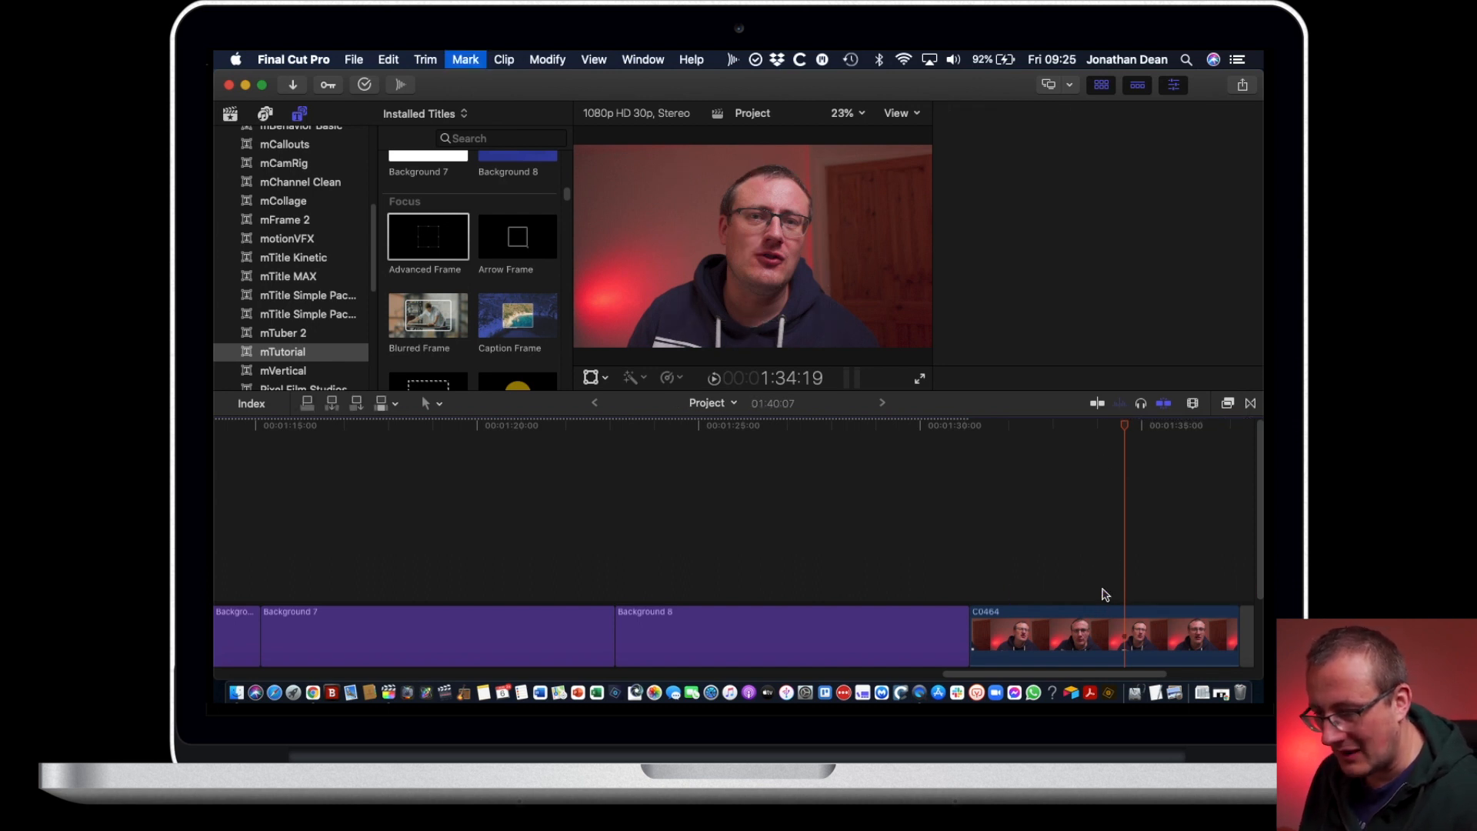
left_click_drag(512, 243, 976, 558)
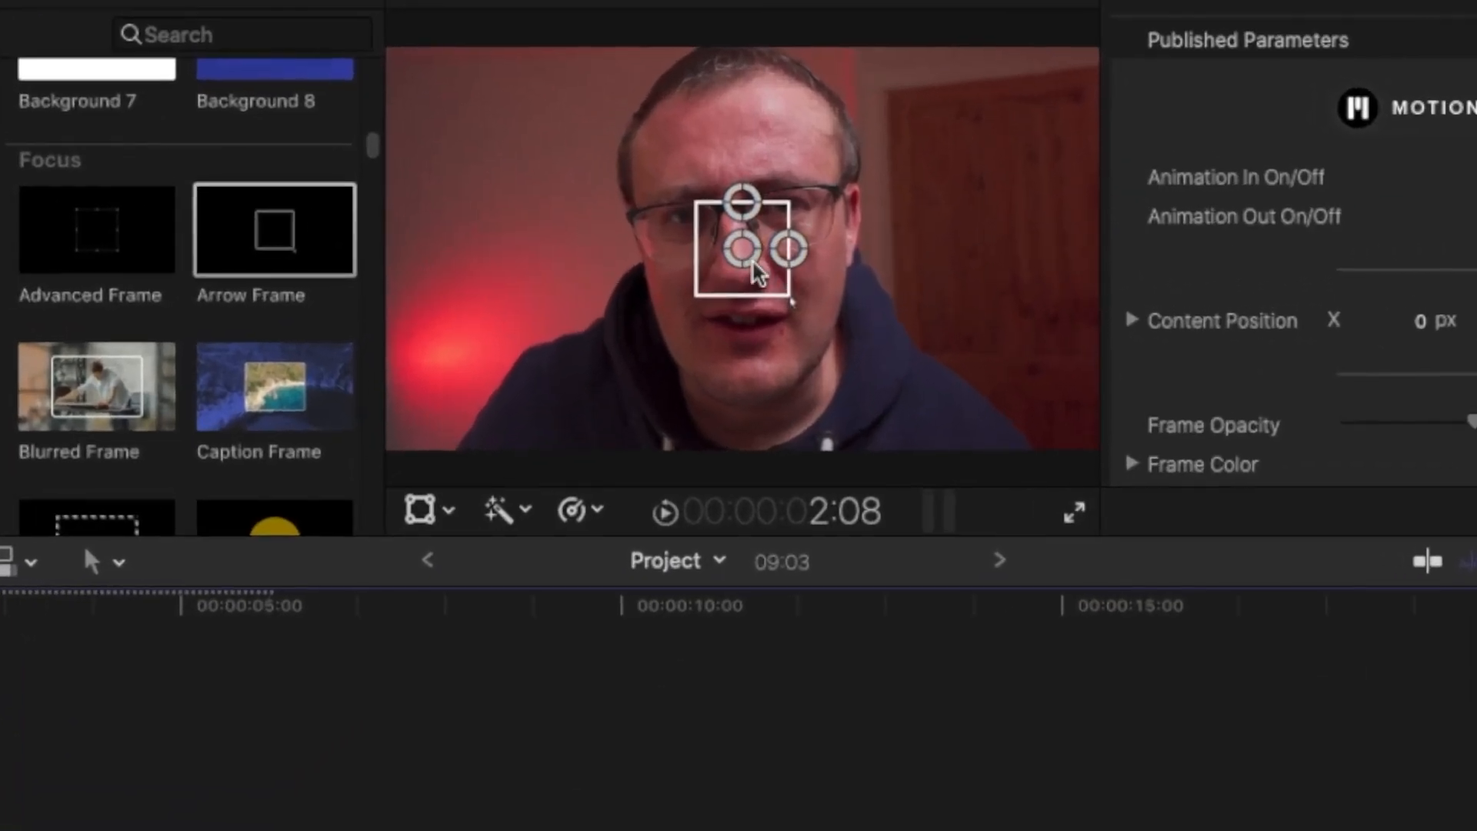
scroll(1112, 402, "down", 15)
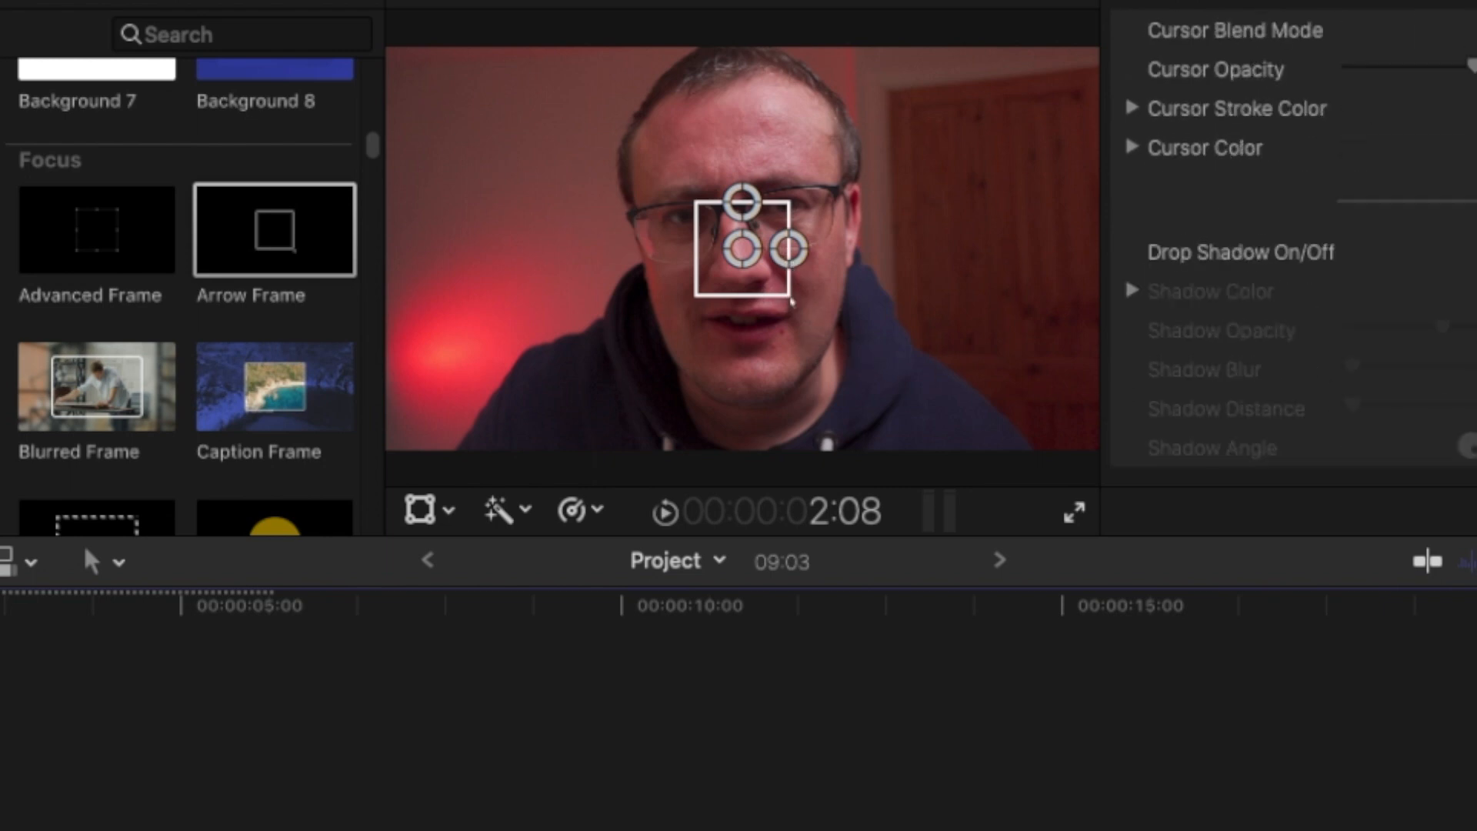
scroll(1293, 254, "up", 12)
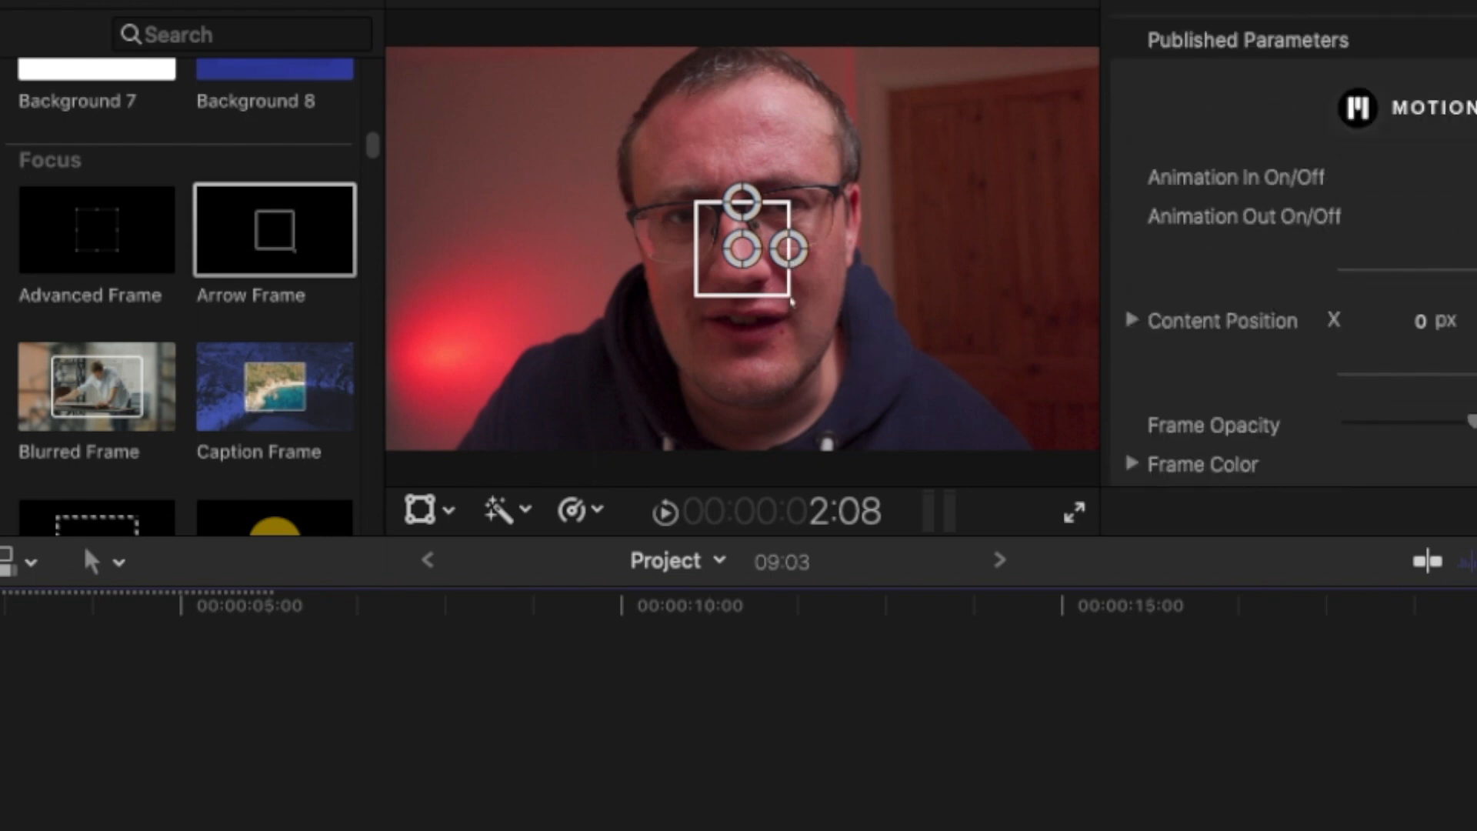
Step: Set the Arrow Frame title's cursor scale to 103% and look over its animation, frame and cursor settings
scroll(1450, 454, "down", 3)
scroll(1303, 368, "down", 4)
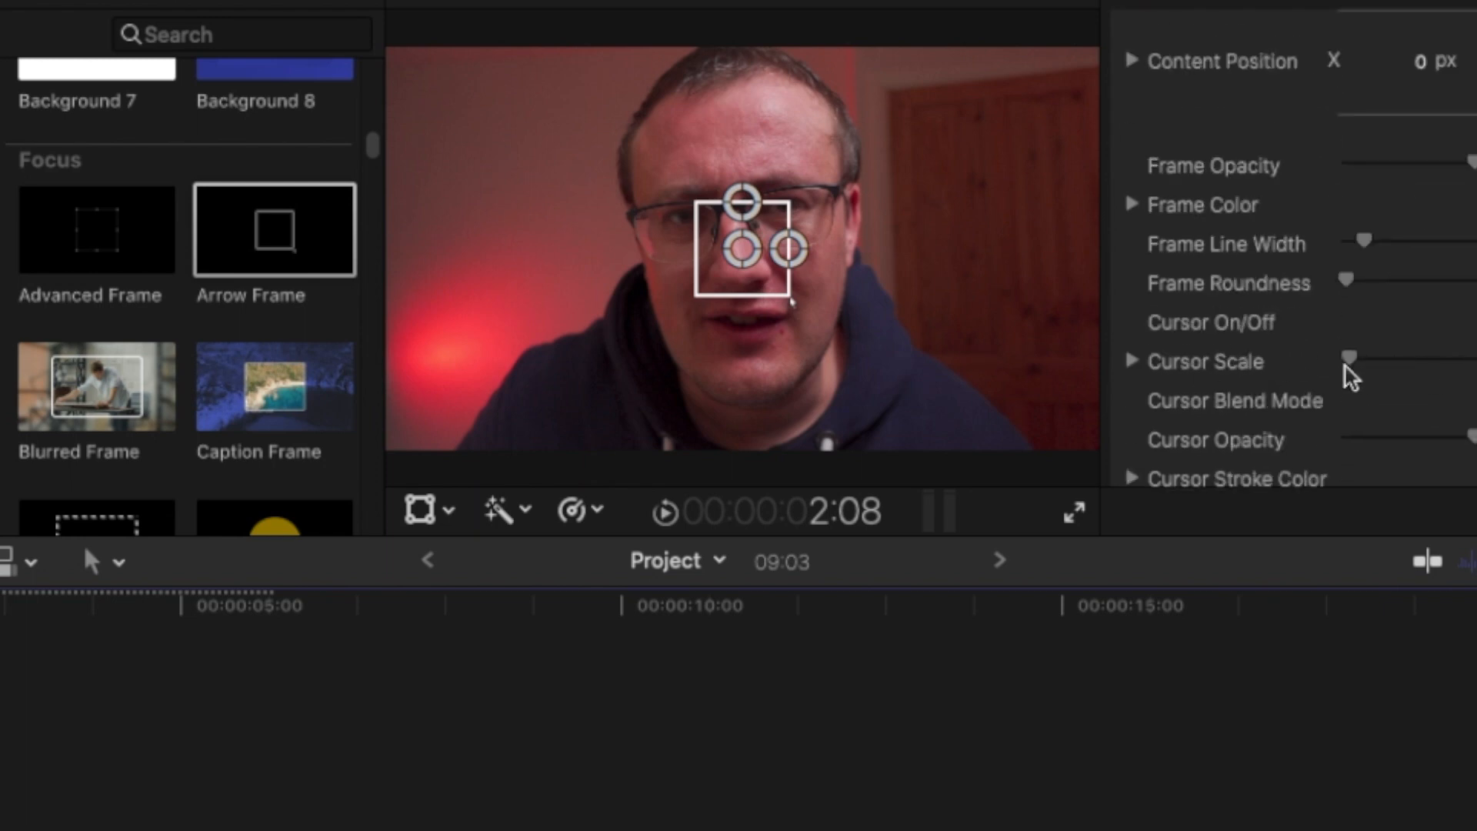
left_click_drag(1355, 375, 1384, 377)
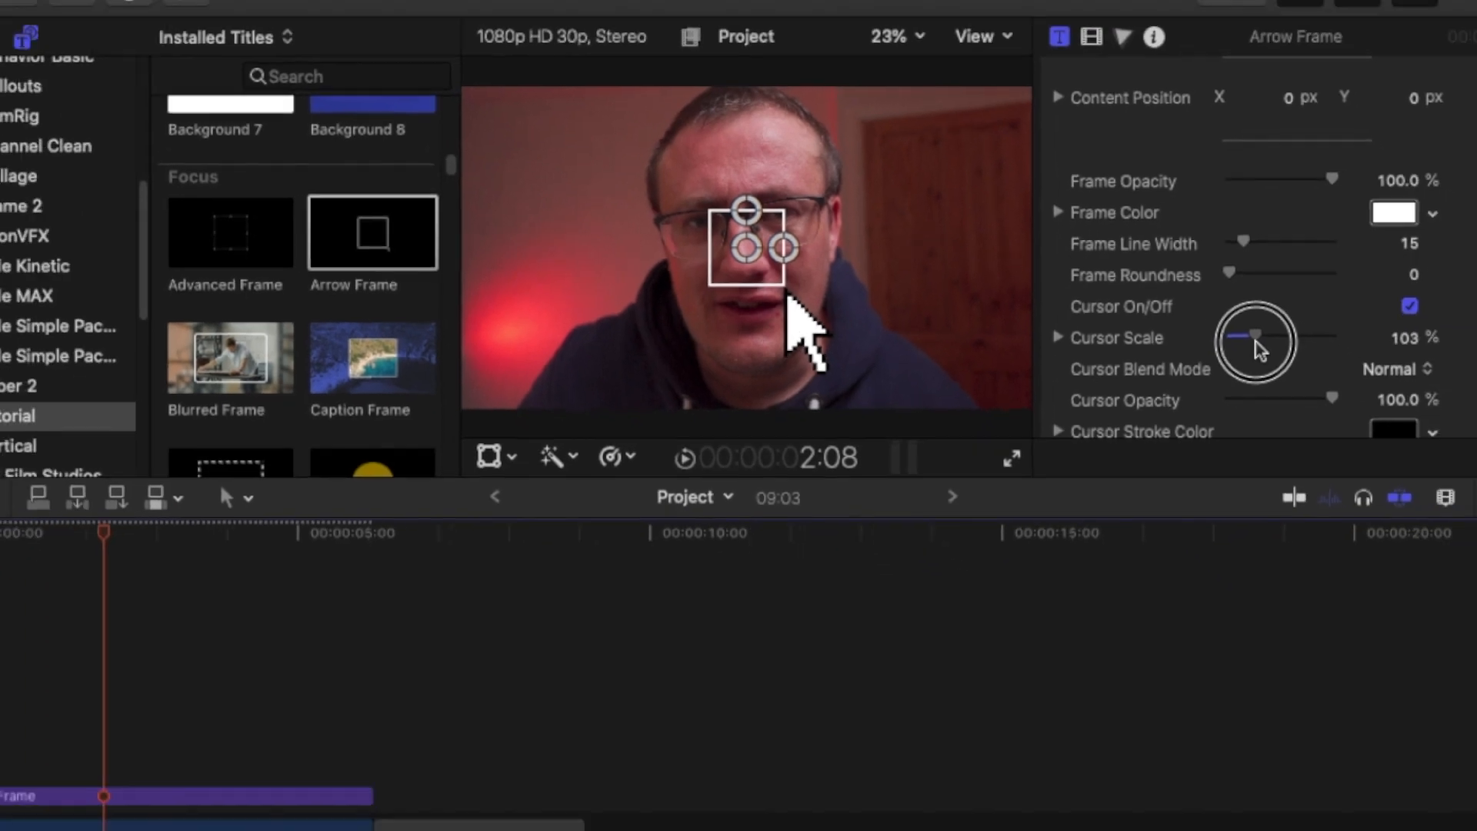
scroll(1267, 270, "up", 8)
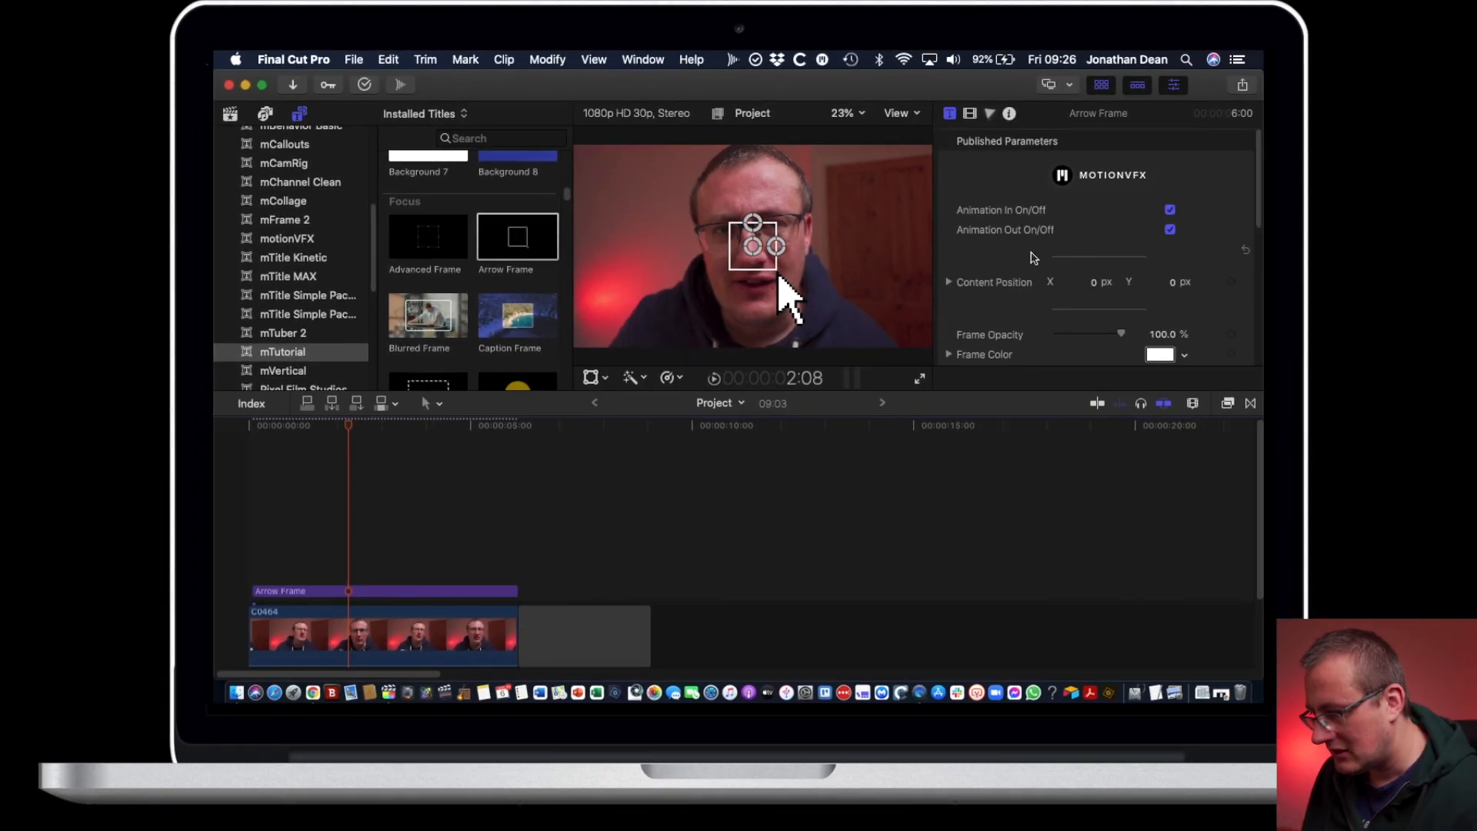
scroll(1062, 277, "down", 6)
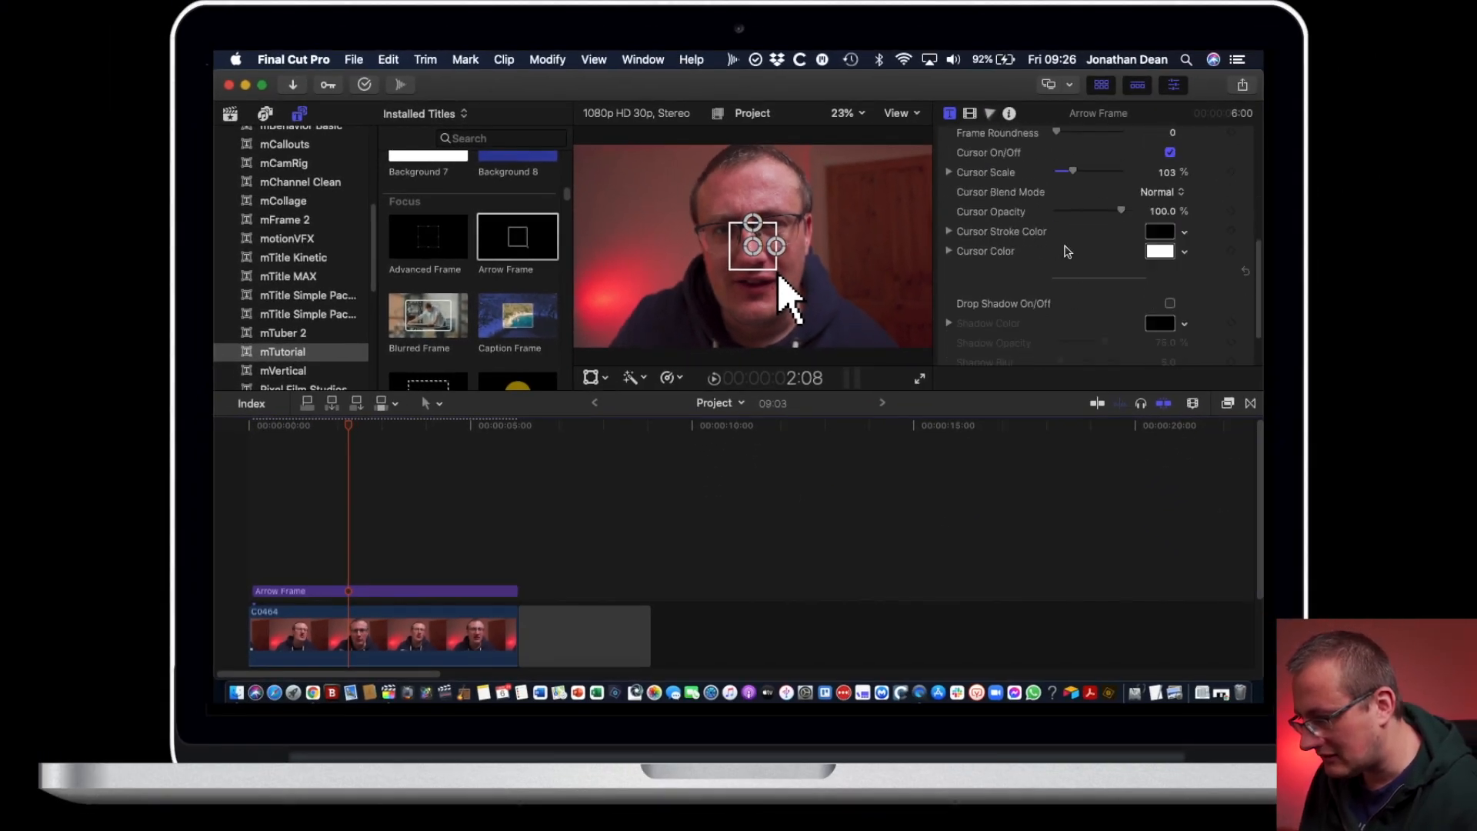
Step: Enlarge the Arrow Frame around the face, centre it at position 0, 0 and play it from the start of the timeline
scroll(1090, 213, "up", 6)
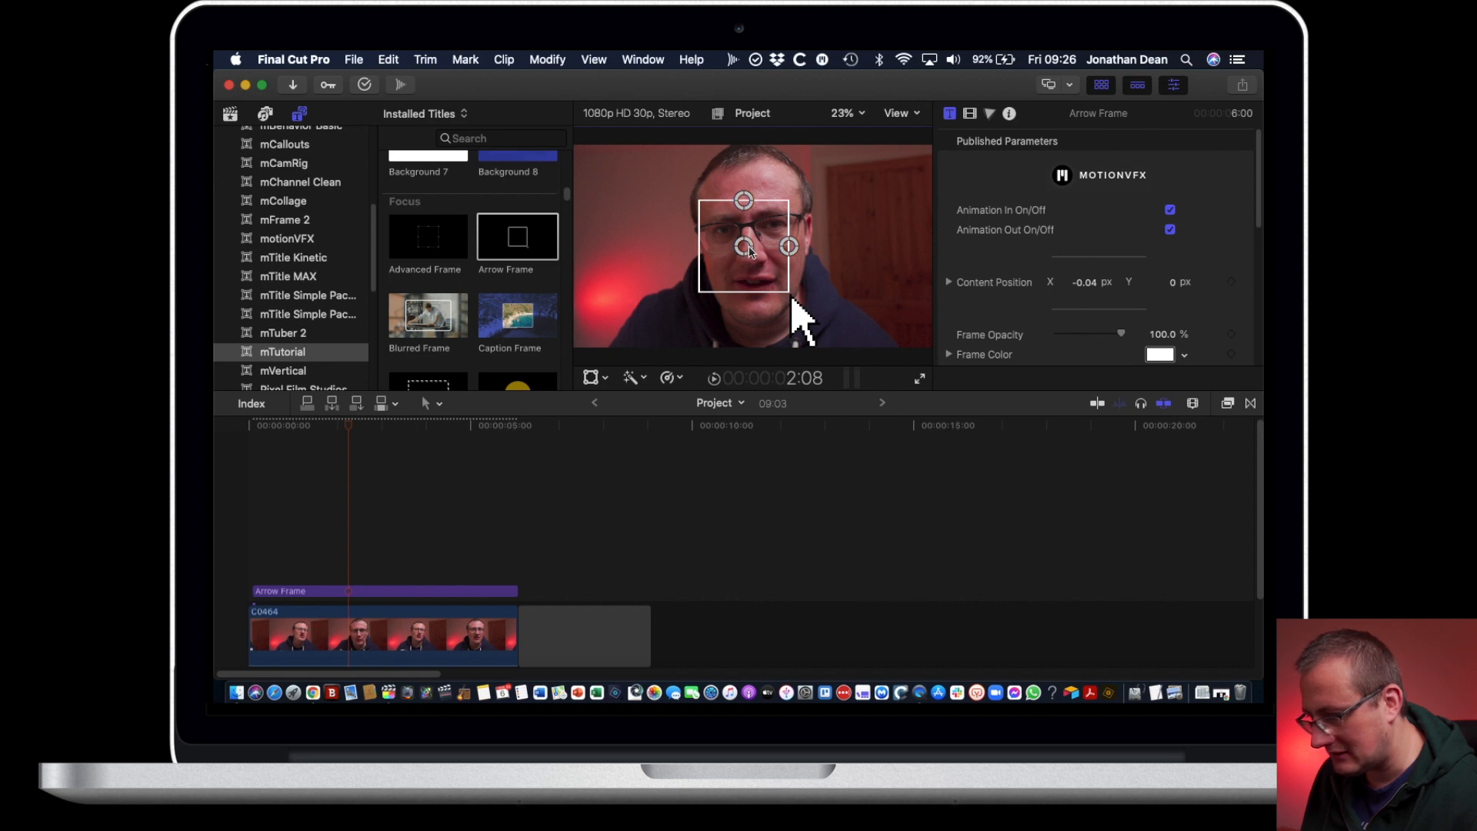
left_click_drag(750, 247, 755, 254)
left_click_drag(327, 424, 217, 424)
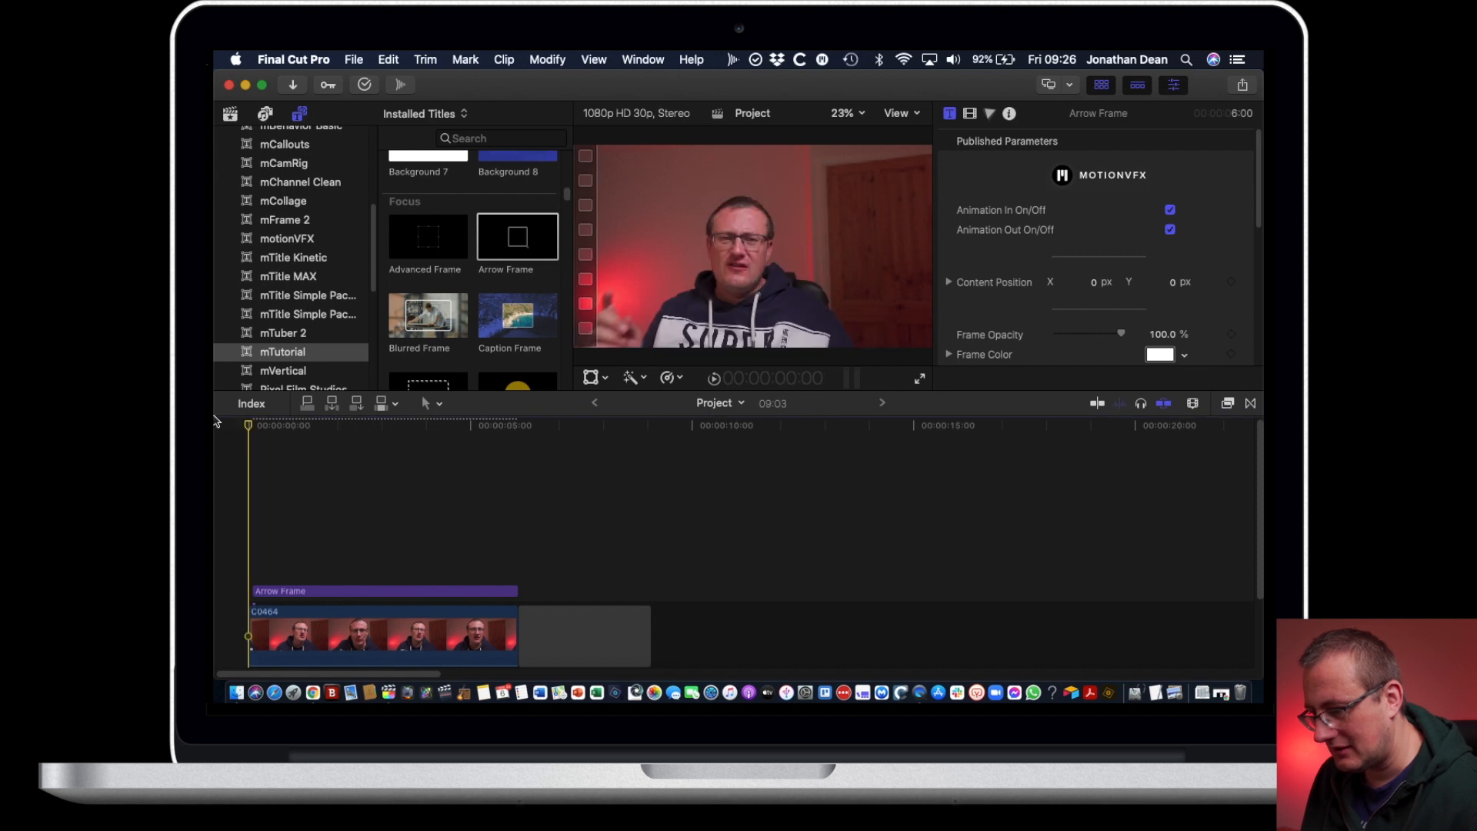
key("space")
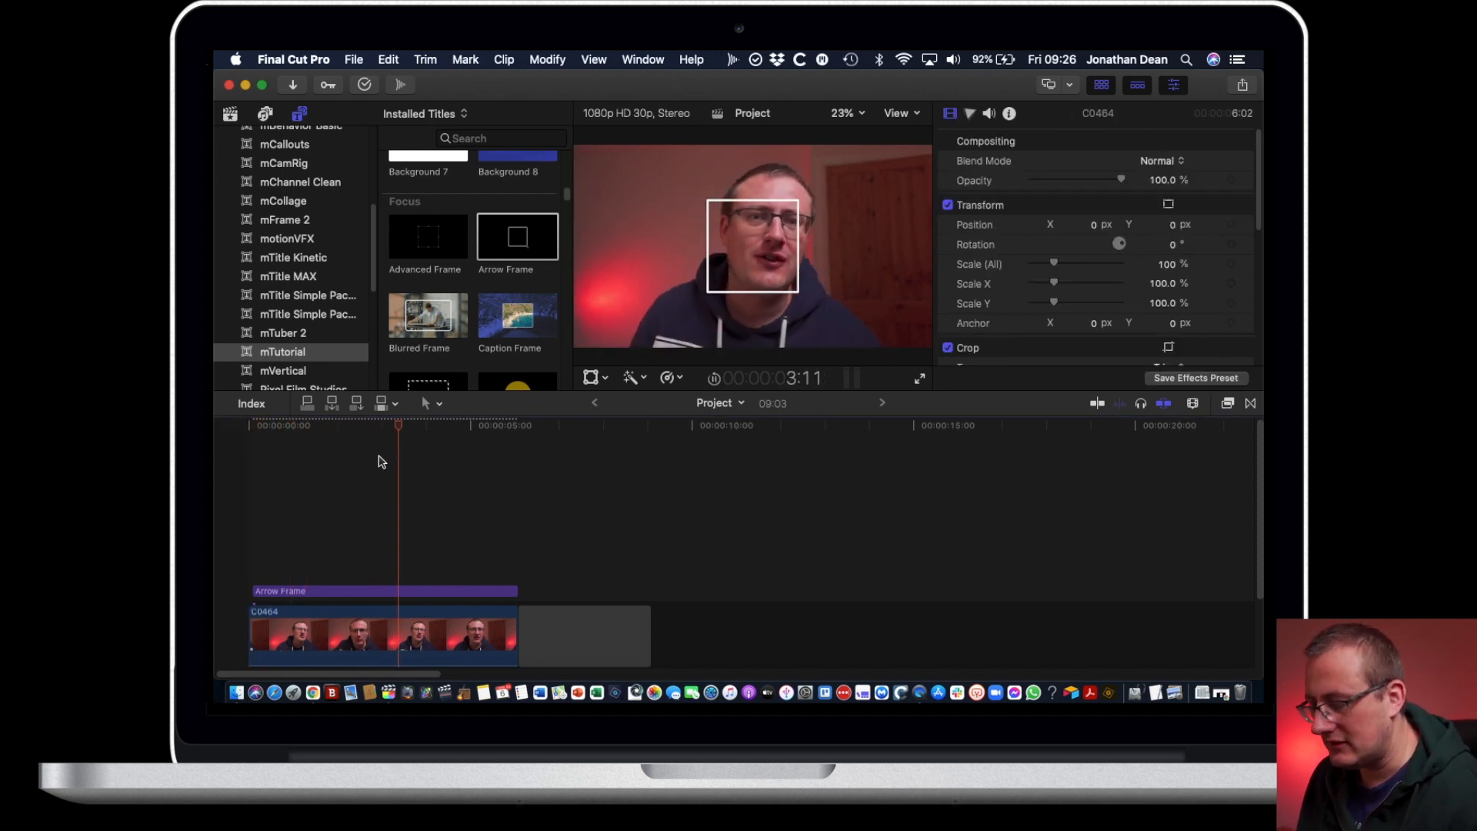
Step: Connect the Blurred Frame title above the start of C0464 in place of the Arrow Frame and preview its animation from the start
left_click_drag(428, 315, 247, 539)
left_click_drag(356, 425, 216, 421)
key("space")
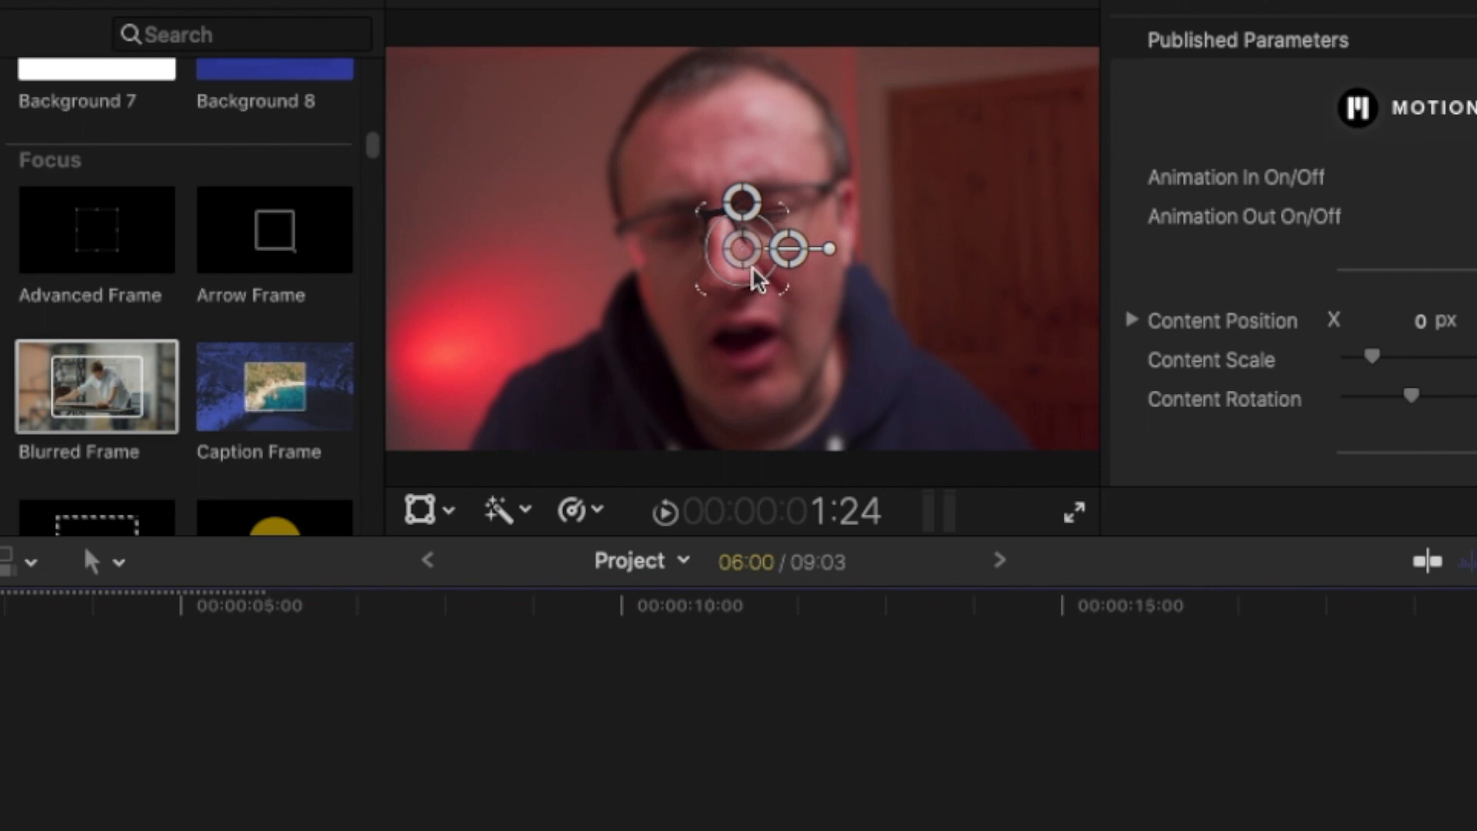
Step: Enlarge the Blurred Frame around the face and set its background blur amount to 64 and frame roundness to 31
left_click_drag(762, 274, 787, 307)
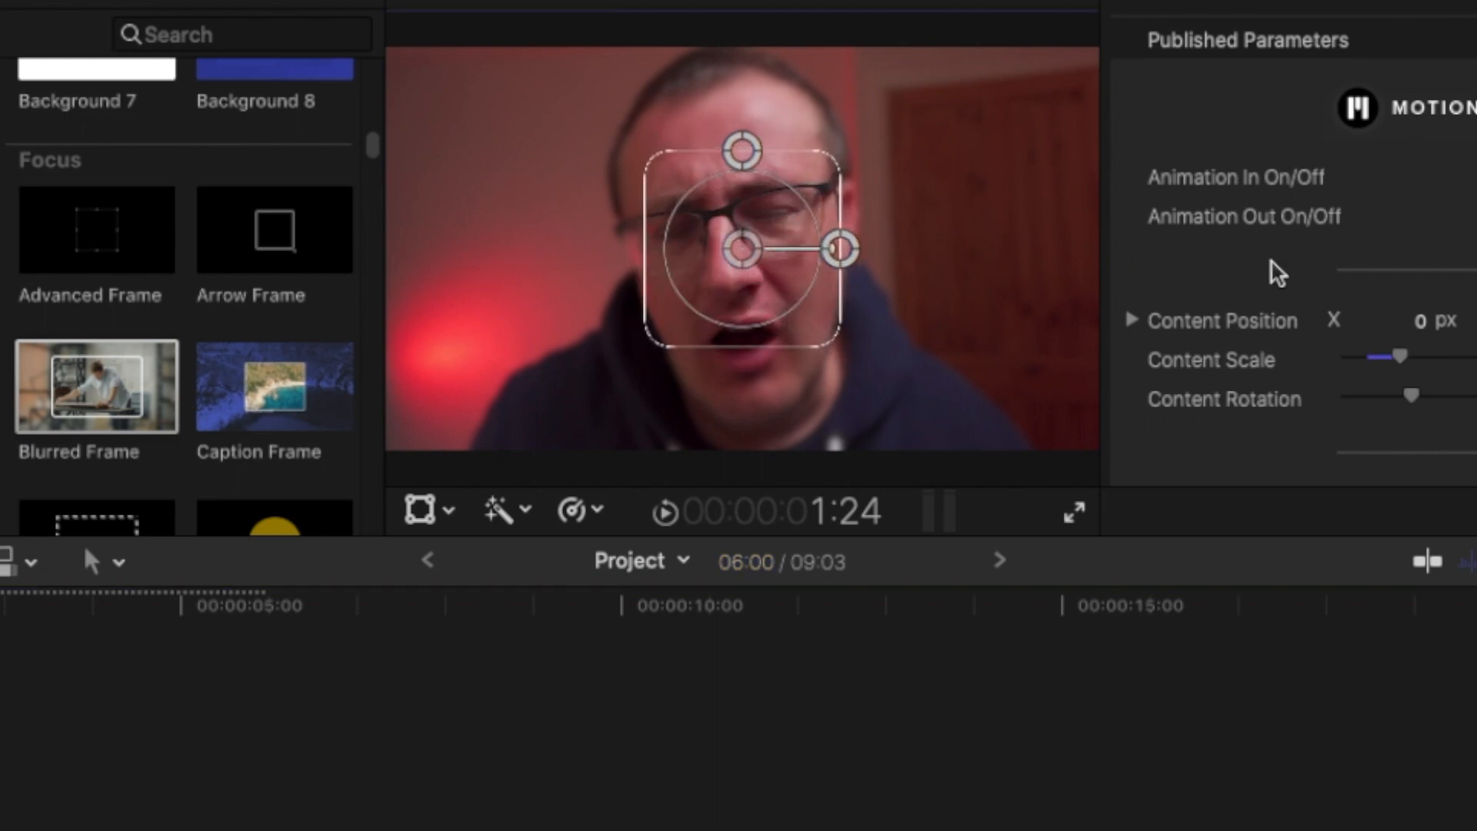
scroll(1292, 246, "down", 10)
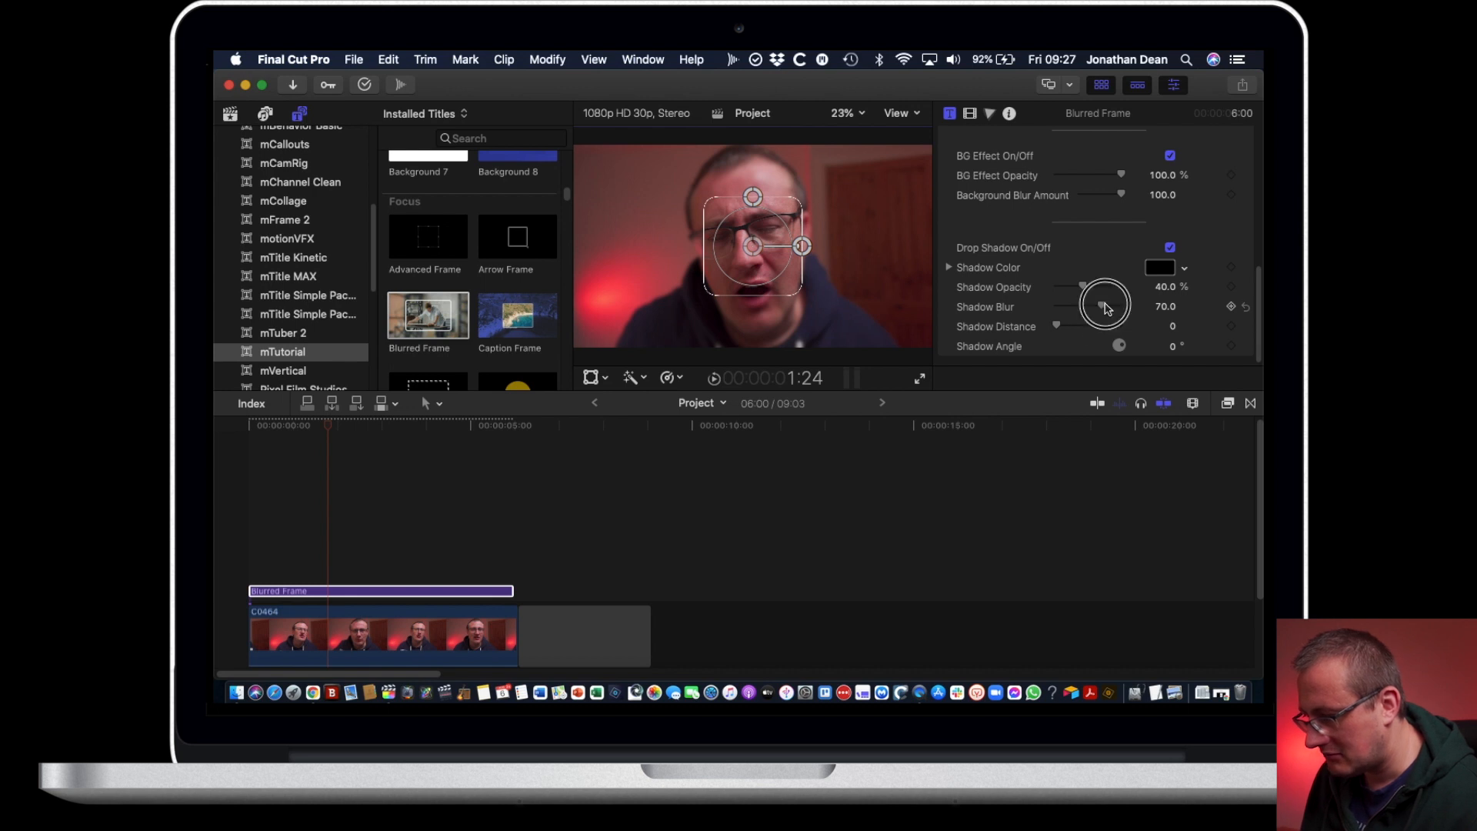
scroll(1142, 306, "up", 3)
left_click_drag(1121, 286, 1023, 266)
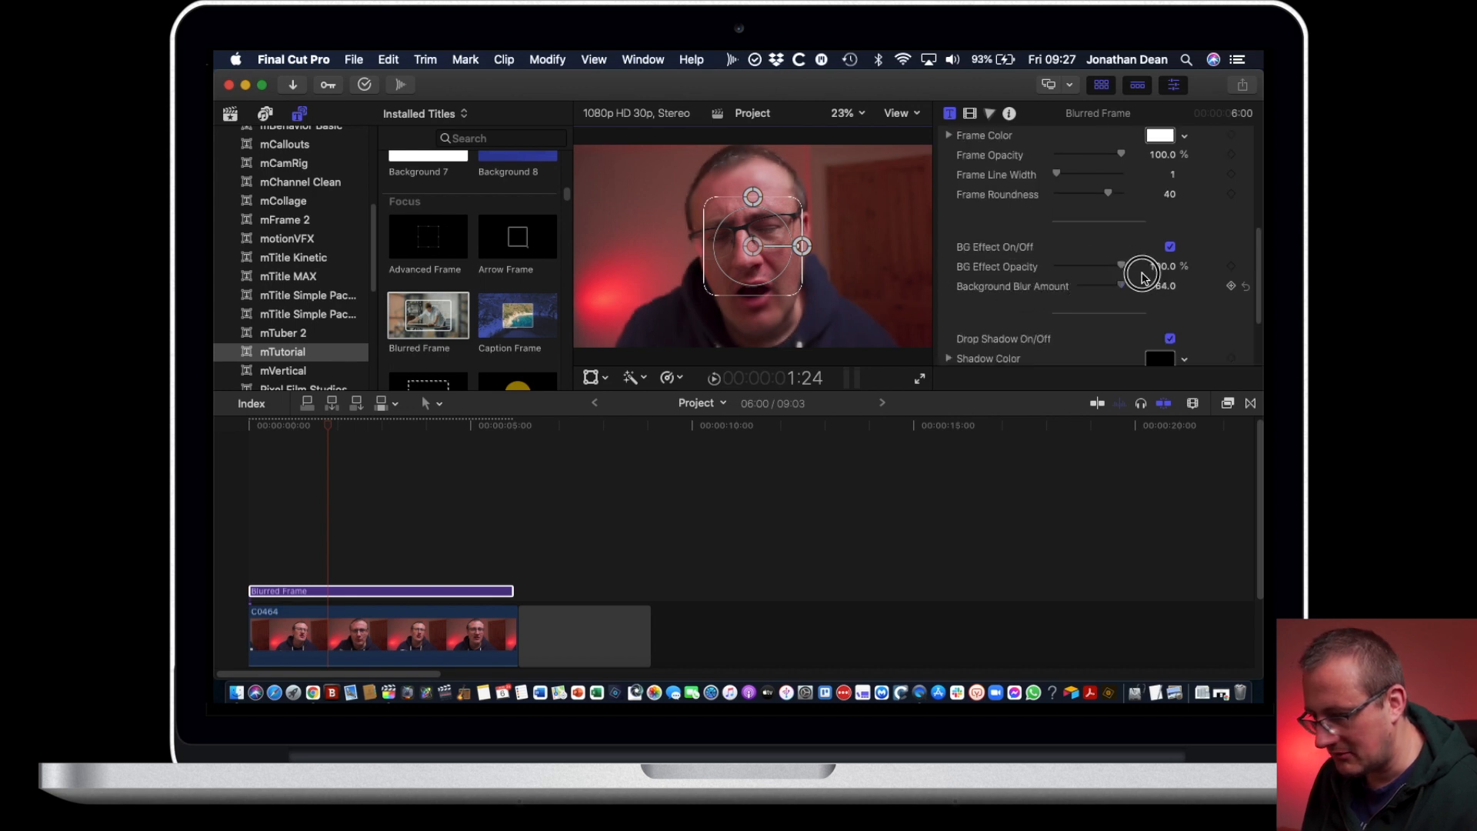
scroll(1145, 265, "up", 2)
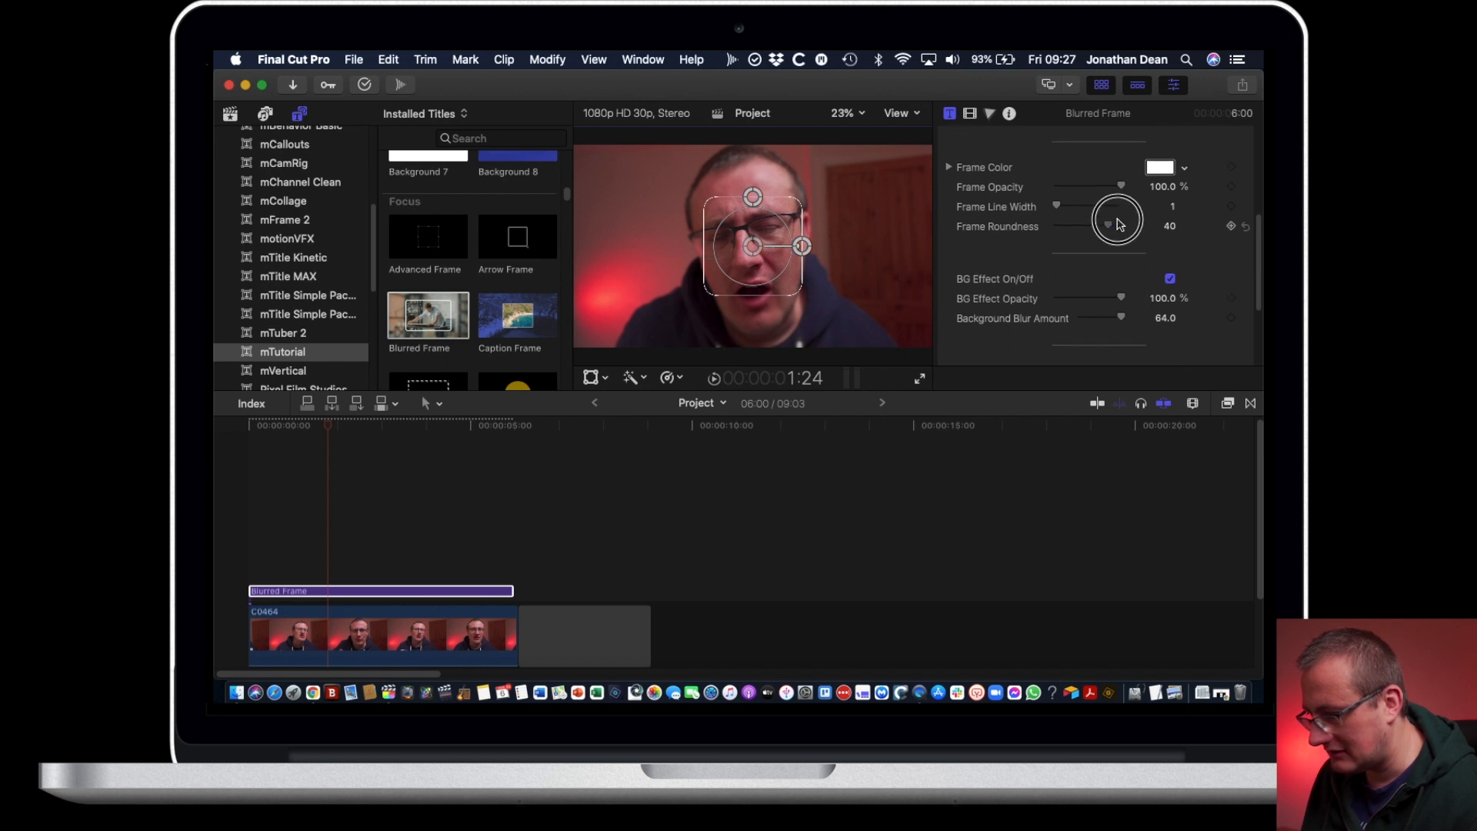
left_click_drag(1134, 229, 1108, 225)
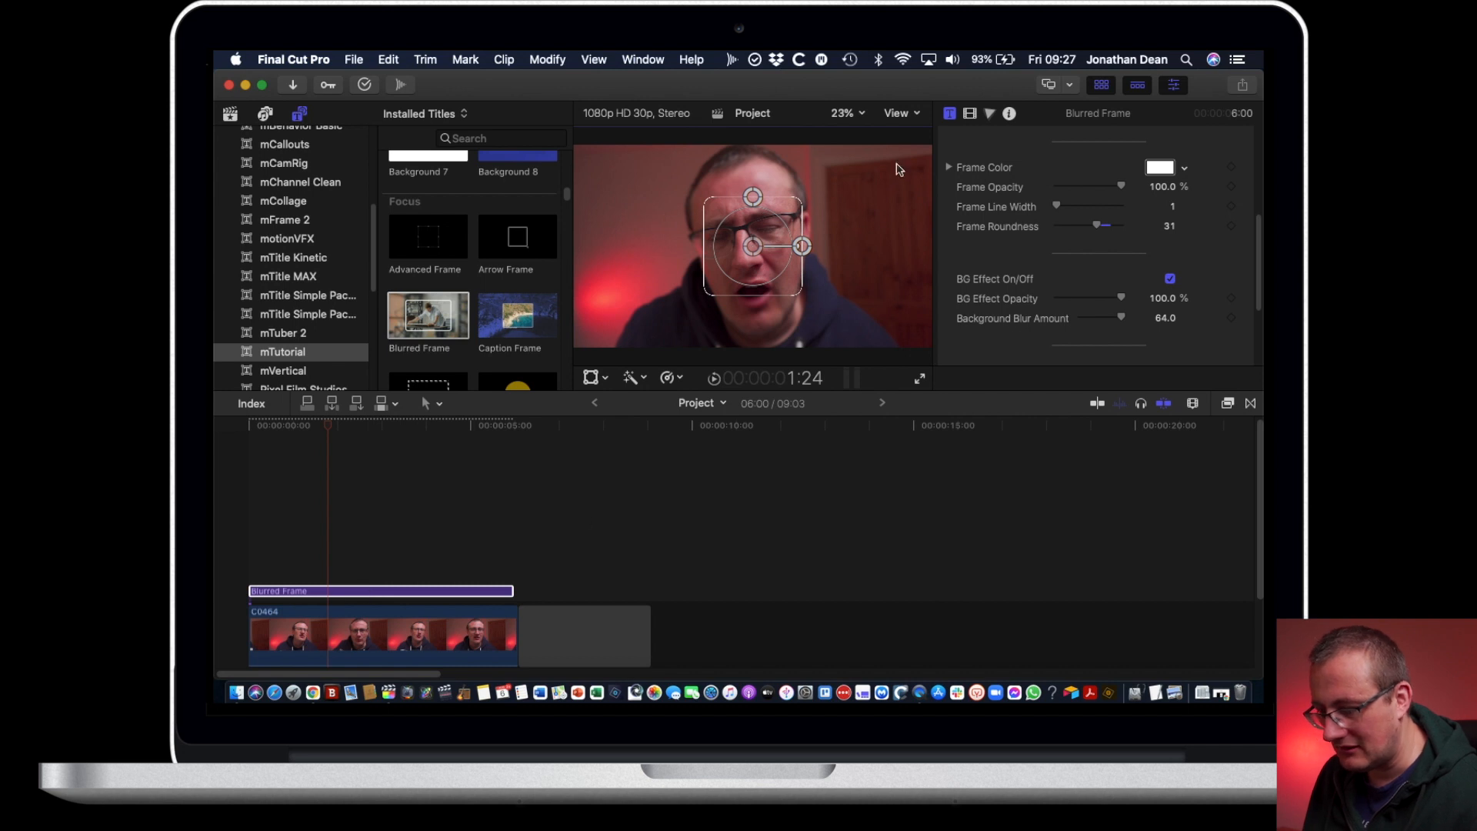
Step: Replace the Blurred Frame title with the Caption Frame title and enlarge it to a content scale of 368.8
left_click(362, 602)
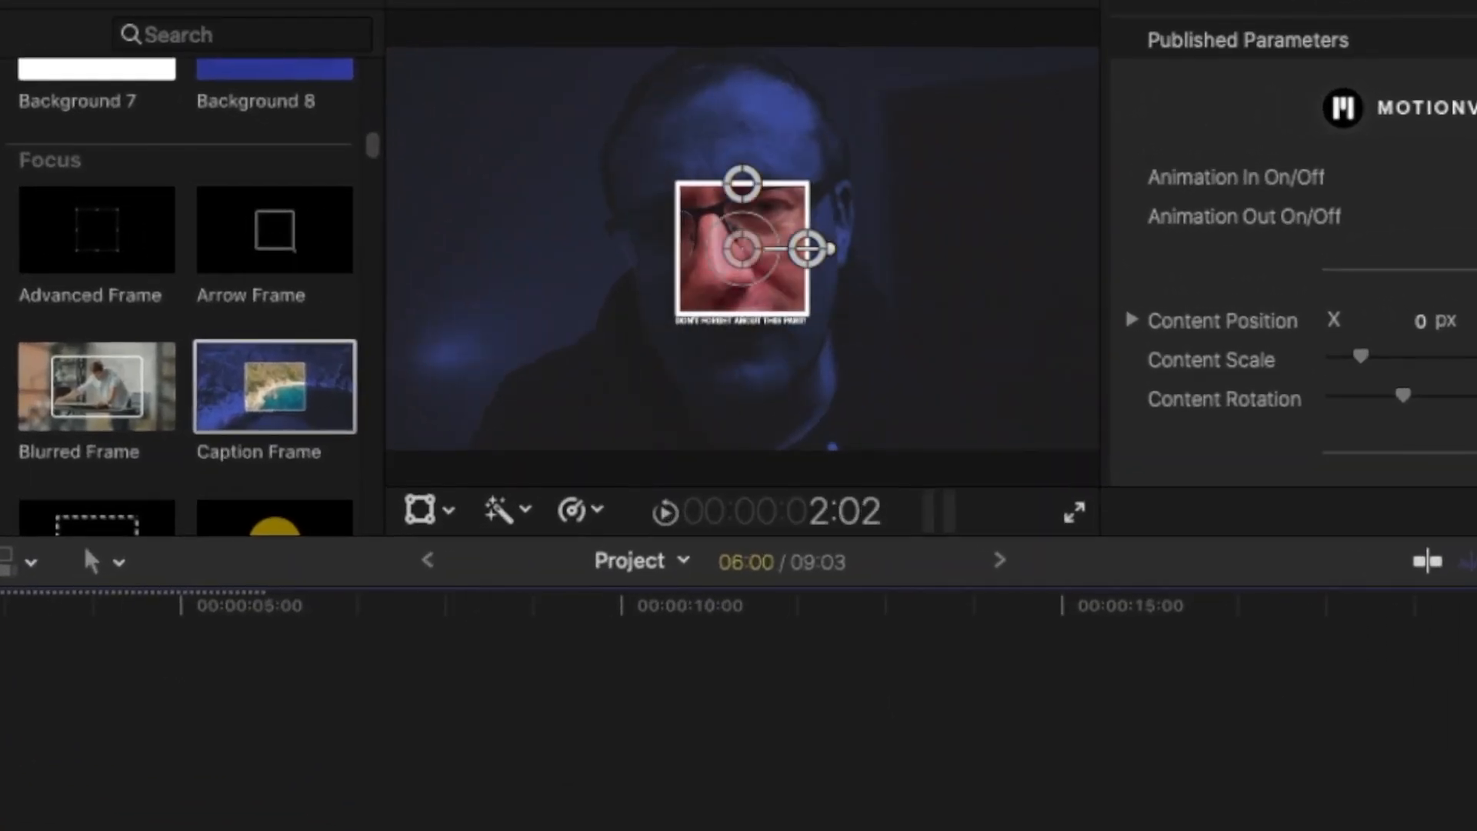
left_click_drag(762, 285, 794, 308)
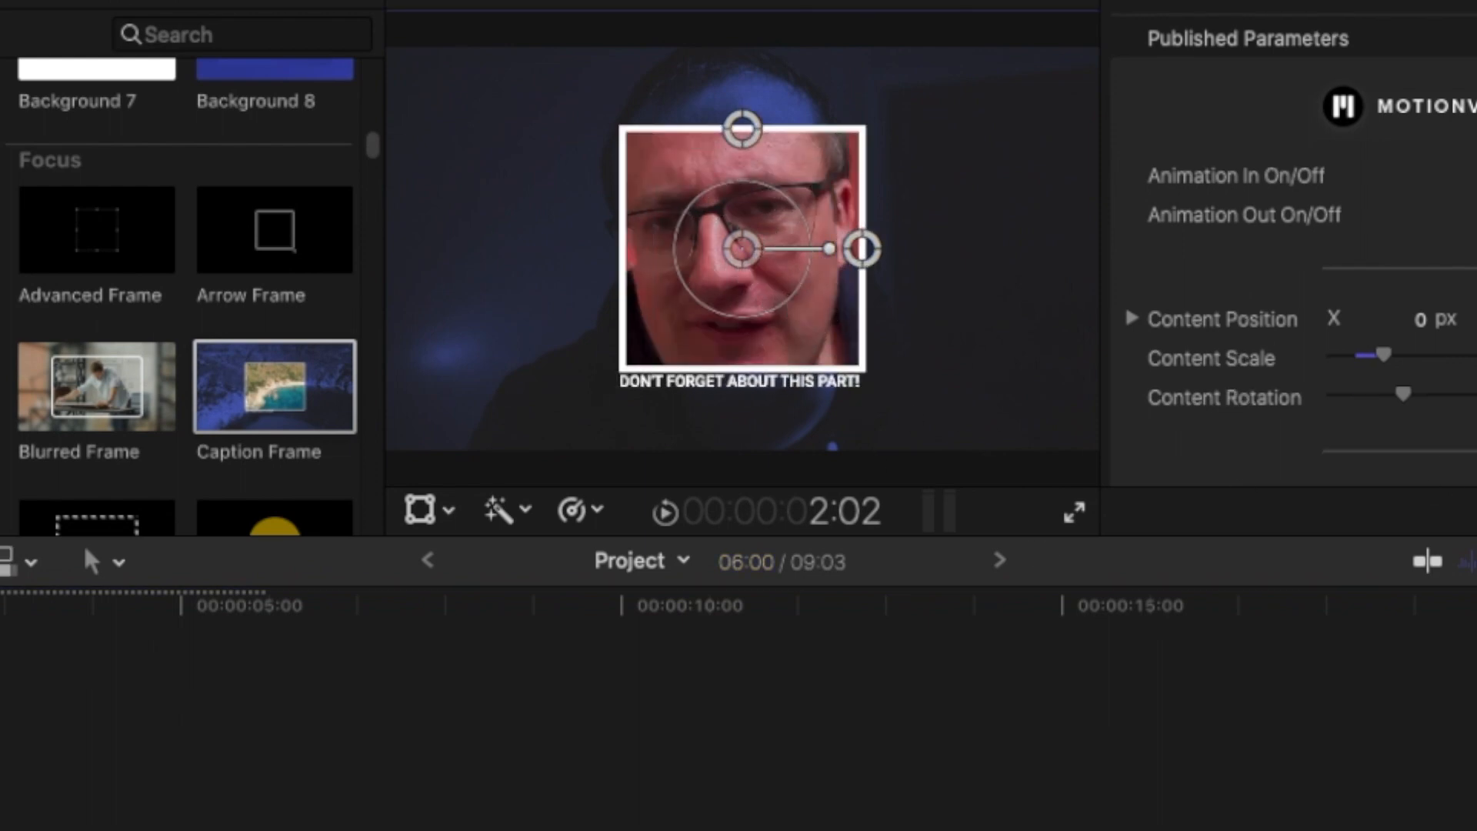
Step: Change the Caption Frame's description text to "MY FACE!" and preview the title from the start of the timeline
scroll(1292, 308, "down", 5)
left_click(1467, 369)
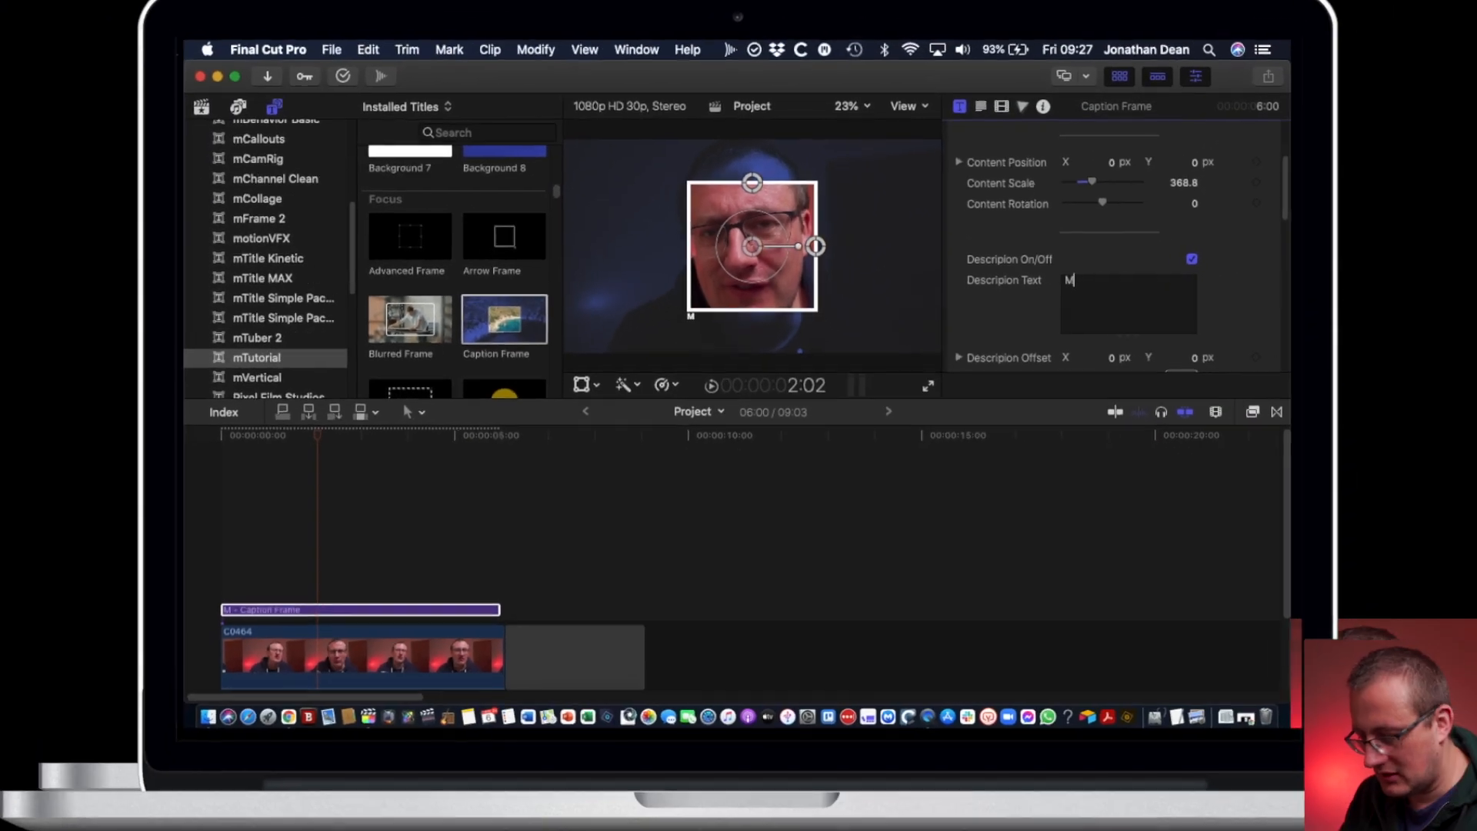
type("MY FACE!")
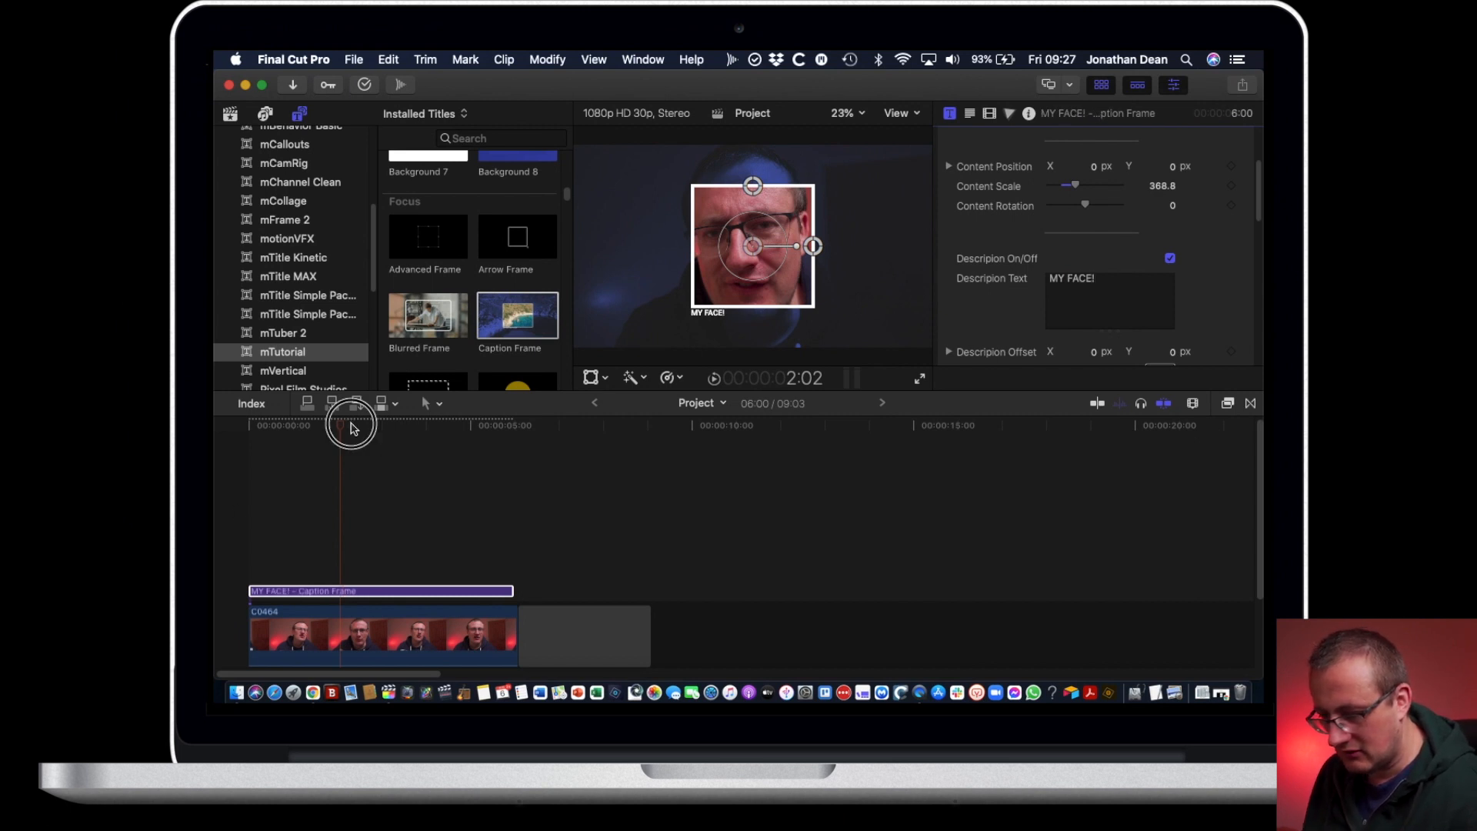
key("Home")
key("space")
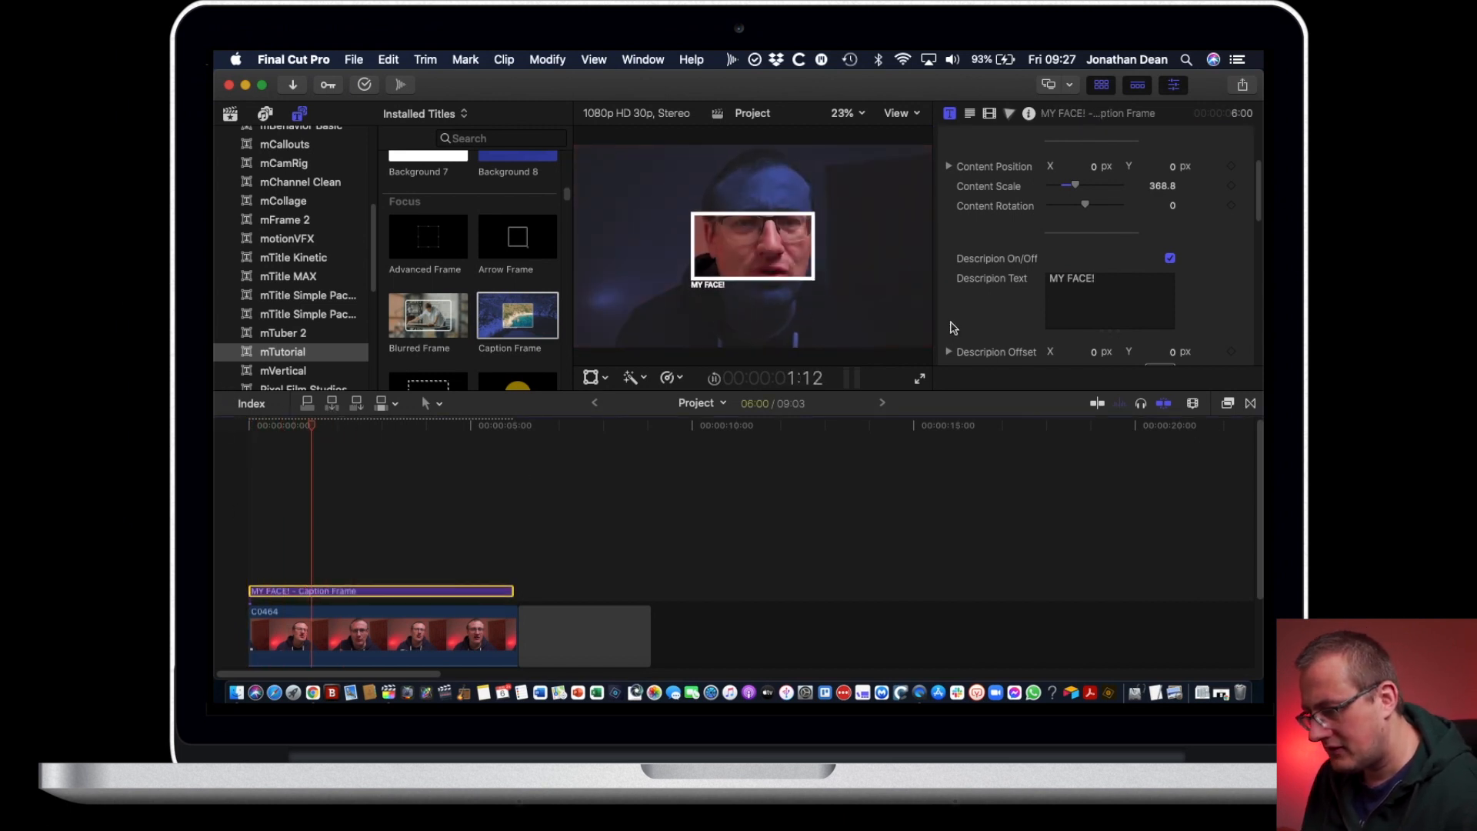
key("space")
Step: Change the Caption Frame's BG Effect Color 1 to a dark red
scroll(1237, 274, "down", 5)
scroll(1237, 275, "down", 5)
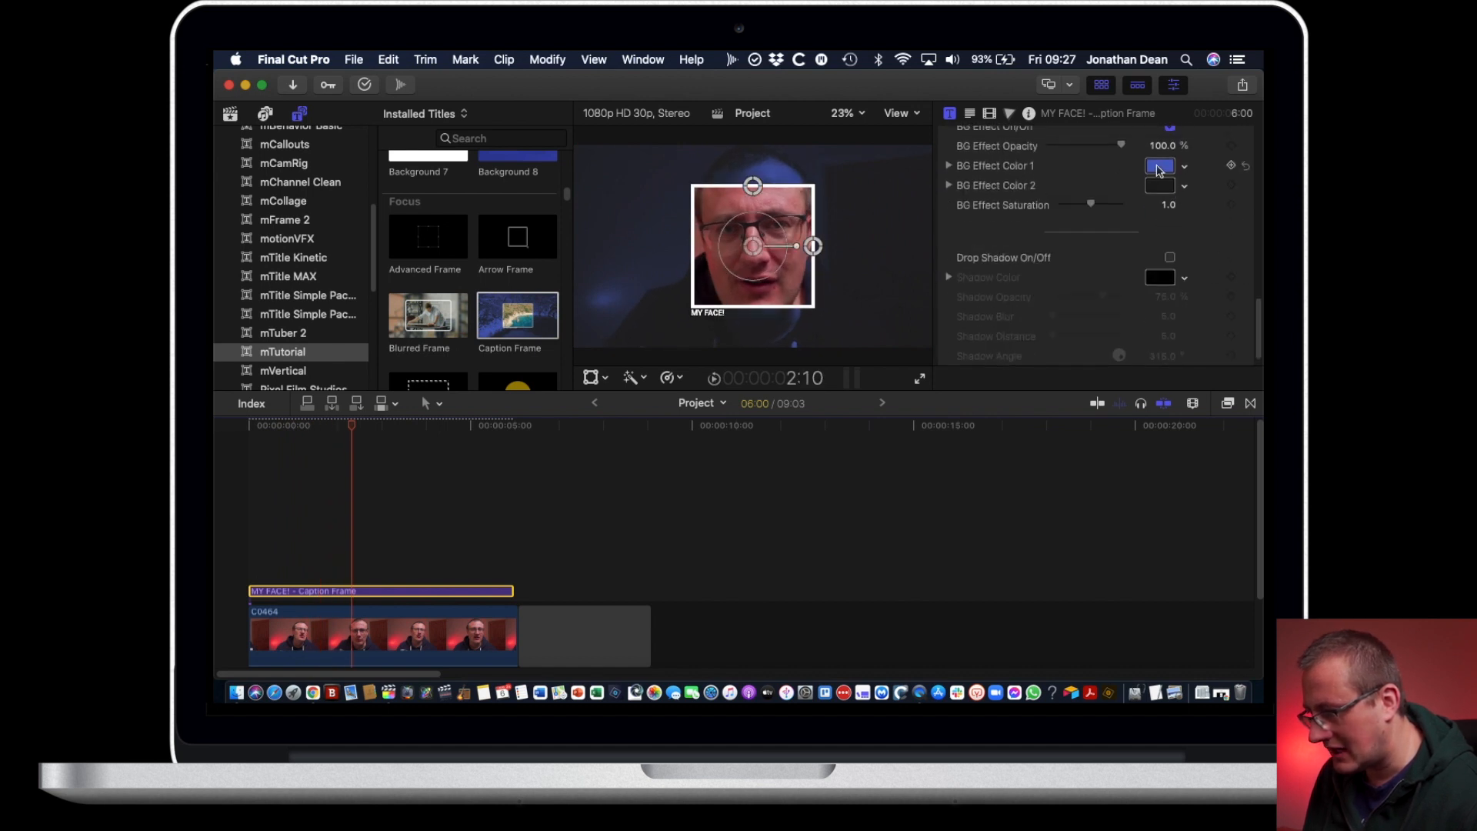
left_click(1160, 167)
left_click(1051, 383)
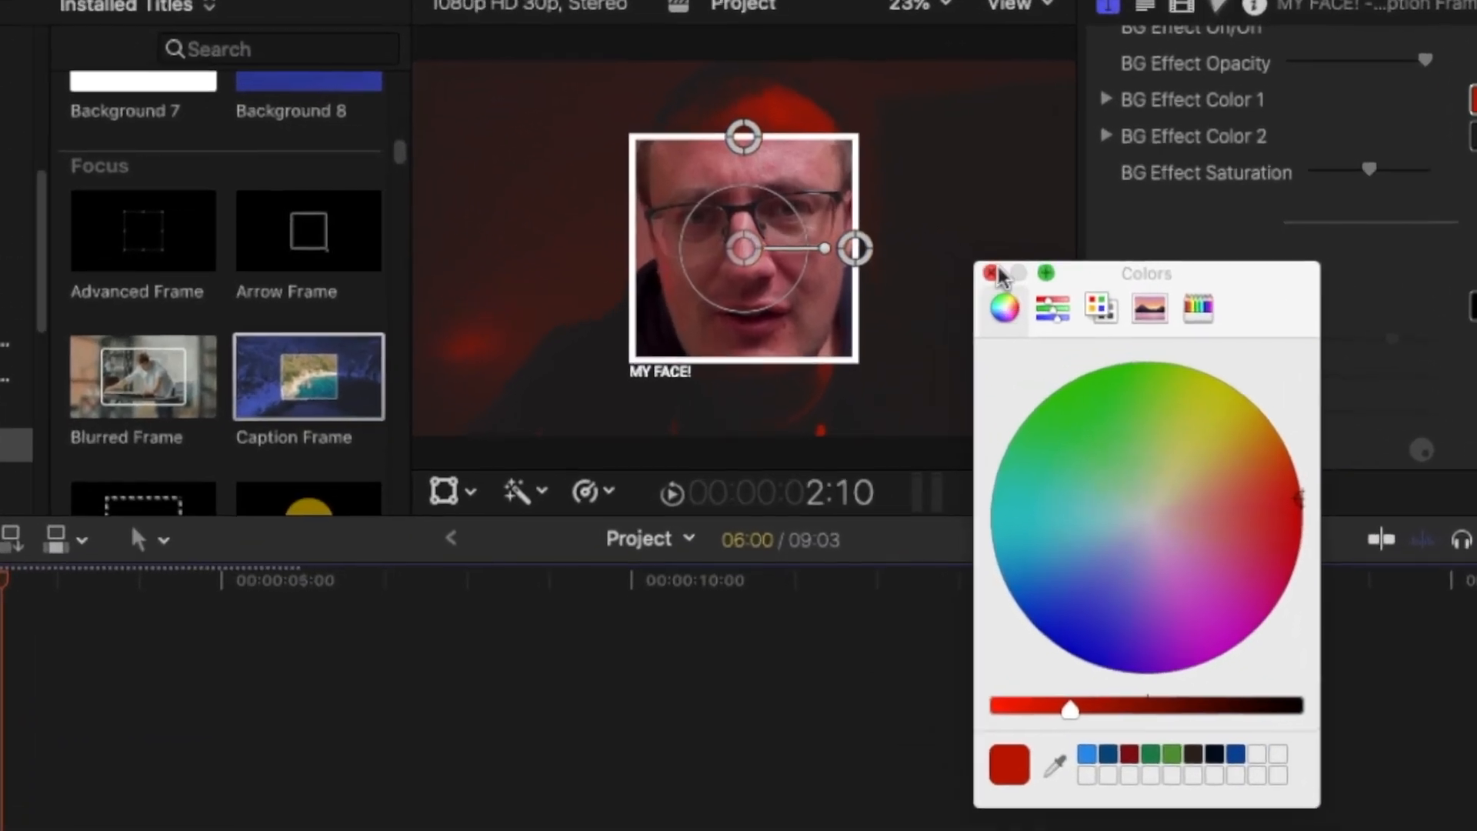
left_click(991, 273)
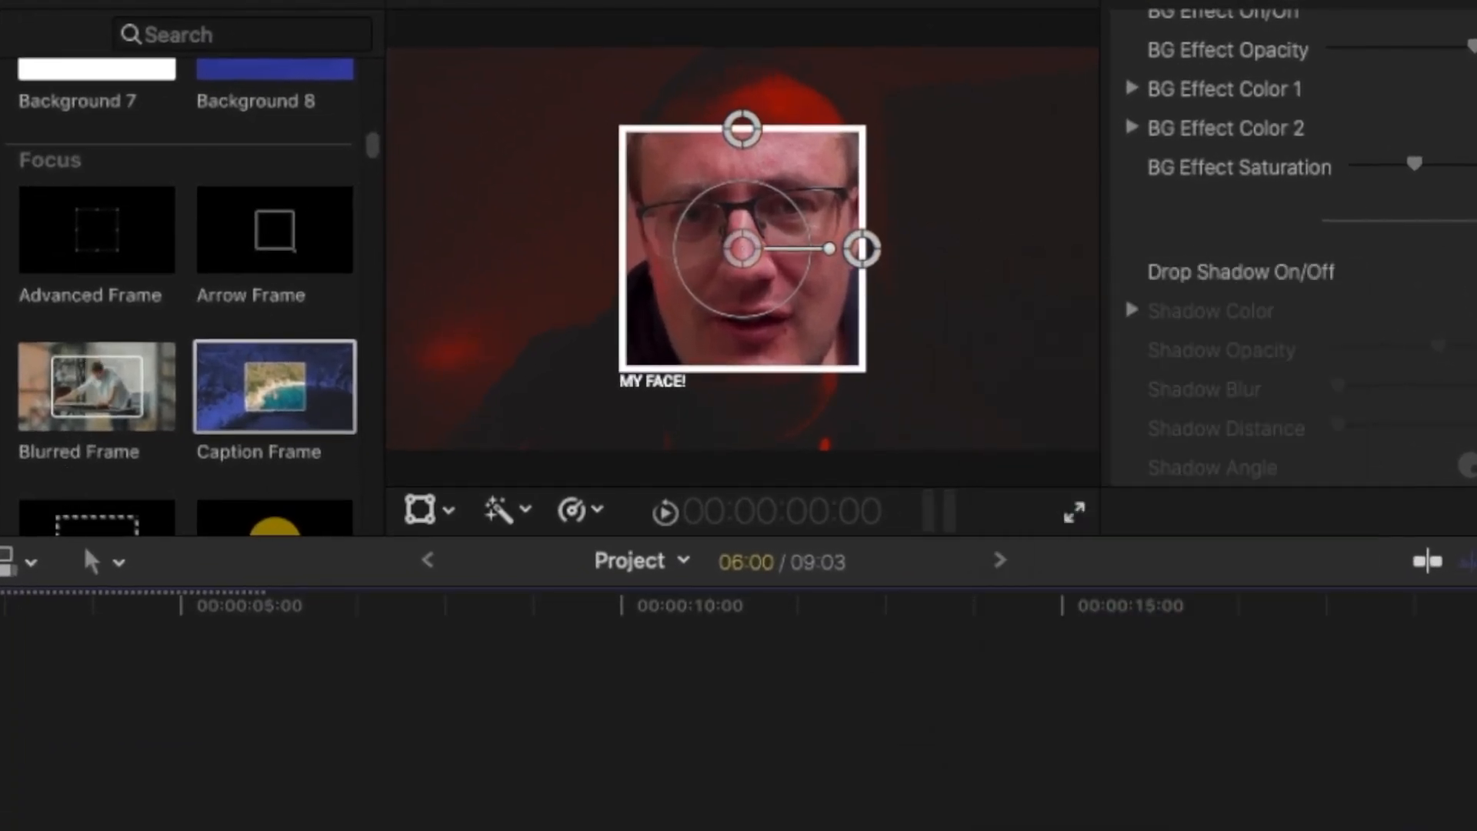
Step: Preview the red-tinted Caption Frame from the start and enlarge its frame to take in the whole face
key("space")
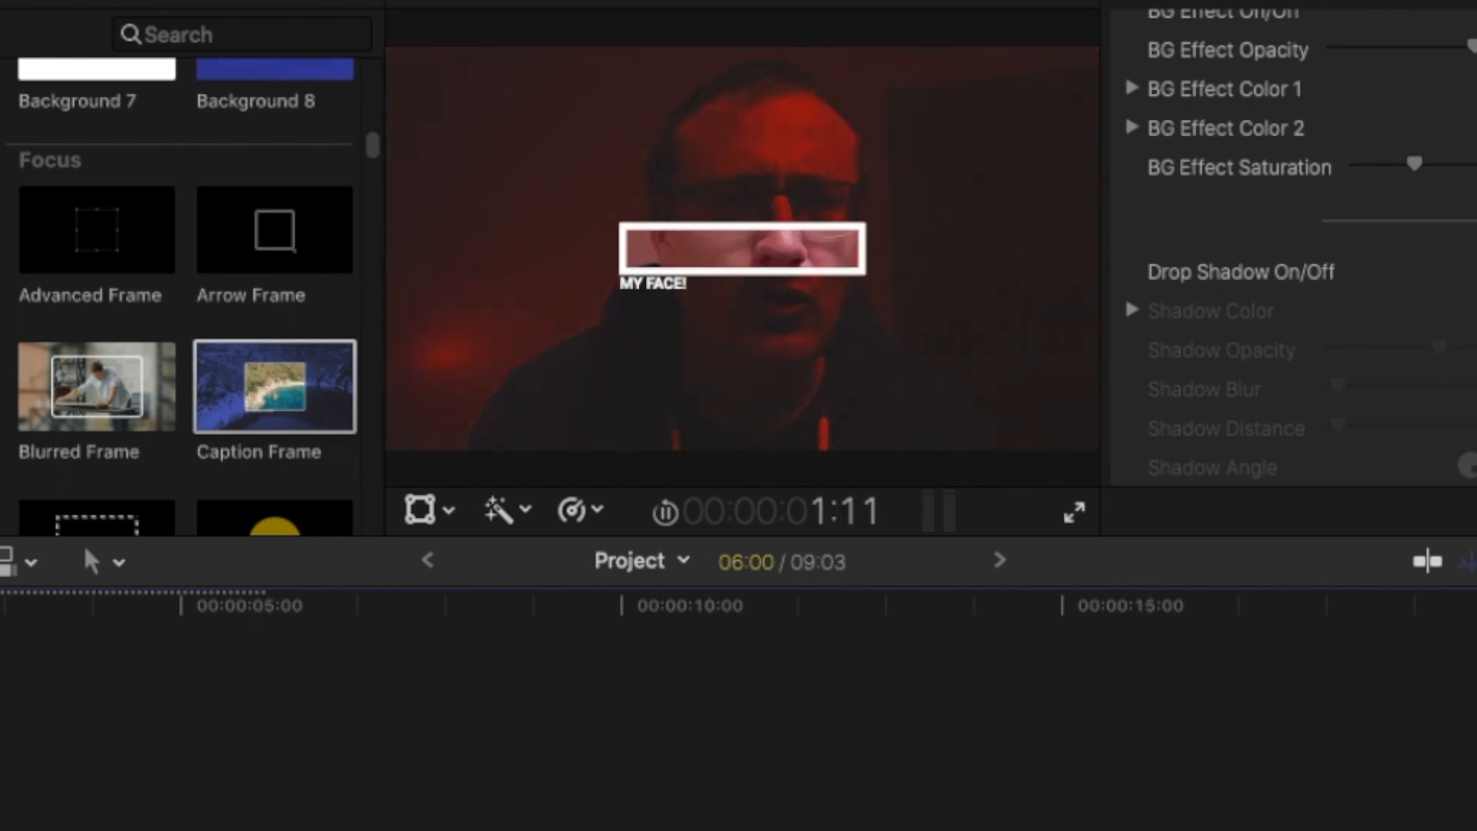
key("space")
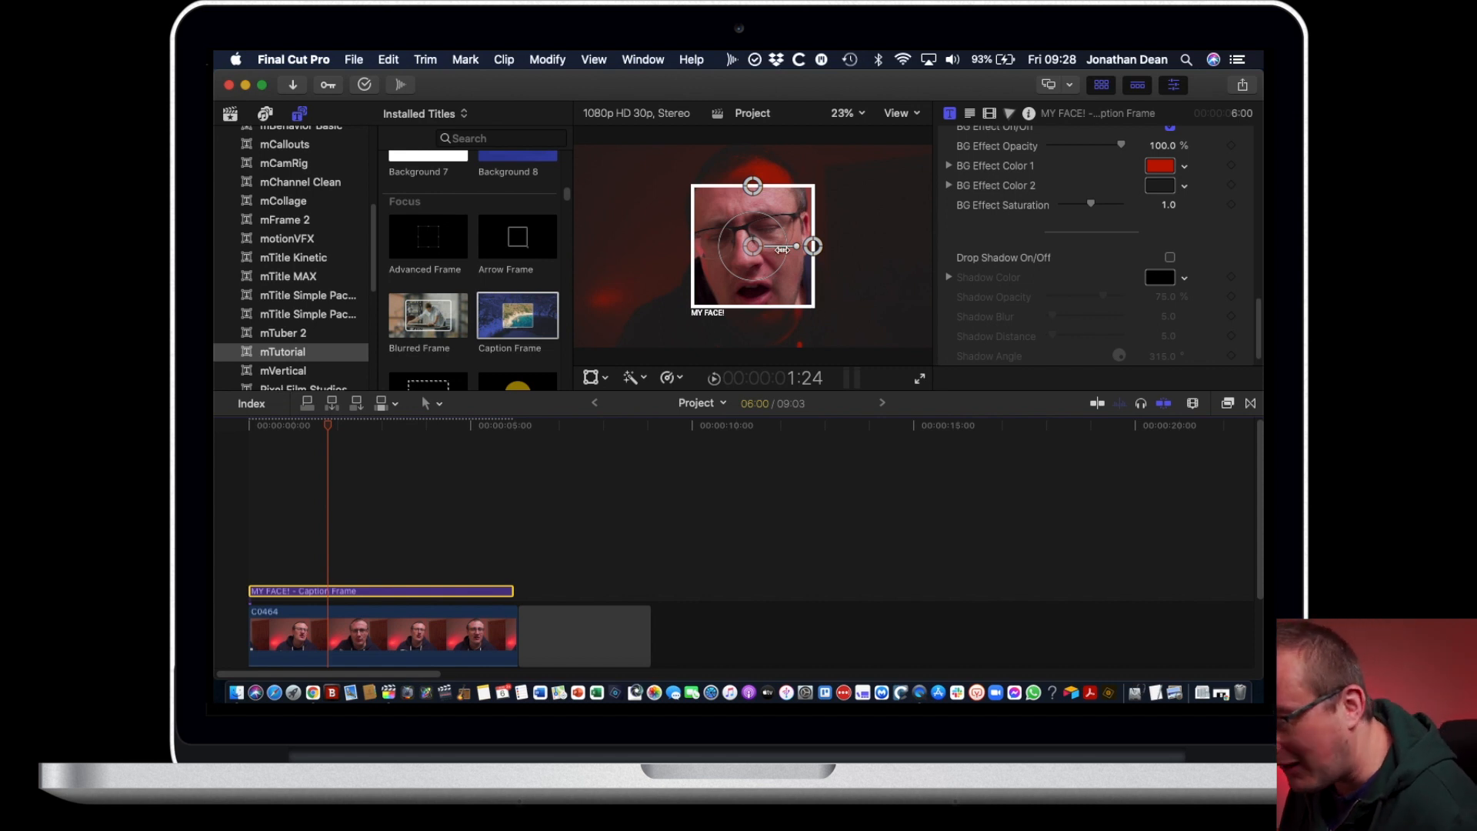
mouse_move(781, 266)
left_mouse_down()
mouse_move(810, 293)
mouse_move(758, 276)
left_mouse_up()
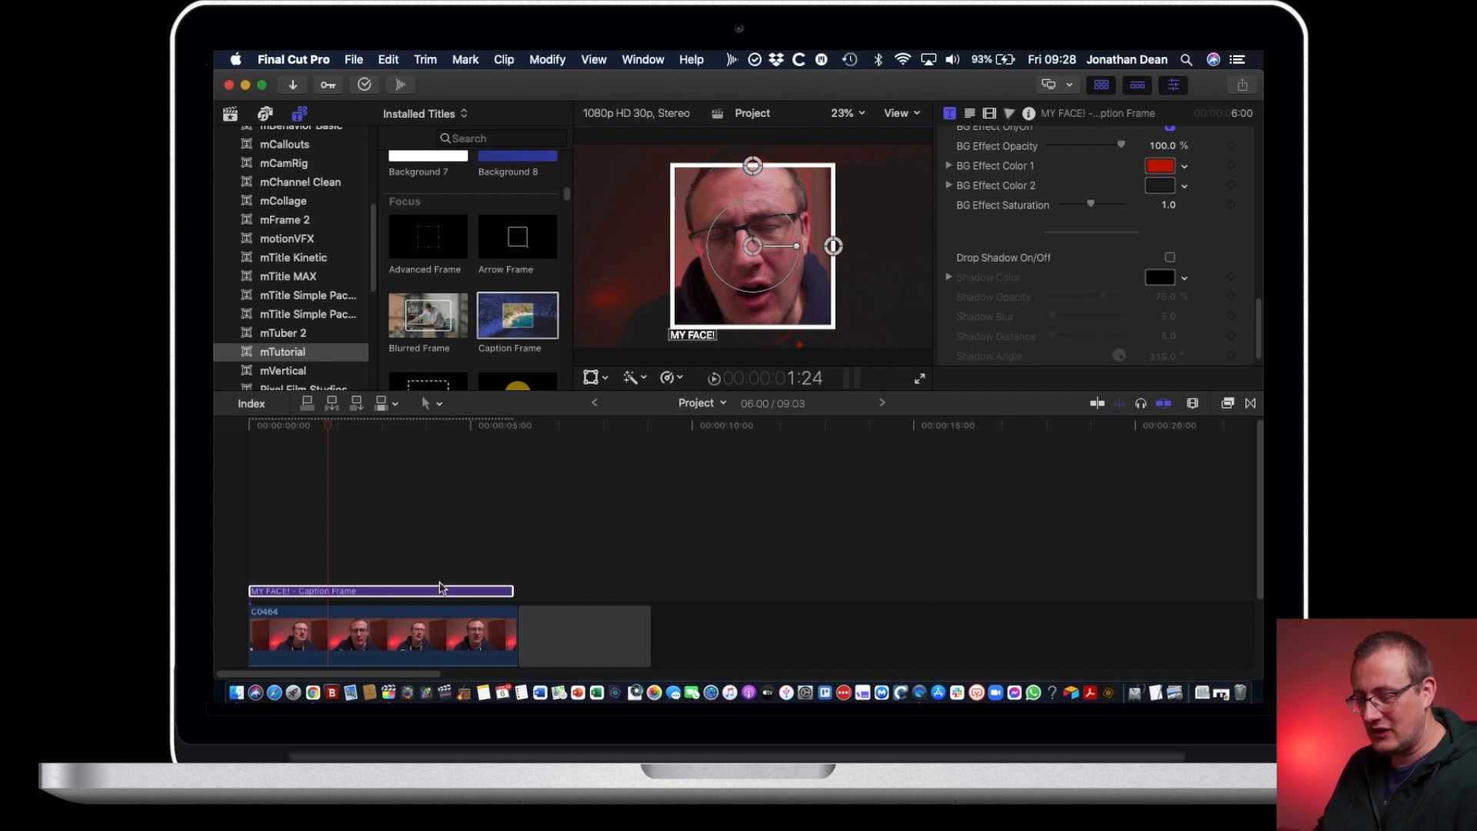
Step: Replace the Caption Frame title with the dashed-outline focus title above the start of the C0464 clip
key("Delete")
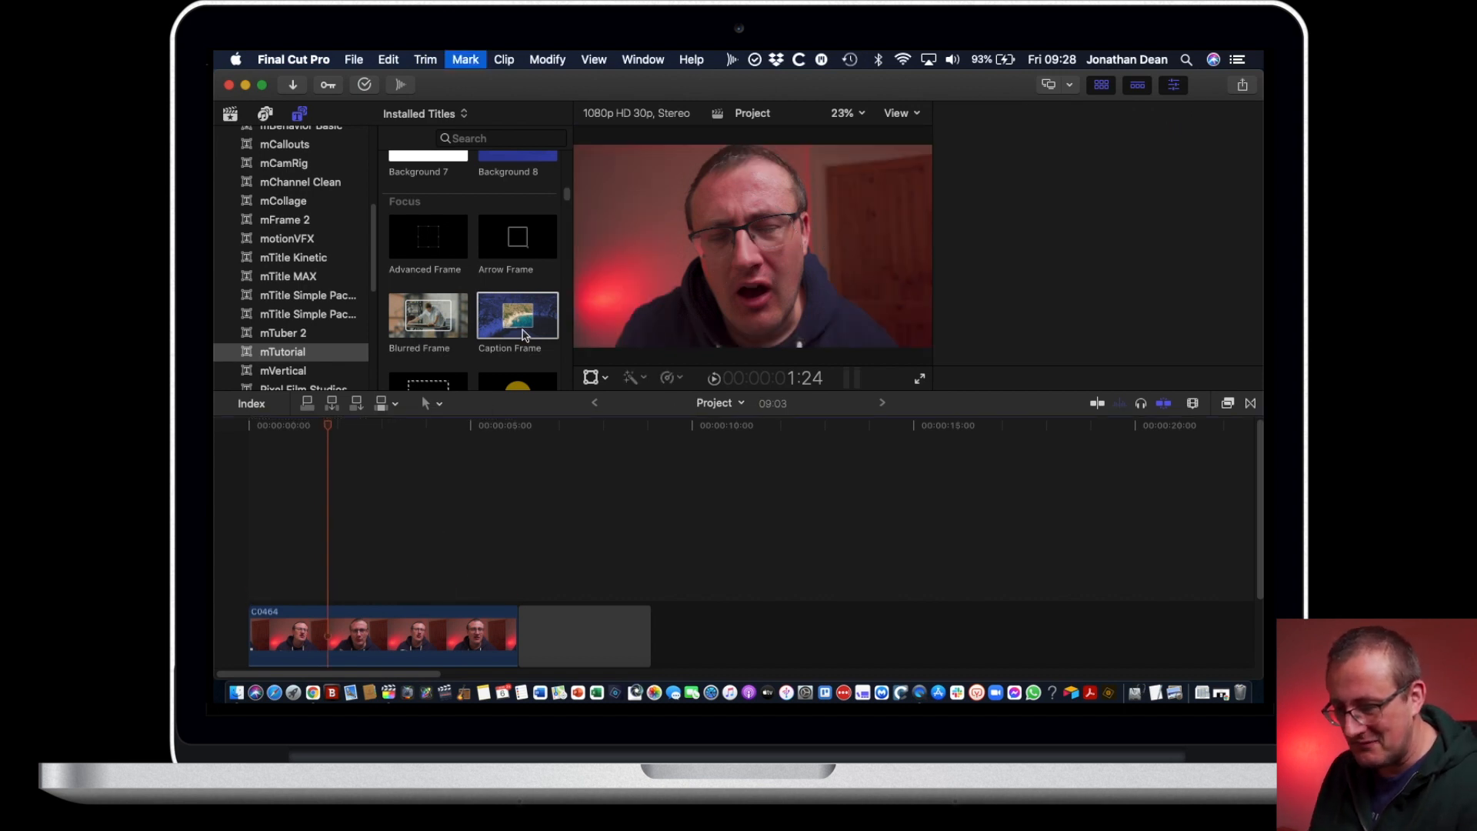
scroll(454, 328, "down", 2)
left_click_drag(428, 344, 223, 591)
Step: Play the dashed-outline frame title from the start of the timeline to examine its opening animation
left_click(331, 423)
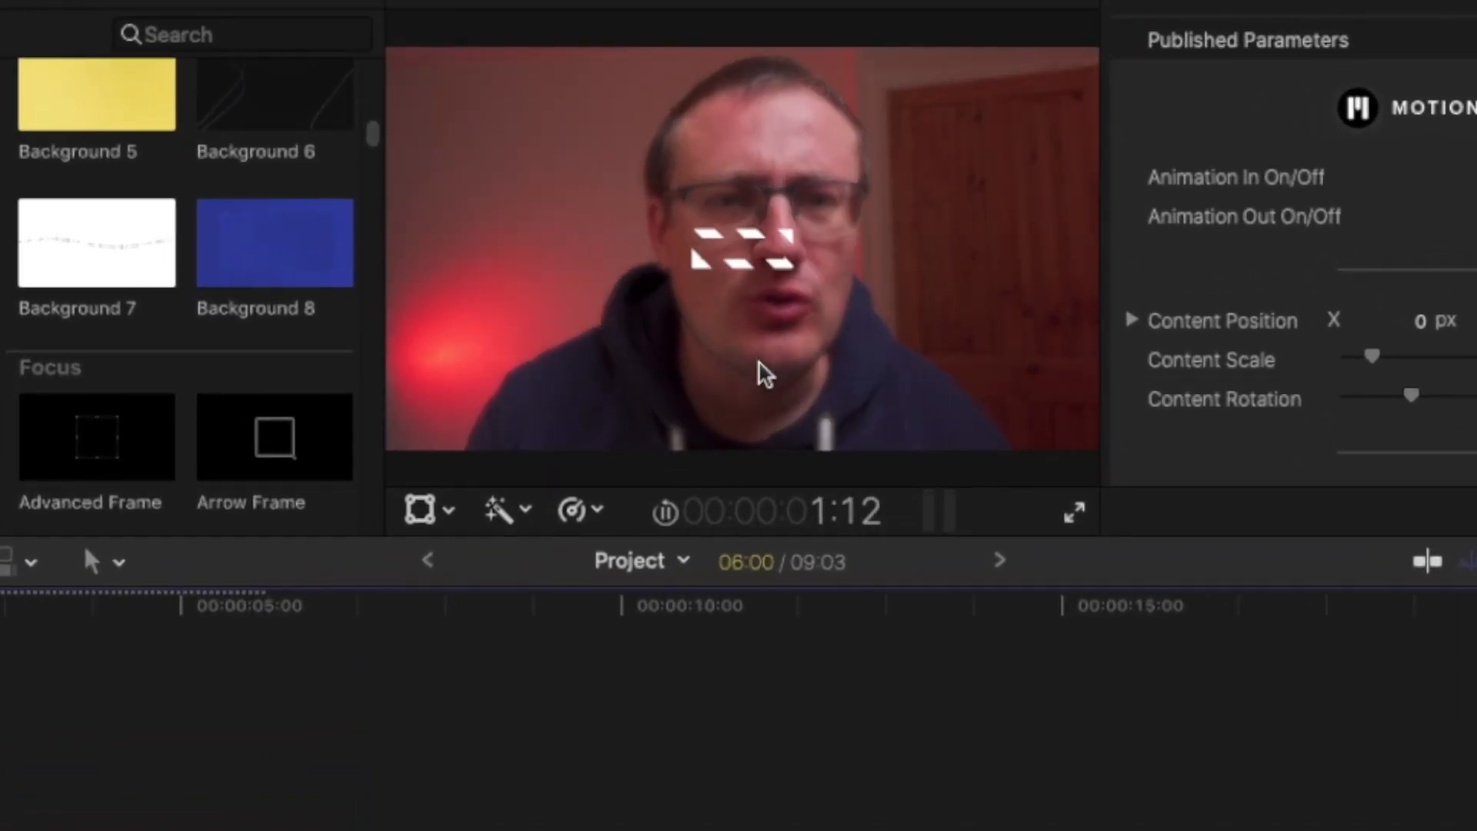
key("space")
key("Home")
key("space")
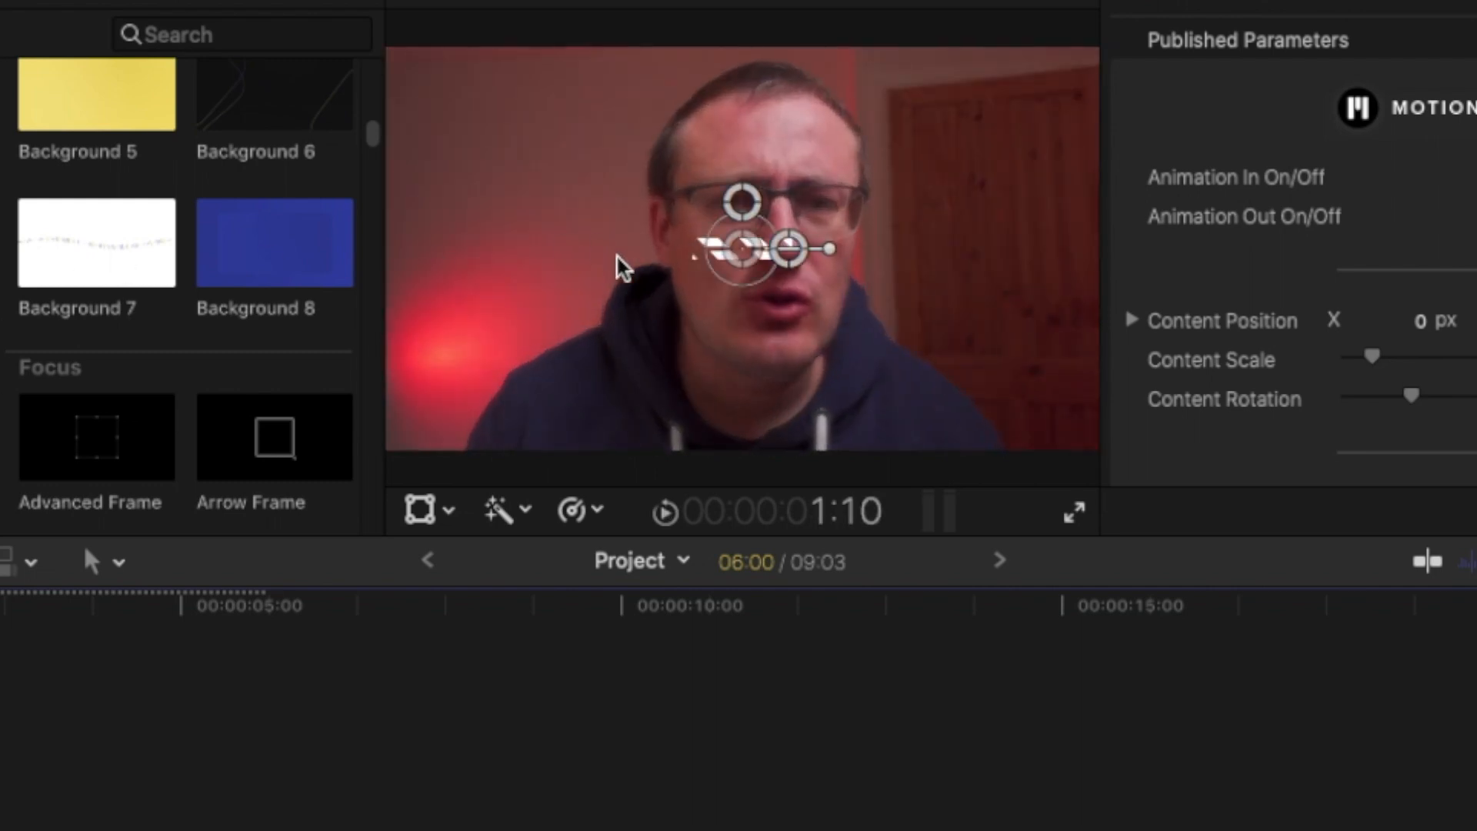
key("space")
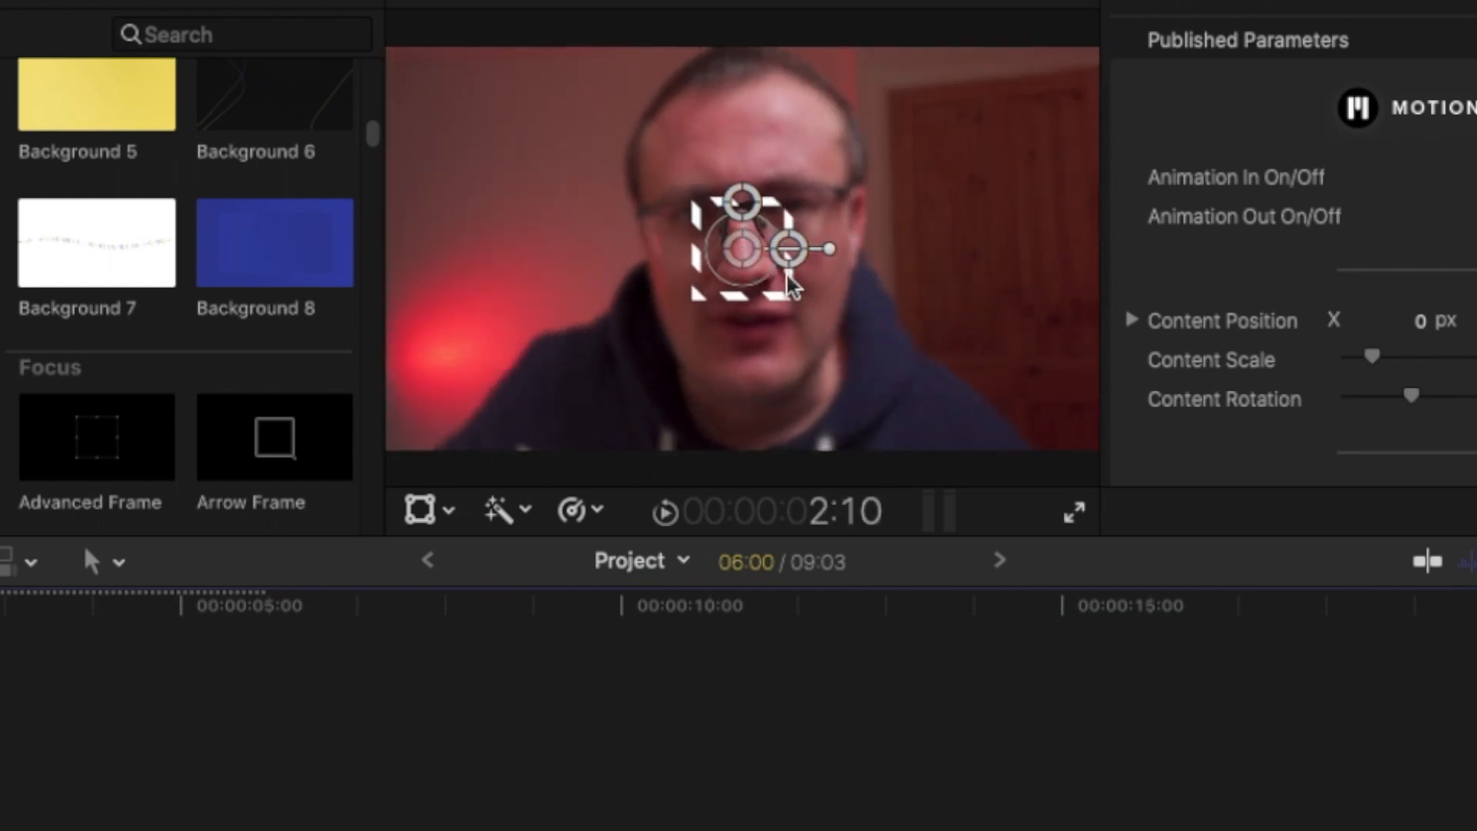
Step: Enlarge the Diagonal Frame so it surrounds the face and preview its animation from the start of the timeline
left_click_drag(785, 270, 818, 320)
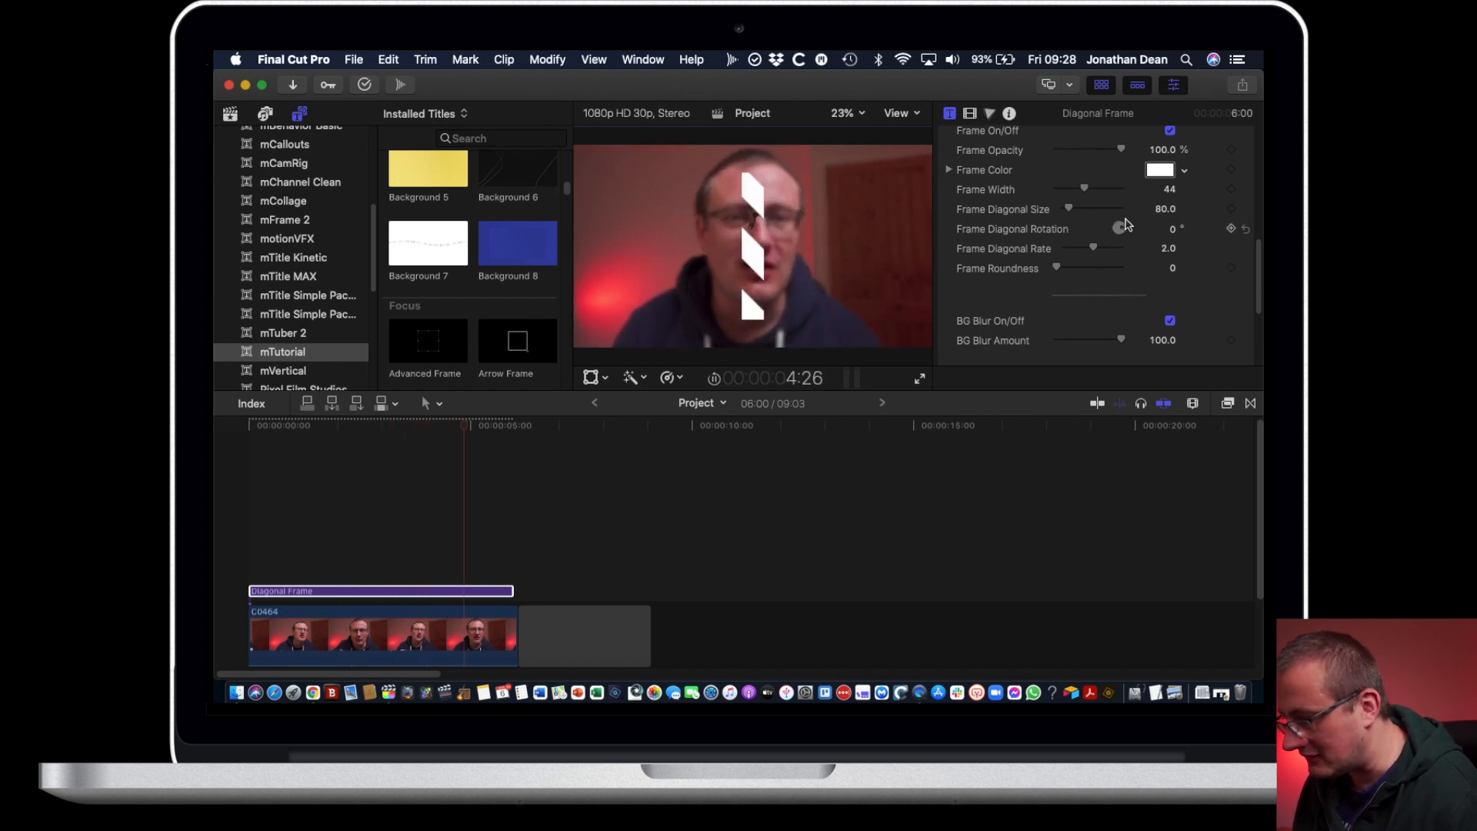
left_click_drag(471, 425, 217, 430)
key("space")
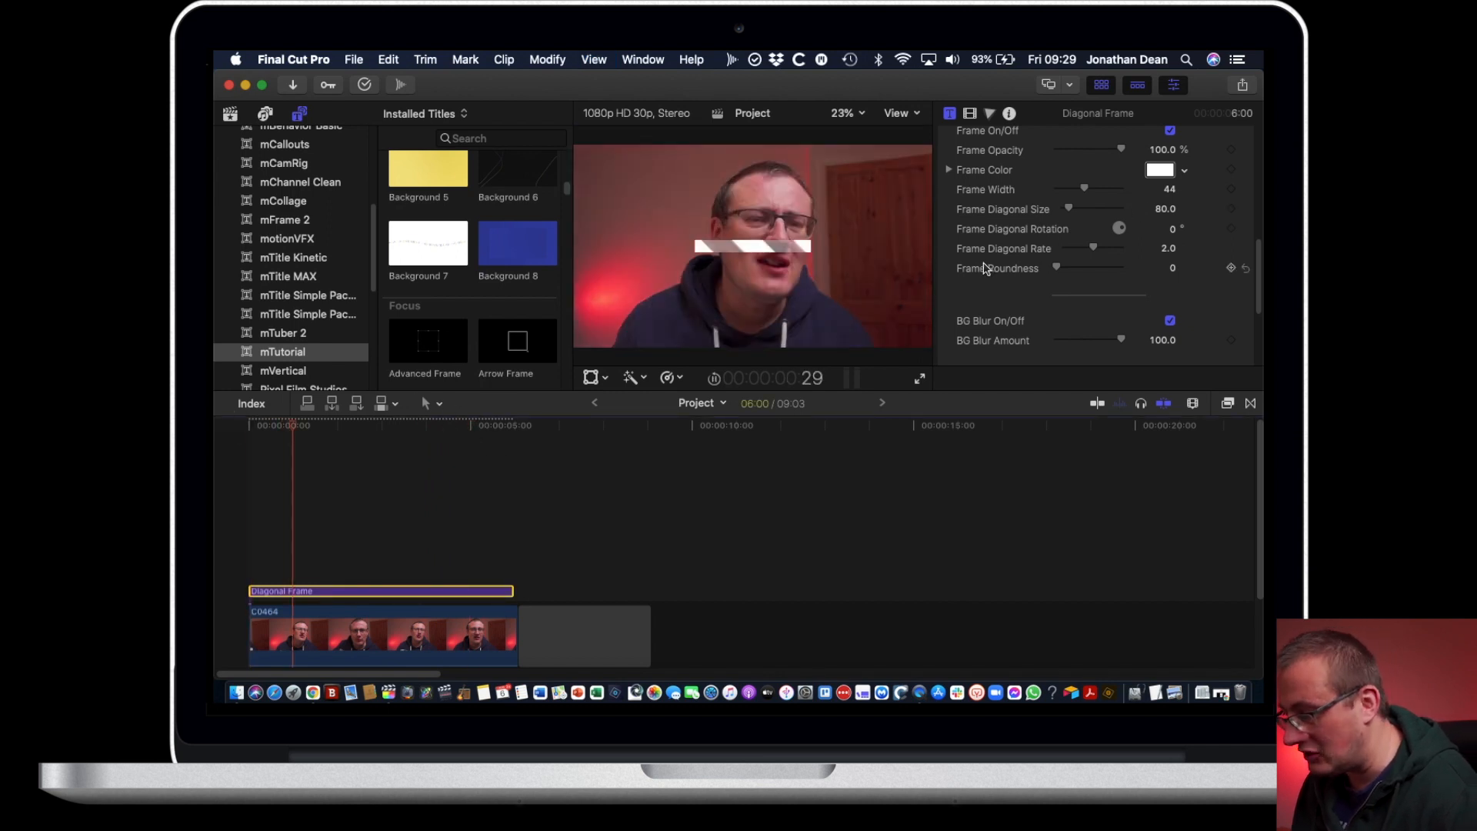
key("space")
Step: Change the Diagonal Frame's Frame Color to red
scroll(1175, 246, "up", 2)
scroll(1173, 250, "up", 3)
left_click(1159, 266)
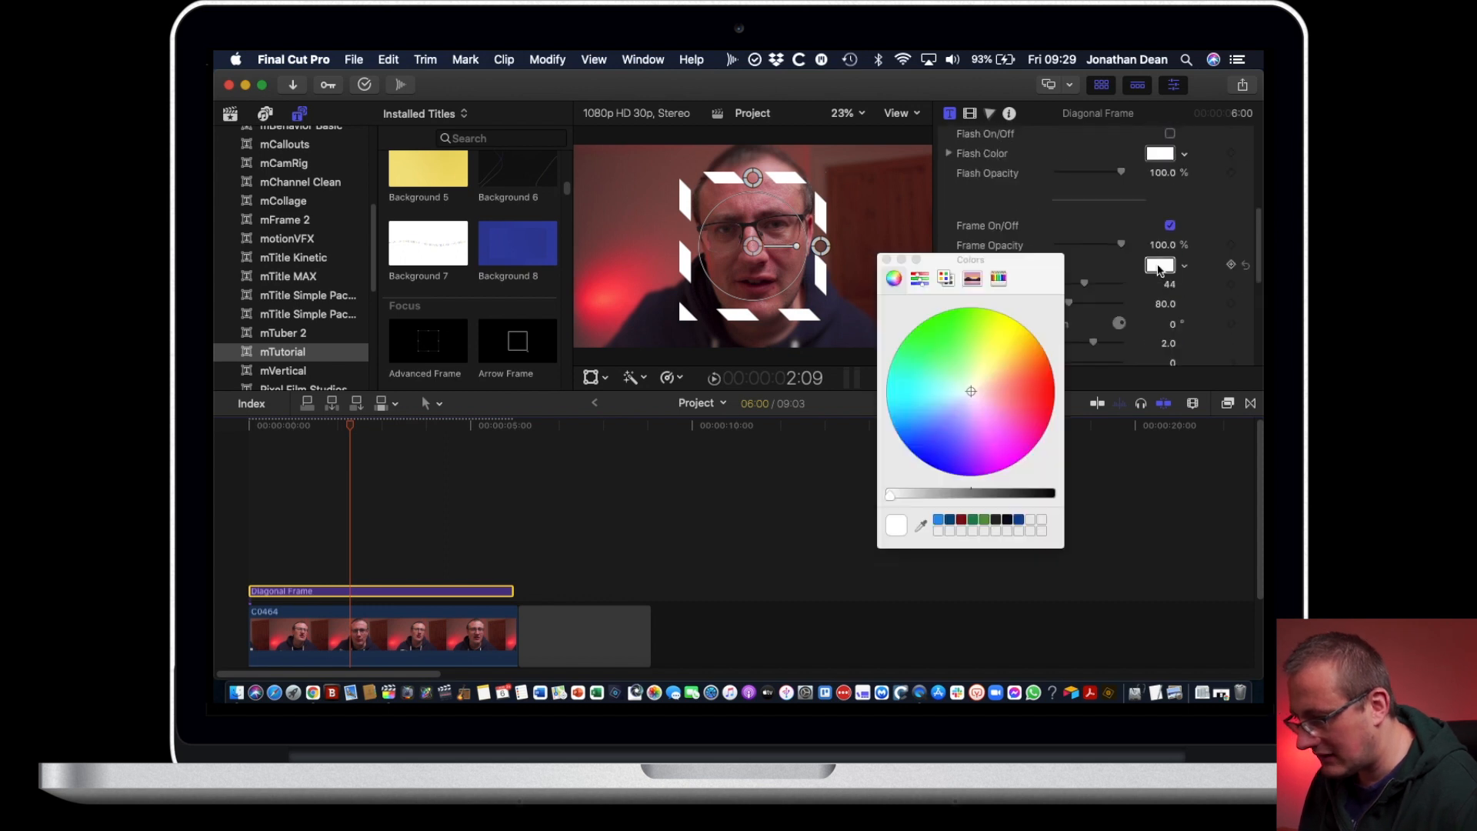
left_click_drag(1053, 374, 1072, 385)
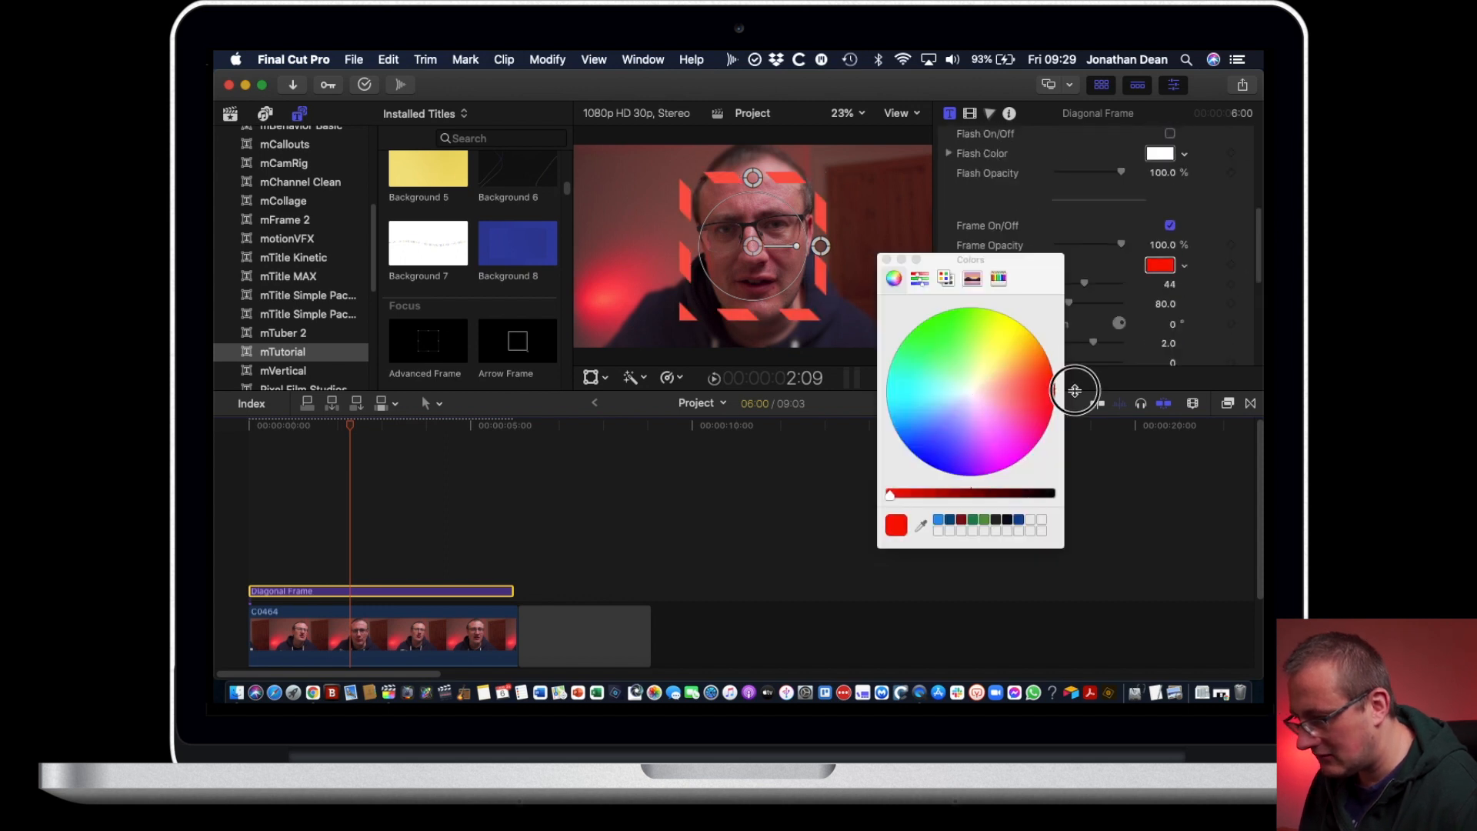
left_click(887, 261)
Step: Set the Frame Diagonal Size to 468 and the Frame Roundness to 41, previewing the frame from the start
mouse_move(1076, 305)
left_mouse_down()
mouse_move(1125, 300)
mouse_move(1098, 304)
left_mouse_up()
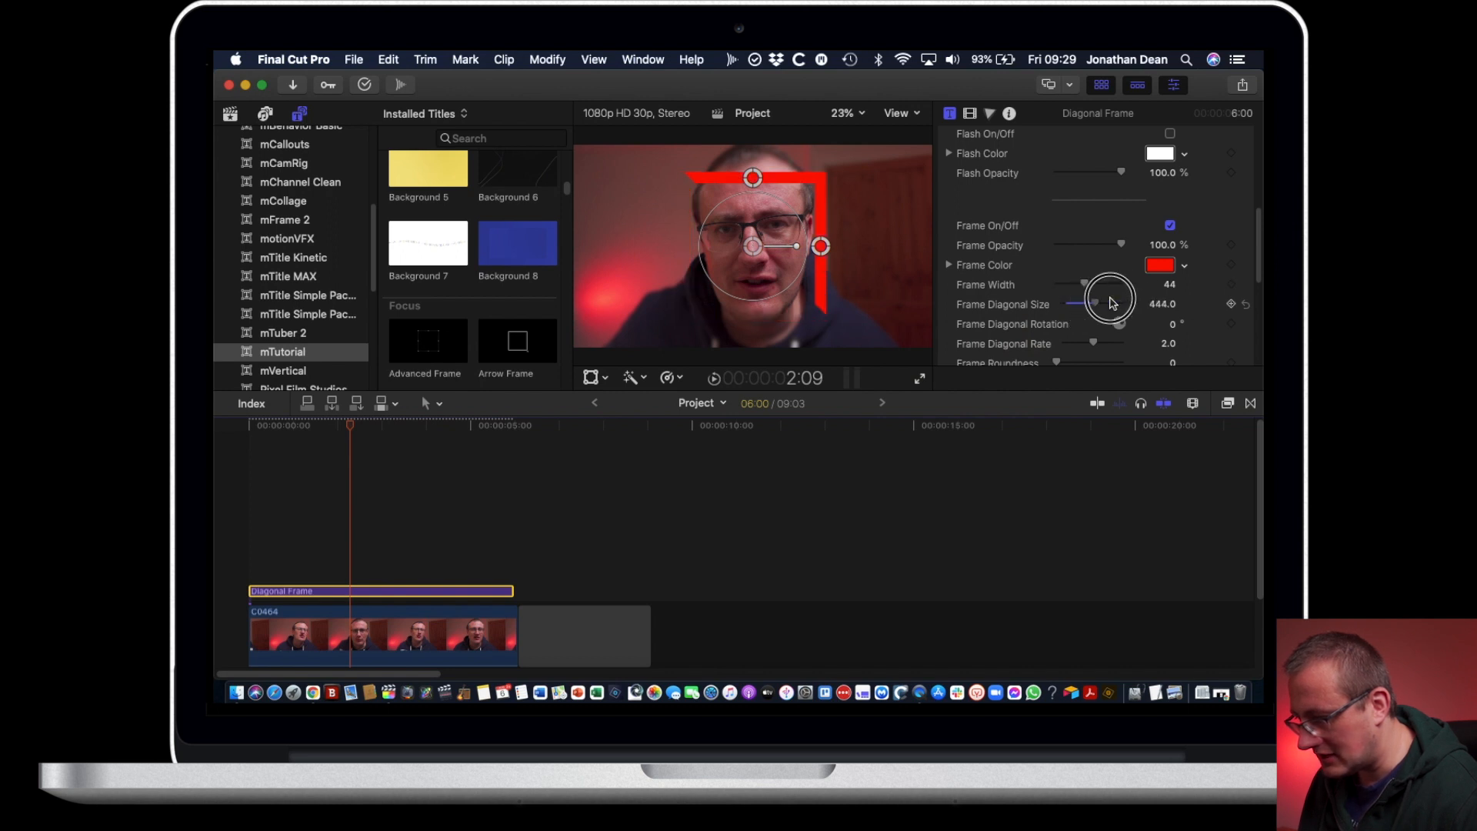
key("space")
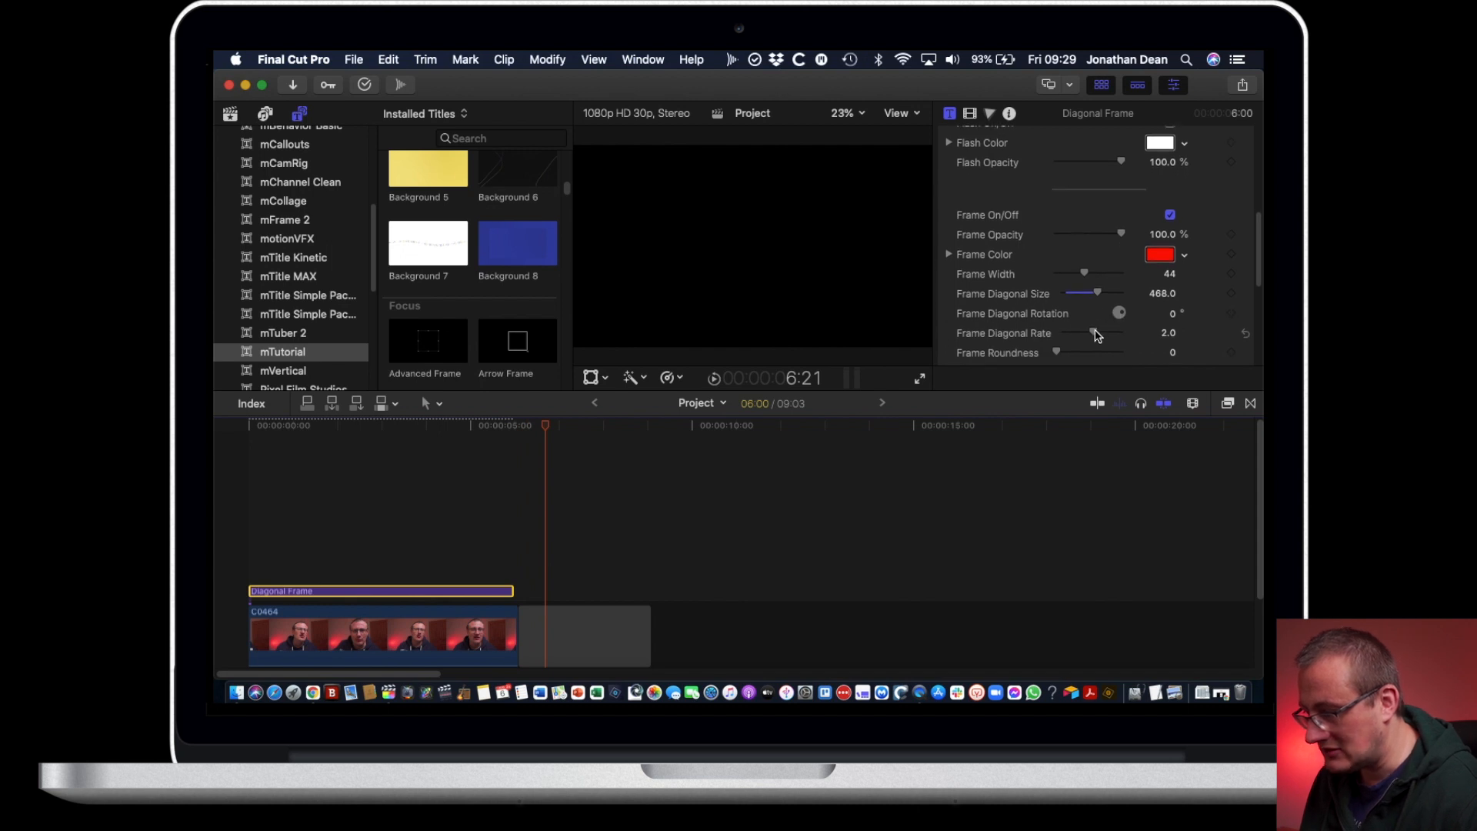
scroll(1096, 338, "down", 3)
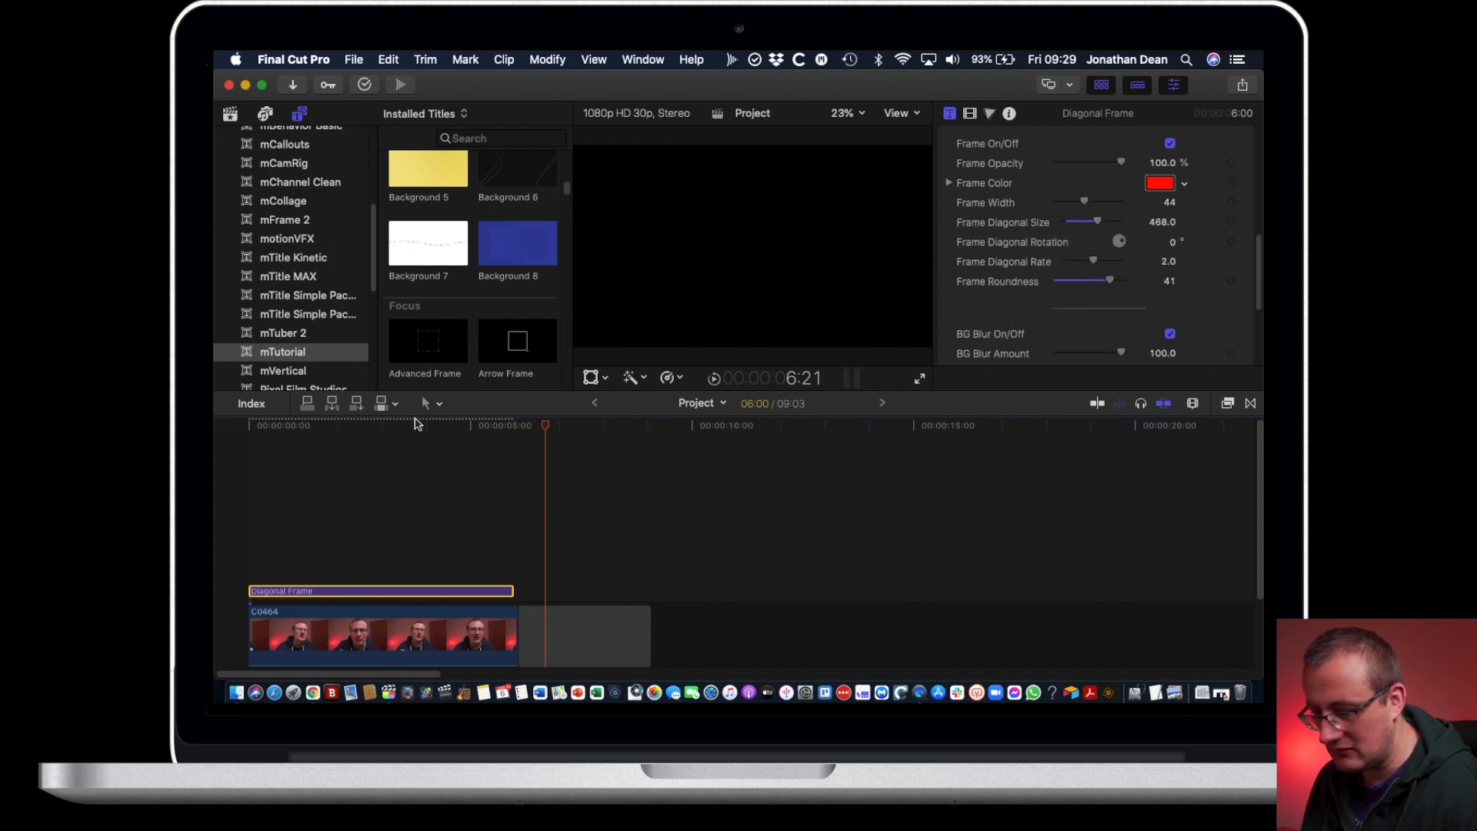
left_click_drag(415, 424, 249, 425)
key("space")
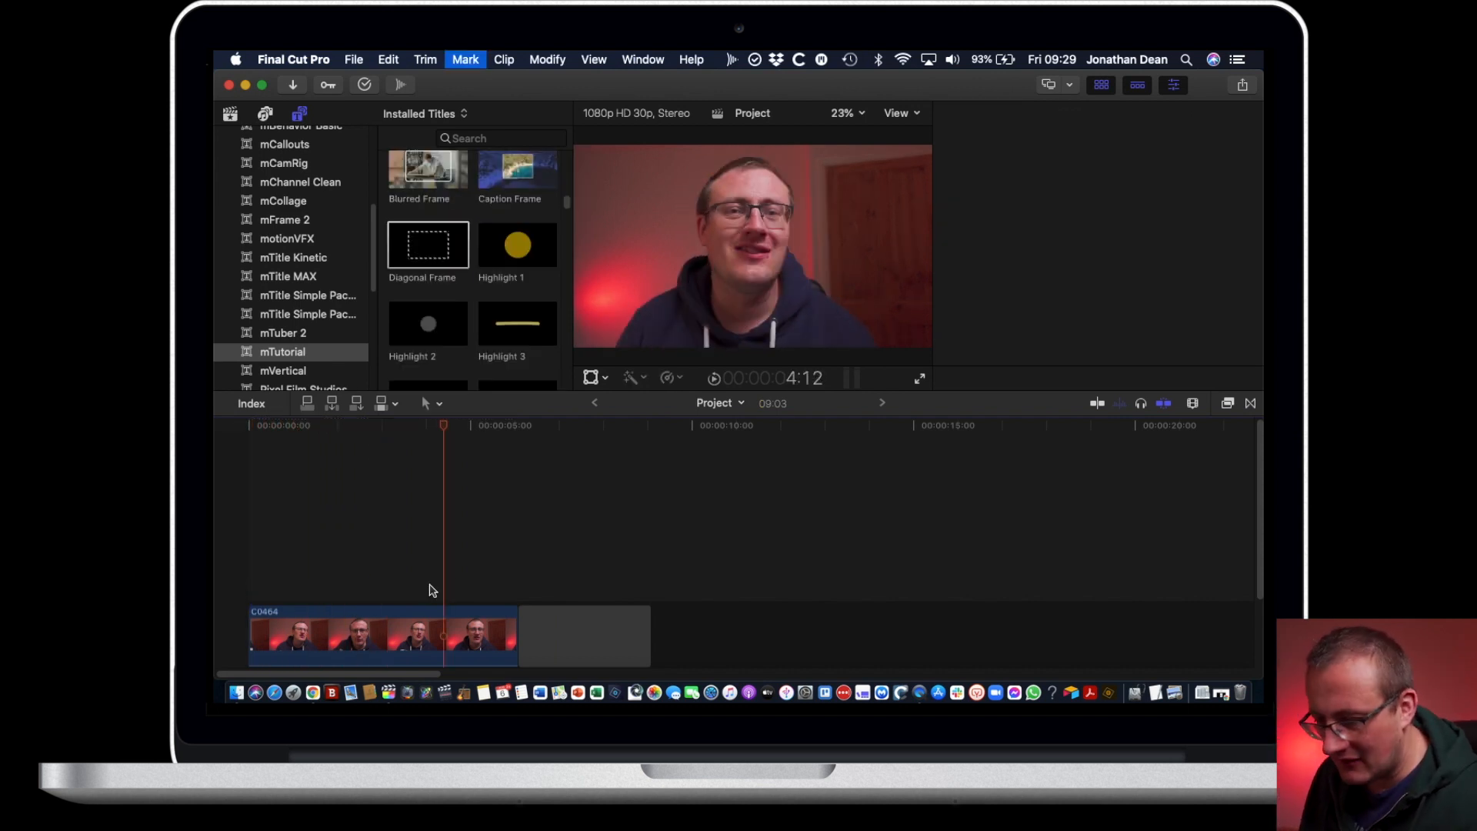
Step: Replace the Diagonal Frame with the Highlight 1 title above the start of the C0464 clip and preview it
left_click_drag(515, 245, 306, 407)
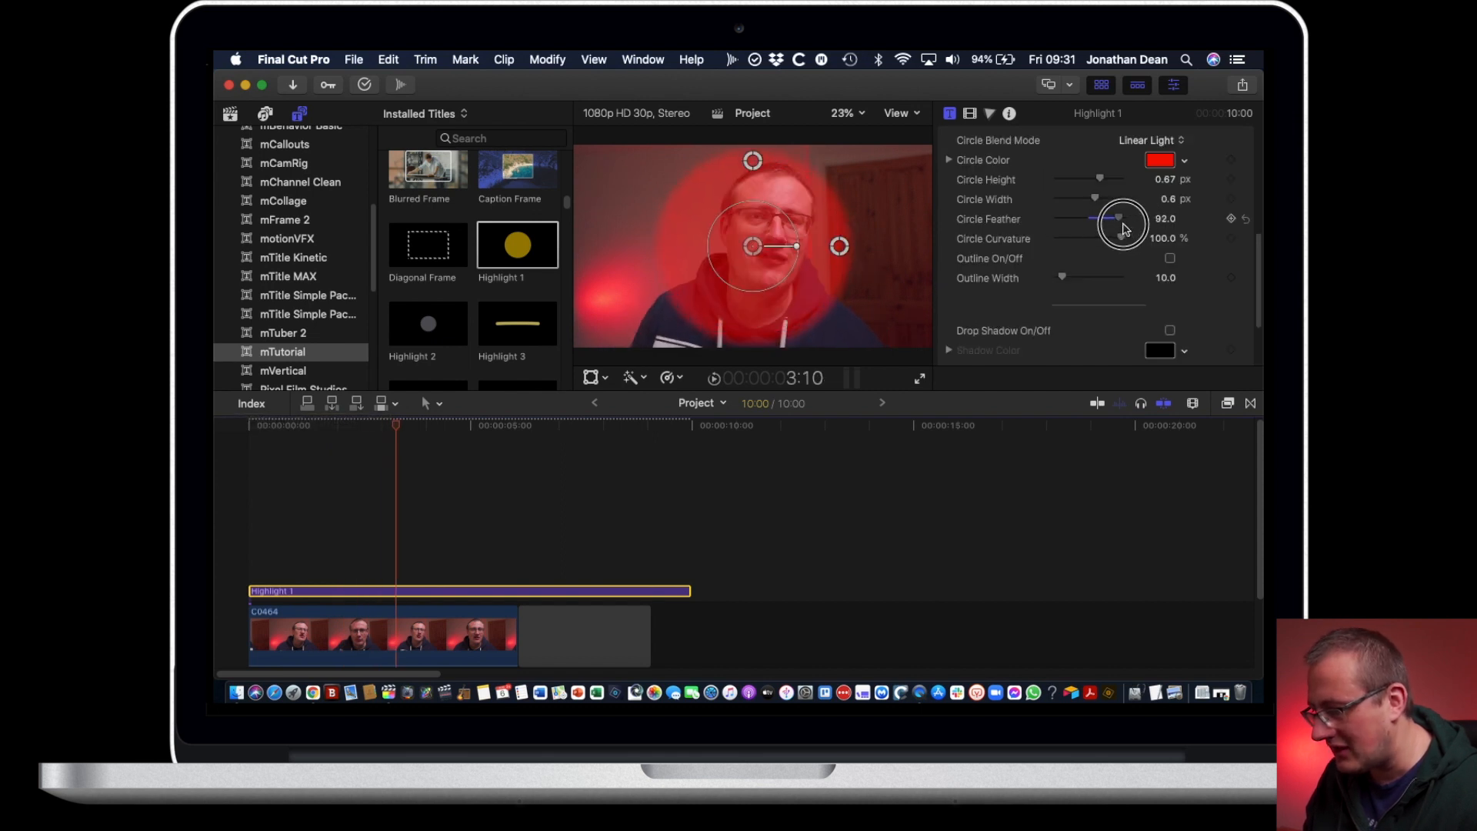
key("space")
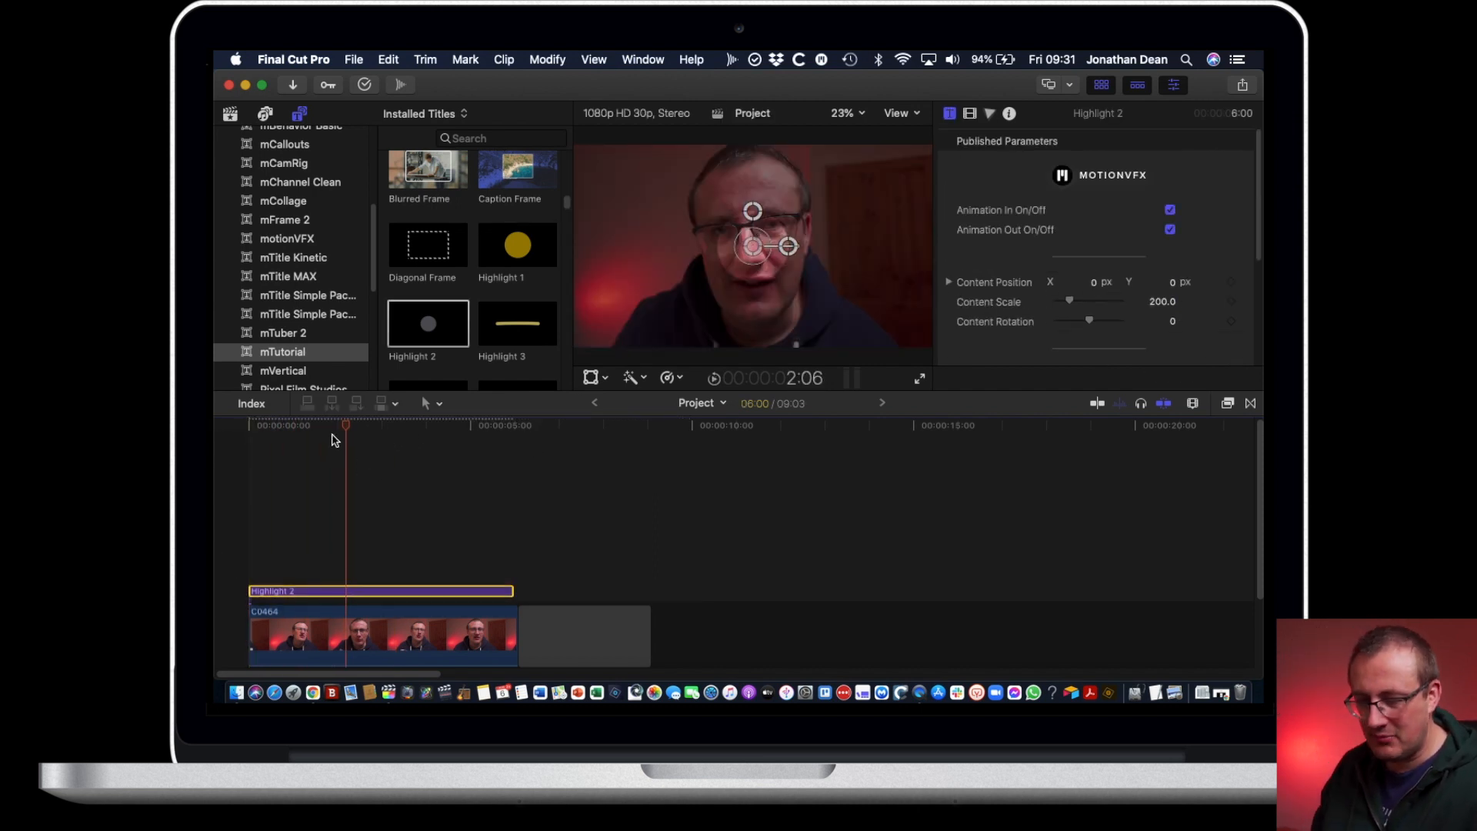
Step: Play the Highlight 2 title from the start of the timeline to examine its opening animation
left_click_drag(350, 431, 216, 416)
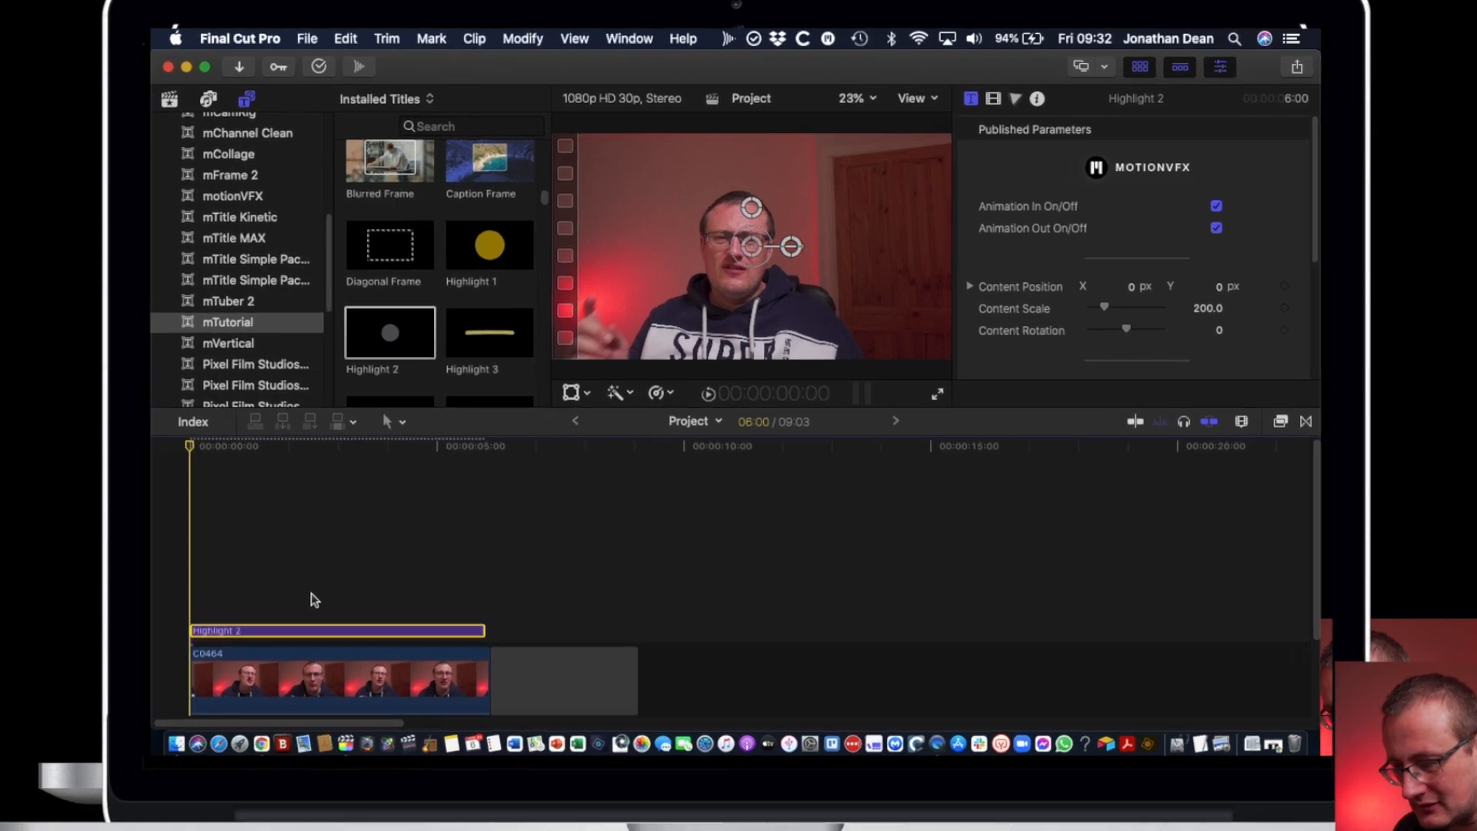
key("space")
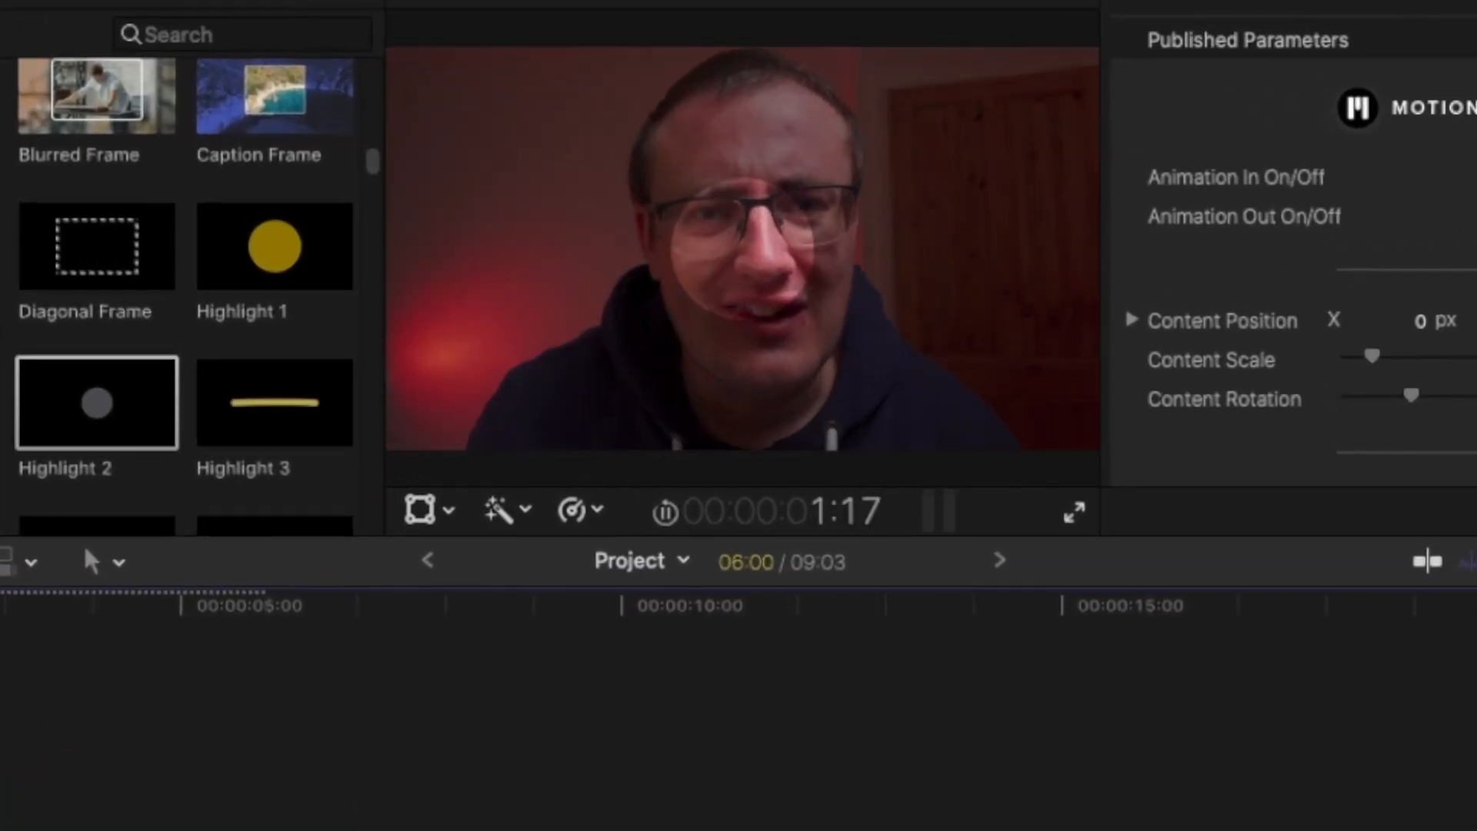
key("space")
Step: Increase Highlight 2's Content Scale until its circle surrounds the face, replay it from the start and review its circle and background parameters
left_click_drag(1382, 360, 1417, 357)
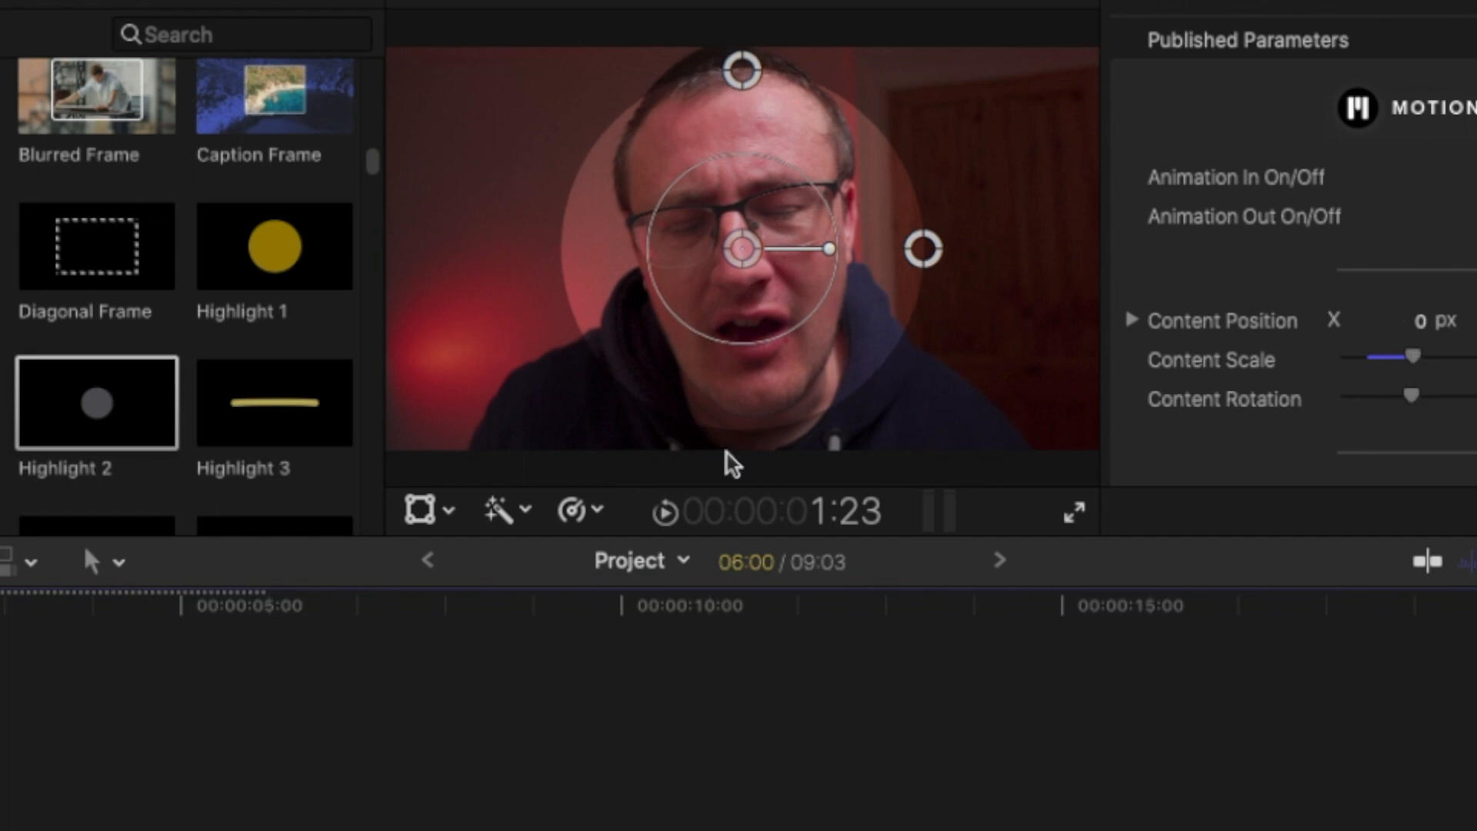
left_click(0, 605)
key("space")
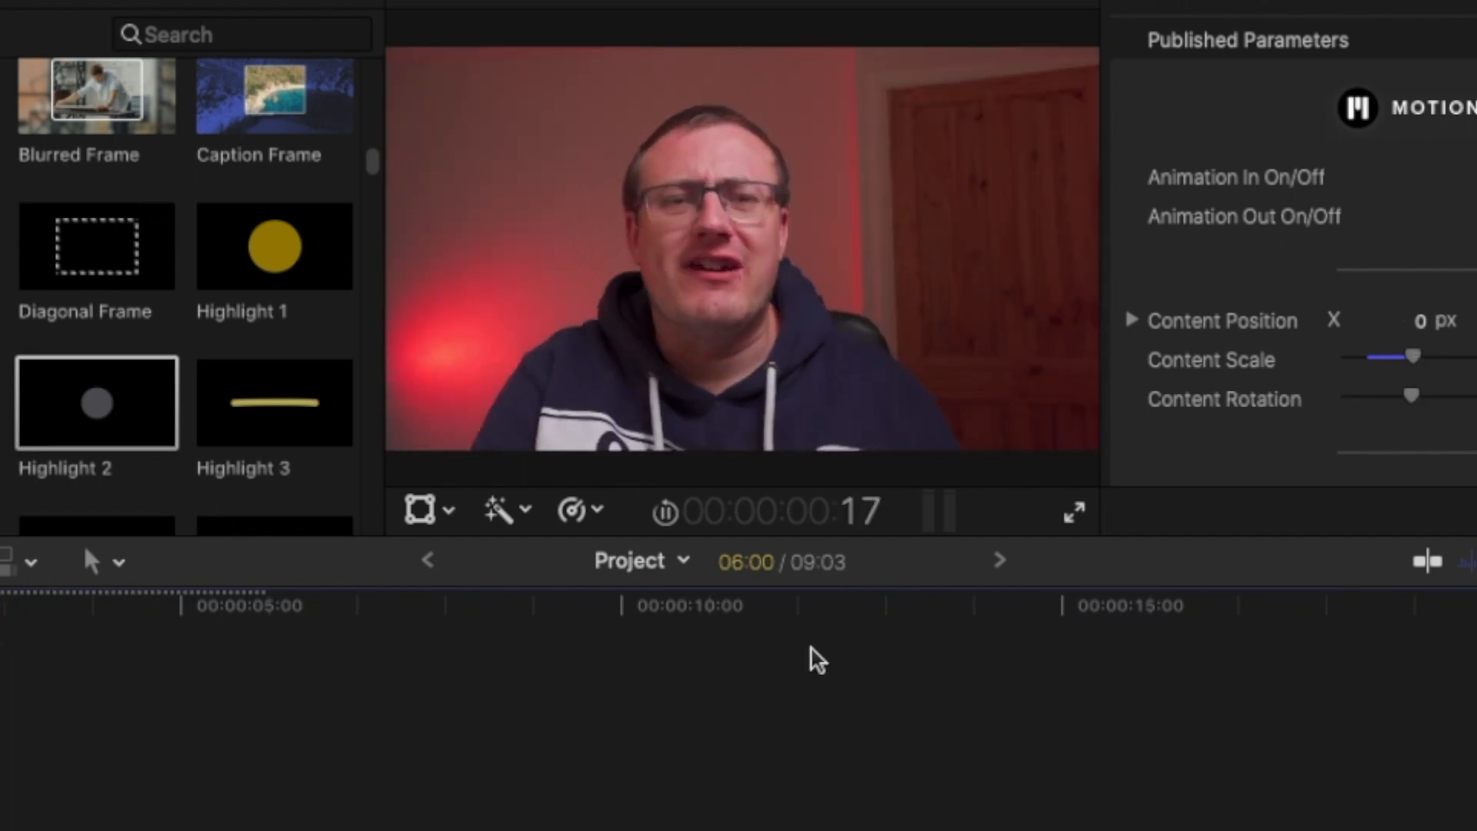
key("space")
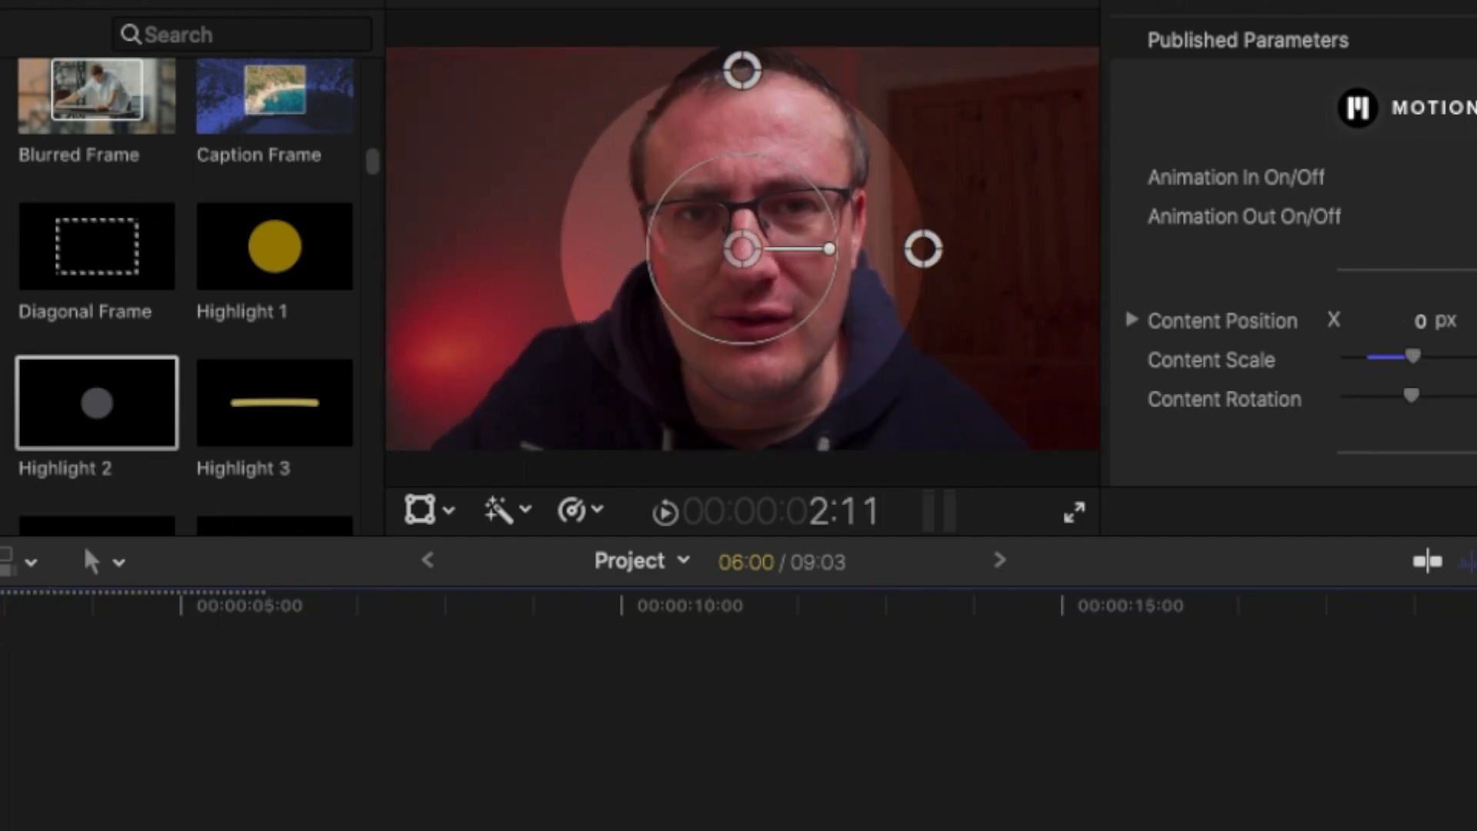
scroll(1408, 296, "down", 5)
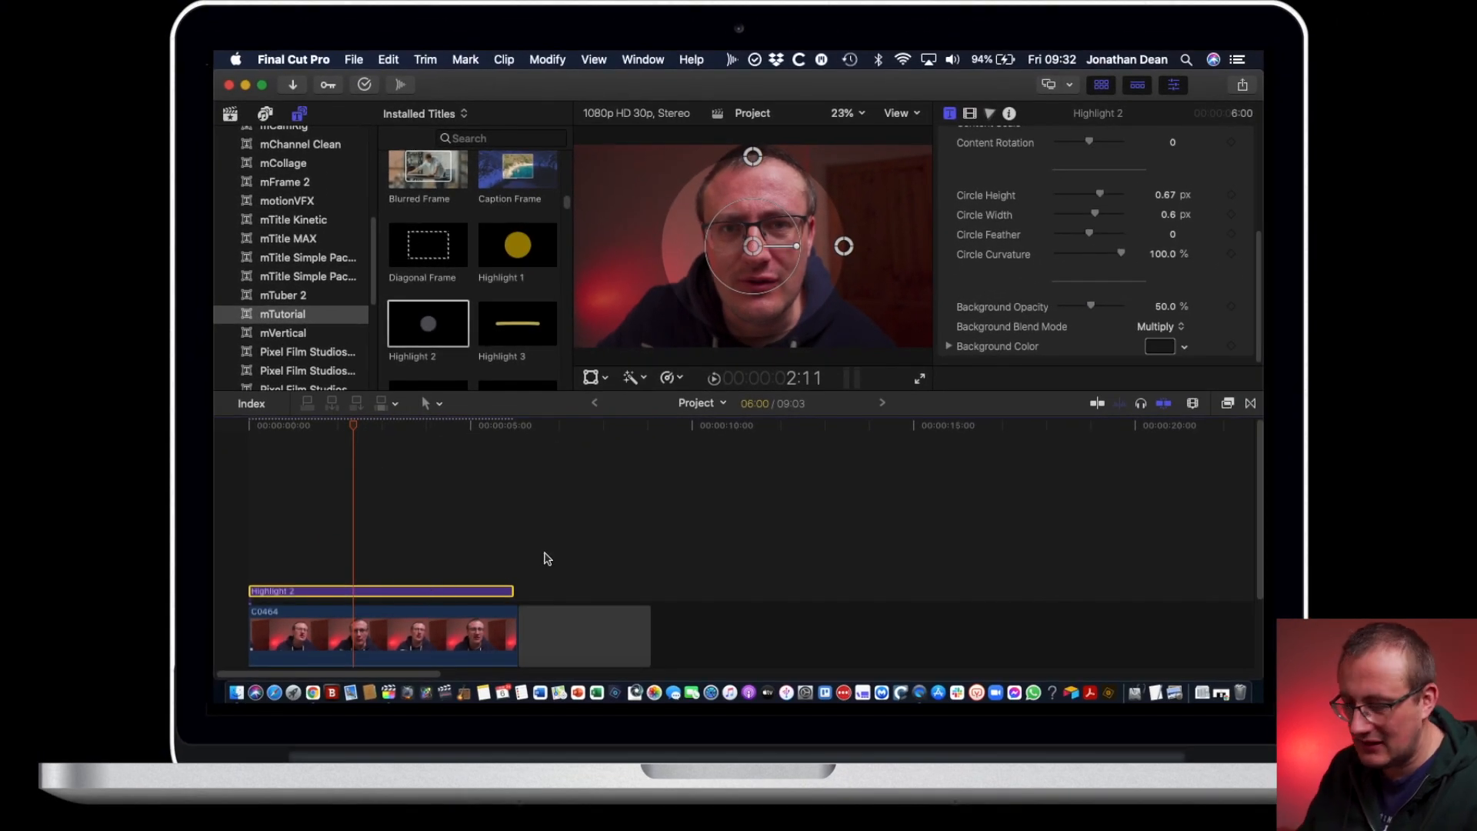
Step: Replace Highlight 2 with the Highlight 3 title above the start of the C0464 clip and preview it from the start
key("Delete")
left_click_drag(517, 323, 217, 593)
left_click_drag(376, 425, 240, 418)
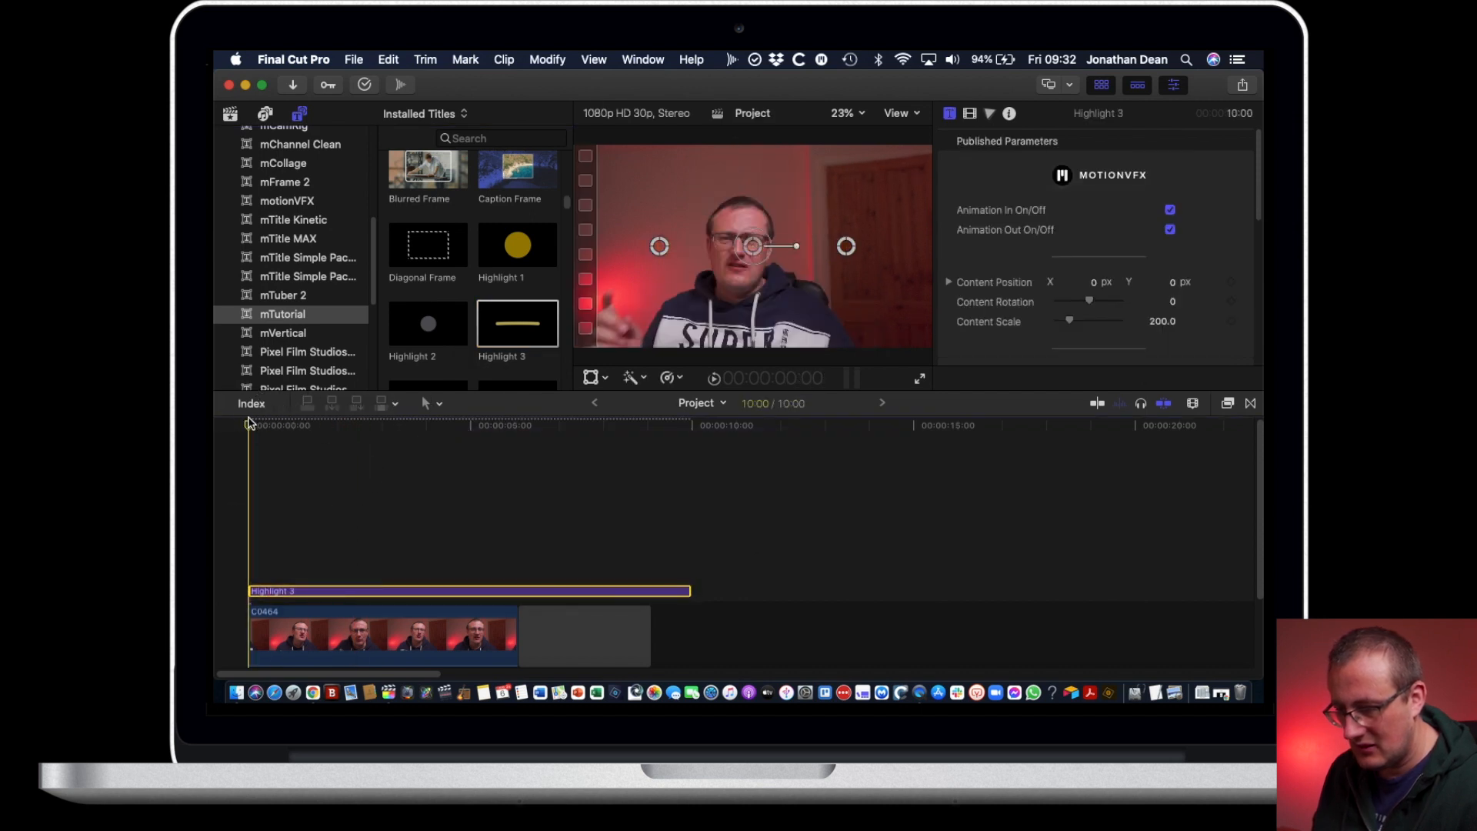
key("space")
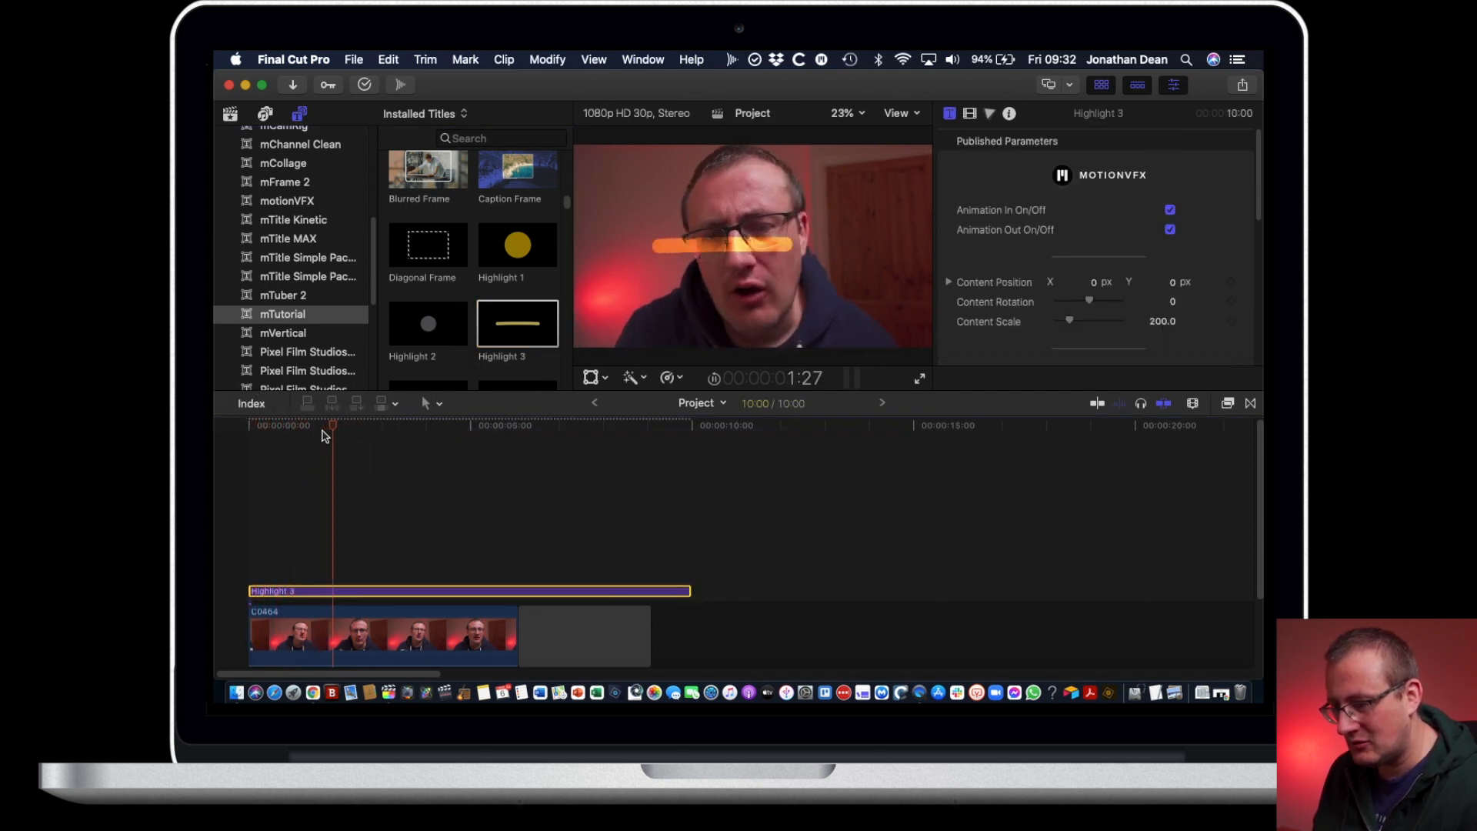
key("space")
Step: Reposition and reshape Highlight 3 into a long curved stroke rising beside the head, with its Content Scale at 232.2
left_click_drag(762, 258, 674, 199)
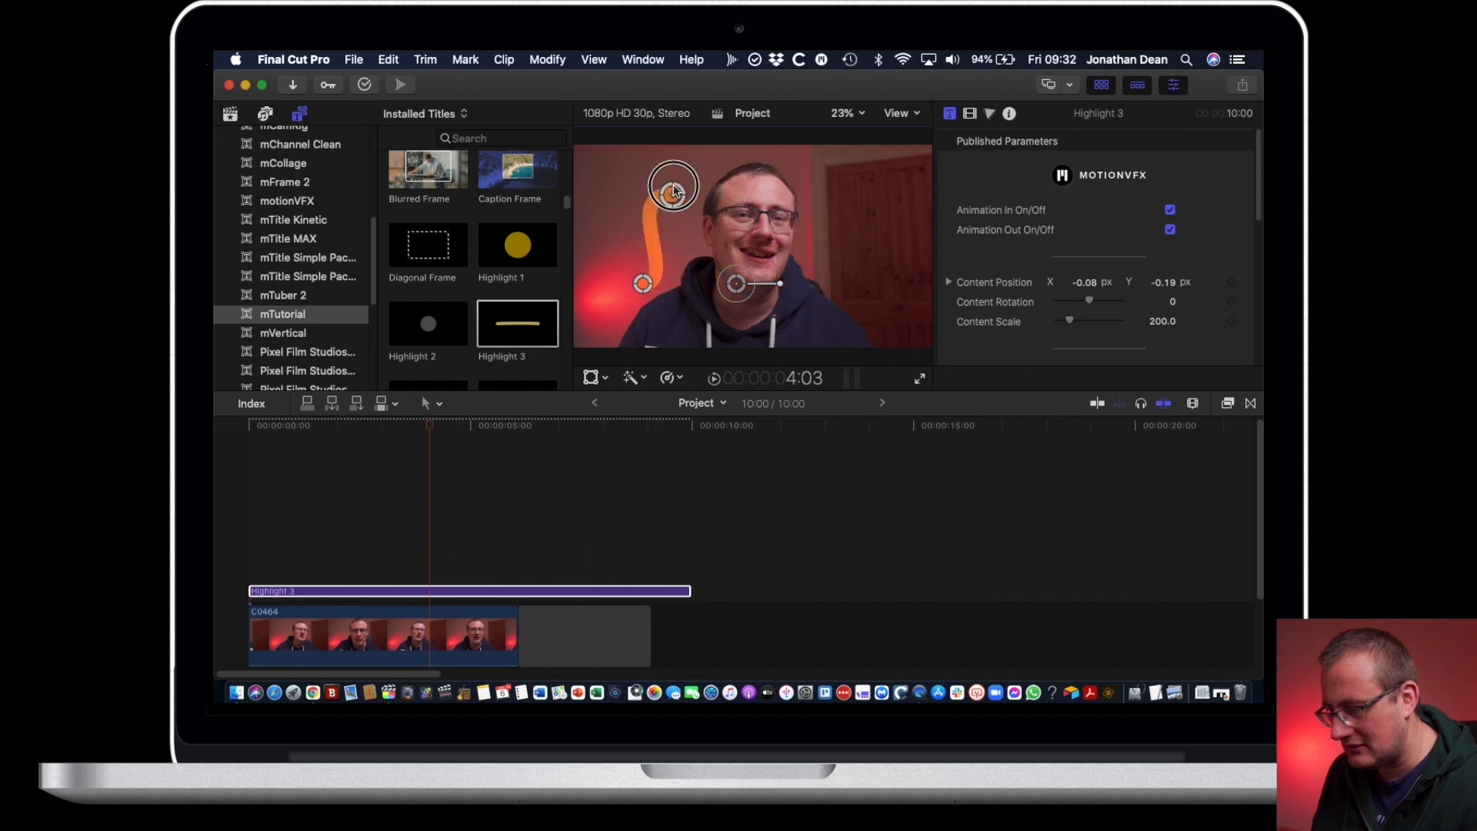
left_click_drag(636, 287, 616, 291)
left_click_drag(745, 301, 751, 309)
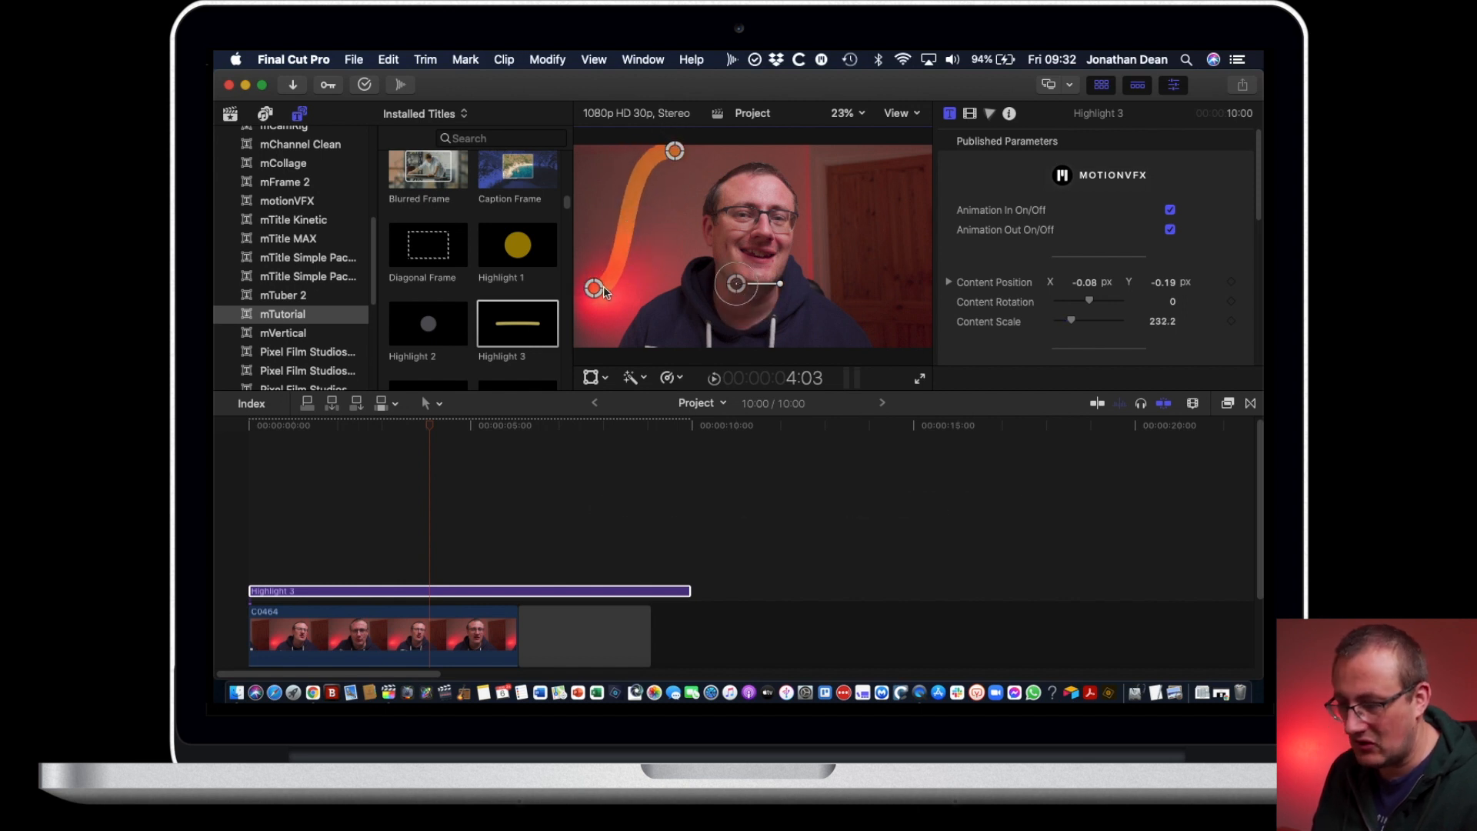
left_click_drag(604, 291, 613, 301)
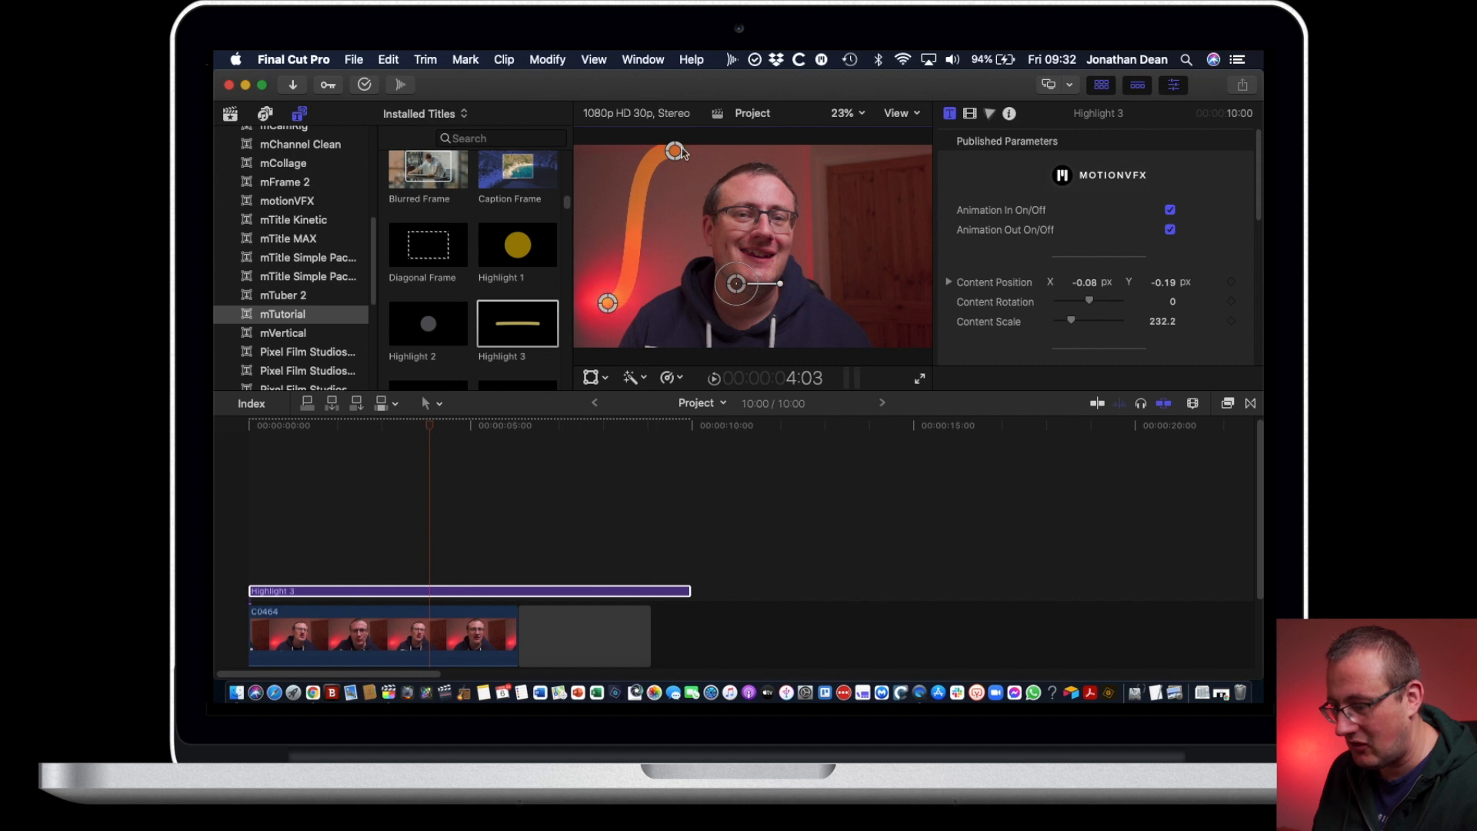
left_click_drag(687, 173, 689, 180)
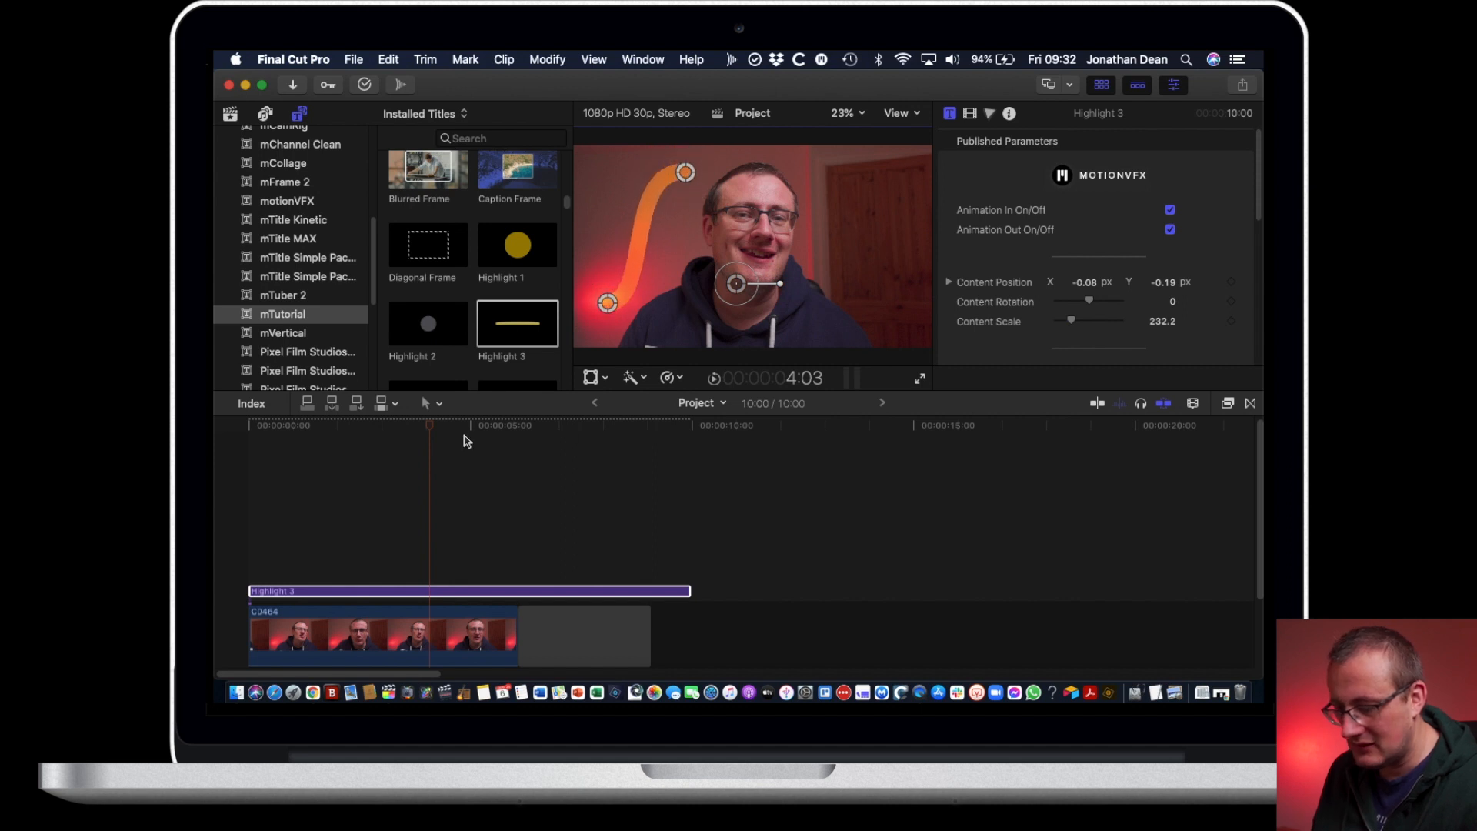
Step: Play the reshaped Highlight 3 stroke from the start of the timeline to examine how it draws on
key("Home")
key("space")
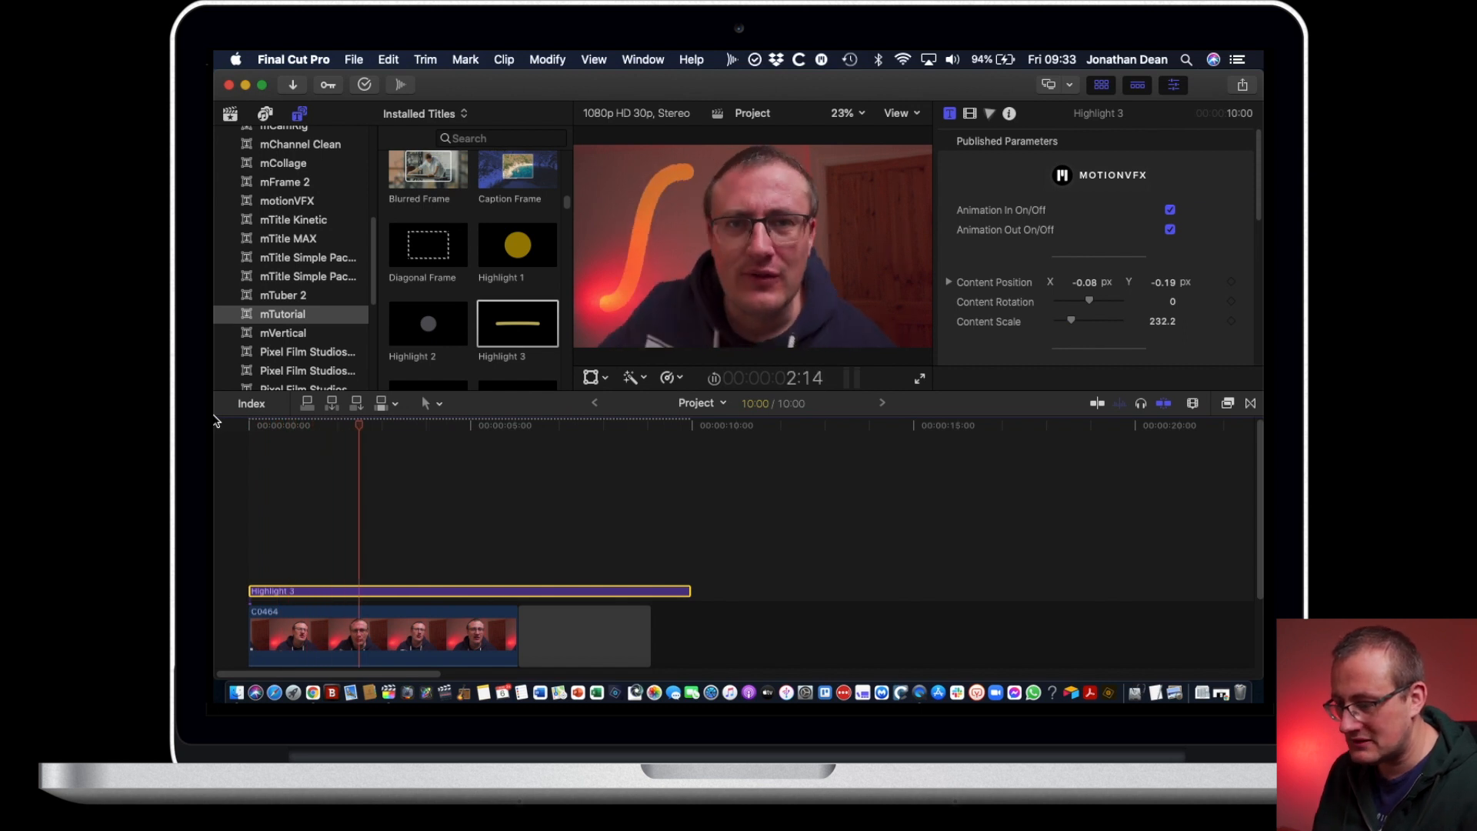
key("space")
Step: Replace Highlight 3 with the Highlight 4 title above the start of the C0464 clip
scroll(497, 264, "down", 3)
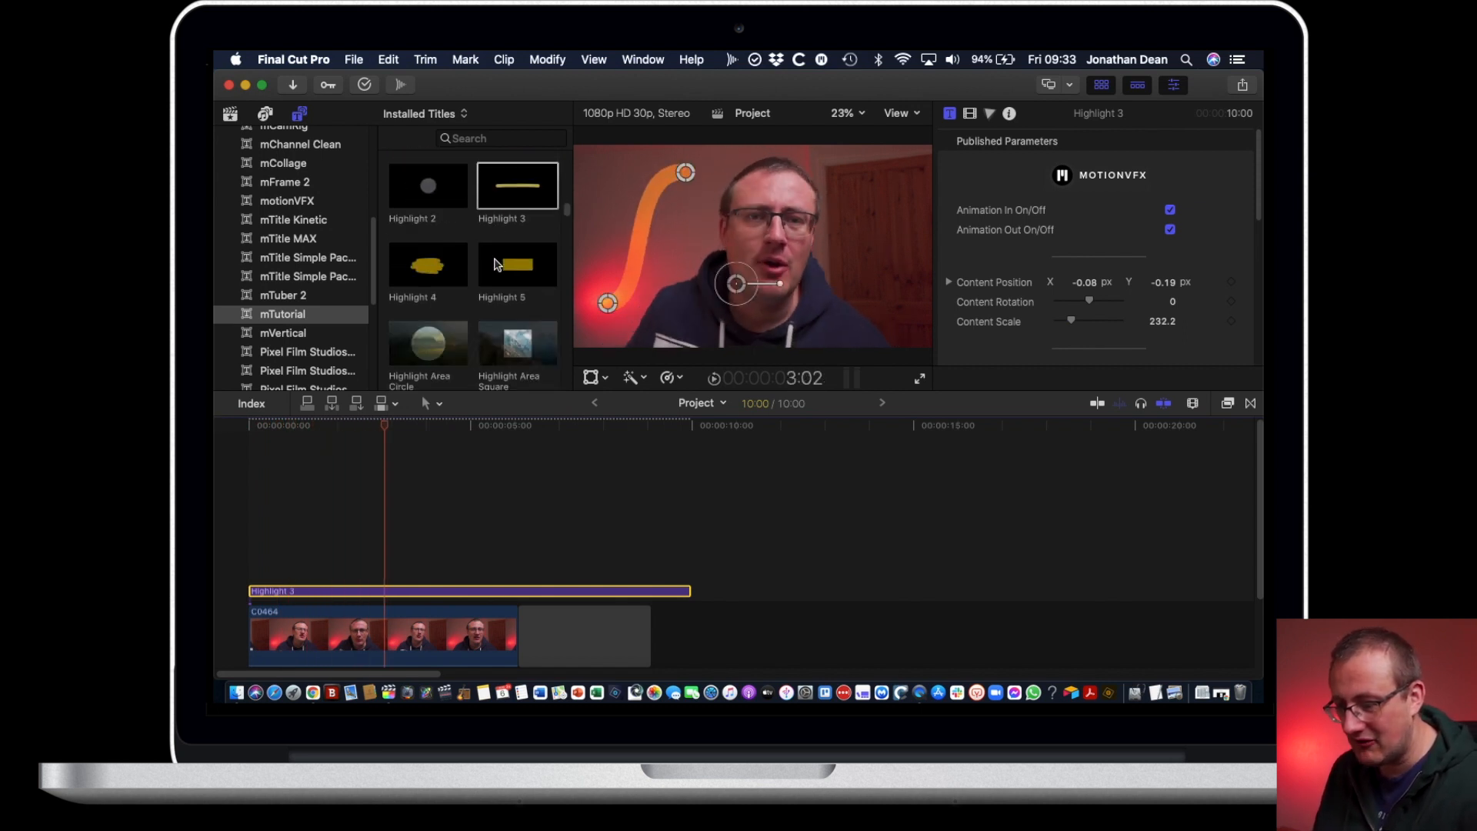
key("Delete")
left_click_drag(429, 267, 286, 551)
left_click_drag(414, 489, 452, 495)
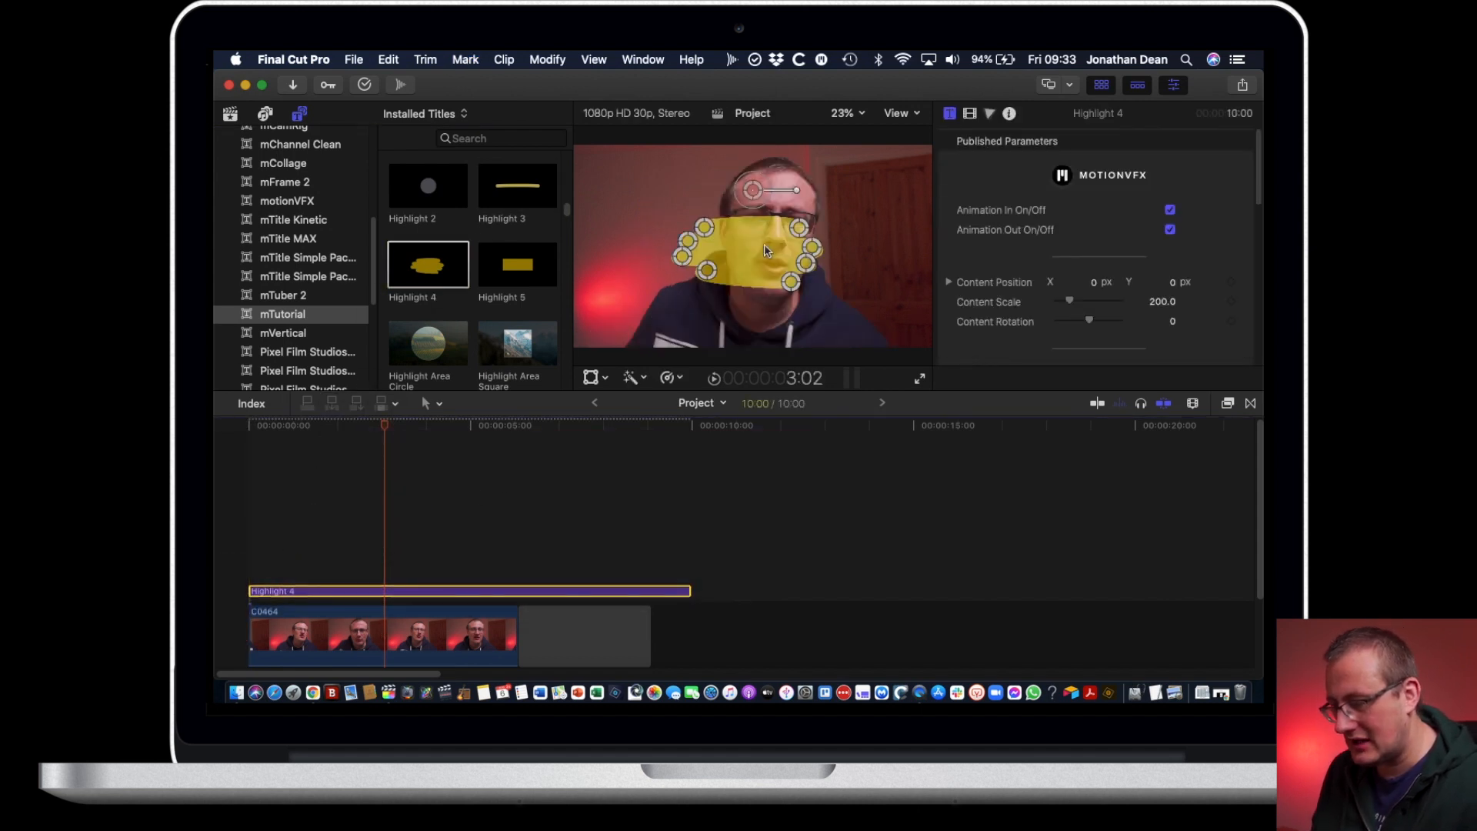
Step: Spread Highlight 4's line points outward so the brush stroke forms a wide zigzag across the face and chest
left_click_drag(705, 227, 623, 184)
left_click_drag(680, 264, 646, 290)
left_click_drag(785, 288, 834, 320)
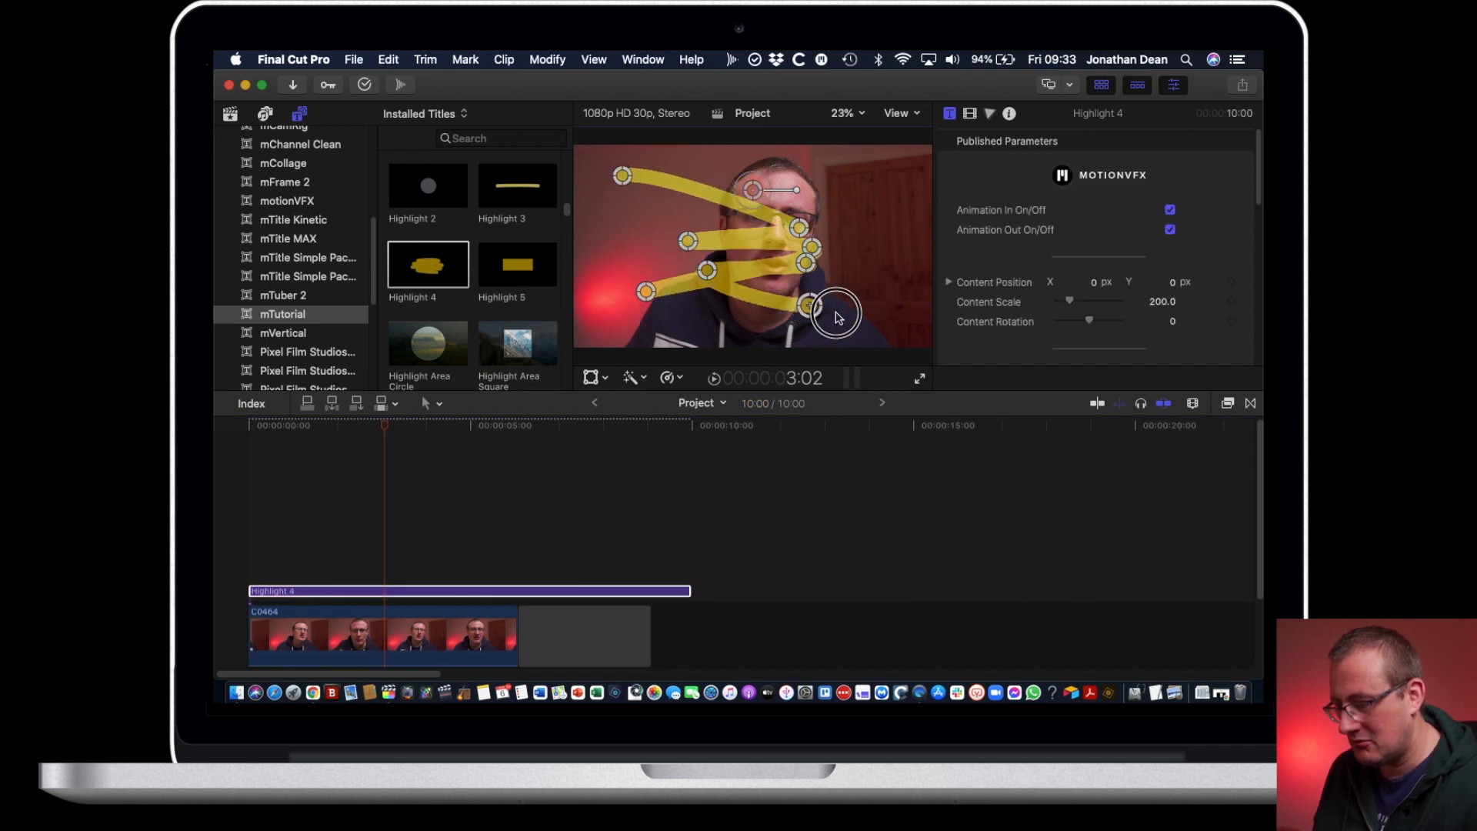
left_click_drag(712, 300, 707, 327)
scroll(1149, 260, "down", 5)
scroll(1148, 260, "down", 8)
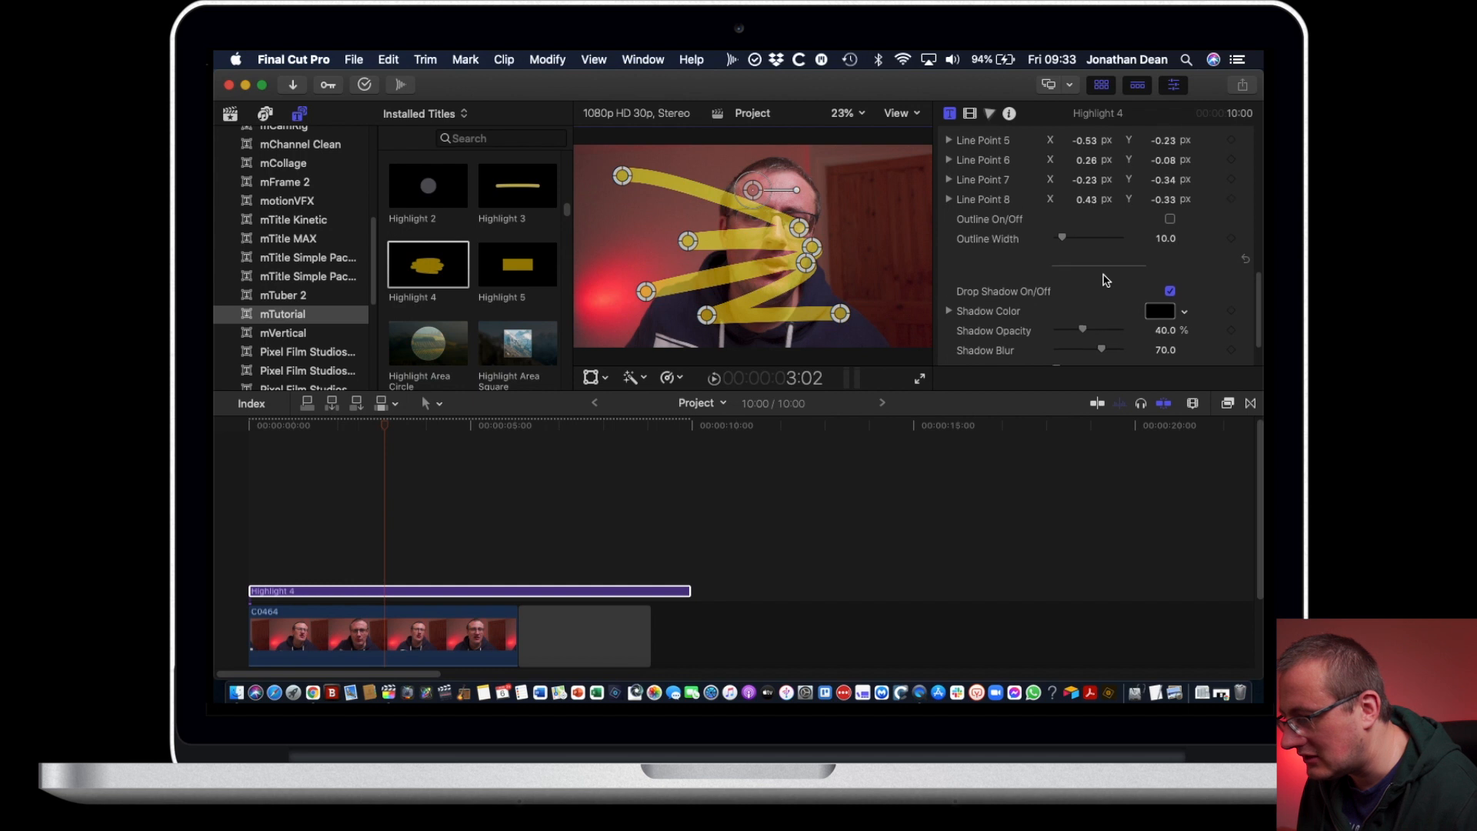
scroll(1221, 165, "up", 1)
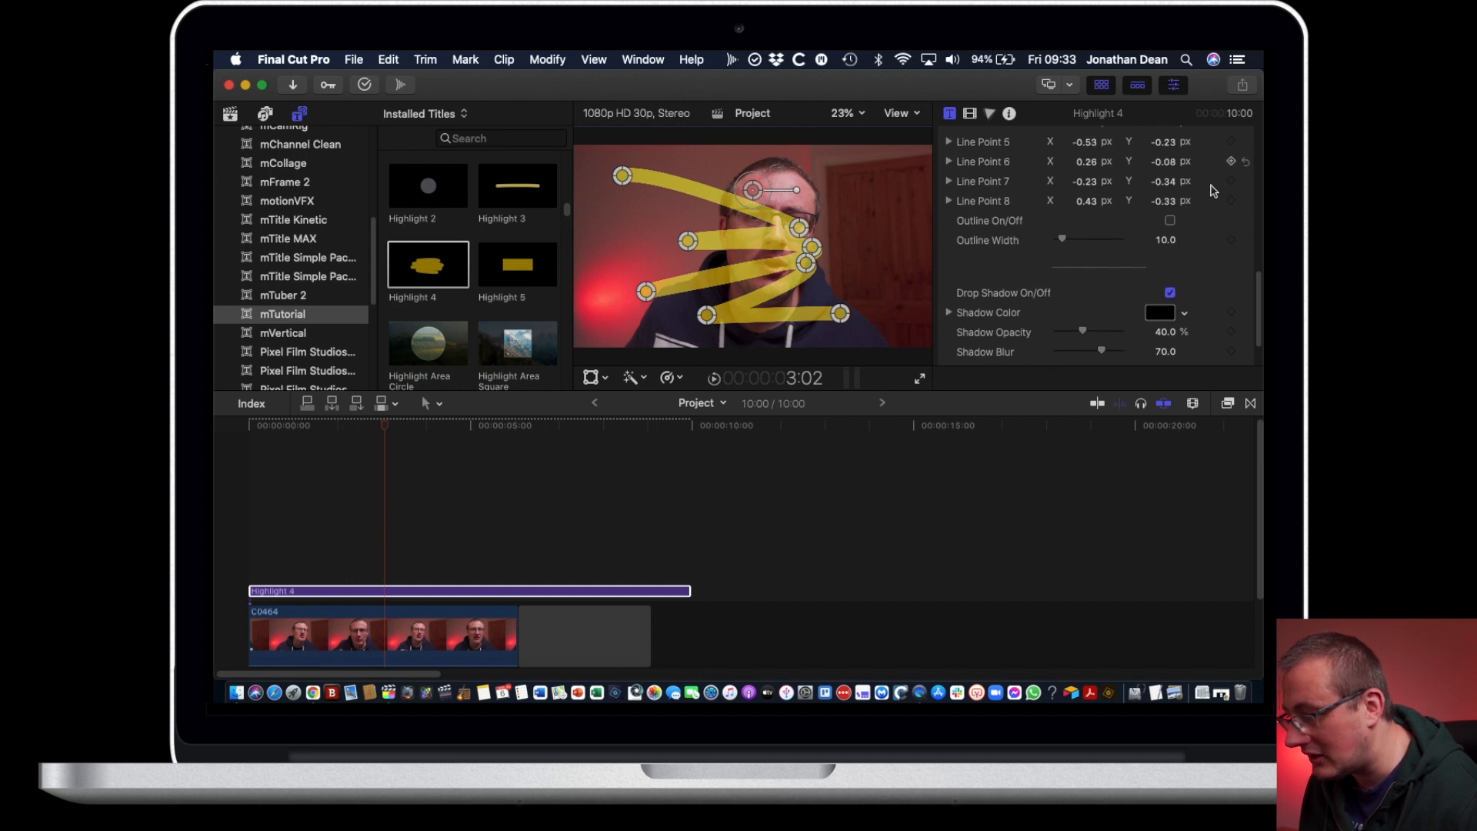
left_click_drag(806, 233, 865, 187)
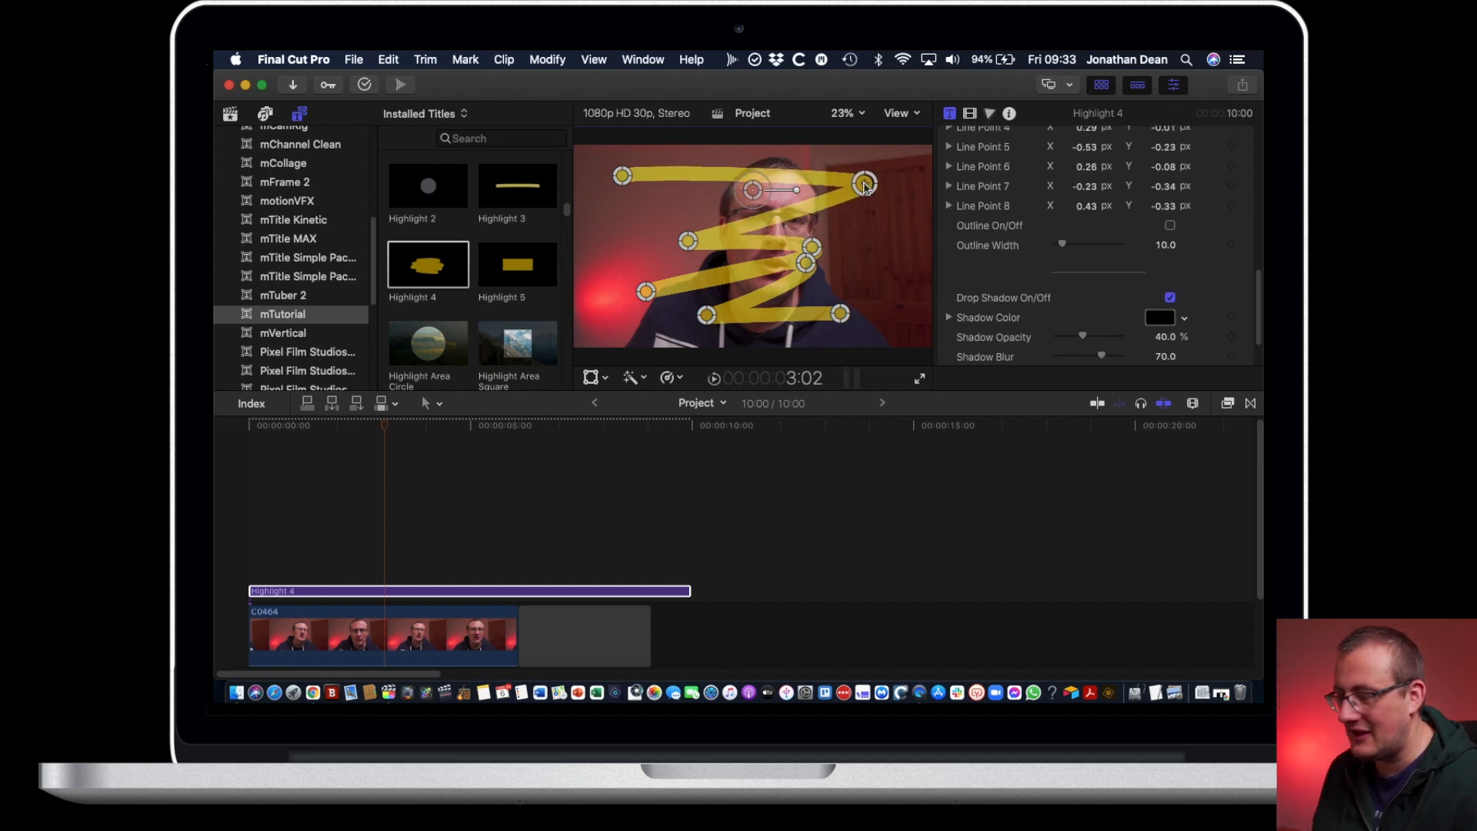
Step: Toggle Highlight 4's Drop Shadow off and on twice to compare the stroke with and without it
scroll(1177, 287, "down", 3)
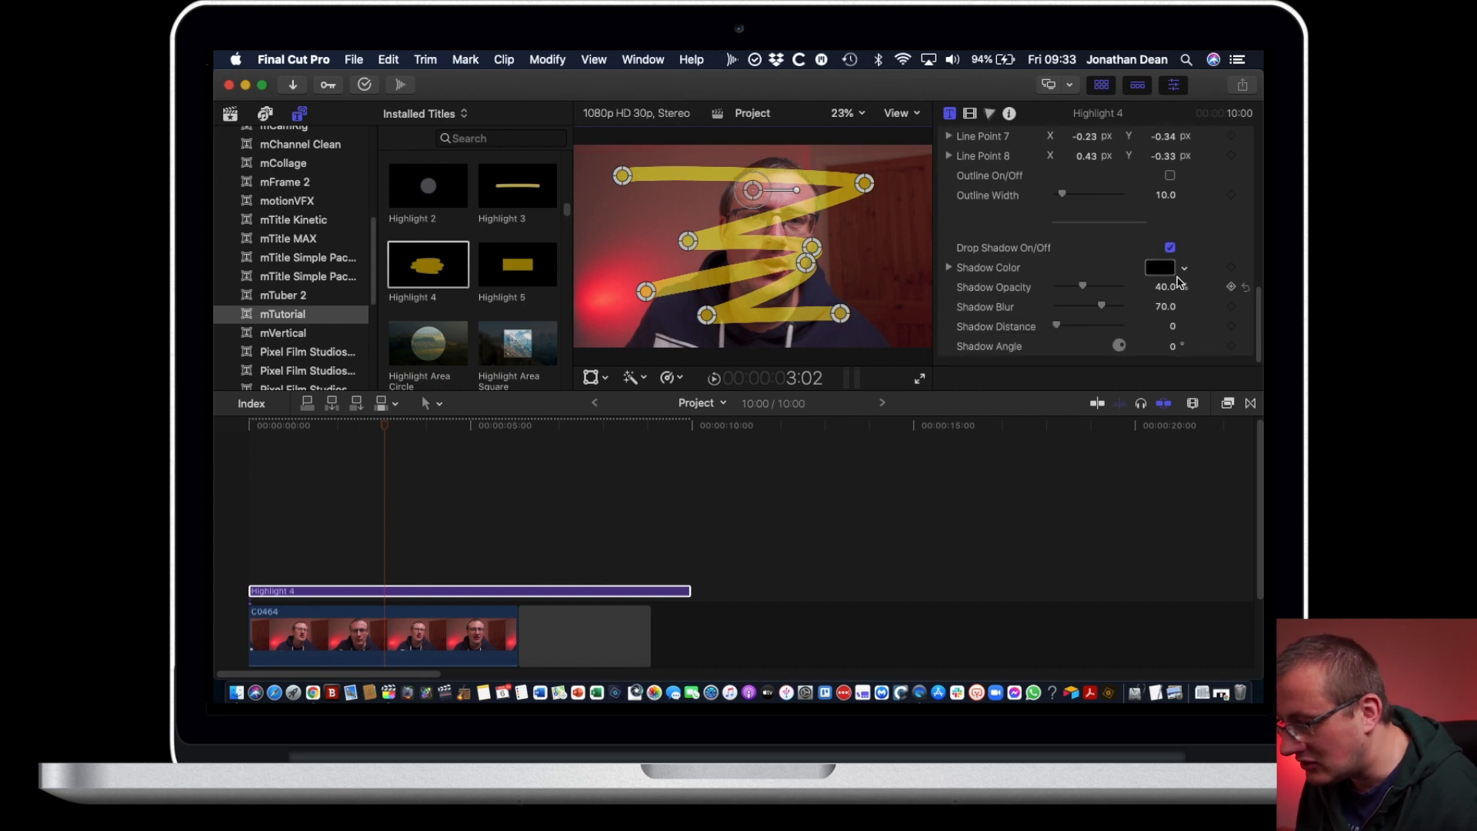
left_click(1171, 249)
left_click(1171, 248)
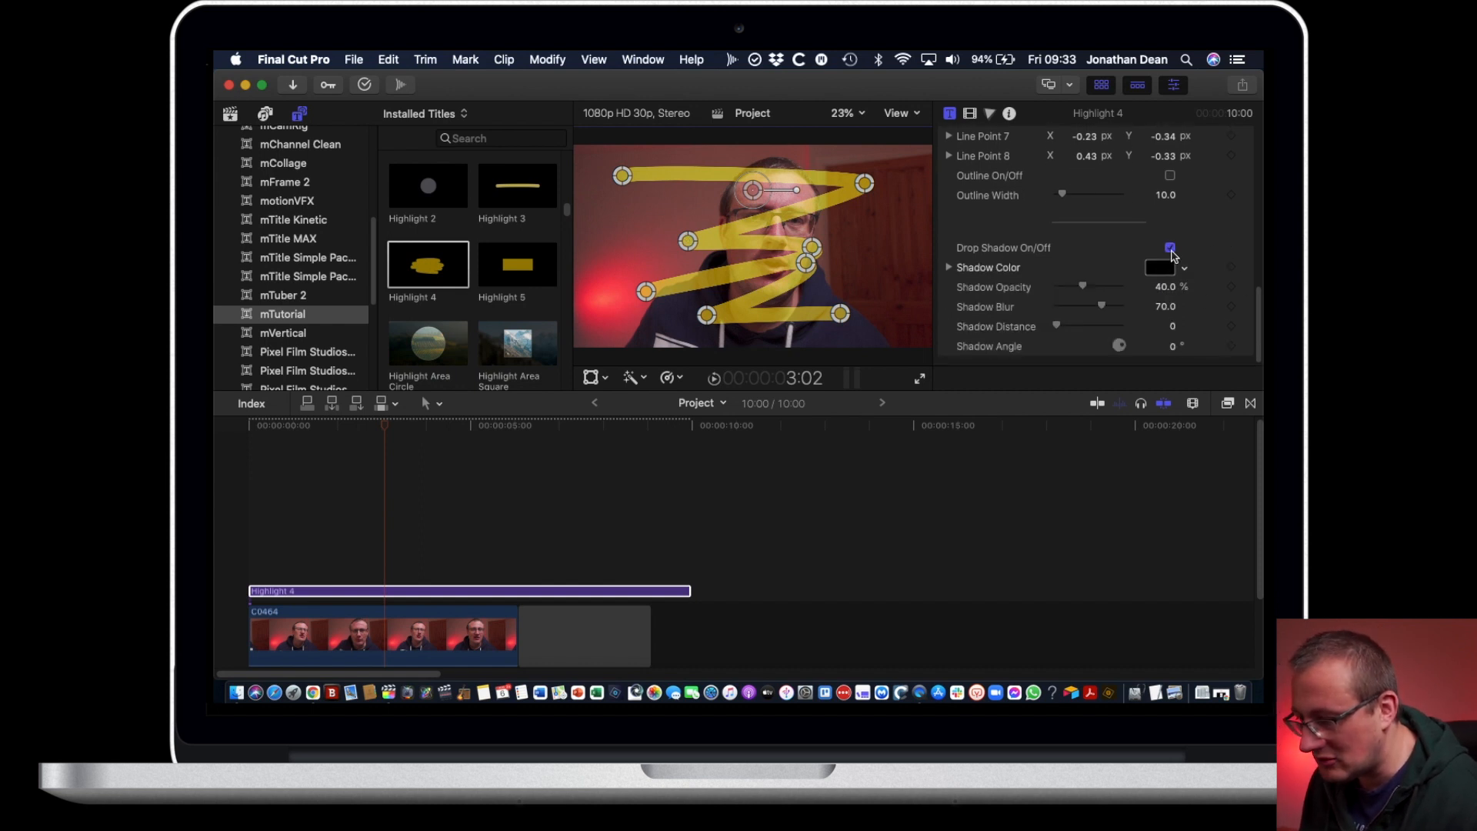
left_click(1170, 249)
left_click(1170, 249)
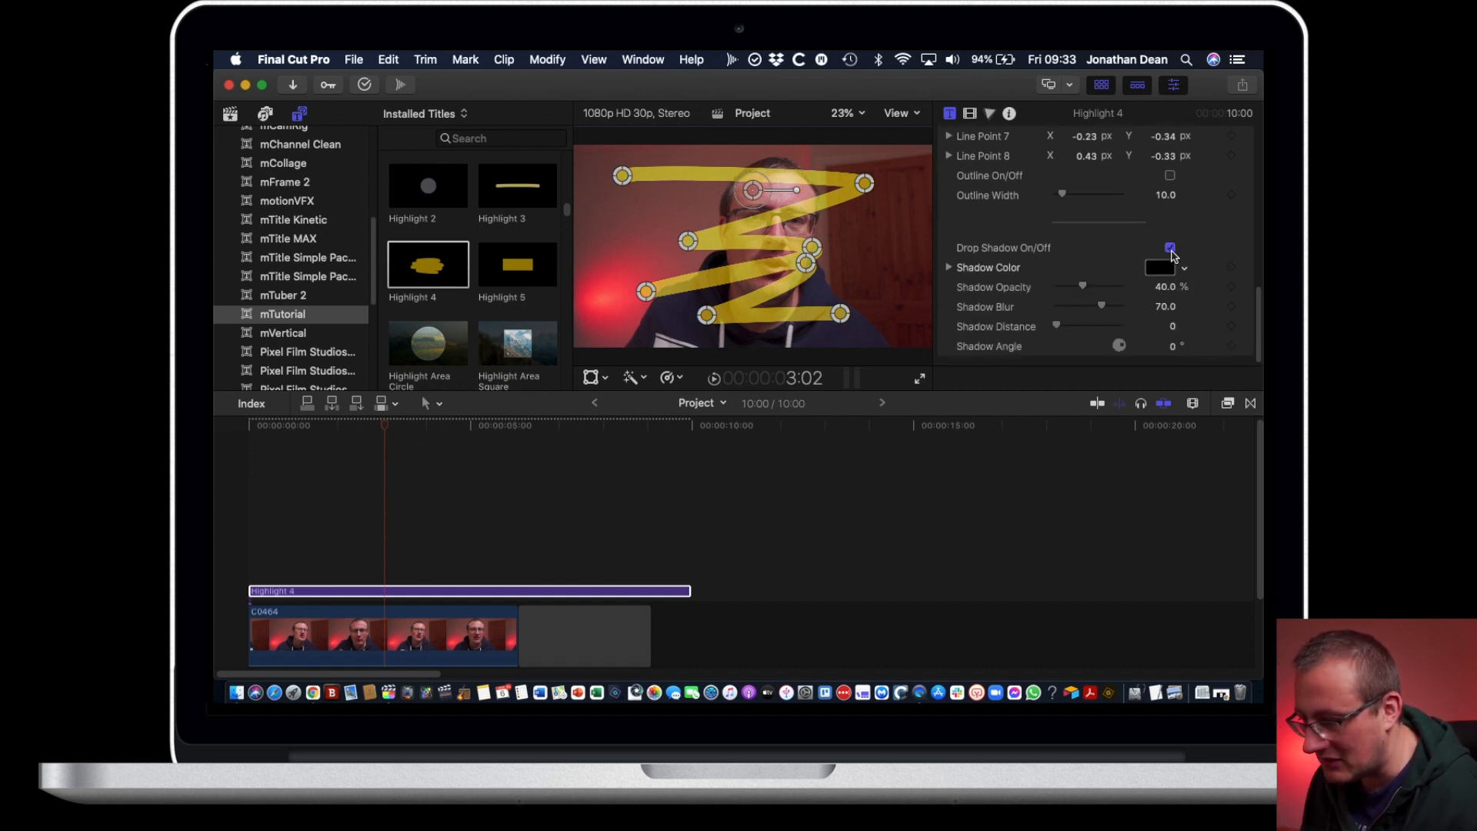
Step: Replace Highlight 4 with the Highlight 5 title above the start of the C0464 clip and preview it from the start
left_click(428, 591)
key("BackSpace")
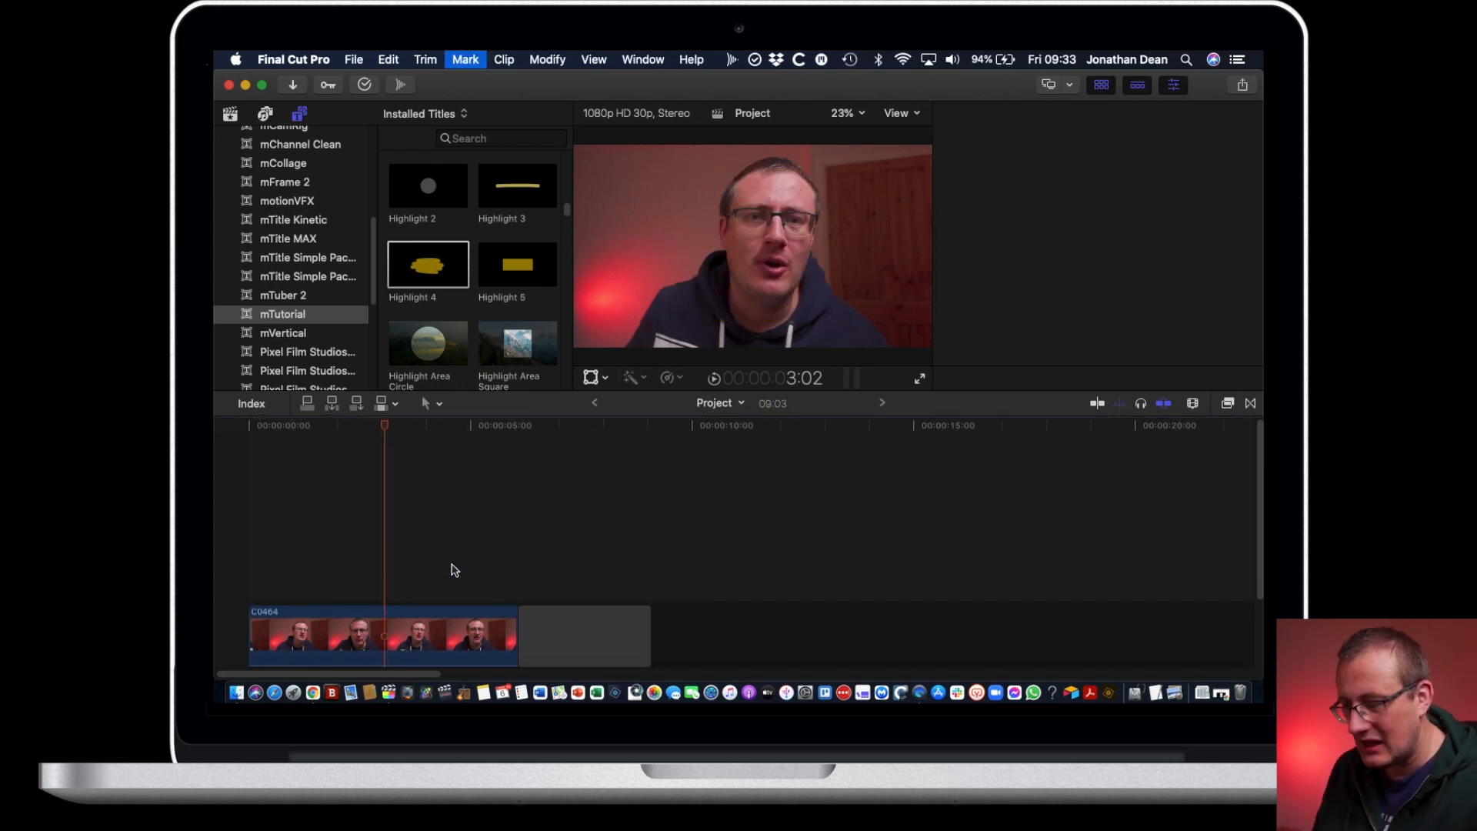
left_click_drag(531, 267, 224, 567)
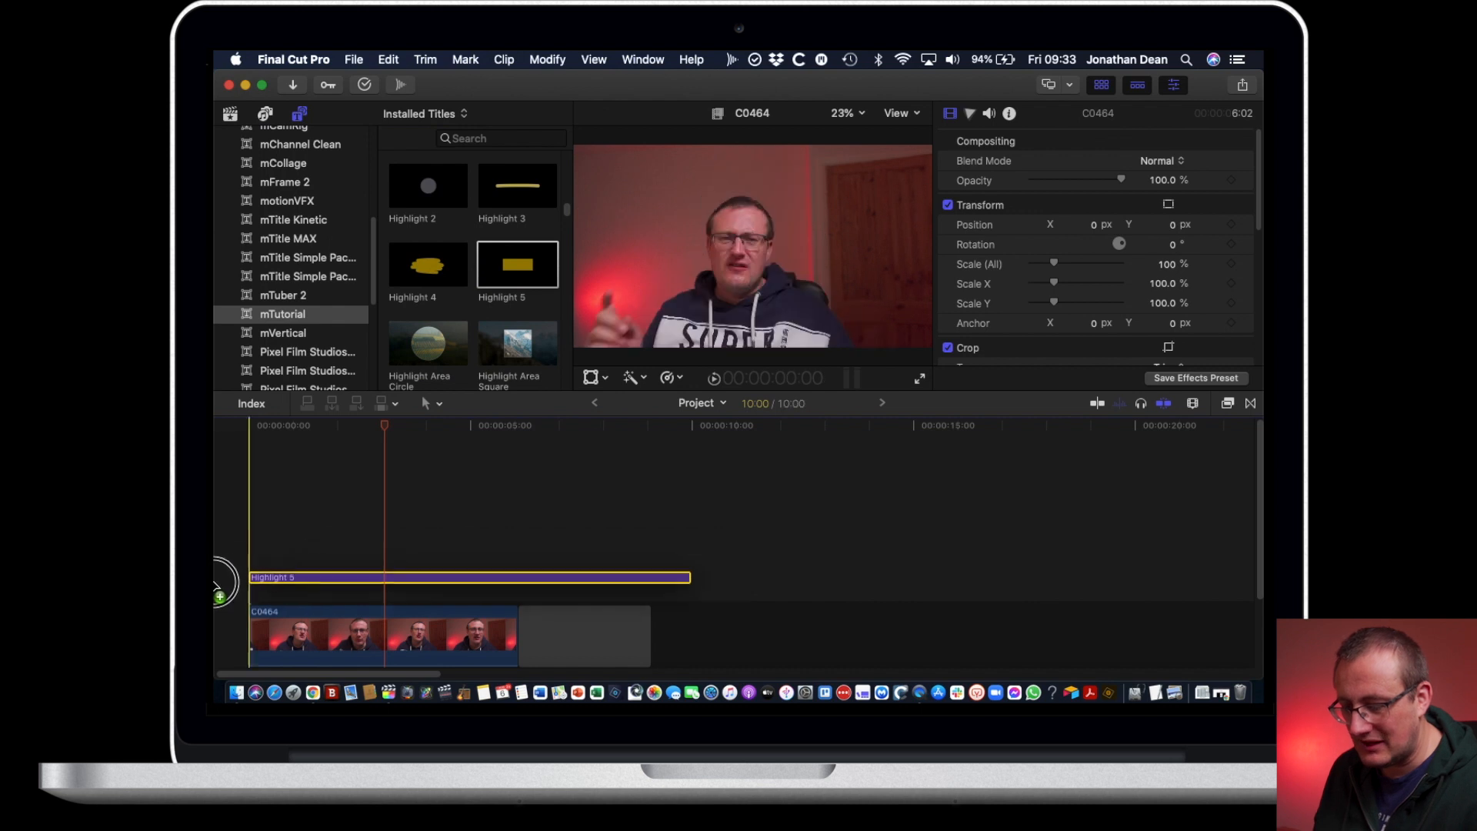
left_click_drag(284, 431, 223, 422)
key("space")
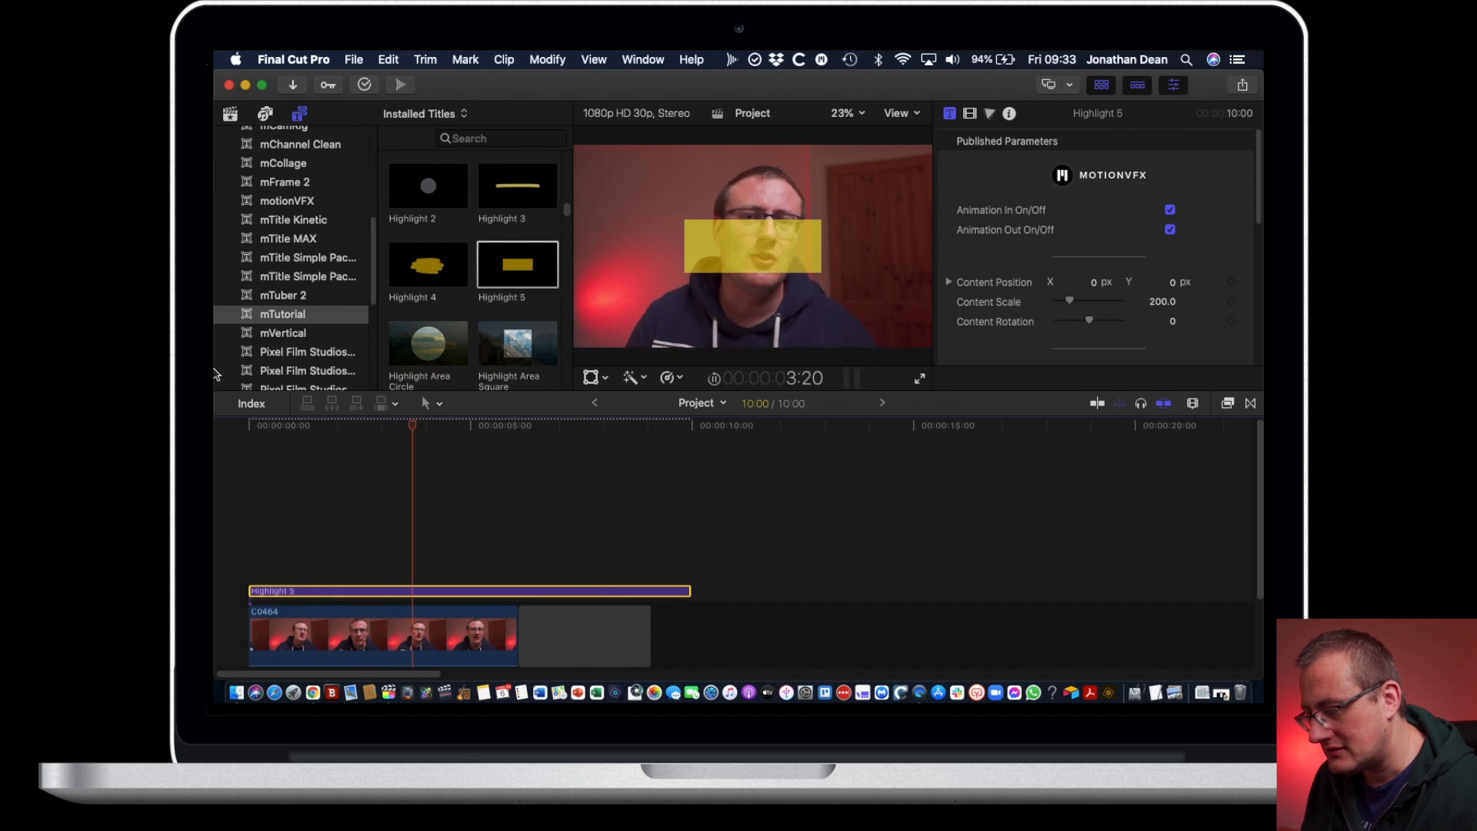
Step: Set Highlight 5's Rectangle Blend Mode to Overlay and enlarge the rectangle to a content scale of about 494
key("space")
scroll(1133, 299, "down", 5)
scroll(1132, 299, "down", 1)
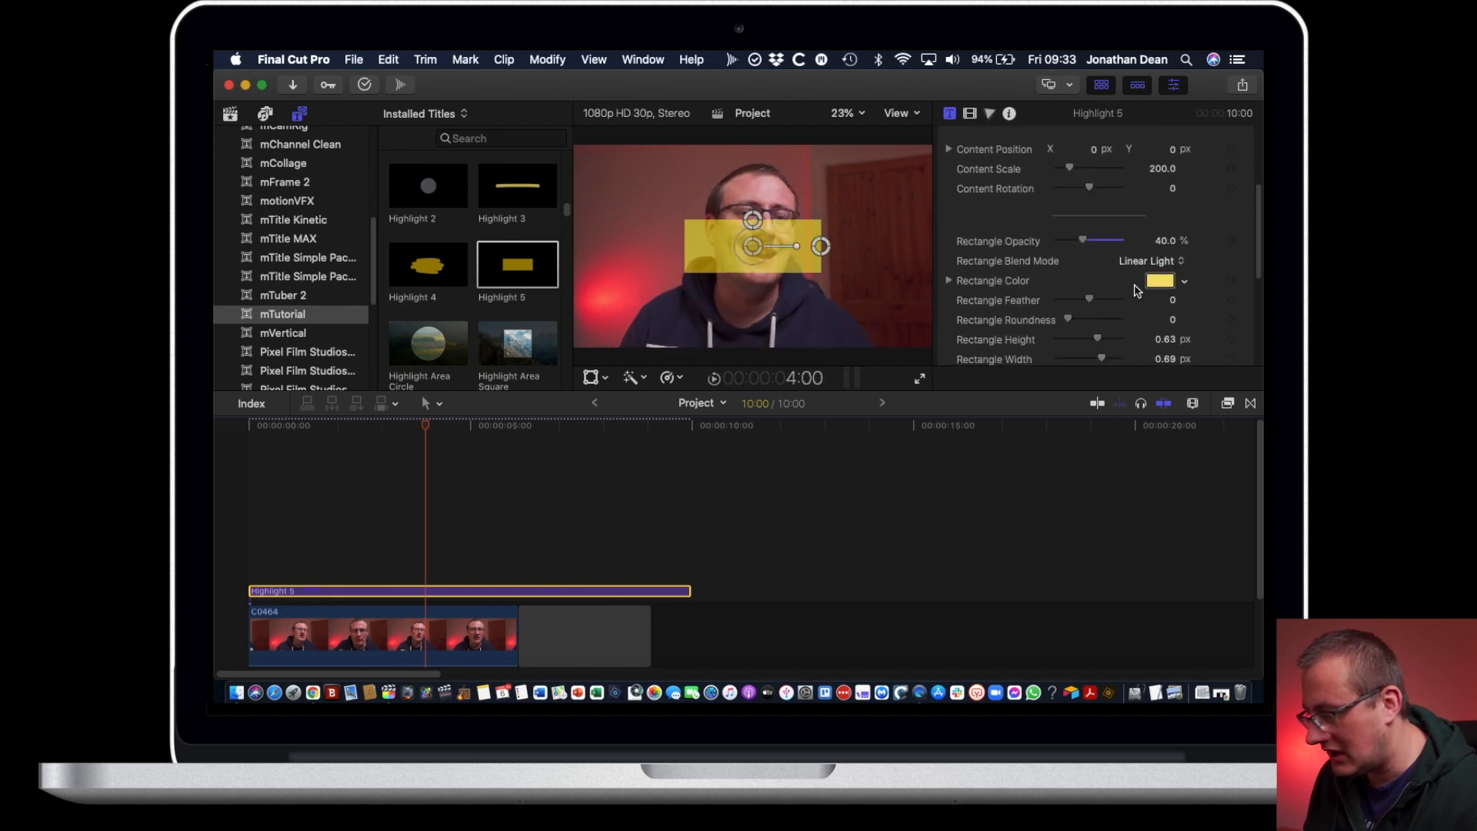
left_click(1147, 262)
left_click(1146, 276)
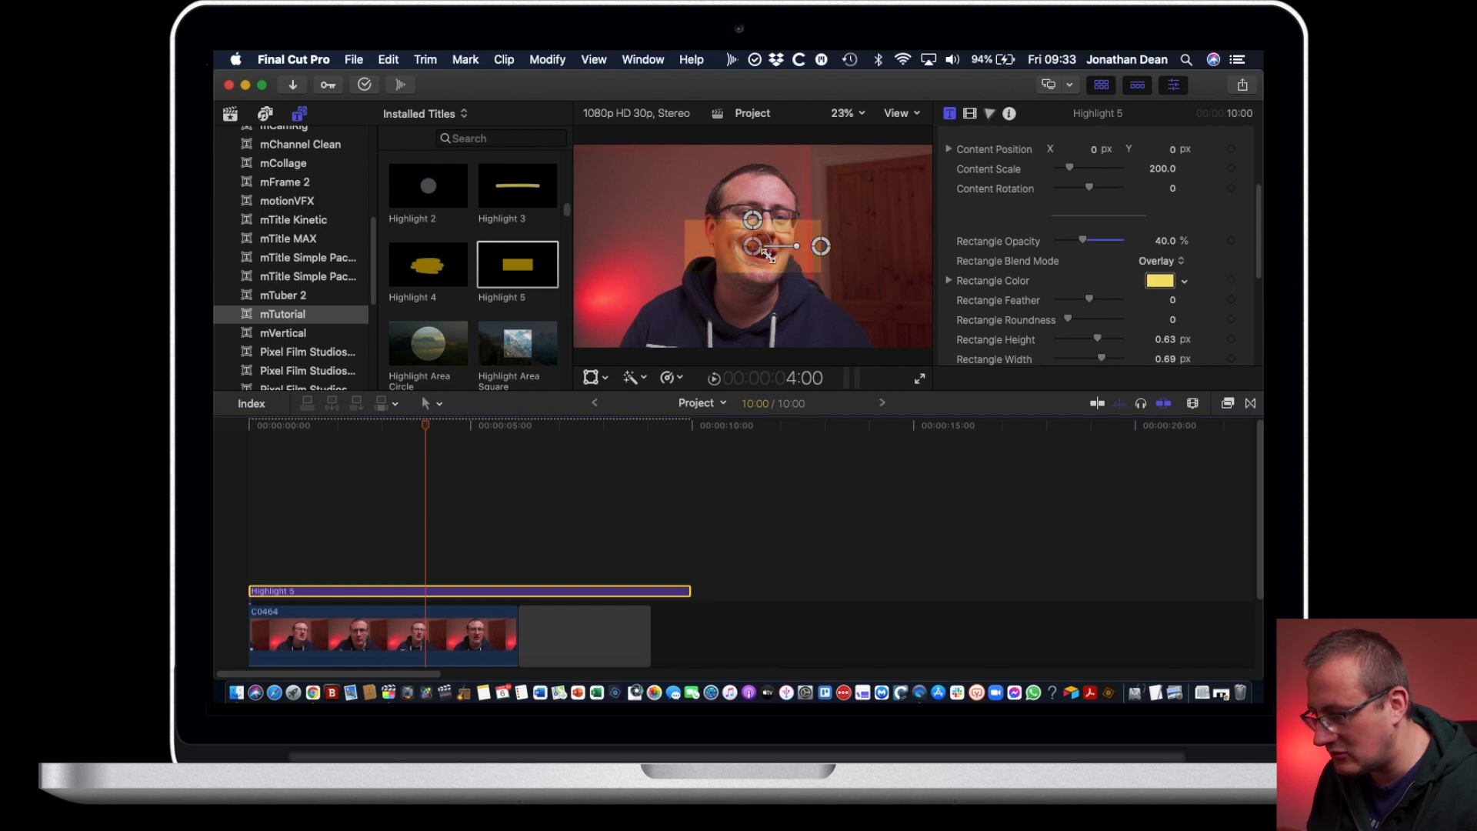
left_click_drag(767, 254, 791, 271)
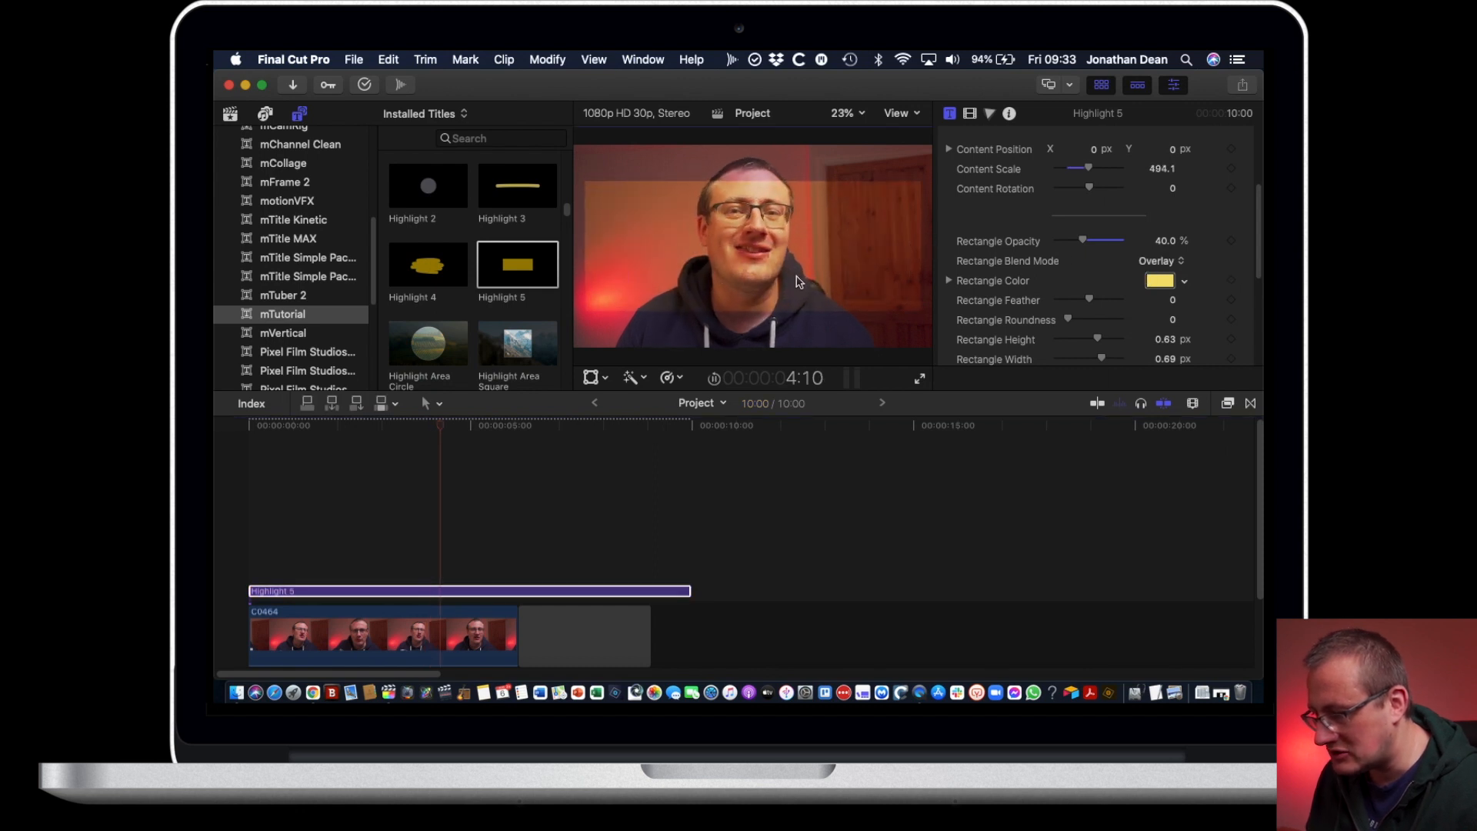
Step: Switch Highlight 5's Rectangle Blend Mode to Subtract and preview the title from the start of the timeline
left_click(1170, 265)
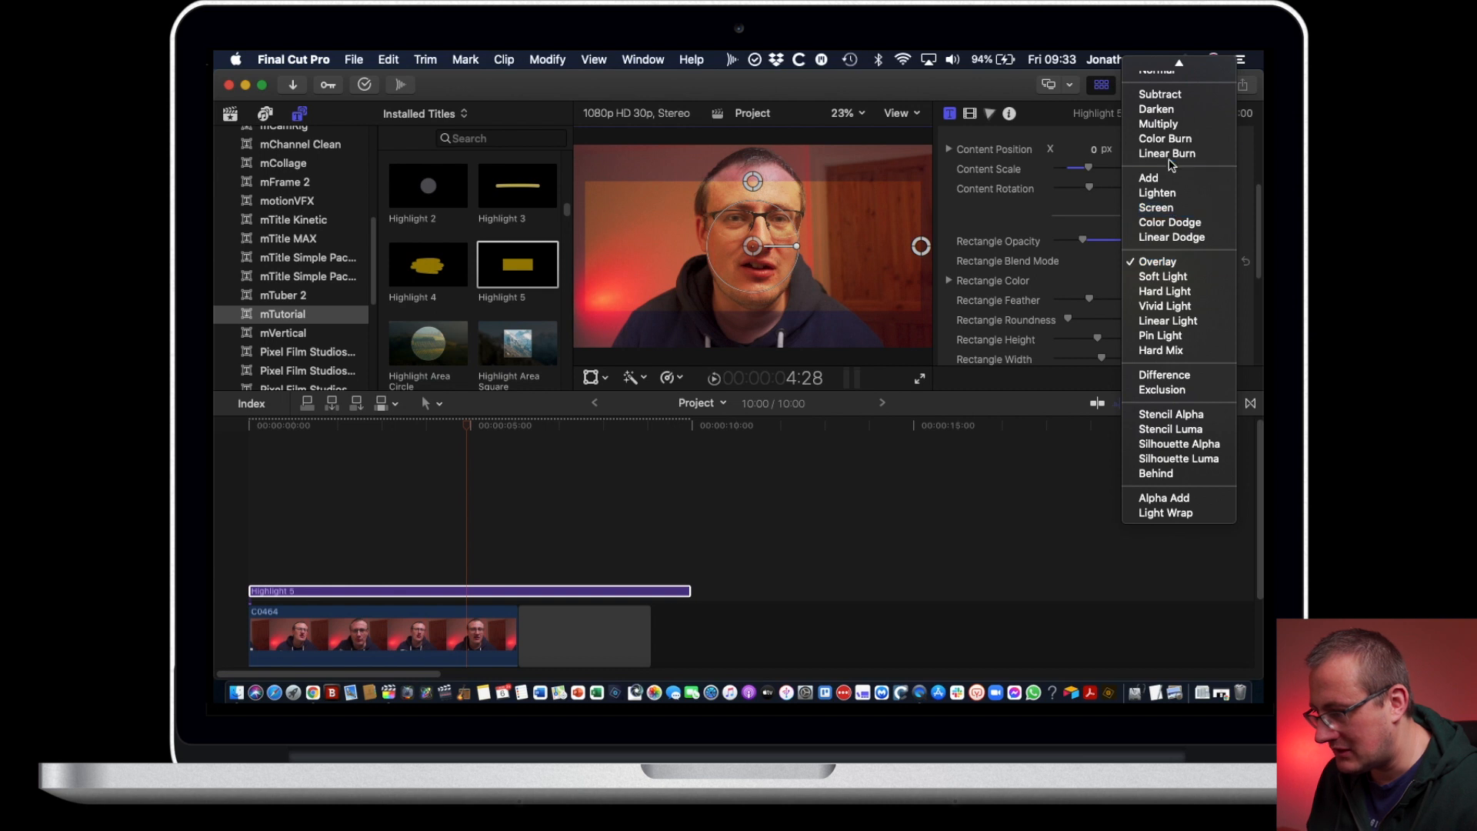
left_click(1161, 93)
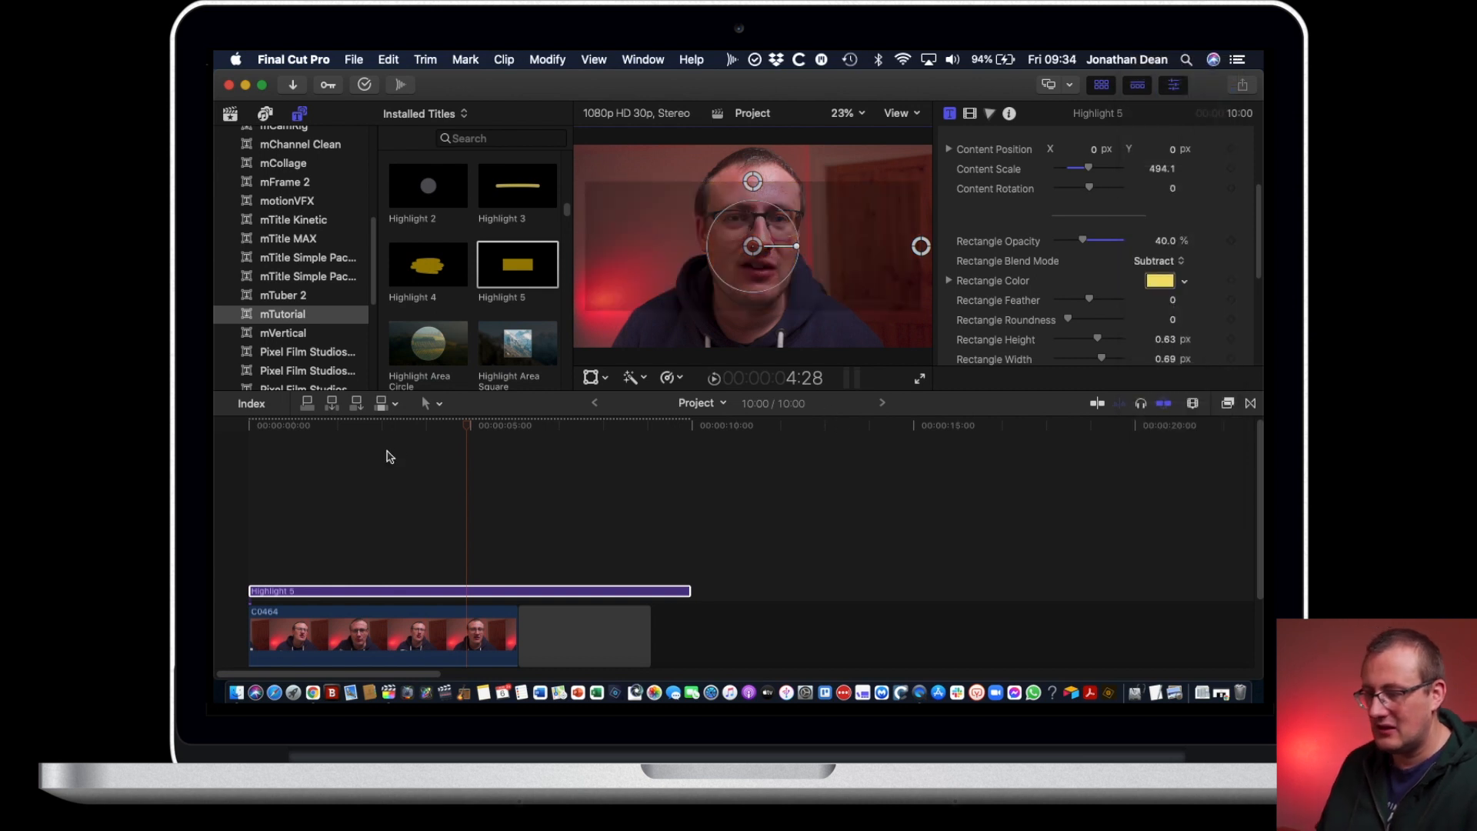
left_click_drag(466, 426, 217, 413)
key("space")
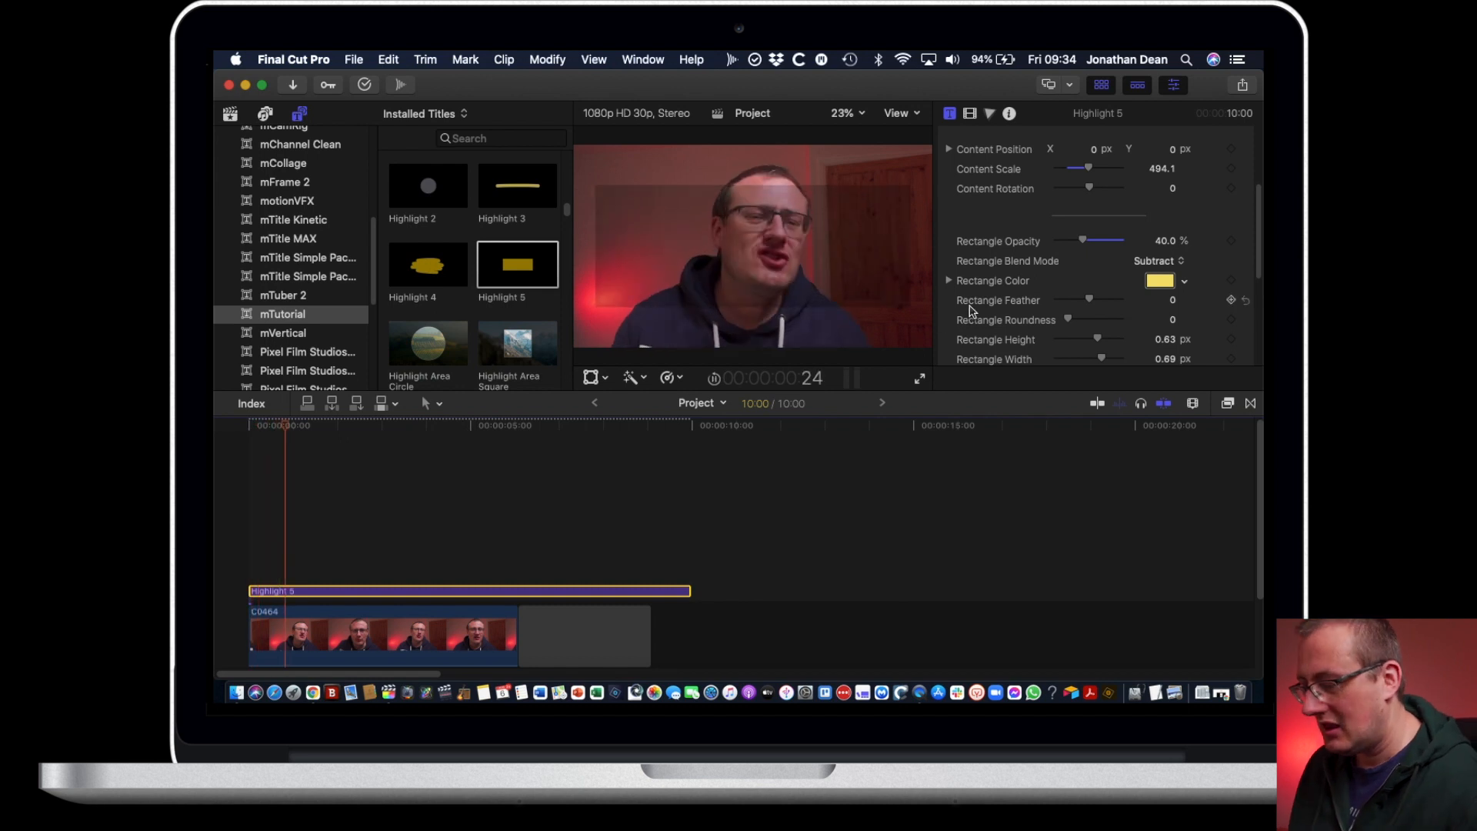
scroll(970, 307, "down", 5)
scroll(961, 305, "up", 2)
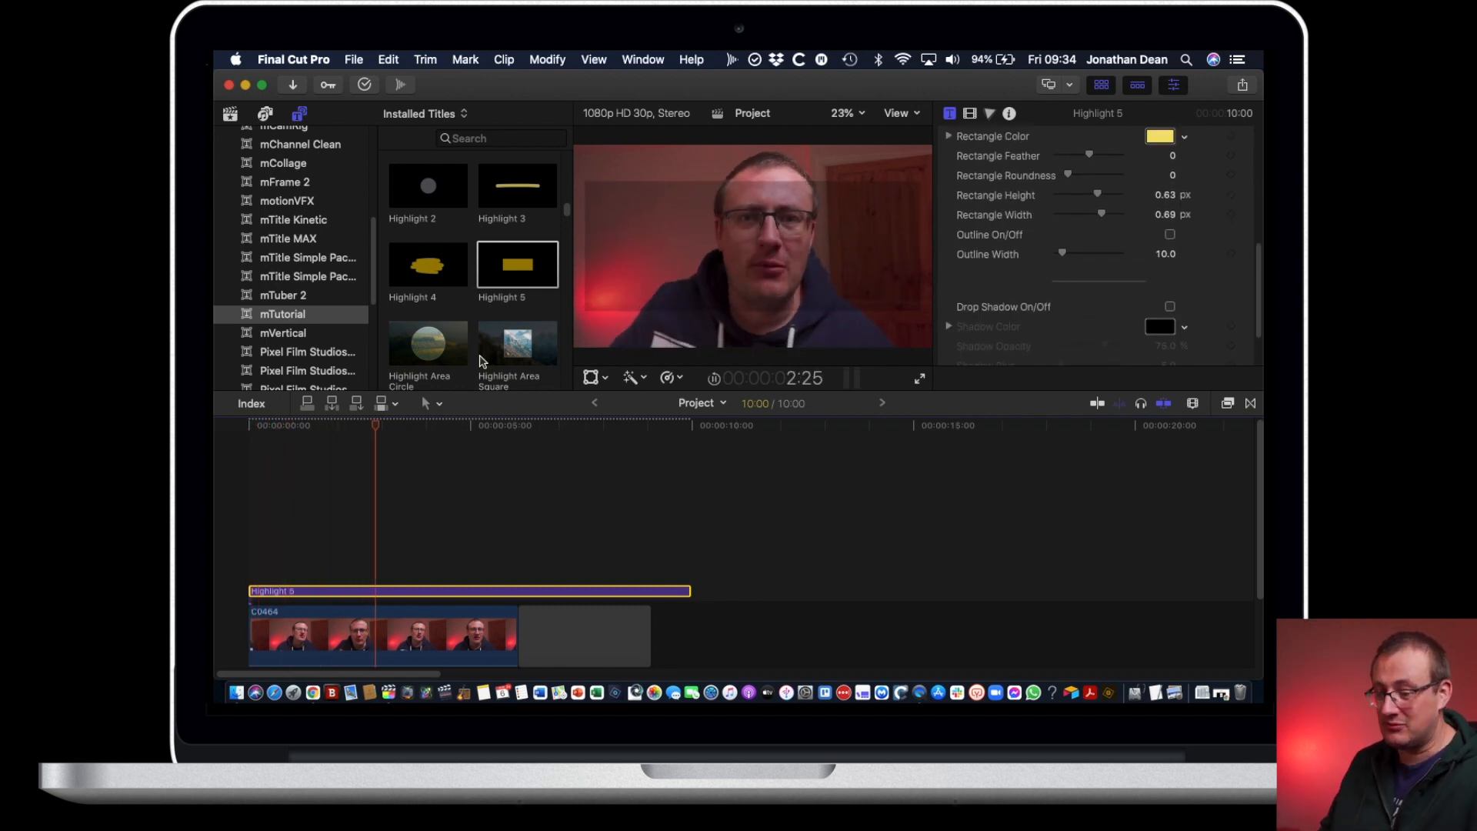
key("space")
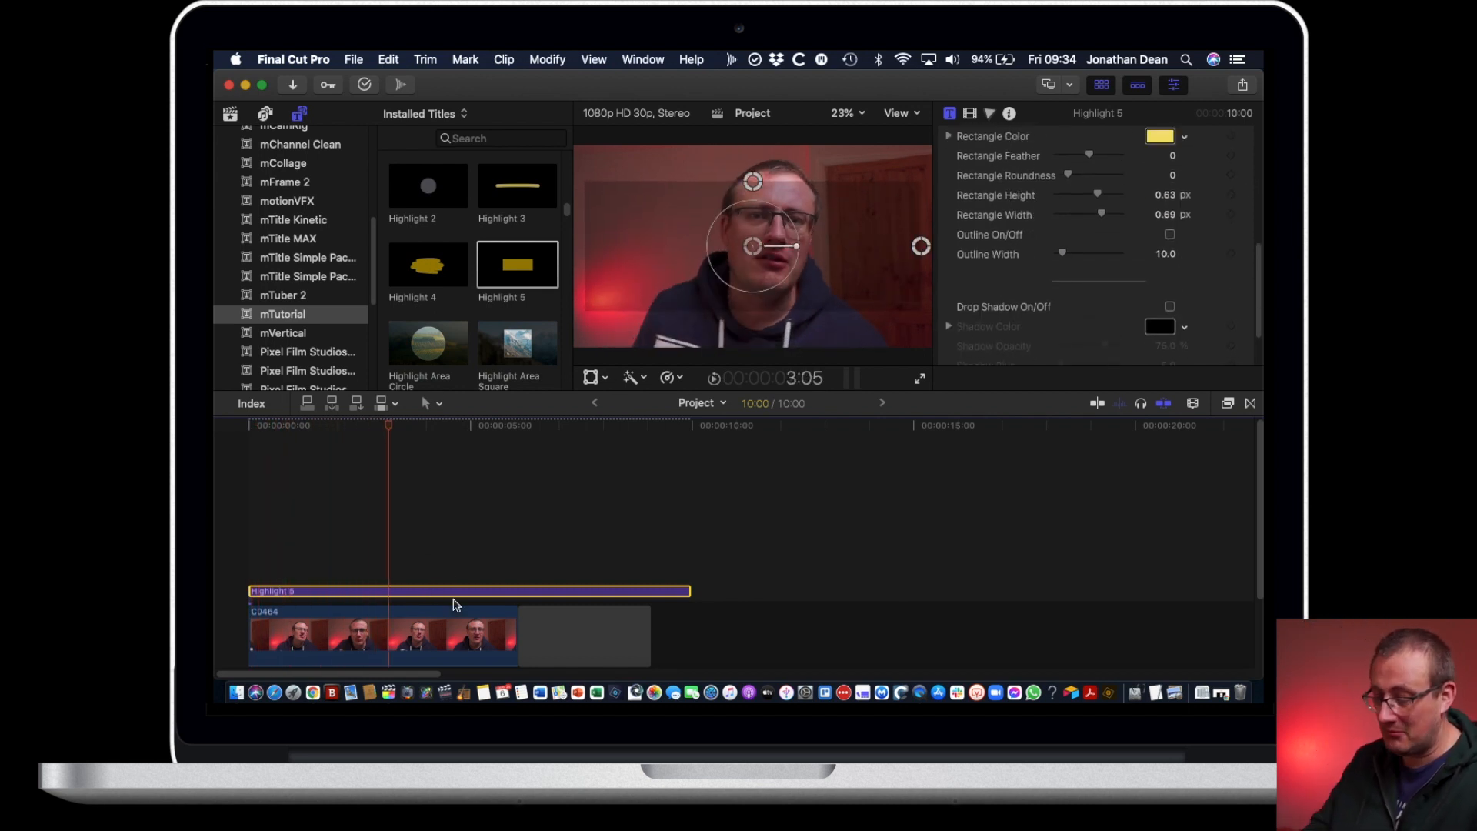
Step: Replace Highlight 5 with the Highlight Area Circle title above the start of the C0464 clip
key("Delete")
left_click(439, 350)
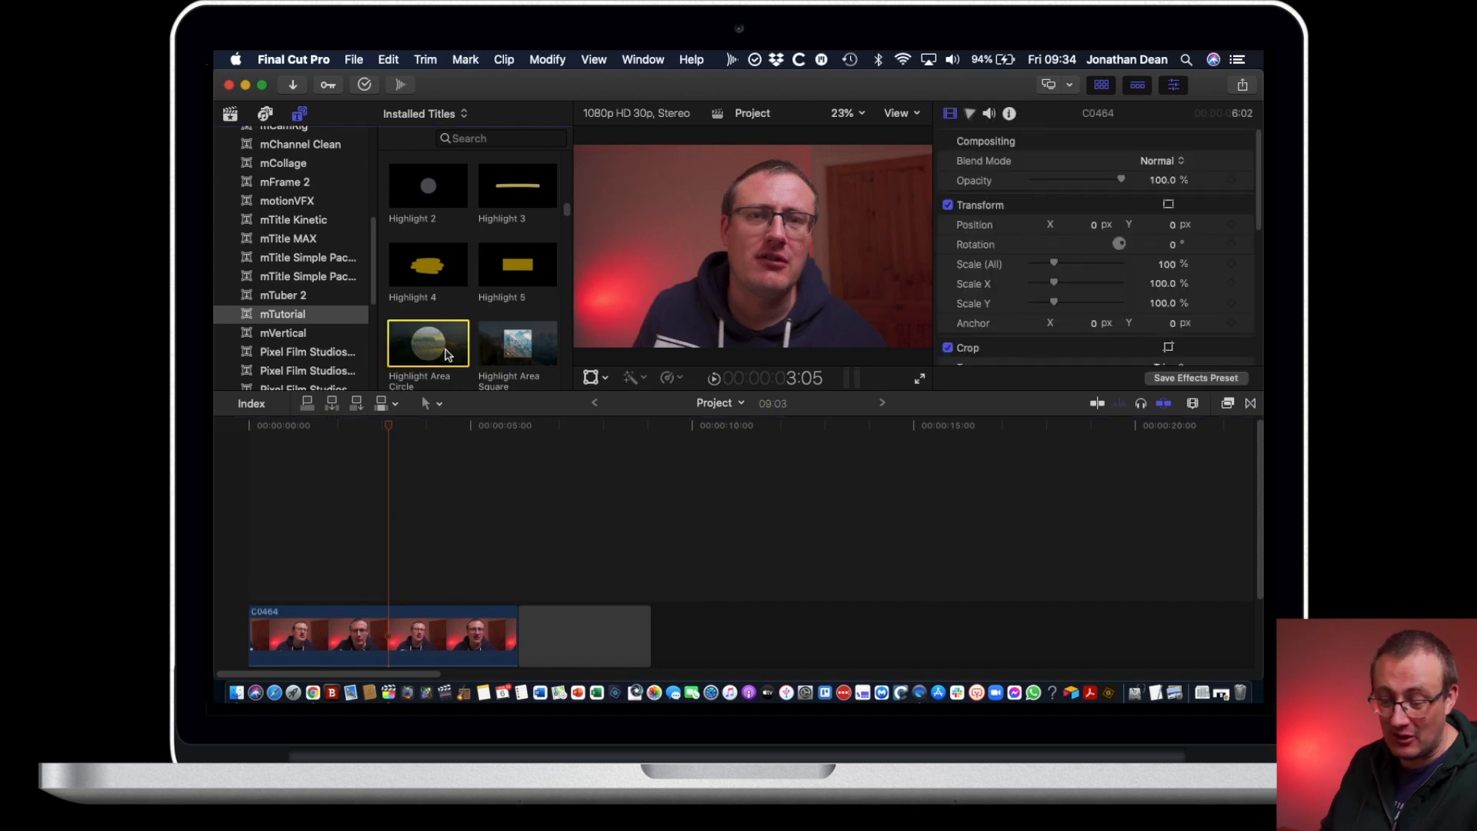
left_click(369, 465)
left_click_drag(369, 466, 231, 564)
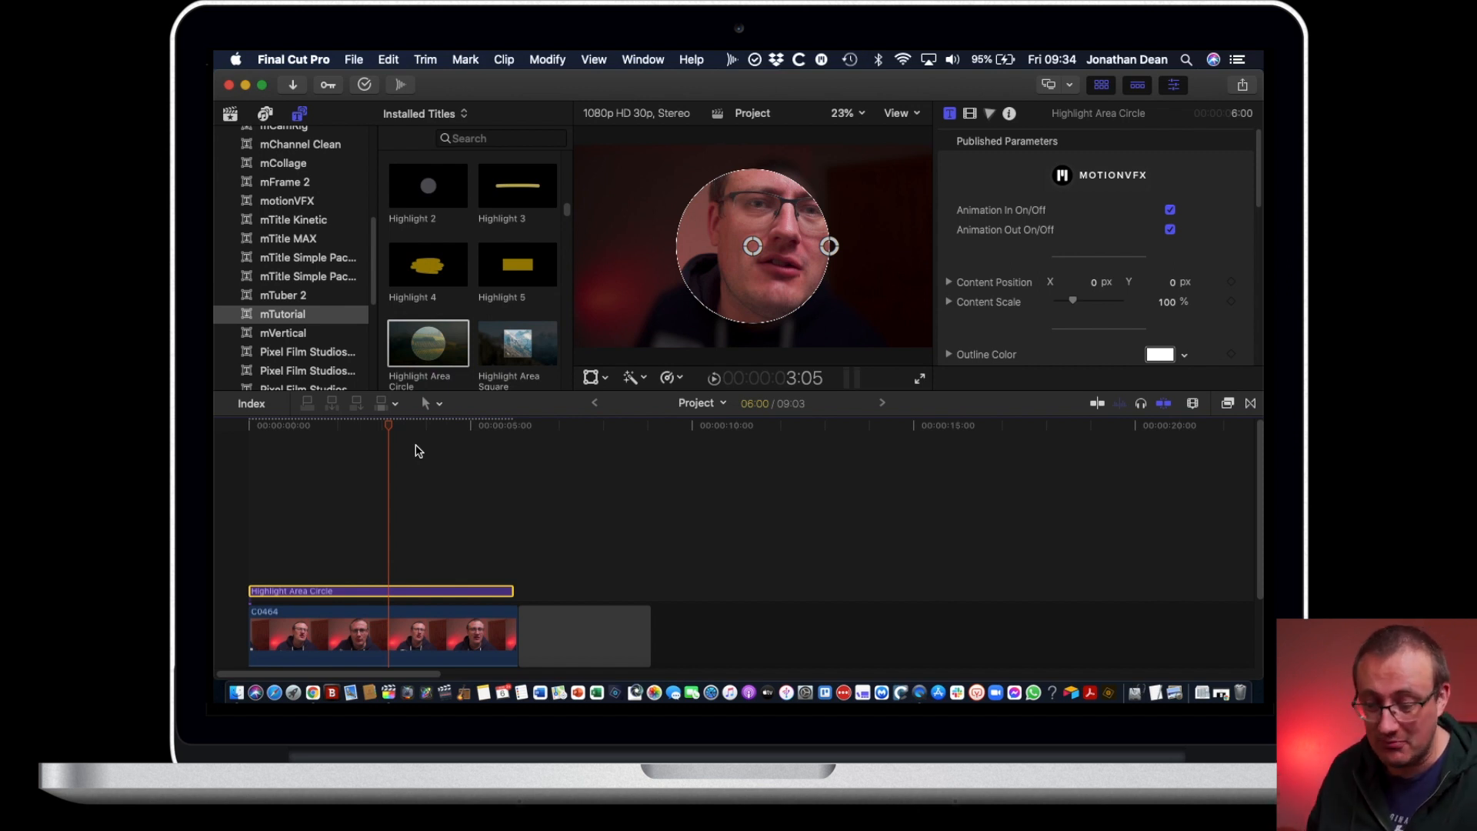
Step: Preview Highlight Area Circle from the start of the timeline and examine its outline, fill and black screen parameters
left_click(247, 435)
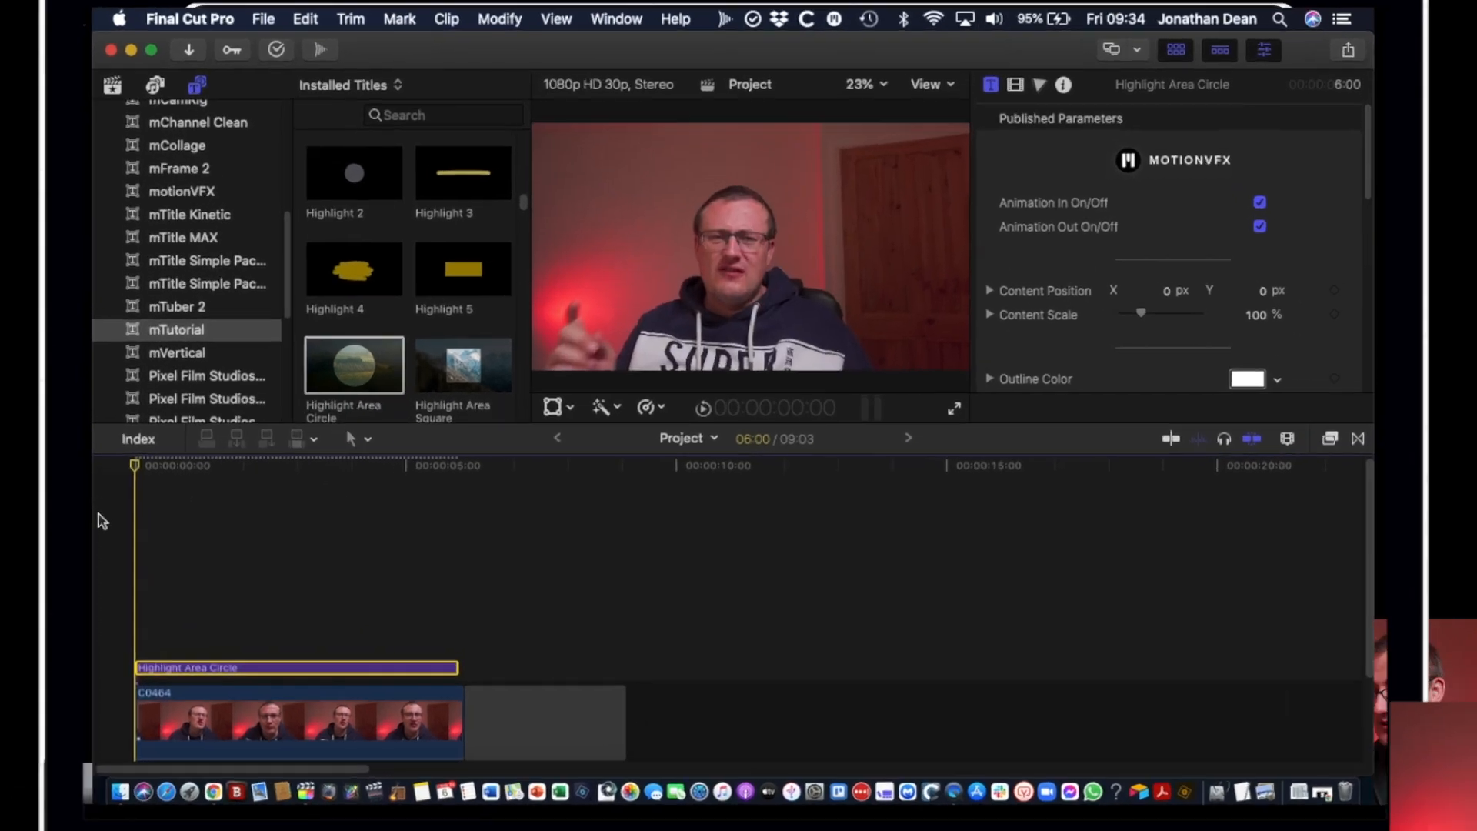
key("space")
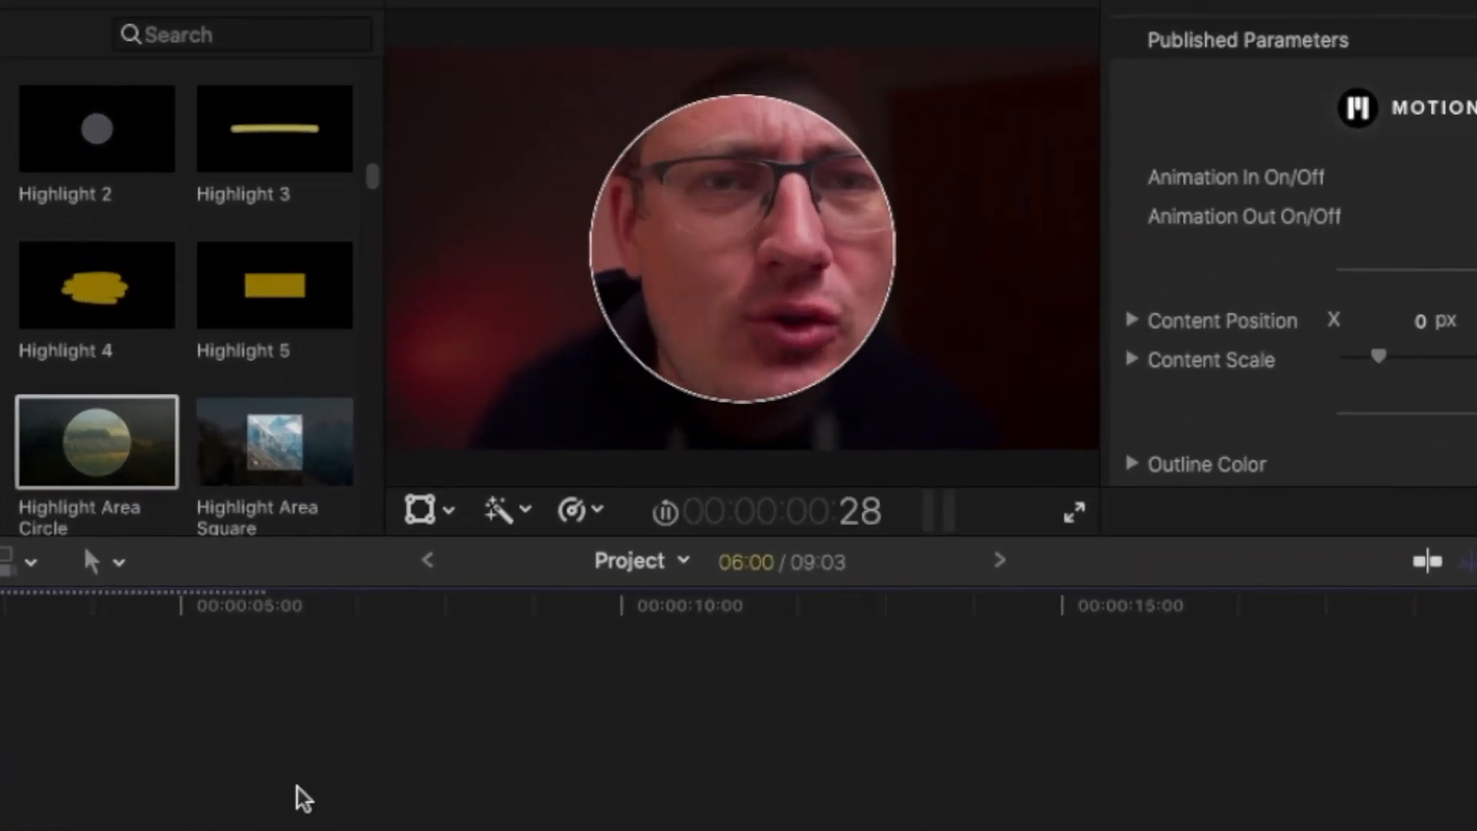
key("space")
key("space")
key("Home")
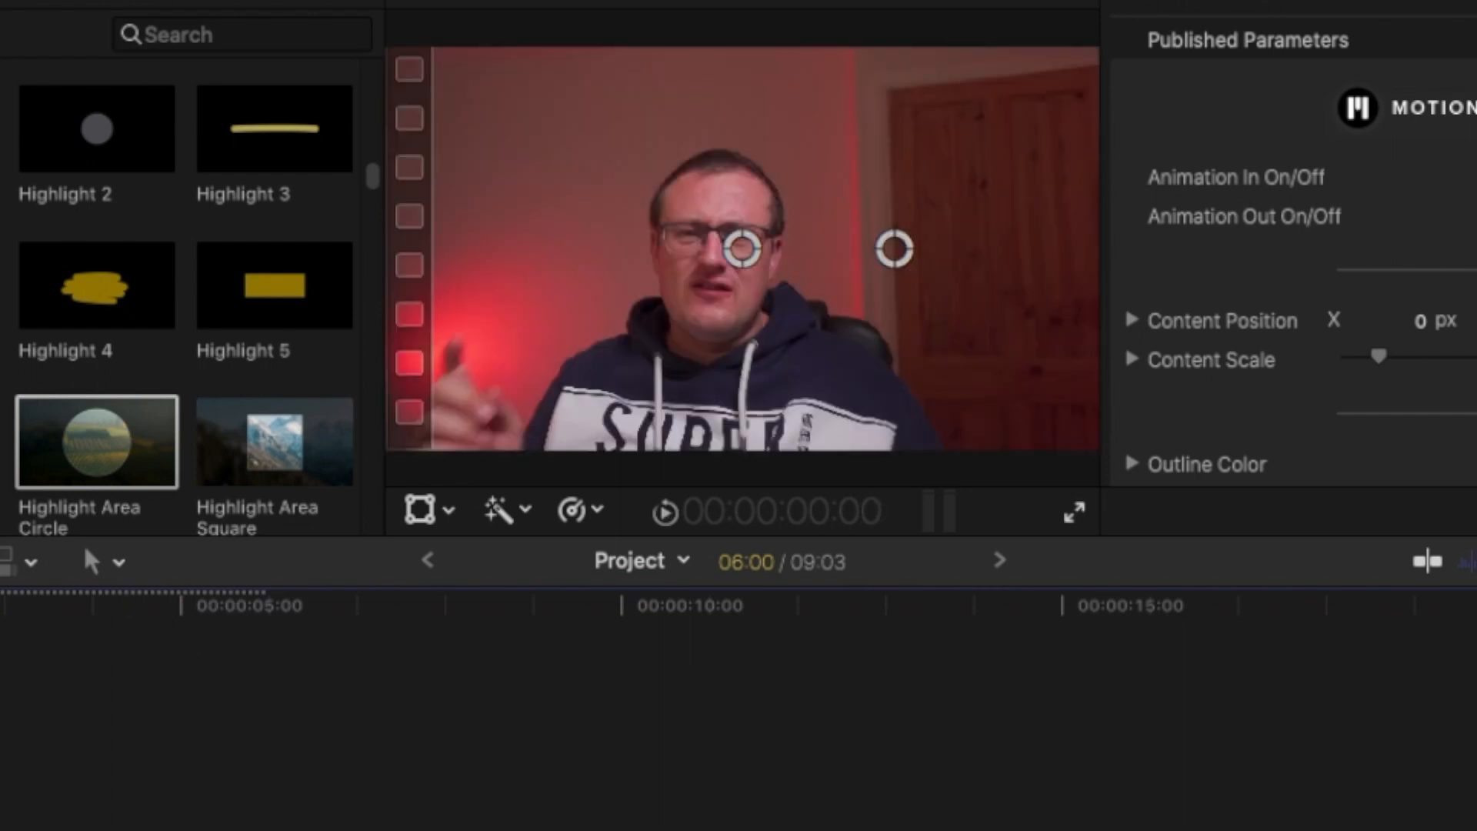
key("space")
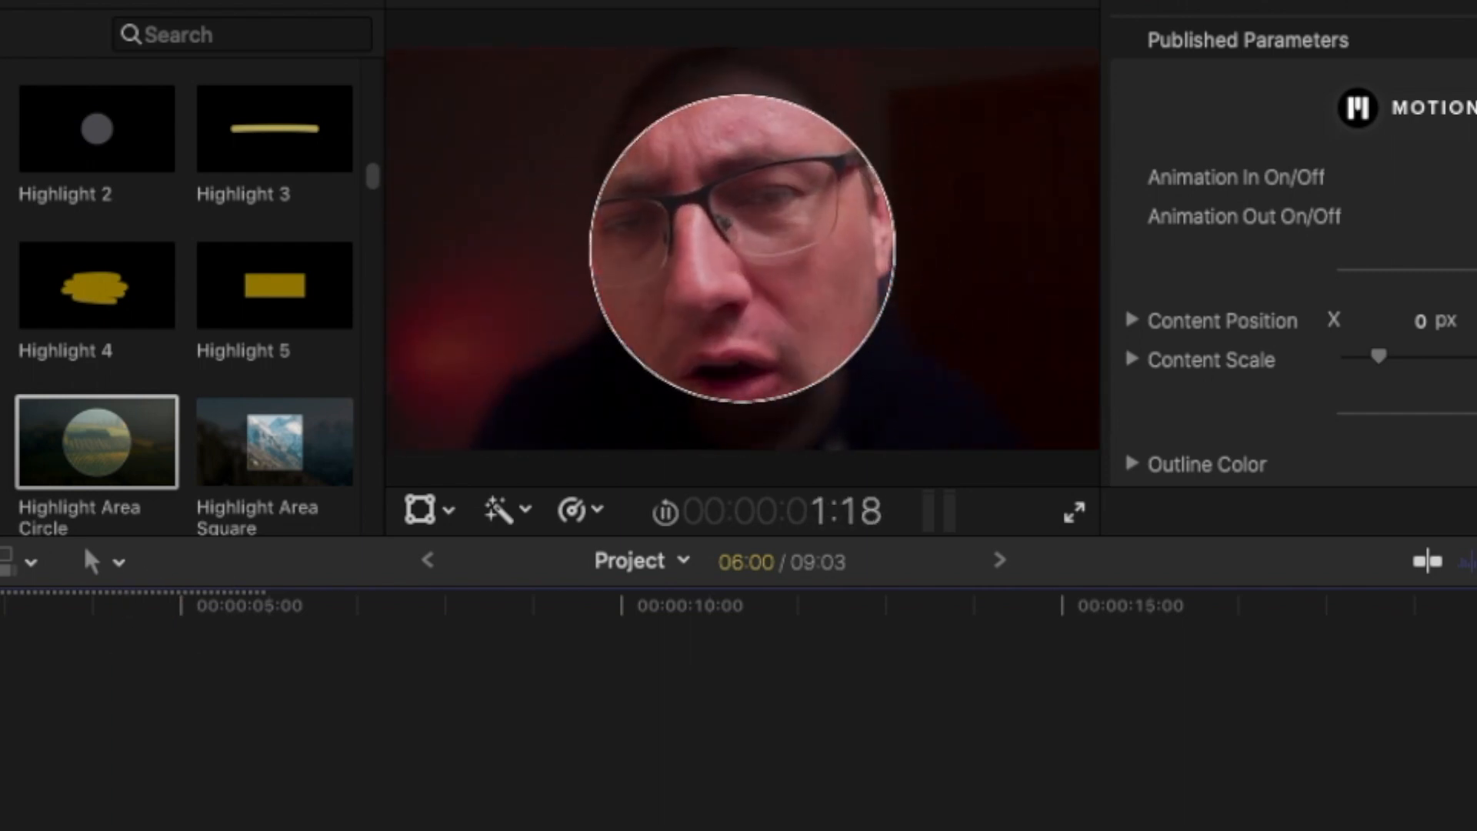
key("space")
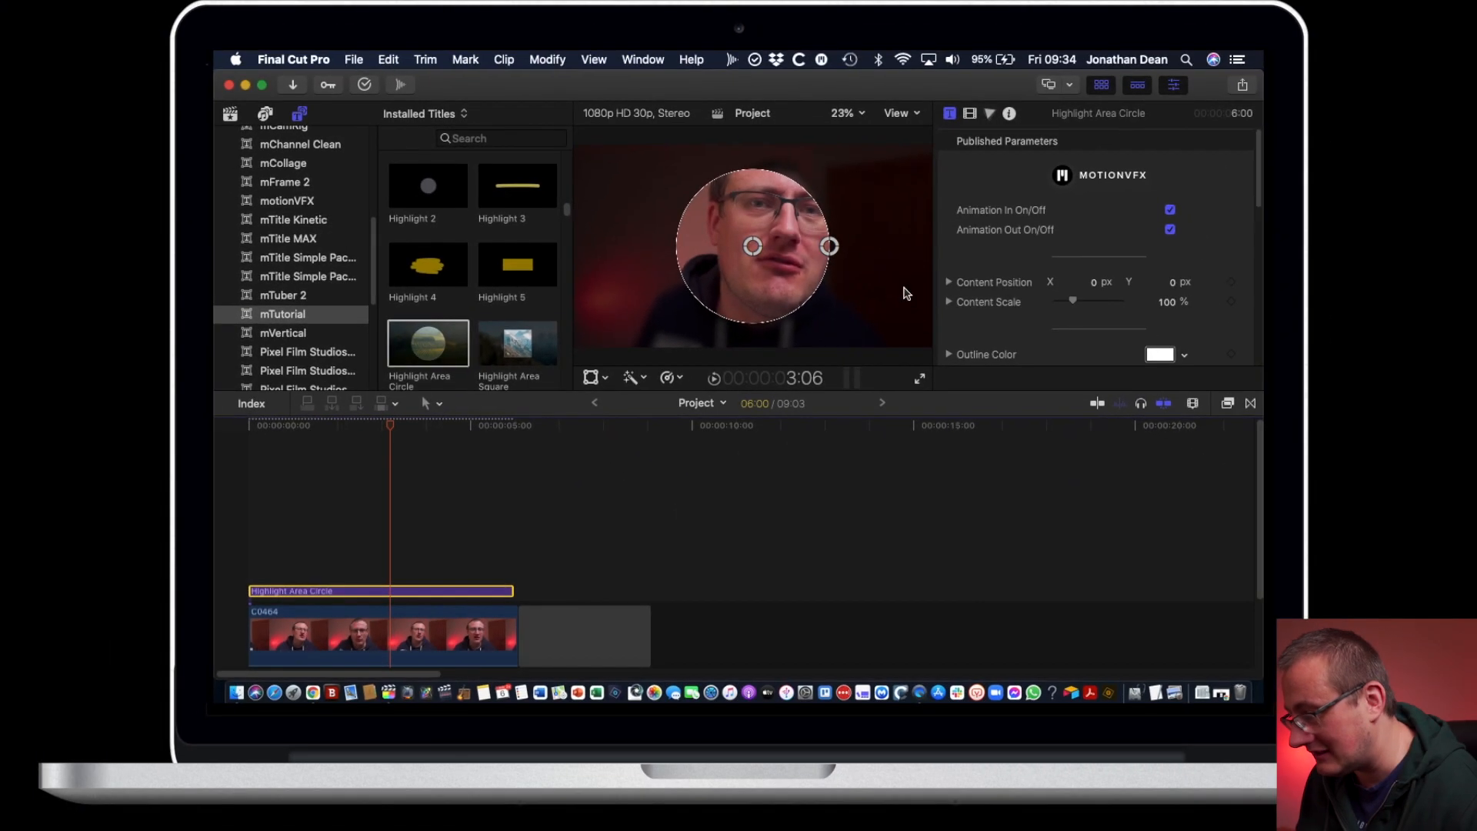
scroll(1150, 290, "down", 3)
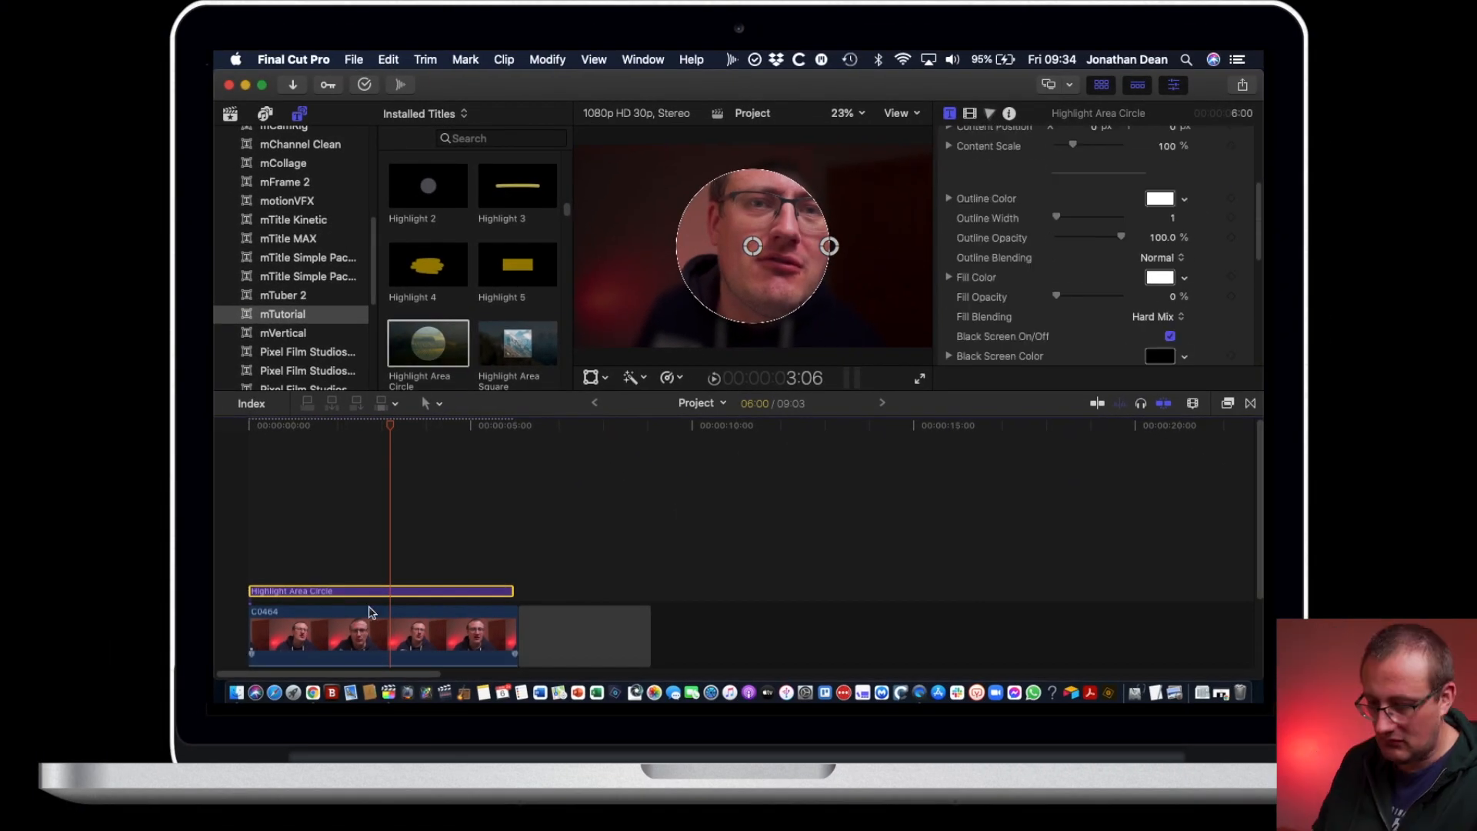
Step: Replace Highlight Area Circle with the Highlight Area Square title above the start of C0464 and play it from the start
key("Delete")
left_click_drag(517, 346, 227, 578)
left_click_drag(395, 427, 247, 429)
key("space")
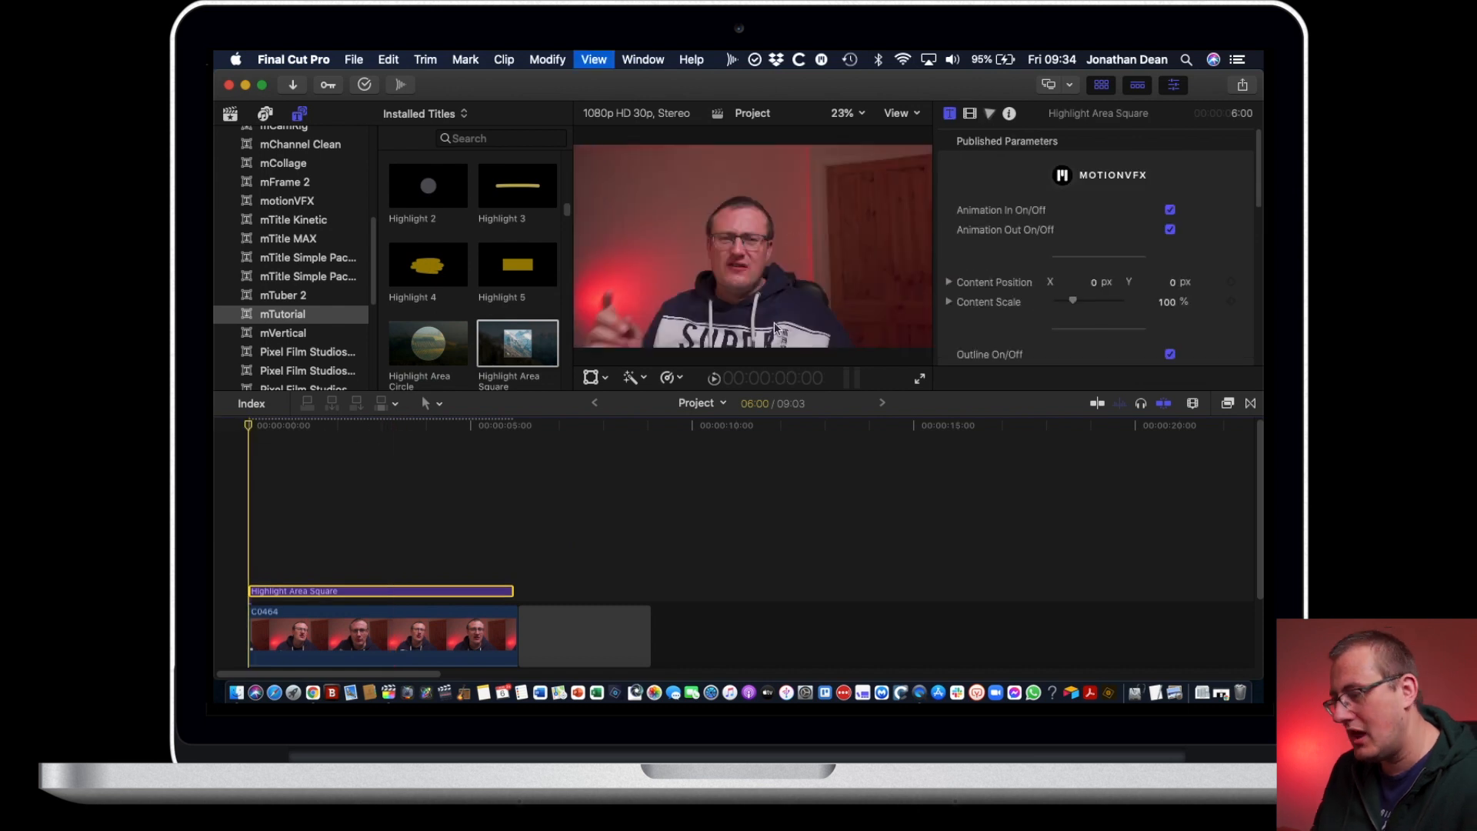
Step: Change Highlight Area Square's Shadow Color to a dark blue and preview the title from the start
scroll(1107, 225, "down", 2)
scroll(1108, 227, "down", 10)
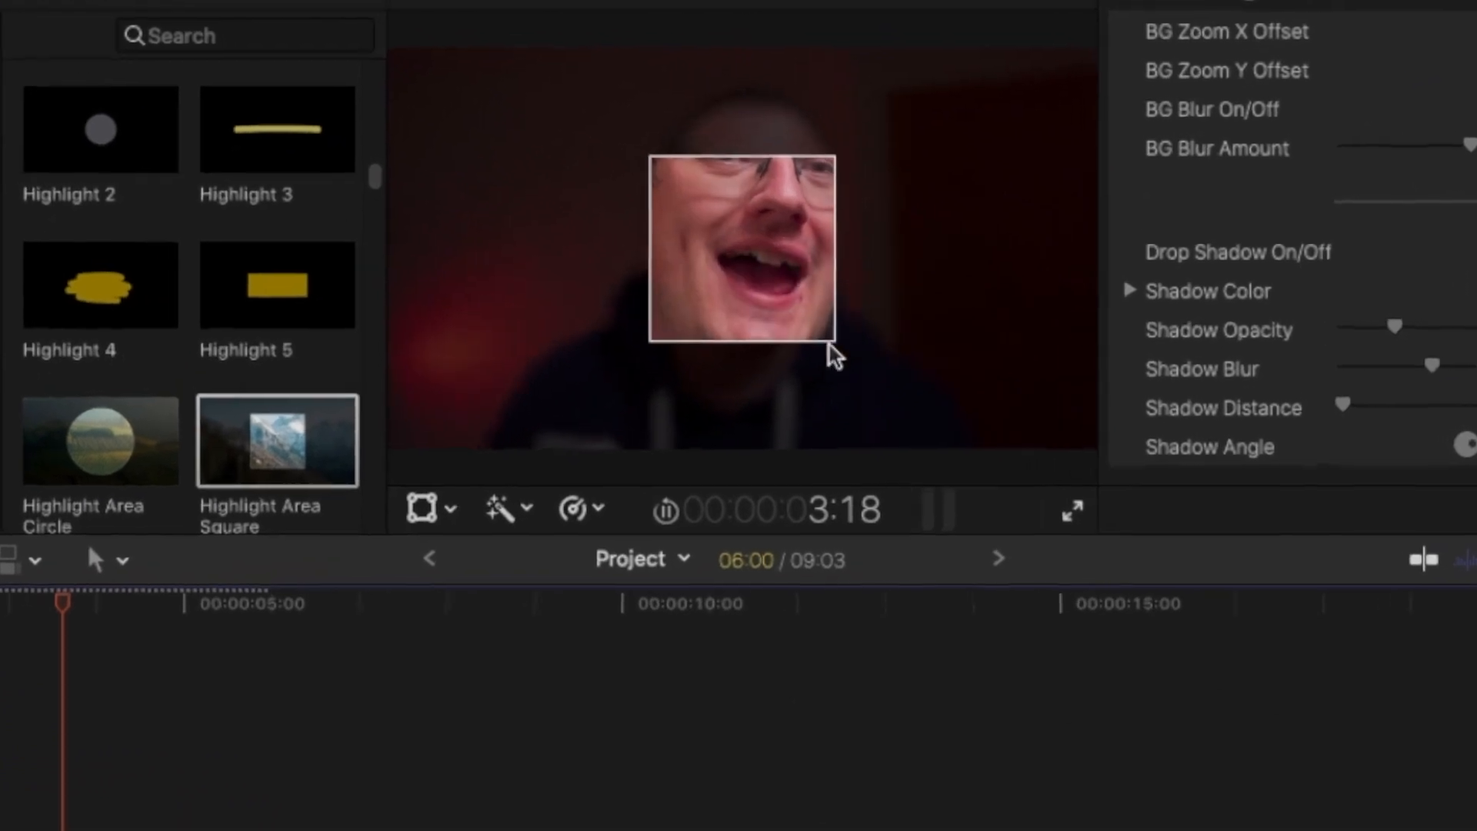
key("space")
left_click(1397, 282)
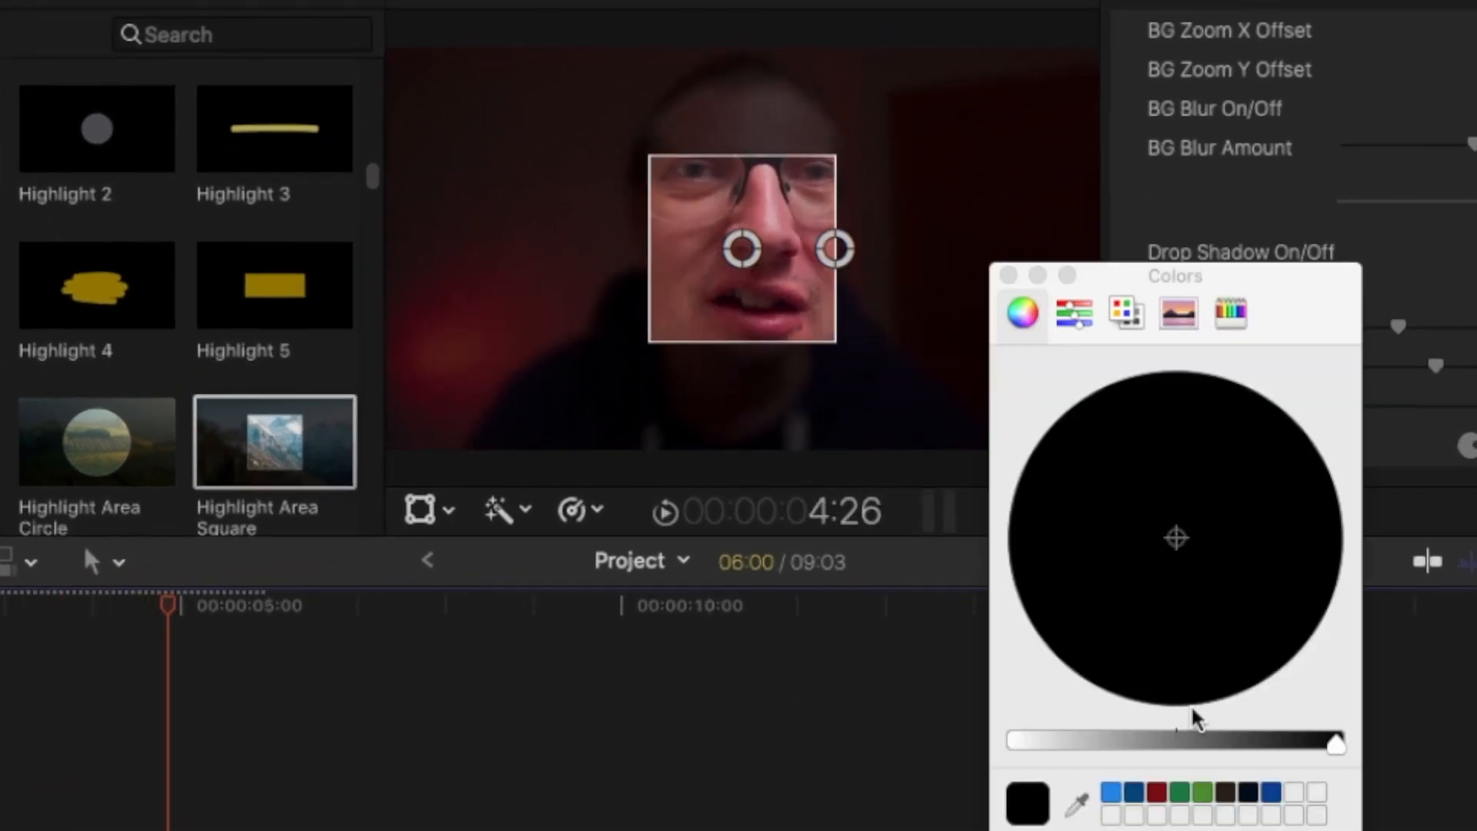
left_click(1131, 793)
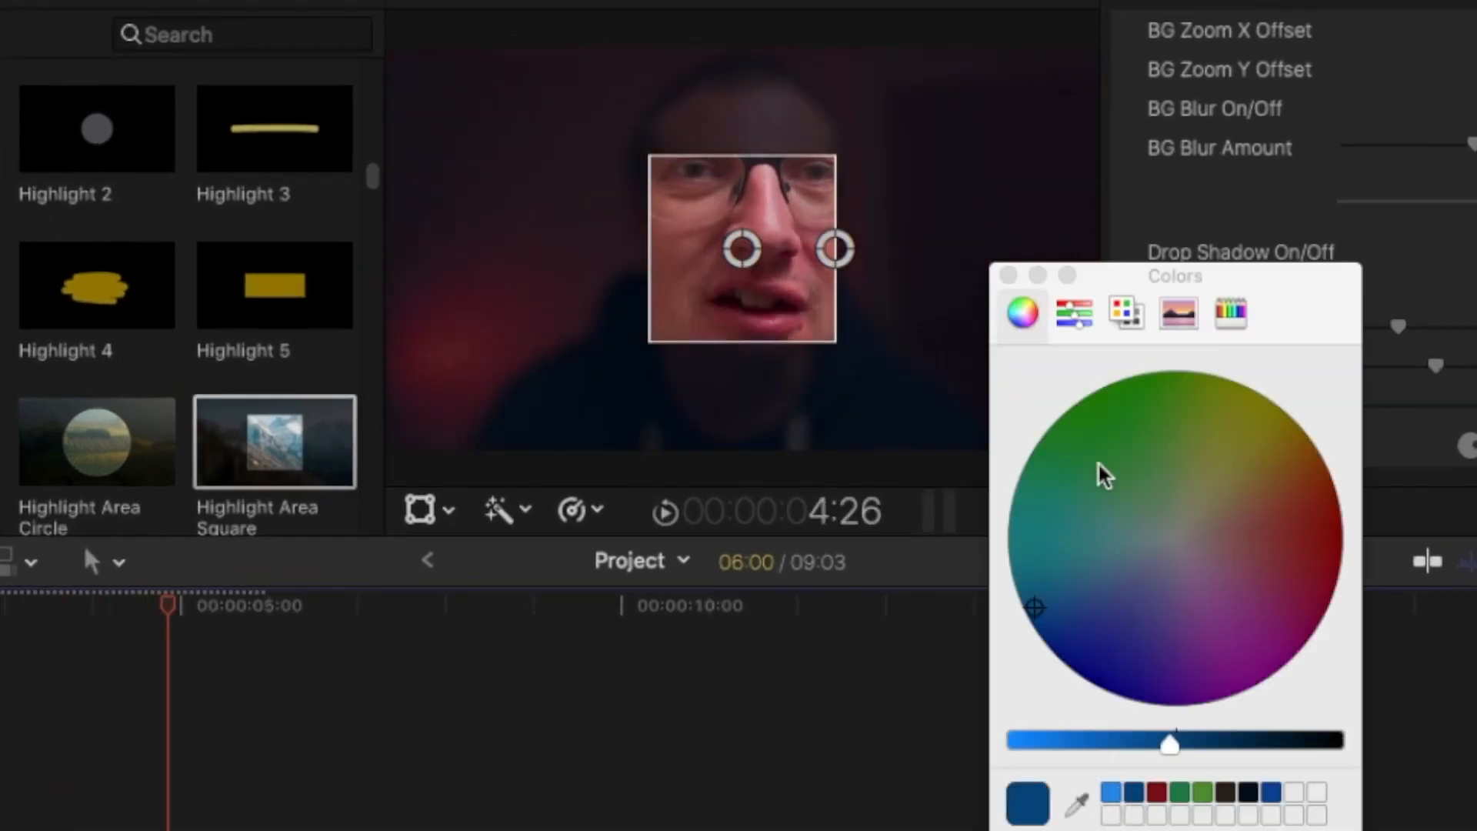
left_click_drag(1162, 754, 1247, 746)
left_click(1010, 275)
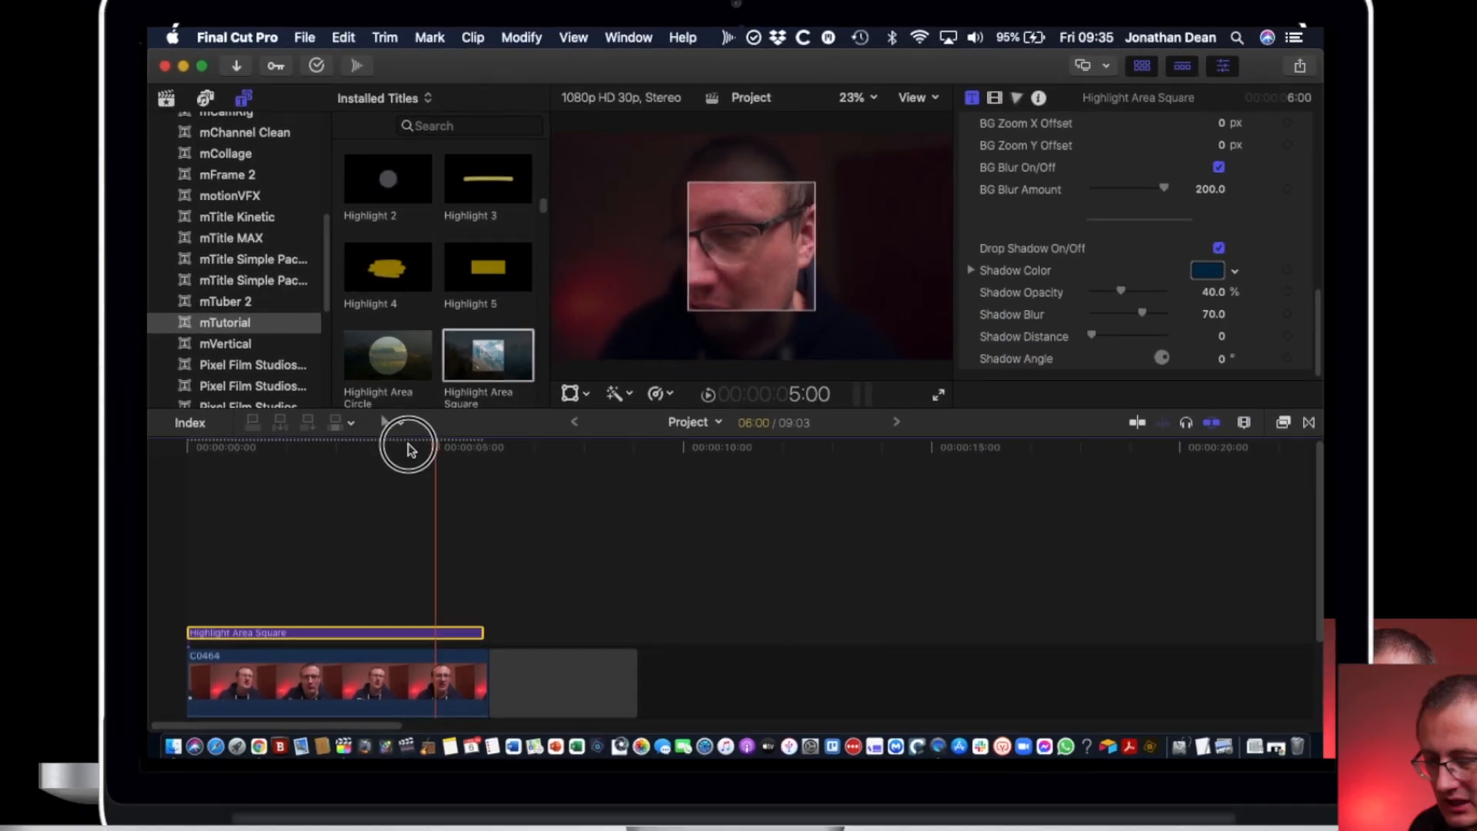
left_click_drag(408, 445, 150, 449)
key("space")
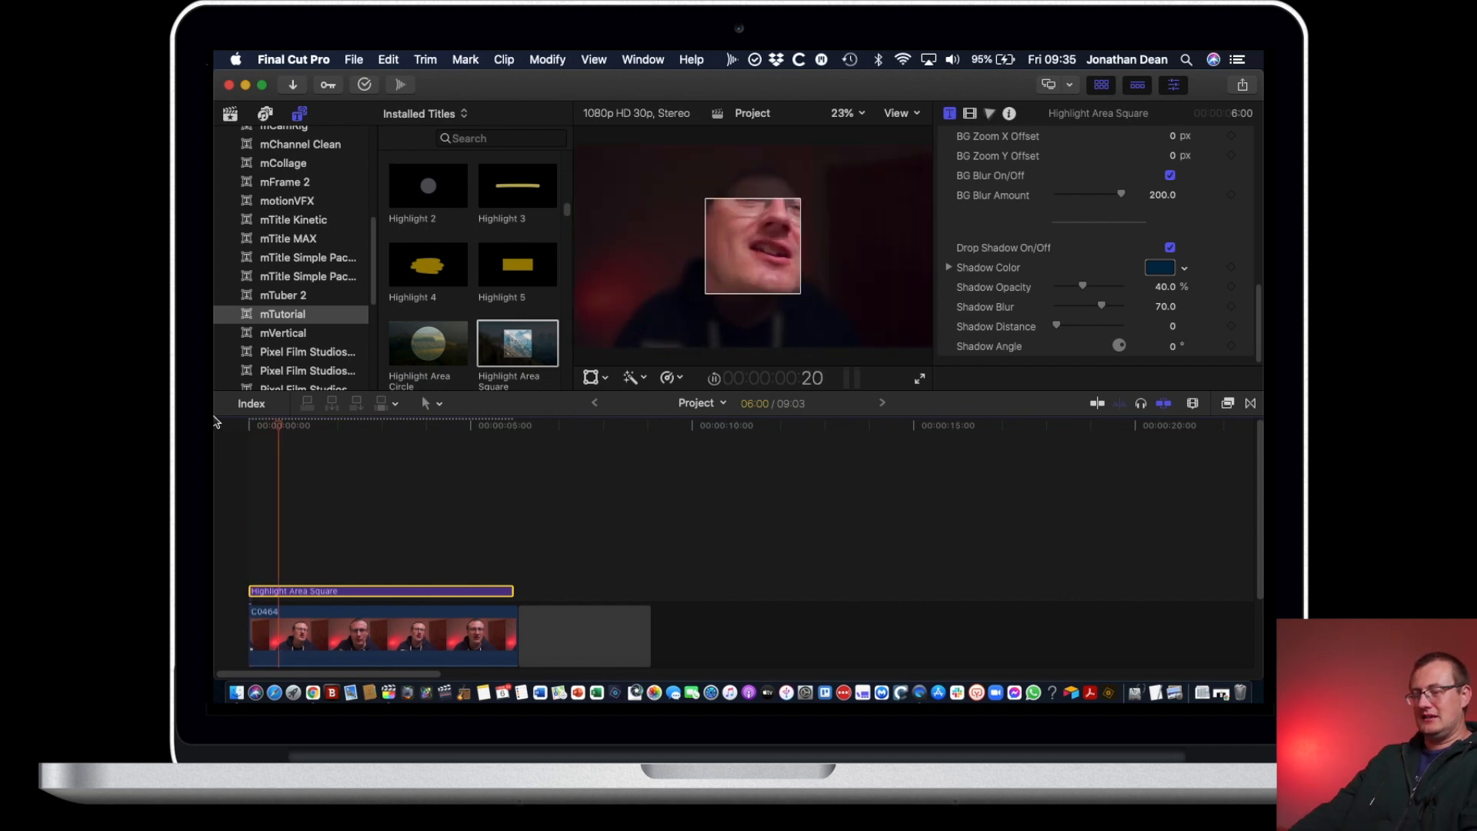
key("space")
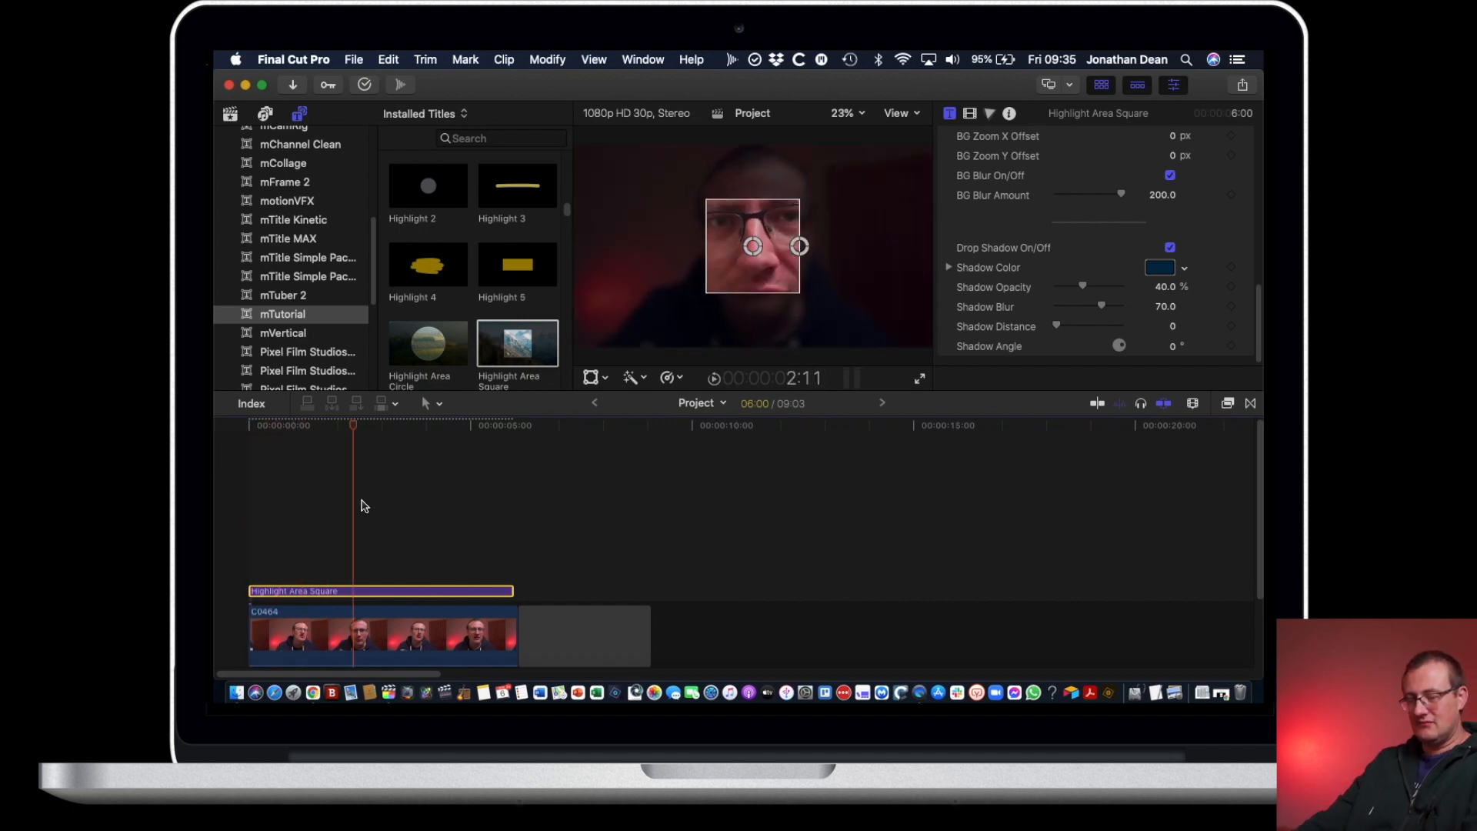
Step: Replace Highlight Area Square with the Magnification title above the start of C0464 and nudge its circle to position 0.02, -0.03 px
key("Delete")
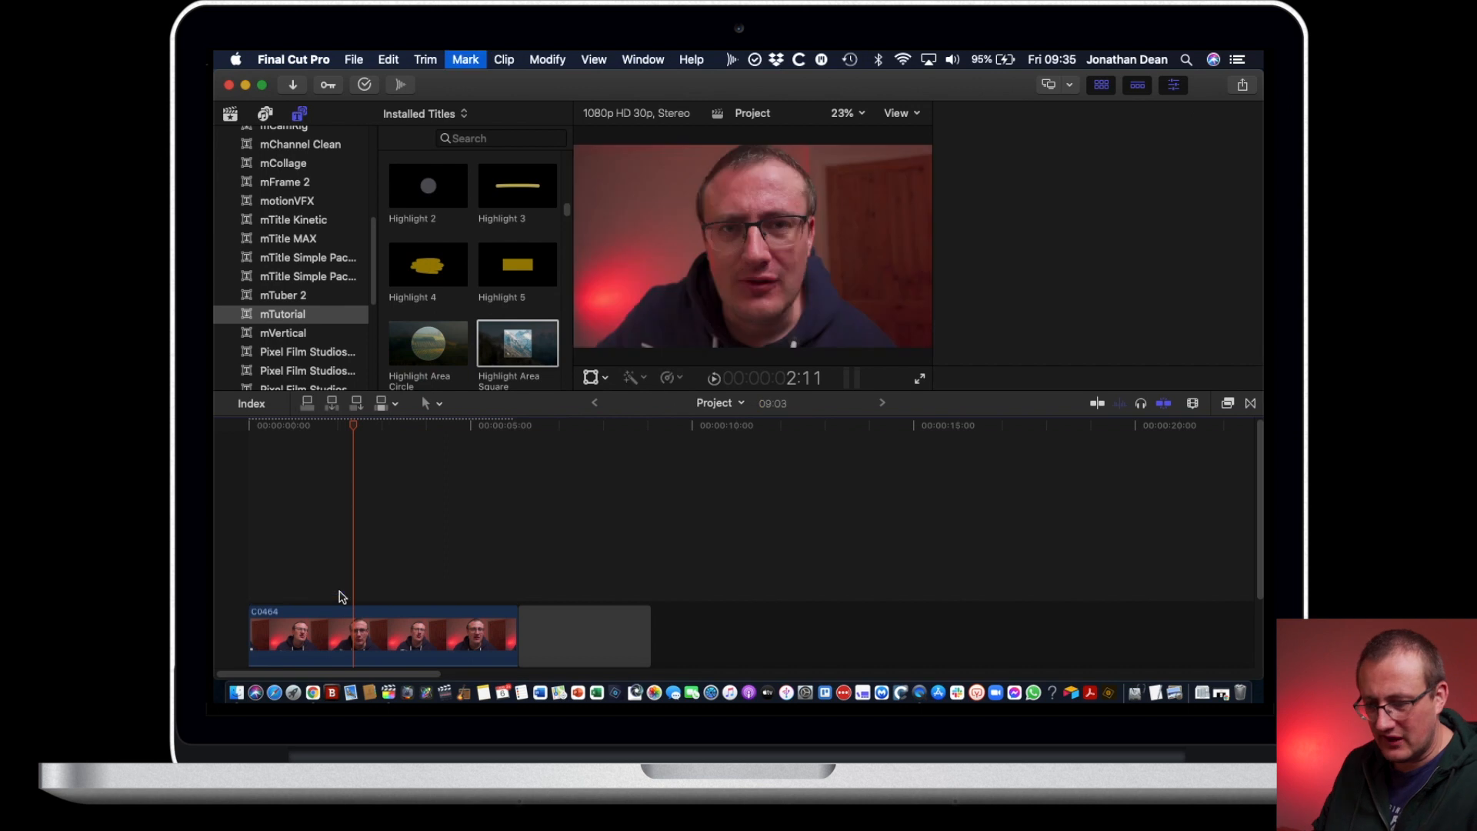
scroll(508, 311, "down", 2)
left_click_drag(428, 342, 252, 589)
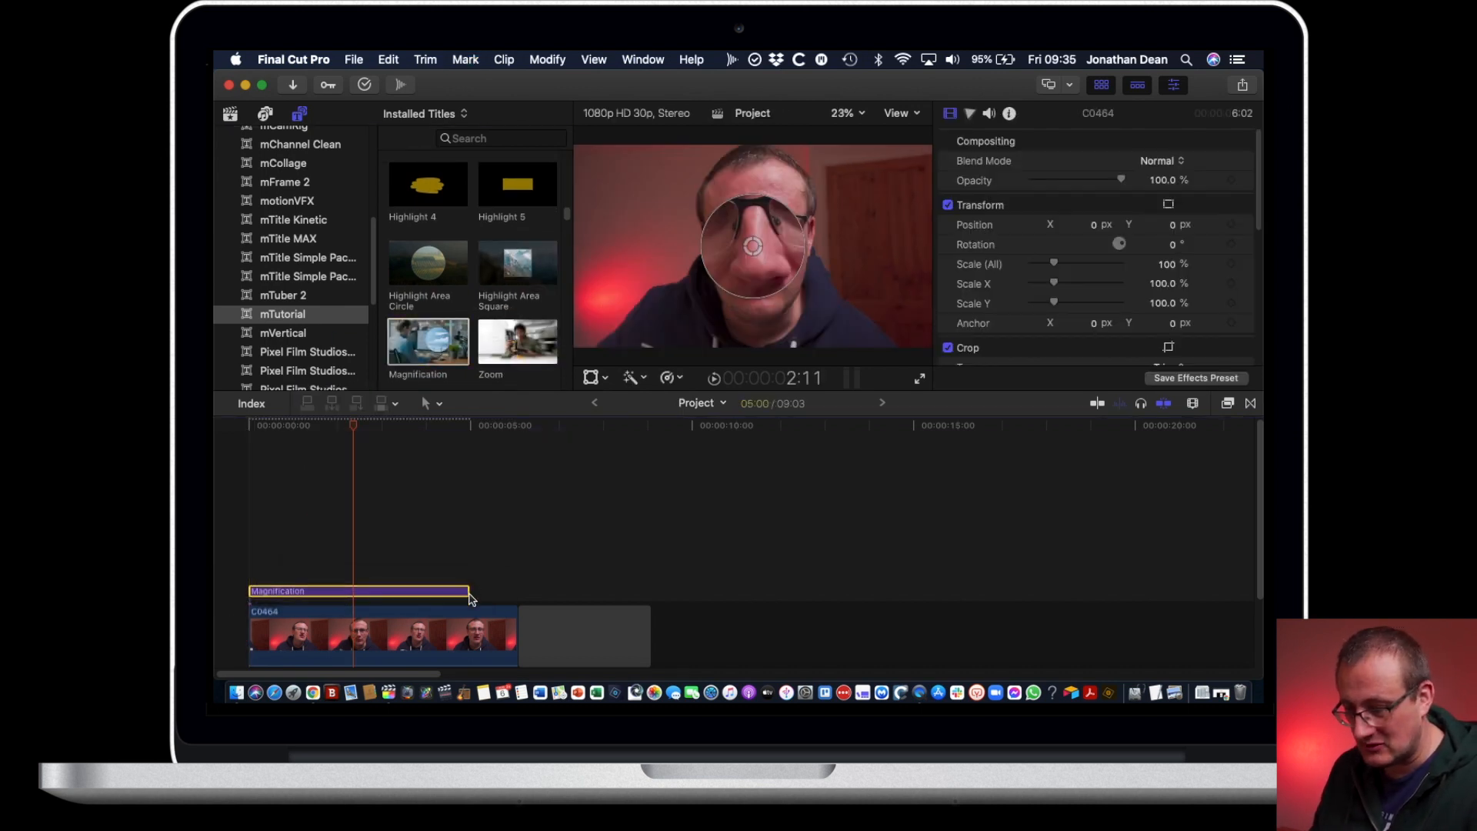
left_click_drag(762, 258, 760, 255)
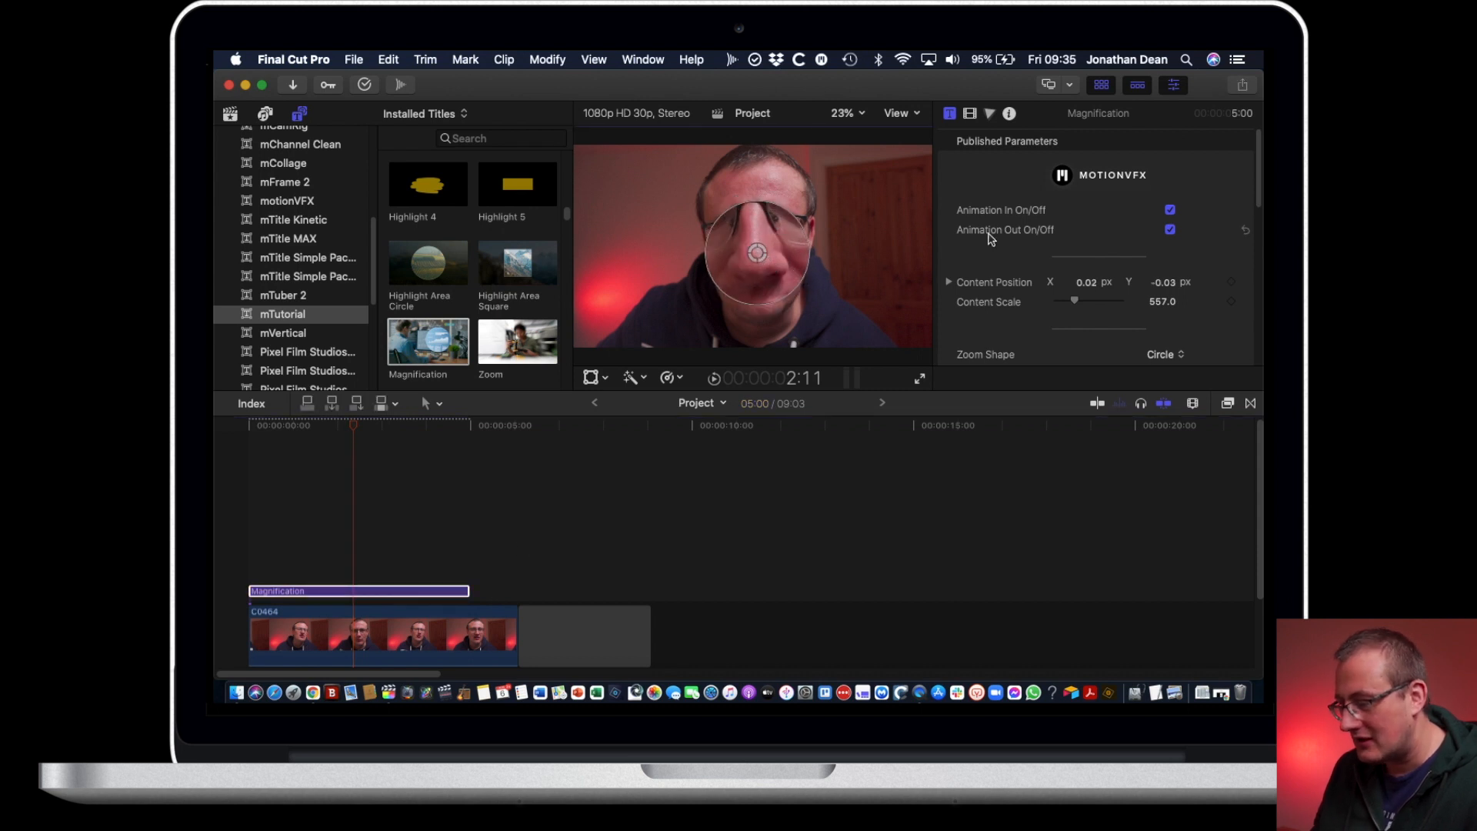
Step: Examine Magnification's zoom and circle frame parameters and preview the title over the face from the start
scroll(1098, 271, "down", 5)
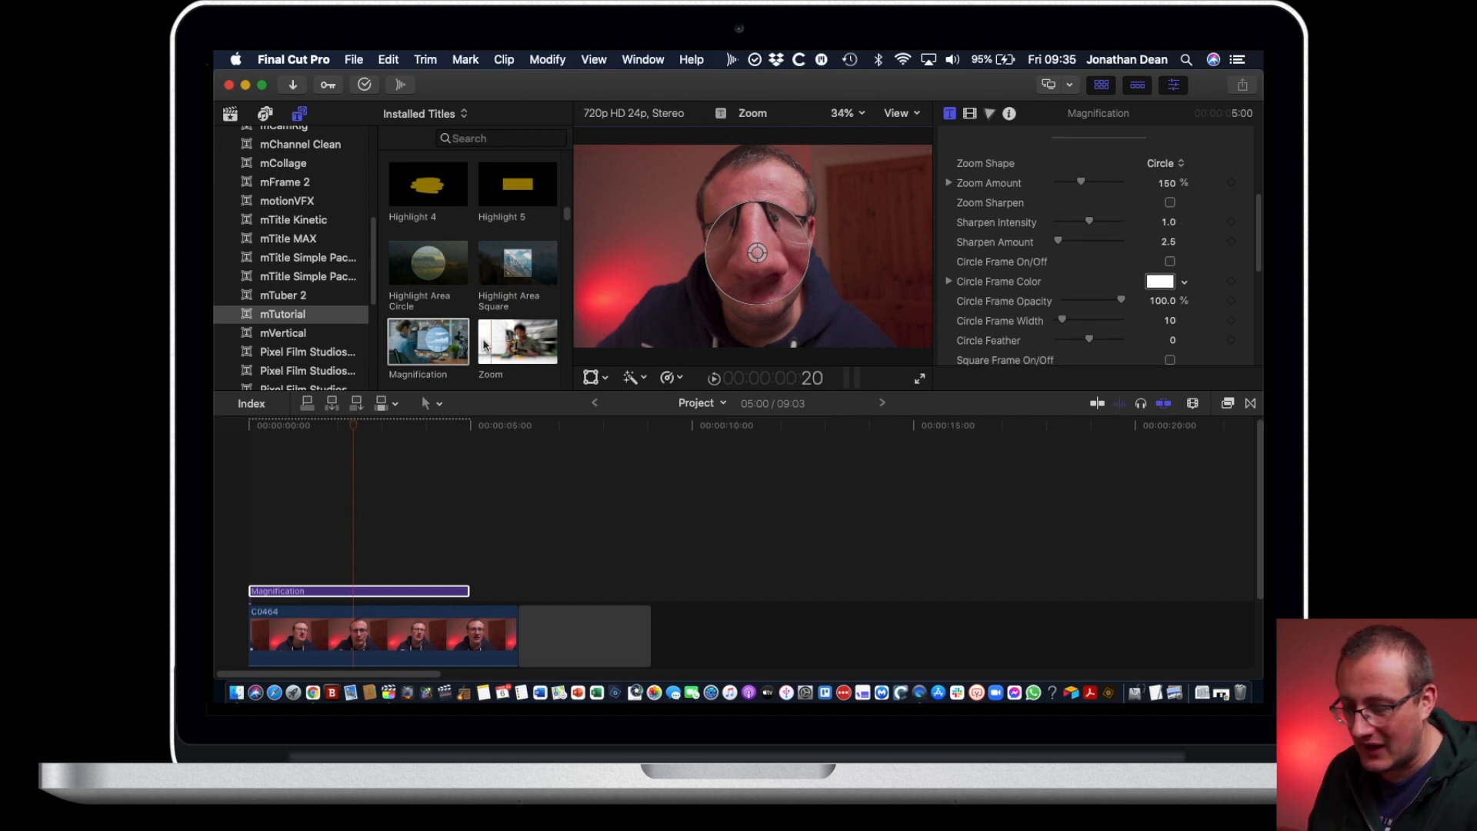
scroll(414, 332, "down", 1)
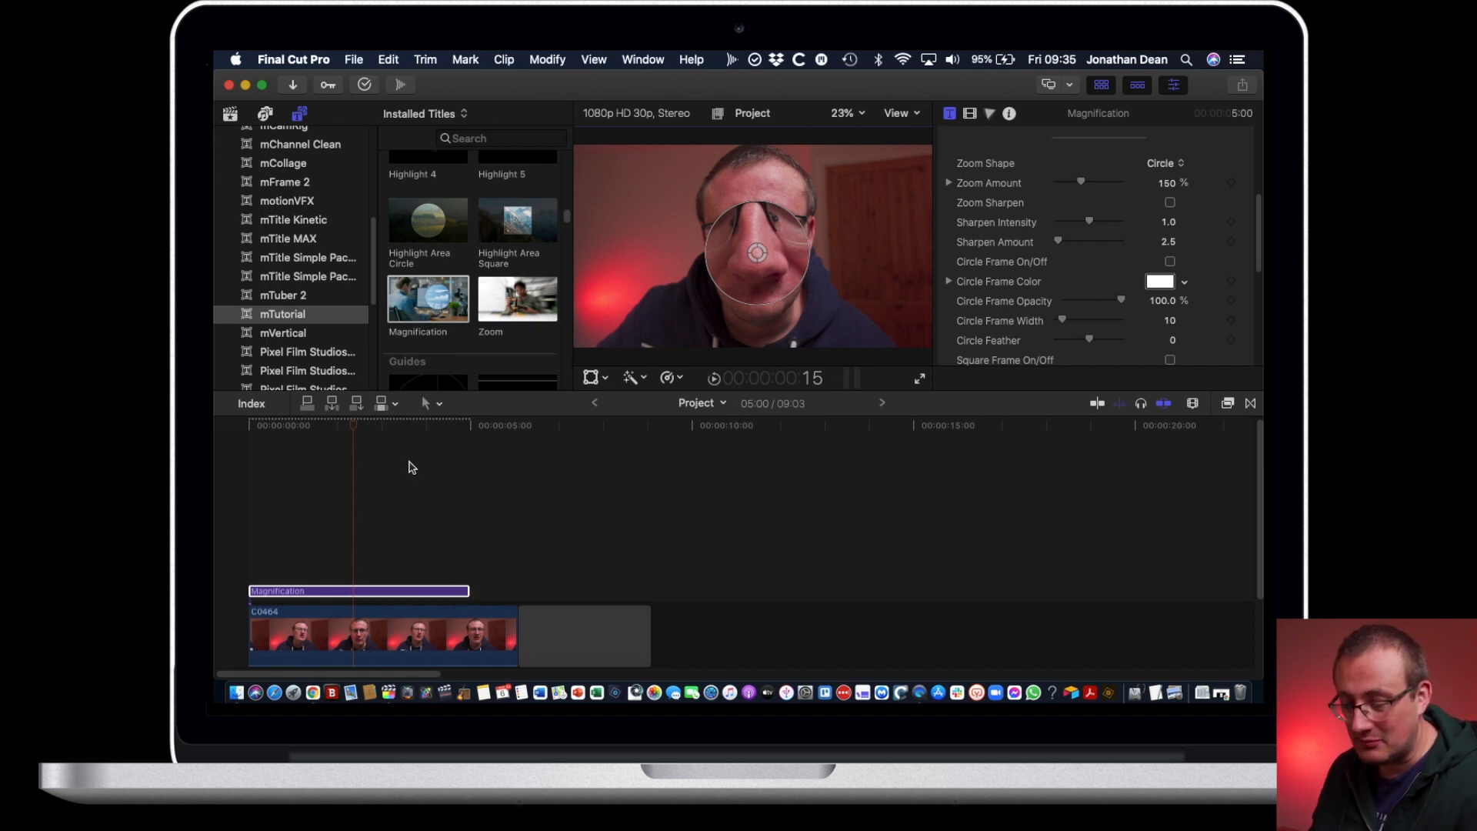
left_click(399, 421)
left_click_drag(401, 422, 215, 404)
key("space")
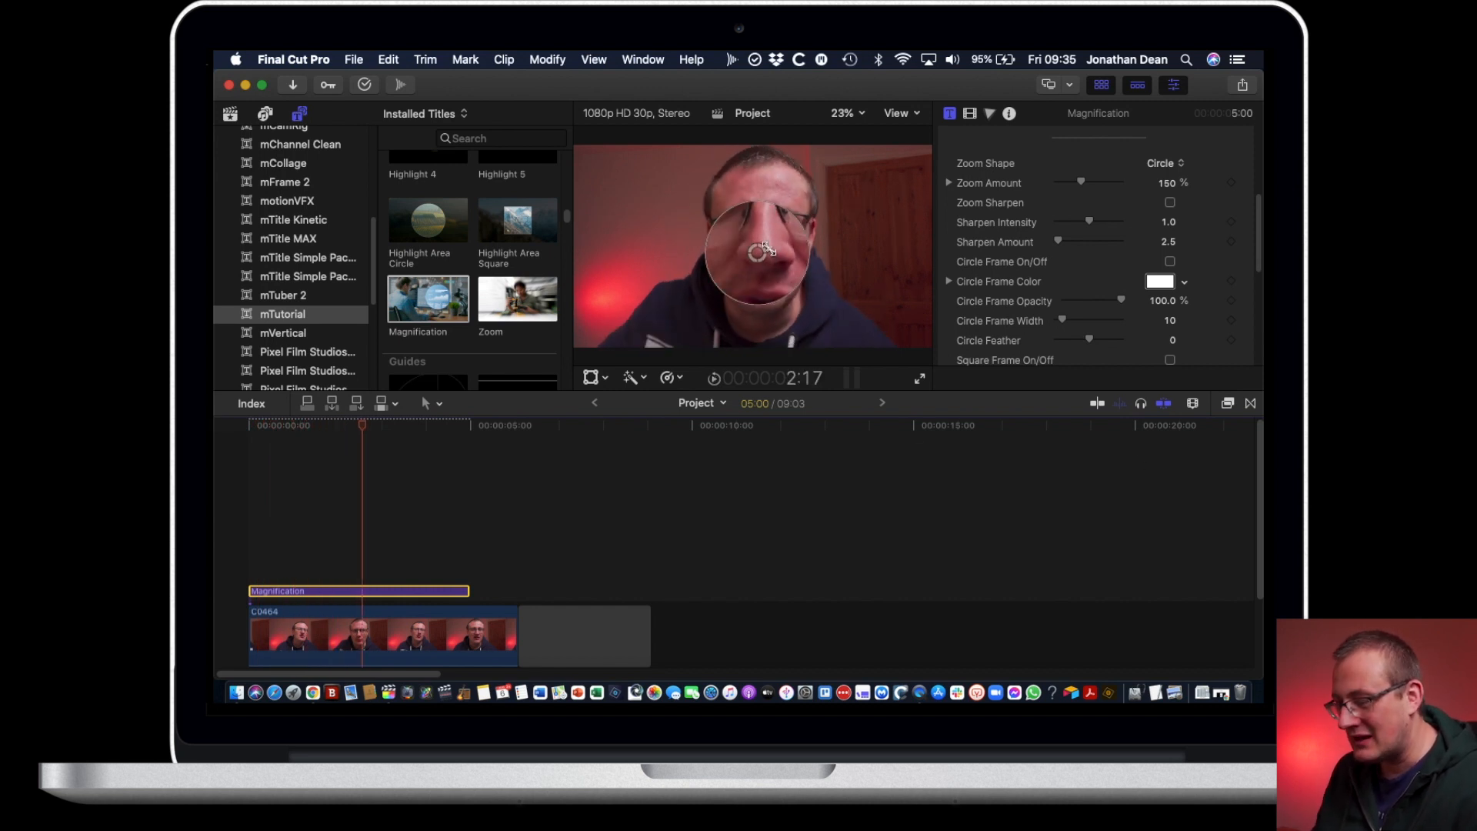
left_click(784, 255)
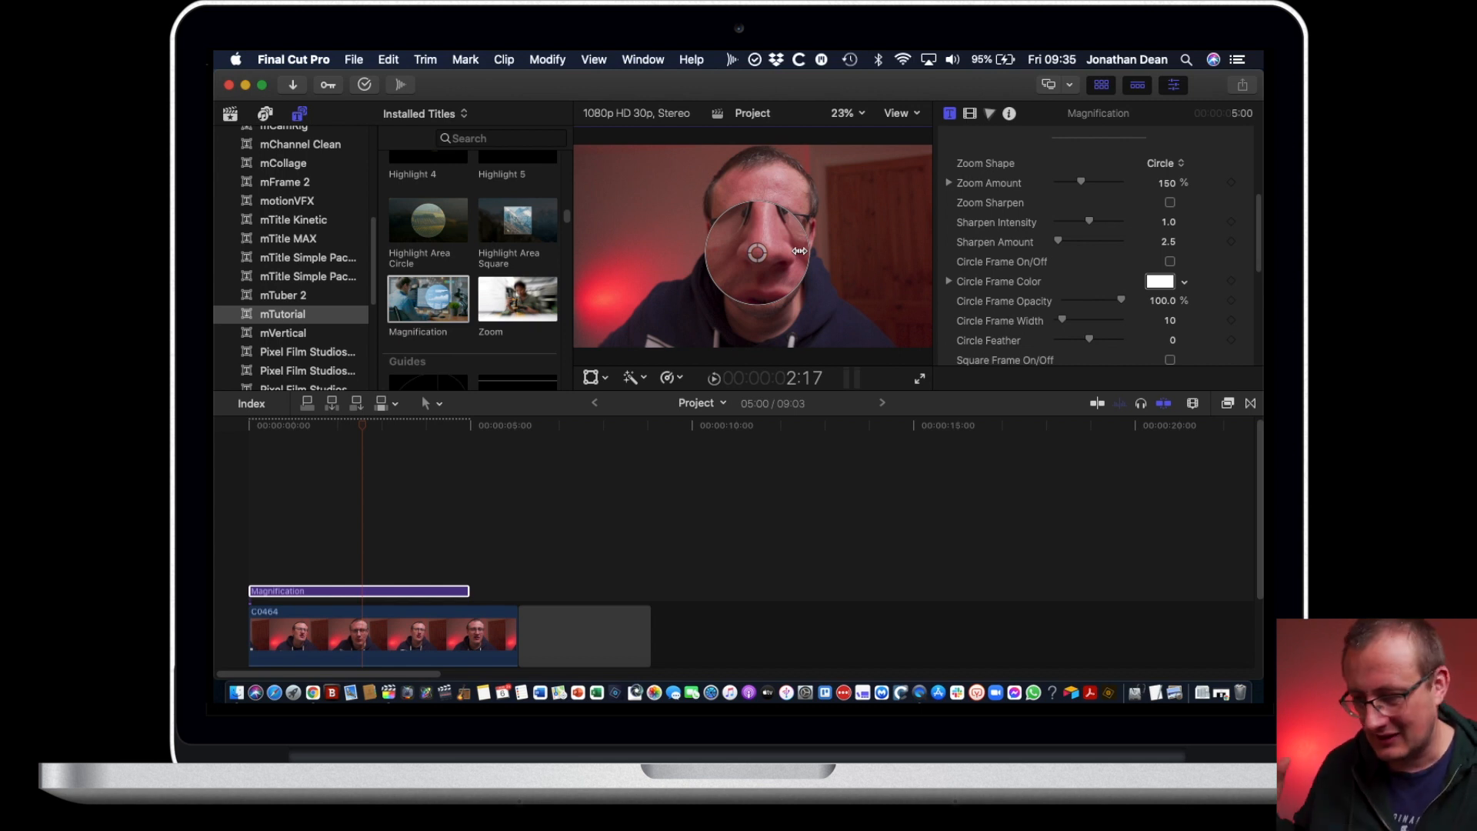
Step: Replace Magnification with the Zoom title above the start of the C0464 clip and preview the zoom
left_click(401, 591)
key("BackSpace")
left_click_drag(517, 299, 220, 591)
left_click_drag(363, 425, 284, 428)
key("space")
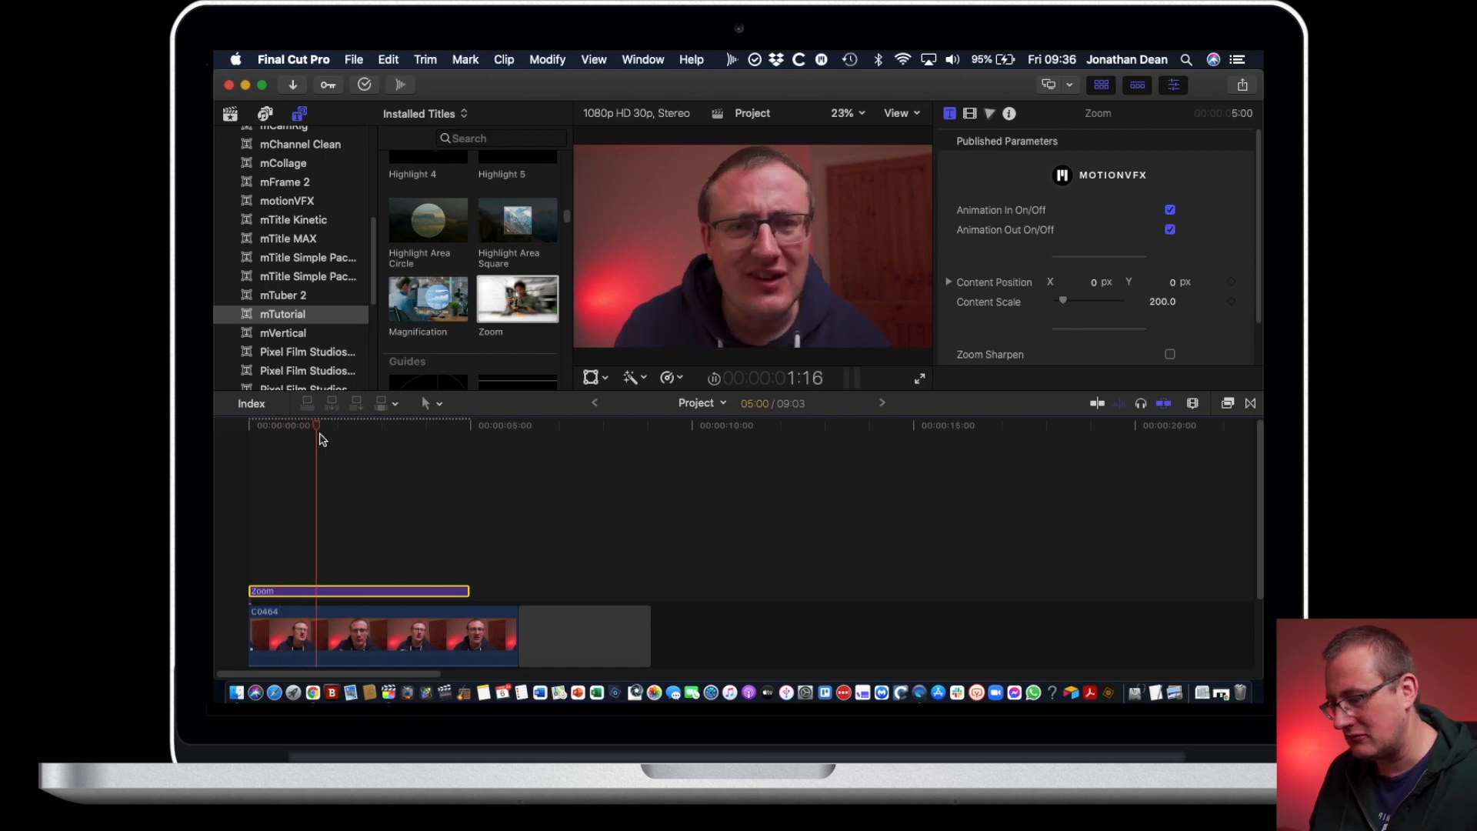
key("space")
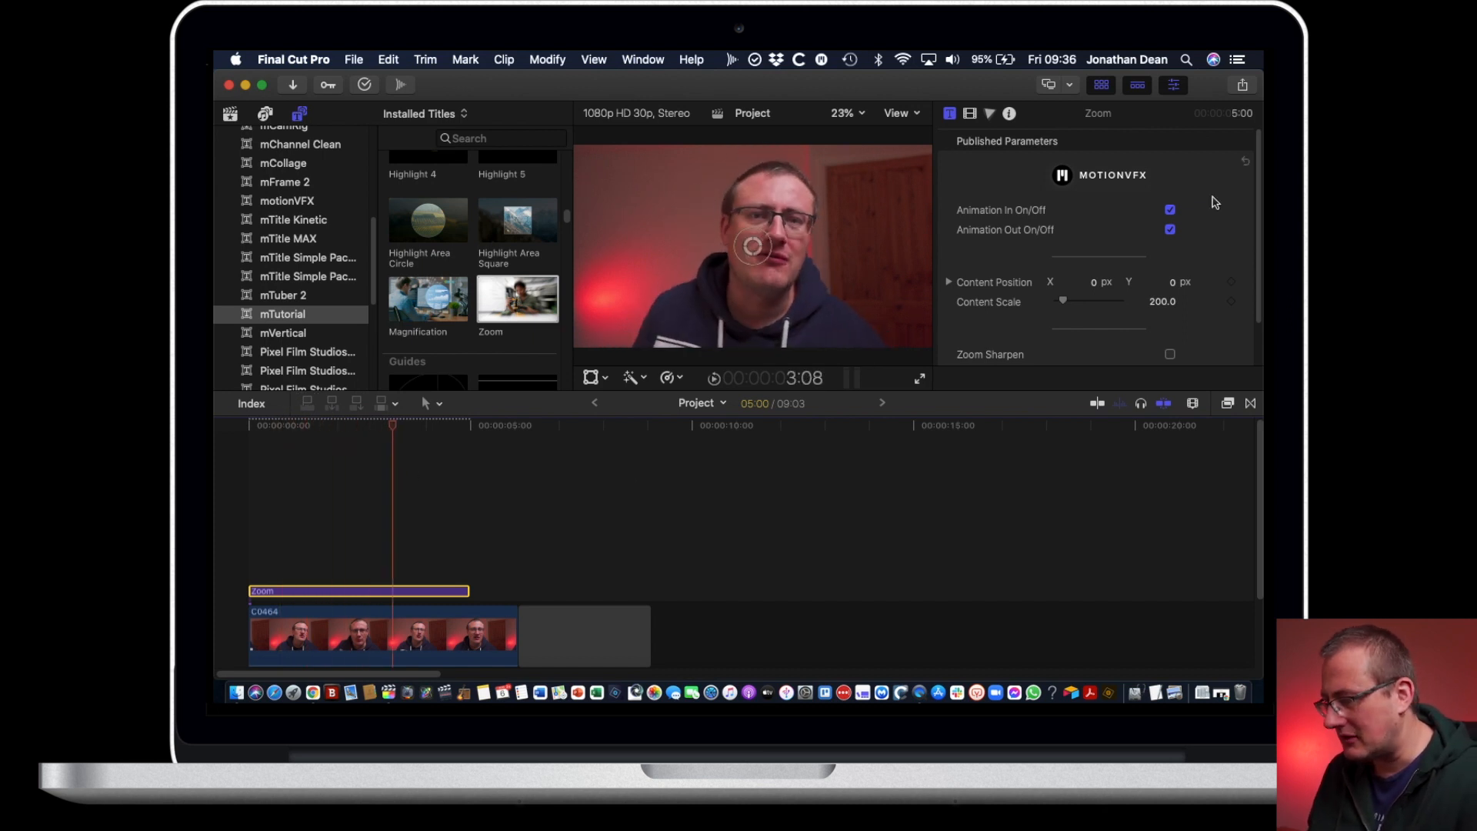
Step: Increase the Zoom title's Content Scale for a much closer view of the face and preview it from the start
scroll(1131, 278, "down", 2)
left_click_drag(1067, 256, 1081, 255)
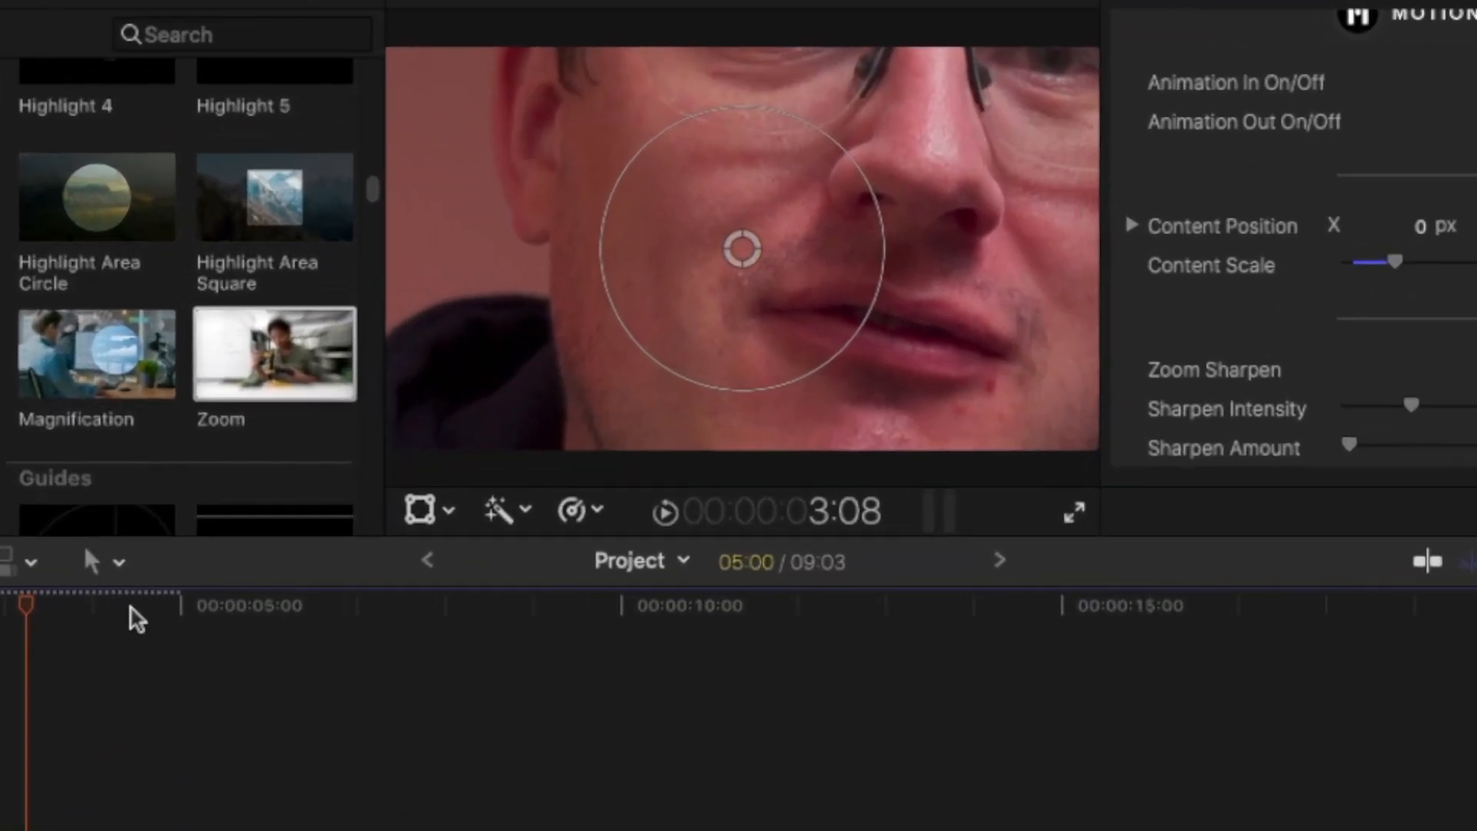
key("Home")
key("space")
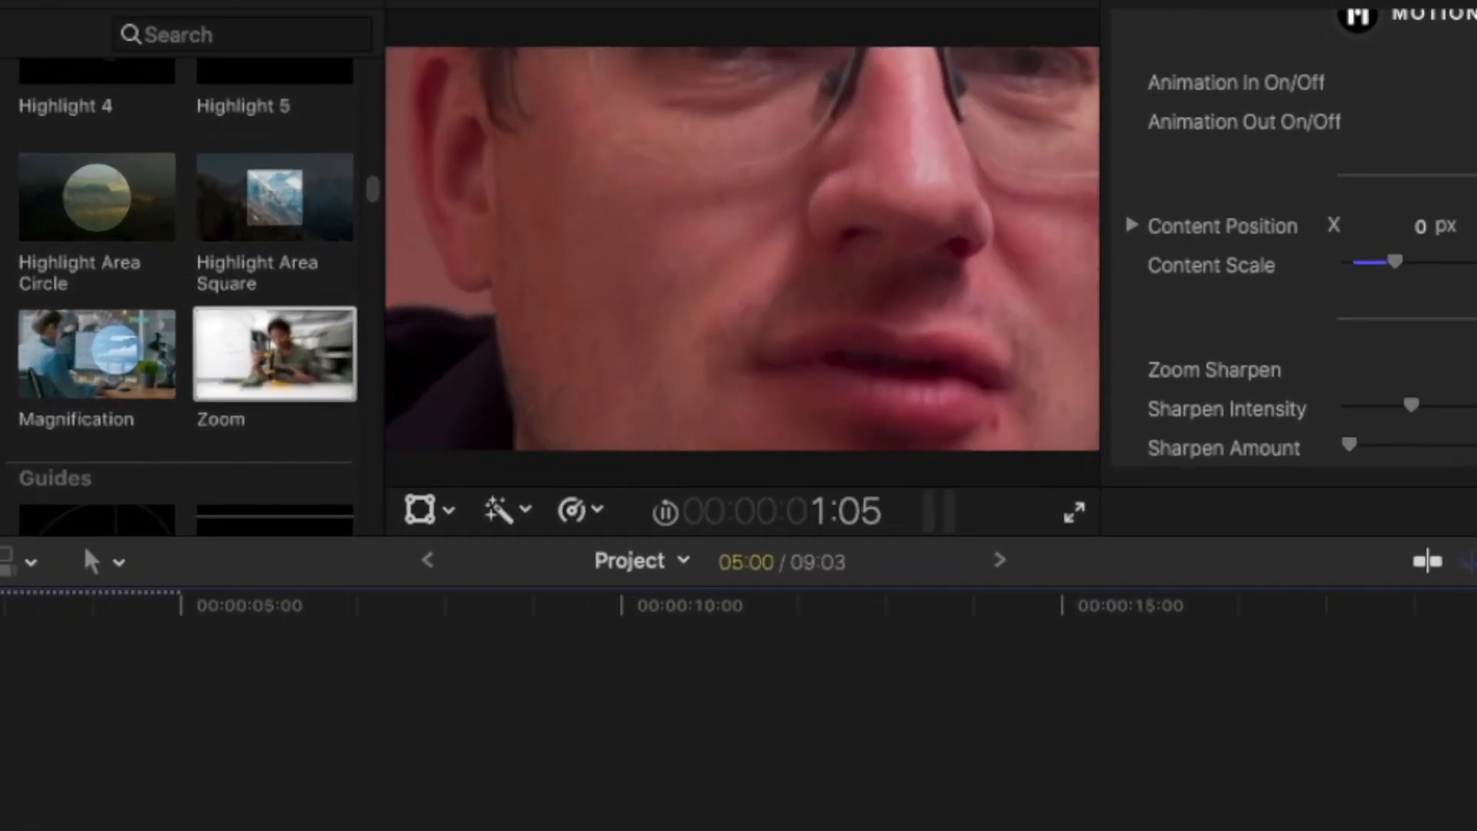
key("space")
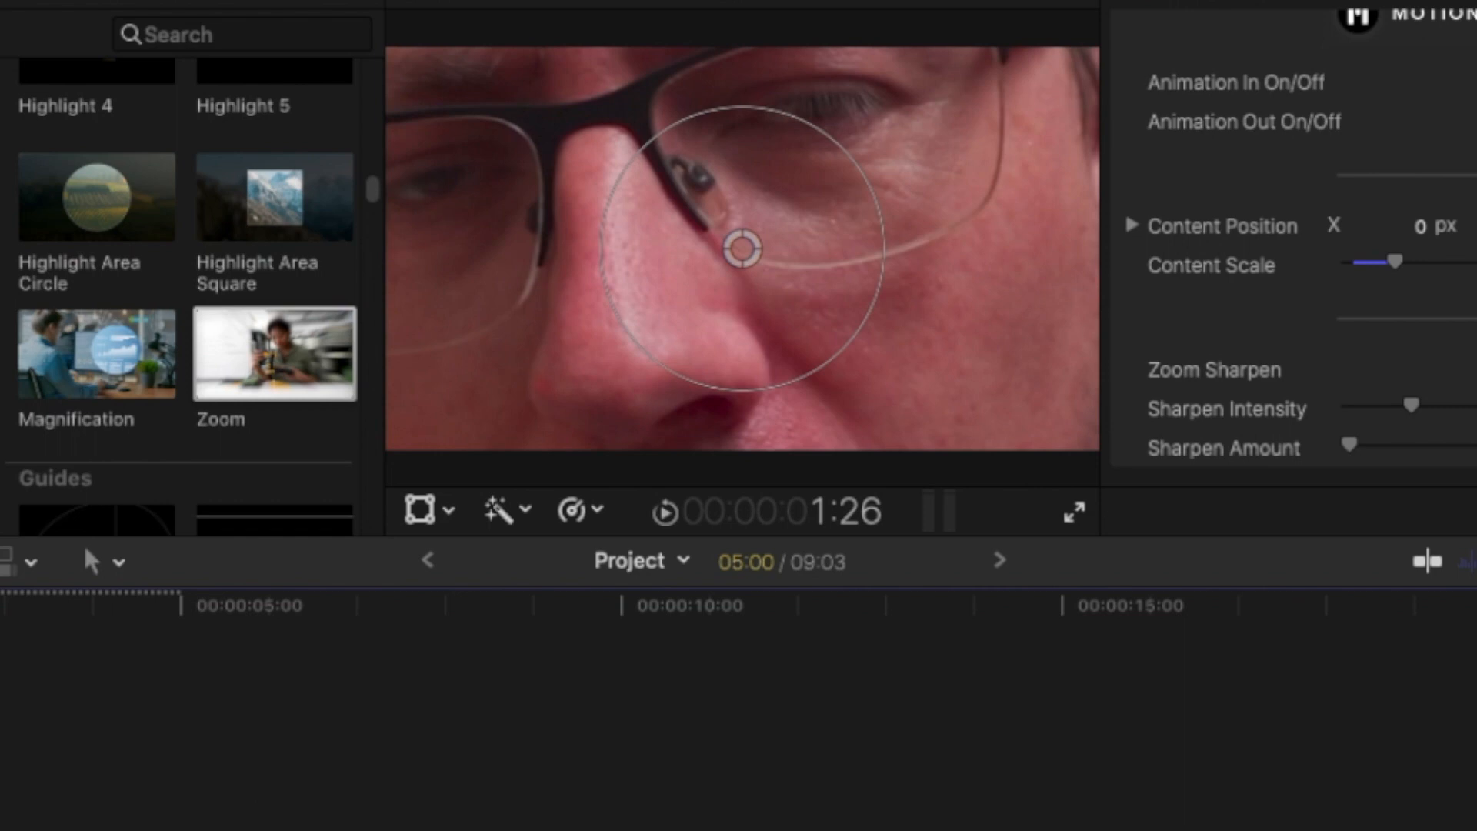
Step: Replace the Zoom title with the Composition Tools guide above the start of C0464 and preview its lines
key("Delete")
scroll(198, 334, "down", 1)
scroll(198, 333, "down", 2)
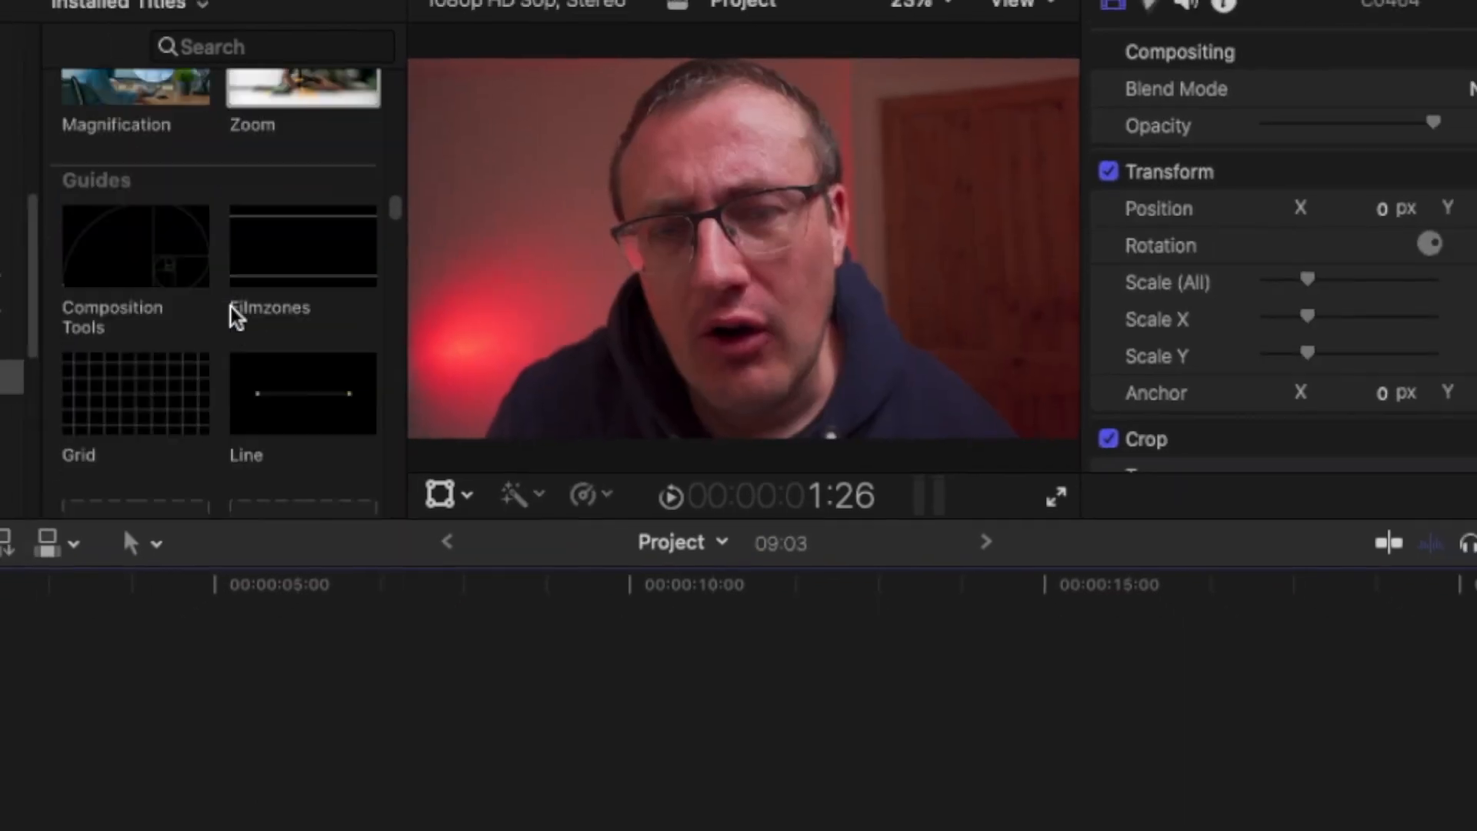
scroll(450, 228, "down", 1)
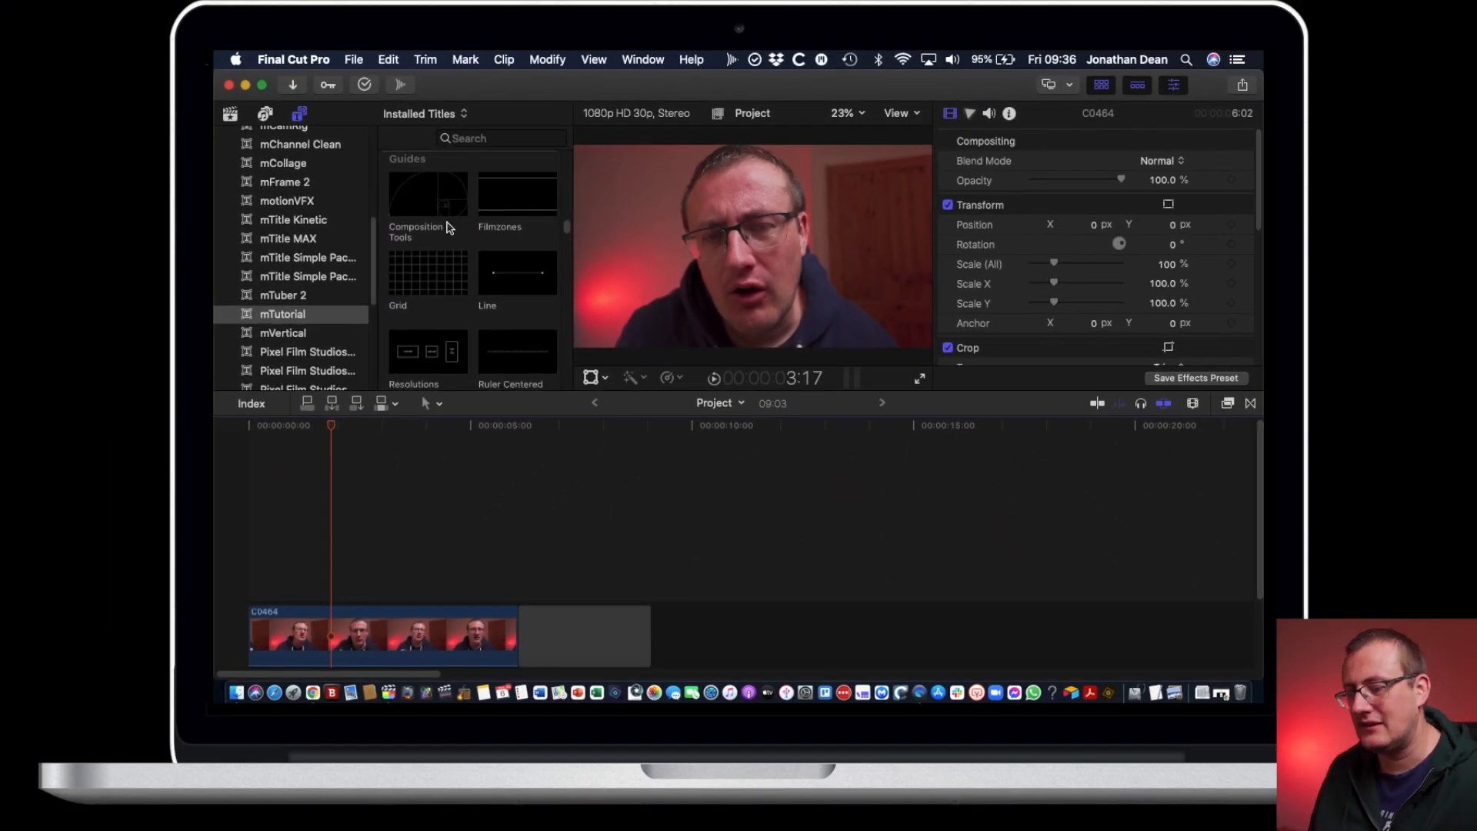
left_click_drag(422, 188, 254, 586)
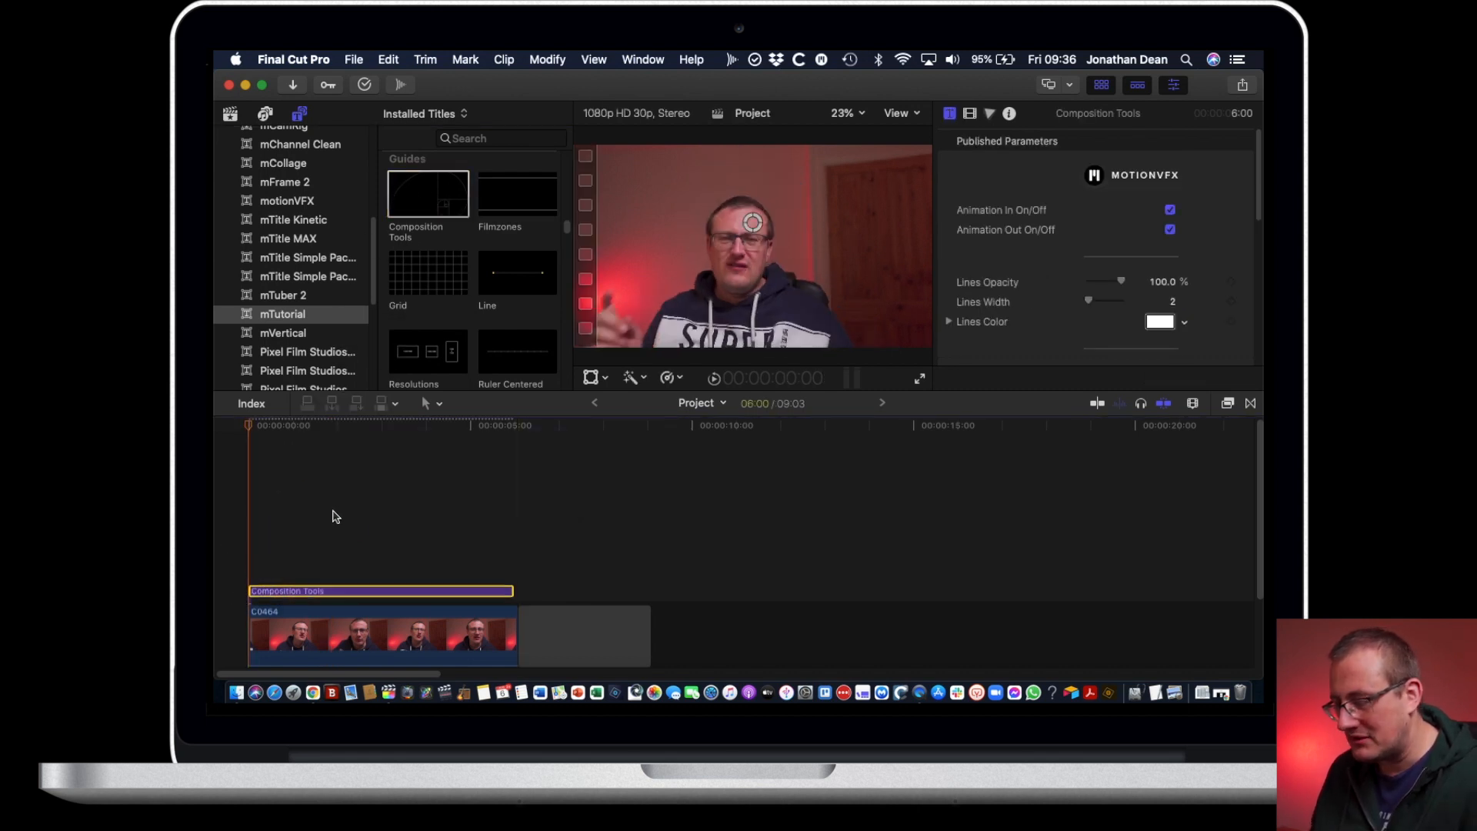
key("space")
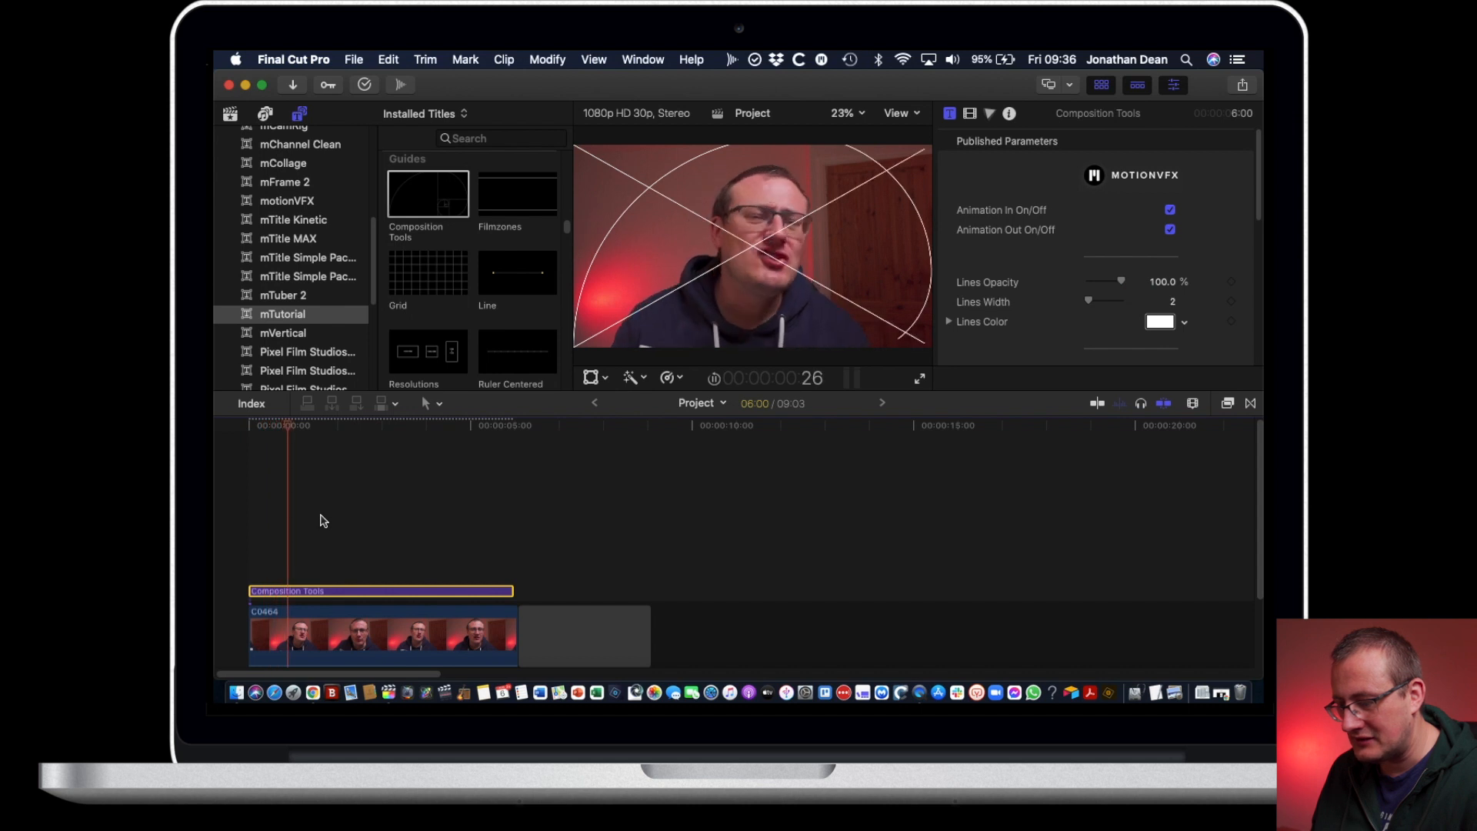
Step: Replace Composition Tools with the Filmzones title above the start of the C0464 clip and preview it from the start
key("BackSpace")
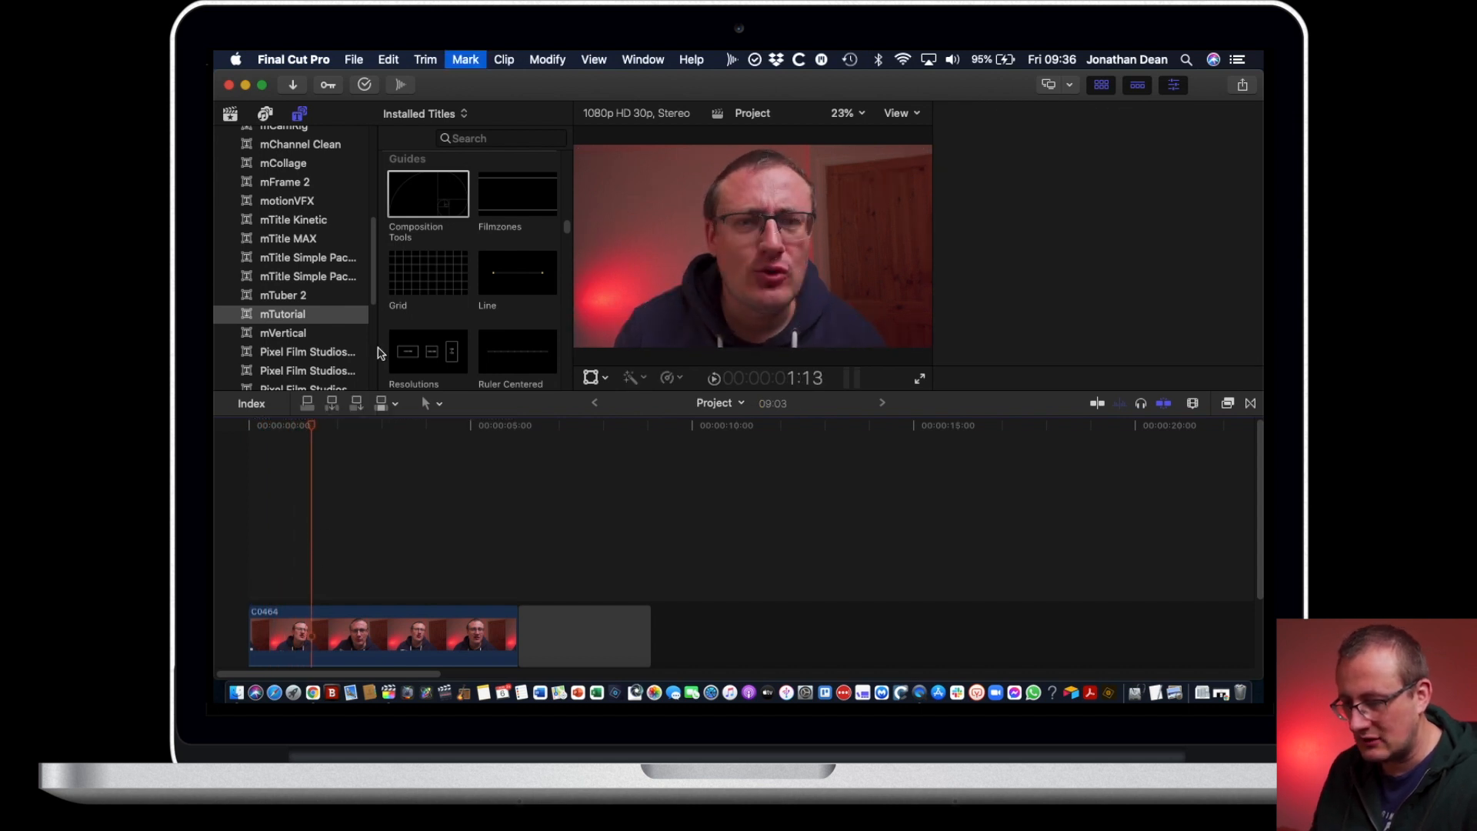
left_click_drag(501, 181, 217, 587)
left_click_drag(311, 425, 217, 417)
key("space")
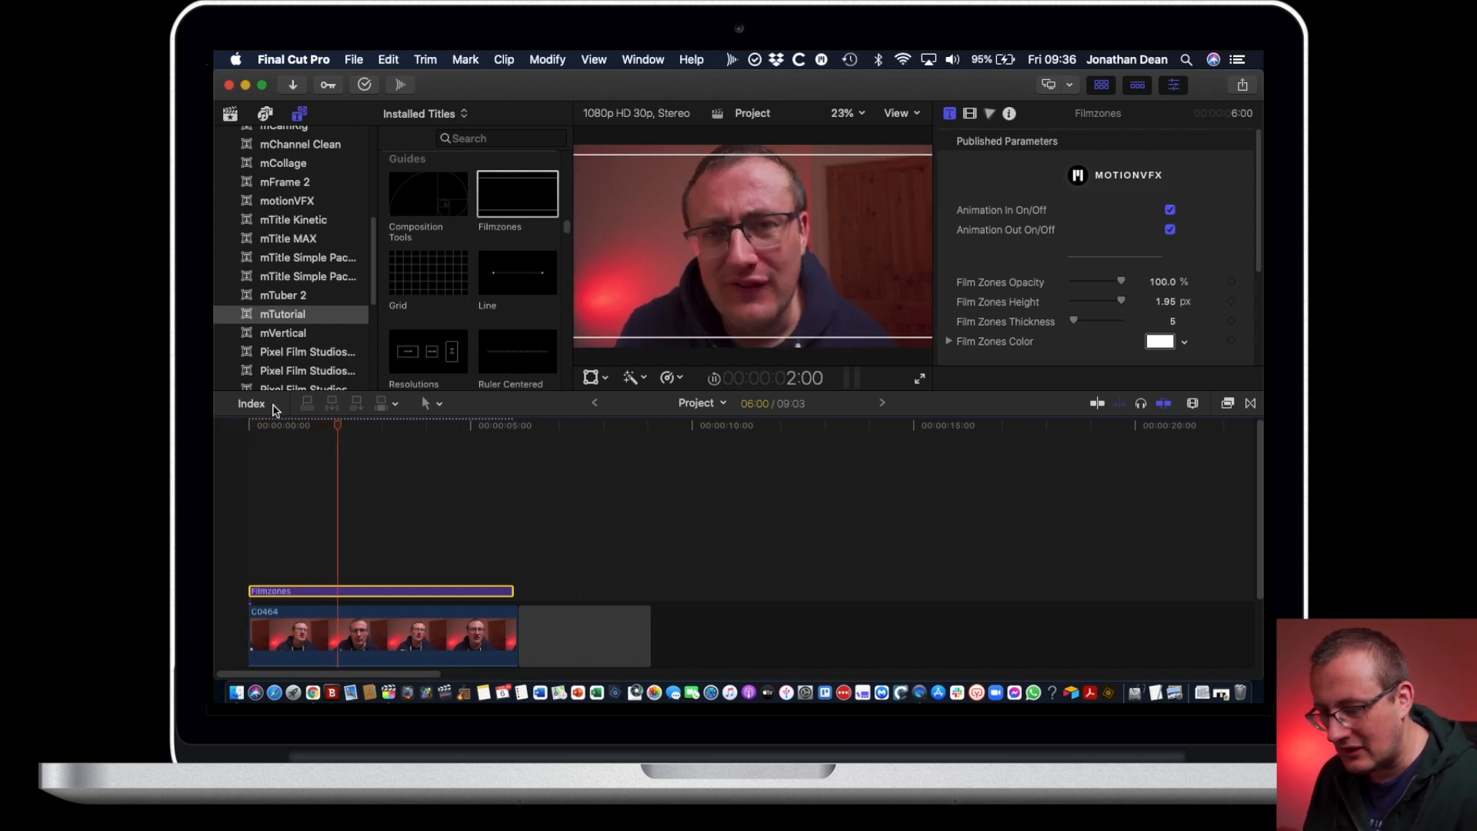
Step: Replace Filmzones with the Grid title above the start of C0464 and preview the grid animation from the start
scroll(485, 245, "down", 5)
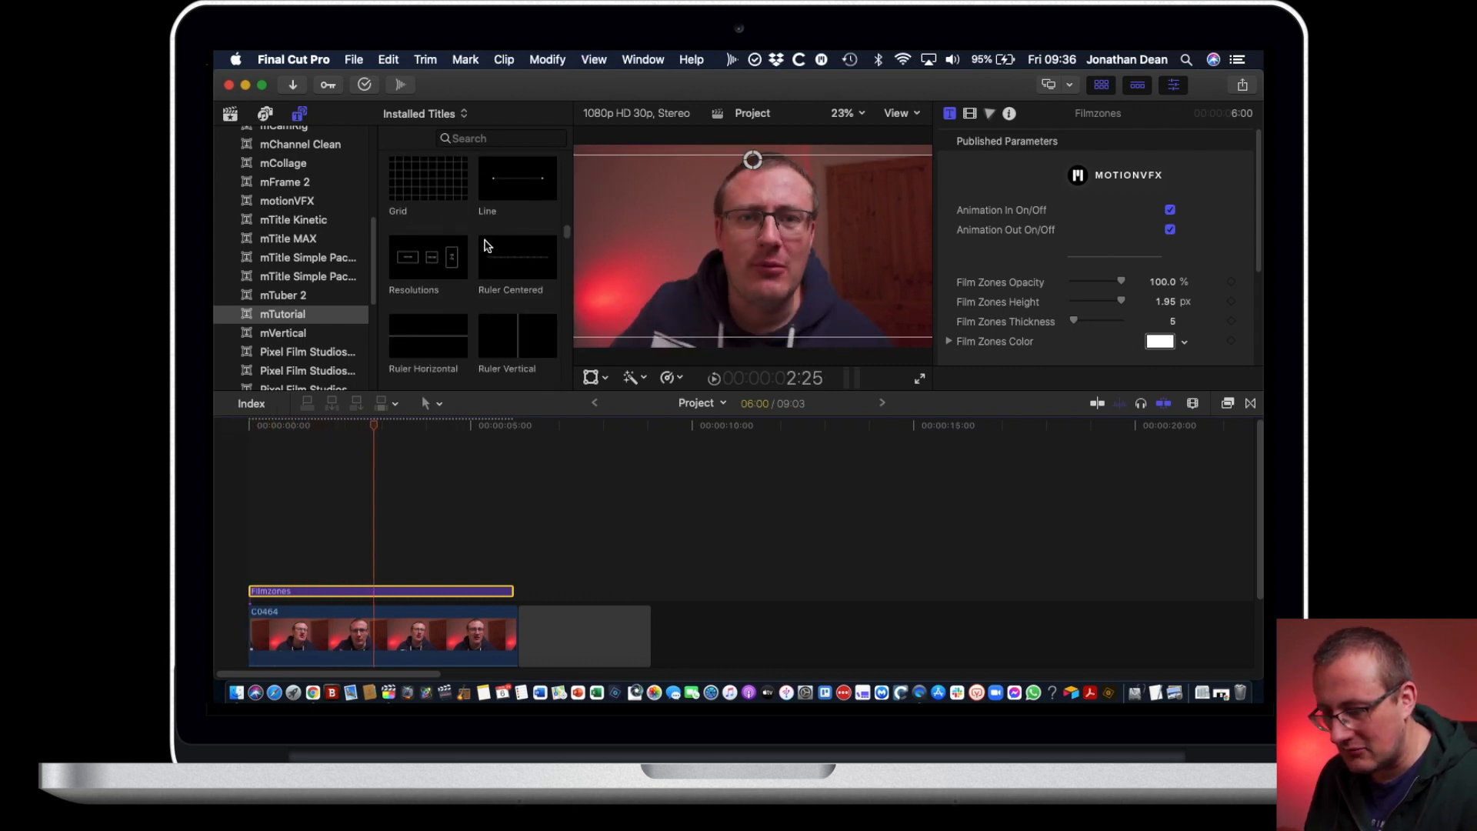
scroll(486, 244, "up", 2)
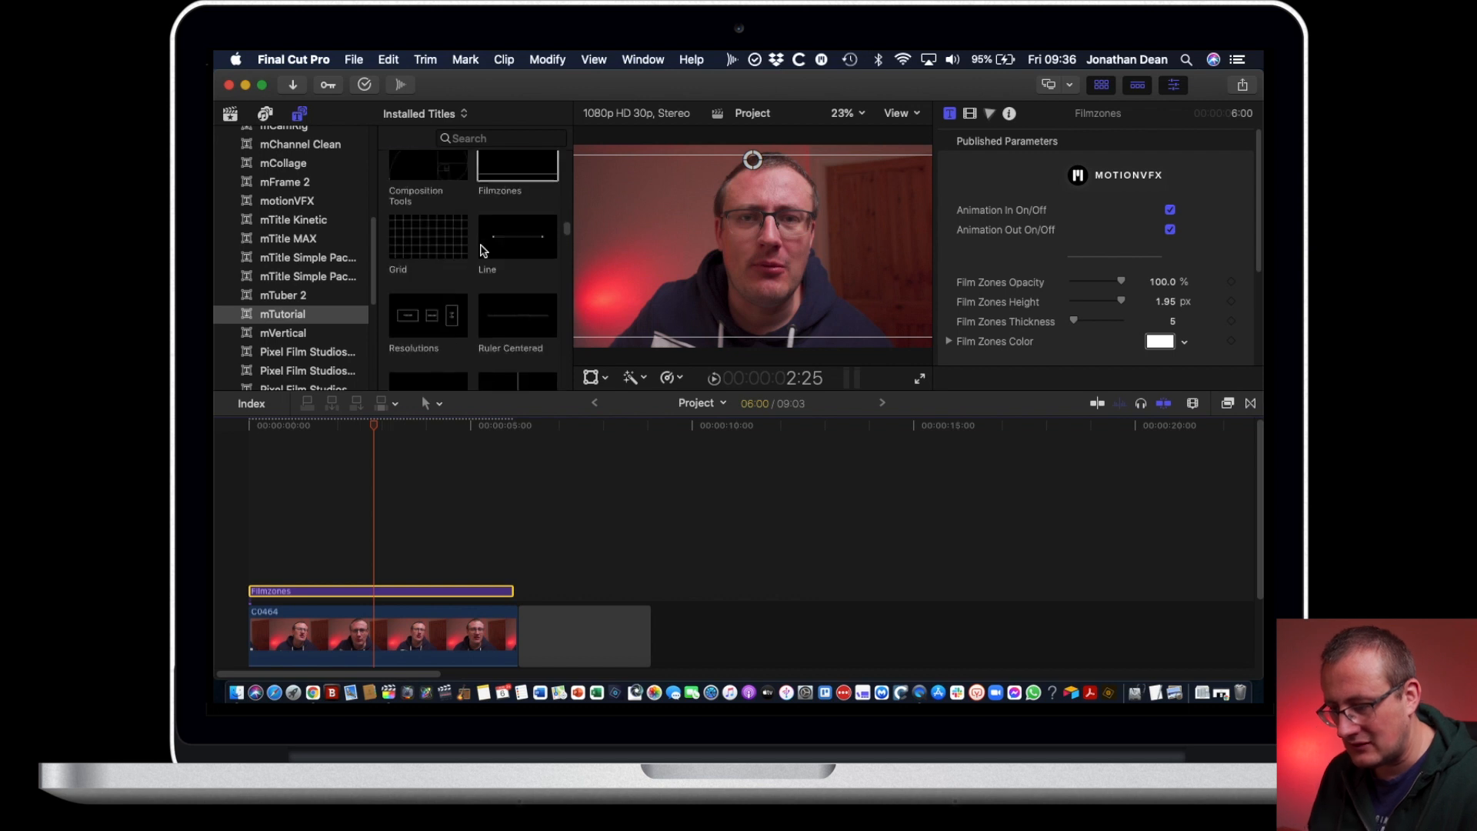
scroll(483, 250, "up", 2)
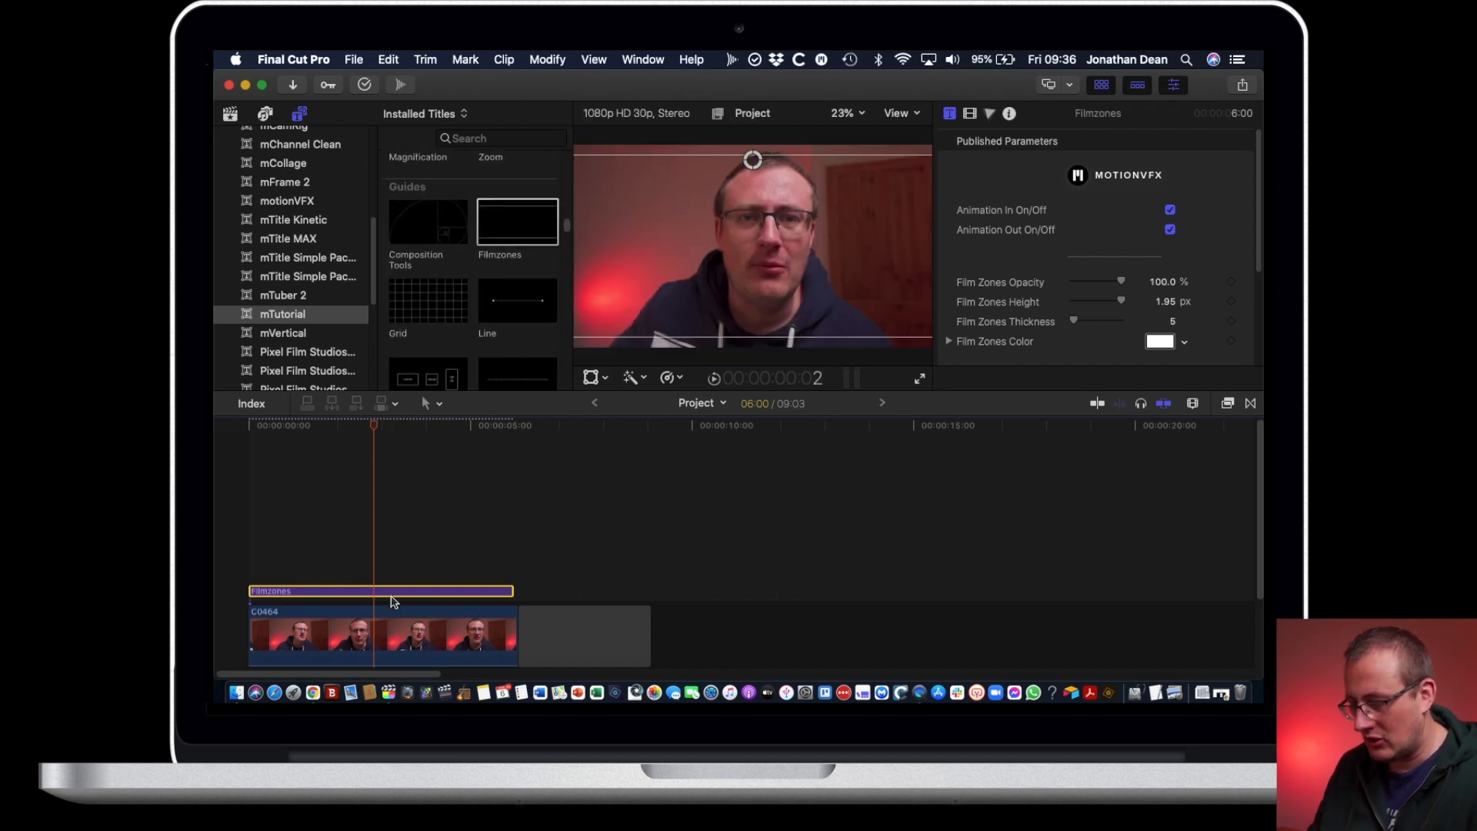
key("Delete")
left_click_drag(451, 297, 251, 570)
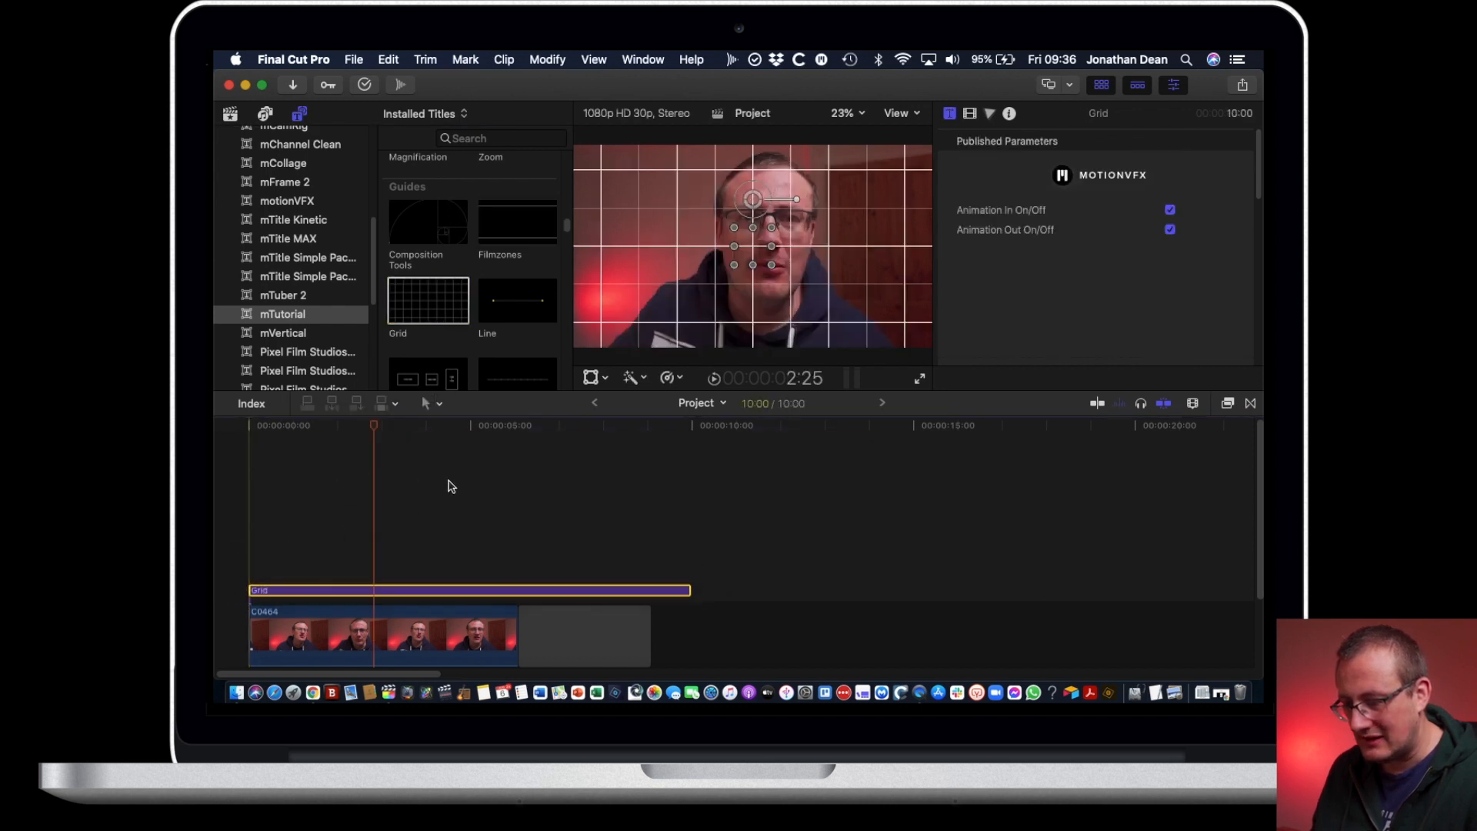
left_click_drag(380, 431, 241, 417)
key("space")
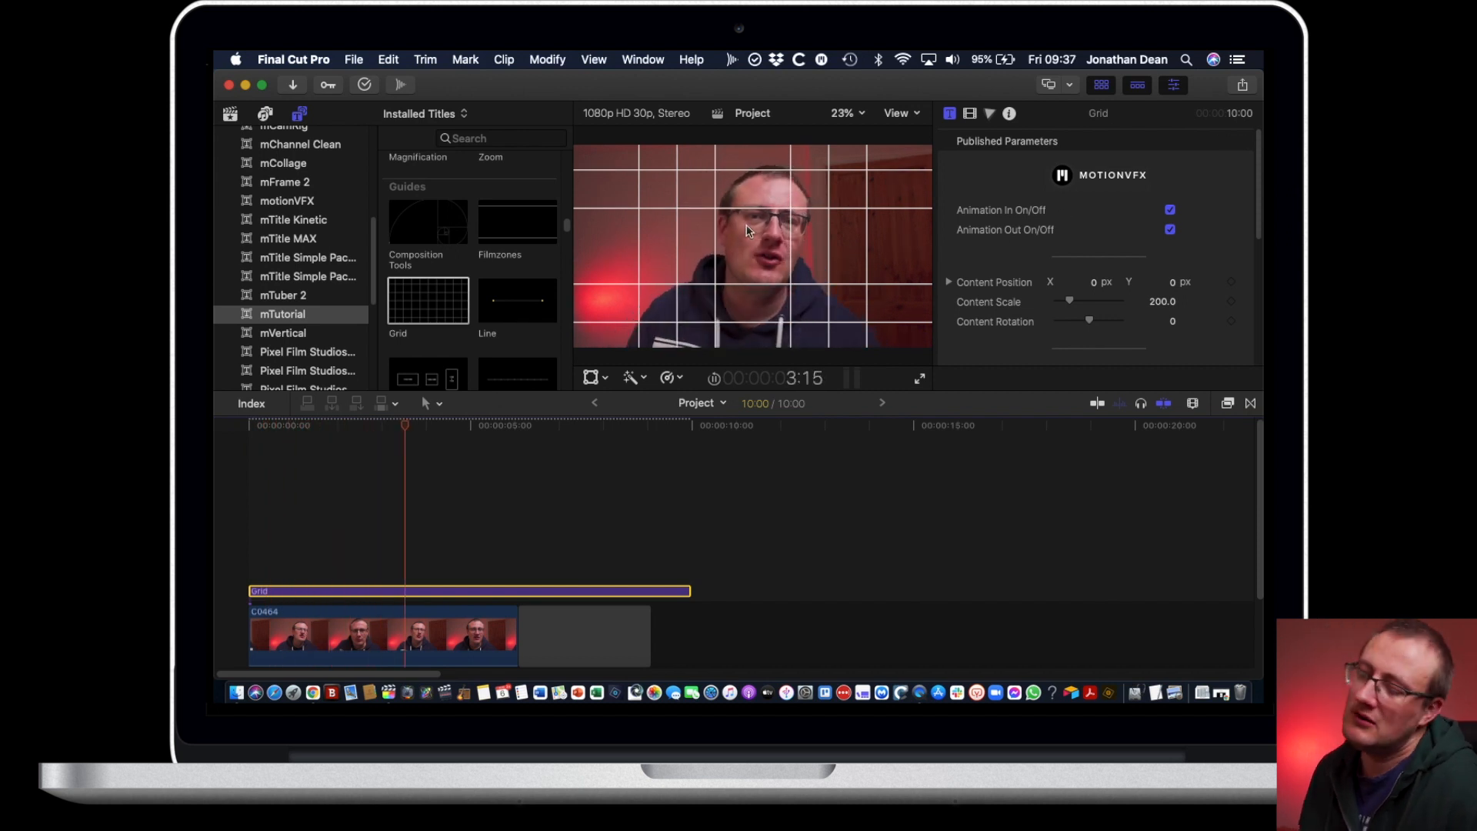
key("space")
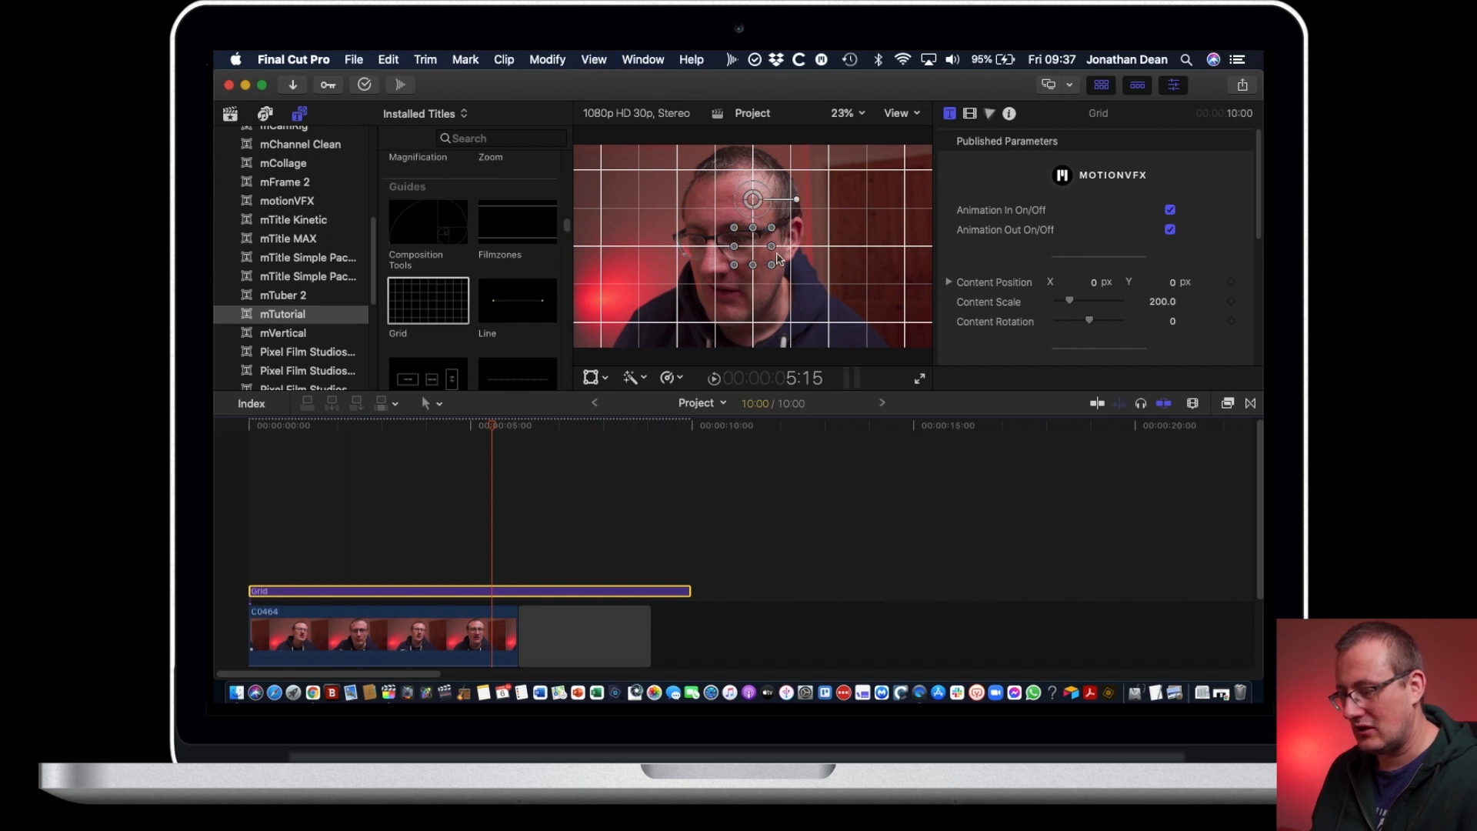
Step: Resize the Grid title's squares directly over the picture, finishing with a slightly finer spacing
left_click(775, 266)
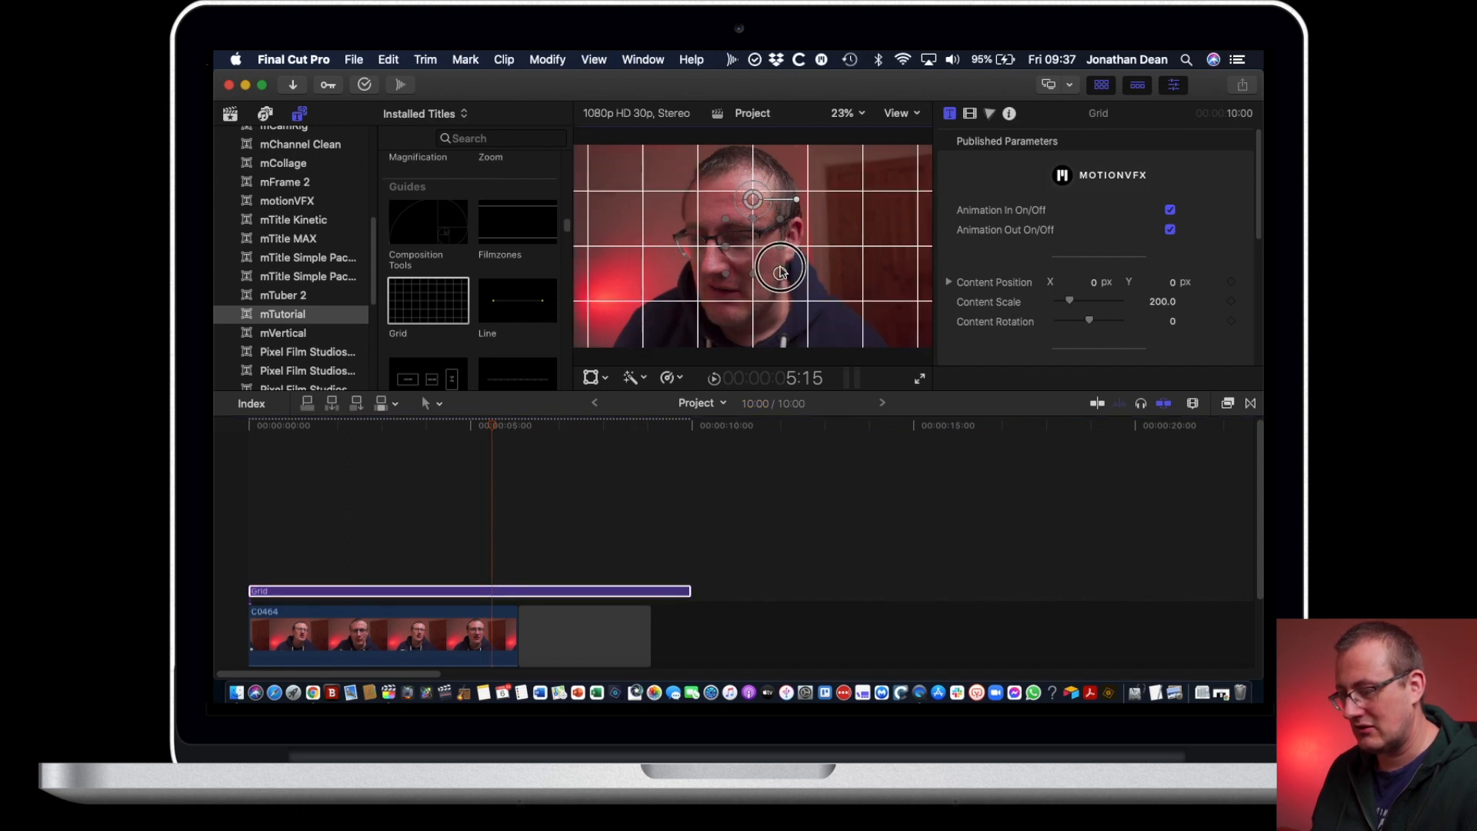
left_click_drag(774, 259, 774, 259)
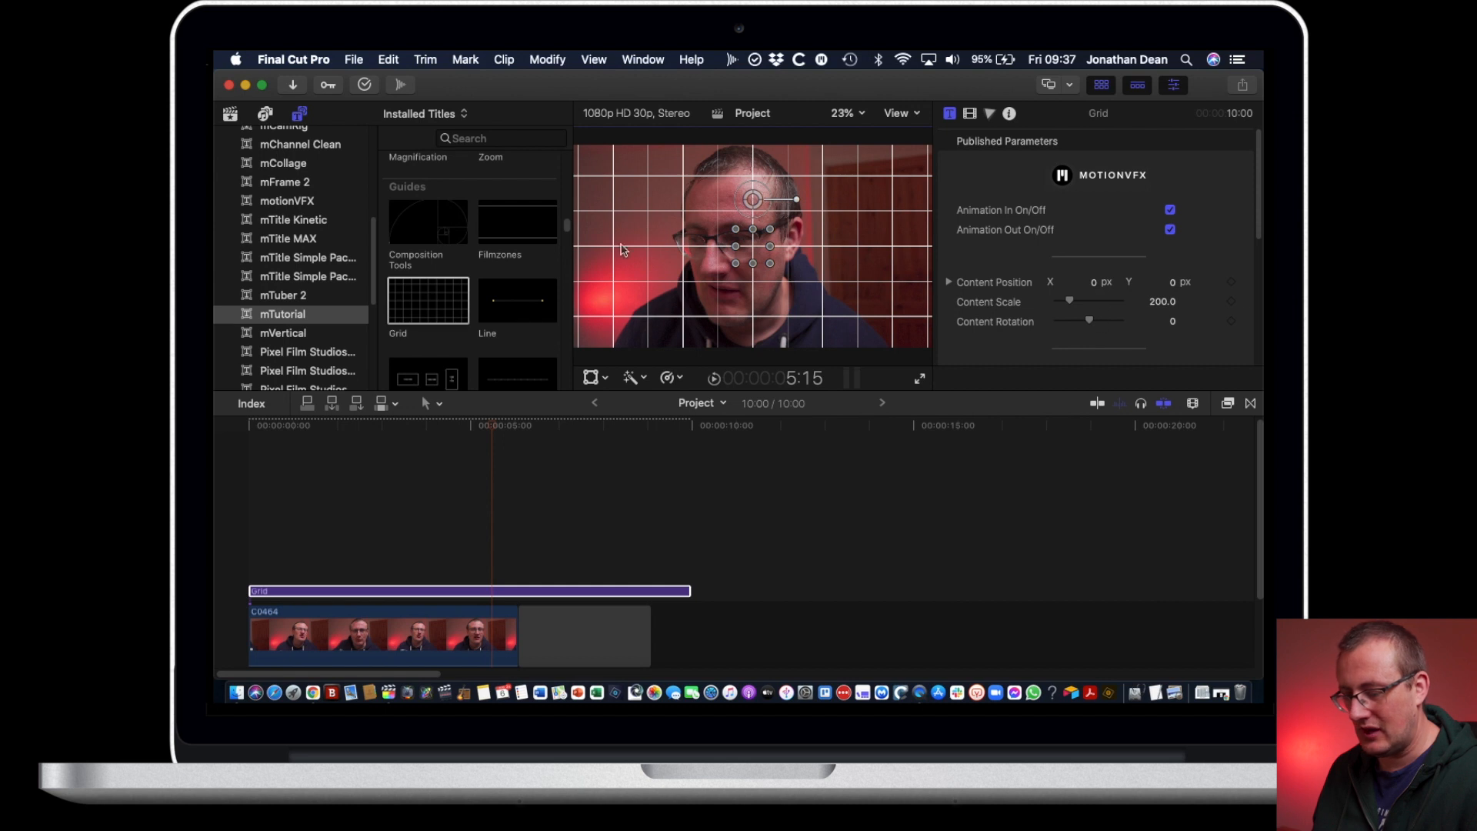
left_click(486, 590)
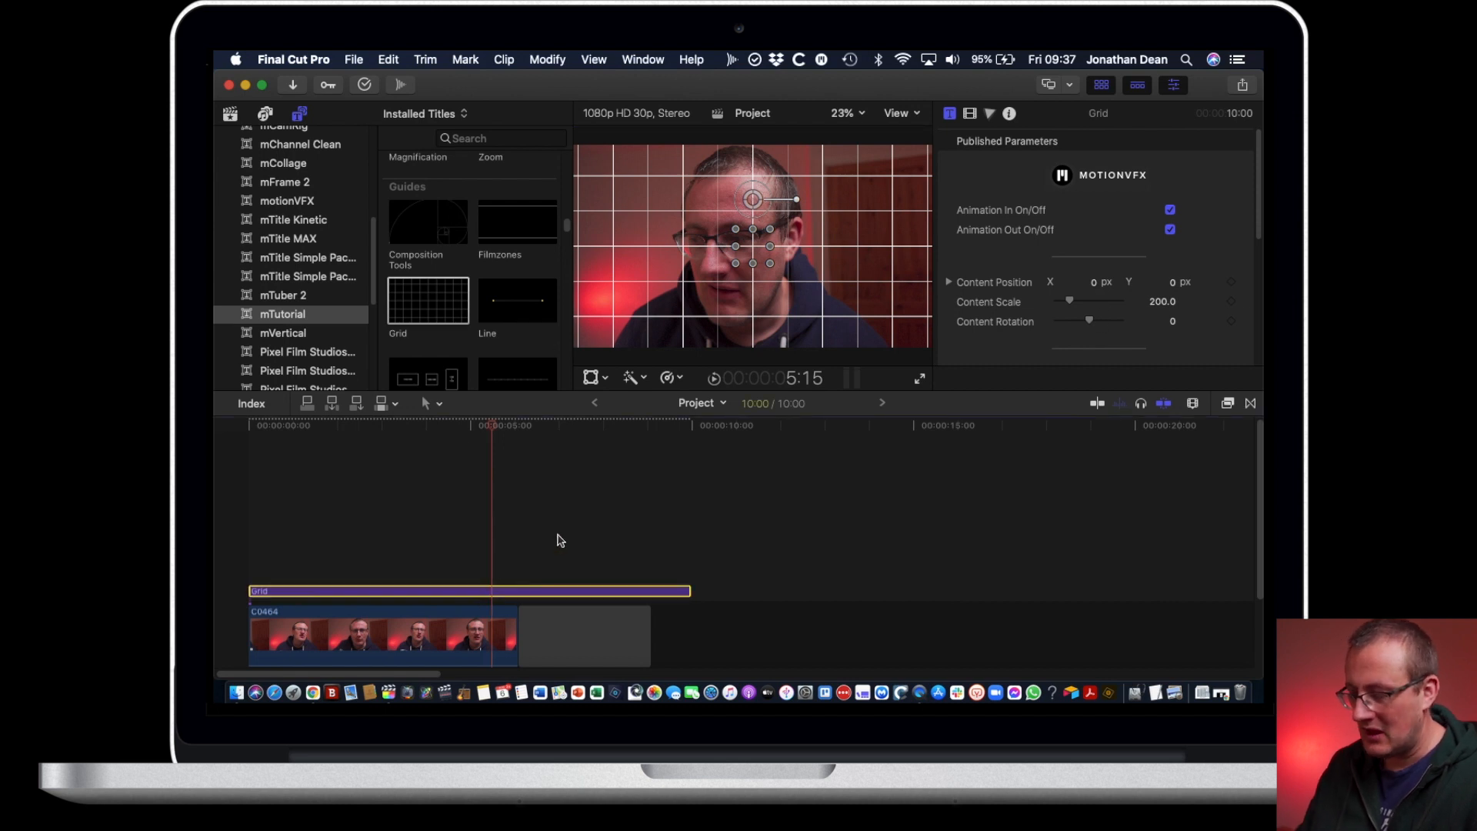
Step: Delete the Grid title and look over the viewer's own display and overlay options without changing any
key("Delete")
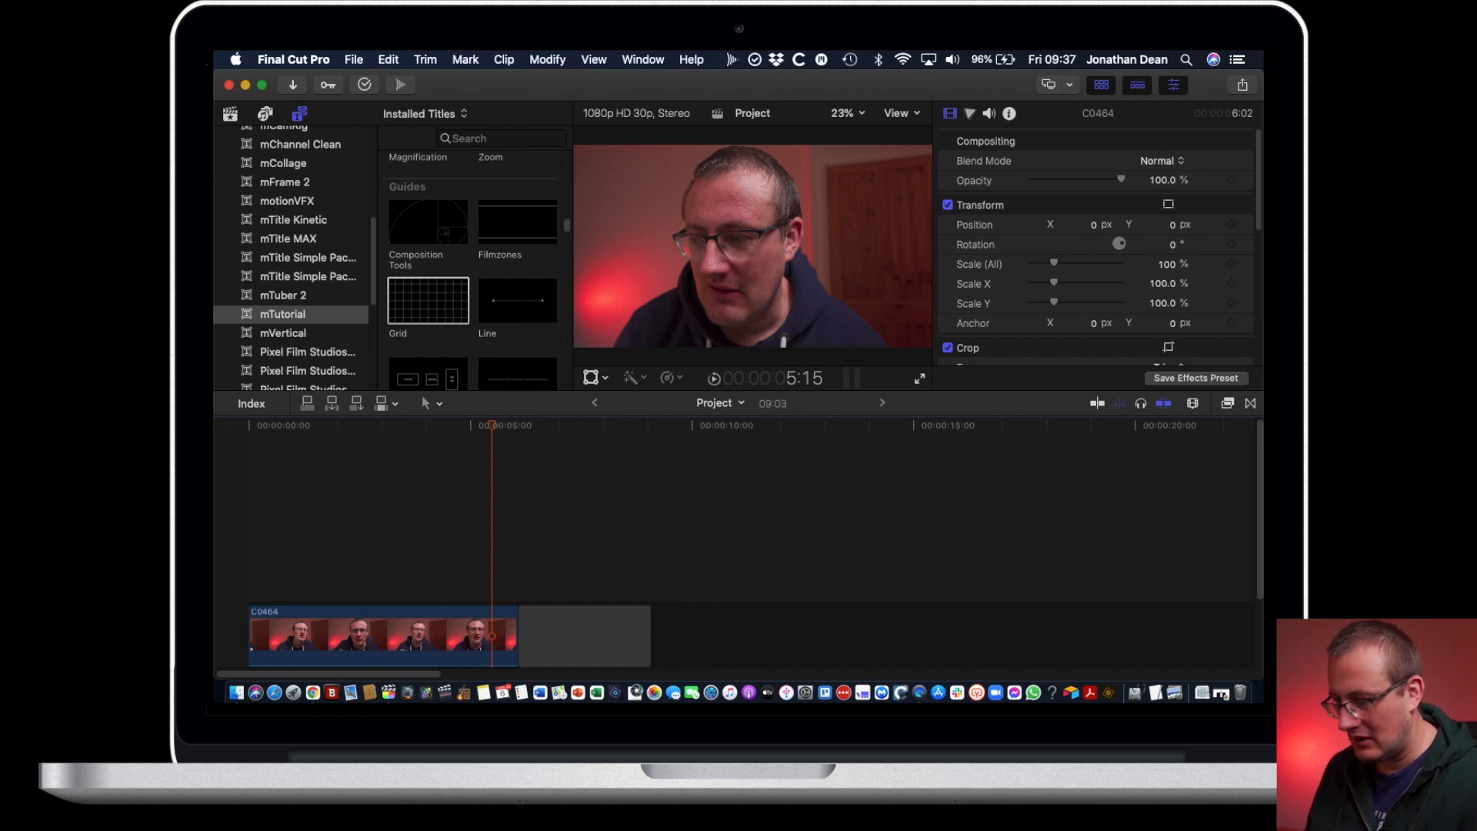
left_click(905, 115)
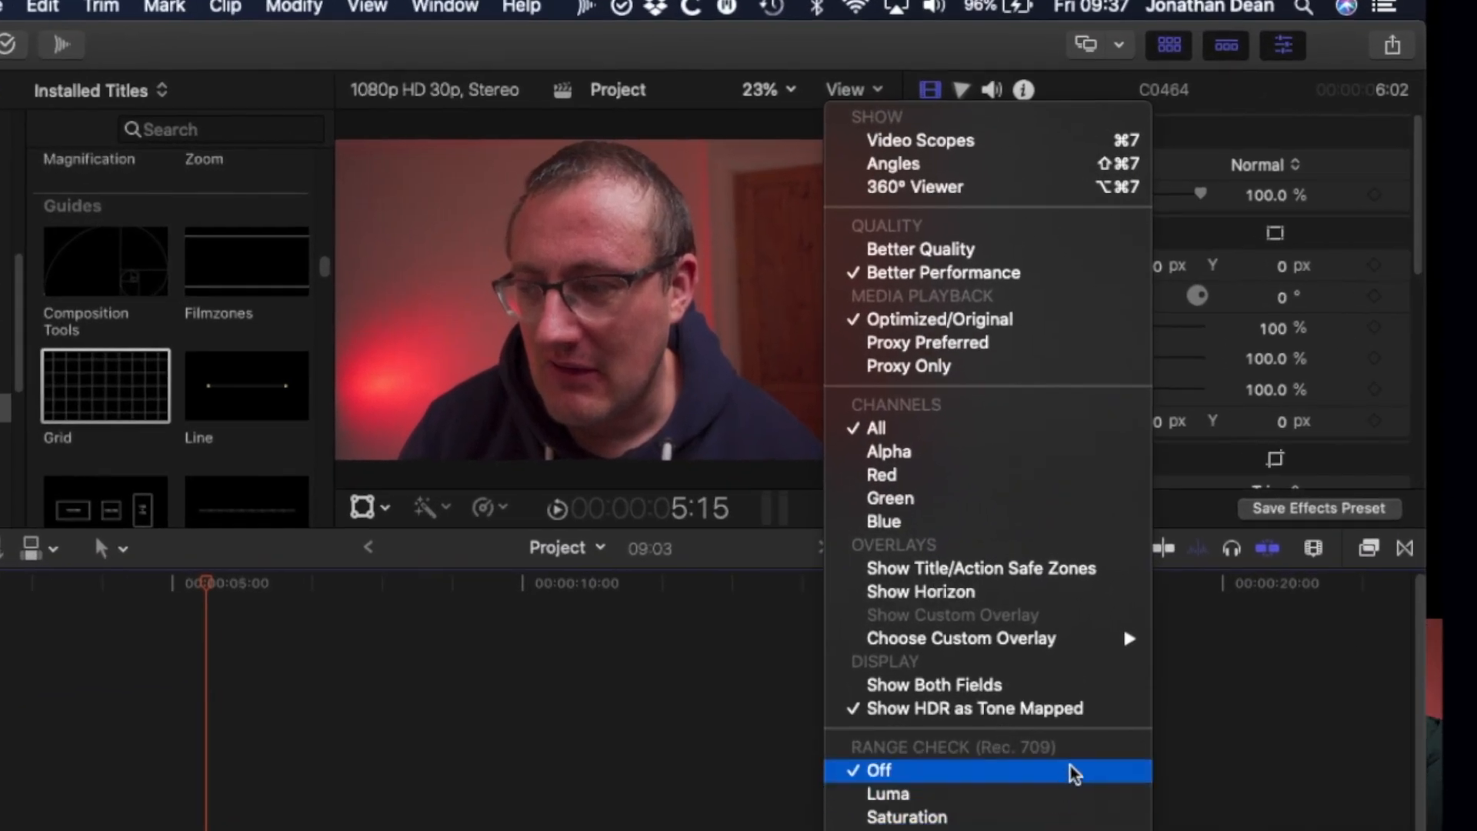
mouse_move(1069, 650)
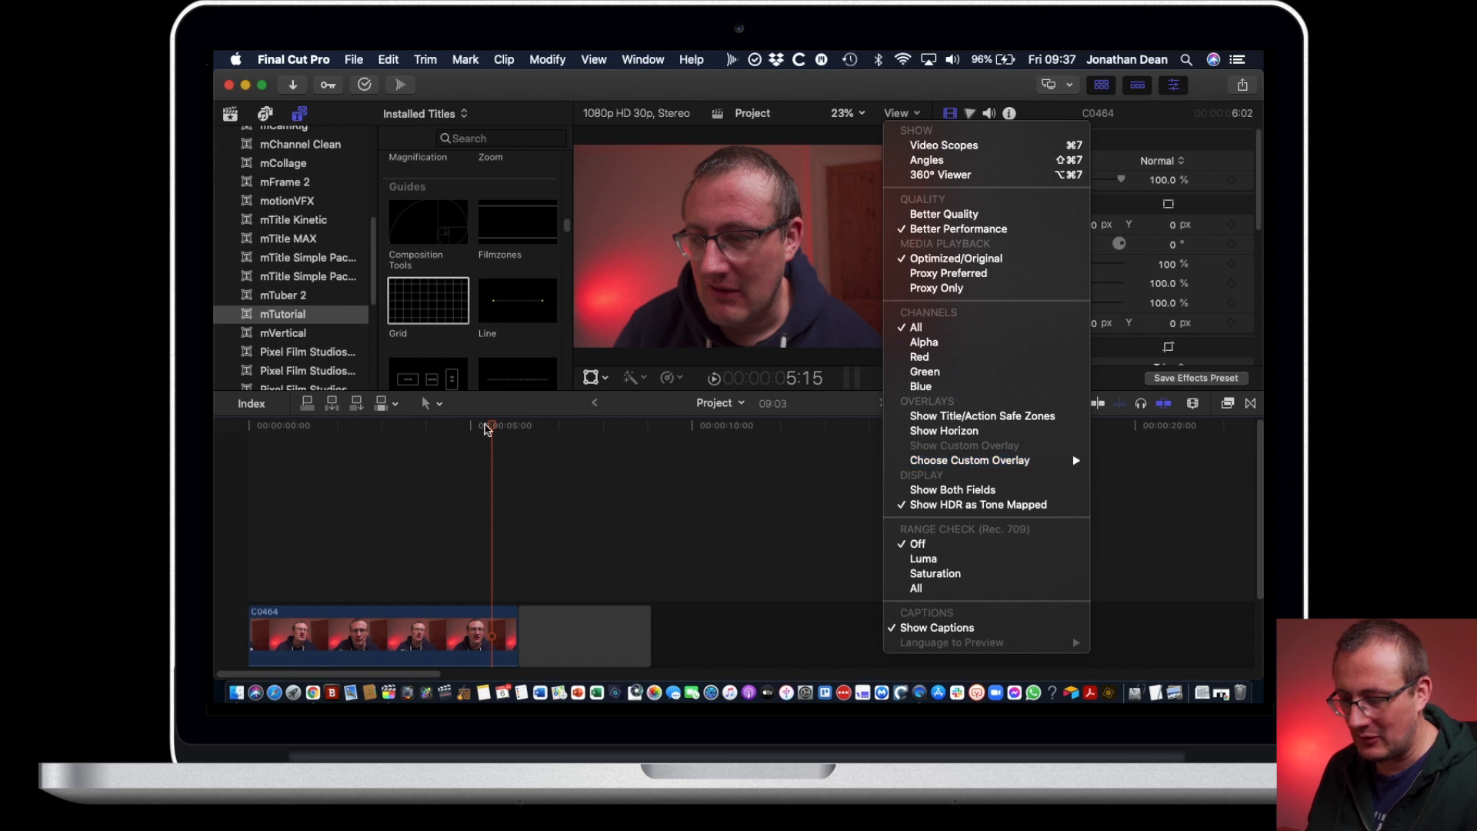
left_click(508, 430)
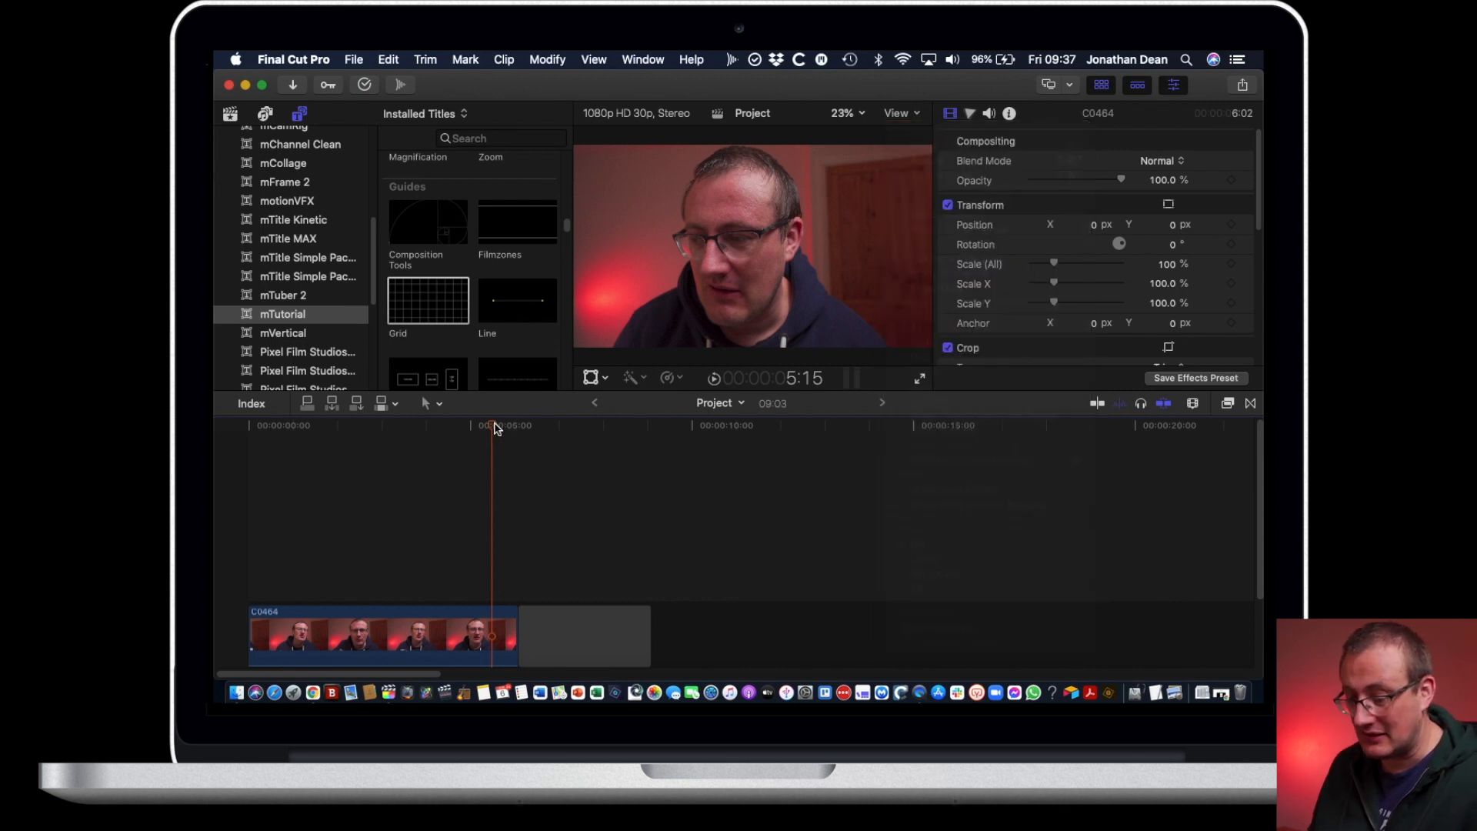
Step: Place the Line title above the start of the C0464 clip and preview its animation from the start
left_click_drag(507, 319, 208, 589)
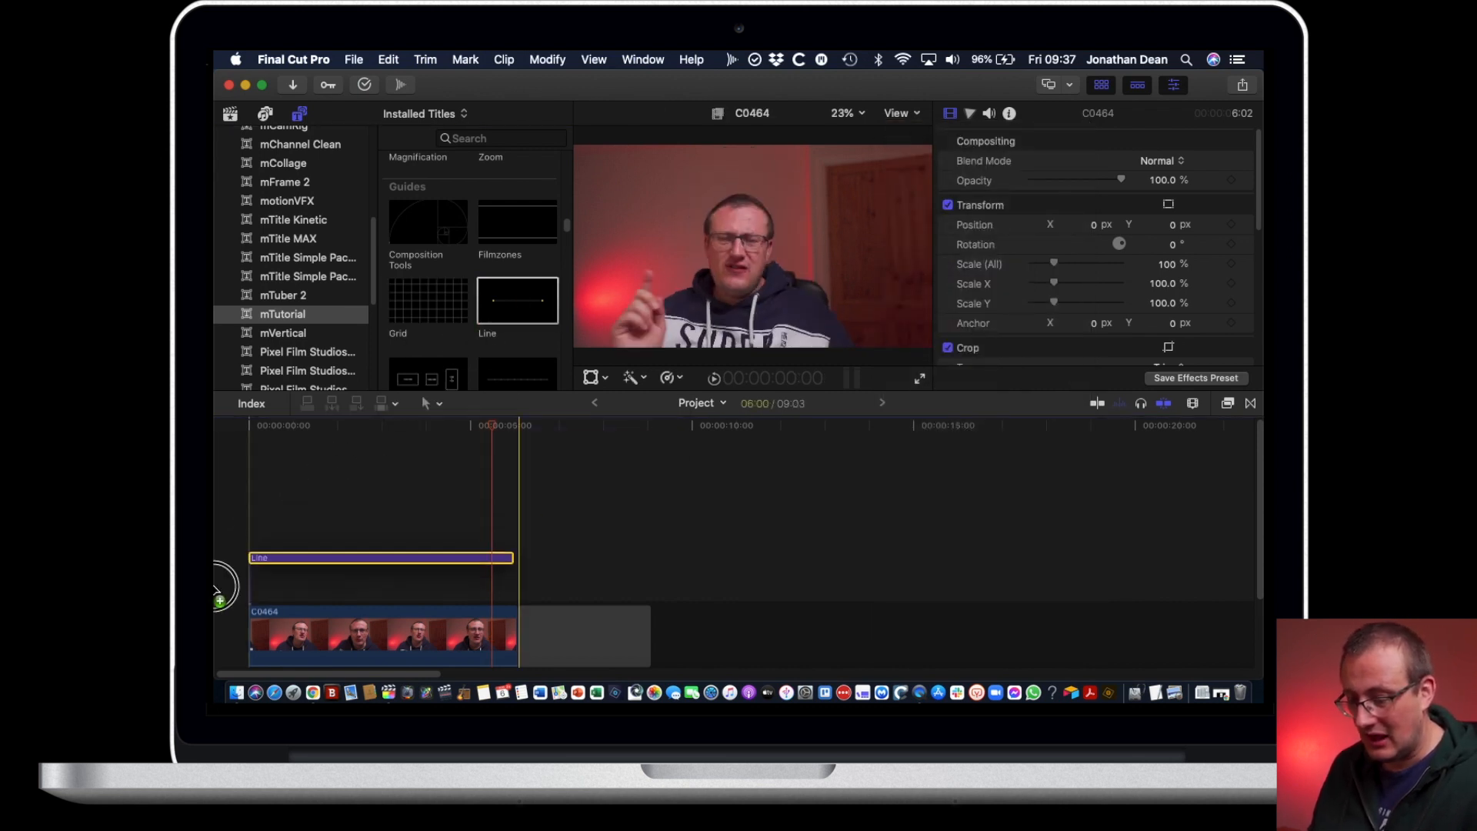
left_click(426, 423)
left_click(246, 424)
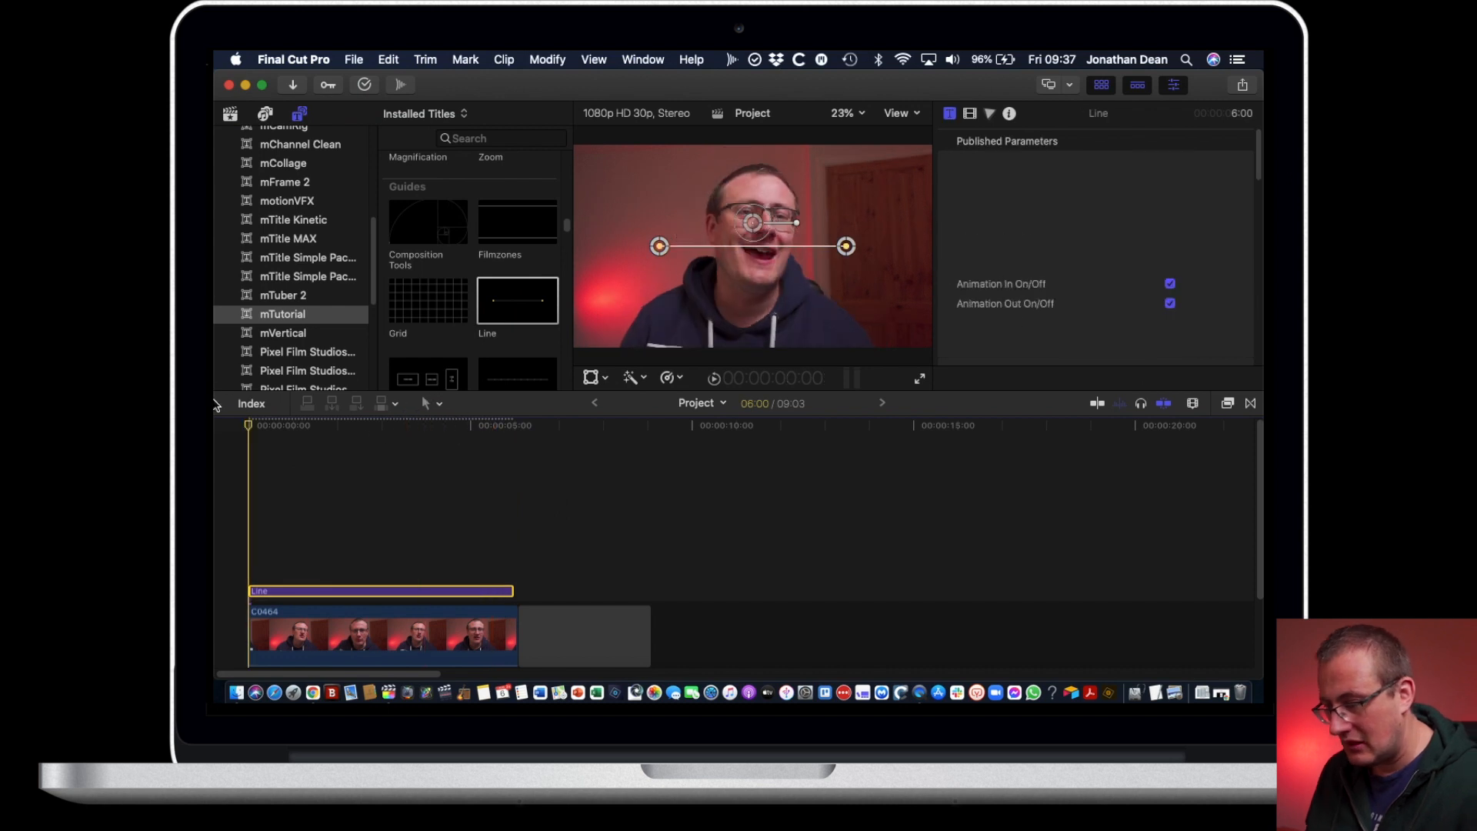
key("space")
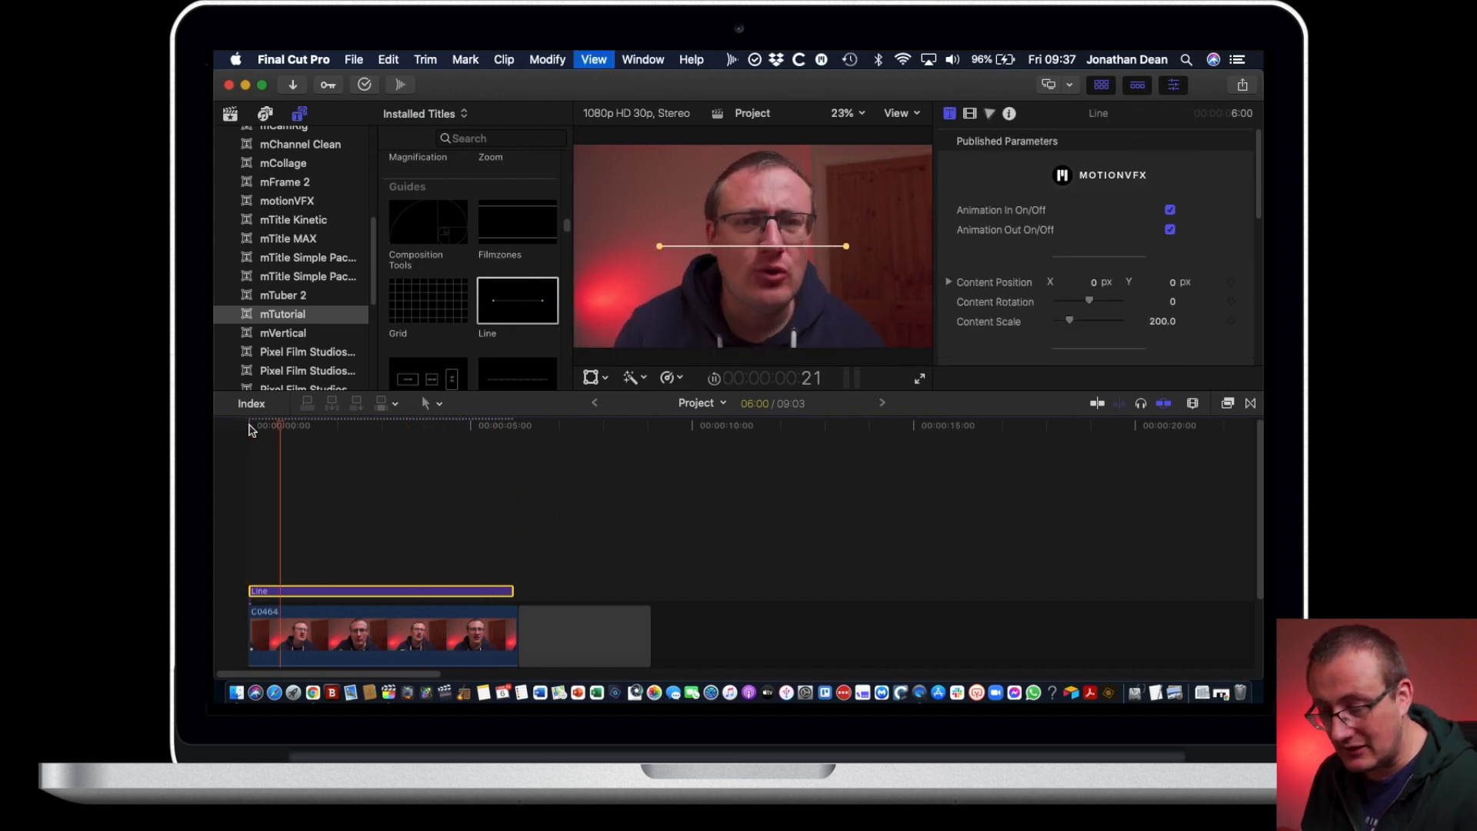
key("space")
Step: Replace the Line title with the Resolutions title above the start of the C0464 clip
left_click(398, 592)
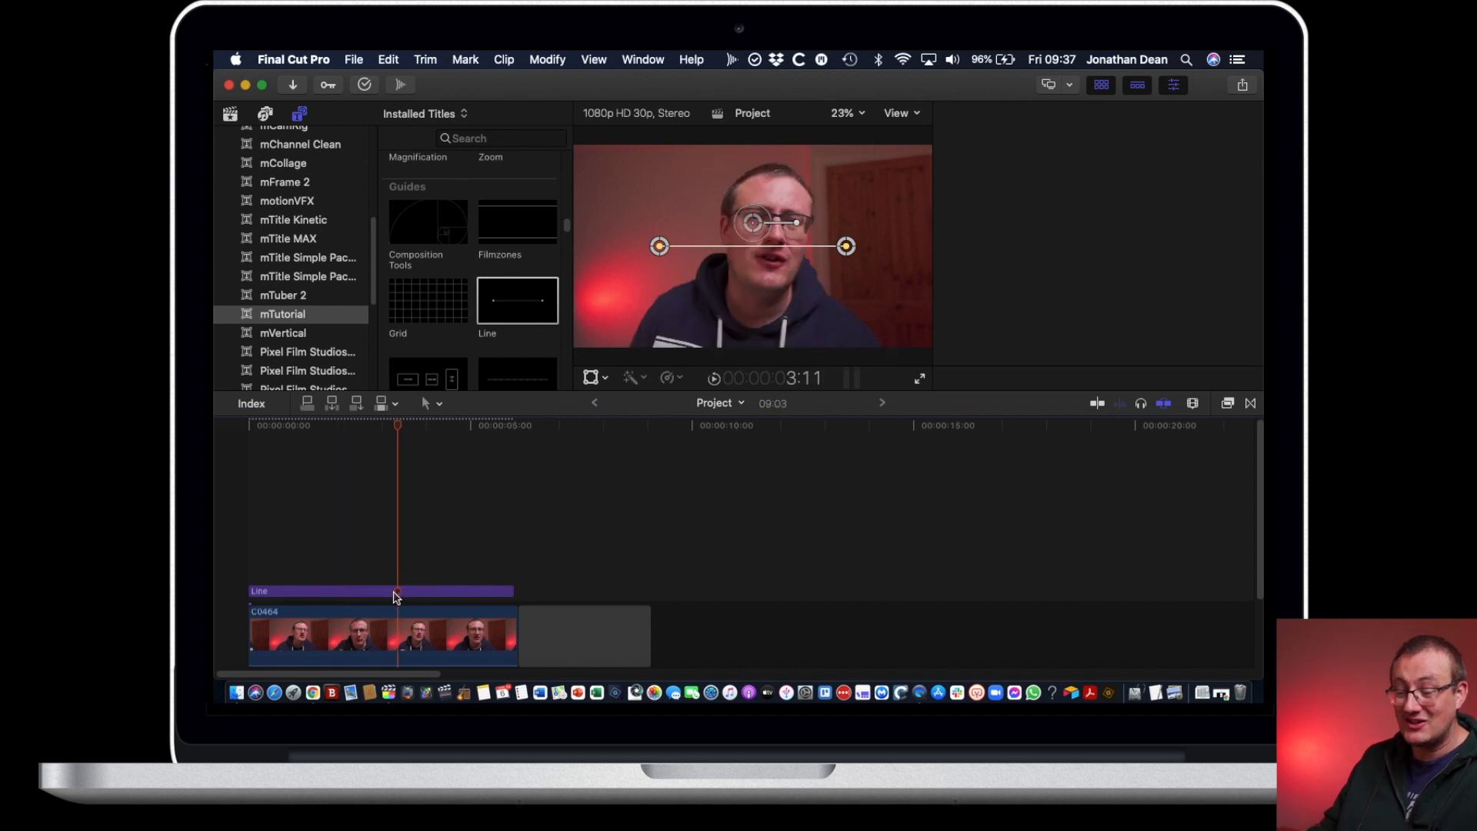
key("Delete")
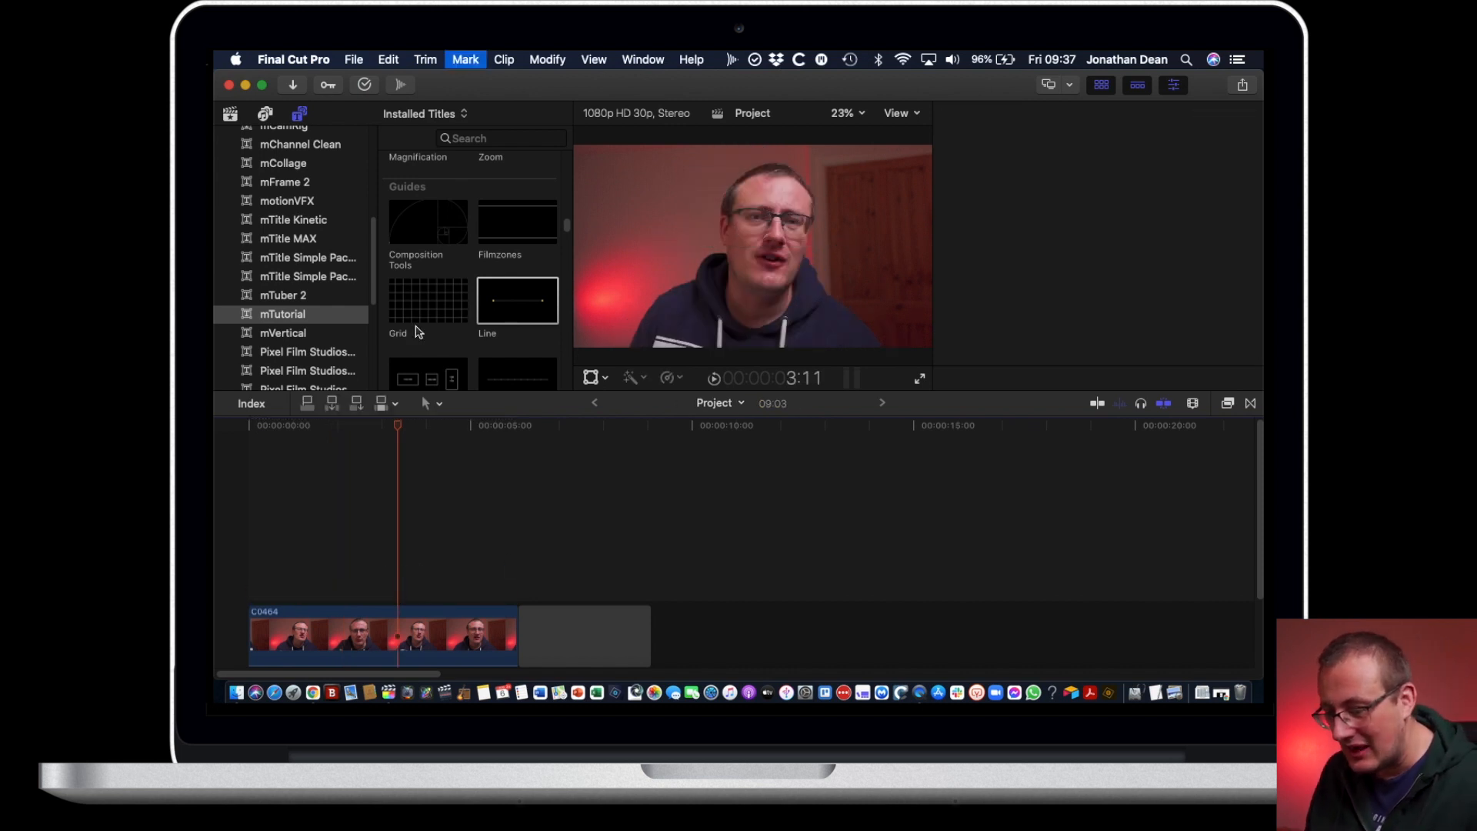
scroll(452, 311, "down", 3)
left_click_drag(408, 251, 232, 594)
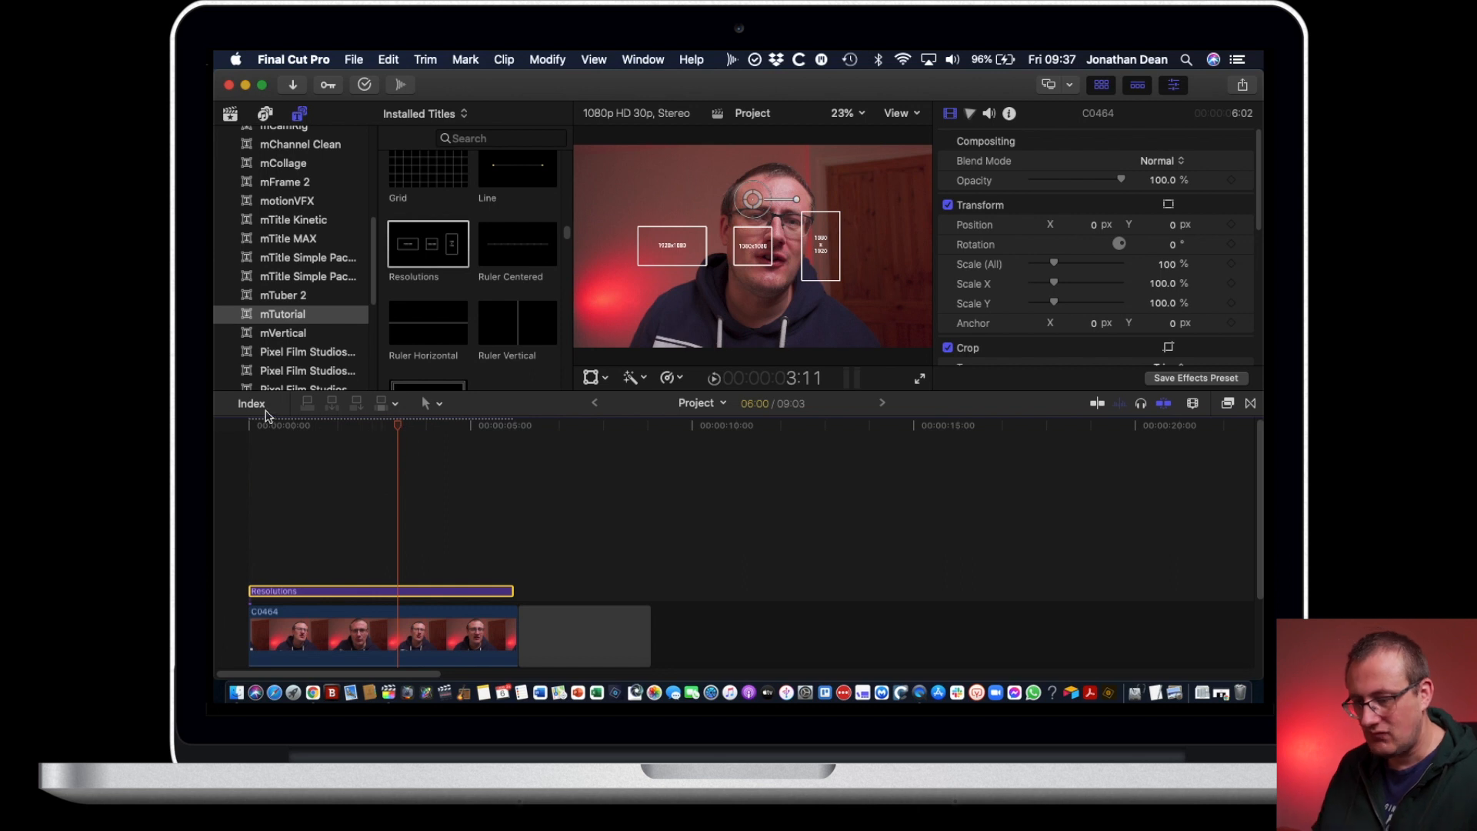
scroll(467, 275, "up", 3)
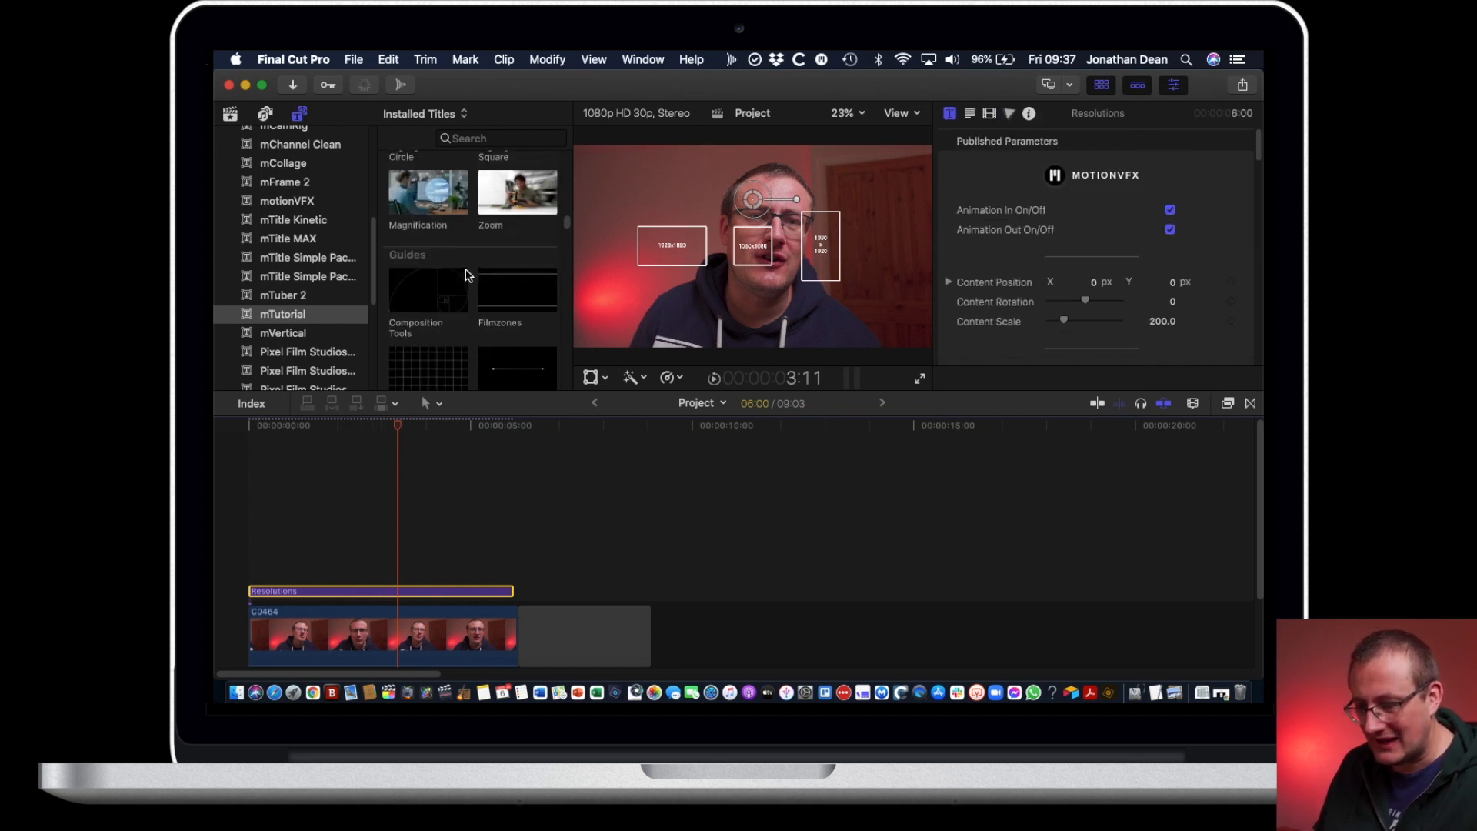
scroll(468, 275, "down", 5)
scroll(471, 343, "up", 2)
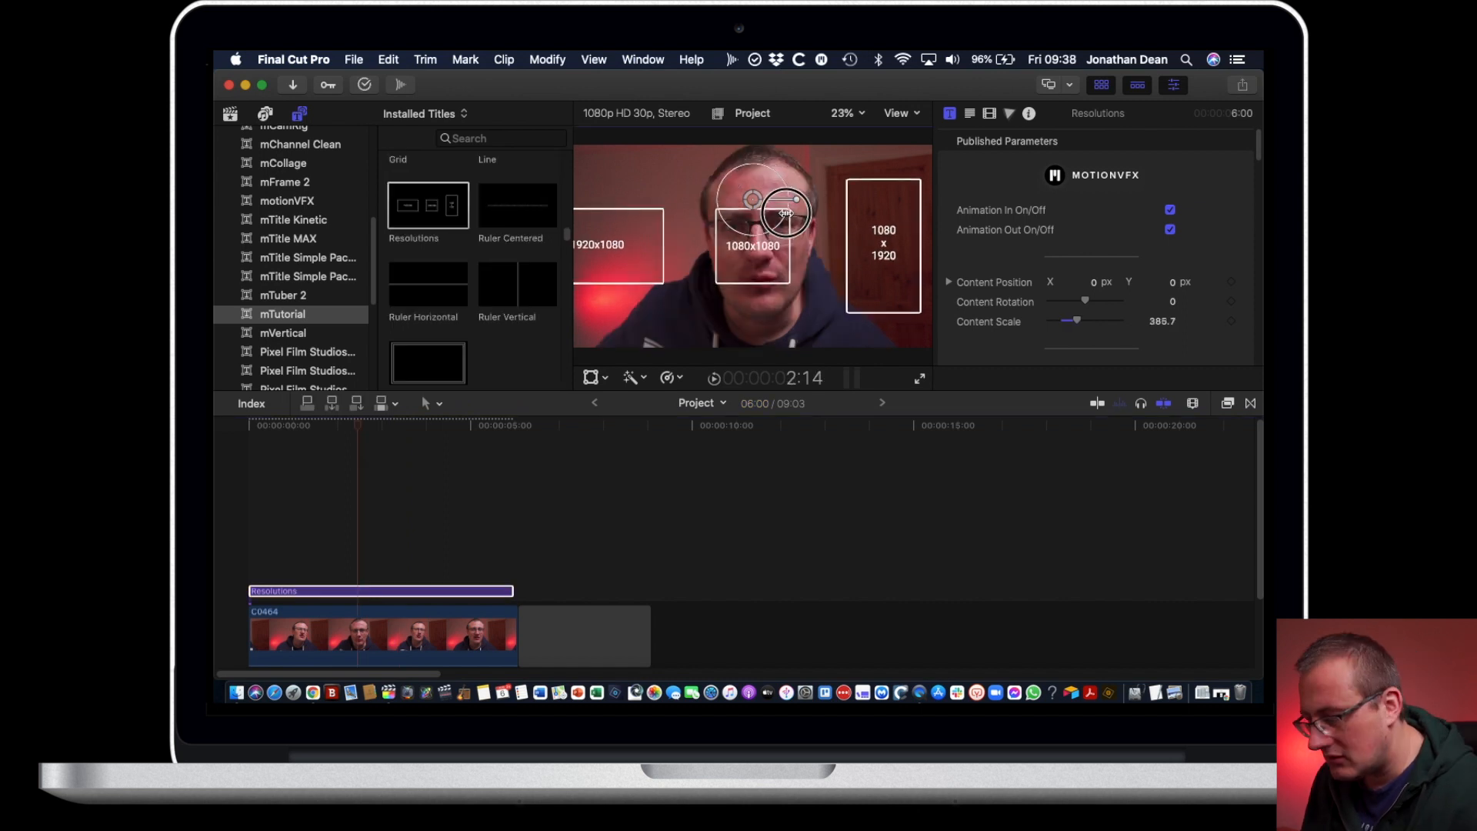
Step: Scale the Resolutions frames to a Content Scale of about 303.2 and review the title's Horizontal and Square parameters
left_click_drag(791, 208, 774, 210)
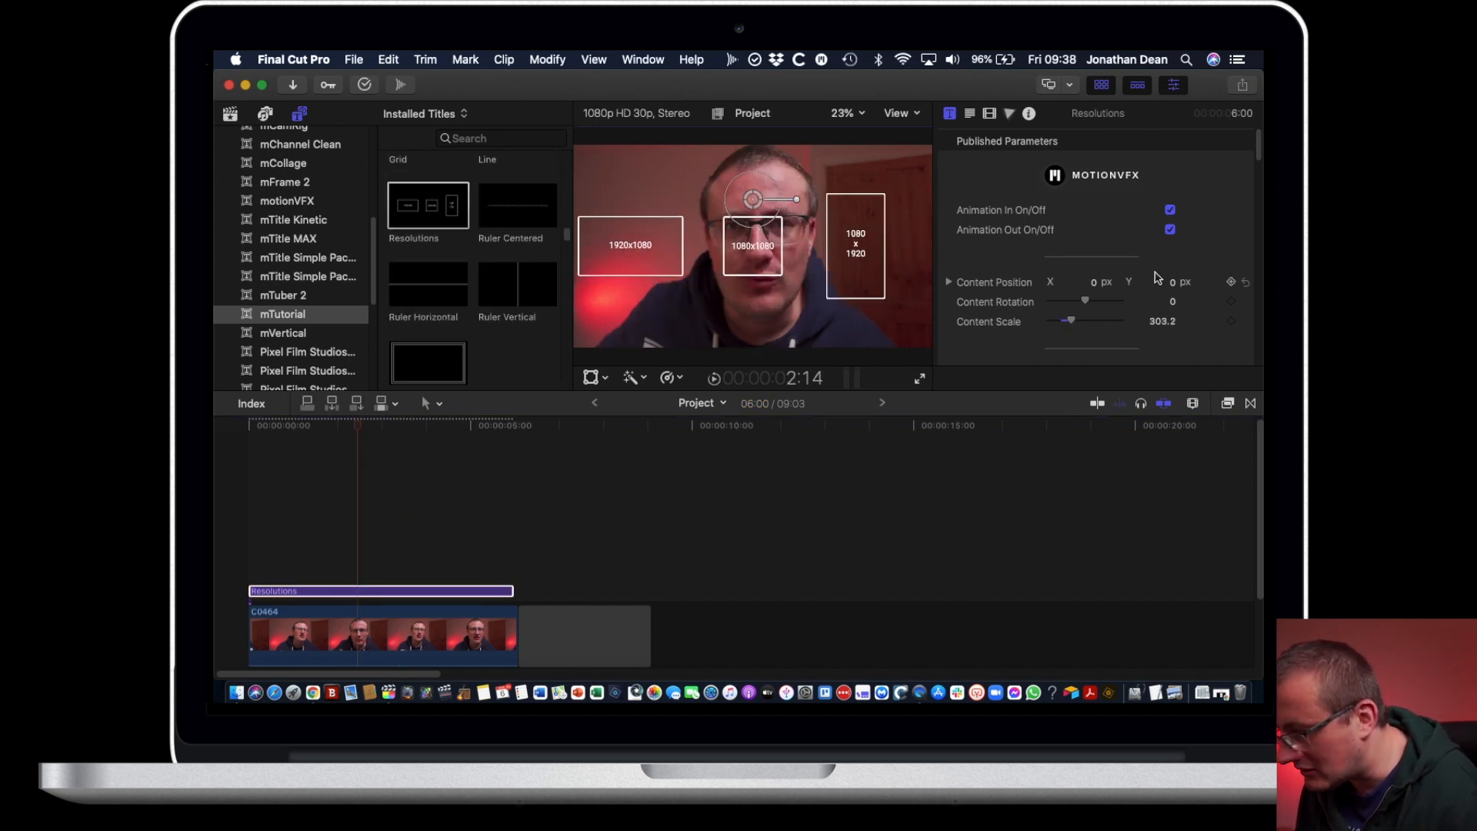
scroll(1158, 283, "down", 5)
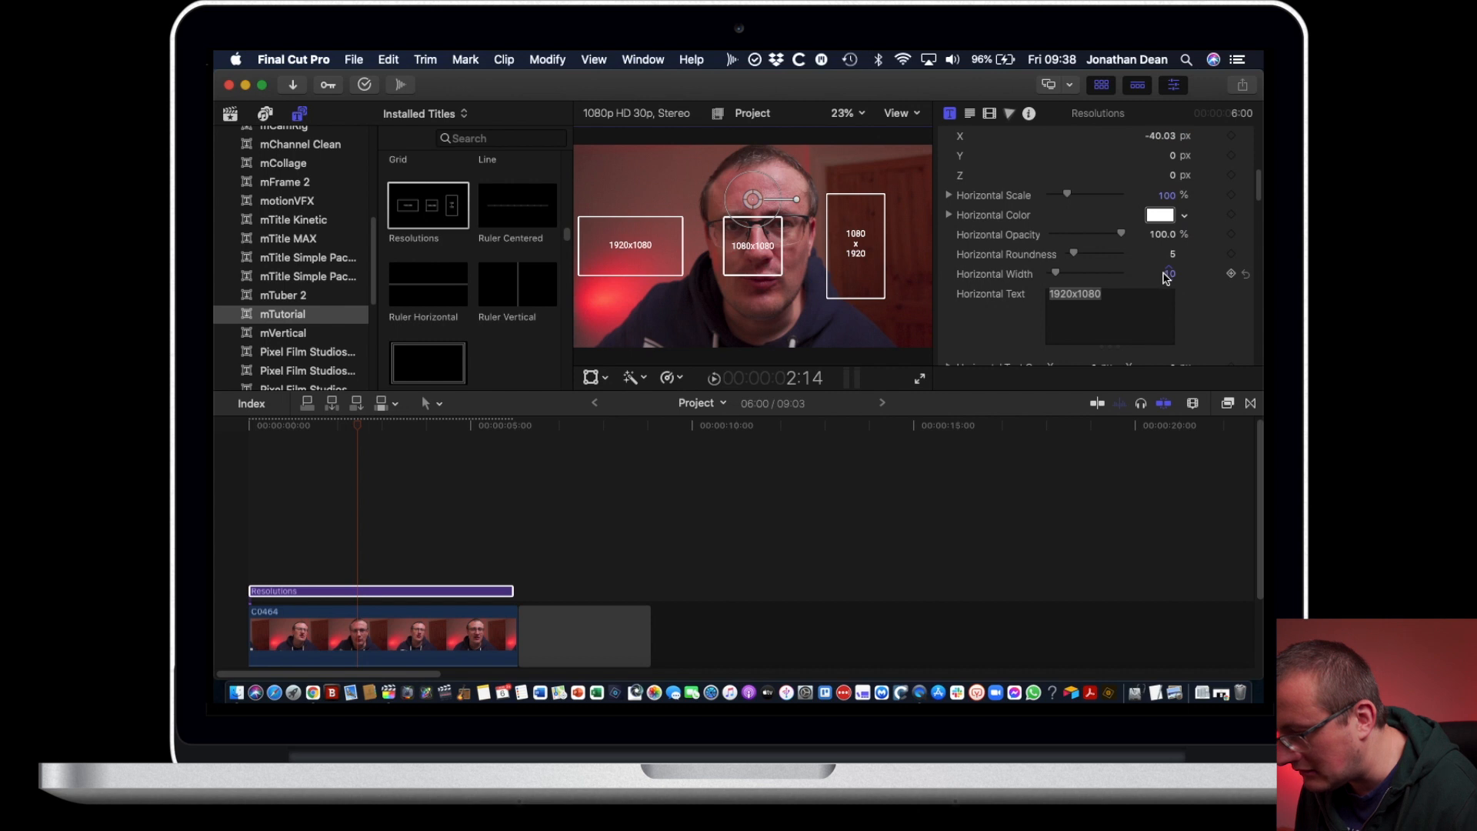
scroll(1167, 277, "down", 6)
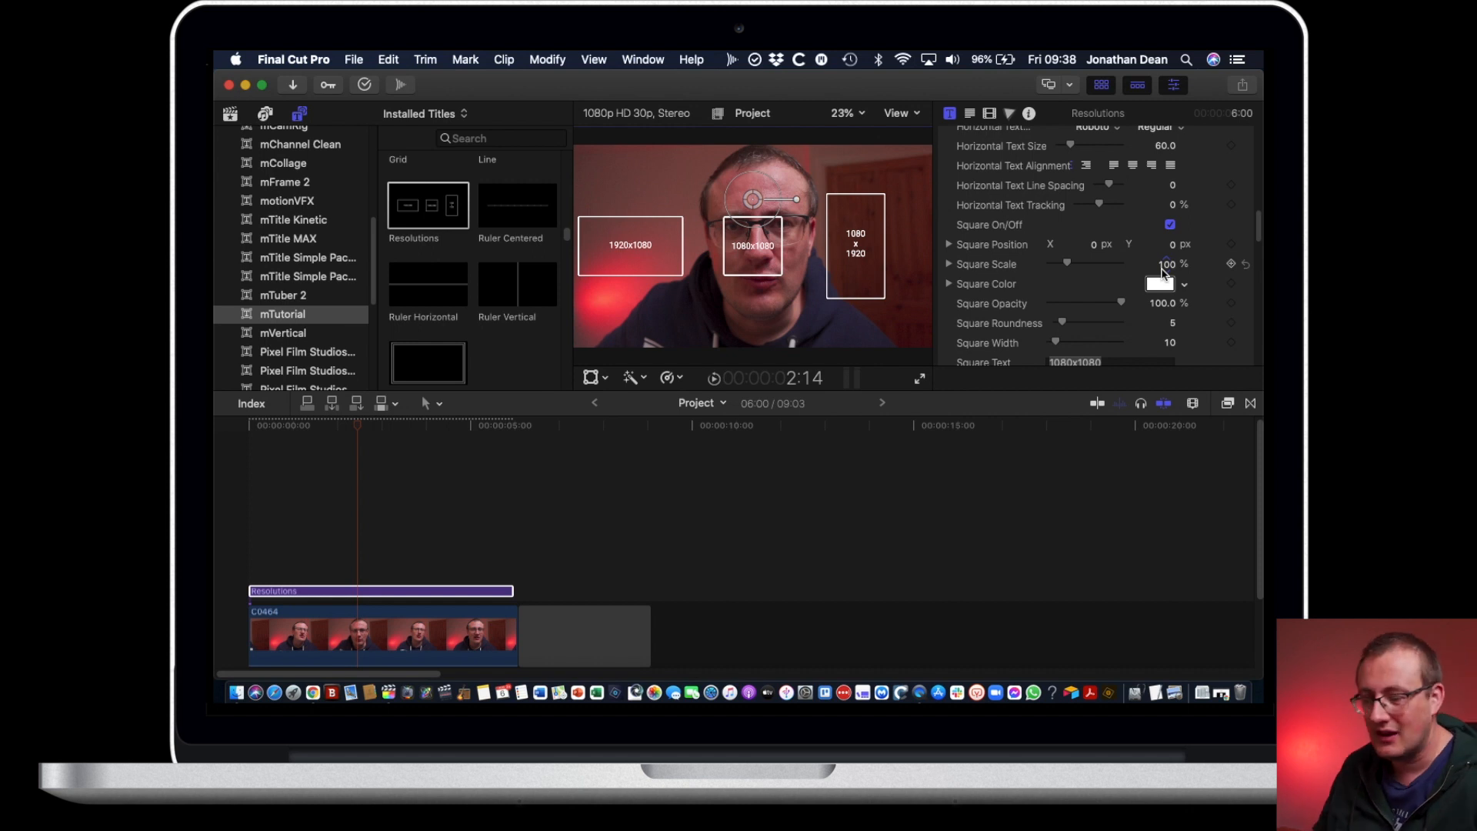
Step: Replace Resolutions with the Ruler Centered title above the start of C0464 and preview it from the start
left_click(439, 593)
key("Delete")
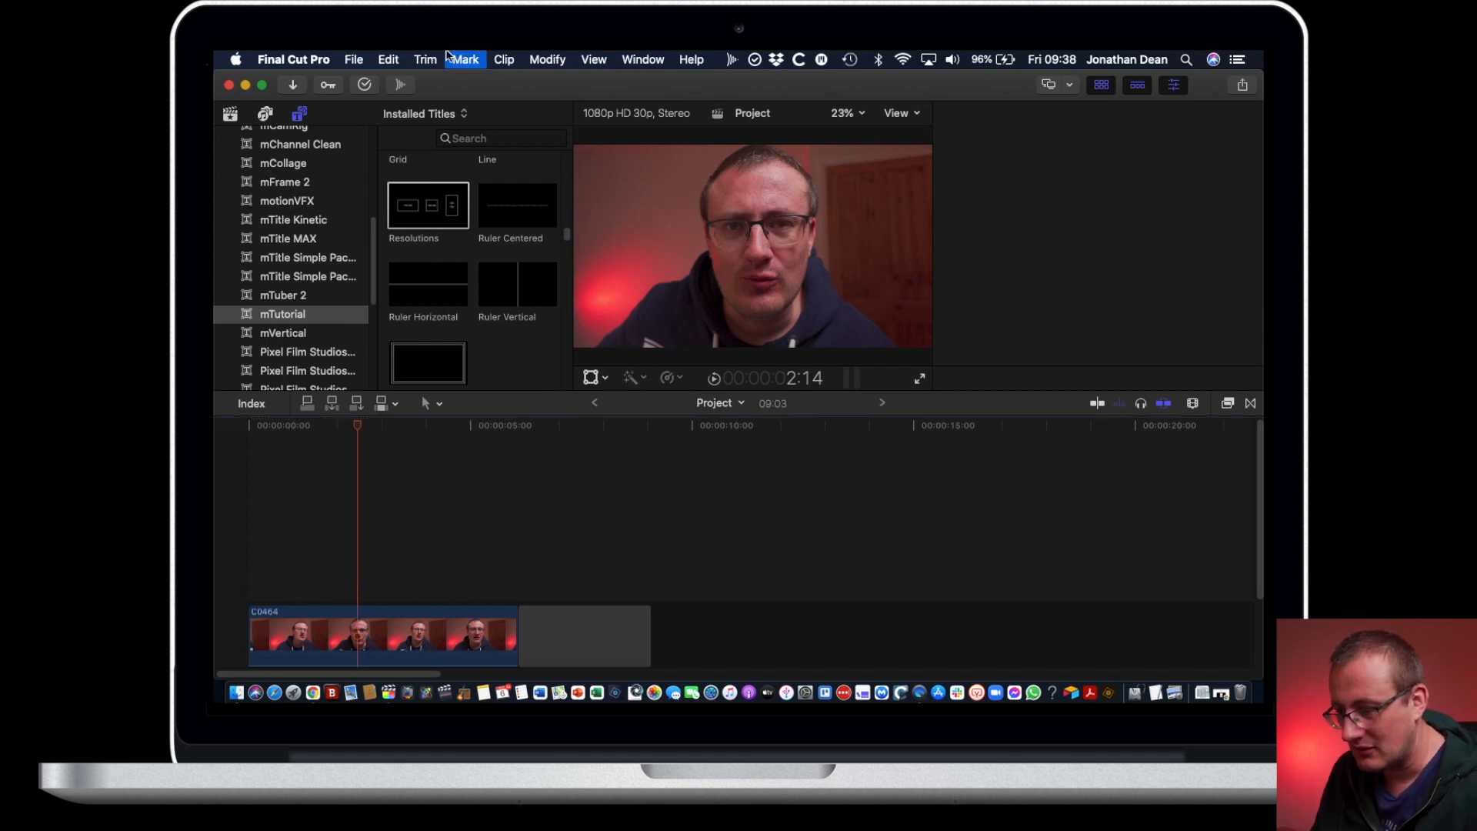
left_click_drag(517, 206, 242, 544)
left_click(230, 439)
key("space")
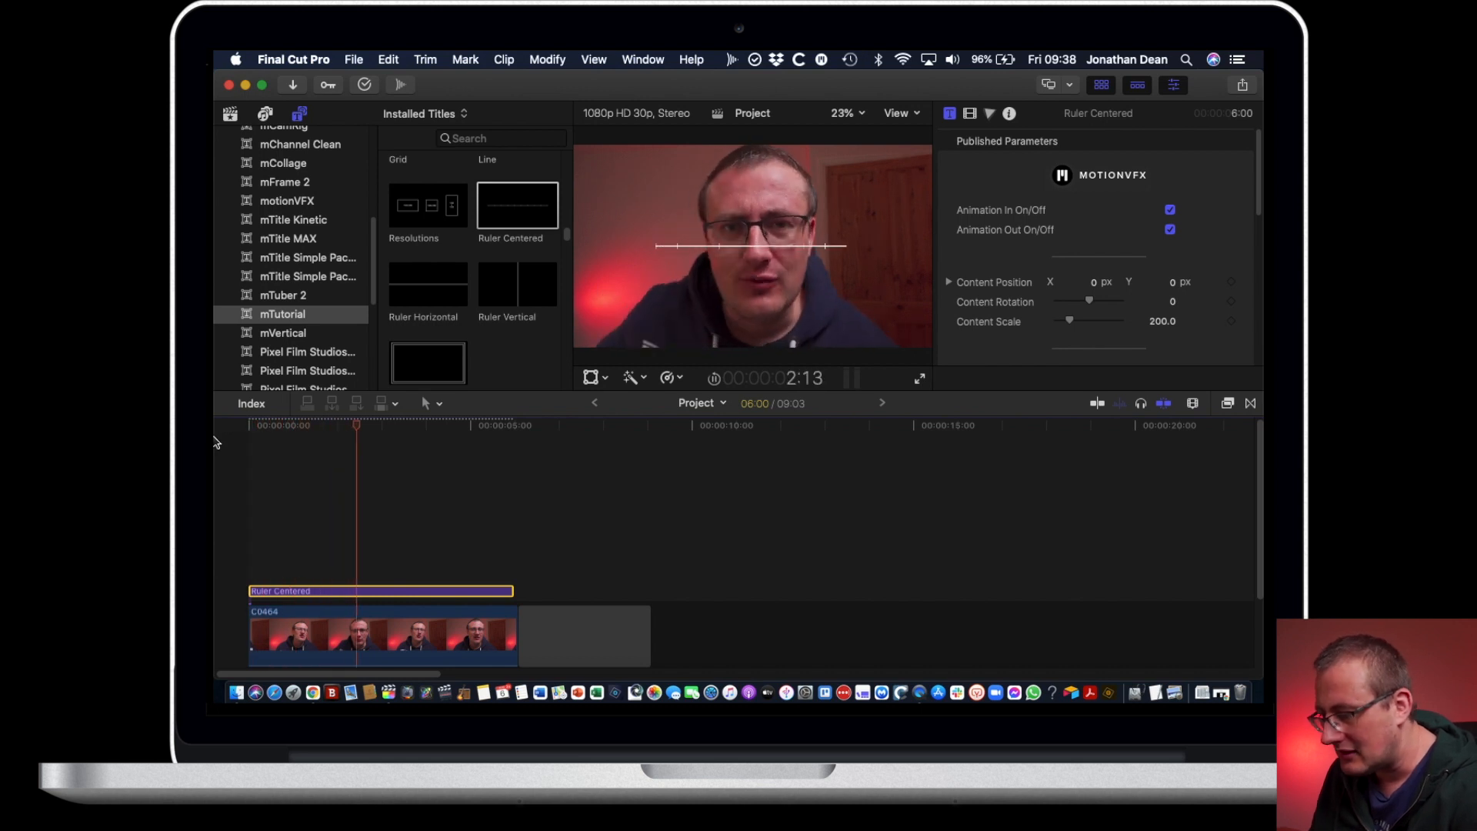
key("space")
Step: Enlarge the centered ruler to a Content Scale of about 316.1 and preview its animation from the start
left_click_drag(764, 258, 776, 273)
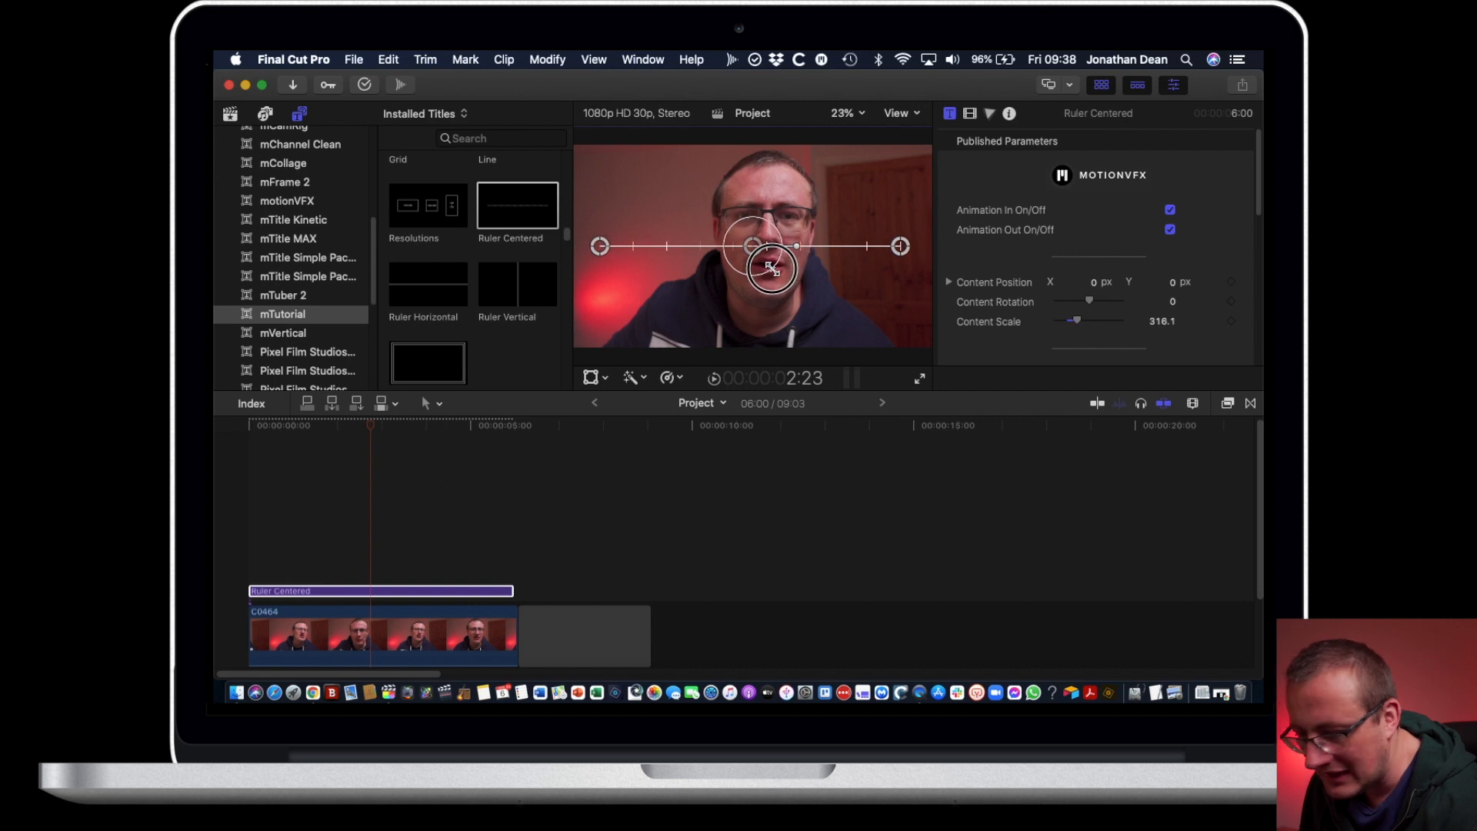
left_click(240, 425)
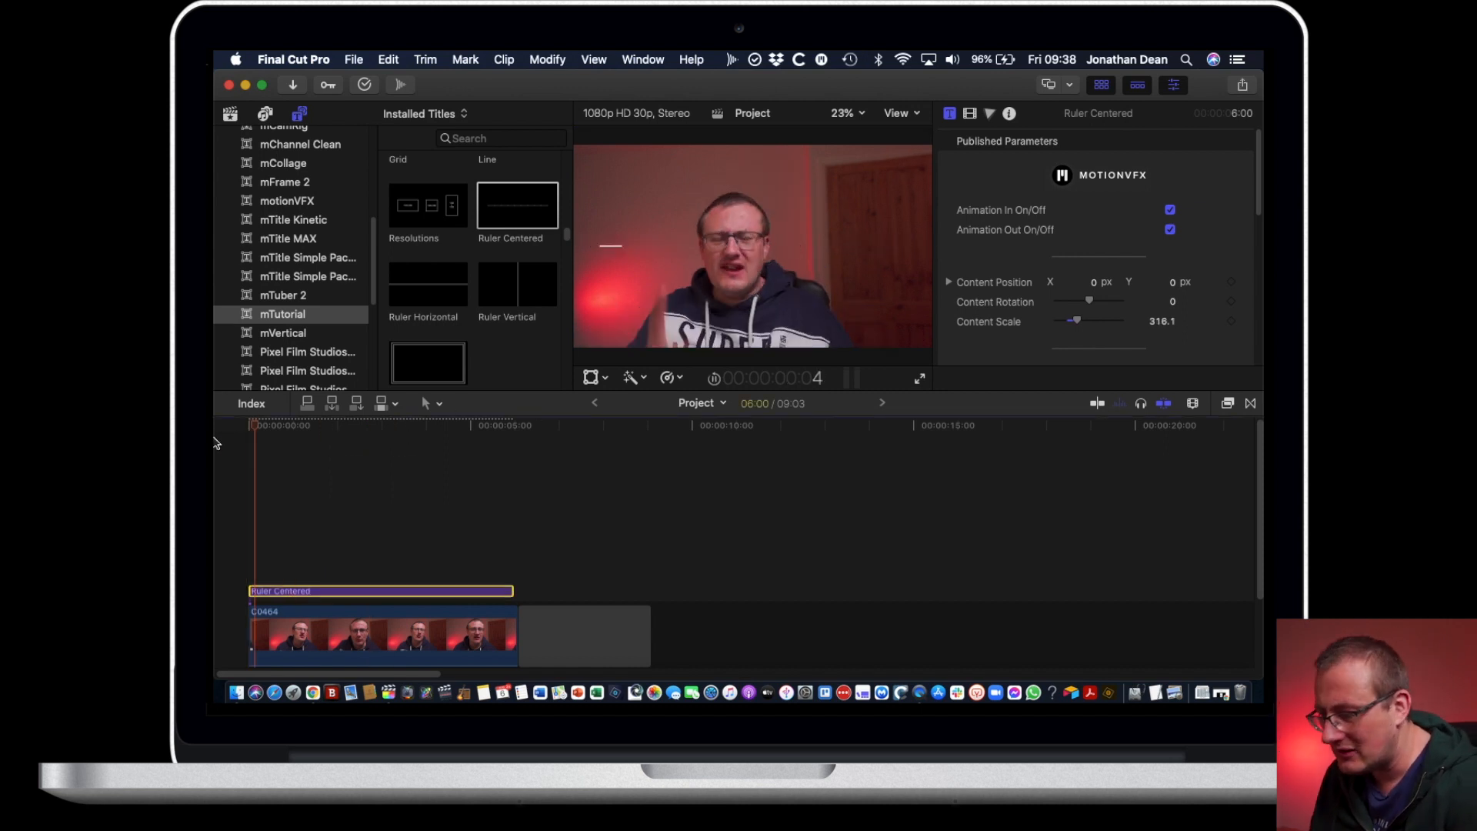
key("space")
key("space")
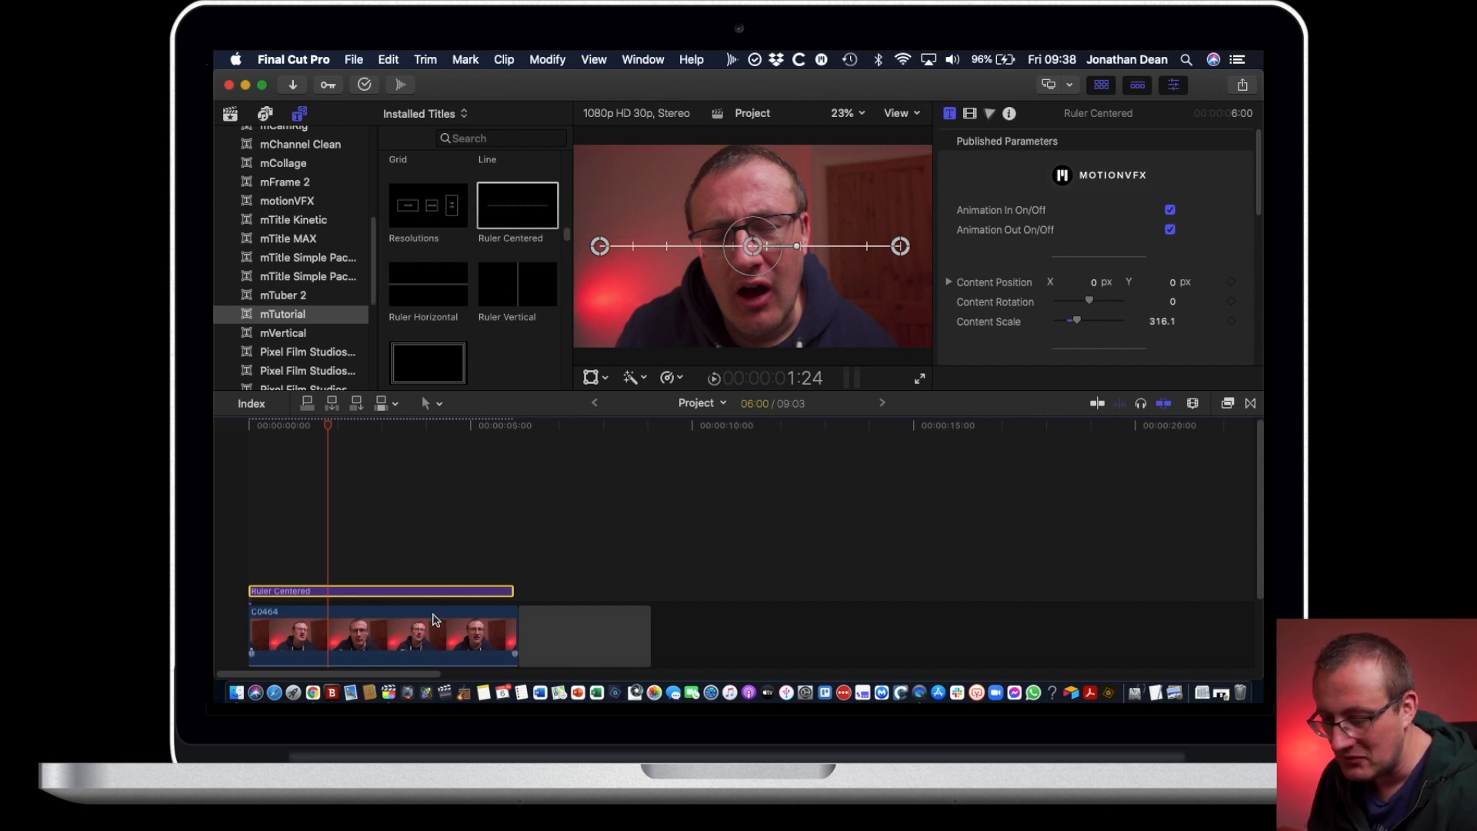
Step: Replace Ruler Centered with the Ruler Horizontal title above the start of C0464 and preview it from the start
key("Delete")
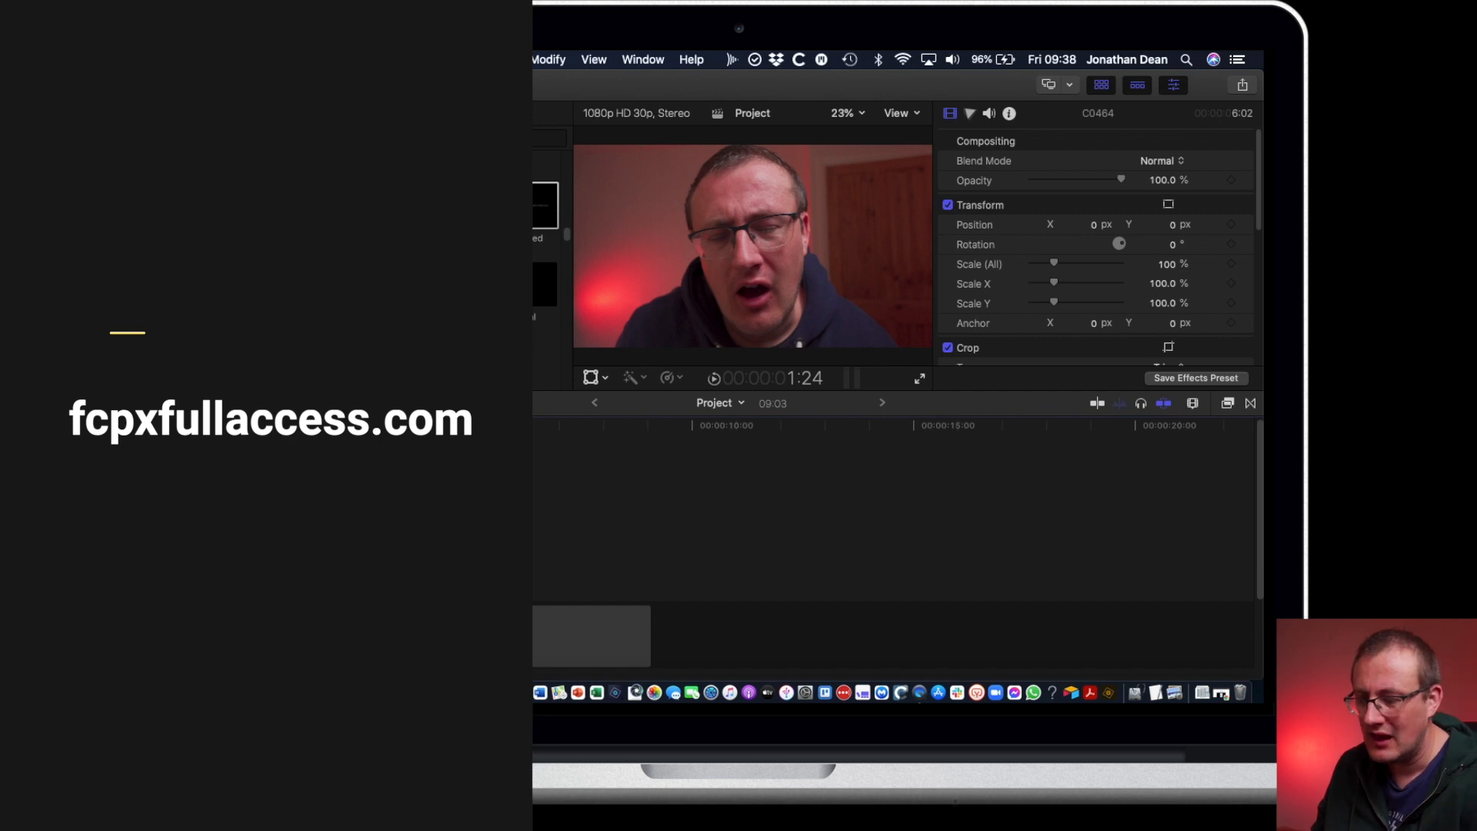
left_click_drag(427, 285, 254, 586)
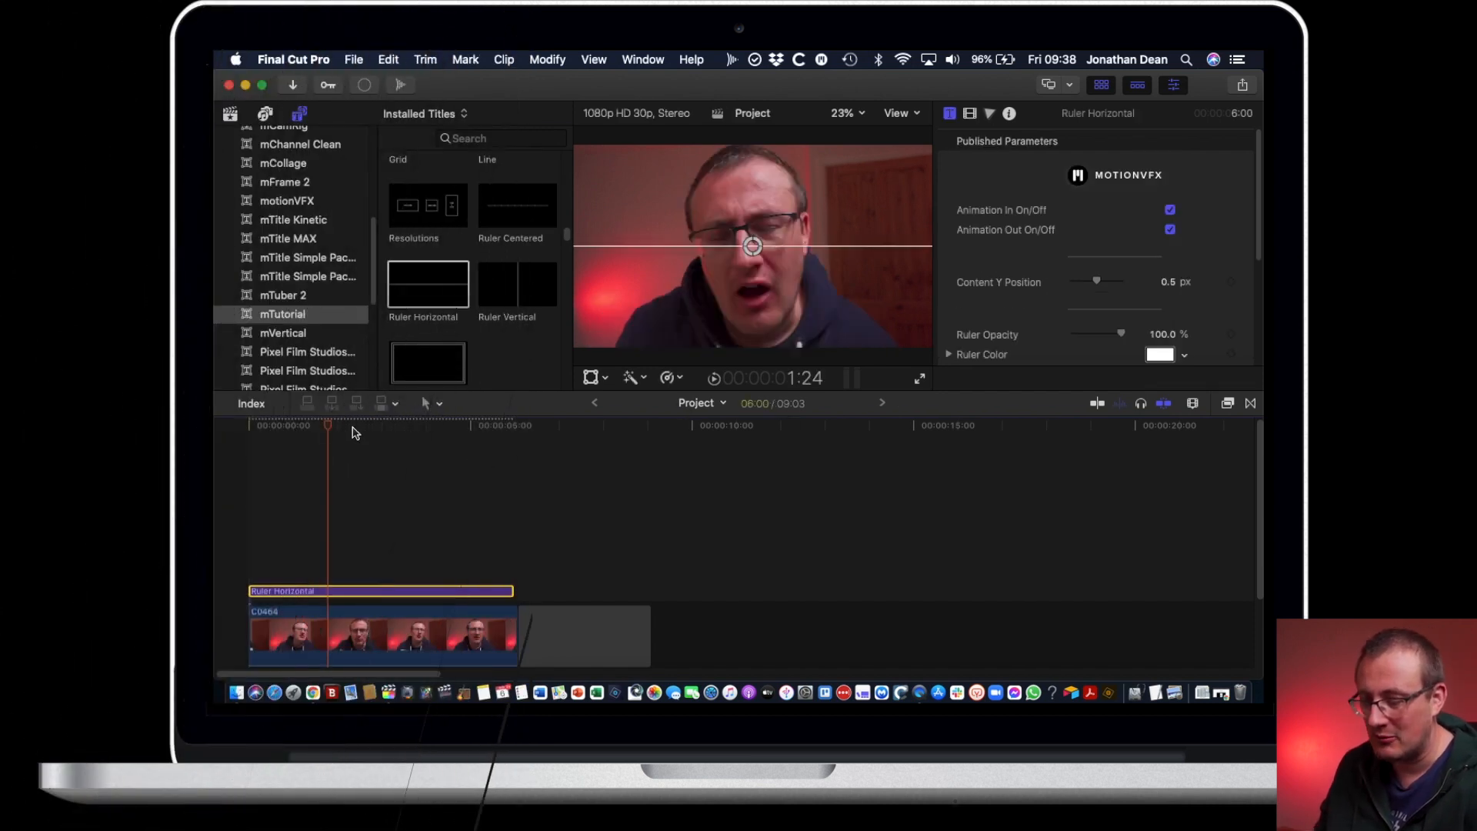
left_click_drag(329, 426, 220, 422)
key("space")
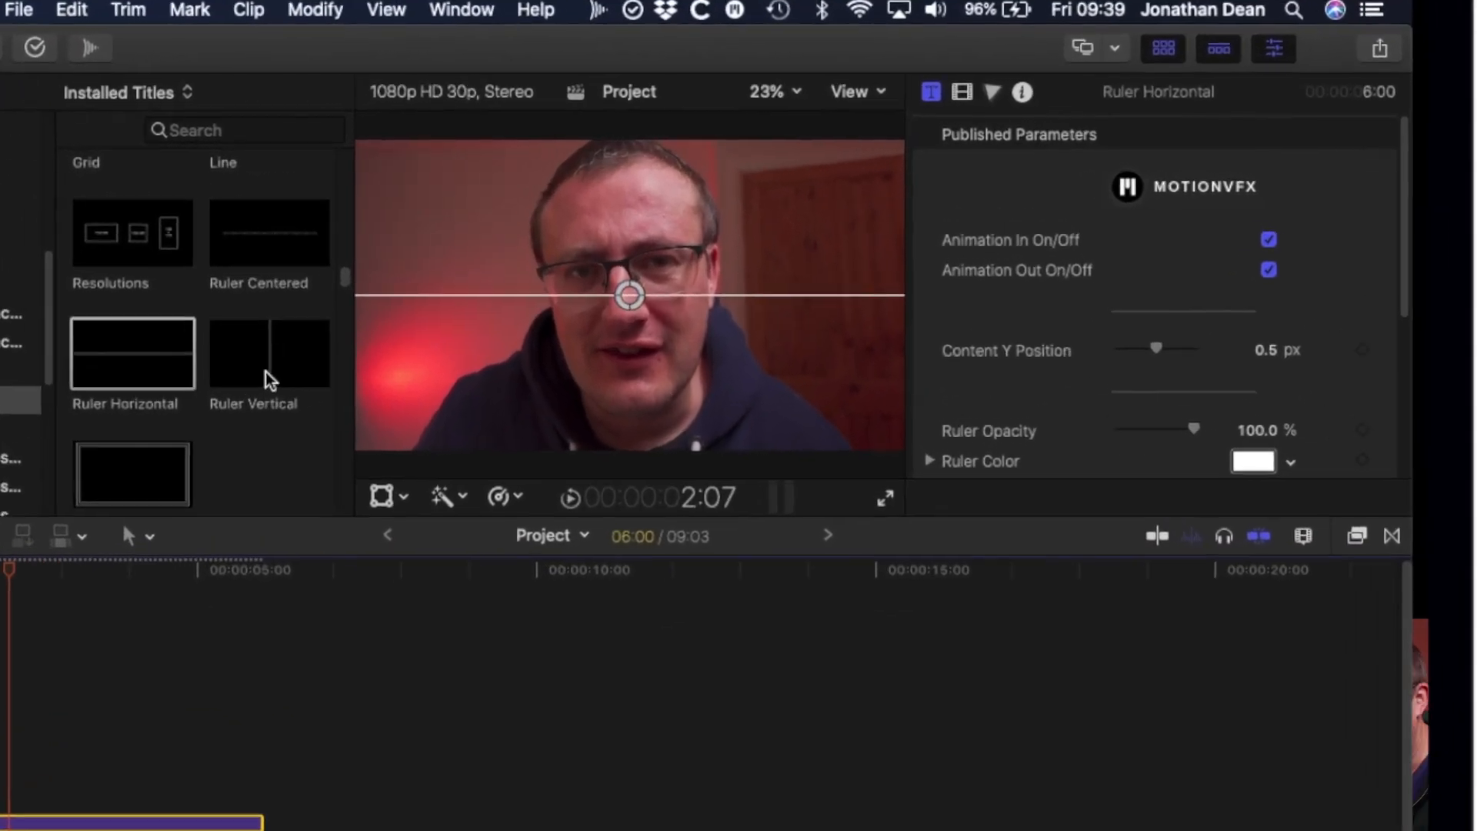
Step: Add the Ruler Vertical title over the start of the clip, keeping Ruler Horizontal in place so both rulers cross
left_click_drag(266, 372, 4, 772)
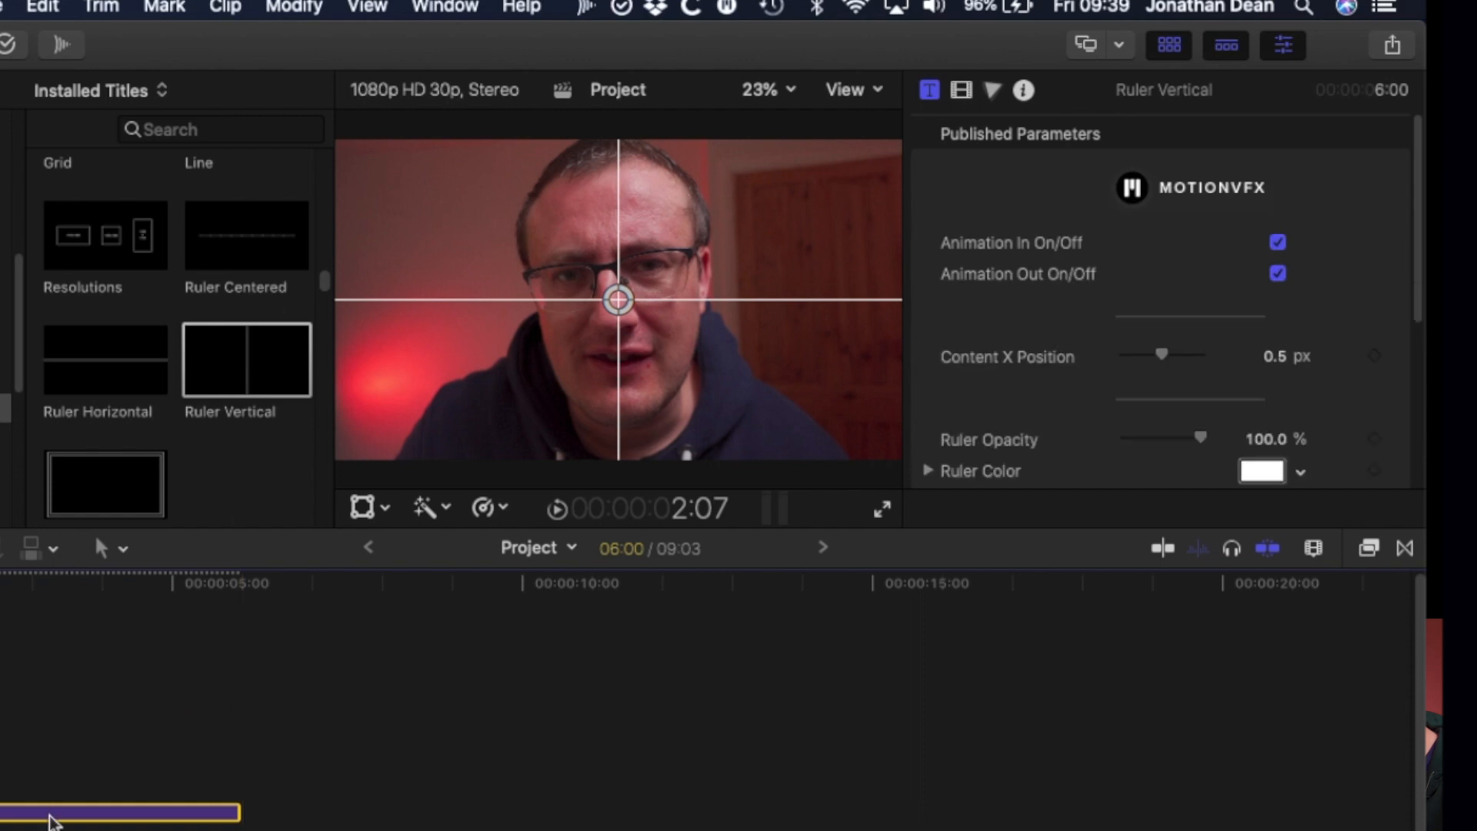
Step: Delete both the Ruler Horizontal and Ruler Vertical titles above clip C0464
left_click(46, 830)
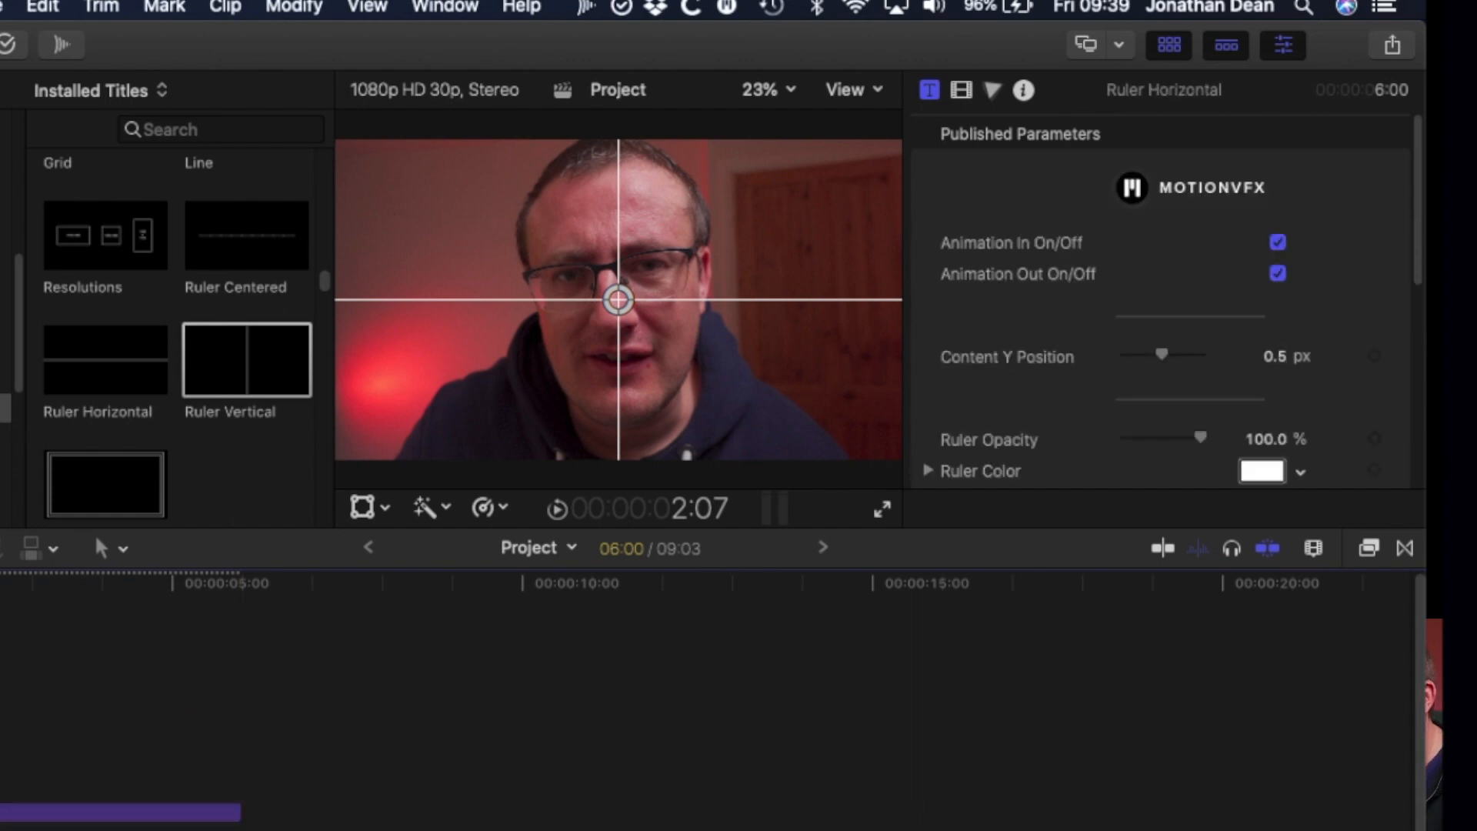
key("Delete")
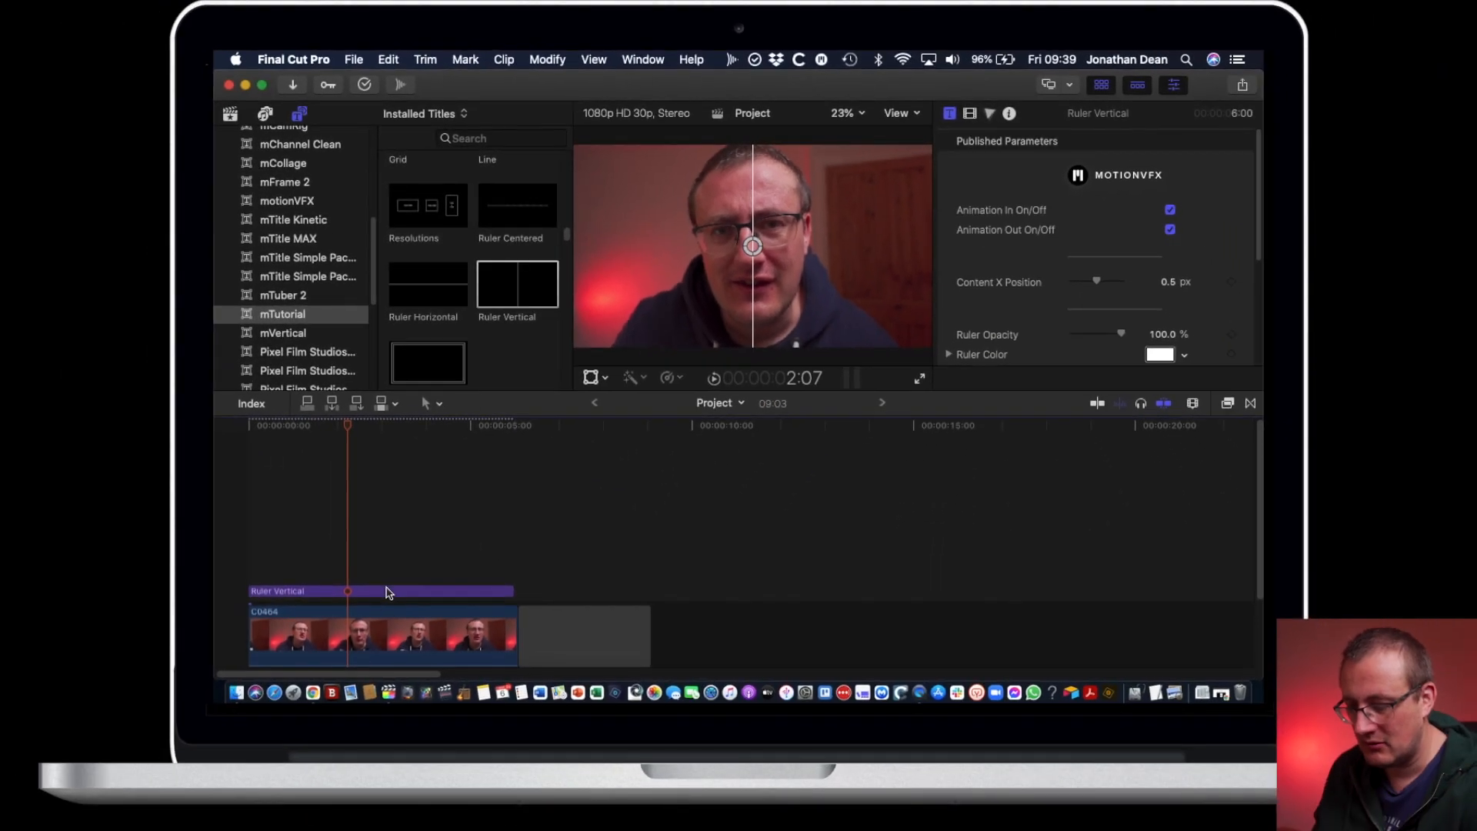
left_click(386, 593)
key("Delete")
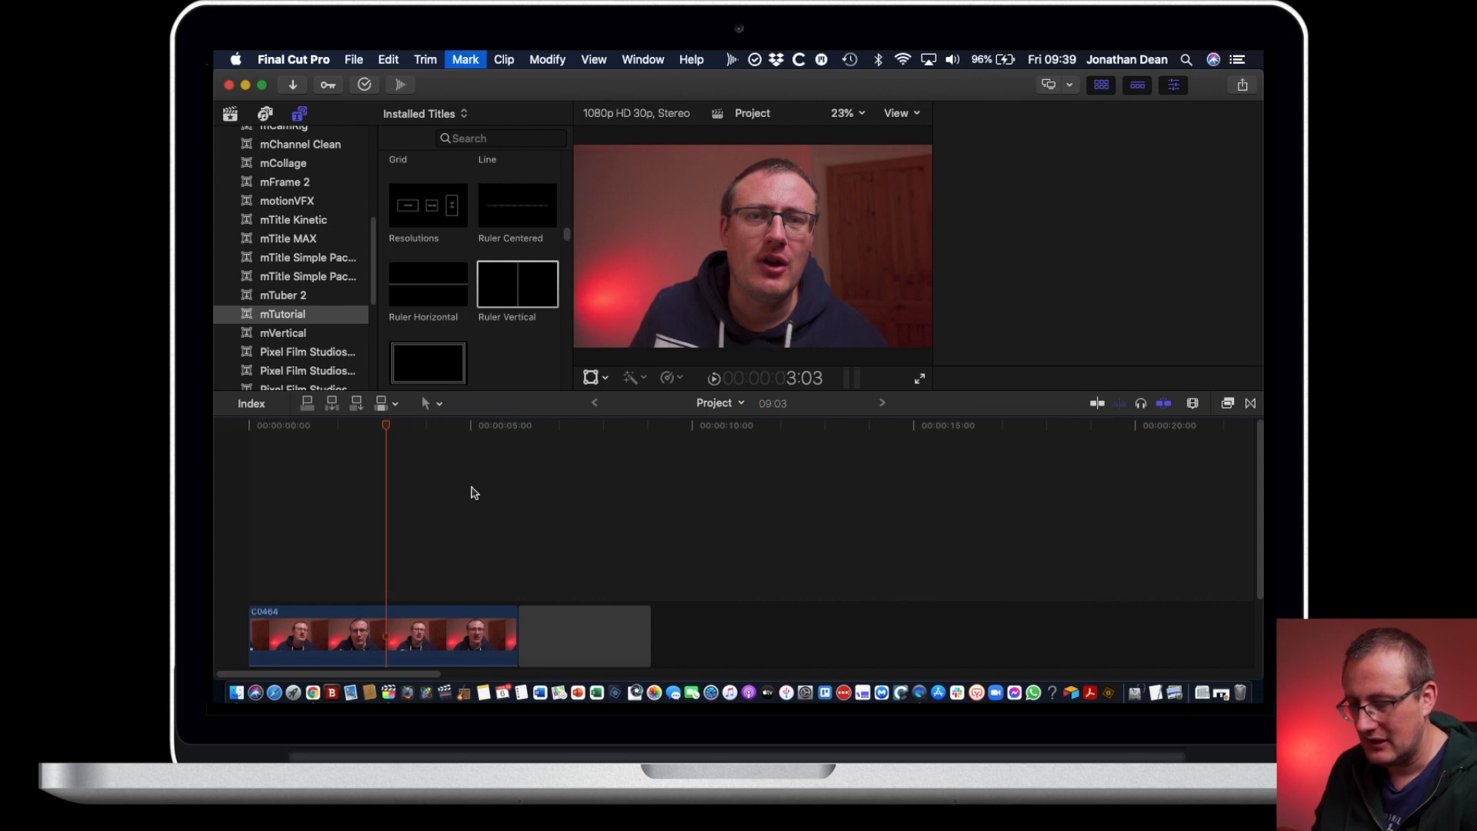
Step: Add the Ruler Horizontal title above clip C0464 at the start of the timeline as a levelling guide
scroll(460, 298, "down", 2)
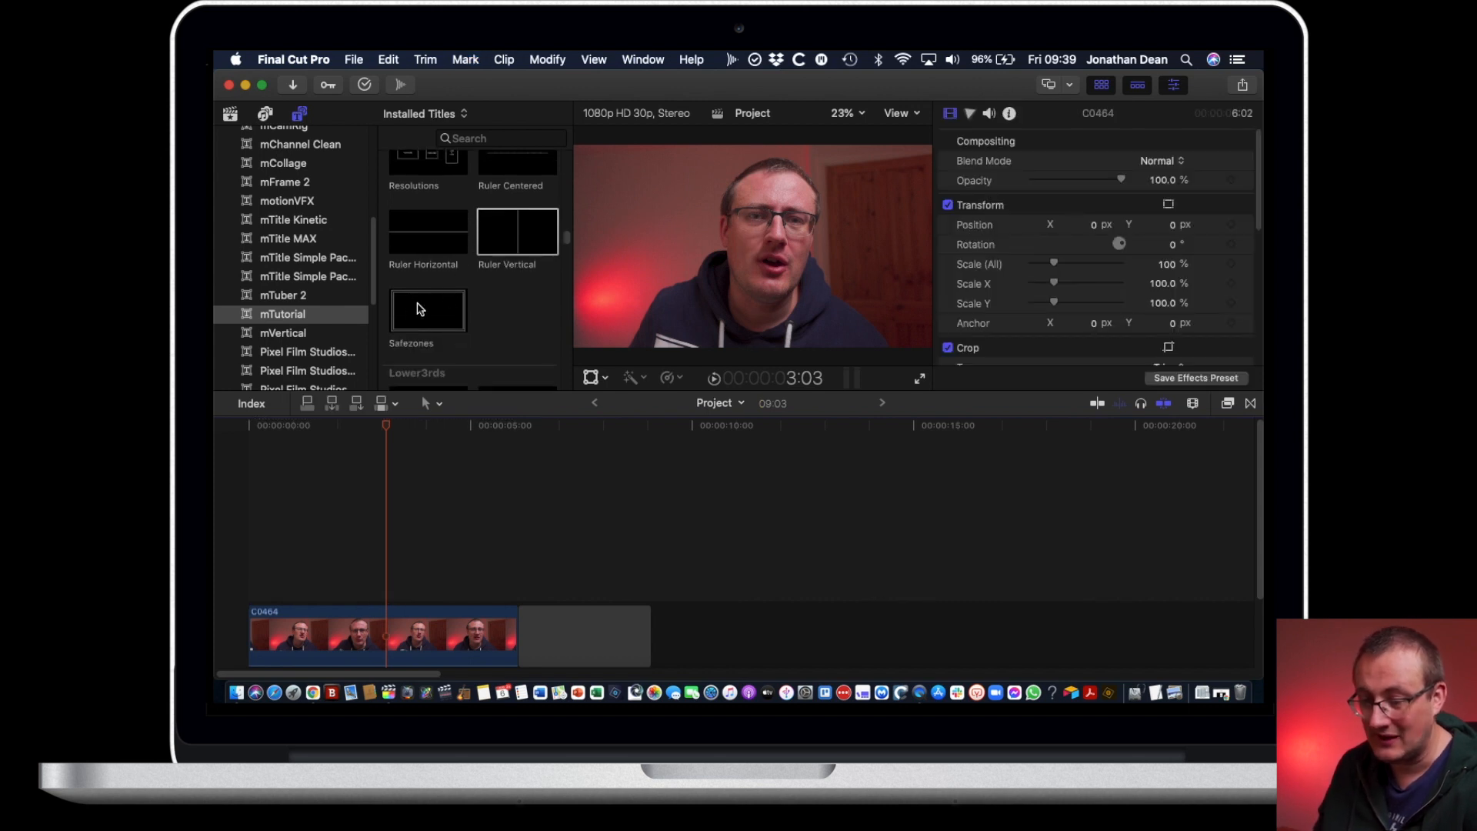
left_click_drag(441, 232, 249, 543)
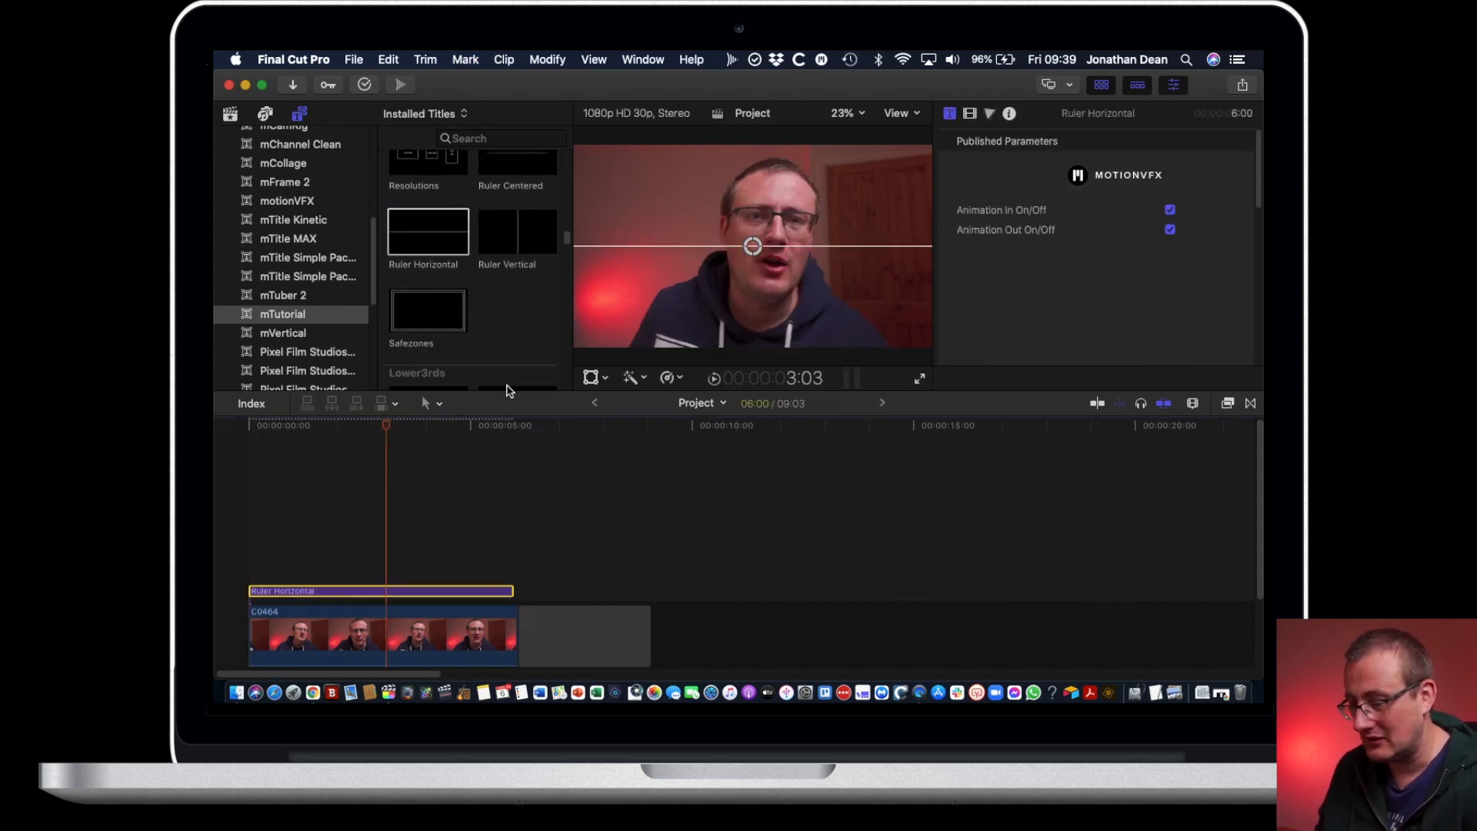
Step: Rotate clip C0464 by 1.0° and scale it to 111%
left_click(457, 642)
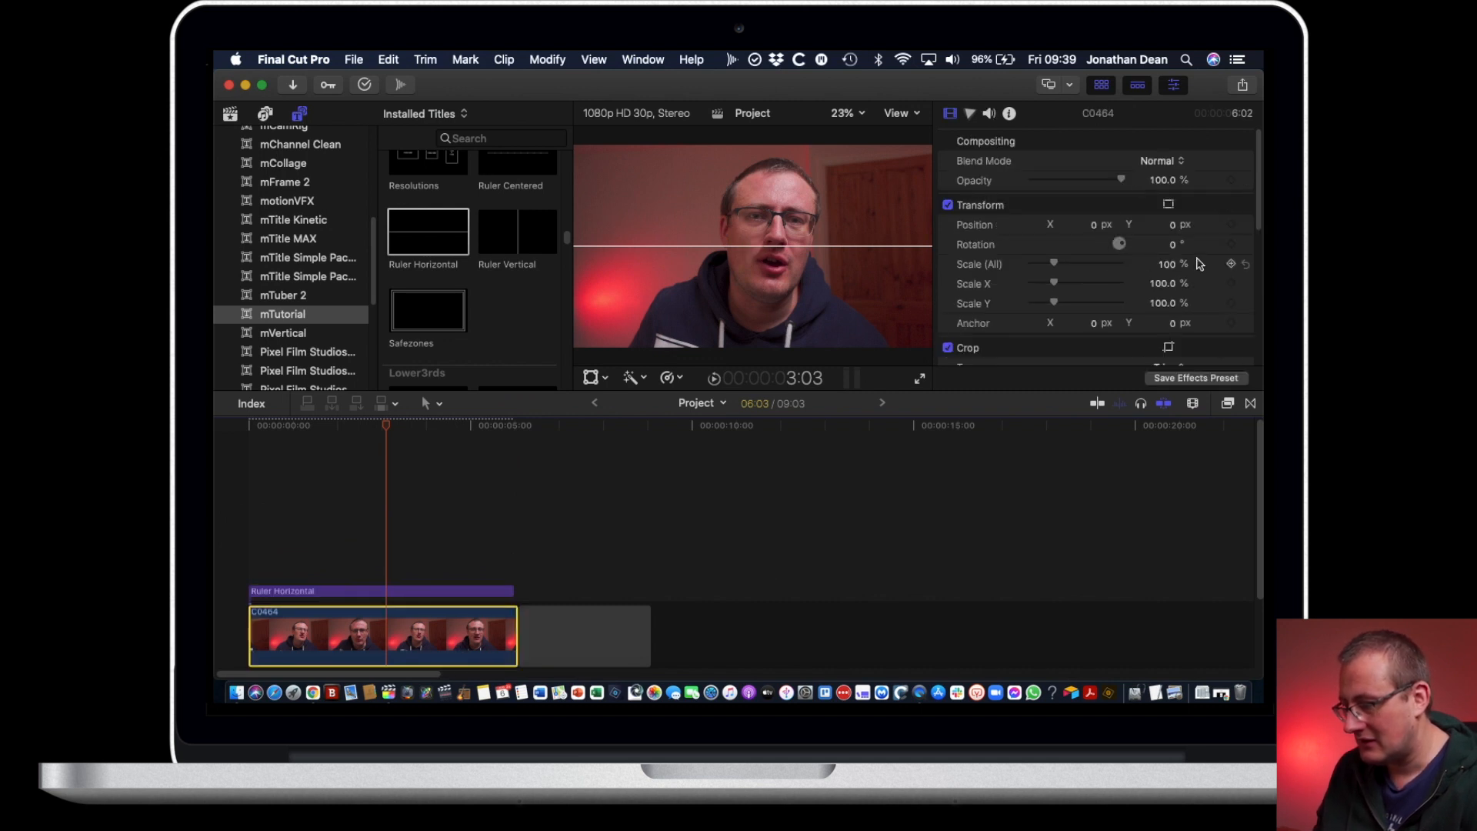
left_click_drag(1176, 244, 1176, 236)
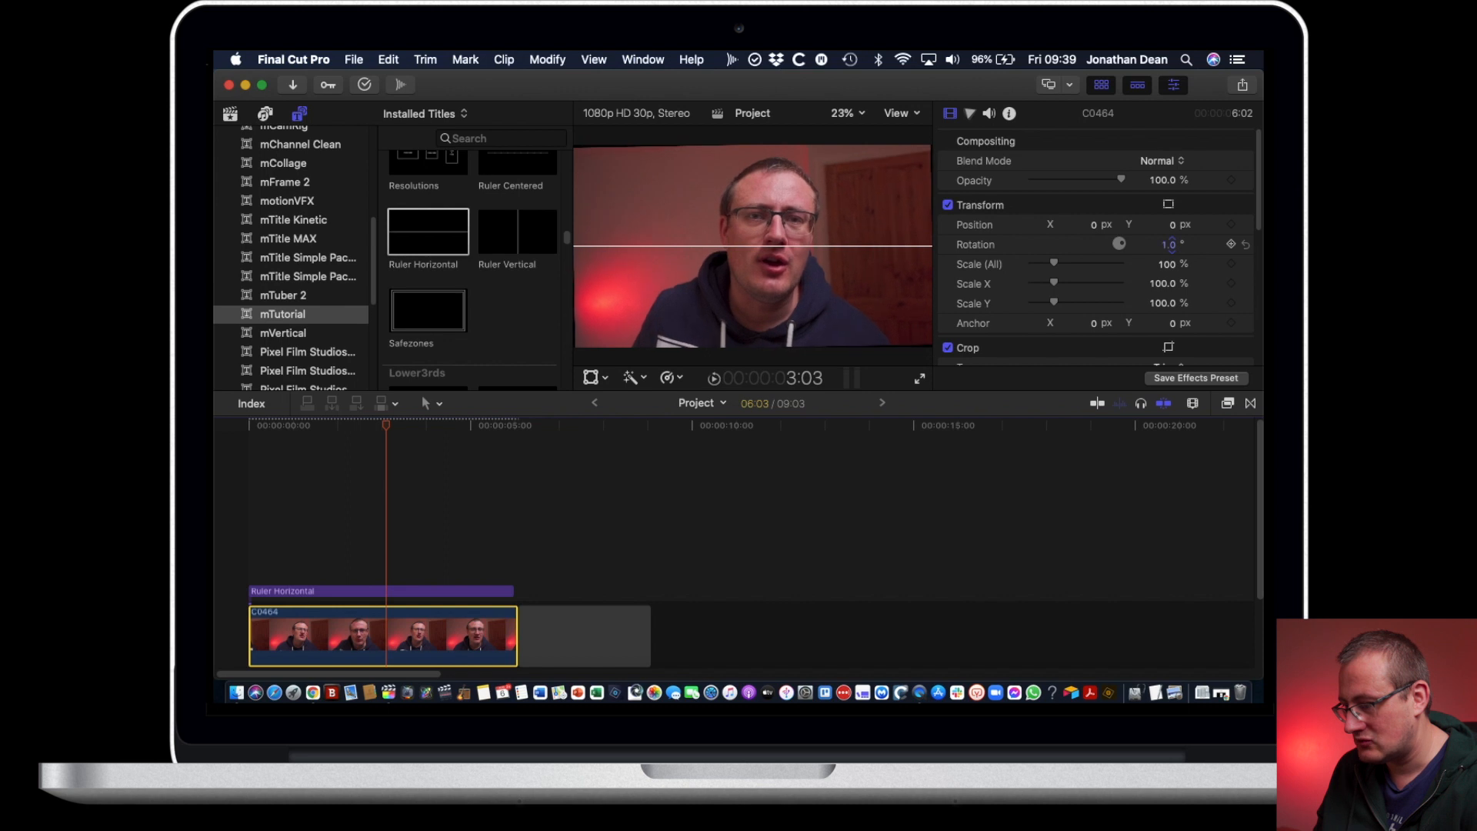
left_click_drag(1059, 267, 1060, 267)
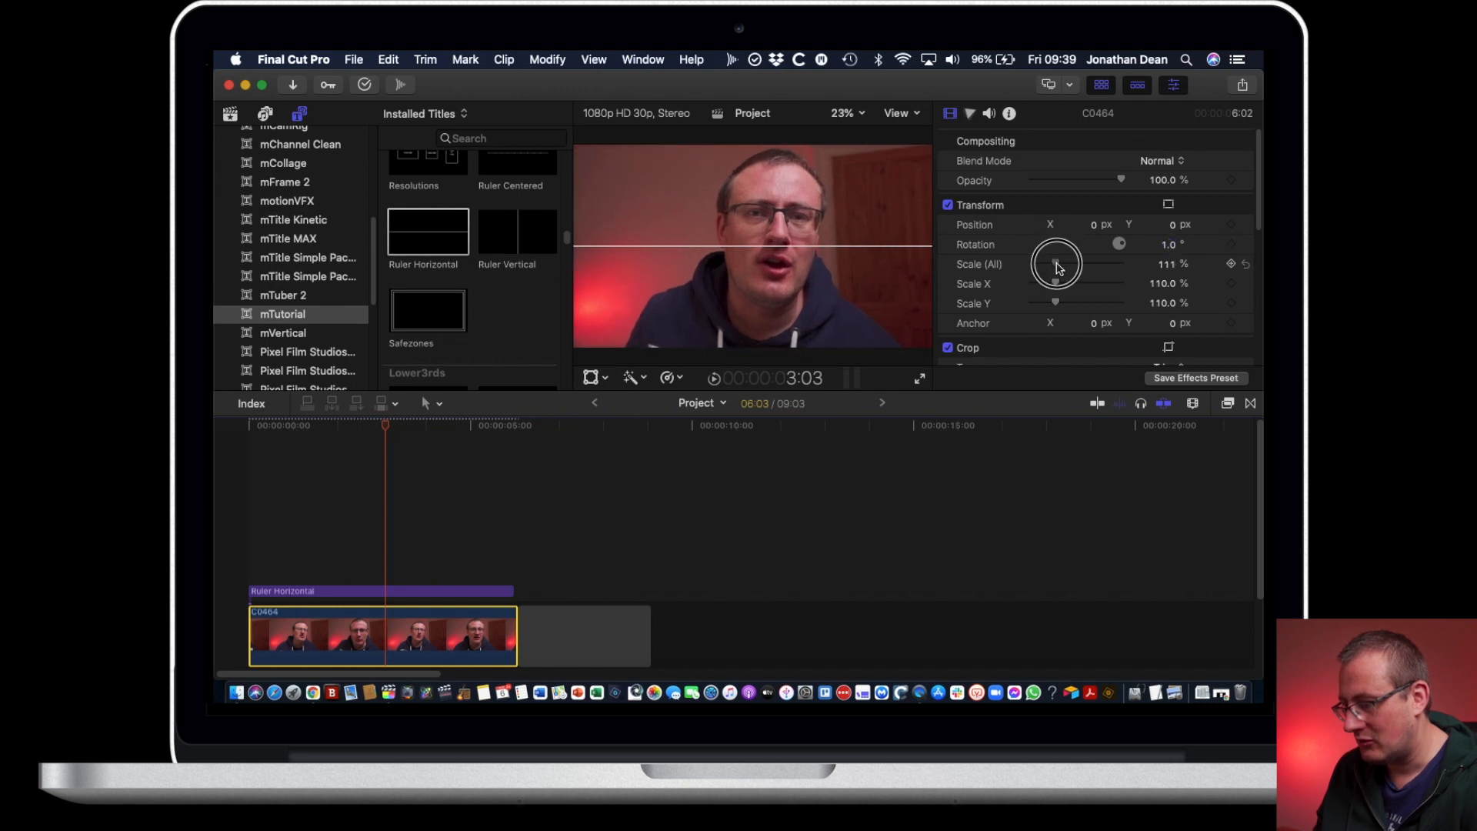
left_click_drag(1169, 244, 1172, 254)
key("super+z")
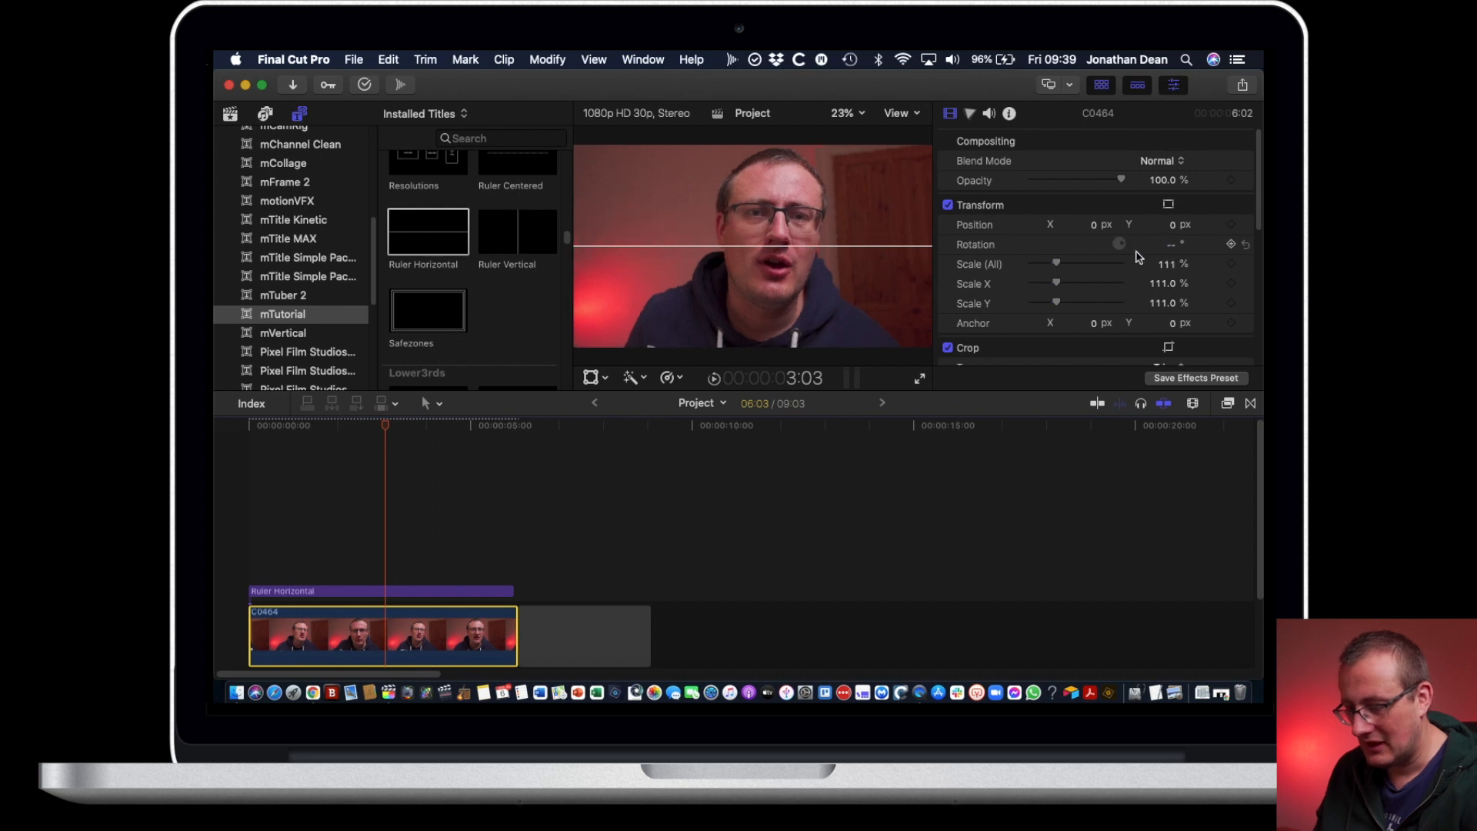
Step: Replace the Ruler Horizontal title with Lower3rd 1 at the start of the timeline and preview its animation
left_click(368, 589)
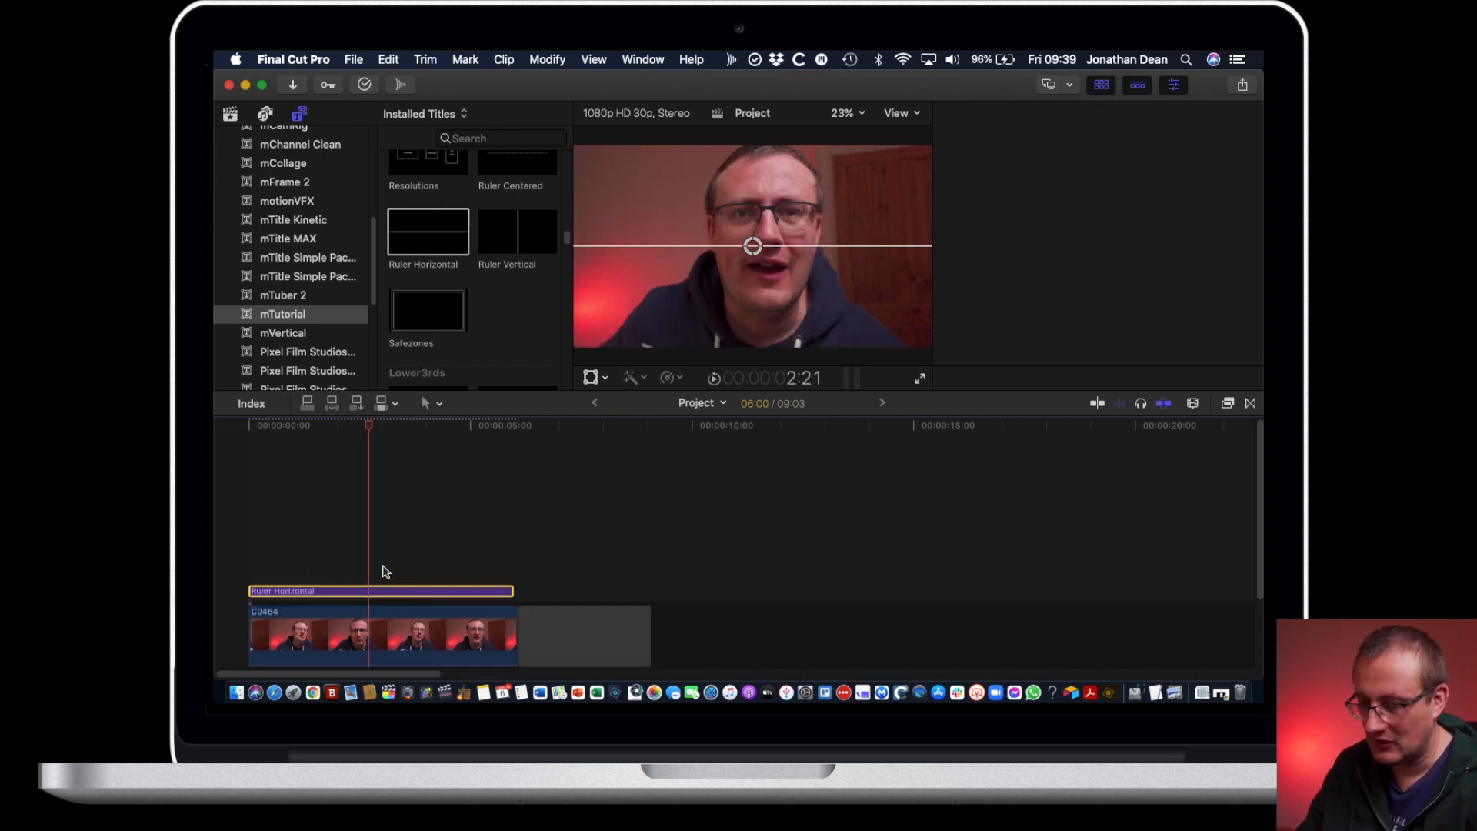
key("BackSpace")
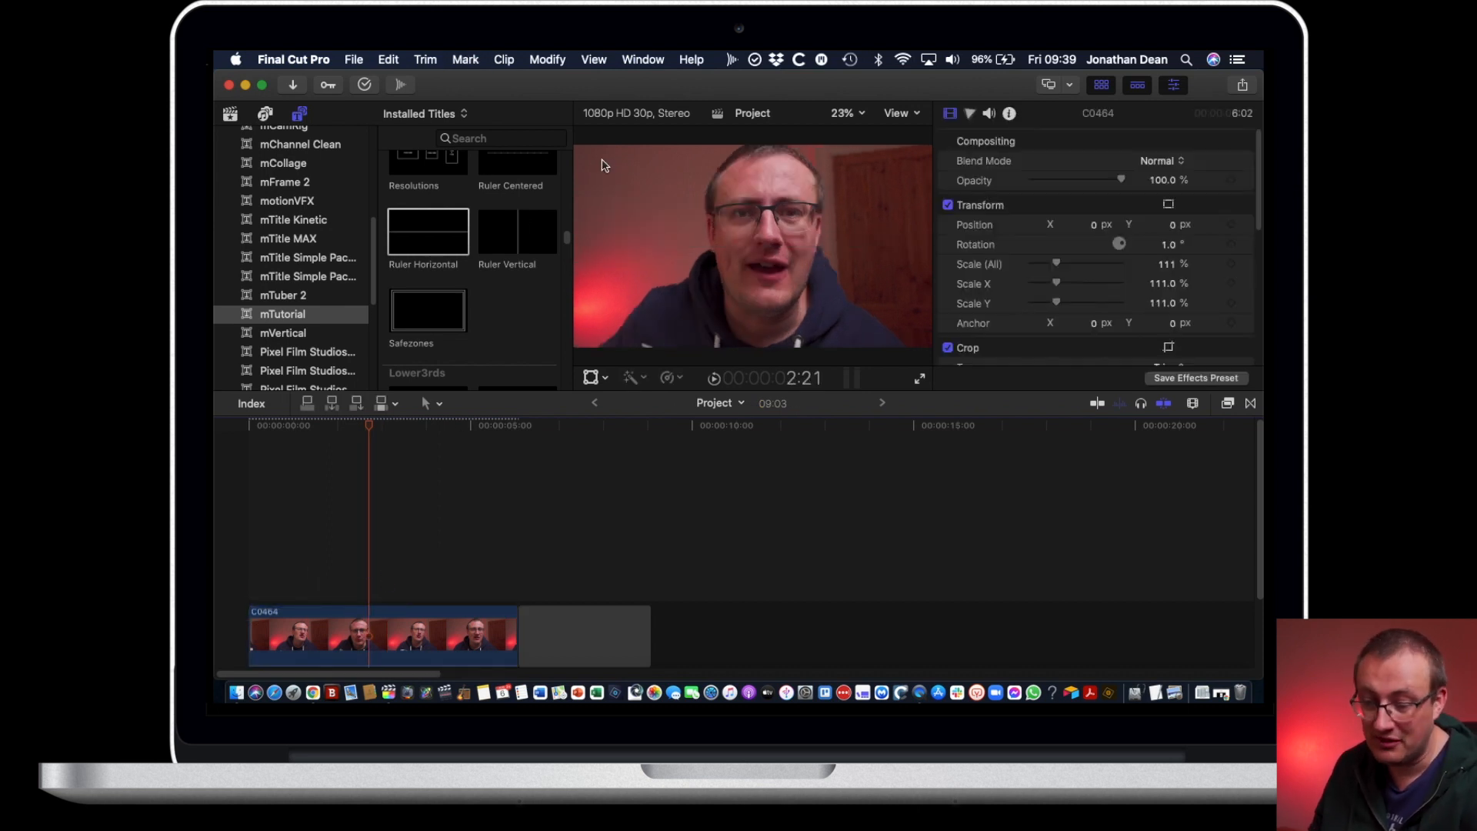
scroll(504, 320, "down", 5)
left_click_drag(449, 247, 241, 528)
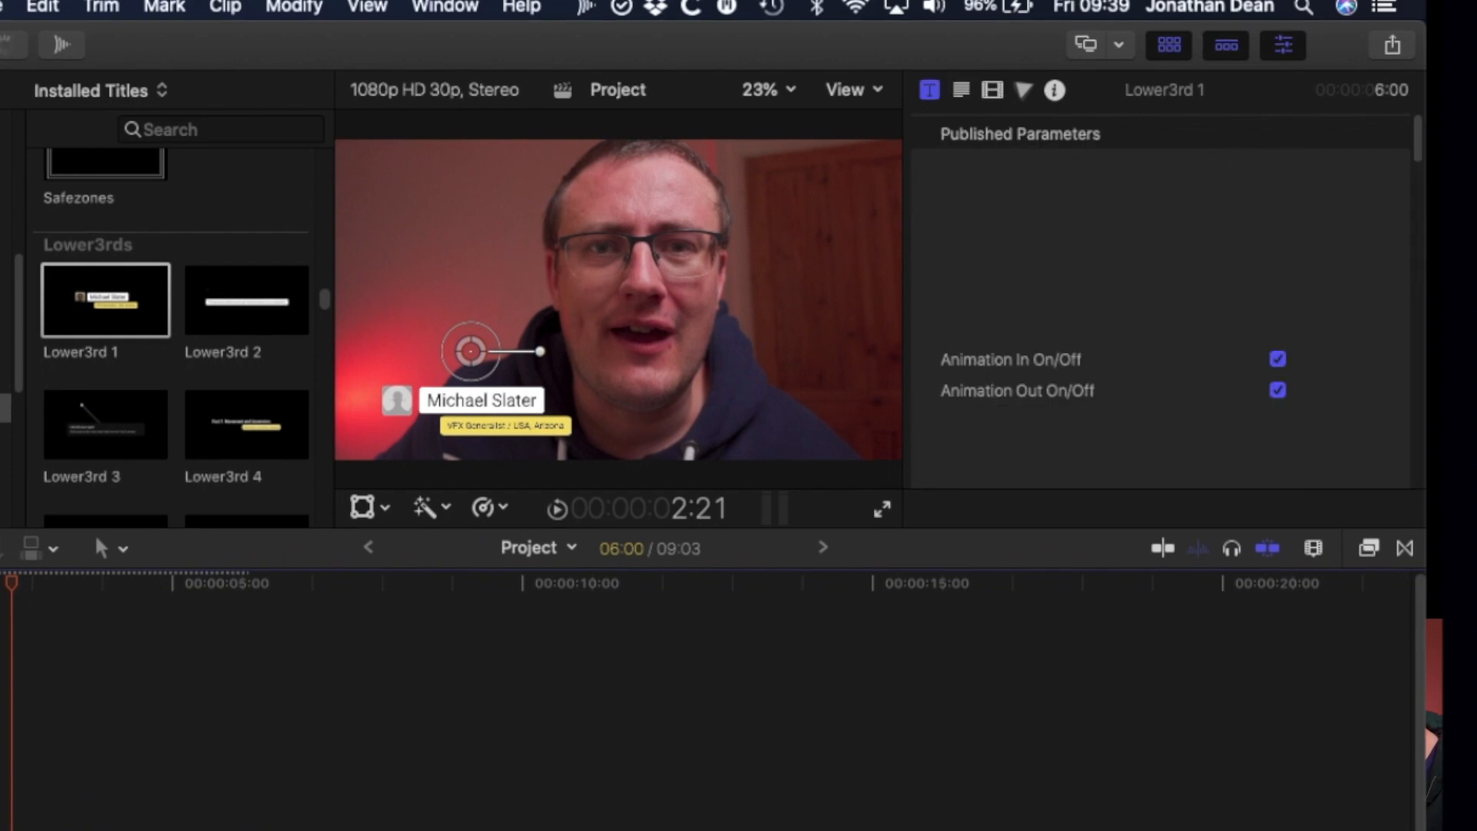
key("space")
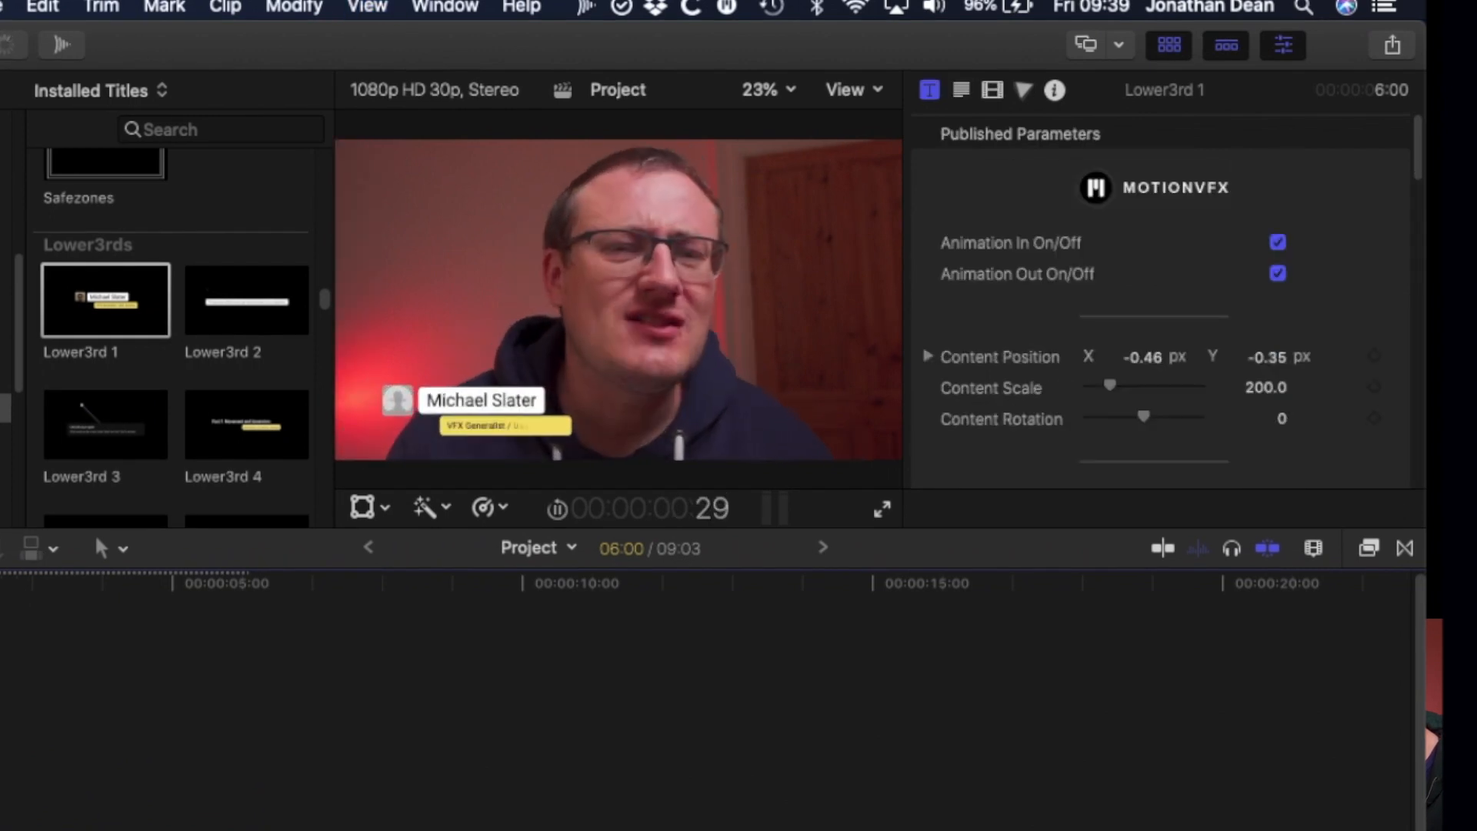
key("space")
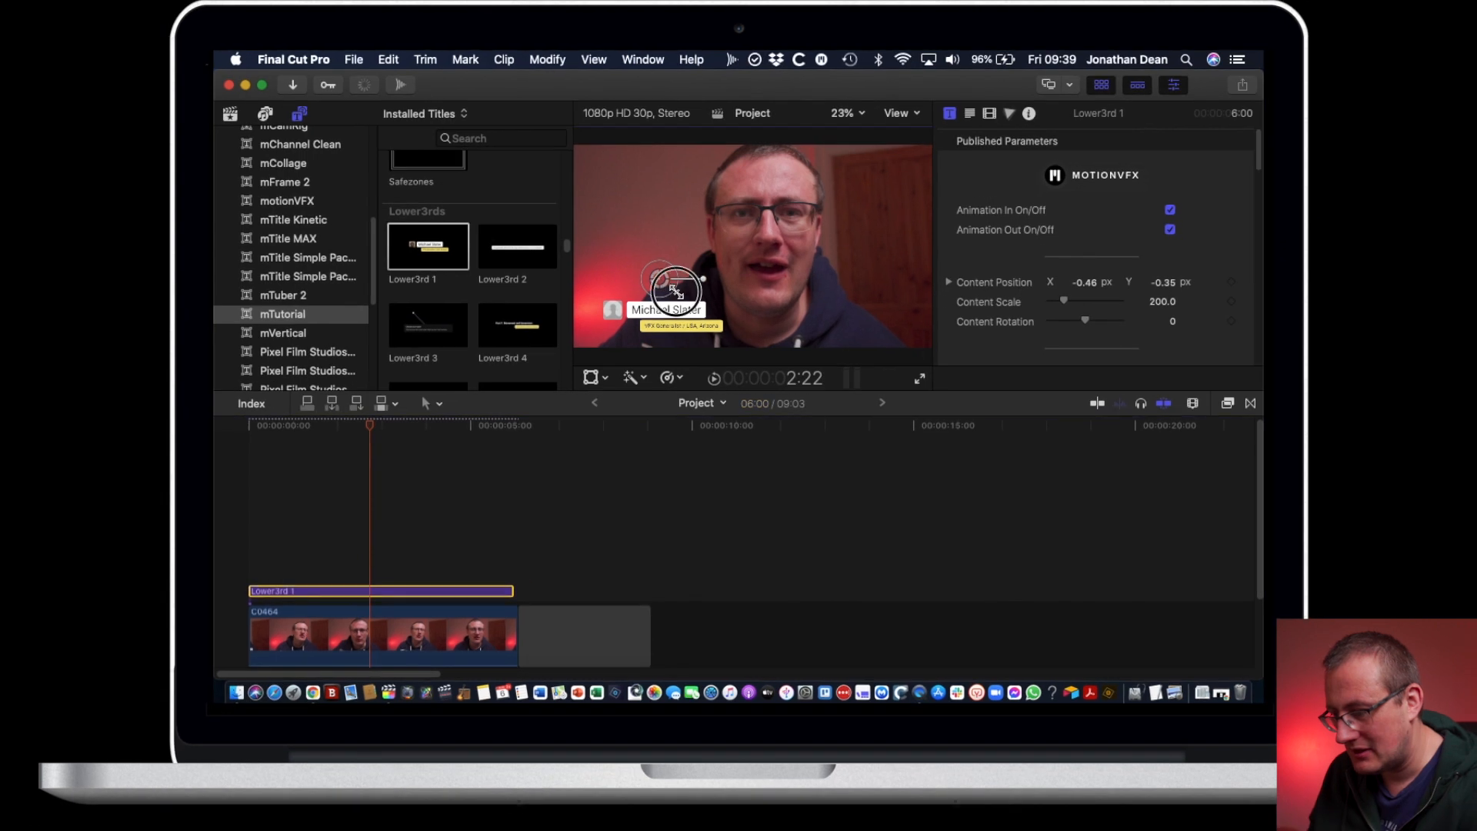
Step: Move Lower3rd 1 to X -0.08, Y -0.15, enlarge its content scale to 484.1, and review its text and drop zone parameters
left_click_drag(608, 319, 747, 247)
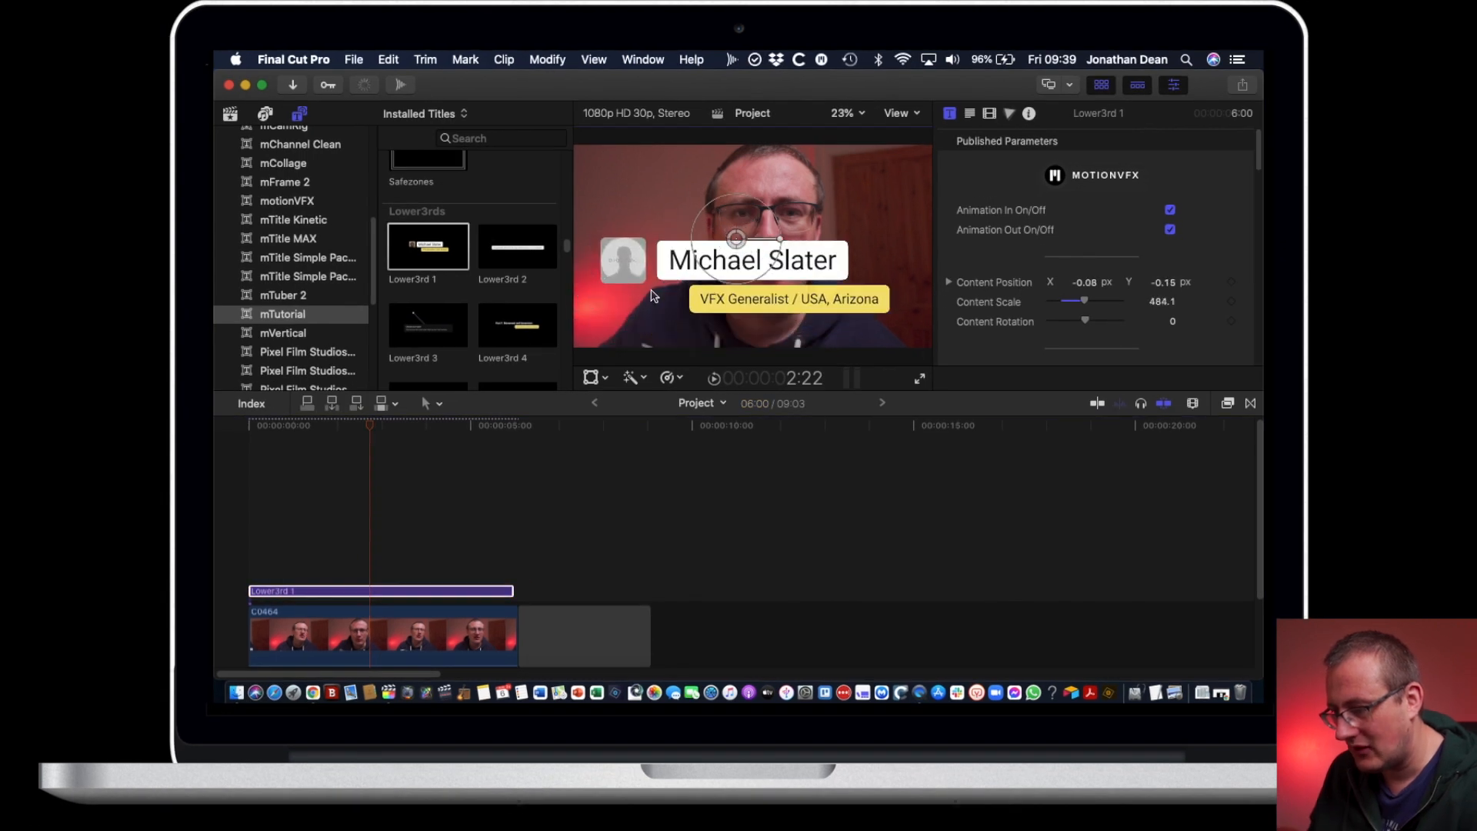
scroll(1093, 269, "down", 10)
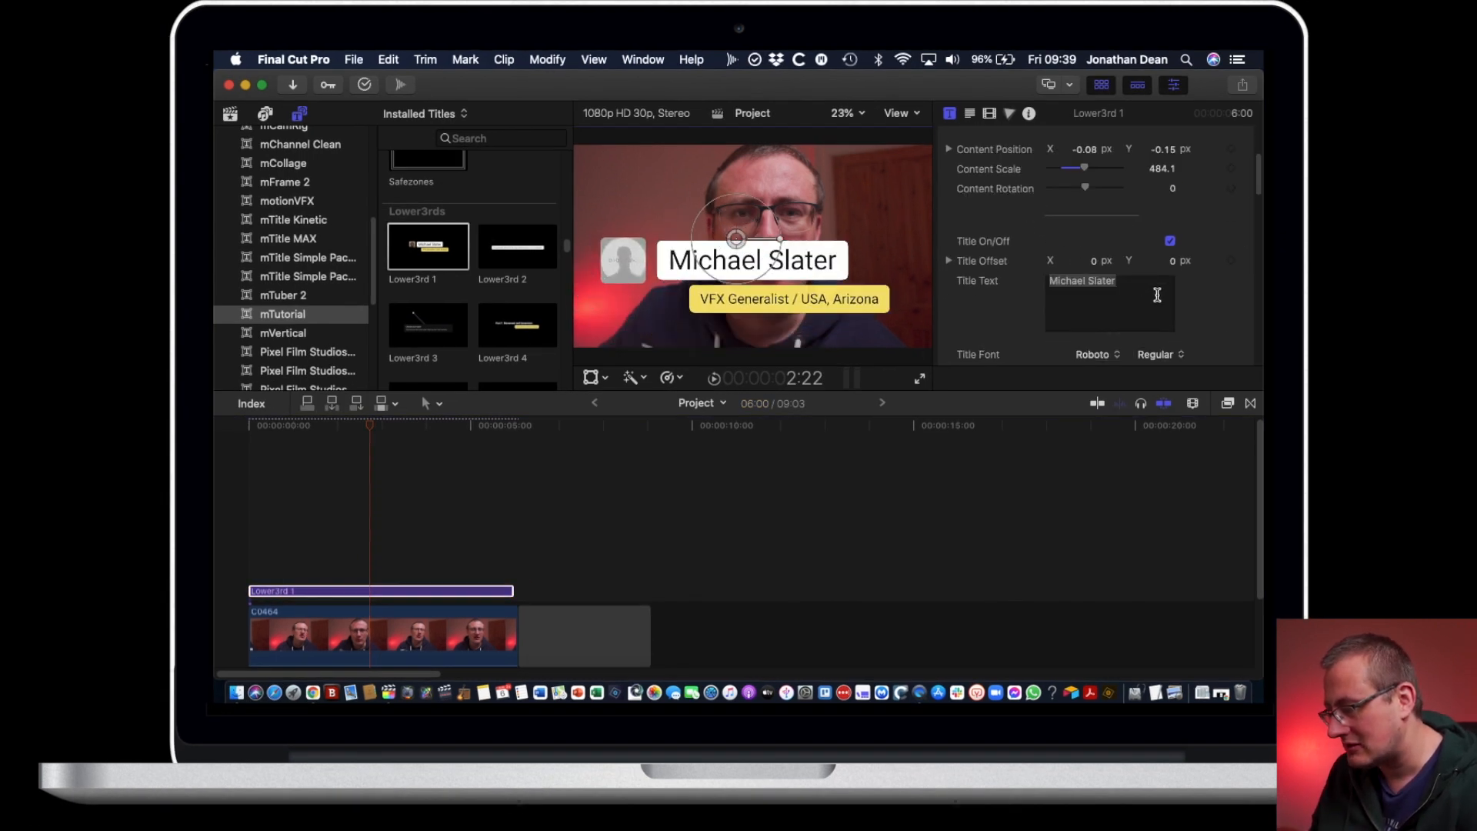
scroll(1248, 299, "down", 10)
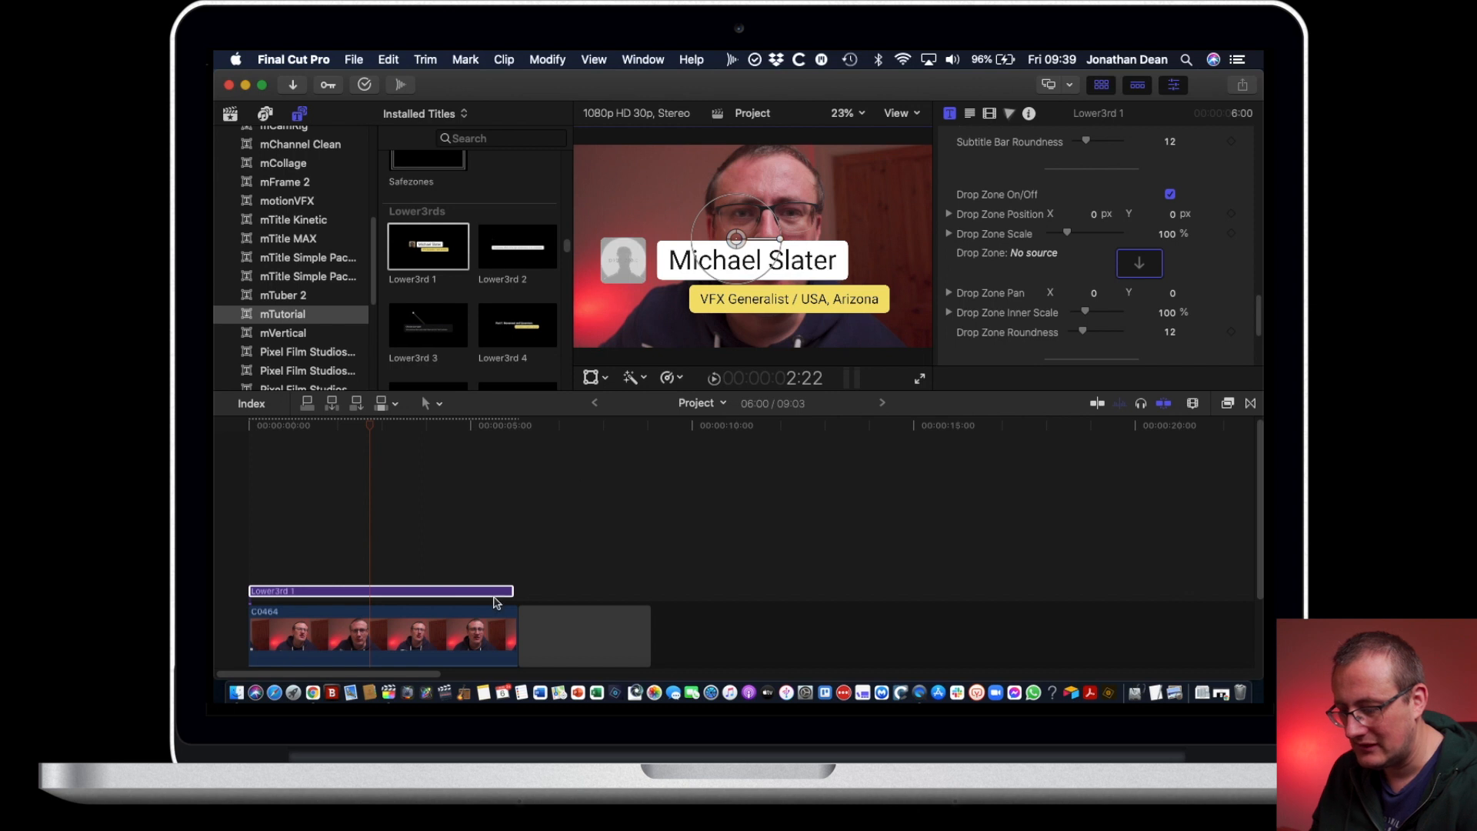
Step: Replace Lower3rd 1 with the Lower3rd 2 title and preview its animation from the start
key("BackSpace")
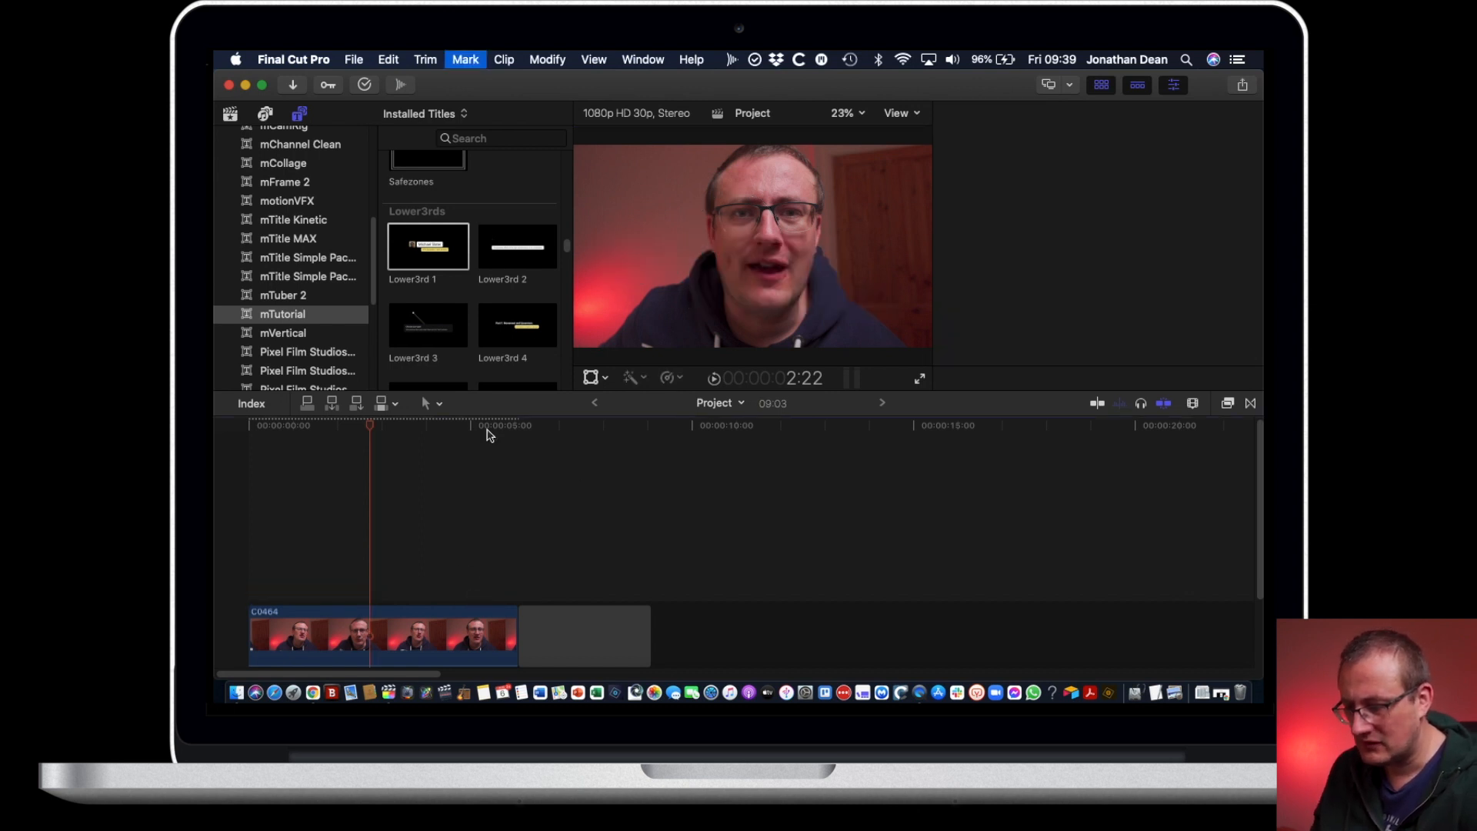
left_click_drag(543, 237, 281, 551)
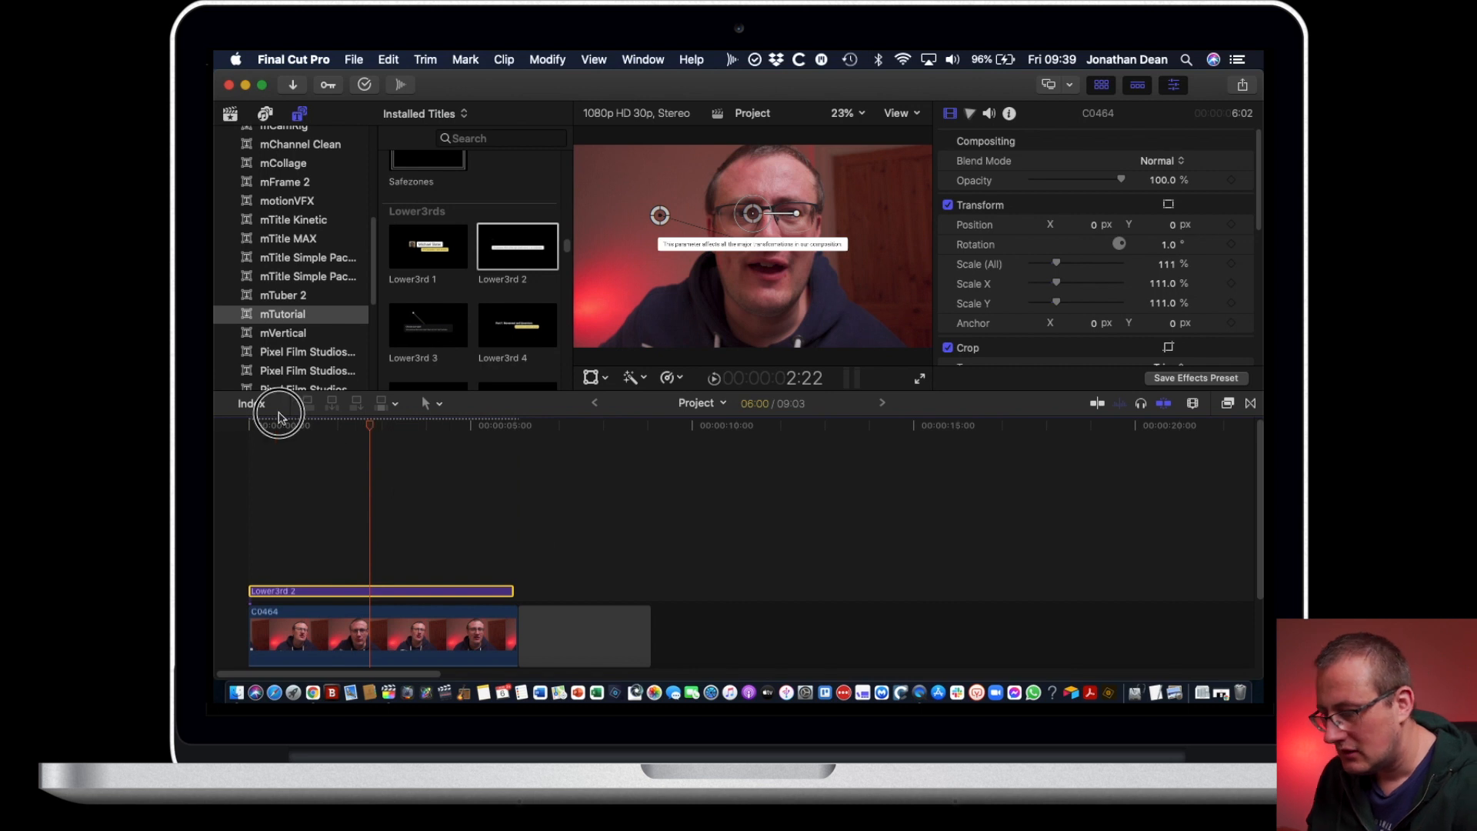
key("Home")
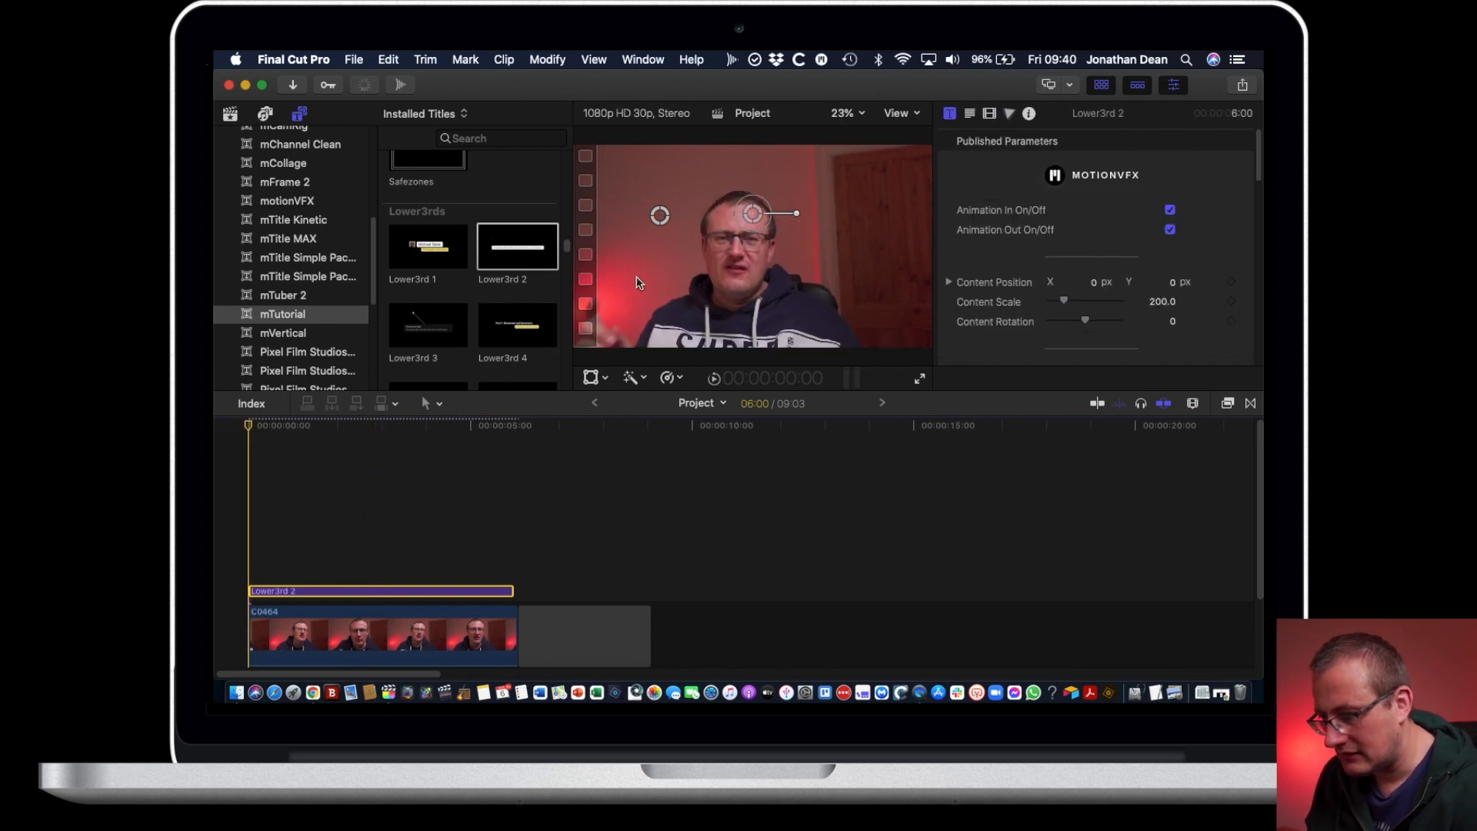
key("space")
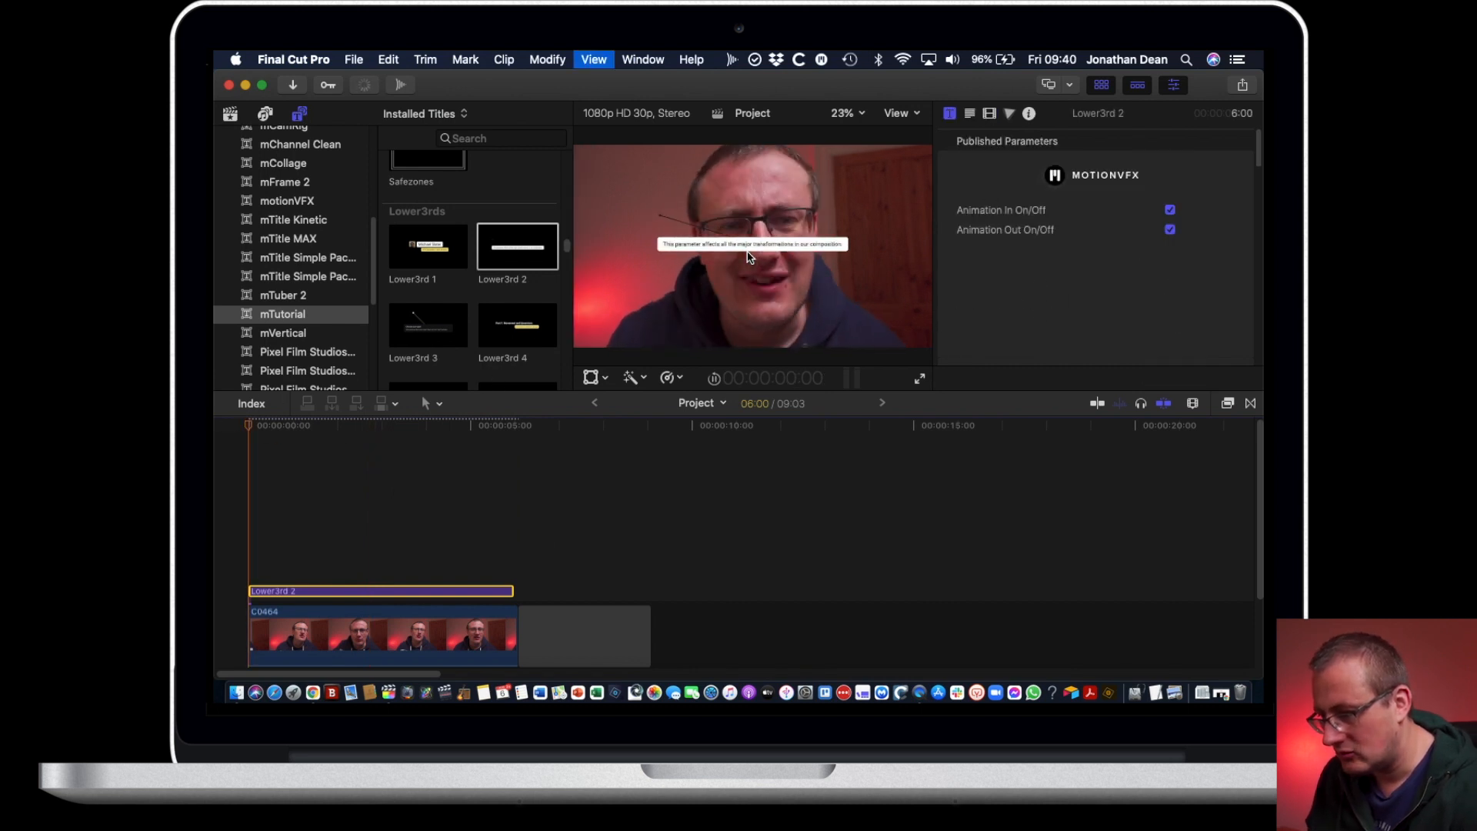
key("space")
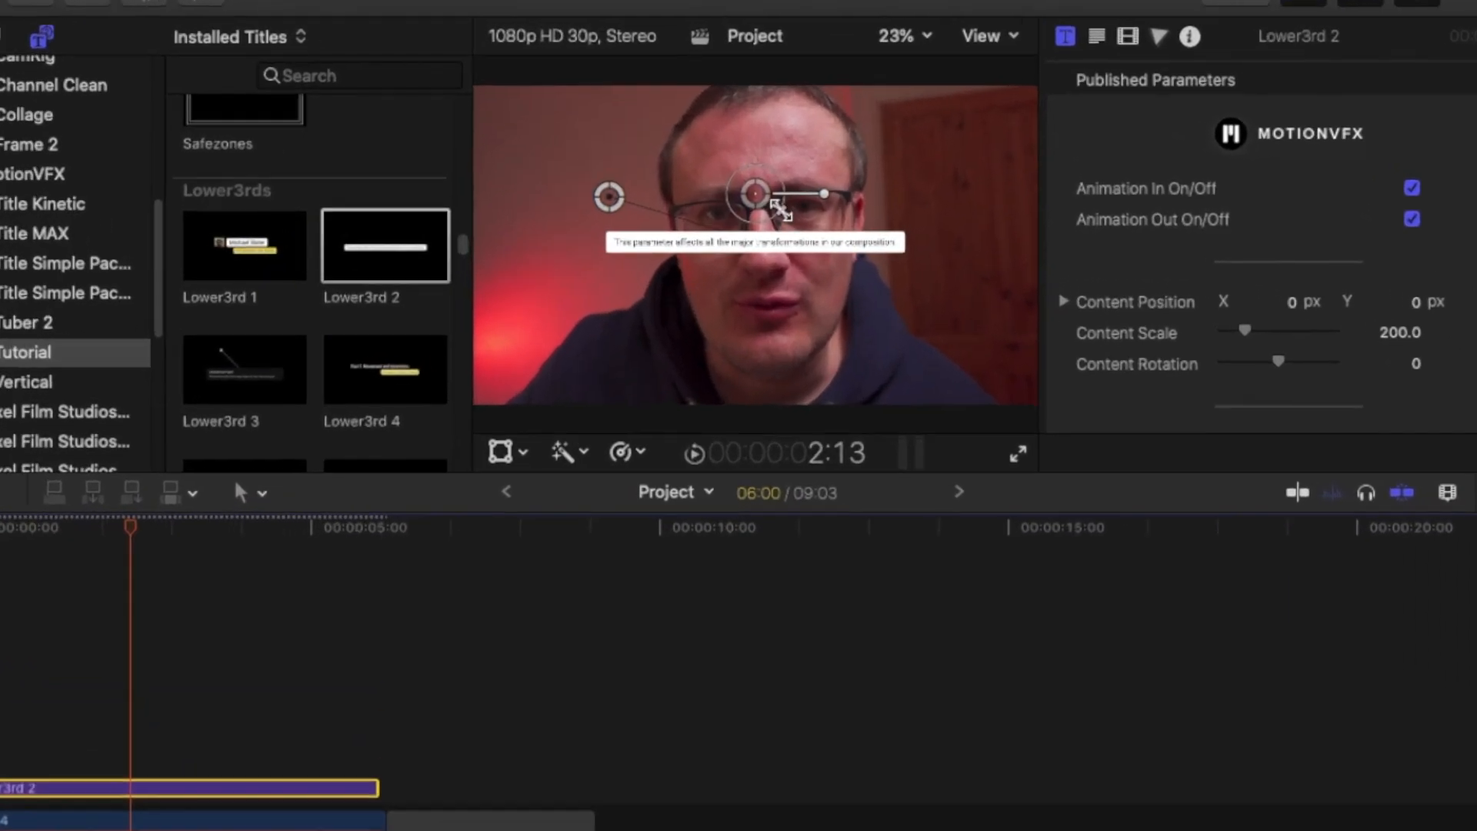
Step: Enlarge Lower3rd 2 to a content scale of 274.6 and review its description, circle and drop shadow parameters
left_click_drag(770, 222, 793, 214)
scroll(1360, 345, "down", 5)
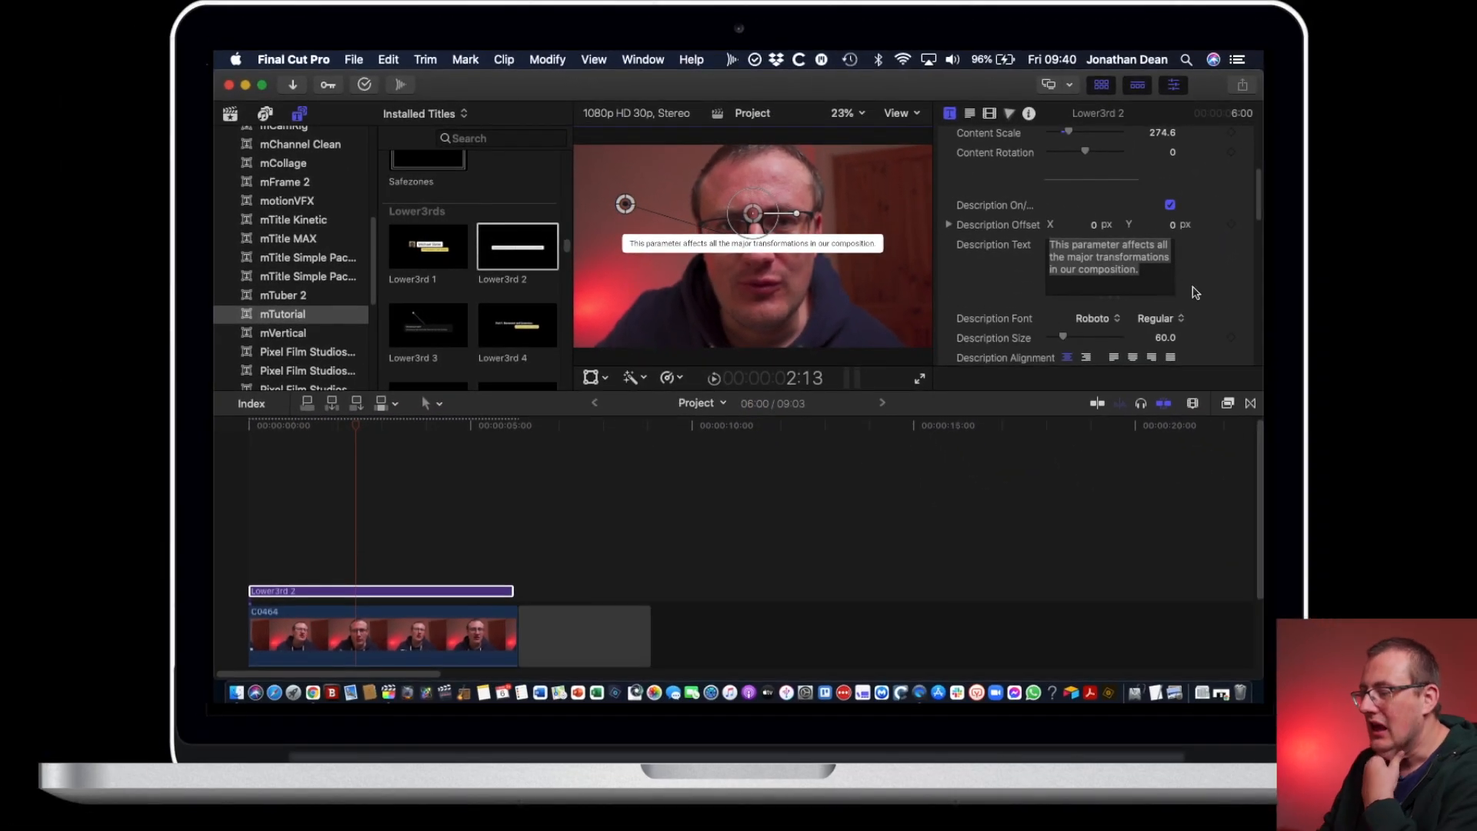
scroll(1195, 293, "down", 15)
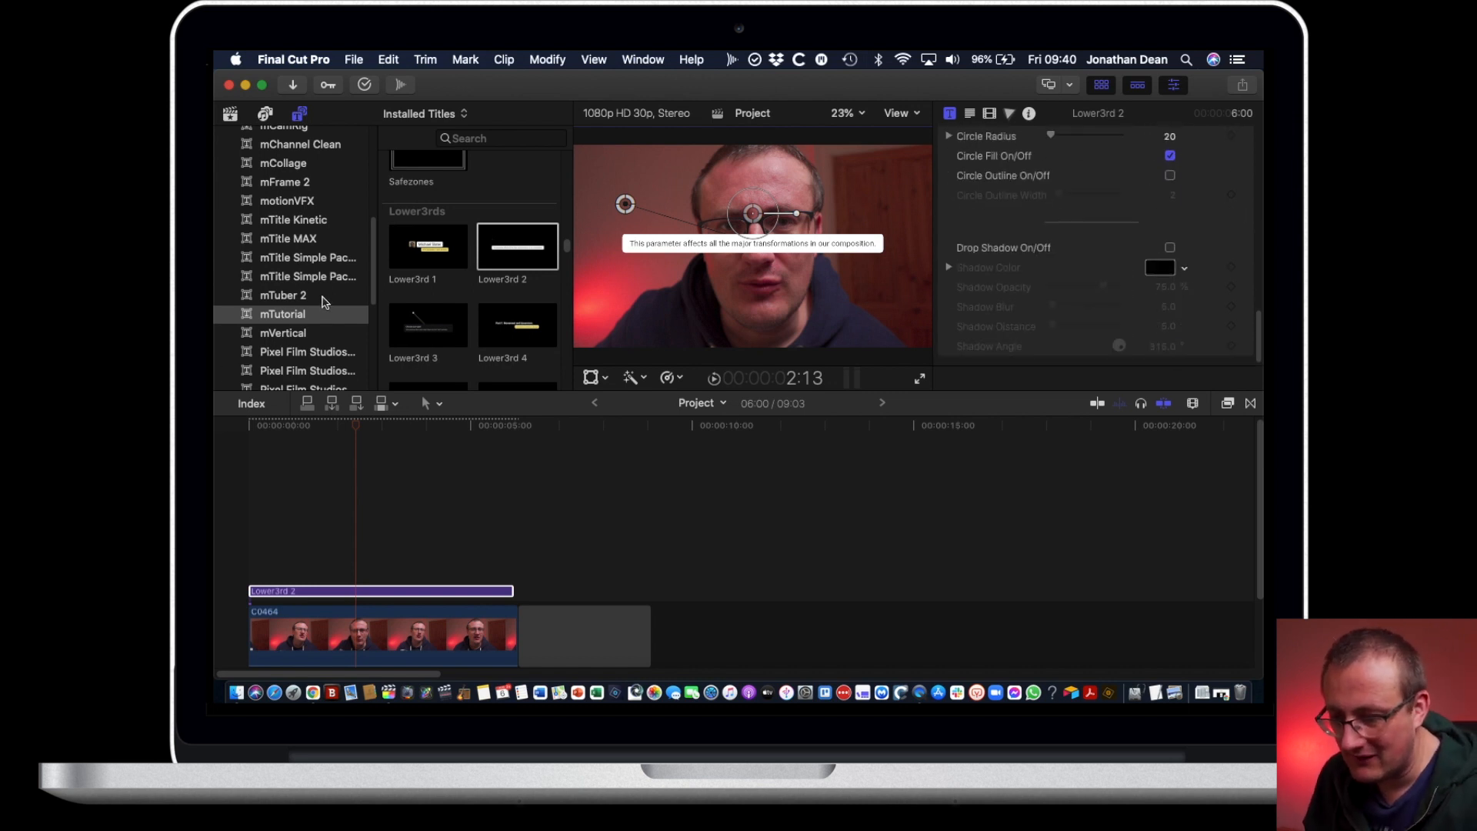
scroll(324, 304, "up", 3)
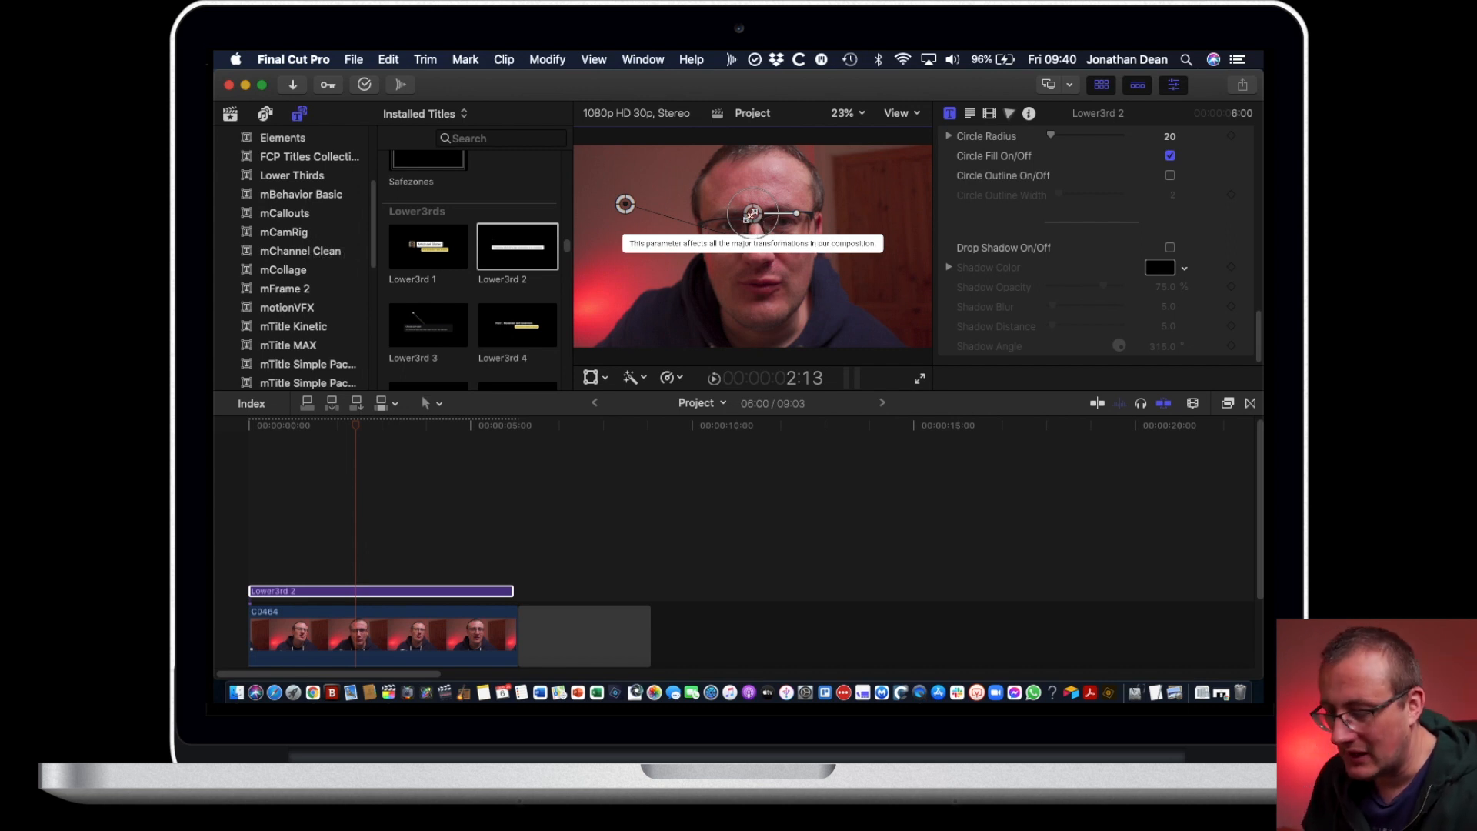
Step: Replace Lower3rd 2 with the Lower3rd 3 title at the start of the timeline
left_click(449, 594)
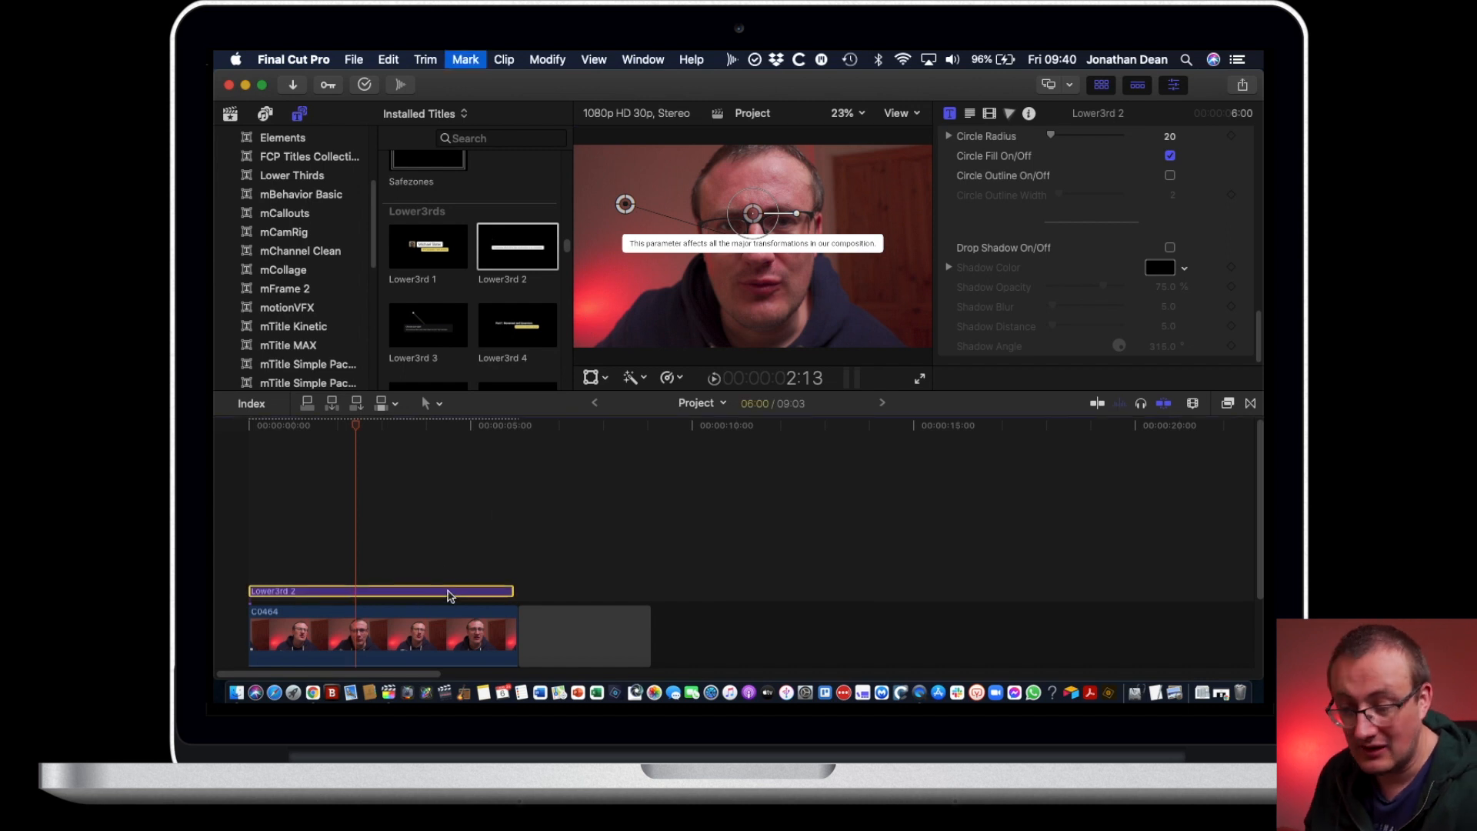
key("Delete")
left_click_drag(428, 325, 264, 562)
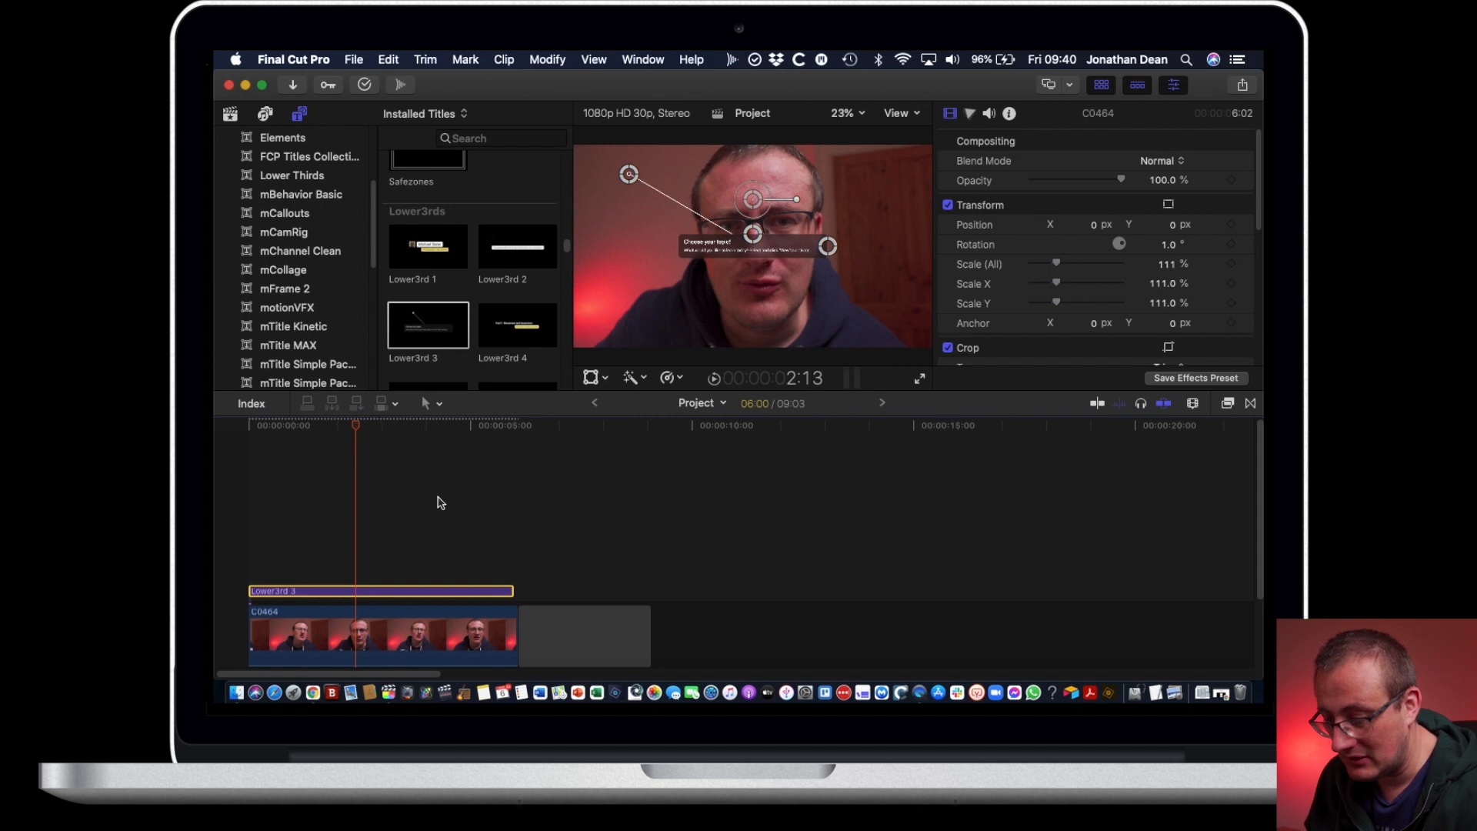
Step: Review the published parameters of Lower3rd 3, including its title, description, dot and drop shadow settings
left_click(434, 594)
scroll(1127, 283, "down", 5)
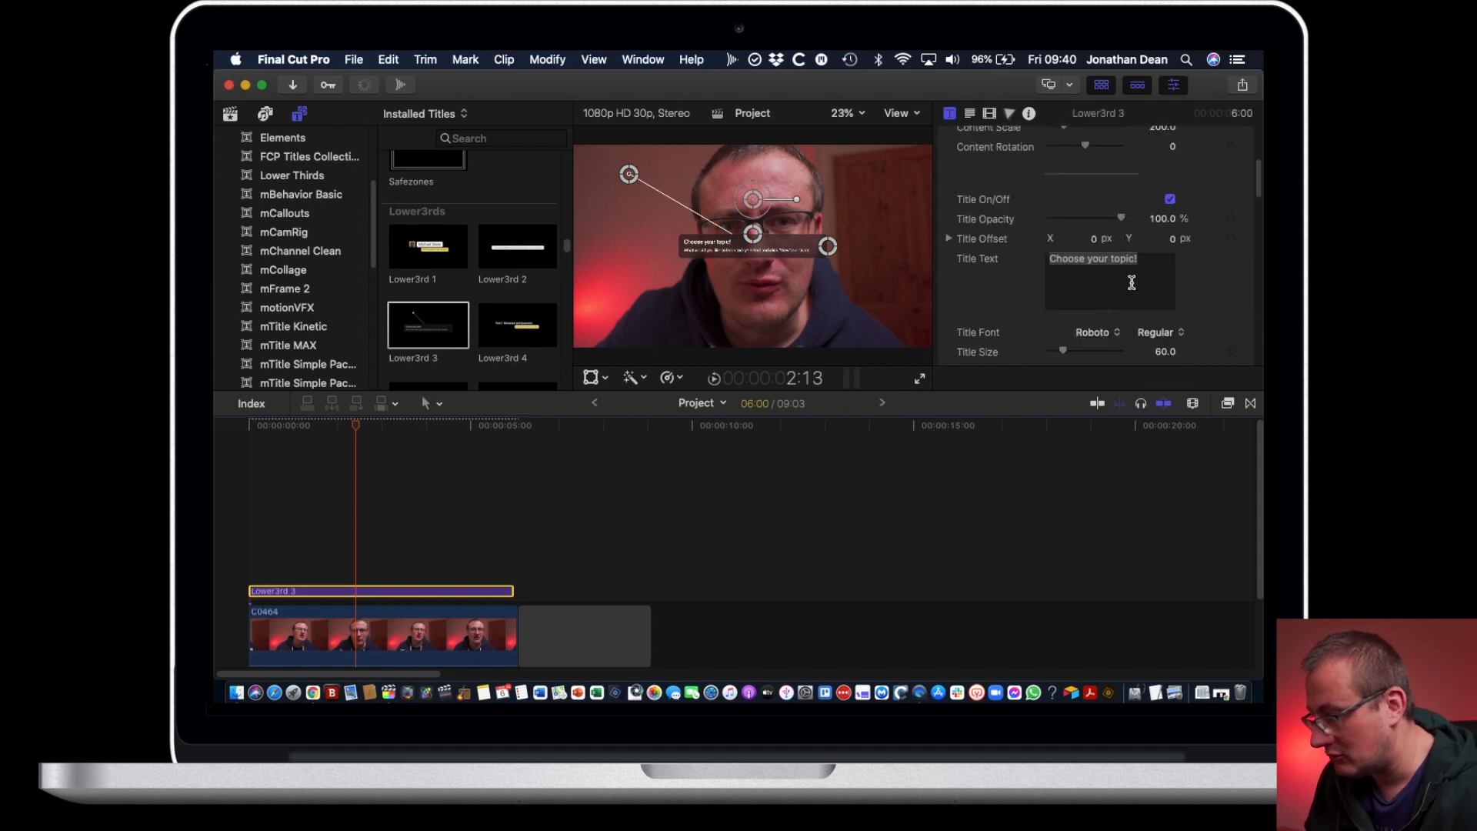
scroll(1242, 314, "down", 12)
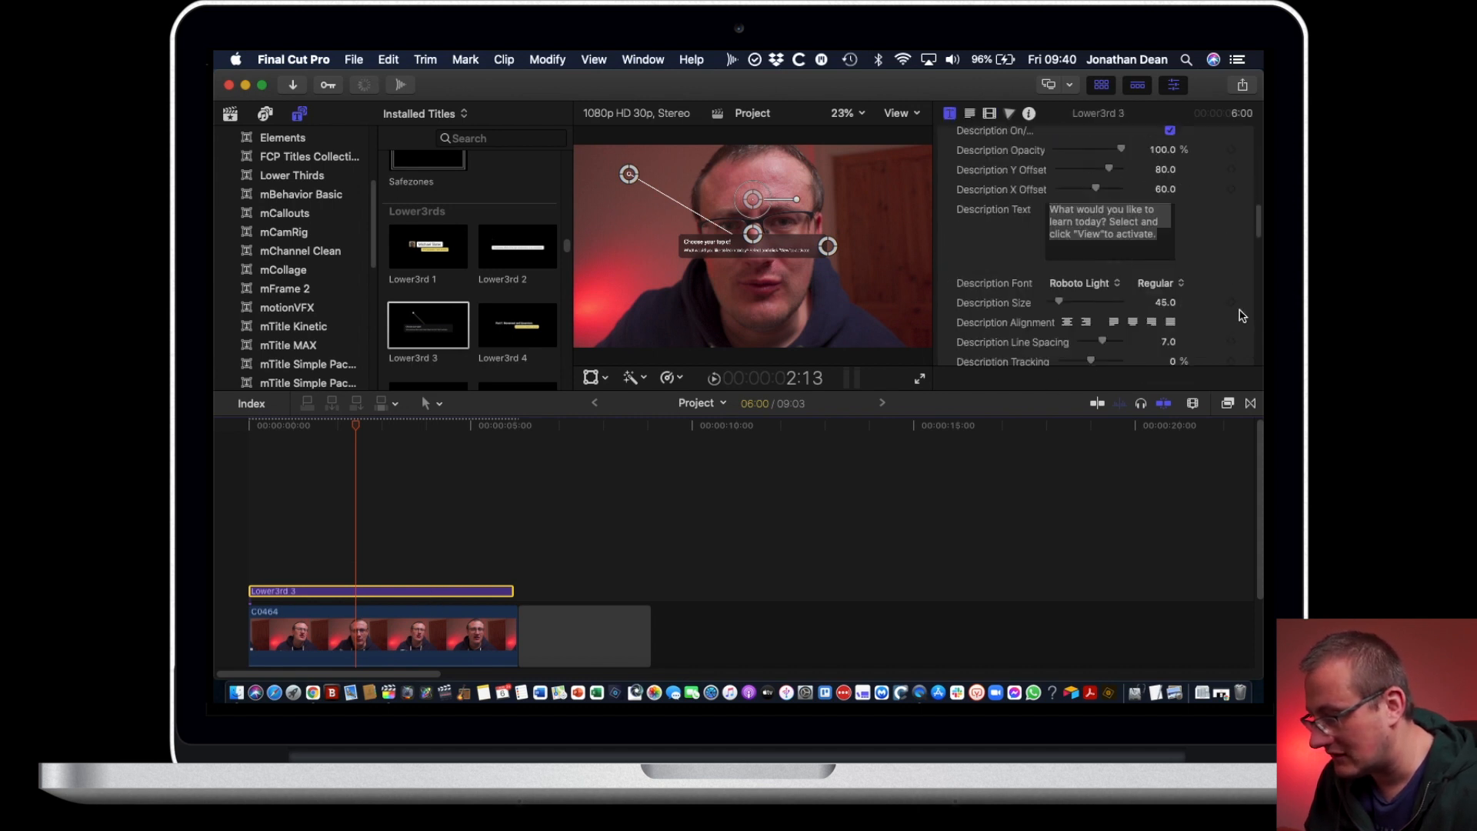
scroll(1242, 310, "down", 6)
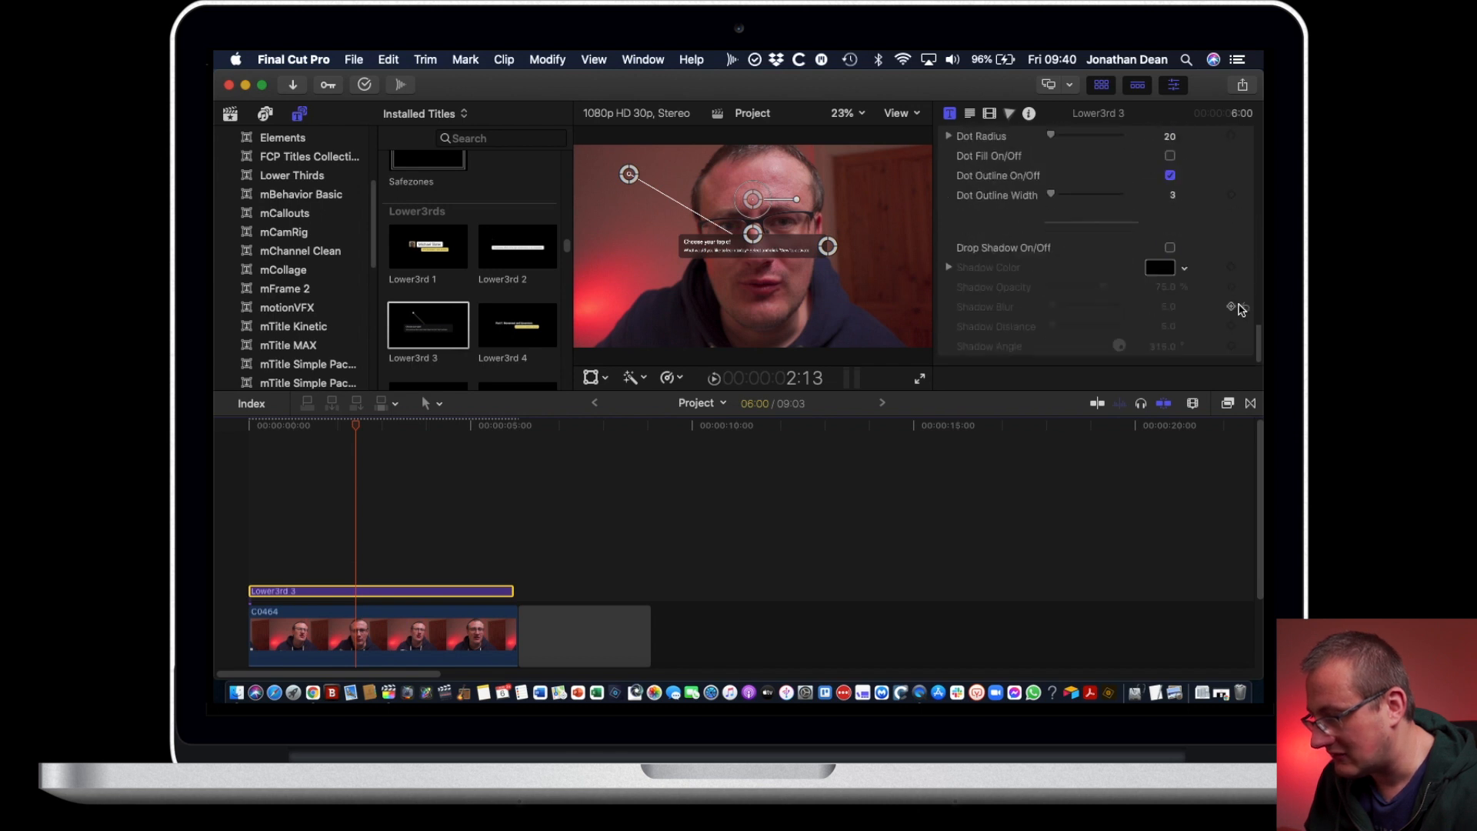
scroll(1235, 298, "up", 3)
scroll(1234, 291, "up", 10)
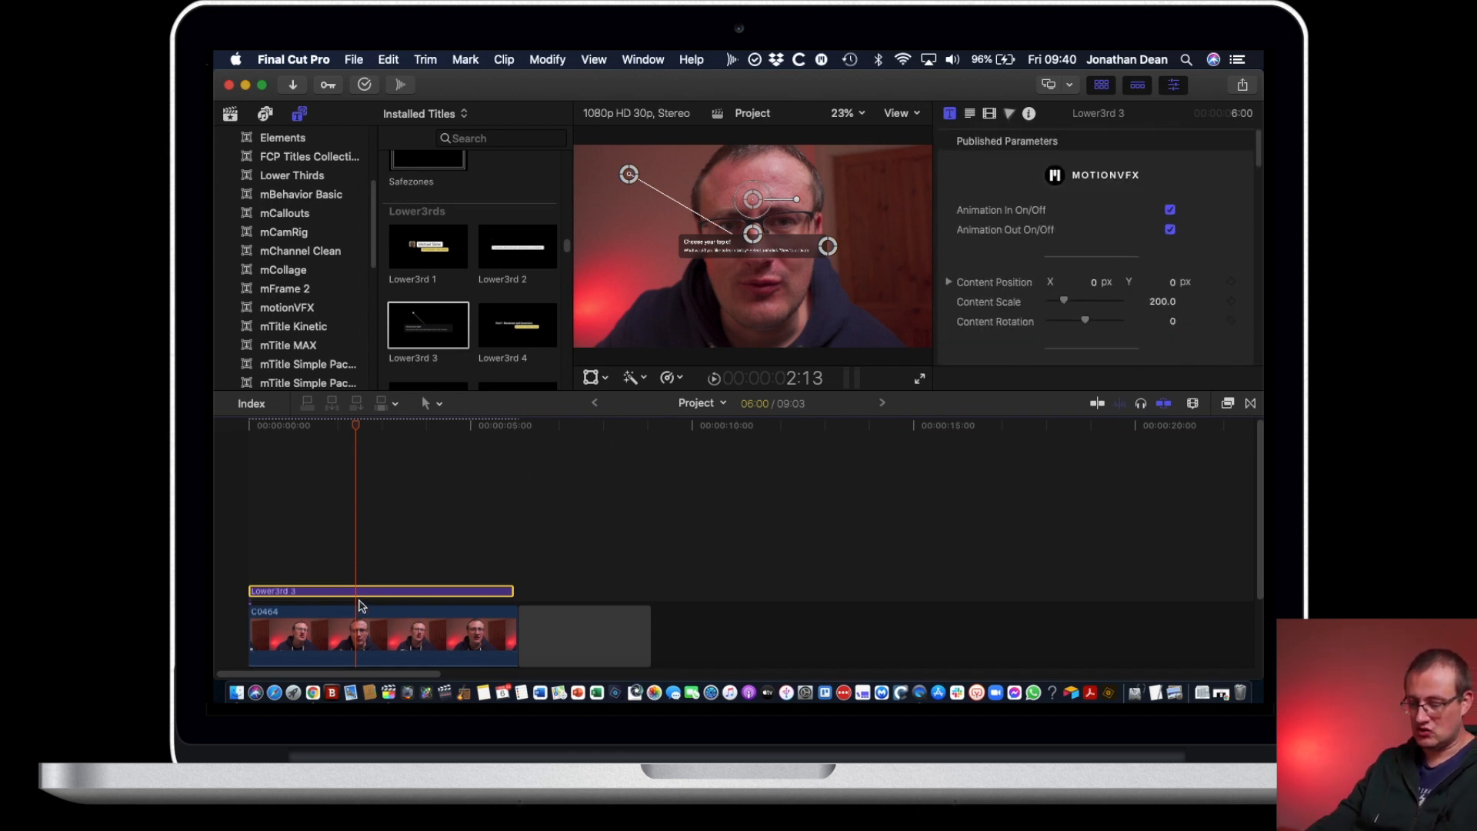
Step: Replace Lower3rd 3 with Lower3rd 4, move it to X -0.01, Y -0.09, and enlarge its content scale to 339.0
key("Delete")
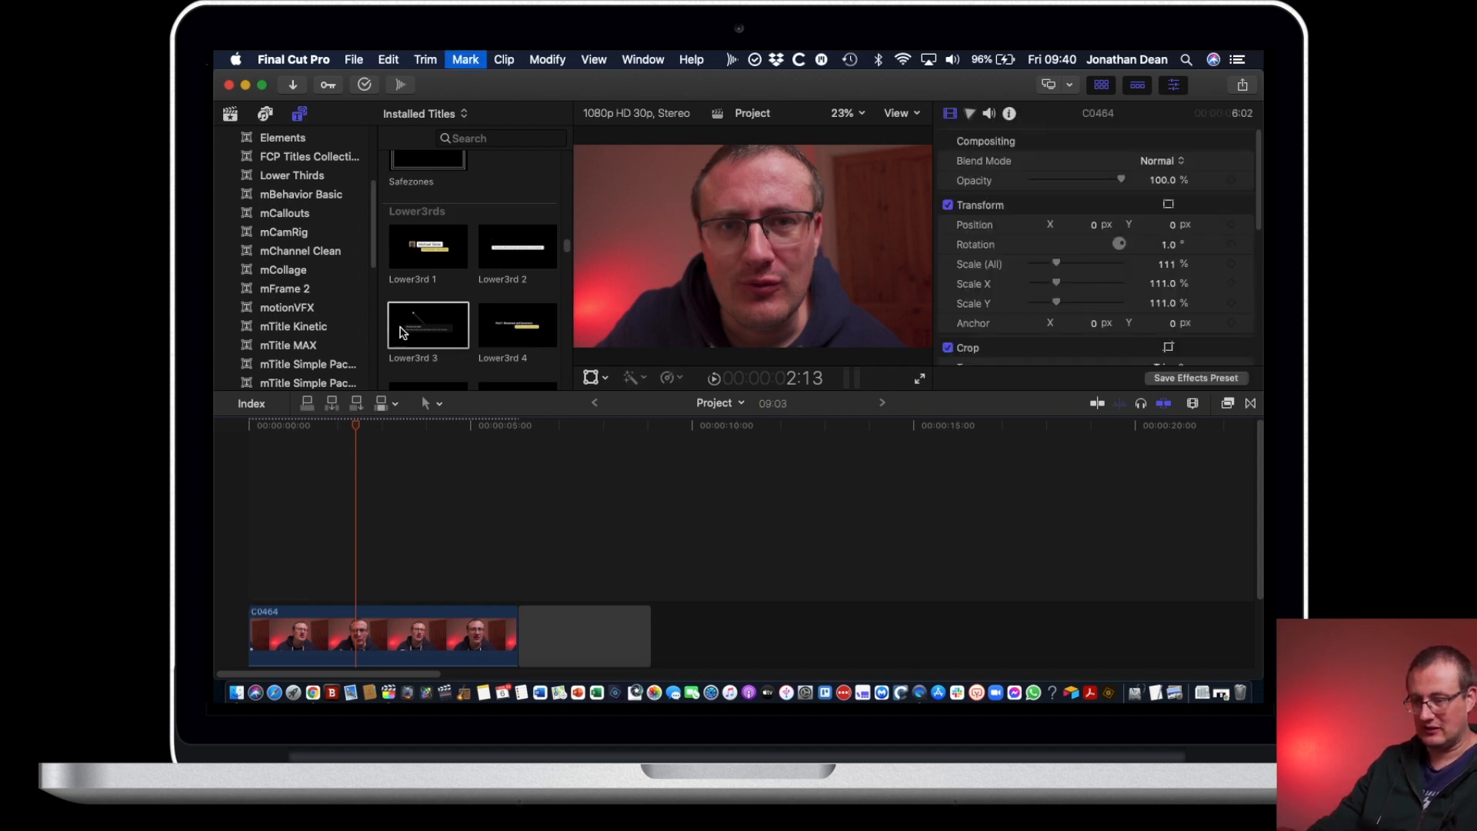
left_click_drag(517, 324, 389, 499)
left_click_drag(280, 596, 229, 591)
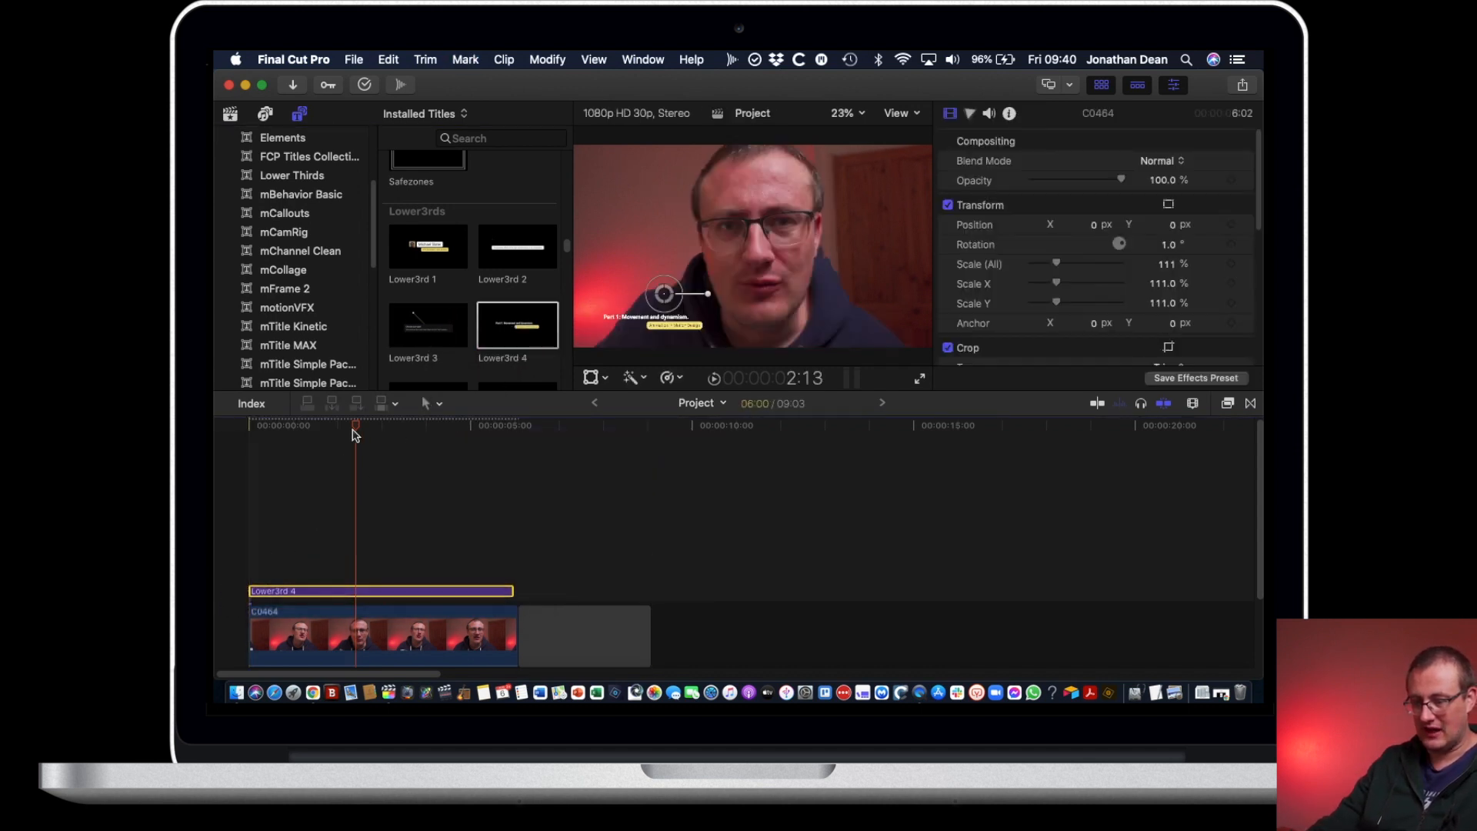
key("Home")
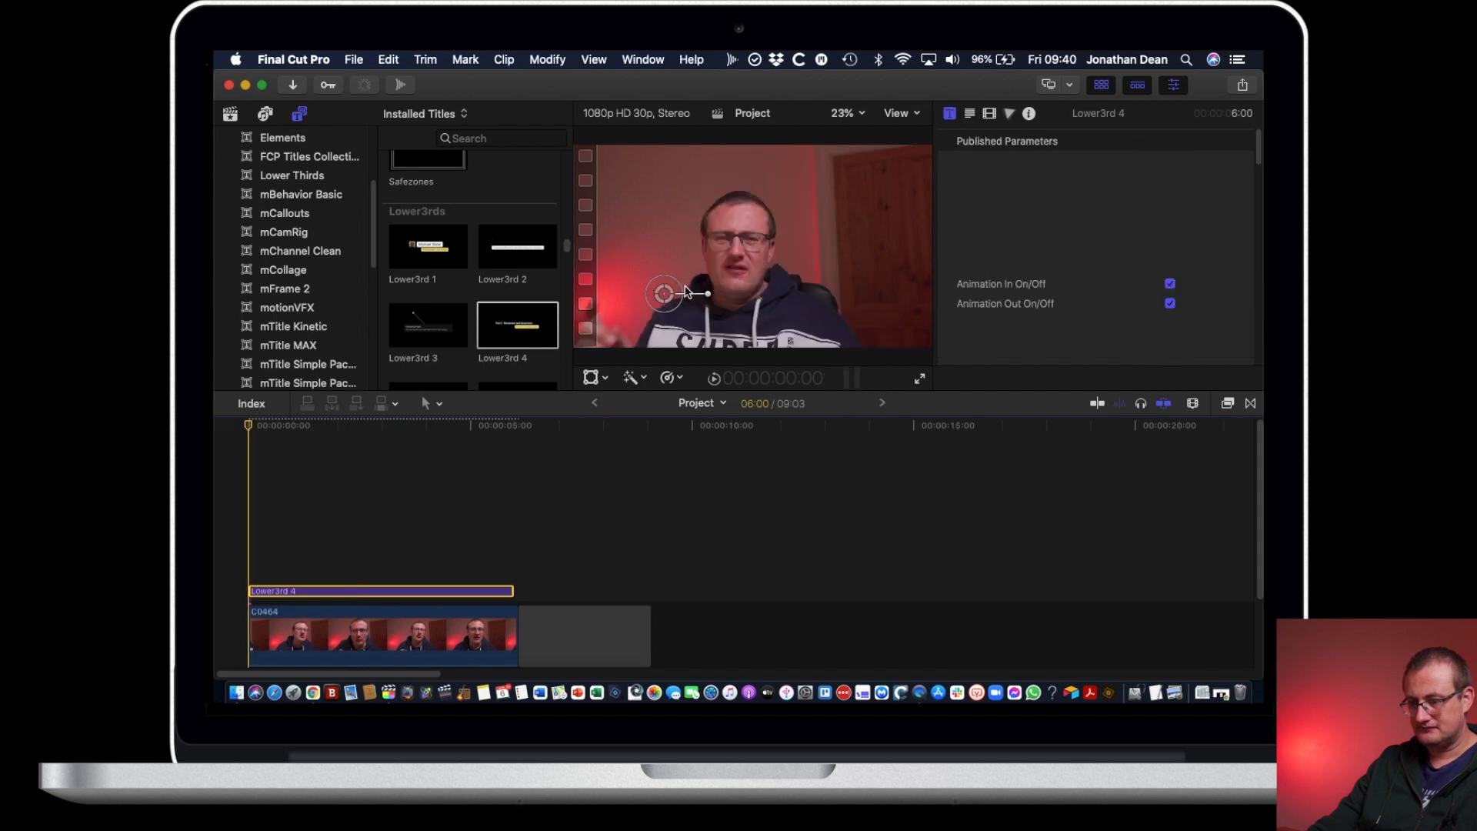
left_click_drag(694, 298, 747, 243)
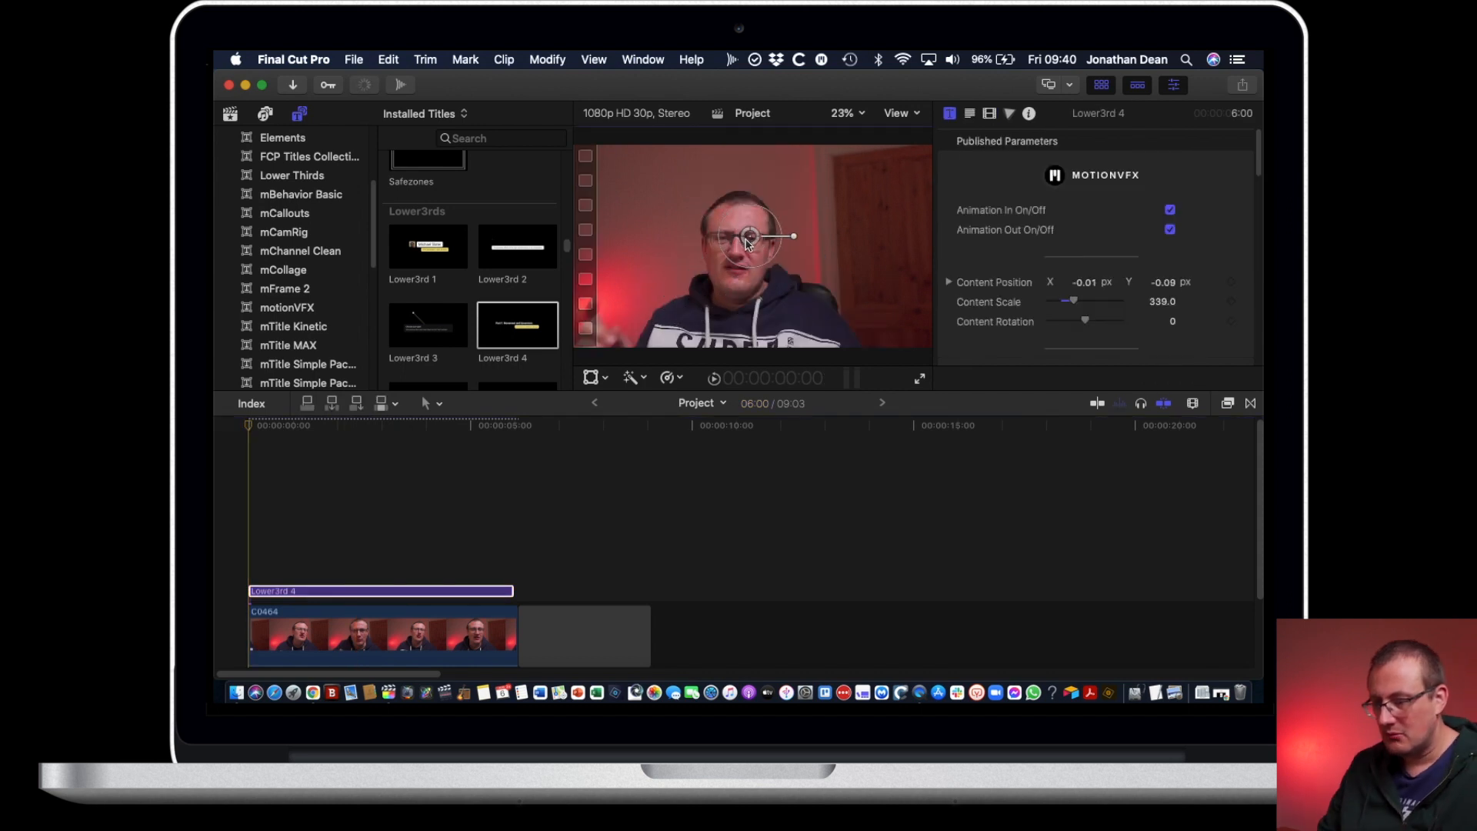
Step: Play back Lower3rd 4, then try Lower3rd 5 in its place as a connected title above the Background 4 clip
key("space")
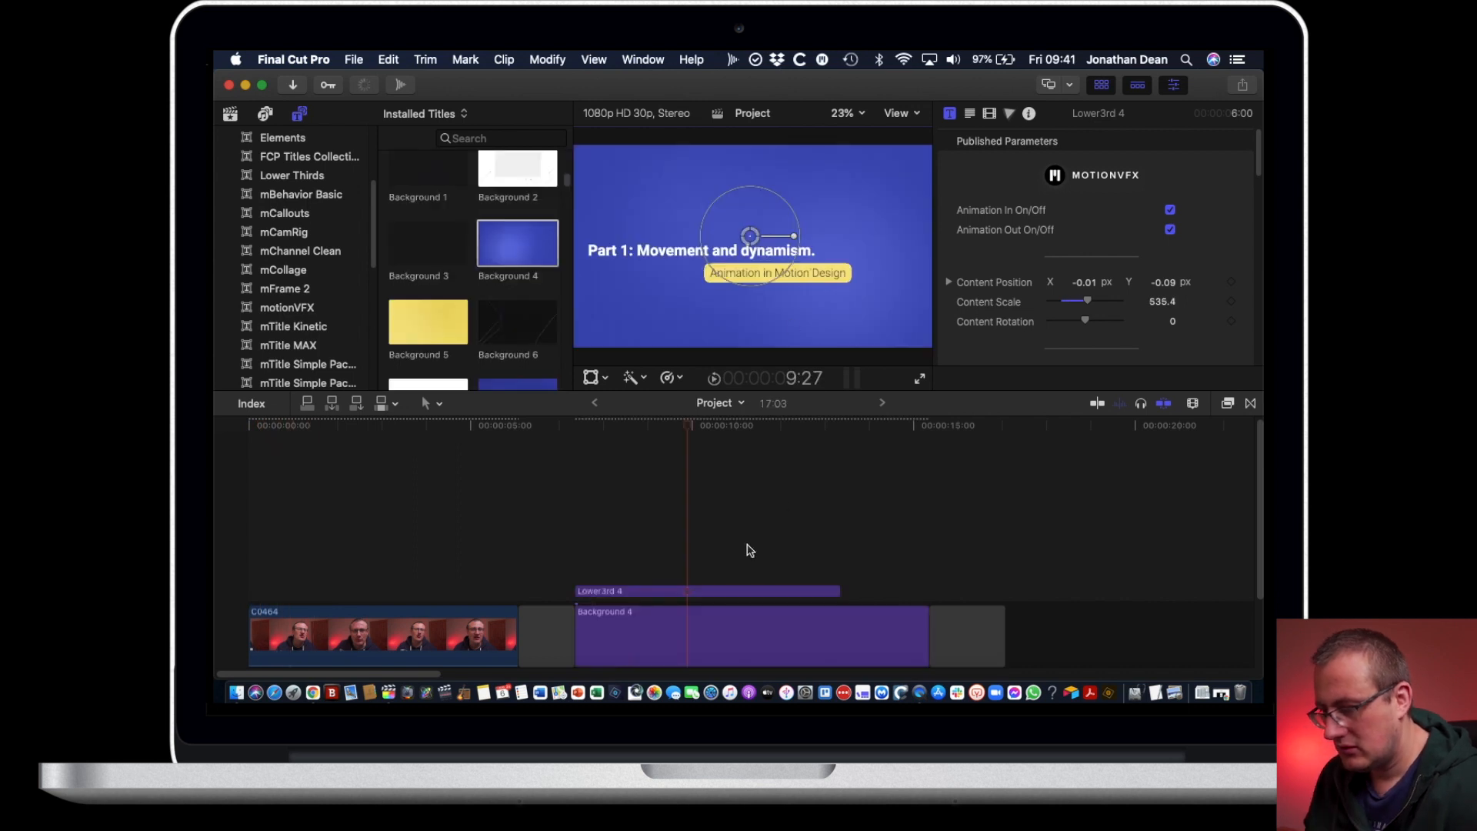
left_click(723, 574)
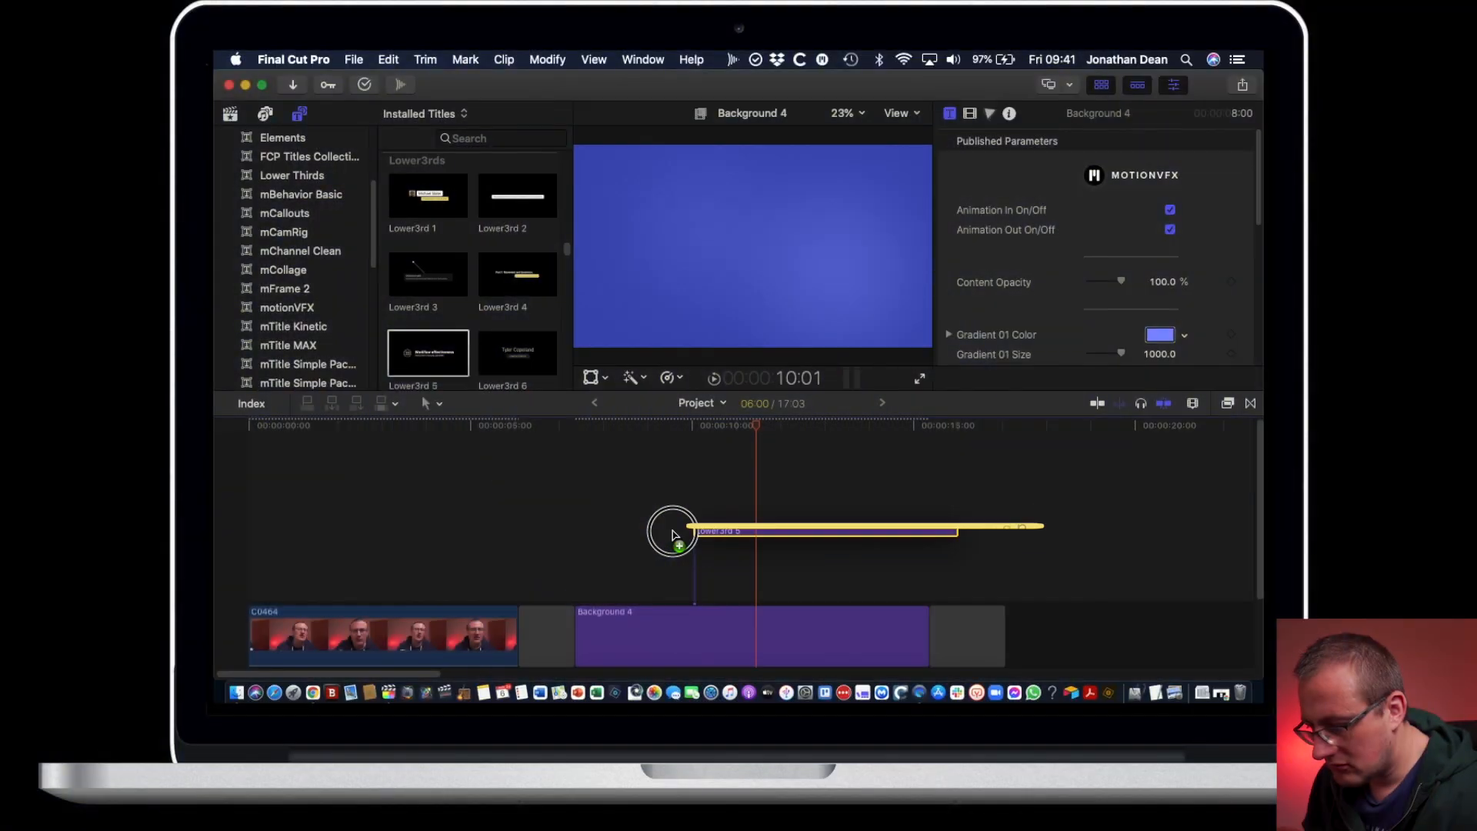
left_click_drag(669, 528, 625, 604)
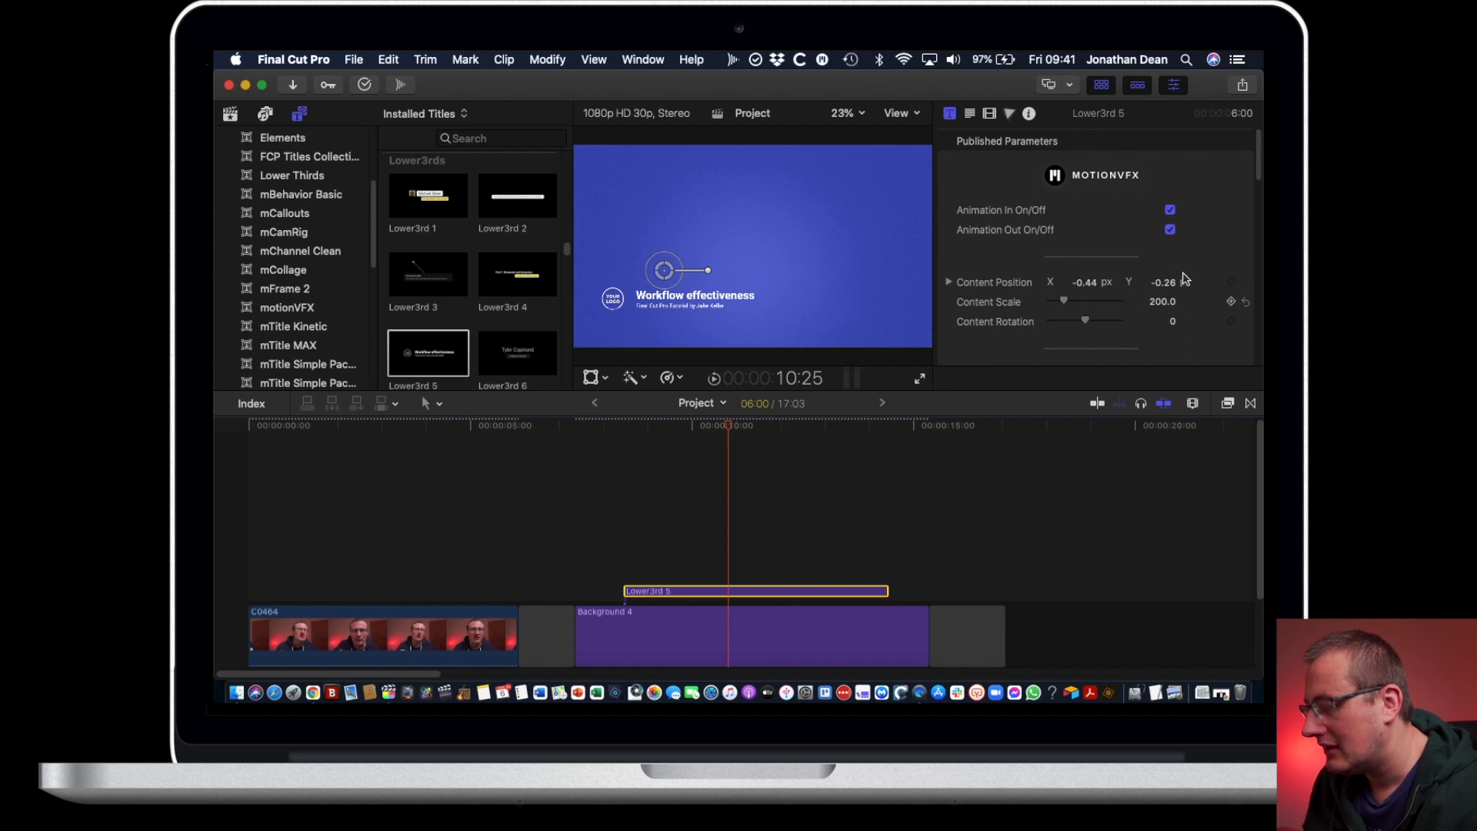
scroll(1185, 278, "down", 3)
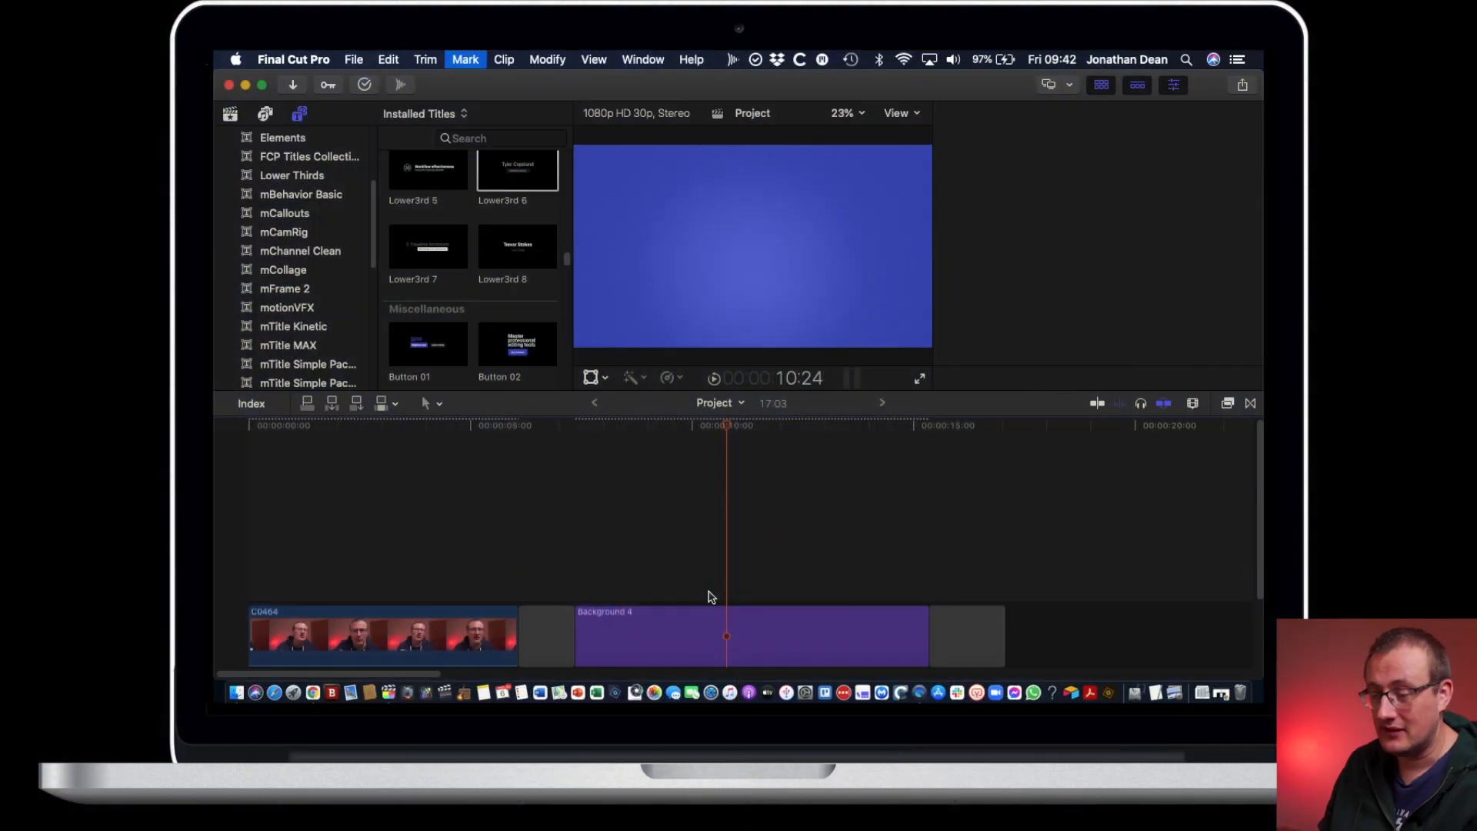
Step: Add the Lower3rd 7 title above the Background 4 clip and play it from its start
left_click_drag(428, 252, 643, 528)
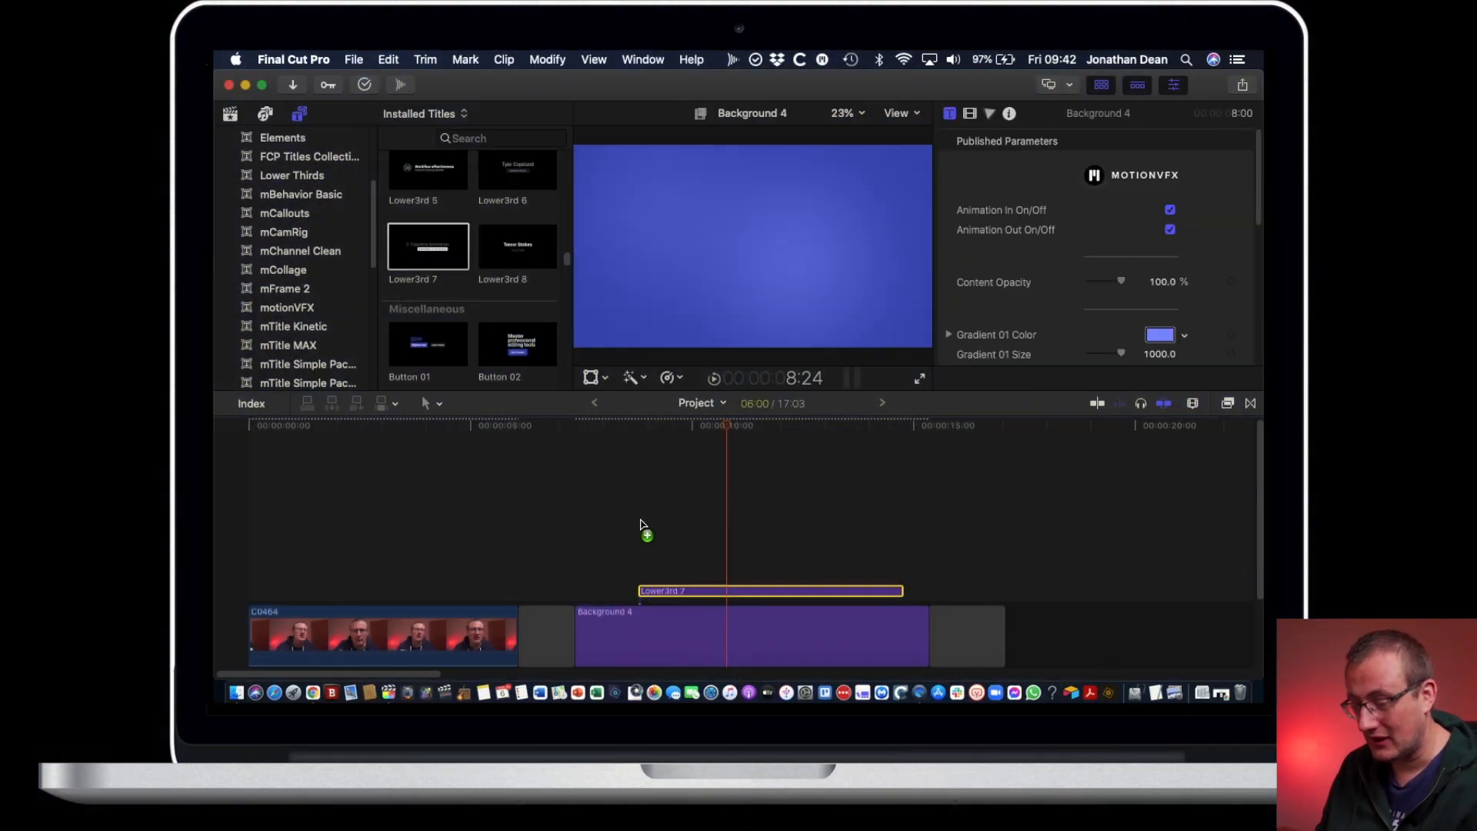
left_click(629, 430)
key("space")
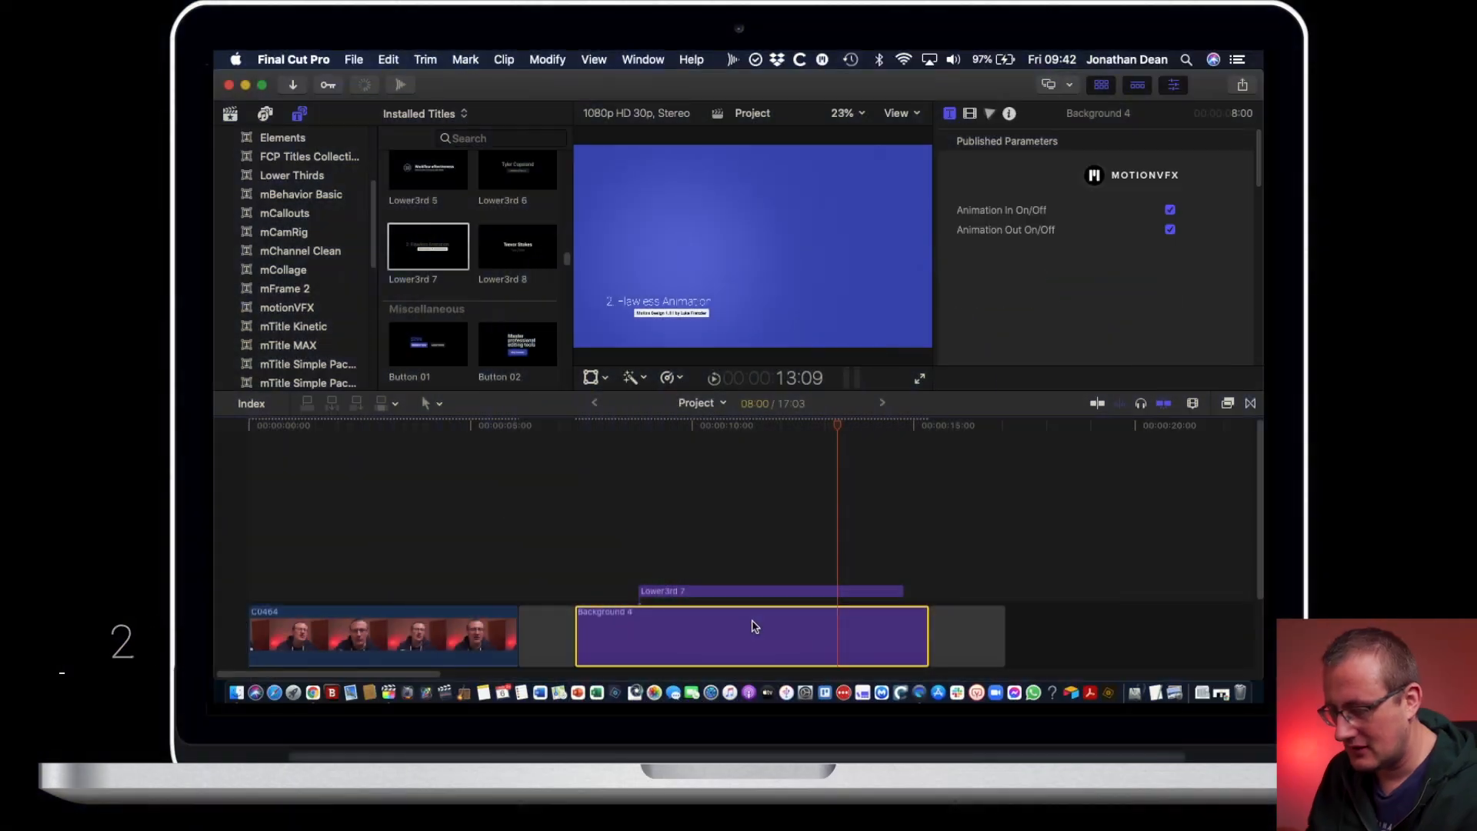
Step: Disable the Background 4 clip and return the playhead to the start of Lower3rd 7 to preview it on black
key("v")
left_click(636, 426)
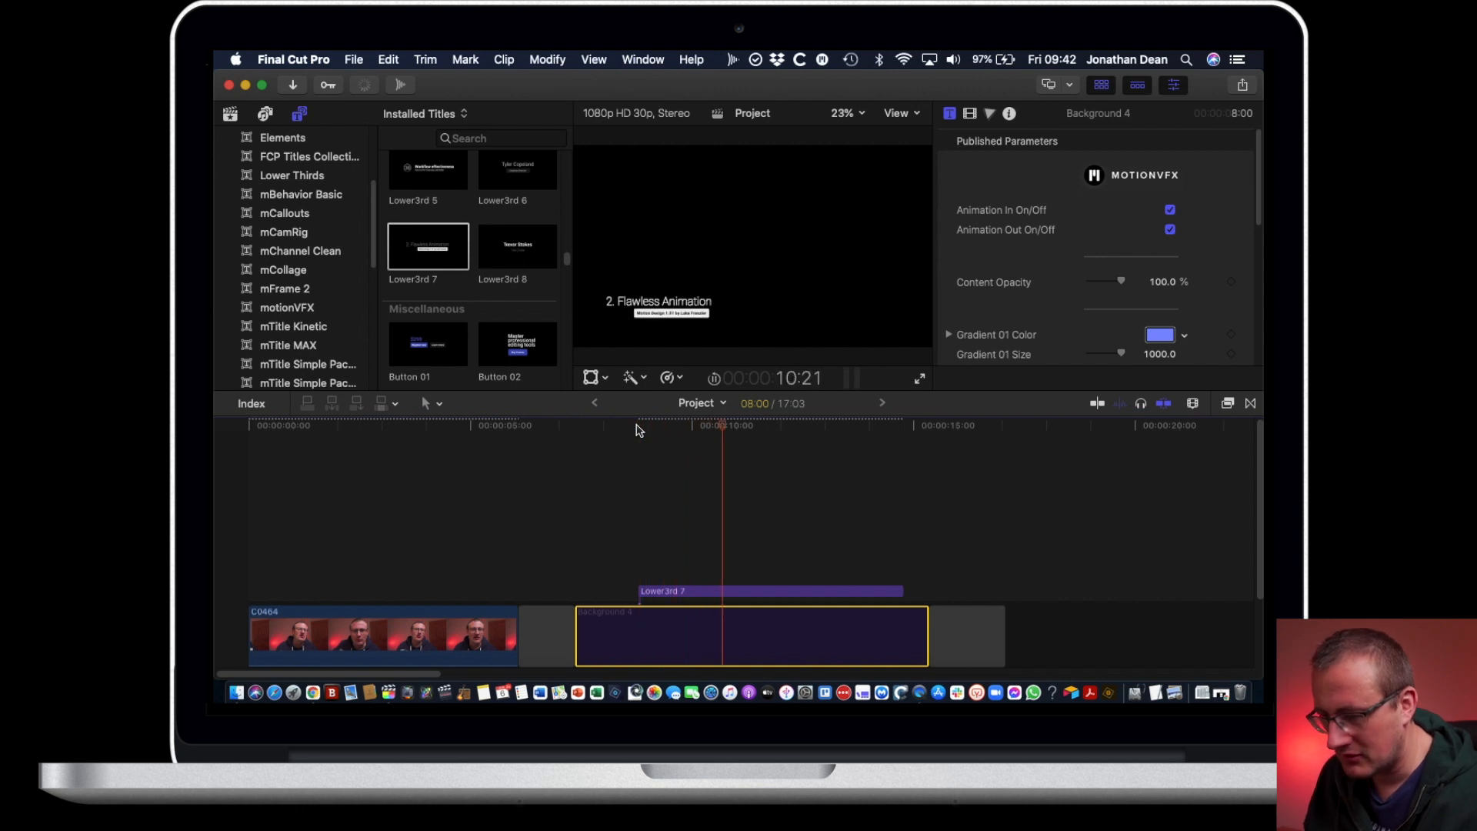
Step: Try the Lower3rd 8 title in place of Lower3rd 7, and play the Button 01 title from its start
left_click_drag(527, 254, 681, 596)
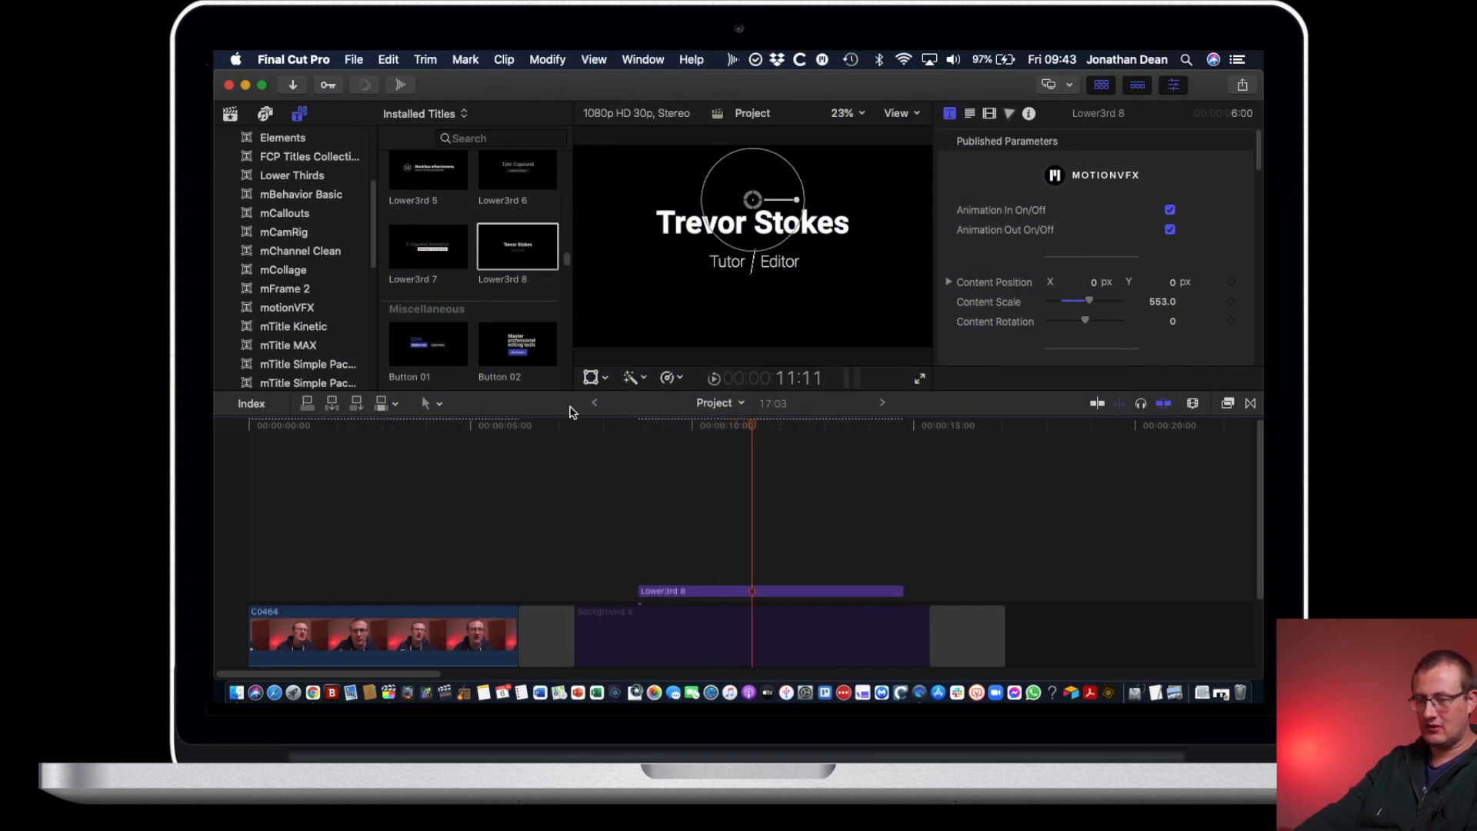
left_click(638, 425)
key("space")
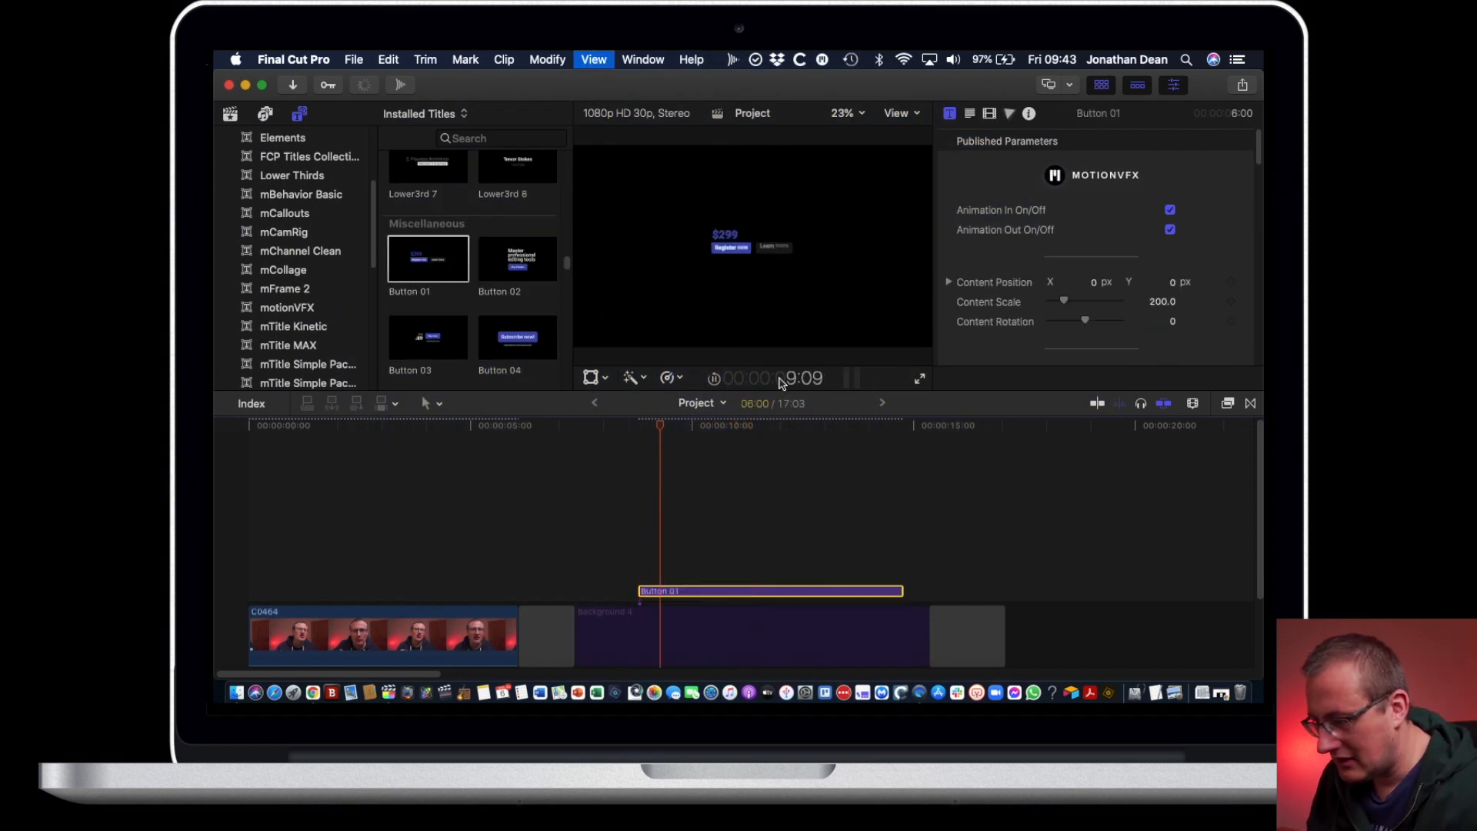
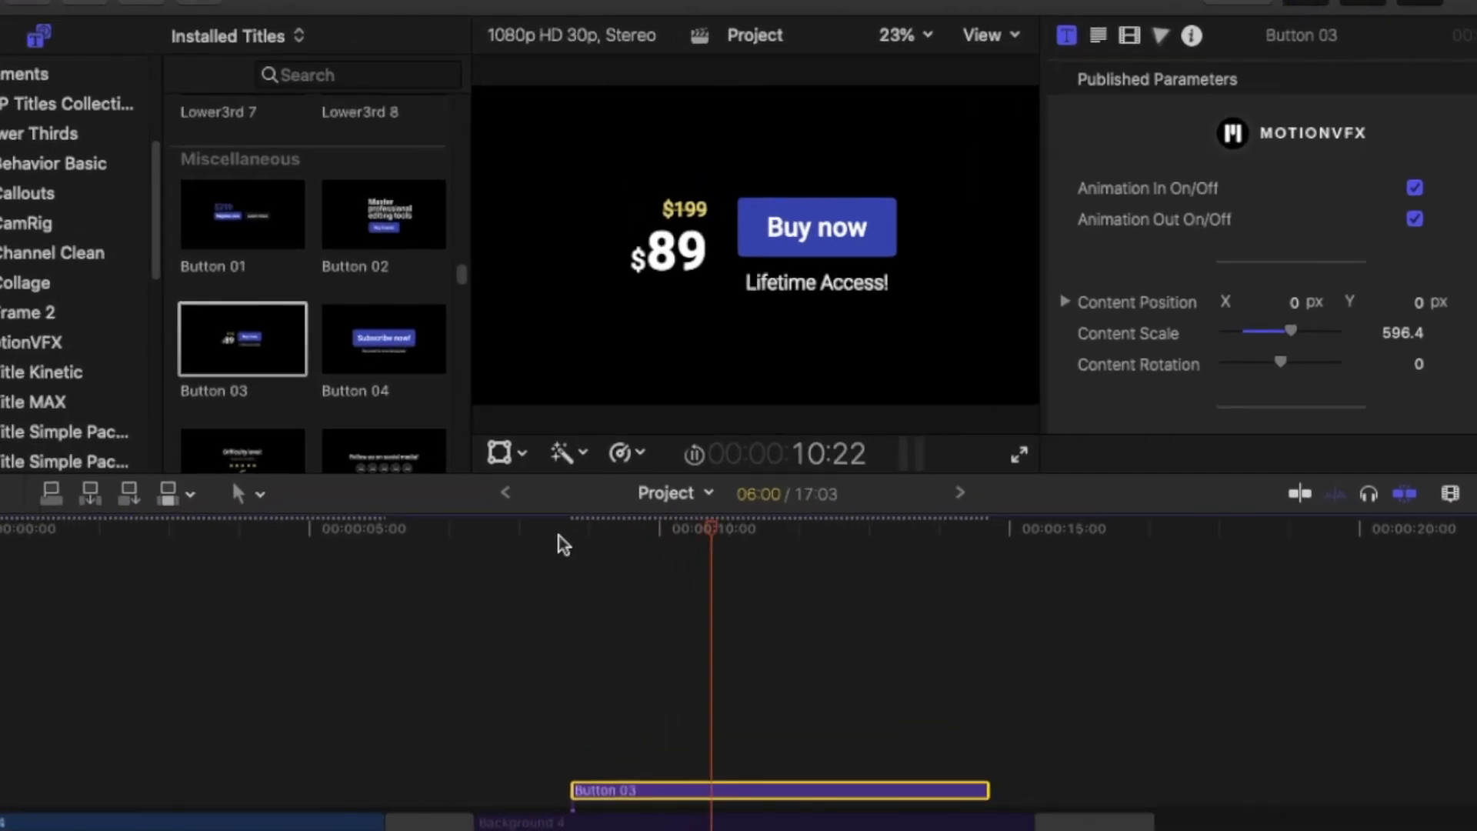
Step: Replace Button 03 with the Button 04 title above the disabled background and play it from its start
key("space")
key("Delete")
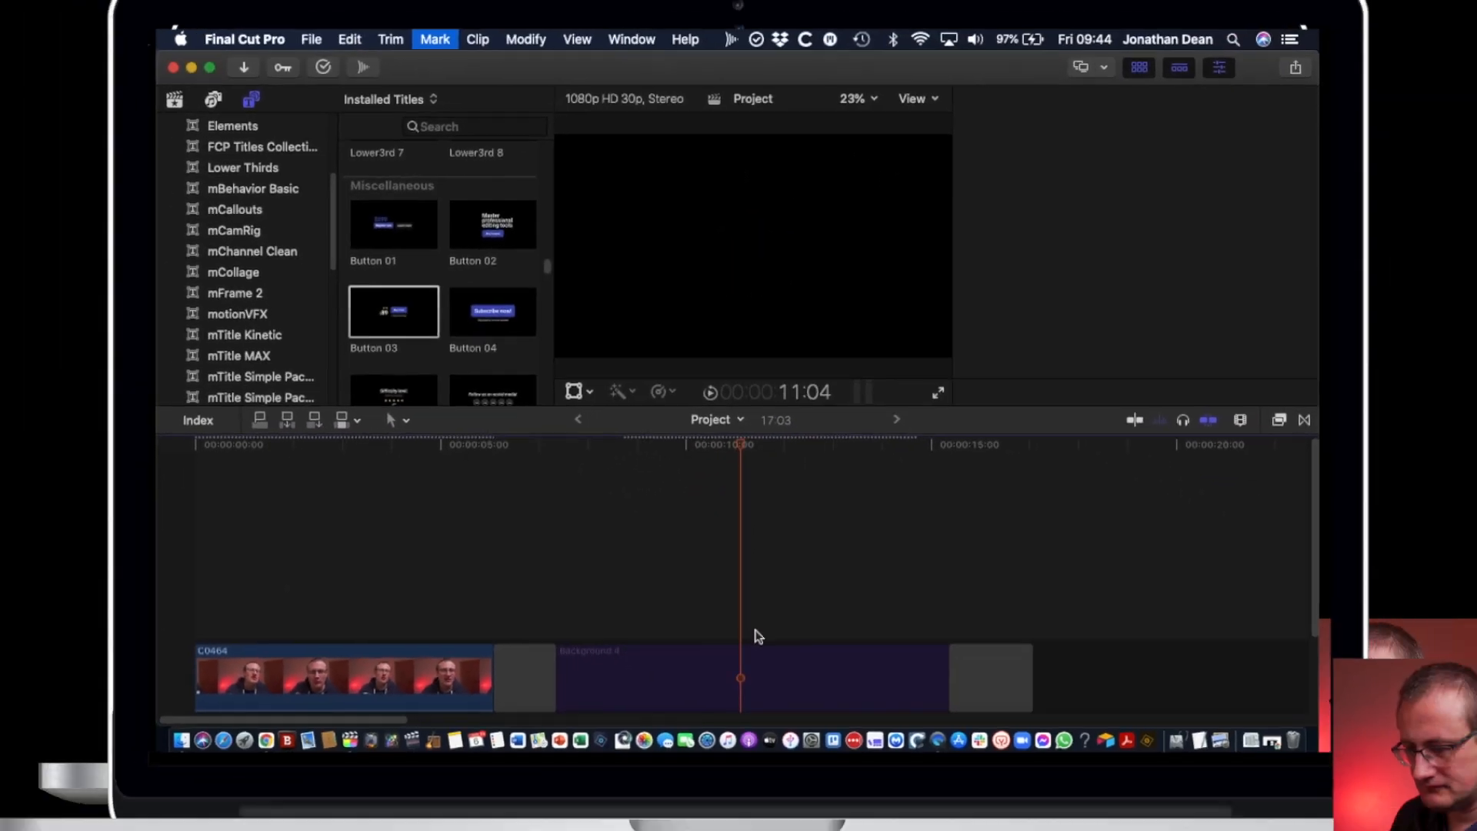
left_click_drag(487, 312, 627, 636)
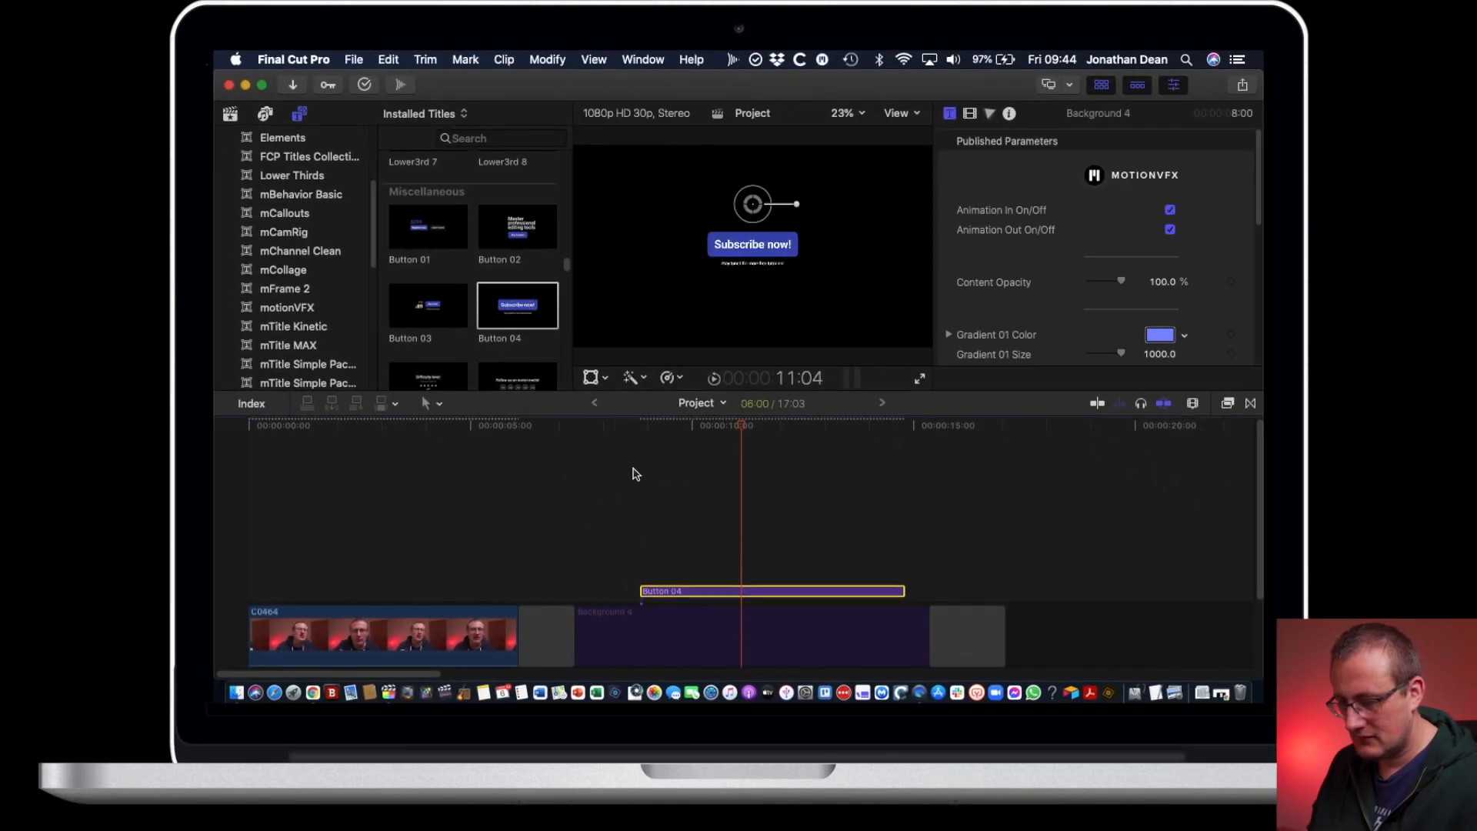
left_click(638, 428)
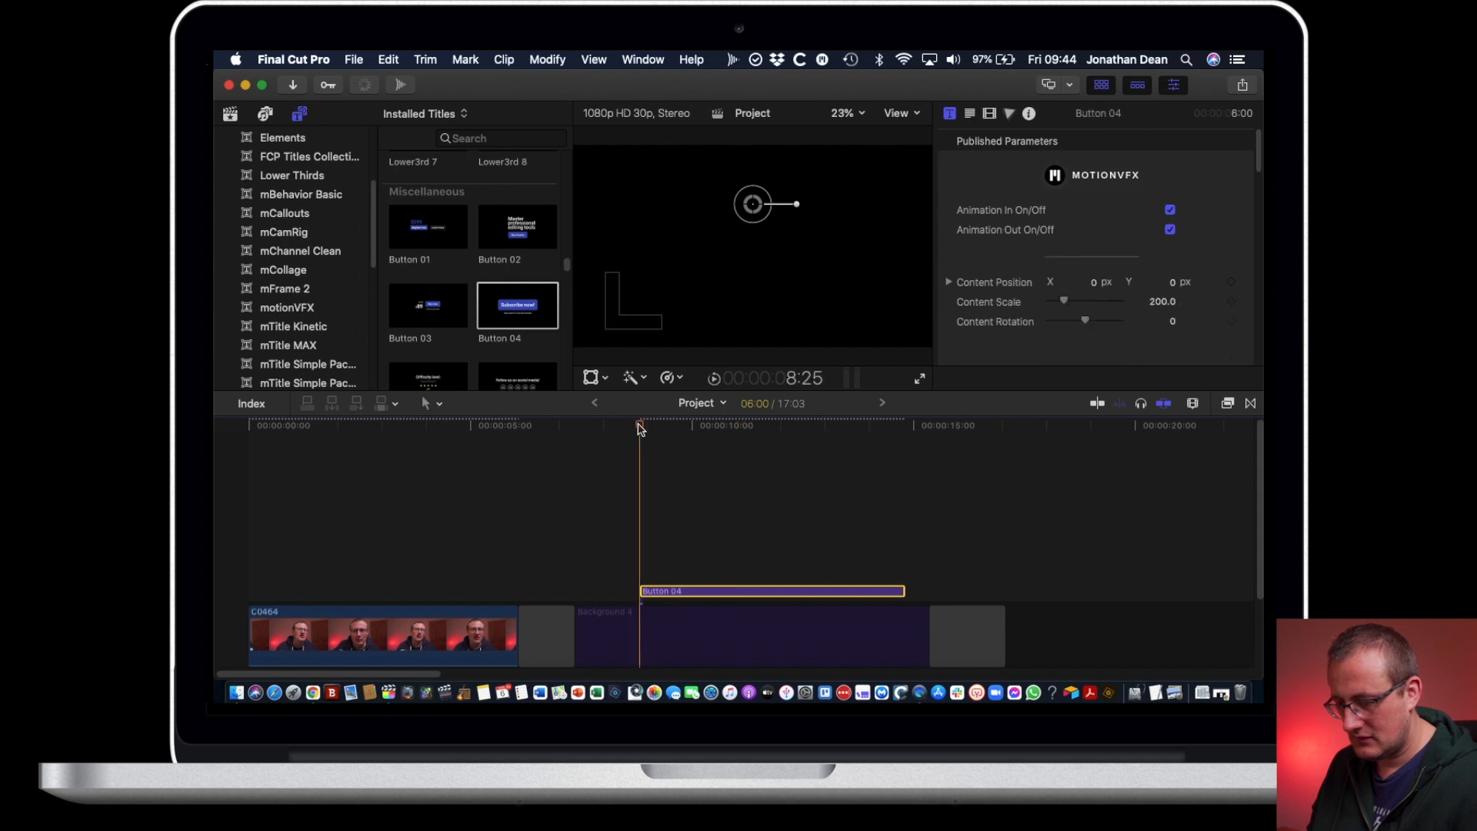
key("space")
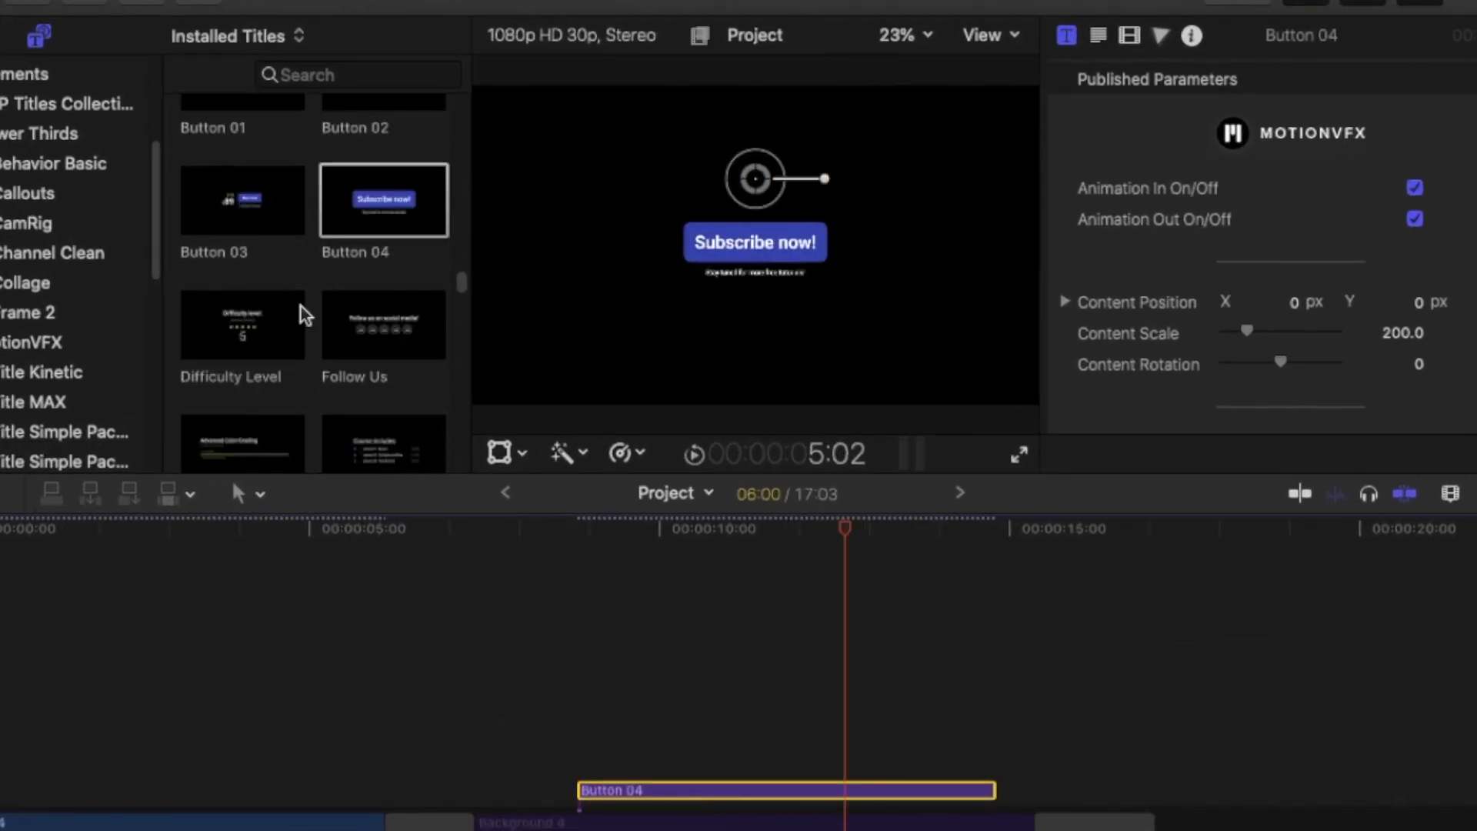
Step: Replay the Button 04 title from its start to examine its in and out animations
scroll(305, 314, "down", 2)
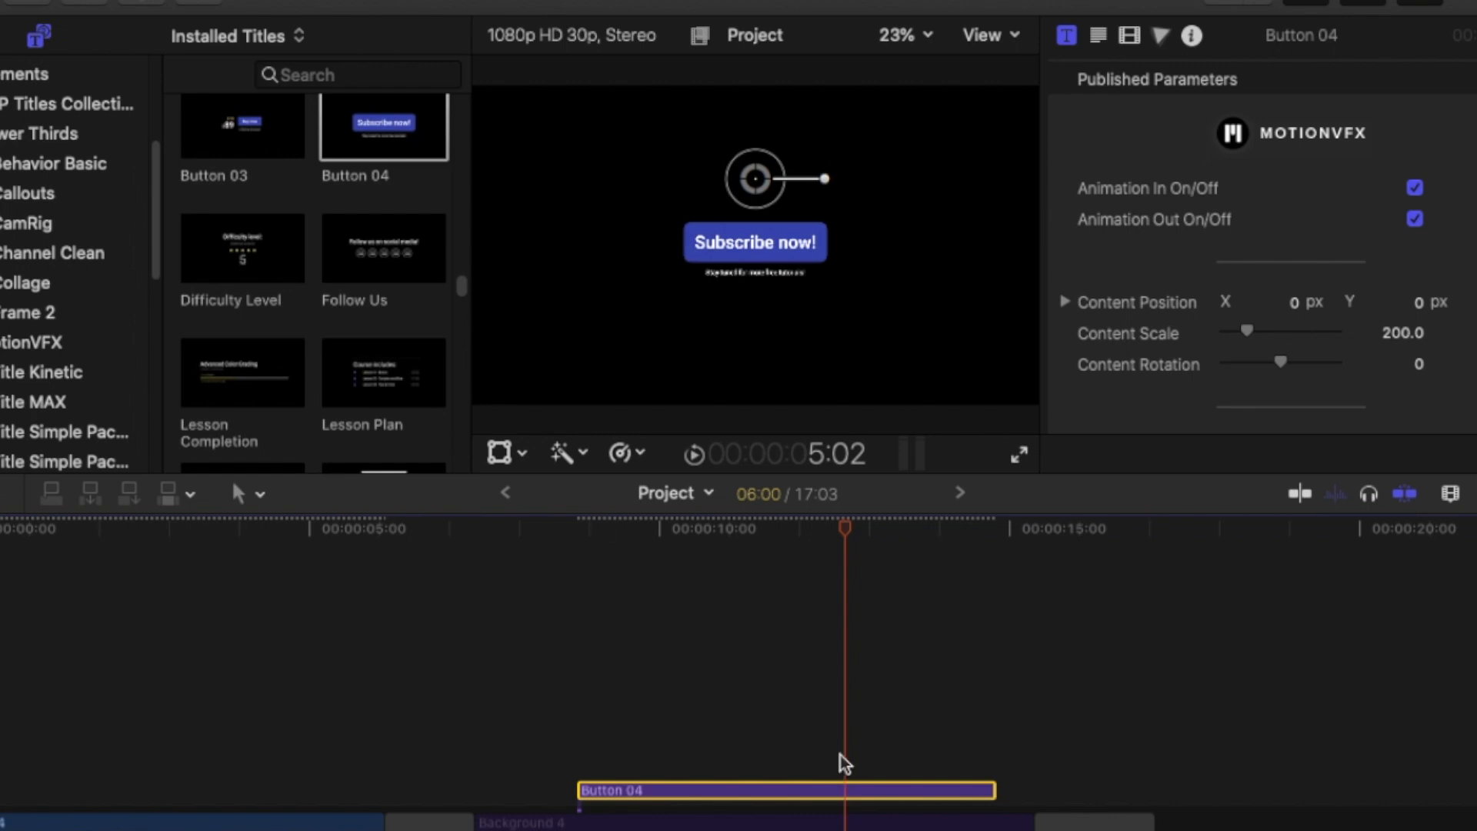
left_click_drag(743, 521, 581, 521)
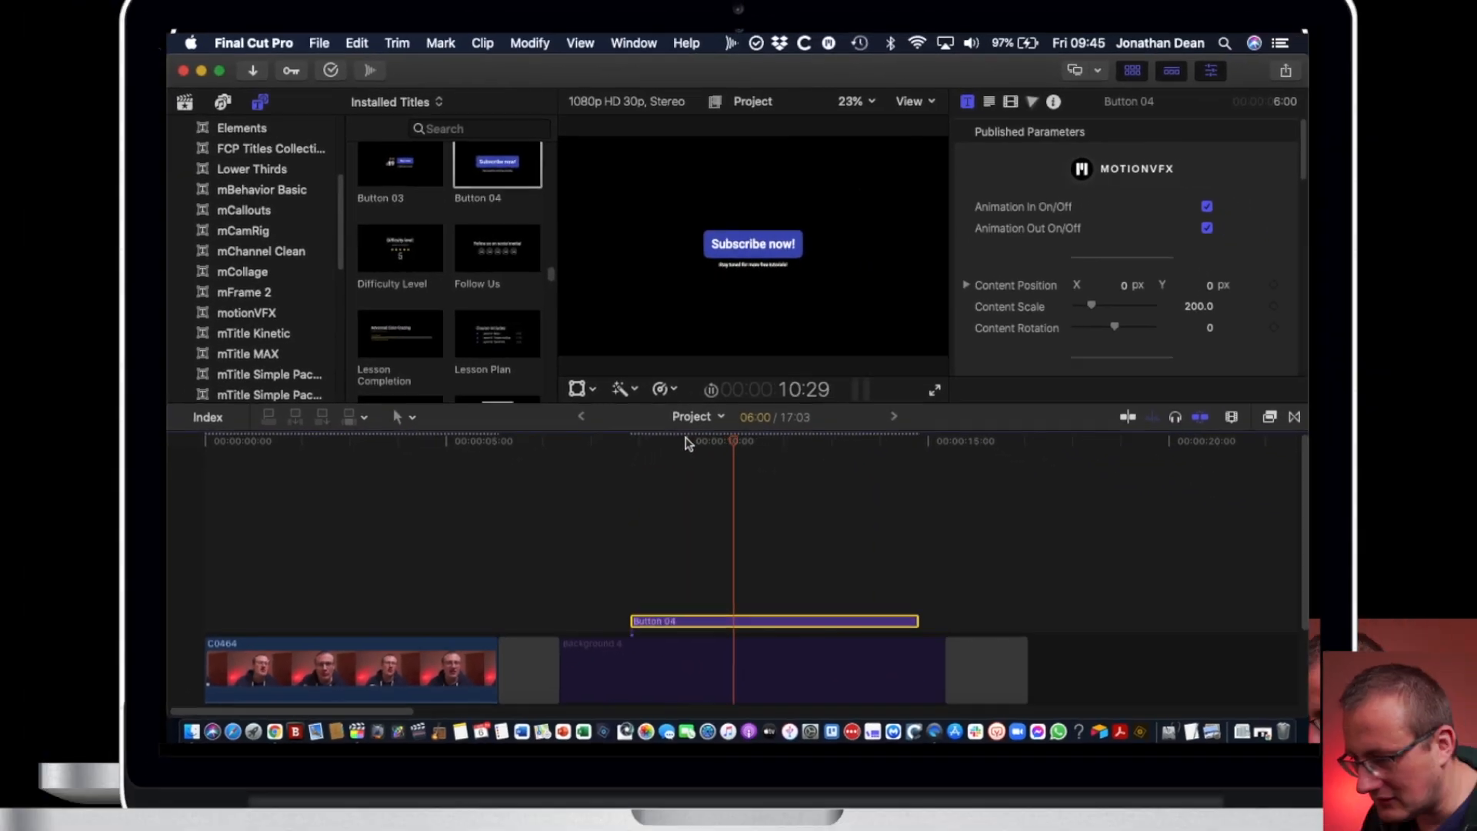
key("space")
key("space")
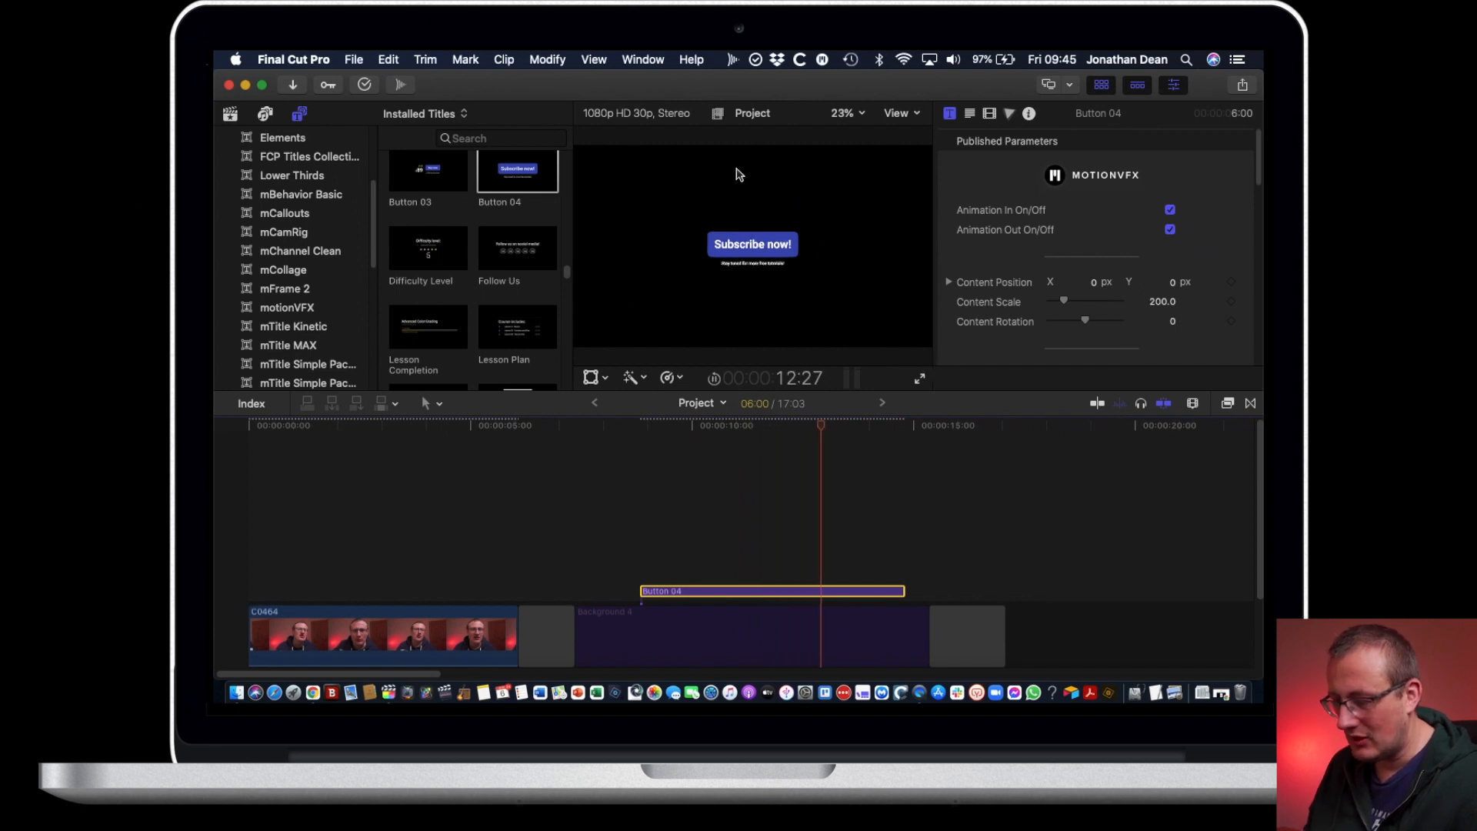
key("space")
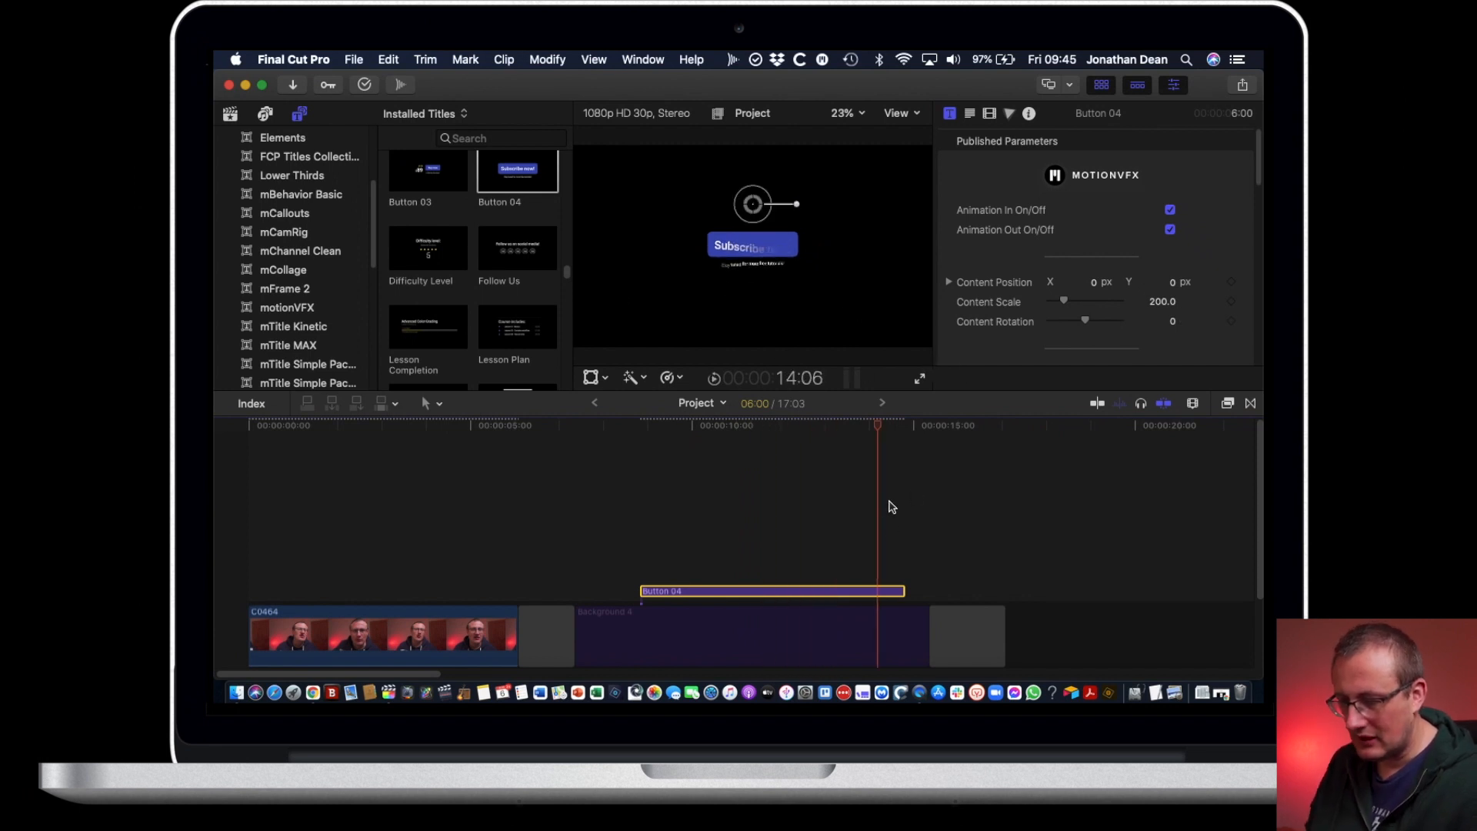
Step: Replace Button 04 with the Difficulty Level title above the disabled background
key("BackSpace")
left_click_drag(428, 247, 636, 478)
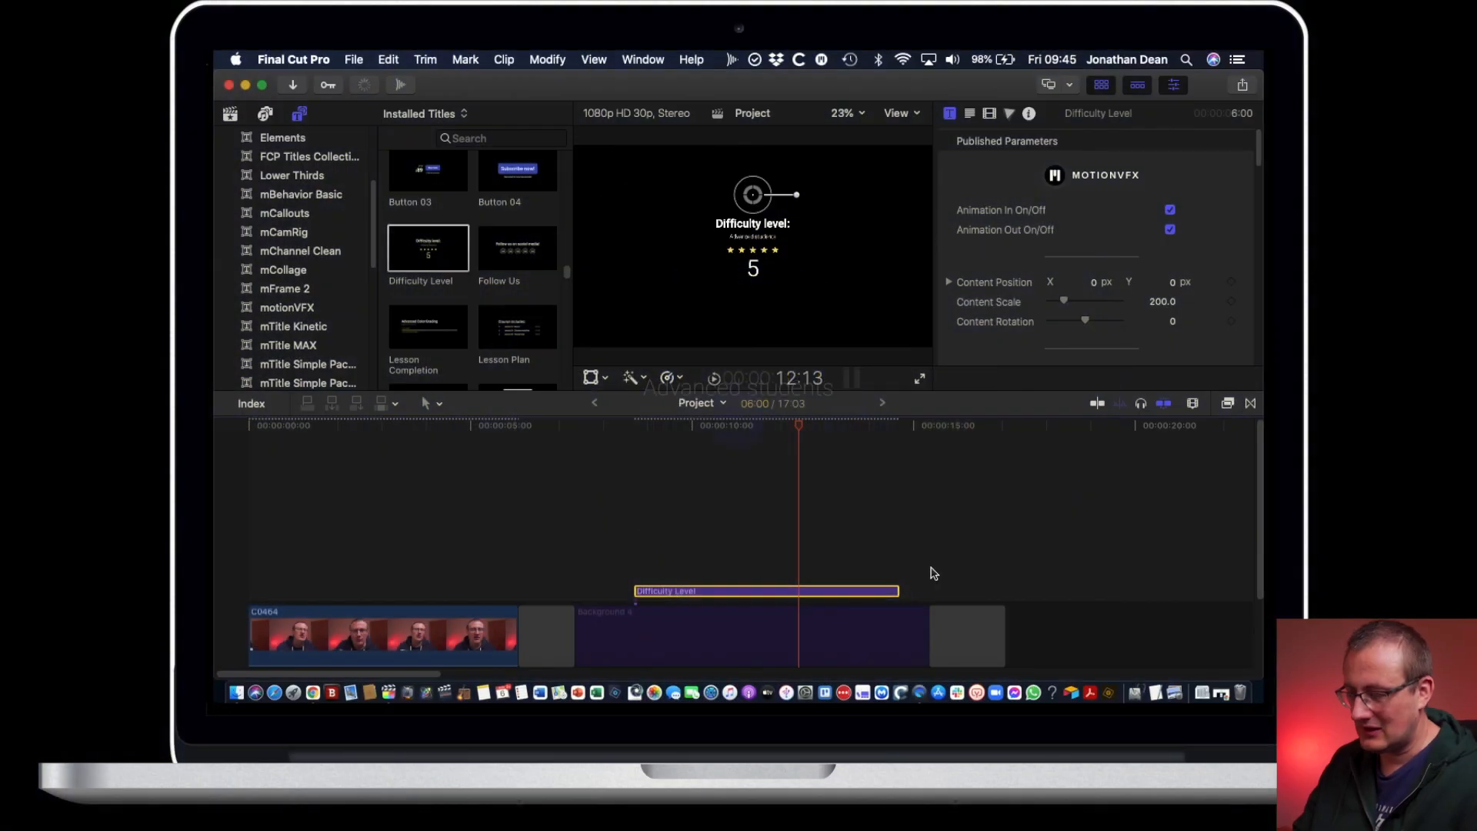
Step: Replace Difficulty Level with the Follow Us title, preview it from its start, and enlarge its content scale to 484.8
key("BackSpace")
left_click_drag(514, 246, 615, 551)
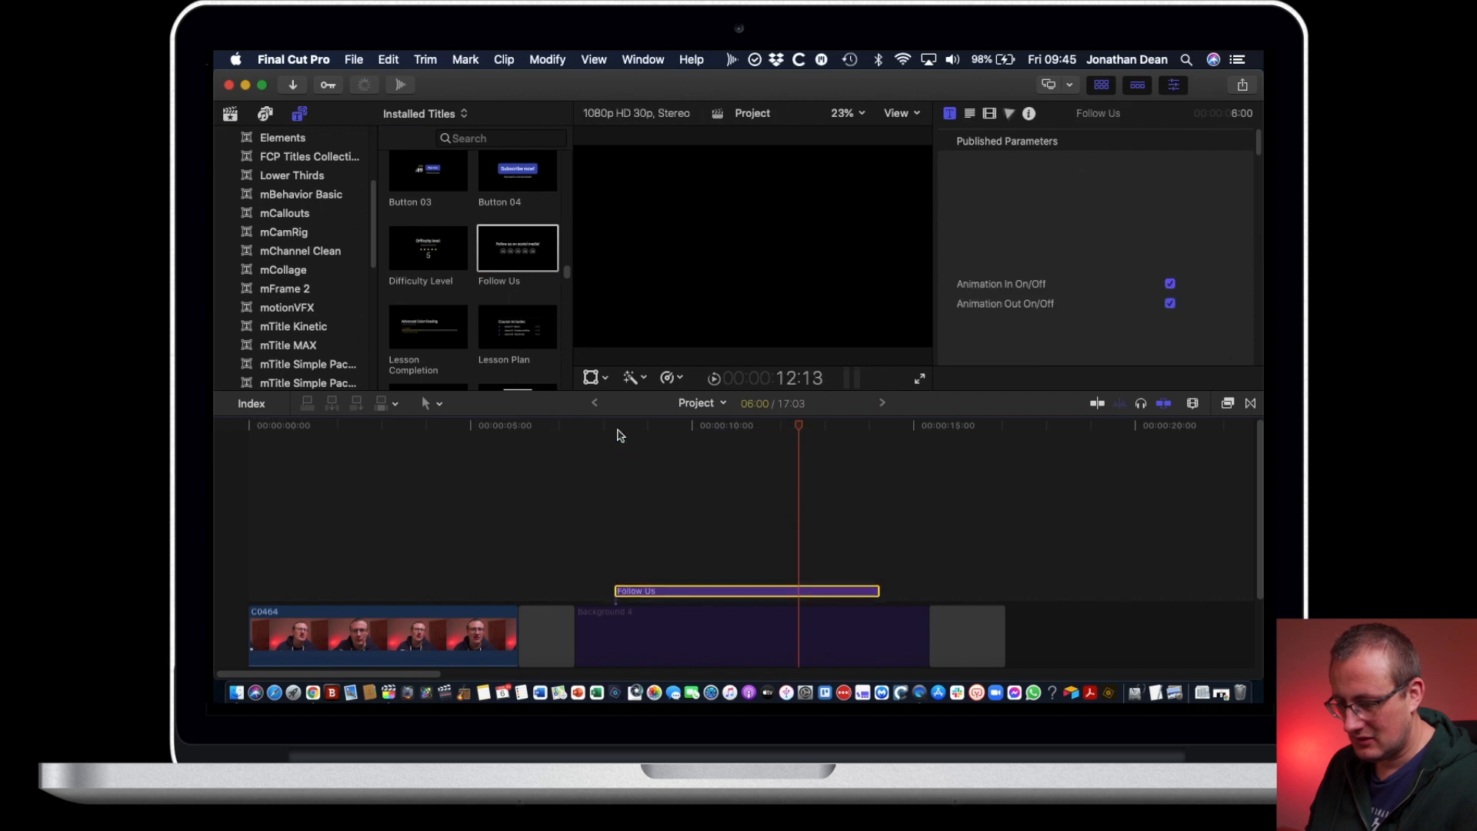
left_click(617, 434)
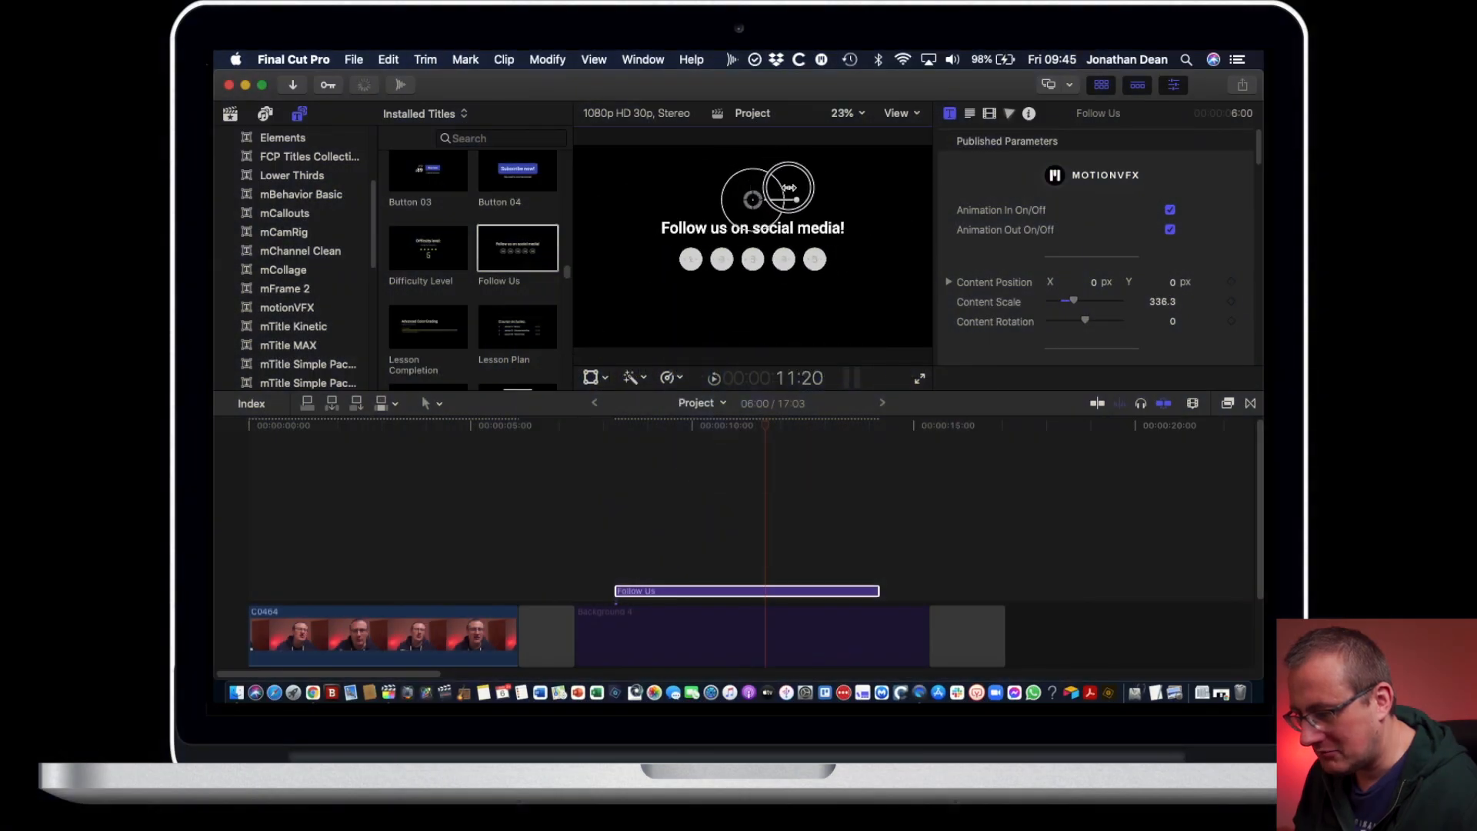
left_click_drag(789, 187, 805, 182)
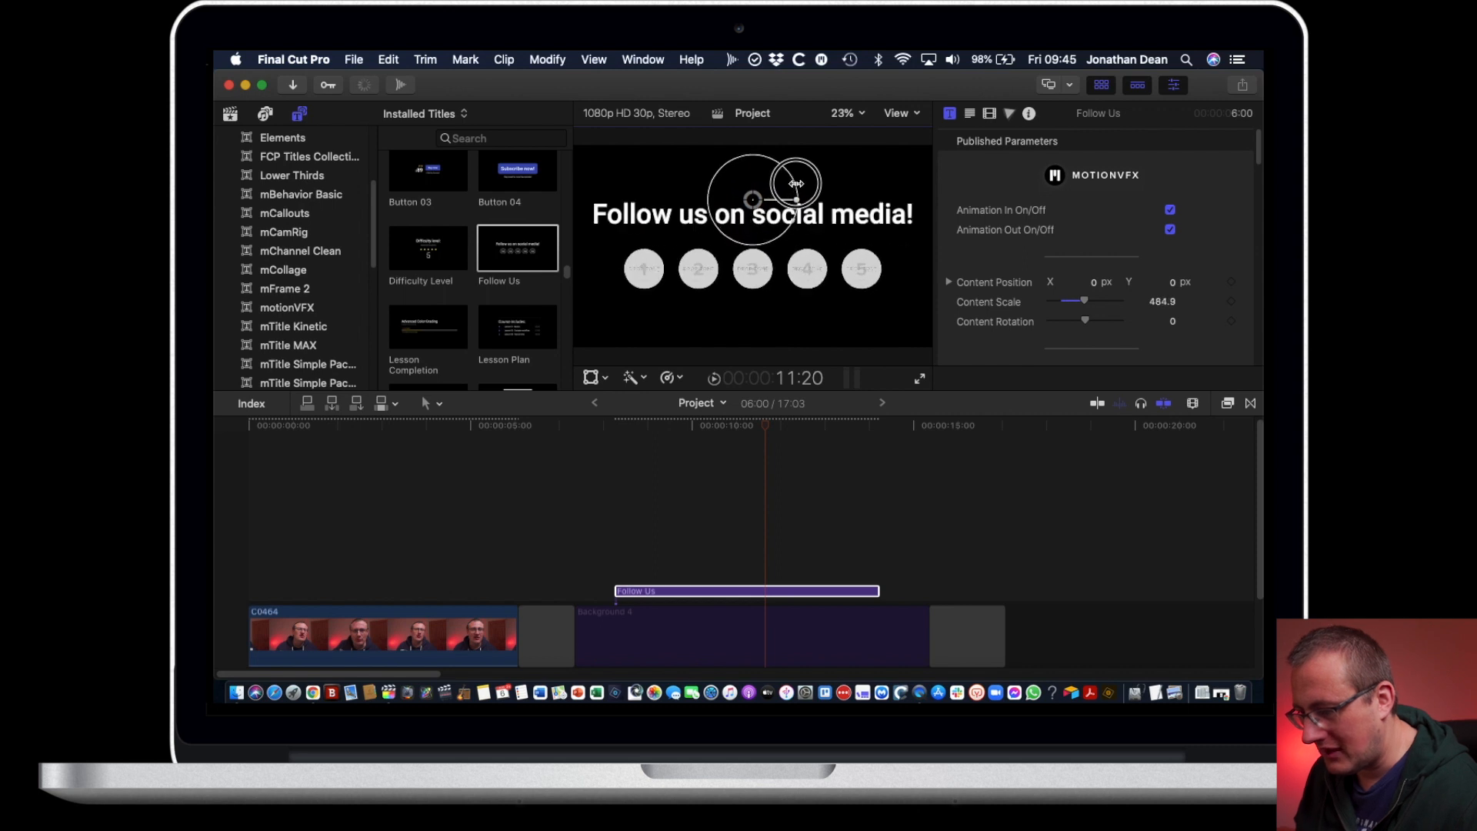
Step: Review the published parameters of the Follow Us title, including the position, scale and source settings of its five drop zones
scroll(1123, 315, "down", 10)
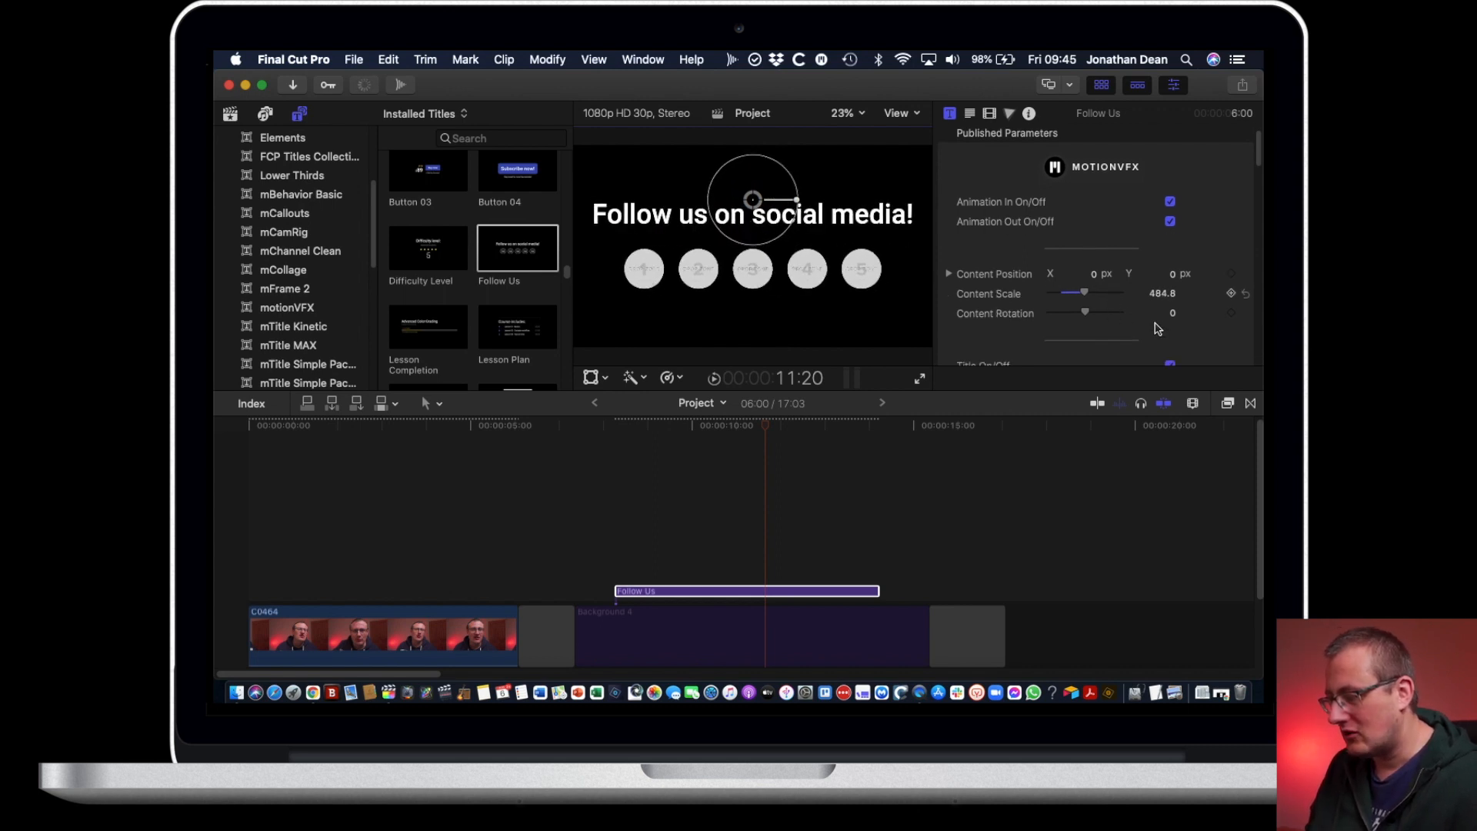
scroll(1202, 320, "down", 10)
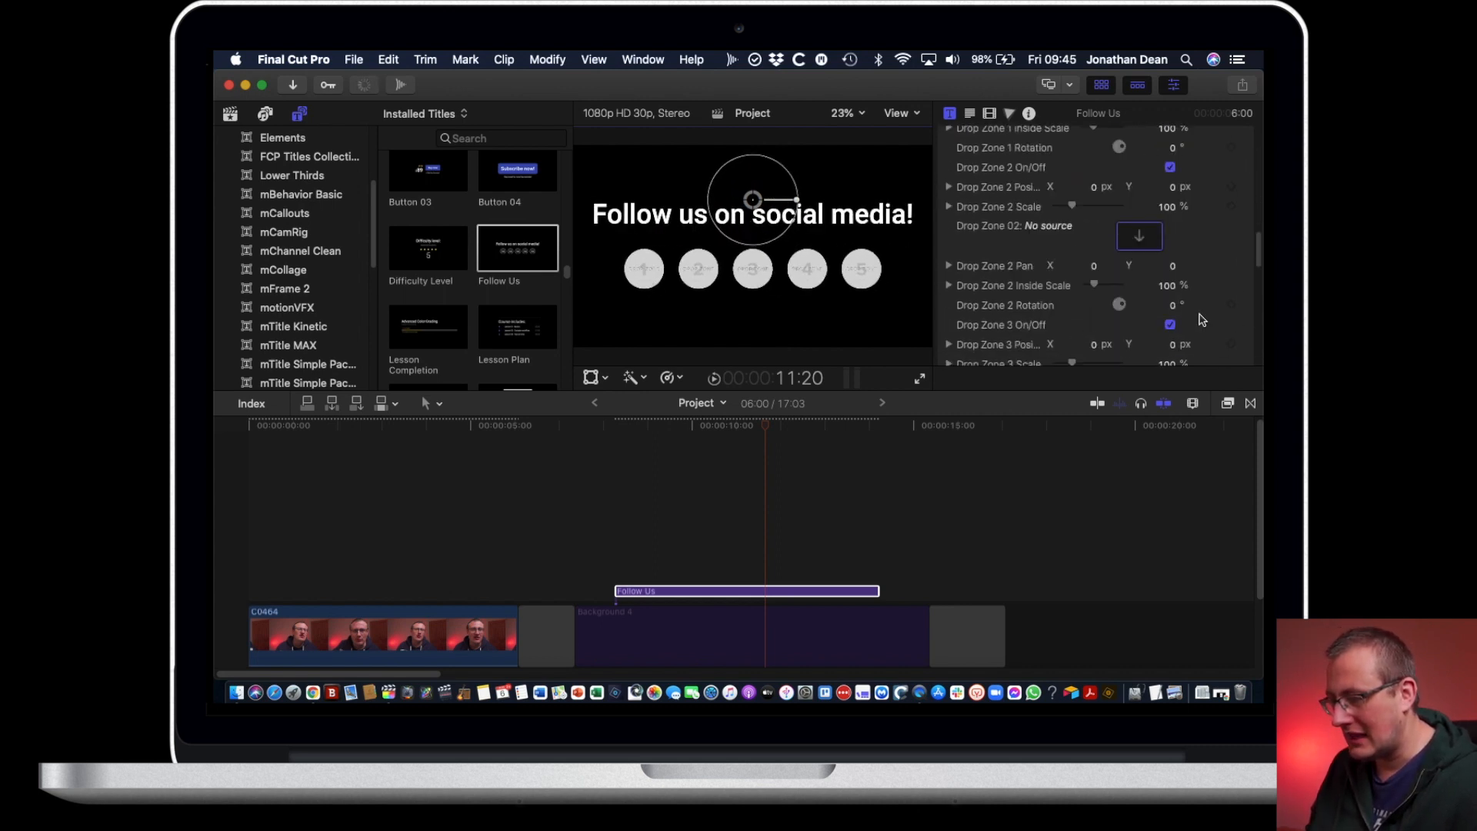
scroll(1198, 319, "down", 5)
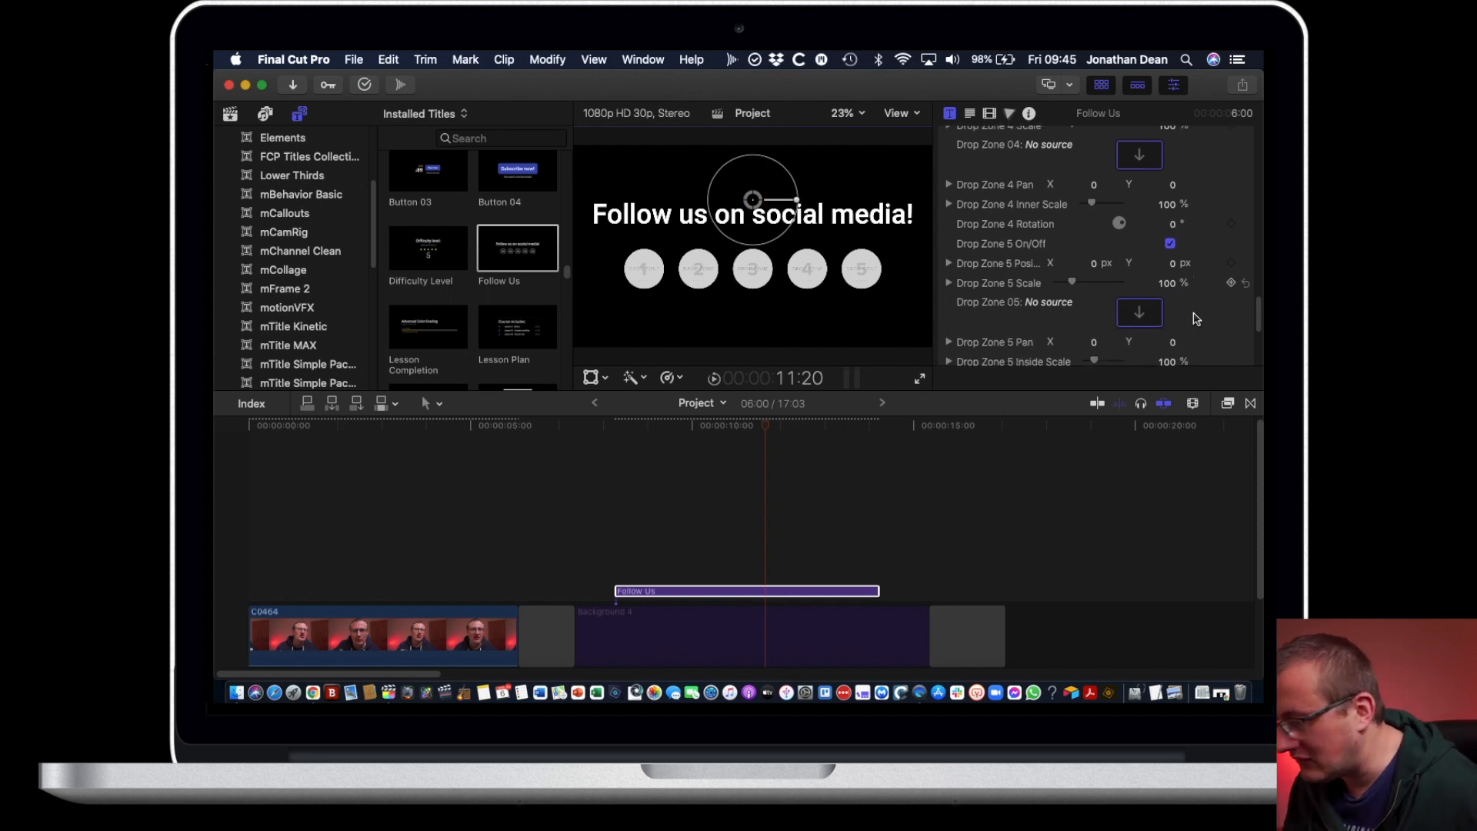
scroll(1186, 318, "up", 8)
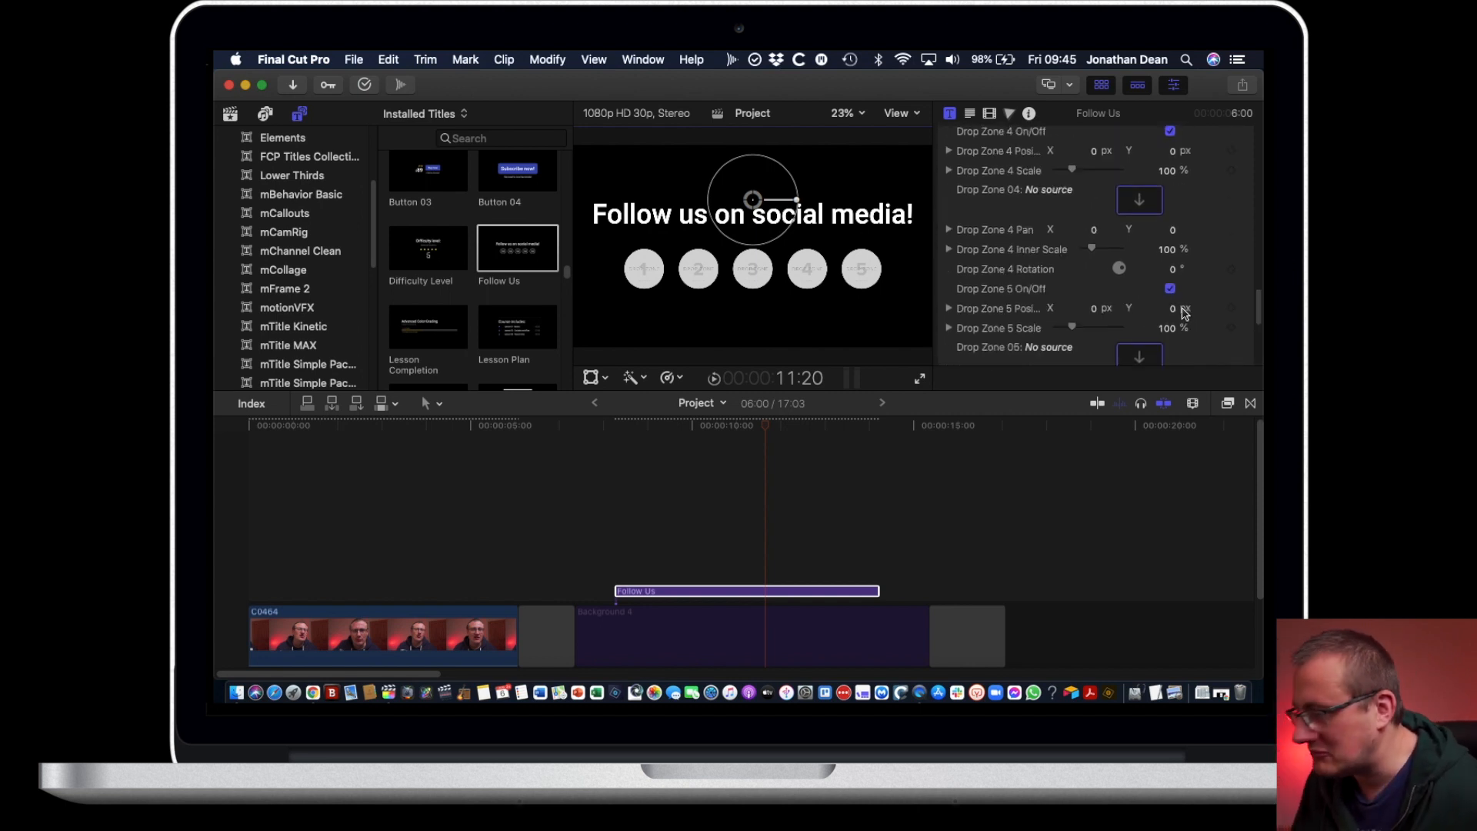
scroll(1178, 315, "up", 2)
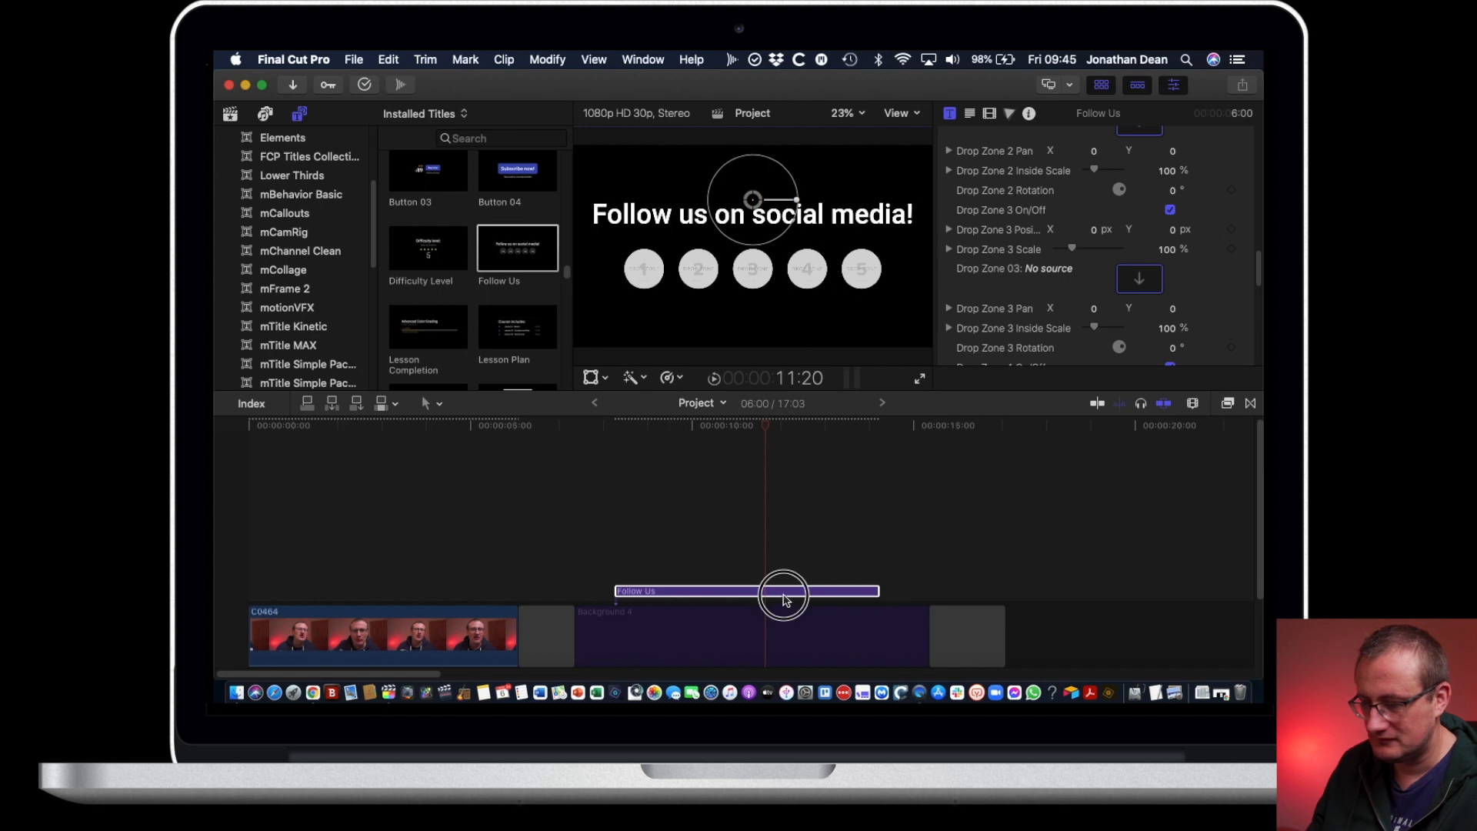
Step: Replace Follow Us with the Lesson Completion title and review its published parameters
key("Delete")
left_click_drag(443, 309, 650, 534)
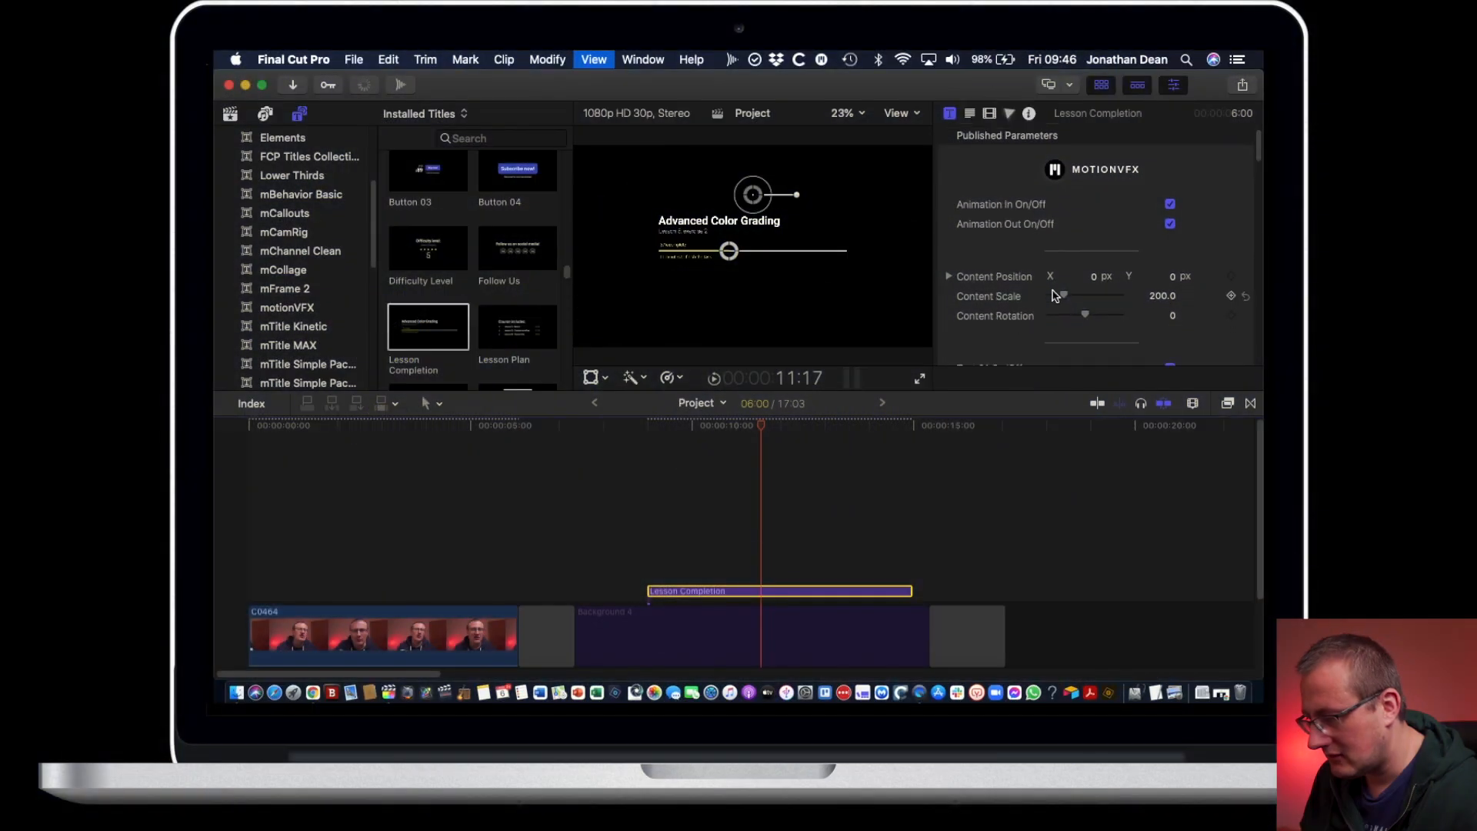
scroll(1054, 298, "down", 3)
left_click(1054, 296)
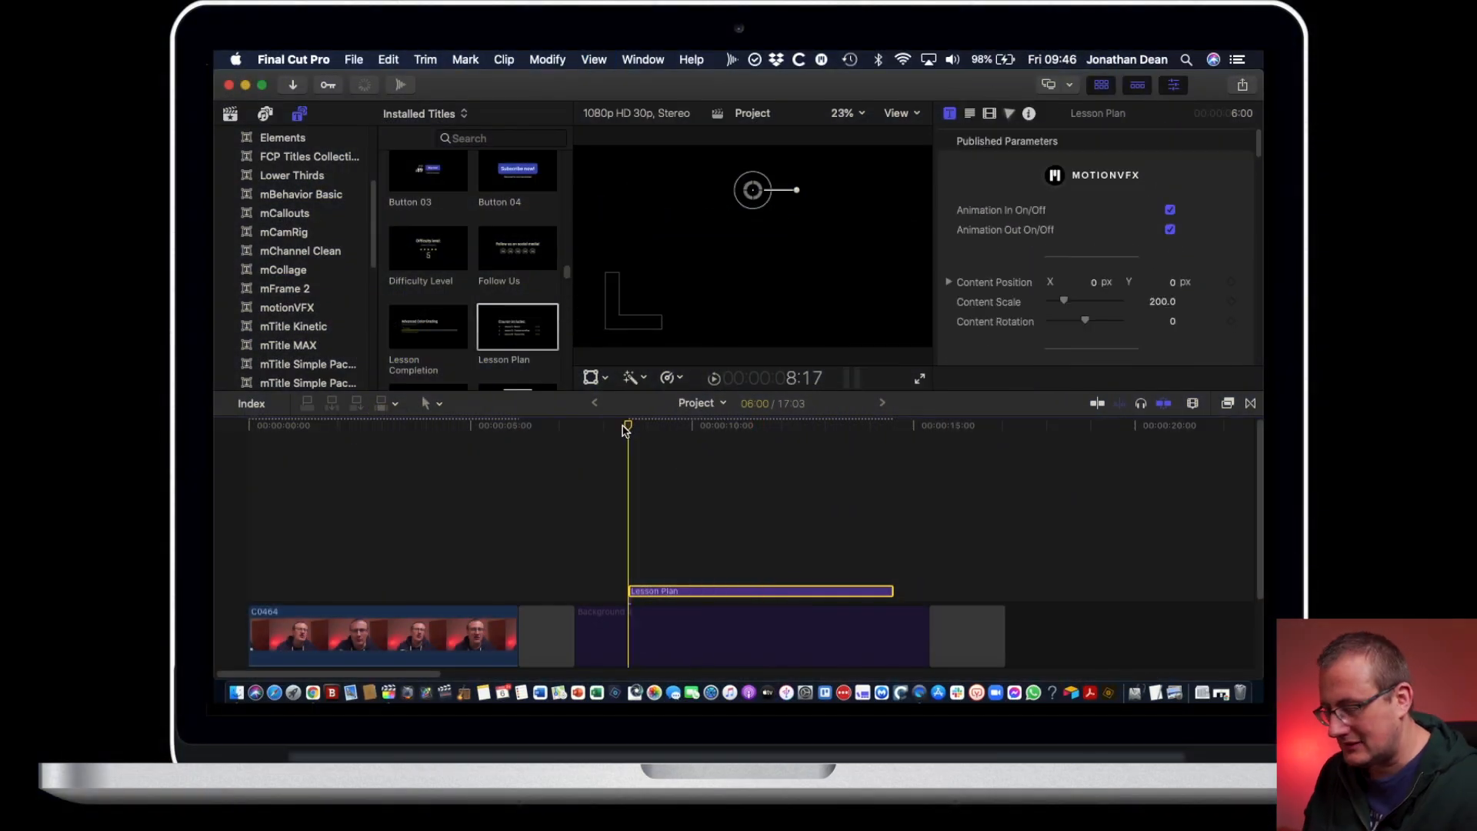
Step: Play the Lesson Plan title from its start, view it full screen, and return to the editing window
key("space")
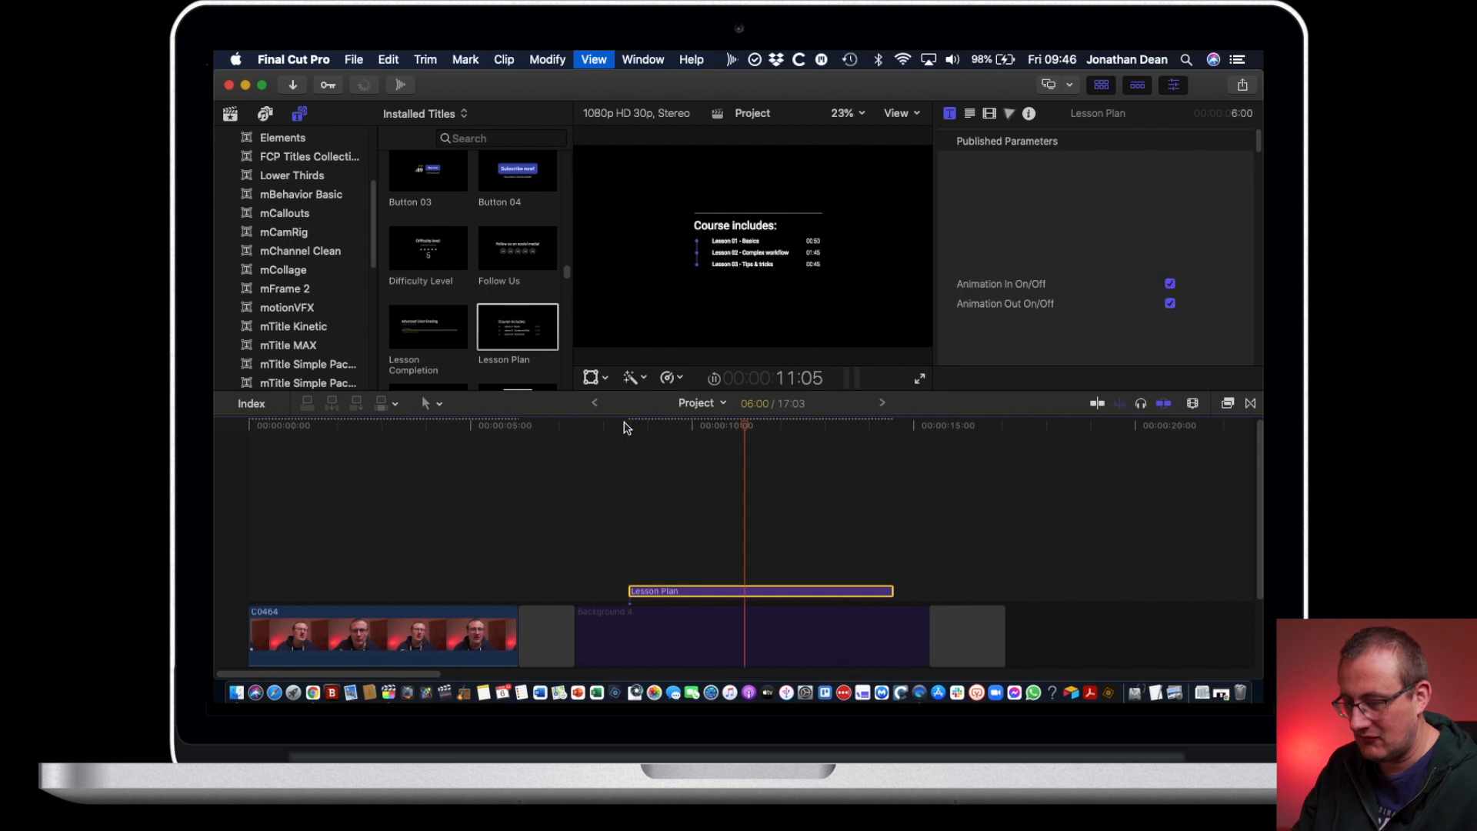
key("super+shift+f")
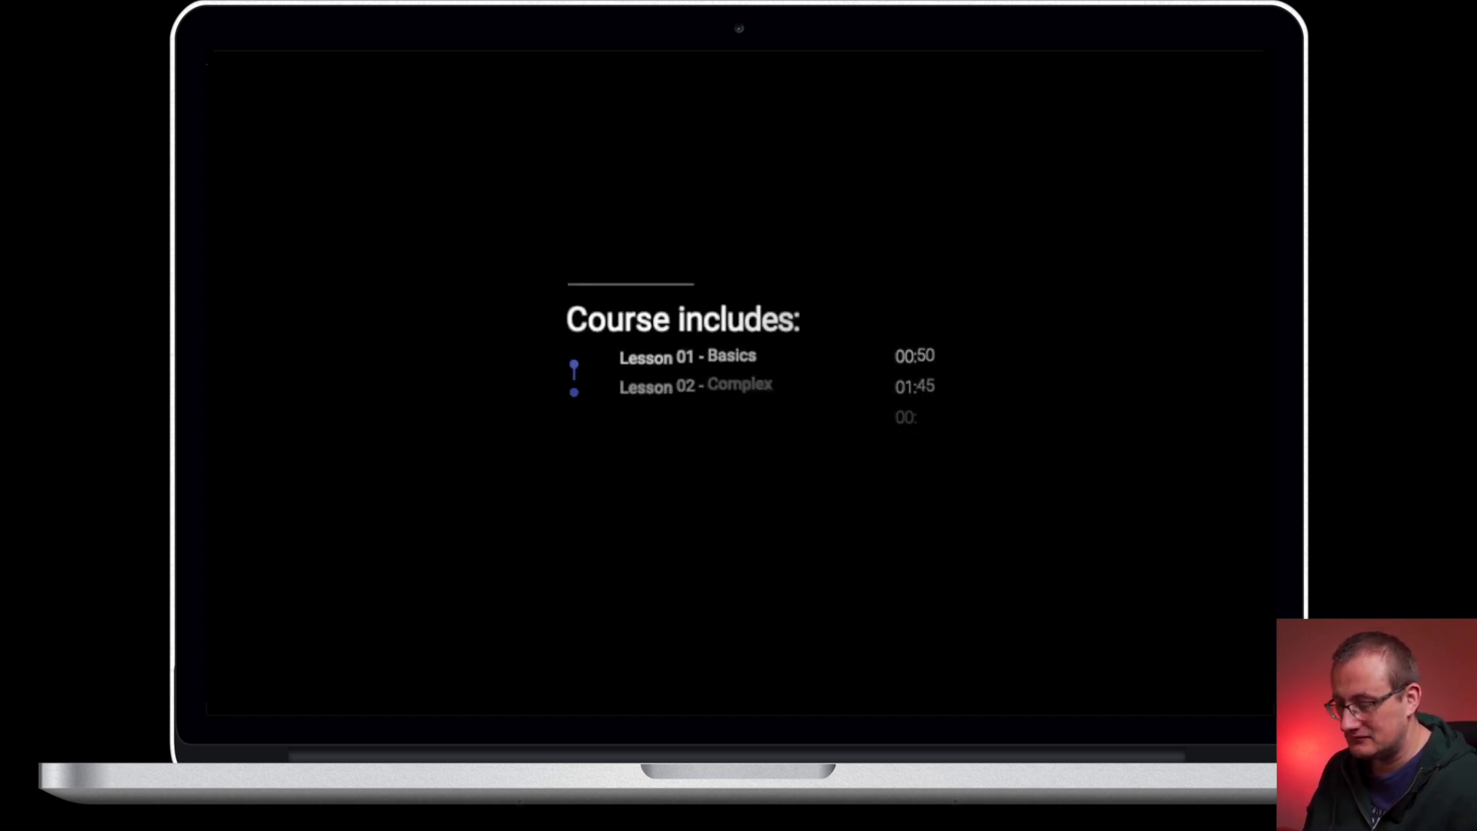
key("Escape")
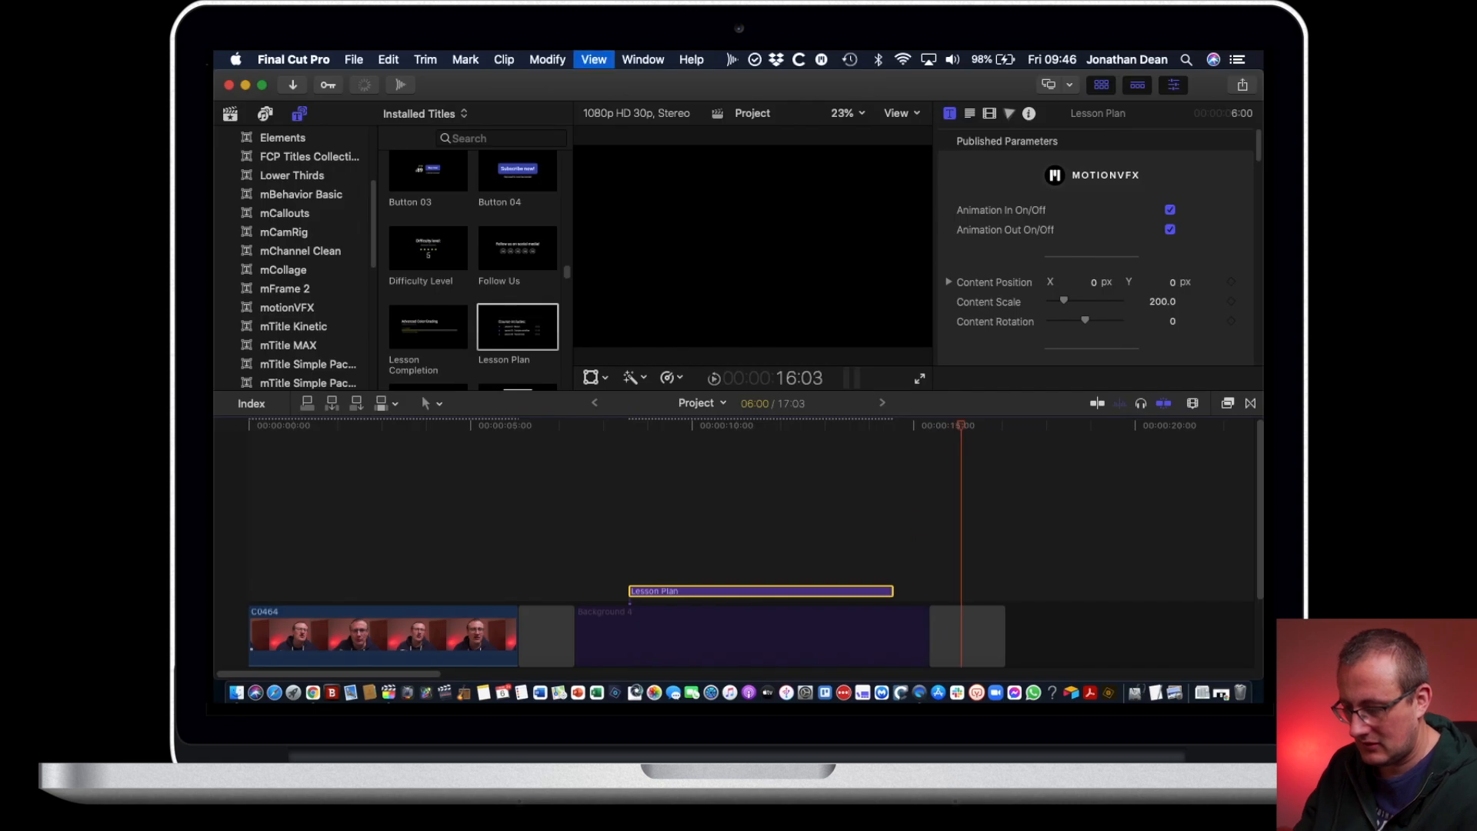
Step: Replace Lesson Plan with the Needed Tools title above the disabled background and place the playhead at its start
key("Delete")
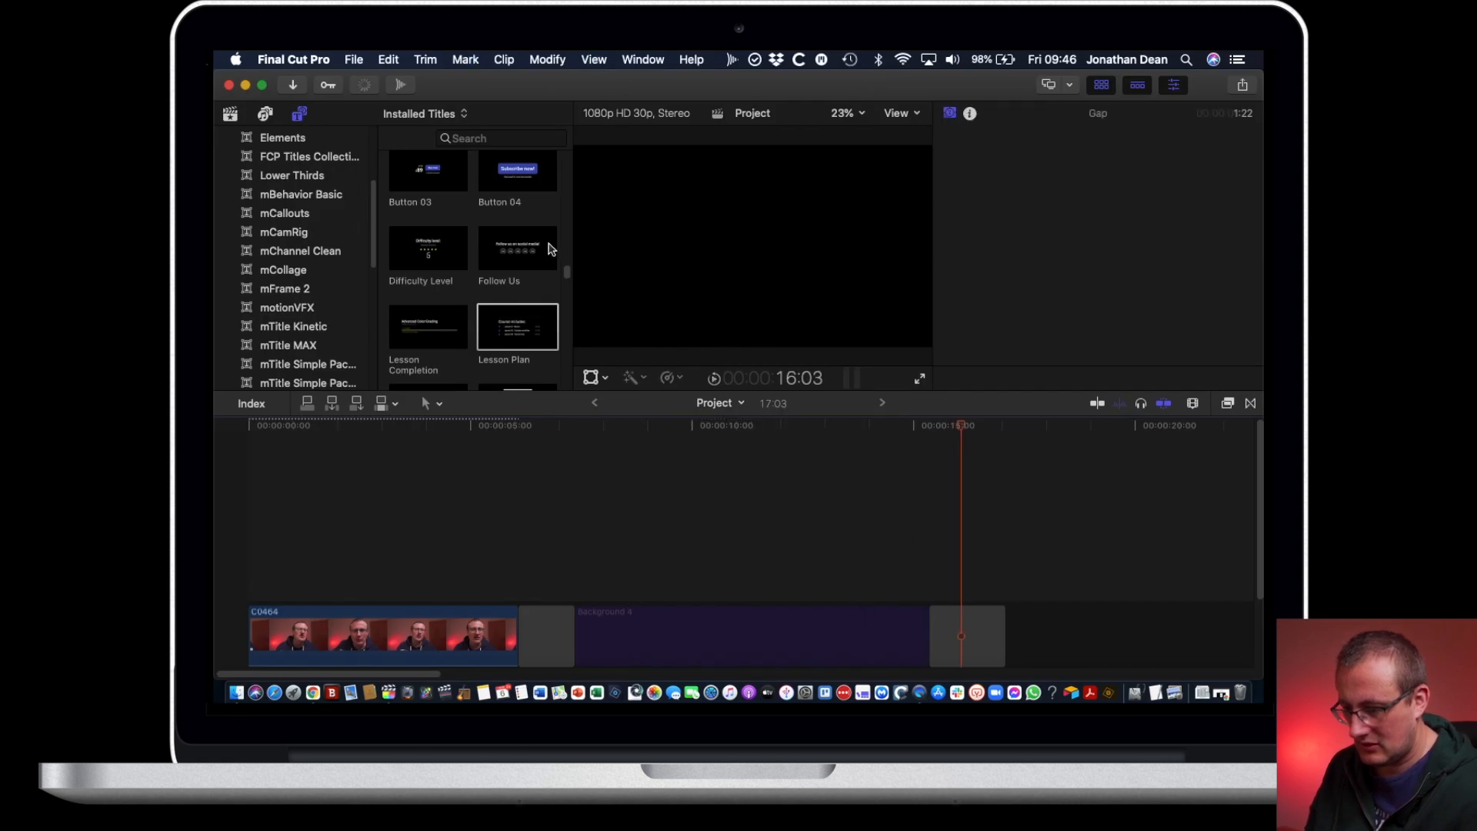
scroll(500, 277, "down", 3)
left_click_drag(455, 272, 615, 548)
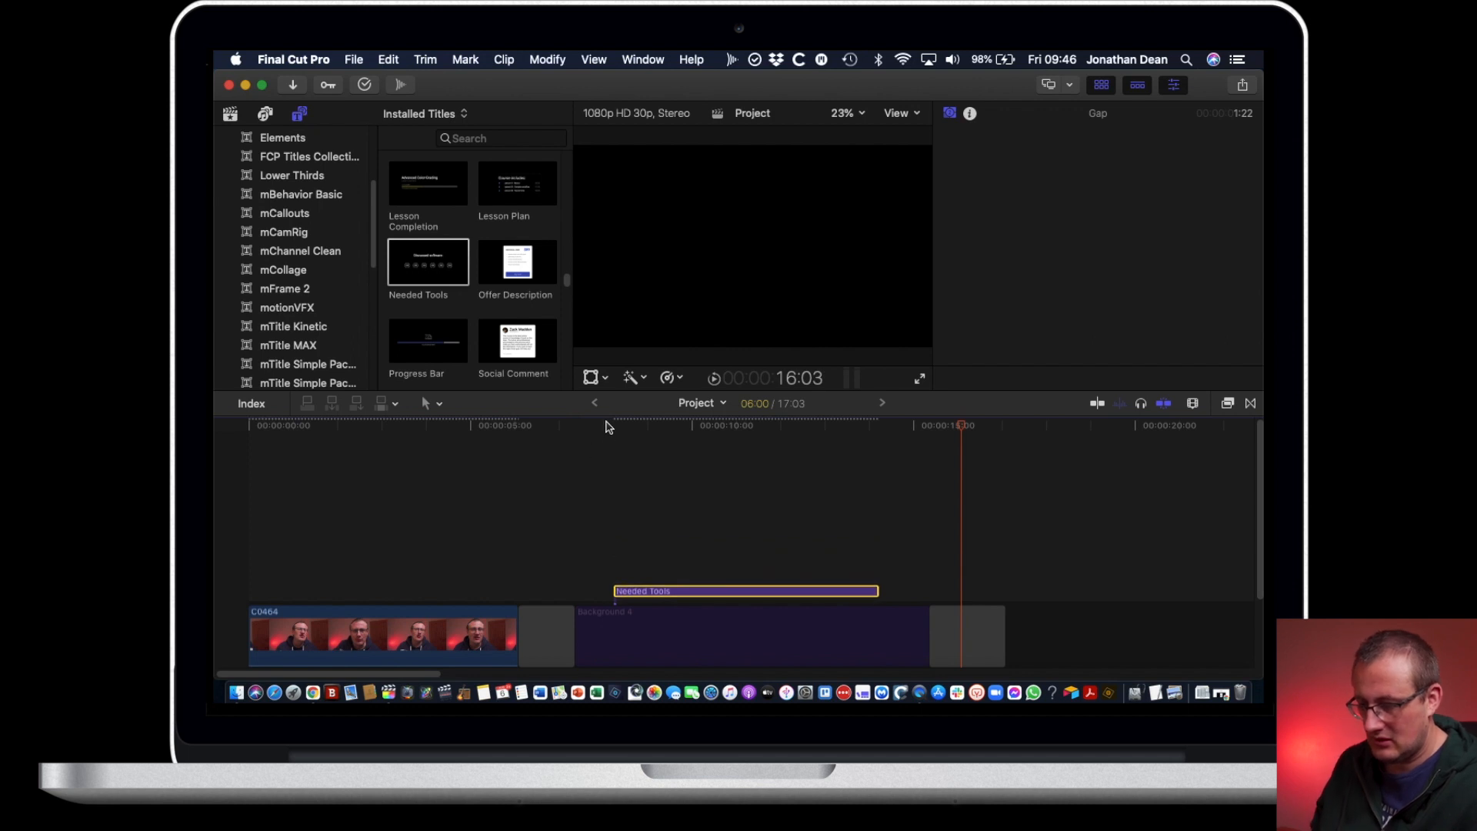
left_click(610, 426)
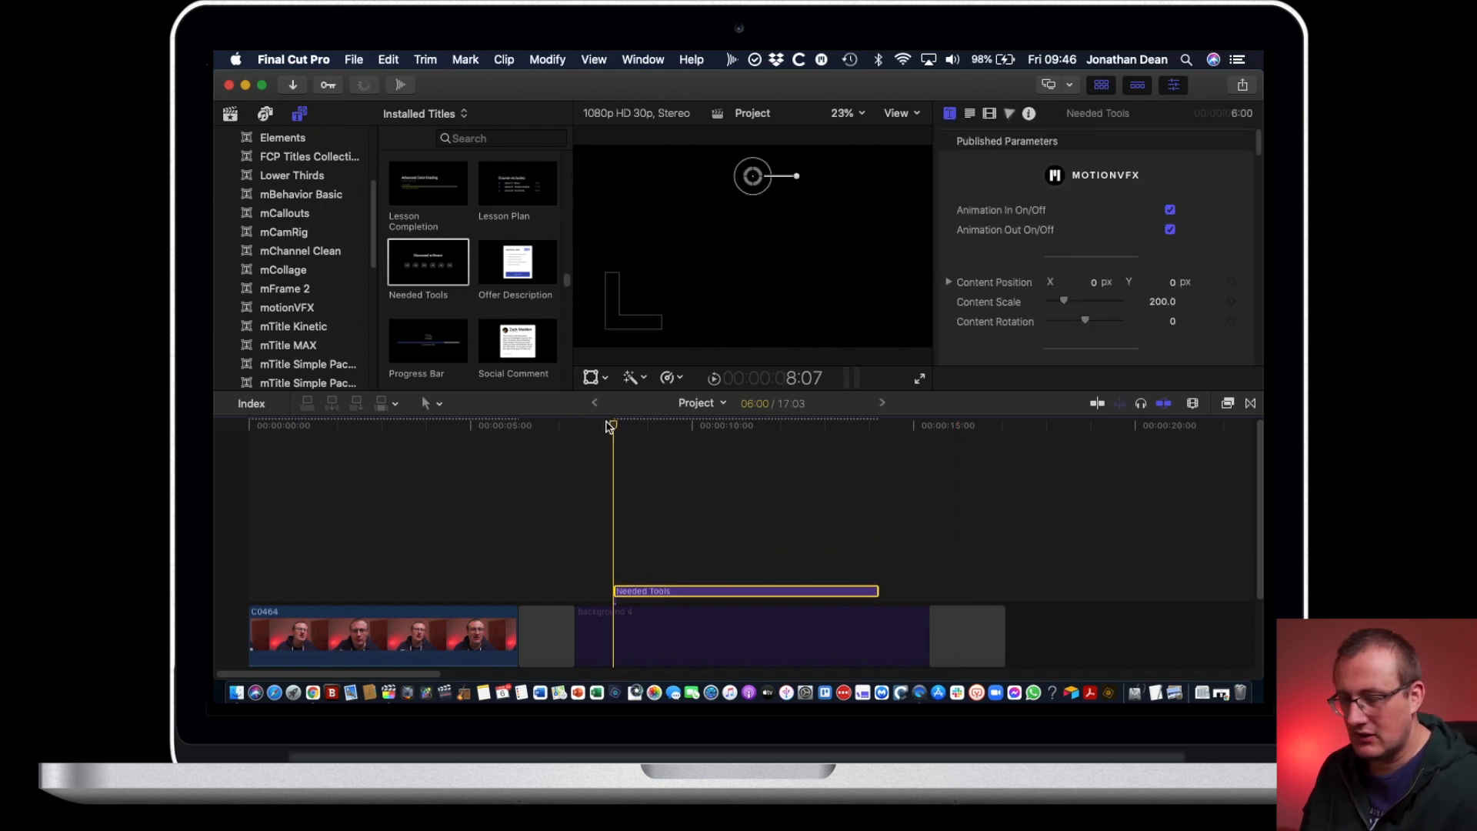
Step: Play the Needed Tools title full screen and return to the editing window
key("shift+super+f")
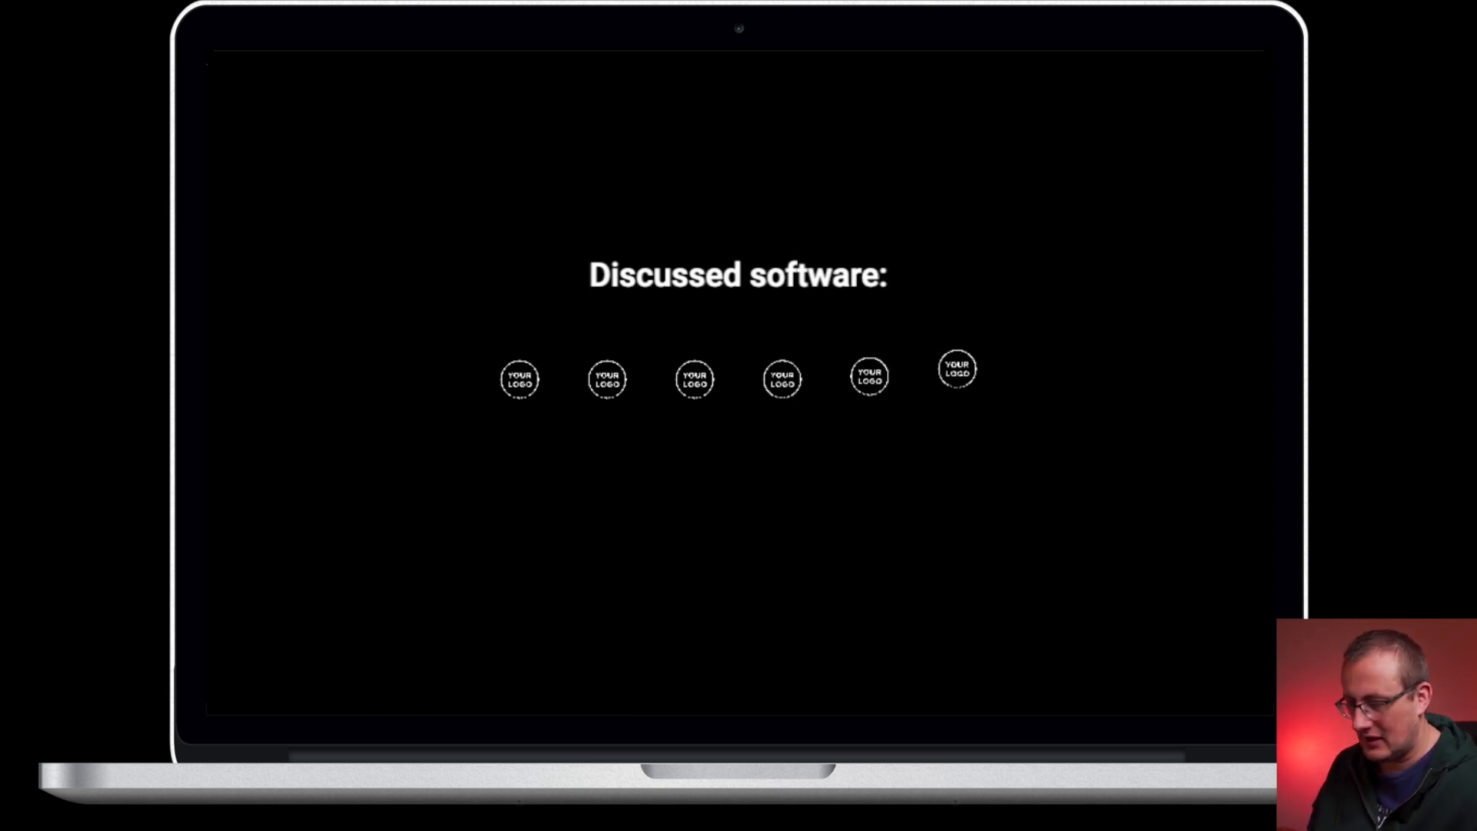
key("Escape")
key("space")
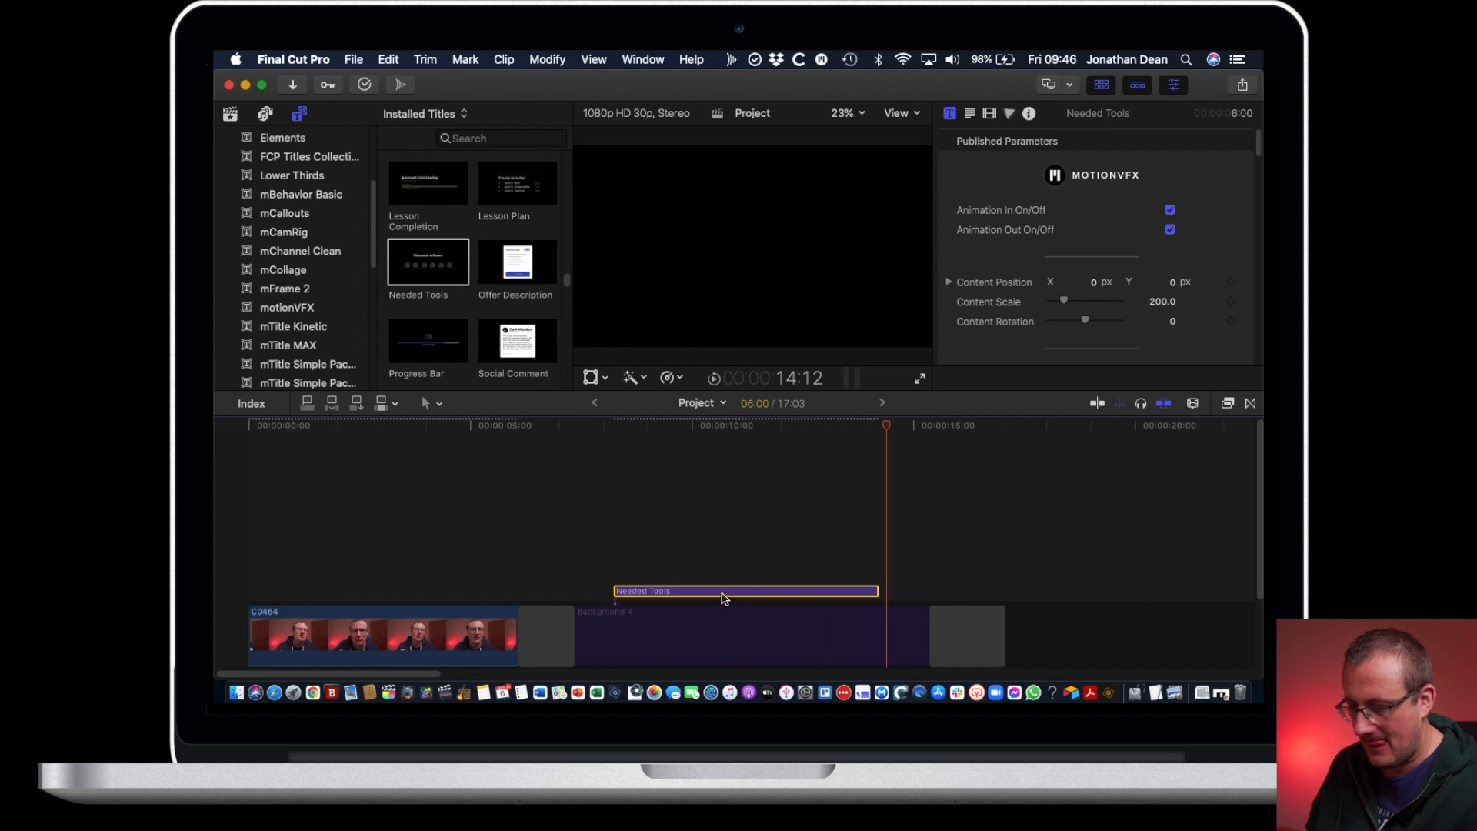
Step: Replace Needed Tools with the Offer Description title above the disabled Background 4 clip
key("Delete")
scroll(551, 320, "down", 2)
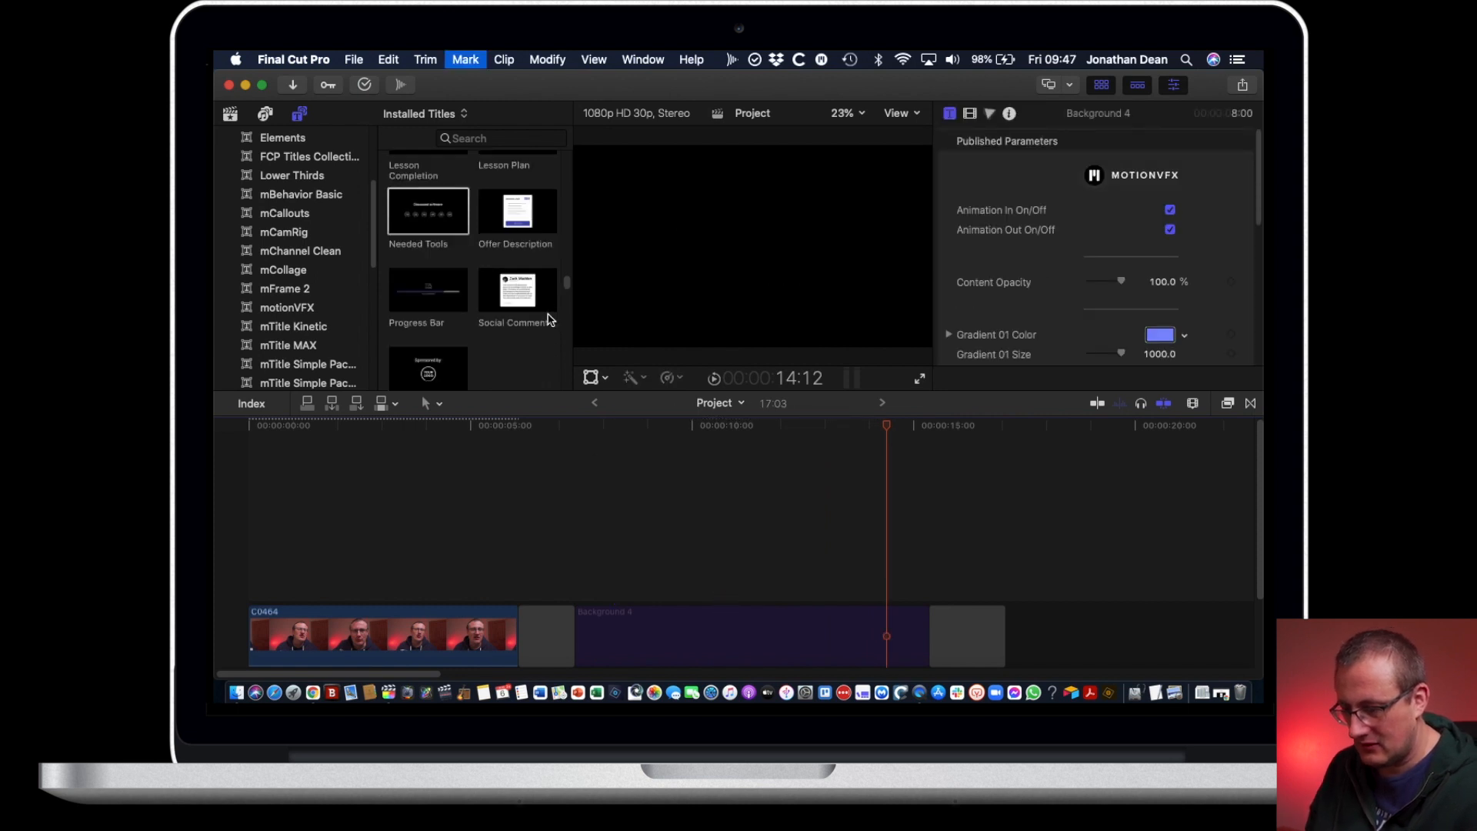
scroll(551, 307, "down", 1)
left_click_drag(568, 286, 655, 475)
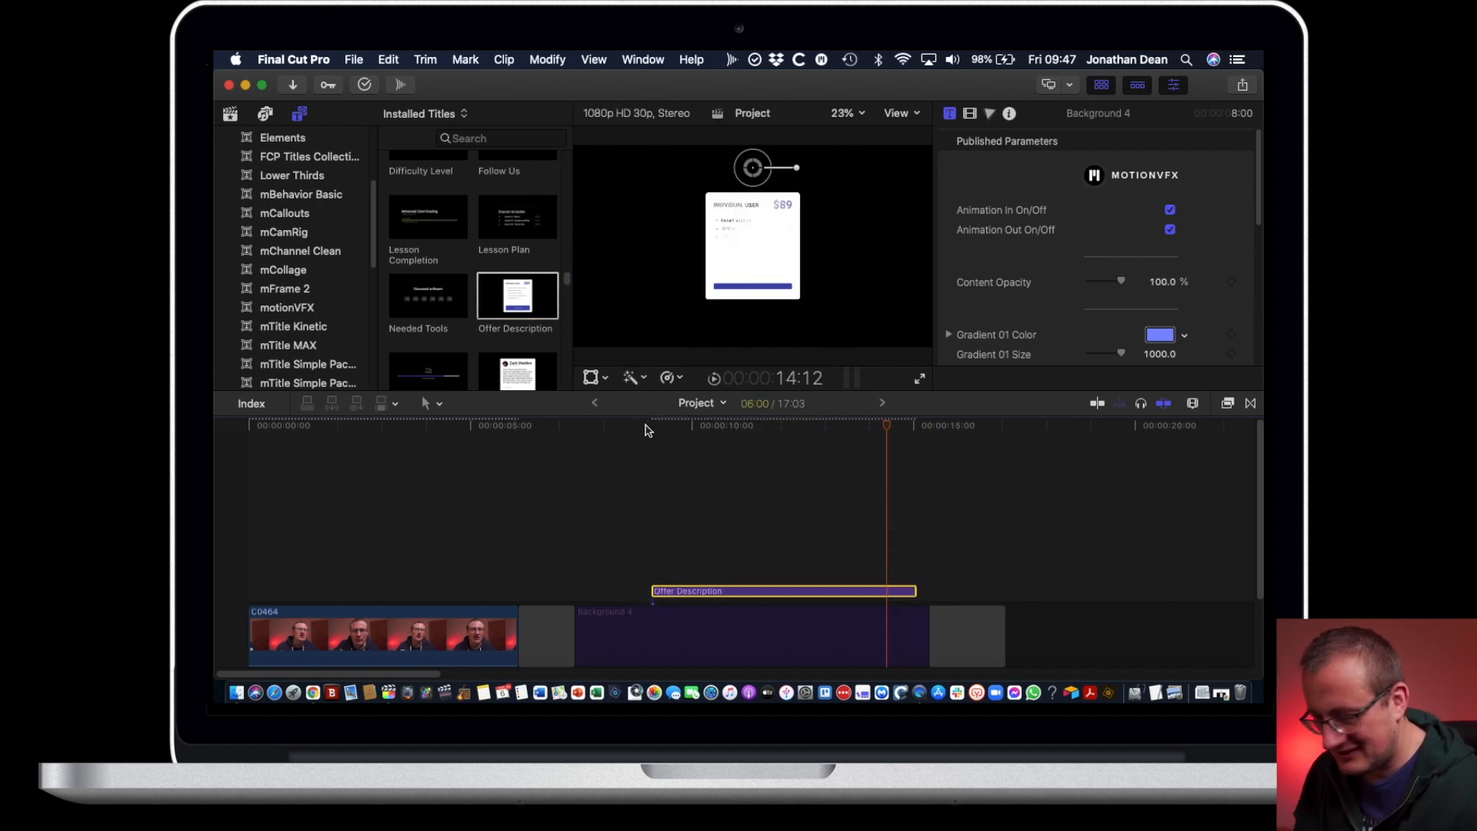
Step: Play the Offer Description title from its start, view it full screen, and return to the editing window
left_click(648, 425)
key("space")
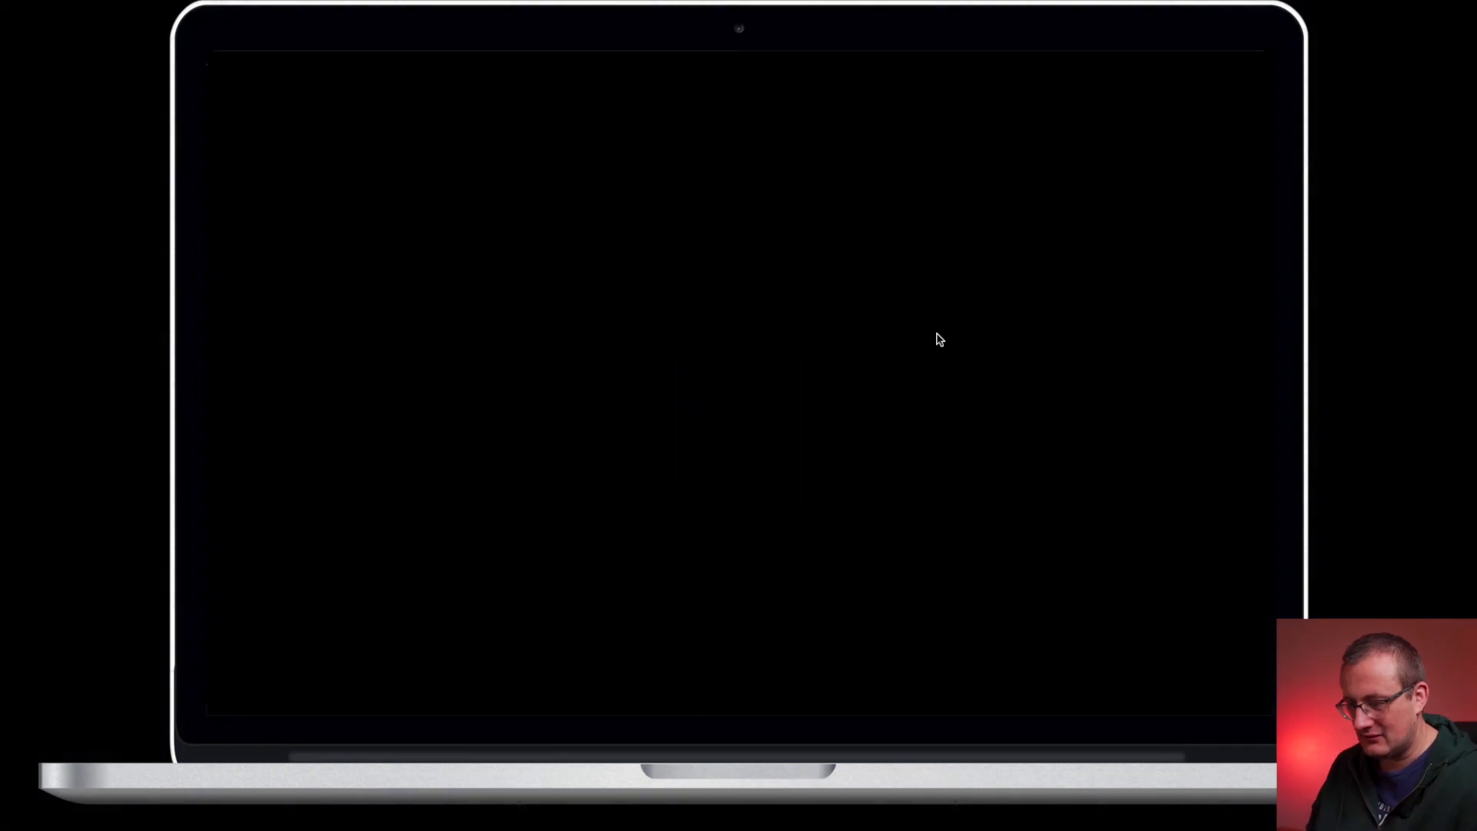
mouse_move(878, 371)
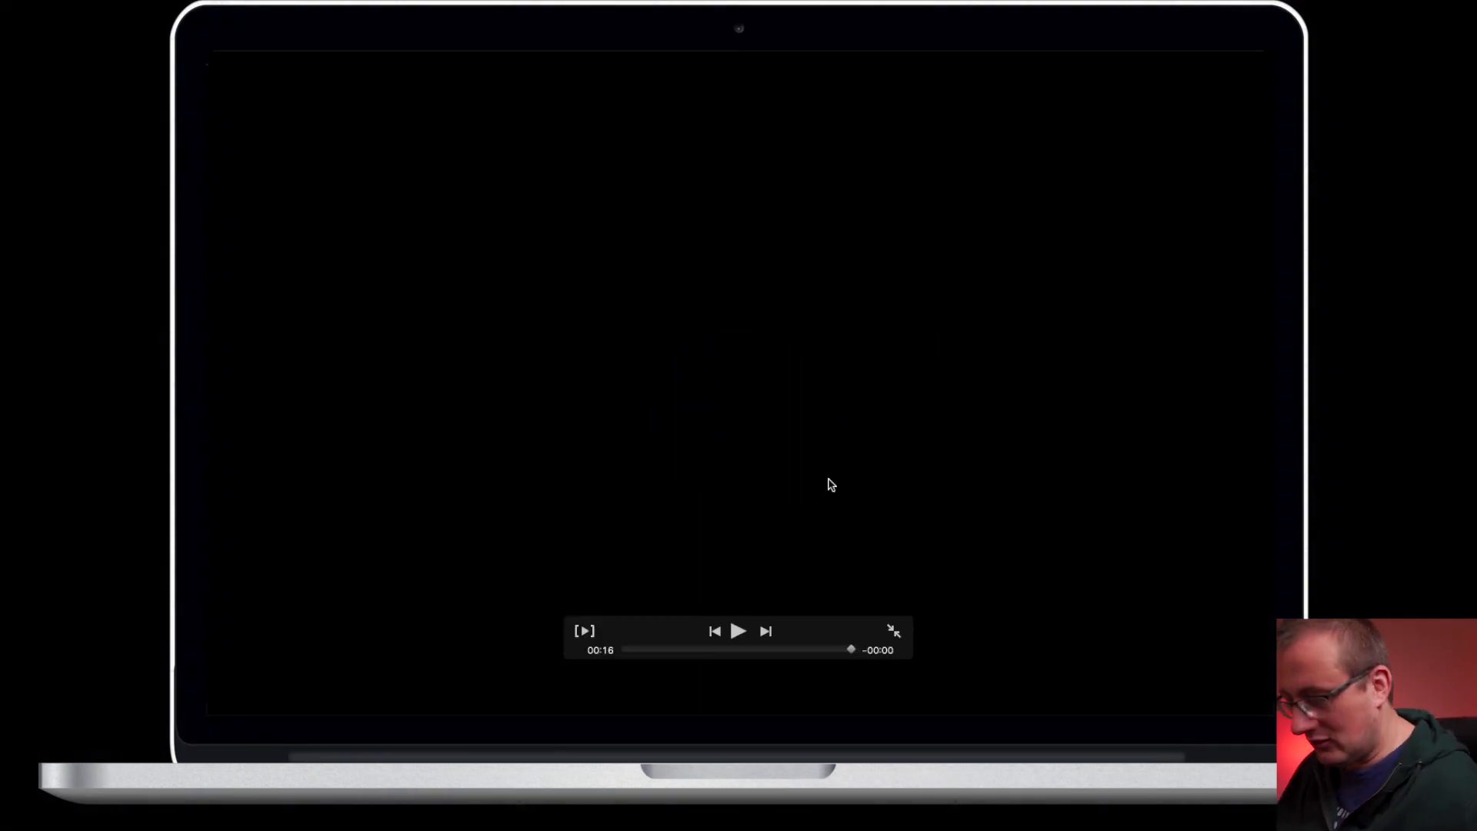
key("Escape")
Step: Replace Offer Description with the Progress Bar title above the disabled Background 4 clip and preview it from its start
key("BackSpace")
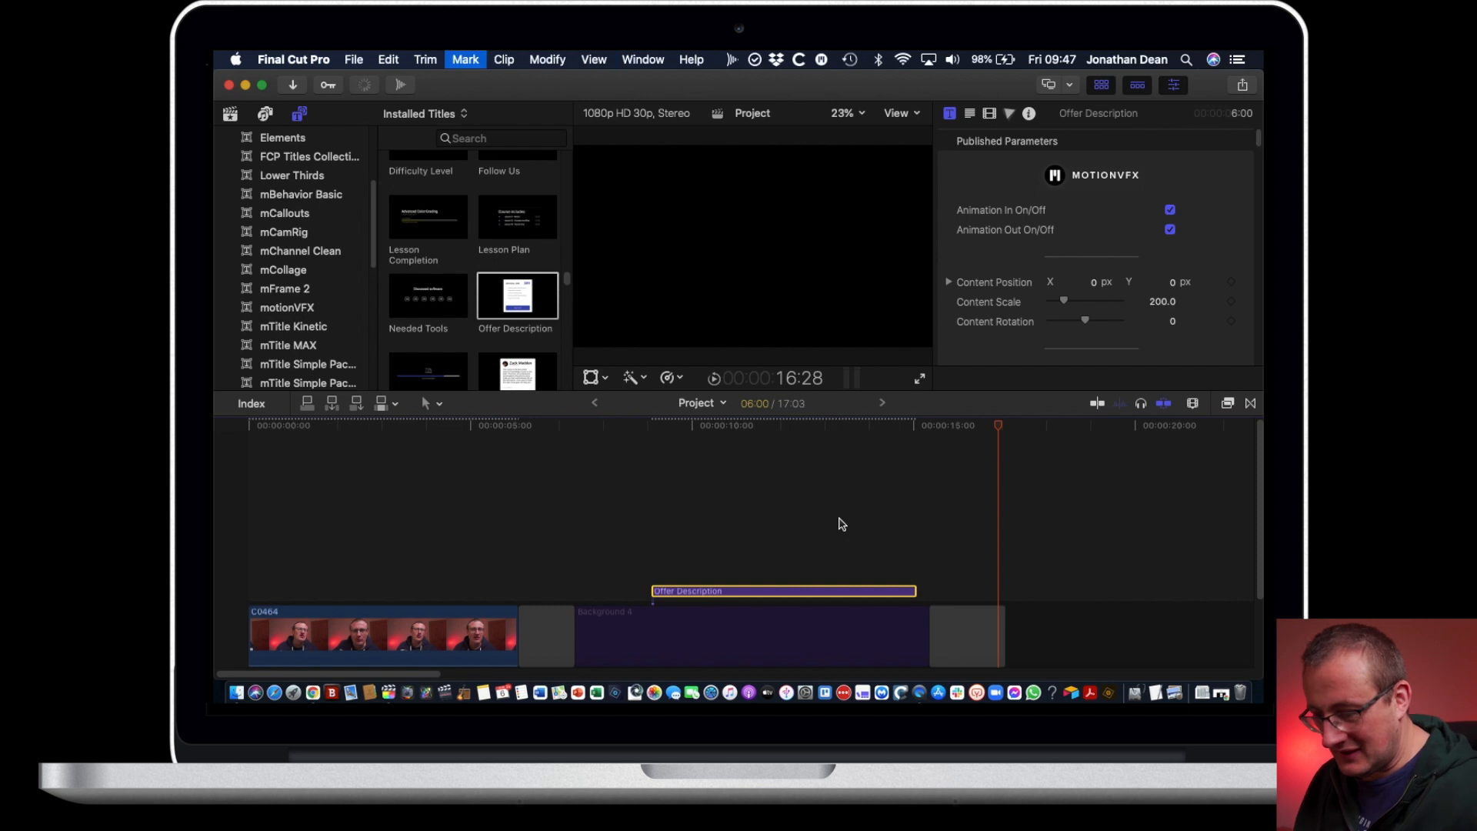
scroll(464, 346, "down", 2)
left_click_drag(462, 333, 647, 589)
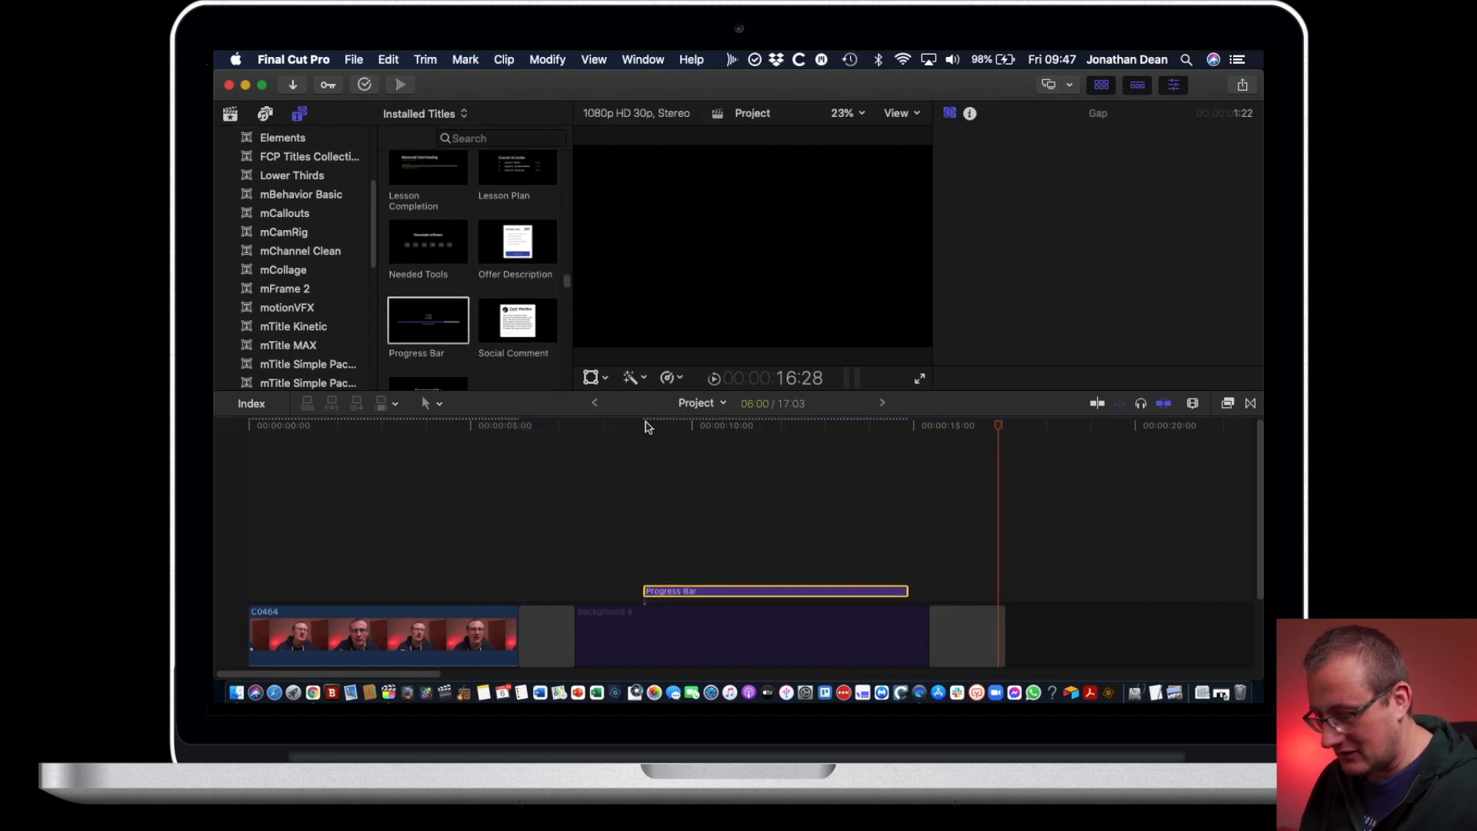
left_click(646, 426)
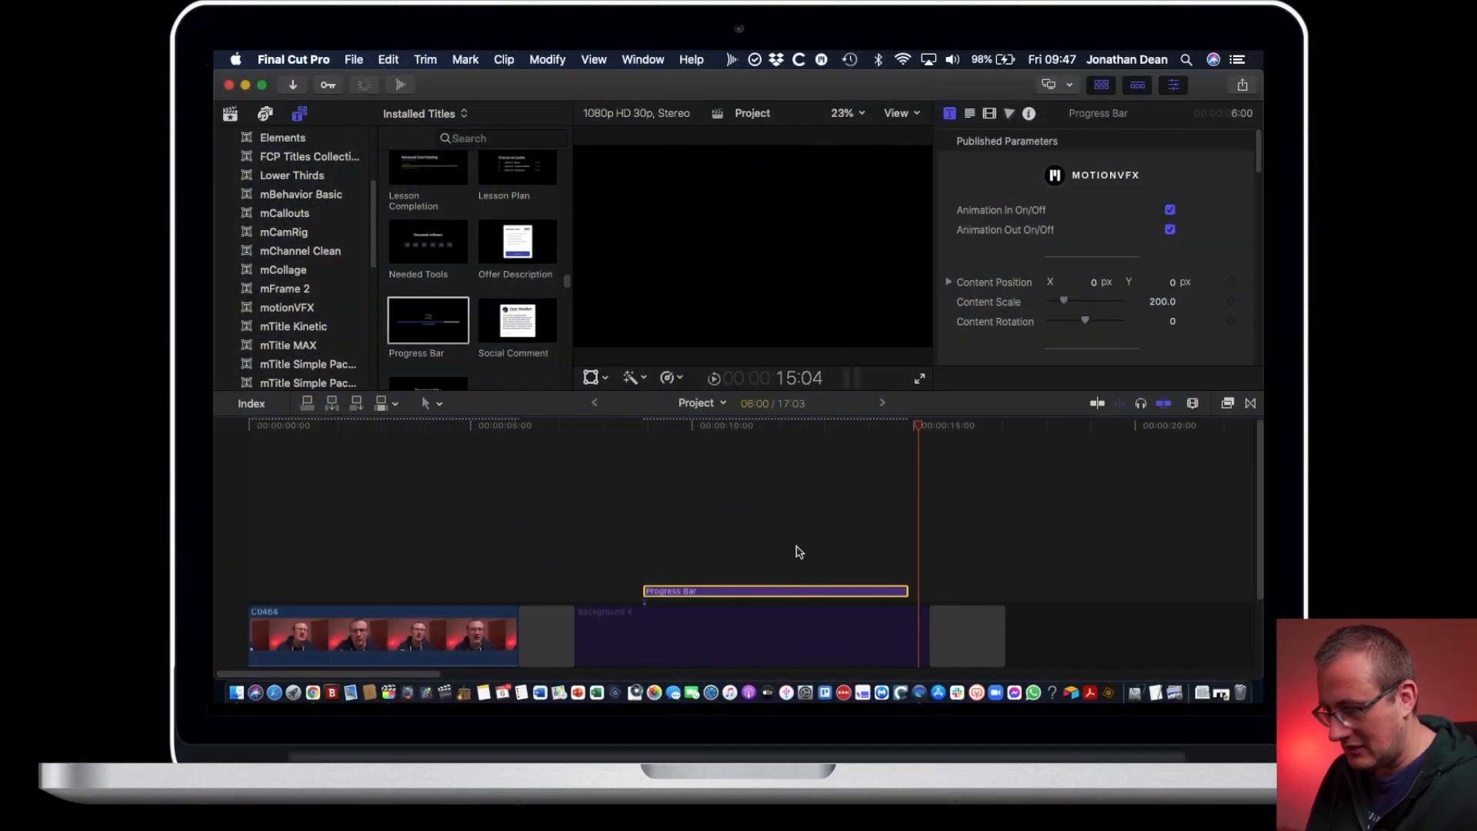
Step: Place the playhead midway through the Progress Bar title and set the bar's progress to about 84% with its viewer handle
left_click(785, 426)
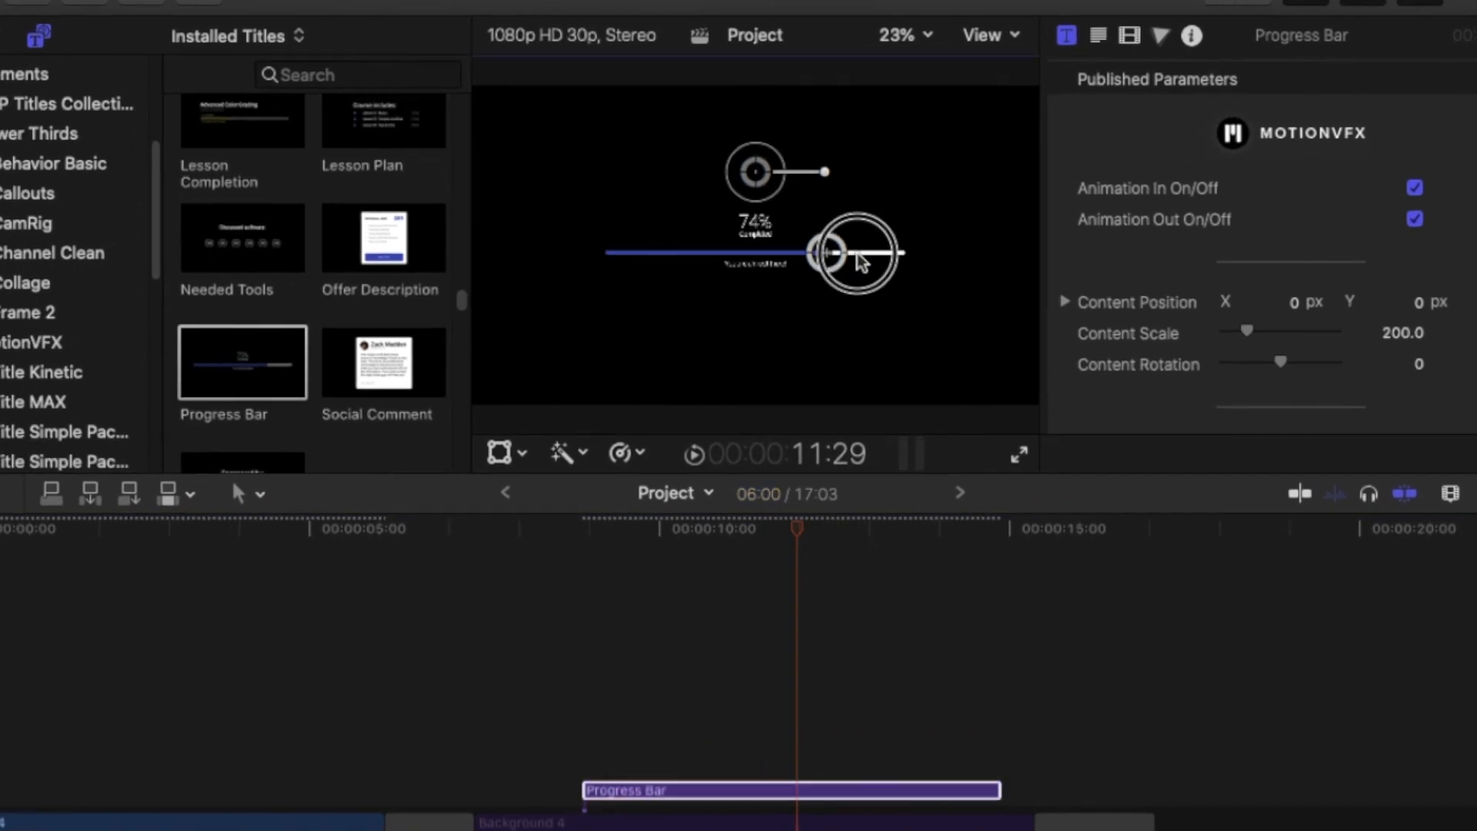
left_click(691, 254)
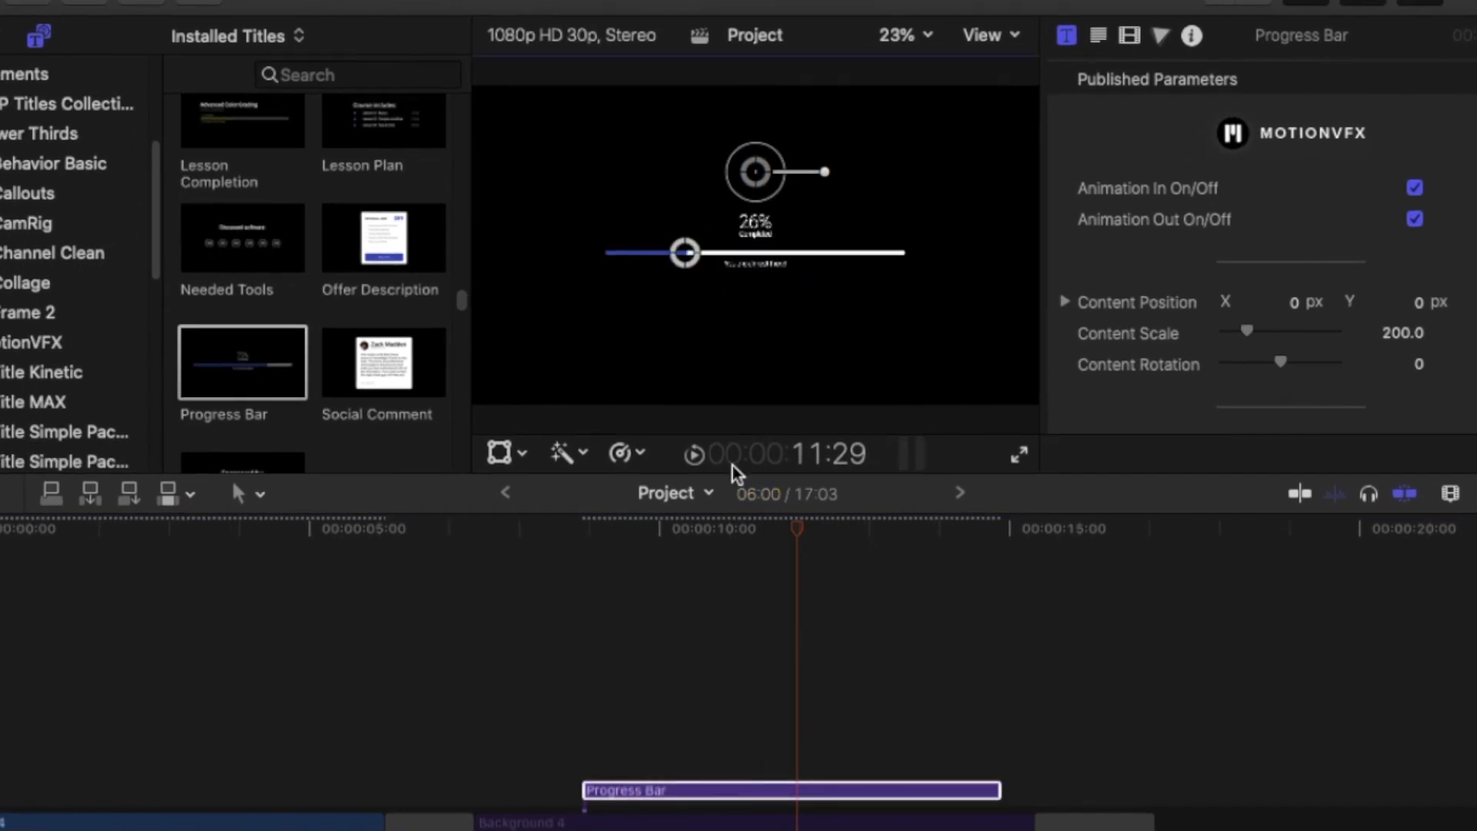
left_click_drag(691, 260, 858, 256)
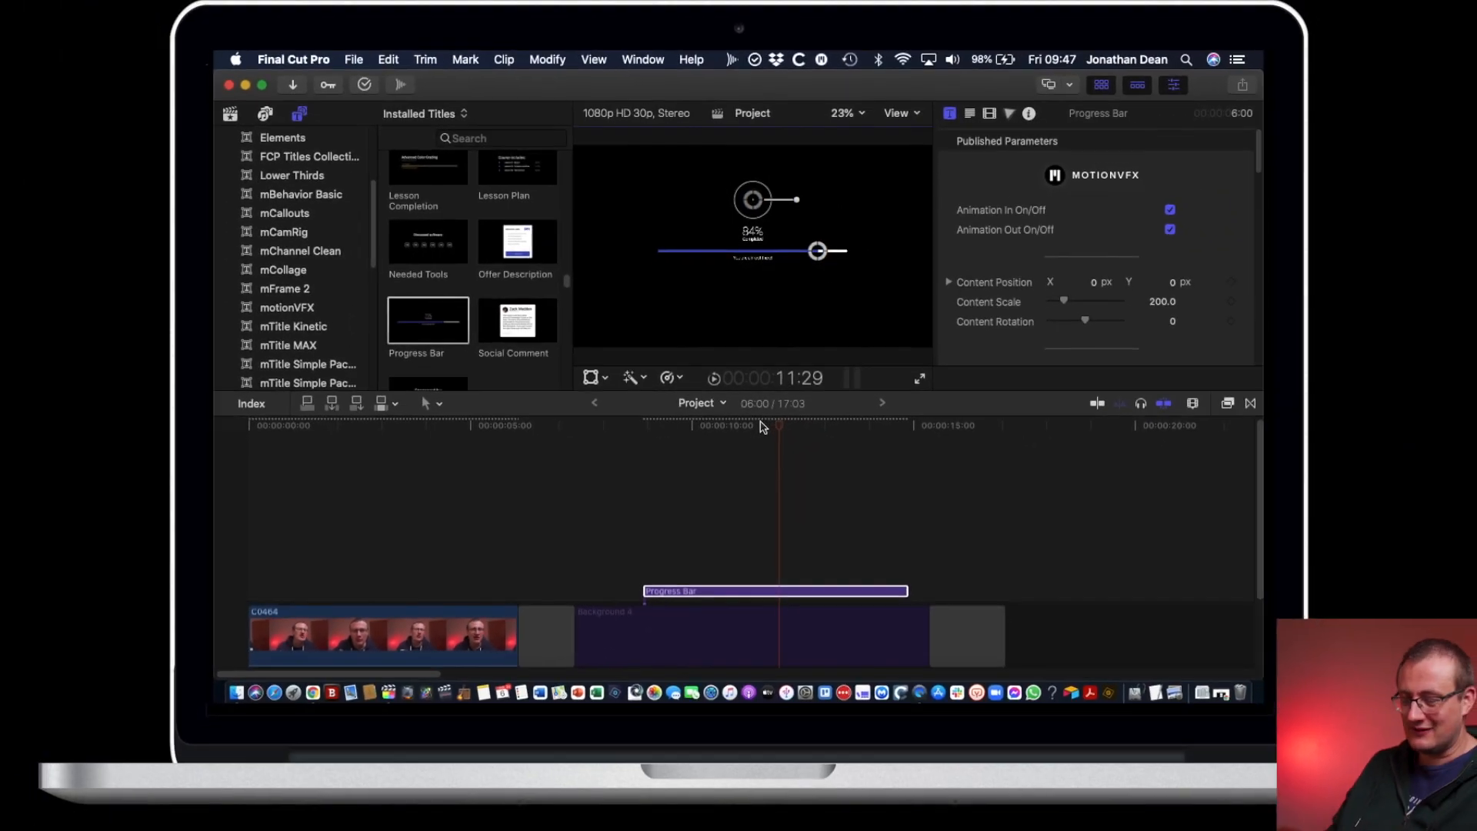
Step: Replace Progress Bar with the Social Comment title above the disabled Background 4 clip
left_click(785, 590)
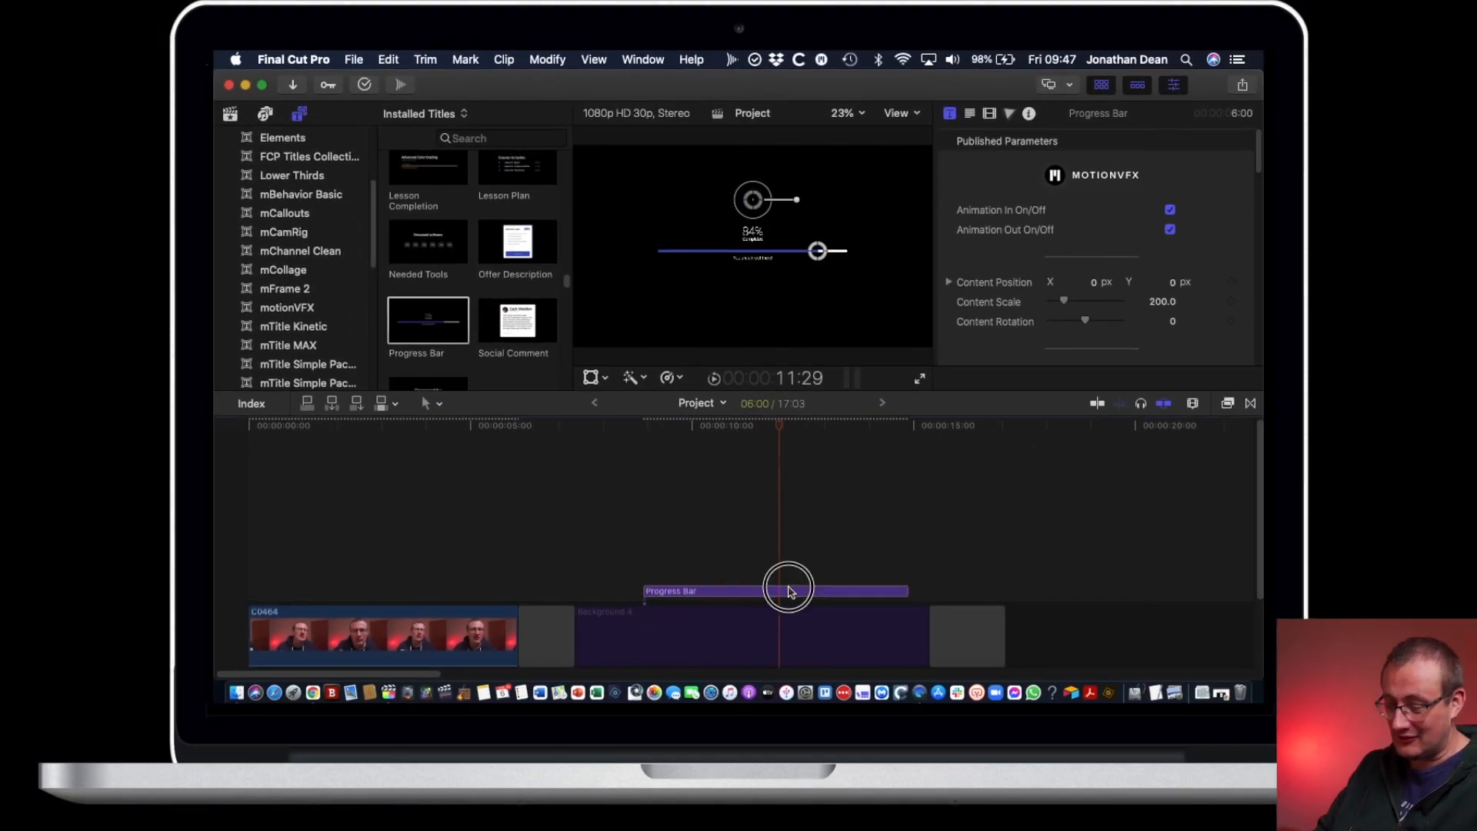
key("BackSpace")
left_click(797, 610)
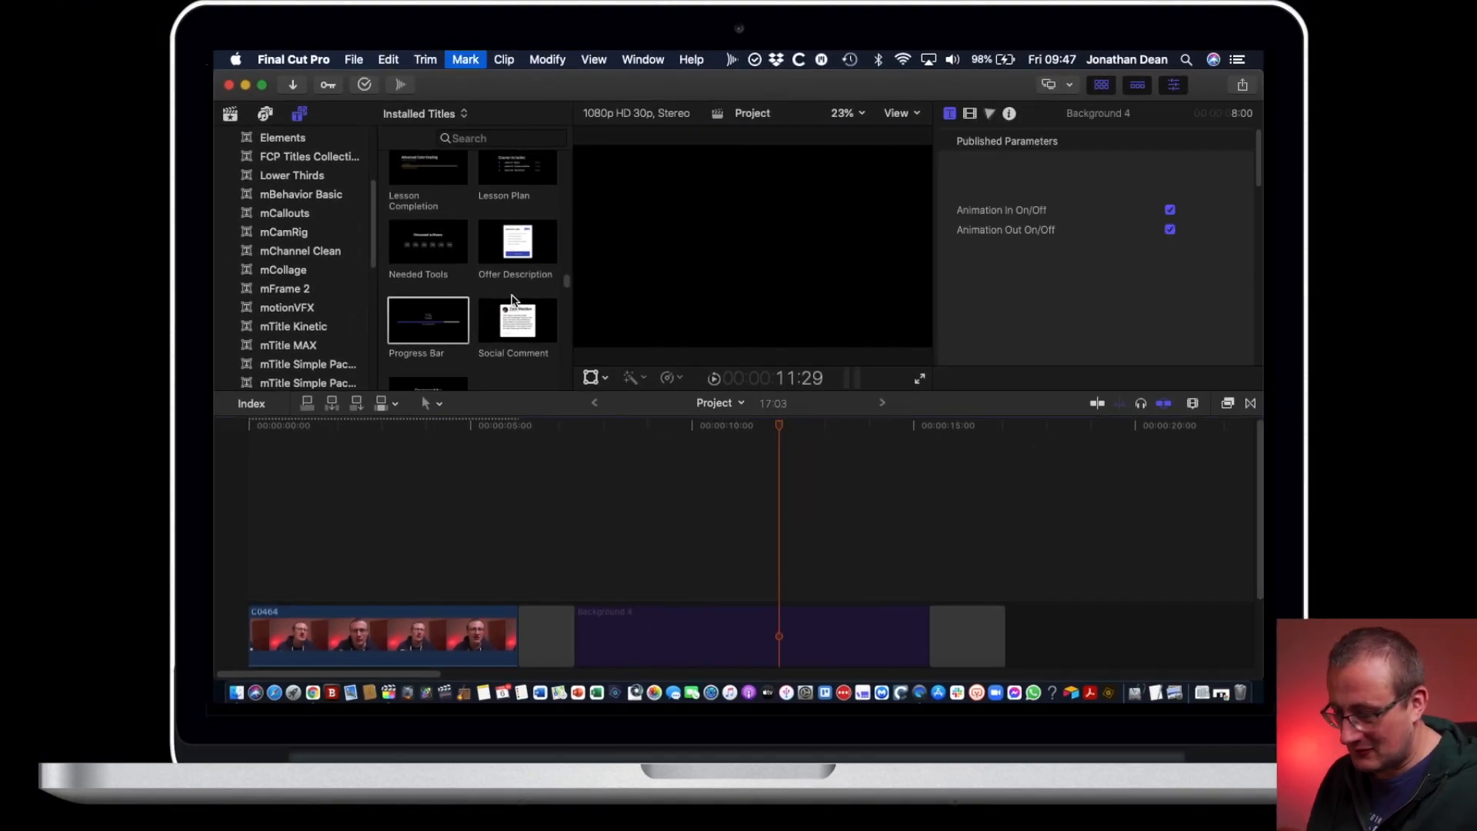
left_click_drag(517, 319, 647, 557)
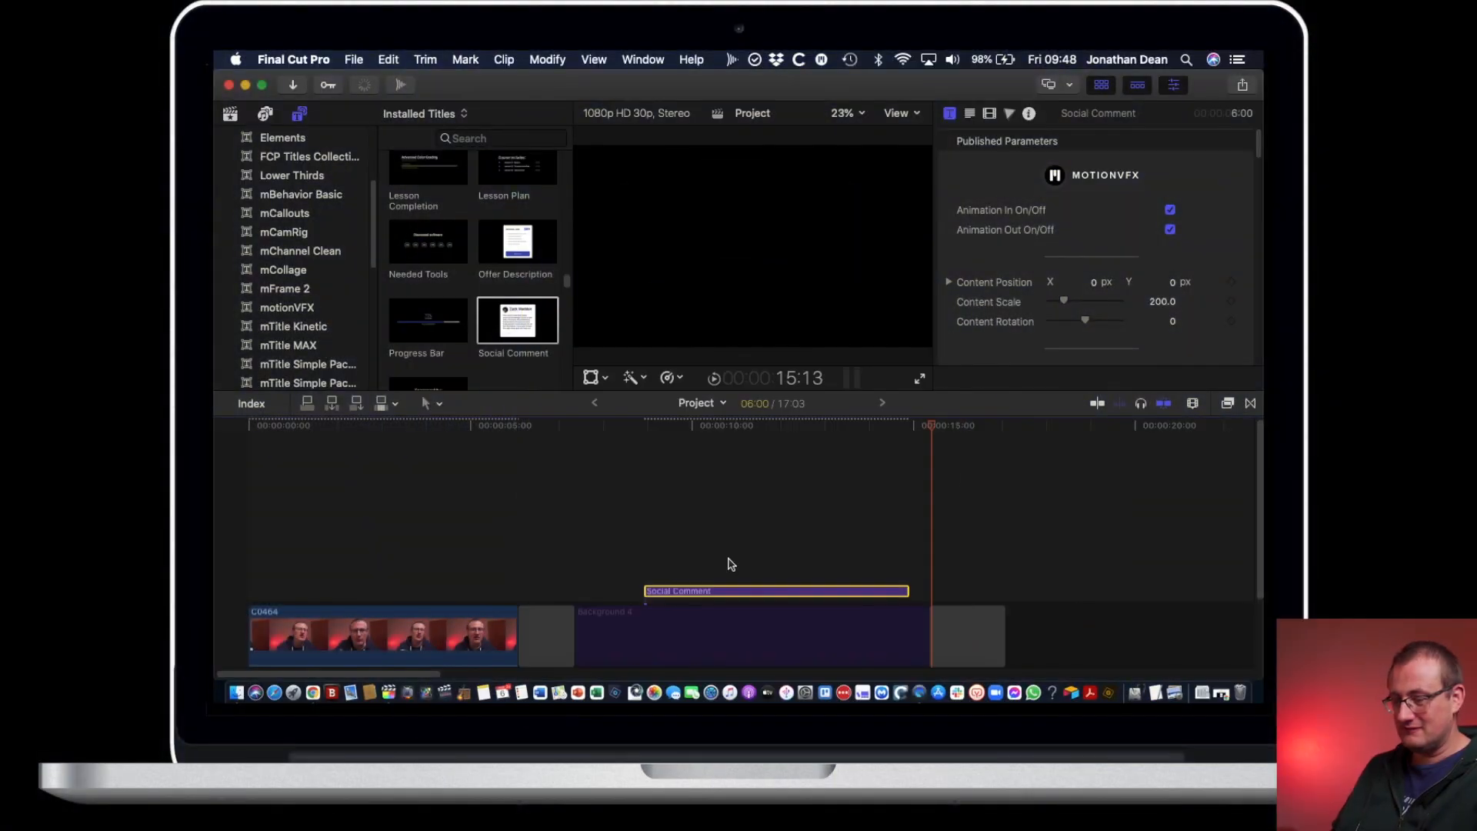
Step: Replace Social Comment with the Sponsored by title above the disabled Background 4 clip and preview it from near its start
left_click(782, 538)
scroll(473, 266, "down", 4)
left_click_drag(430, 242, 645, 590)
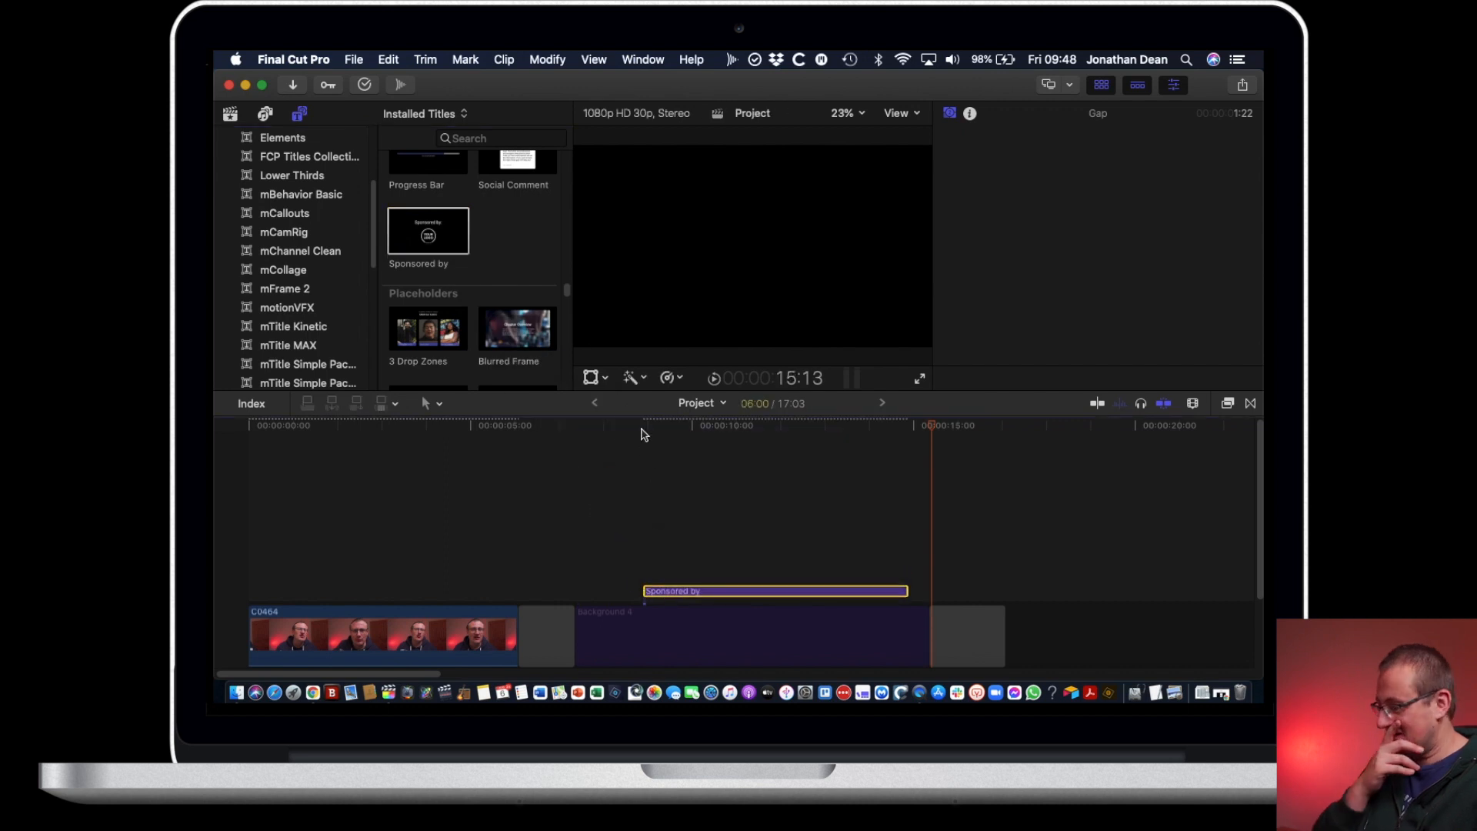
left_click(653, 419)
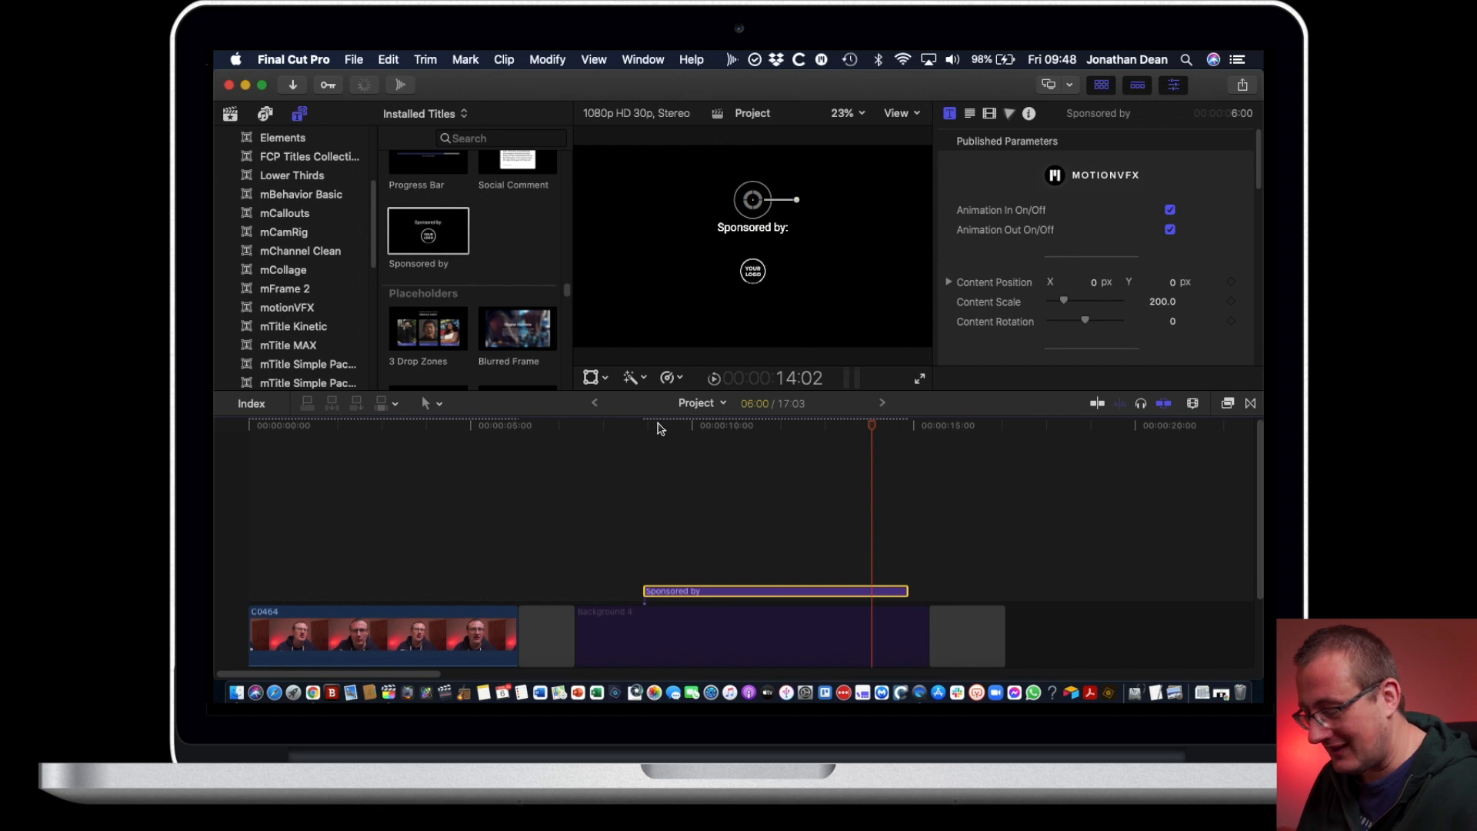
Step: Replay the opening animation of the Sponsored by title several times
left_click(658, 428)
key("space")
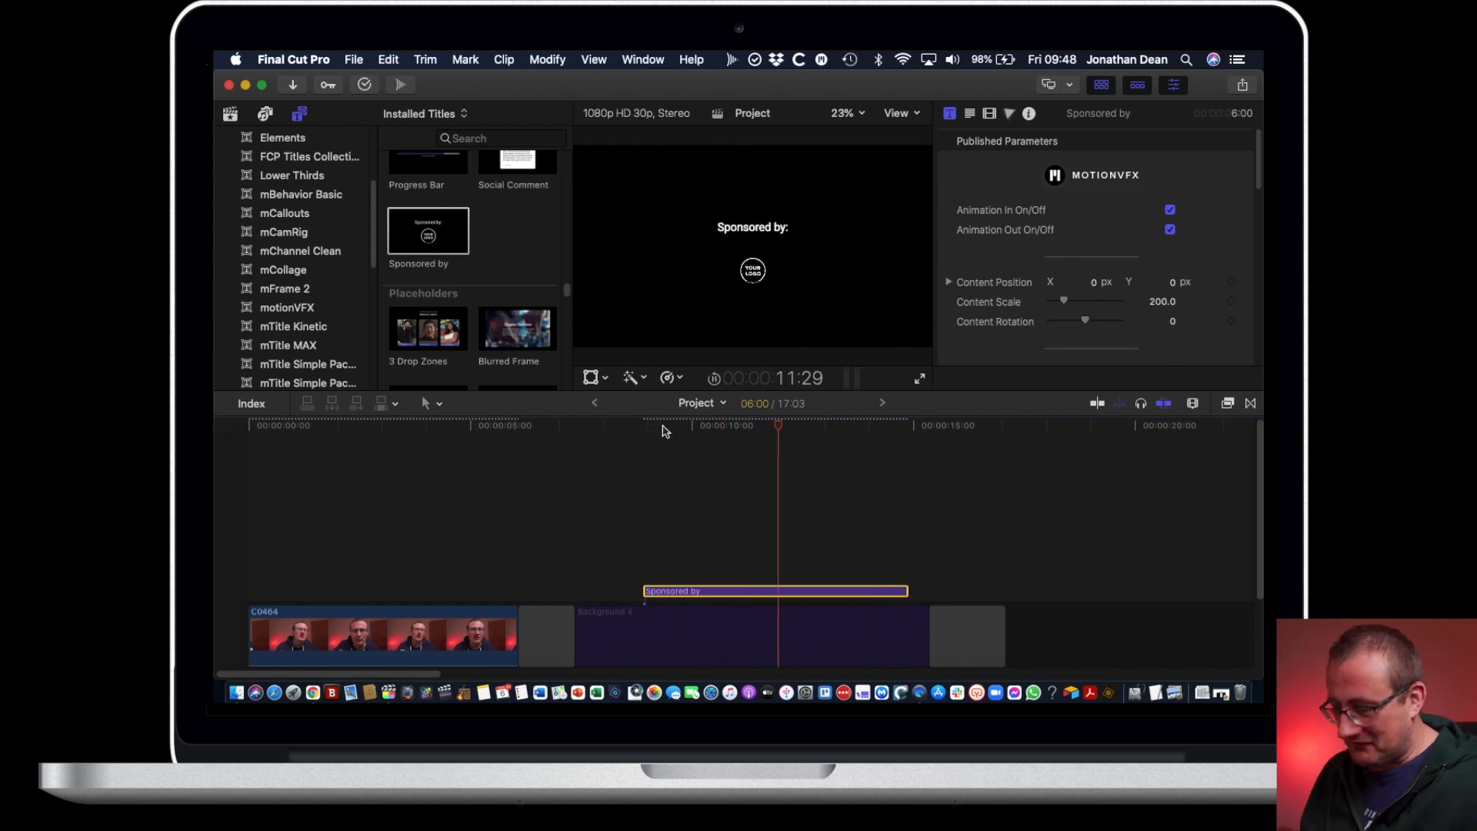
left_click(665, 429)
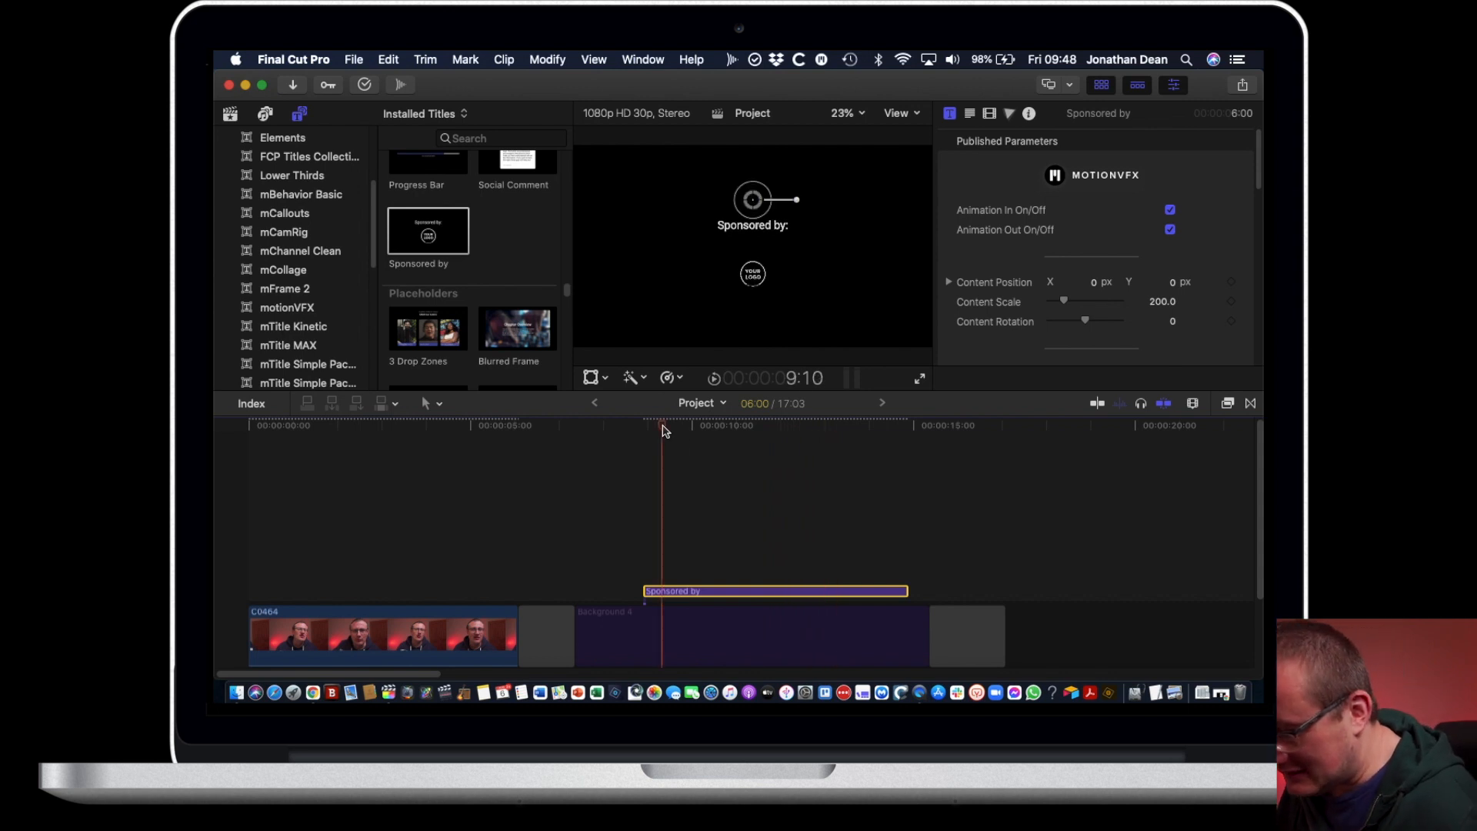
left_click(632, 428)
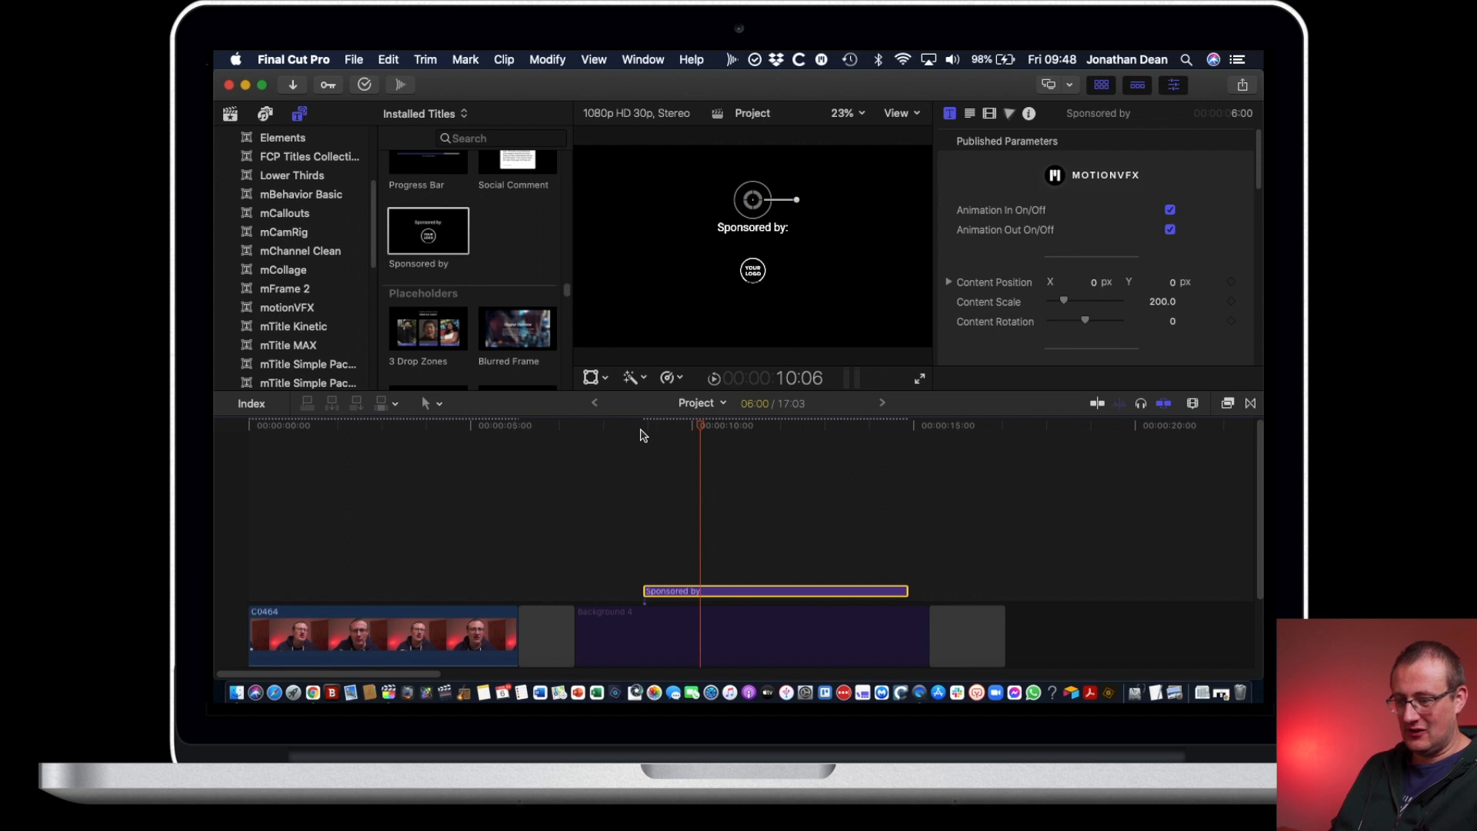
Step: Replace Sponsored by with the 3 Drop Zones title from the Placeholders category above Background 4
key("BackSpace")
scroll(431, 304, "down", 3)
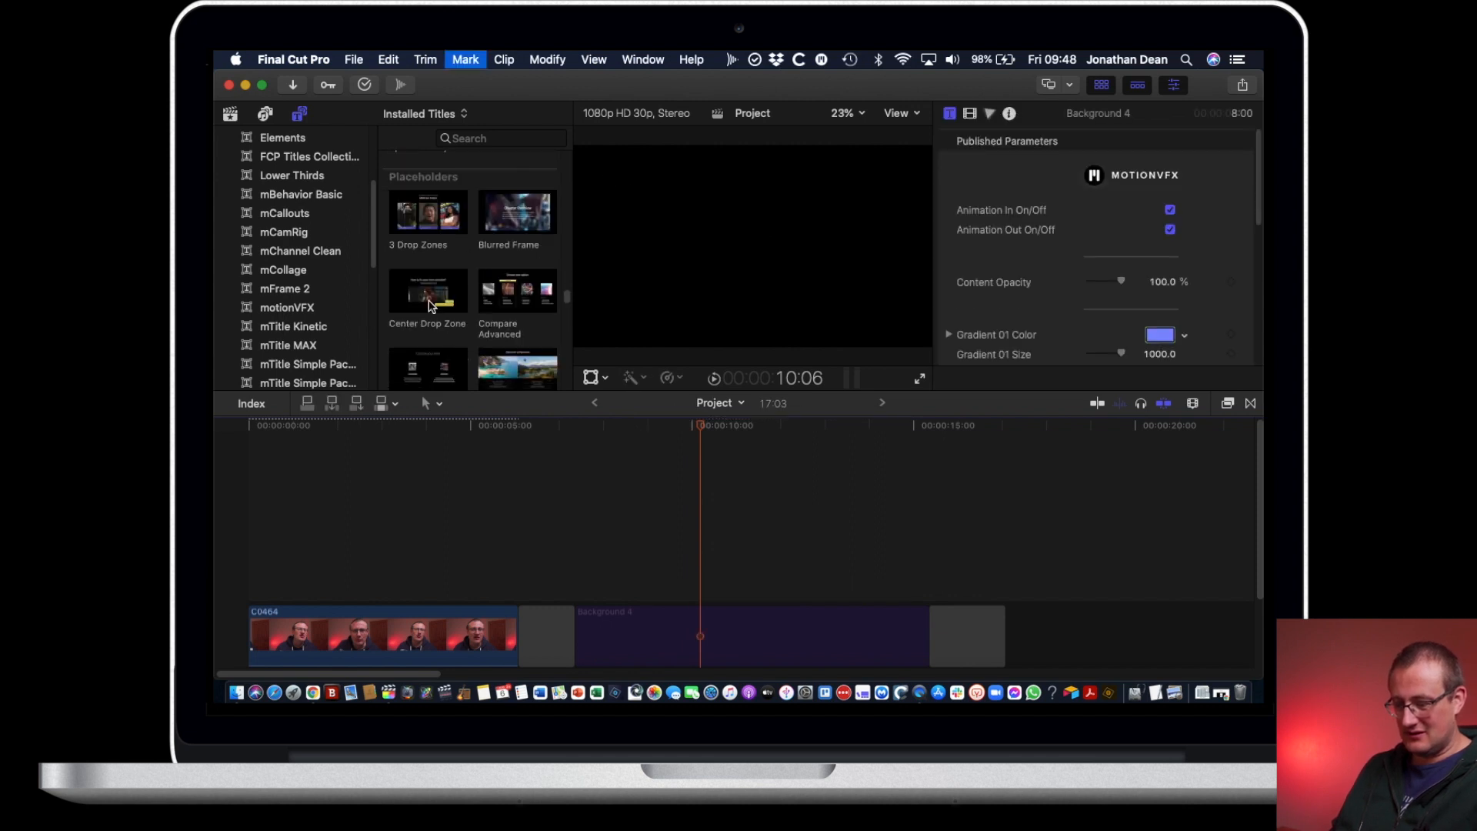
left_click_drag(428, 219, 631, 539)
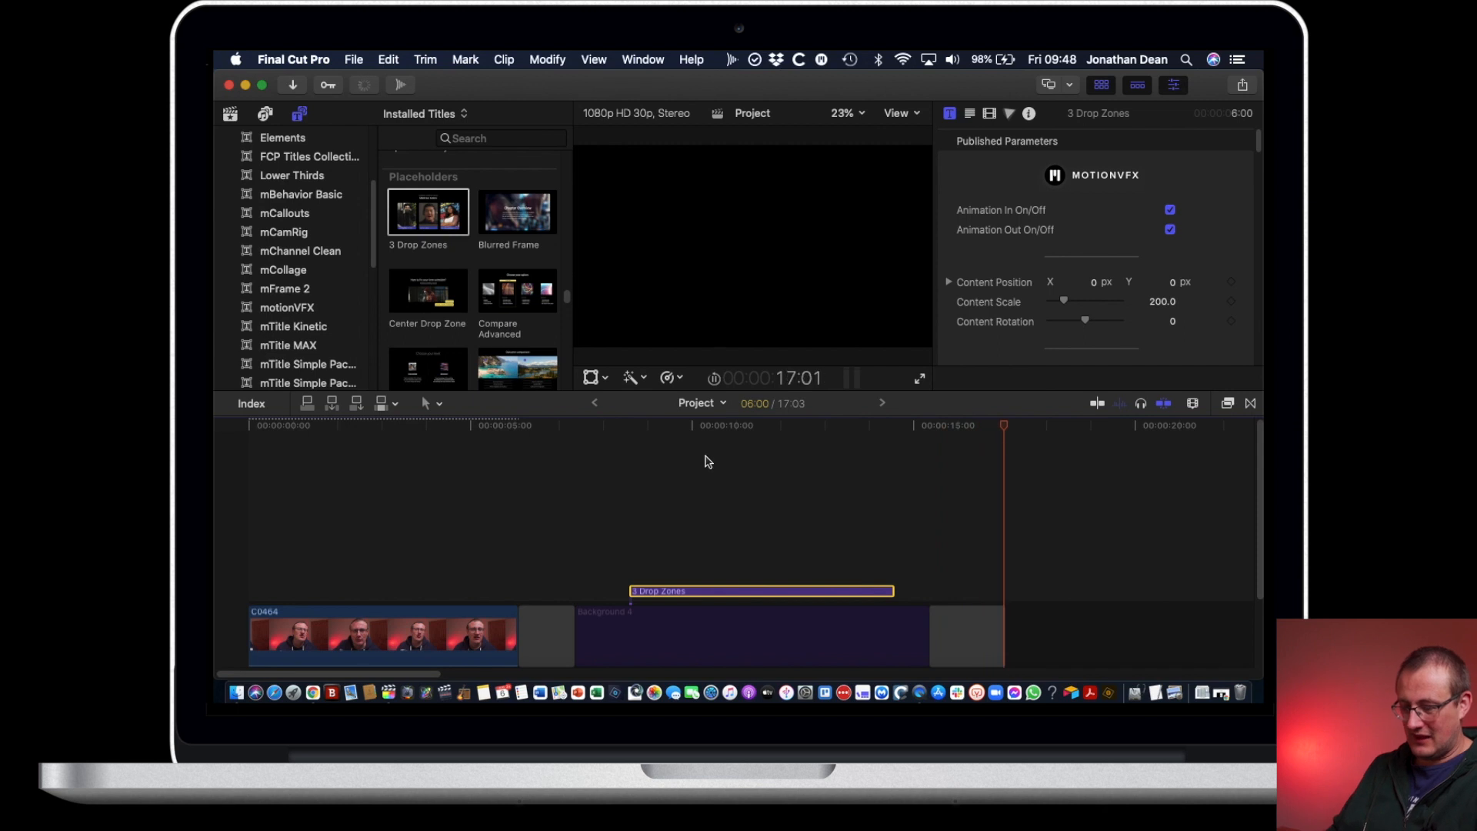
Step: Replace 3 Drop Zones with the Blurred Frame placeholder title above Background 4
key("Home")
key("Delete")
left_click_drag(523, 228, 633, 589)
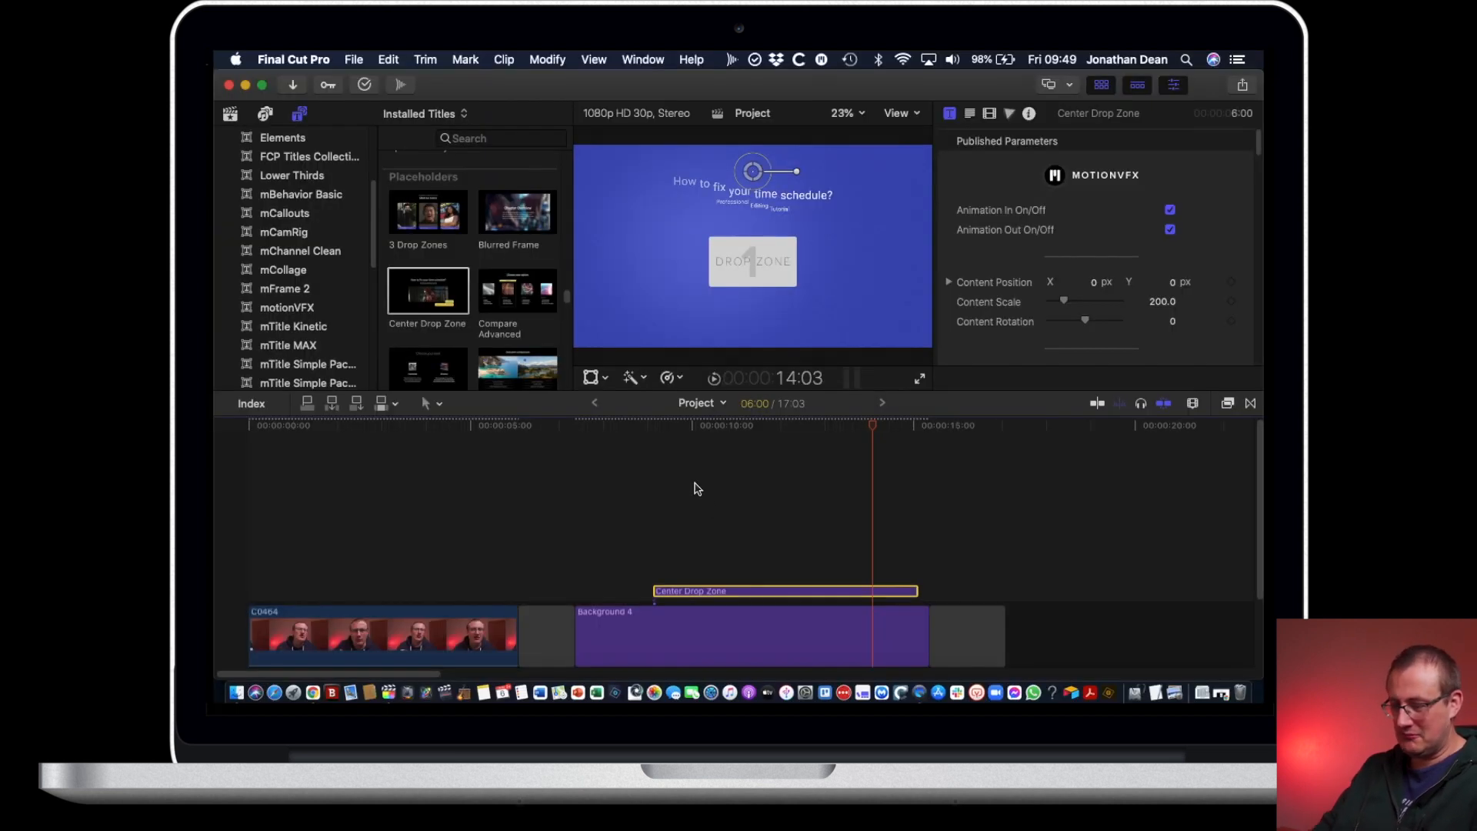
Step: Replace Center Drop Zone with the Compare Advanced title above Background 4
key("Delete")
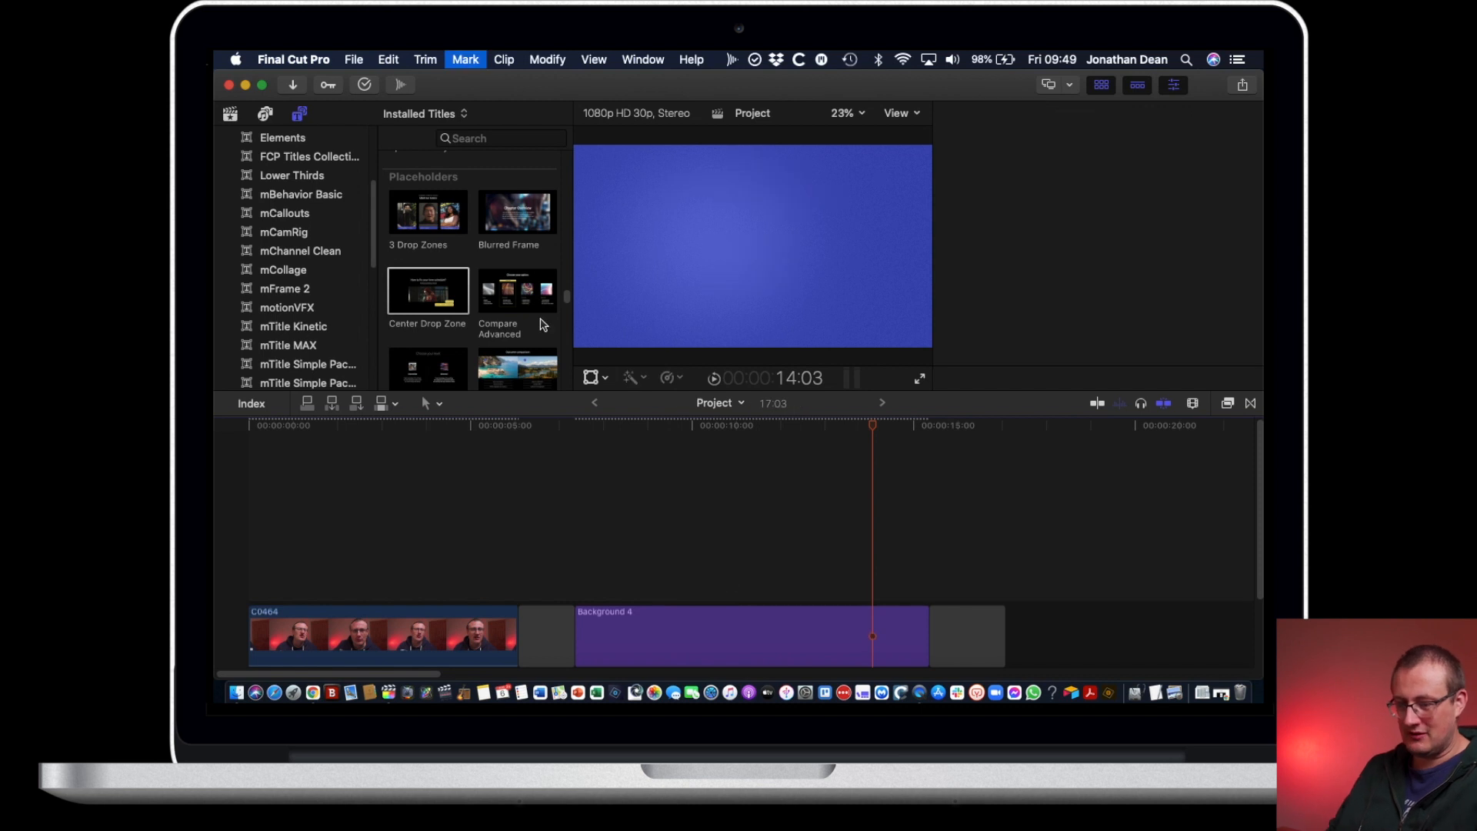
left_click(523, 295)
left_click_drag(520, 293, 630, 431)
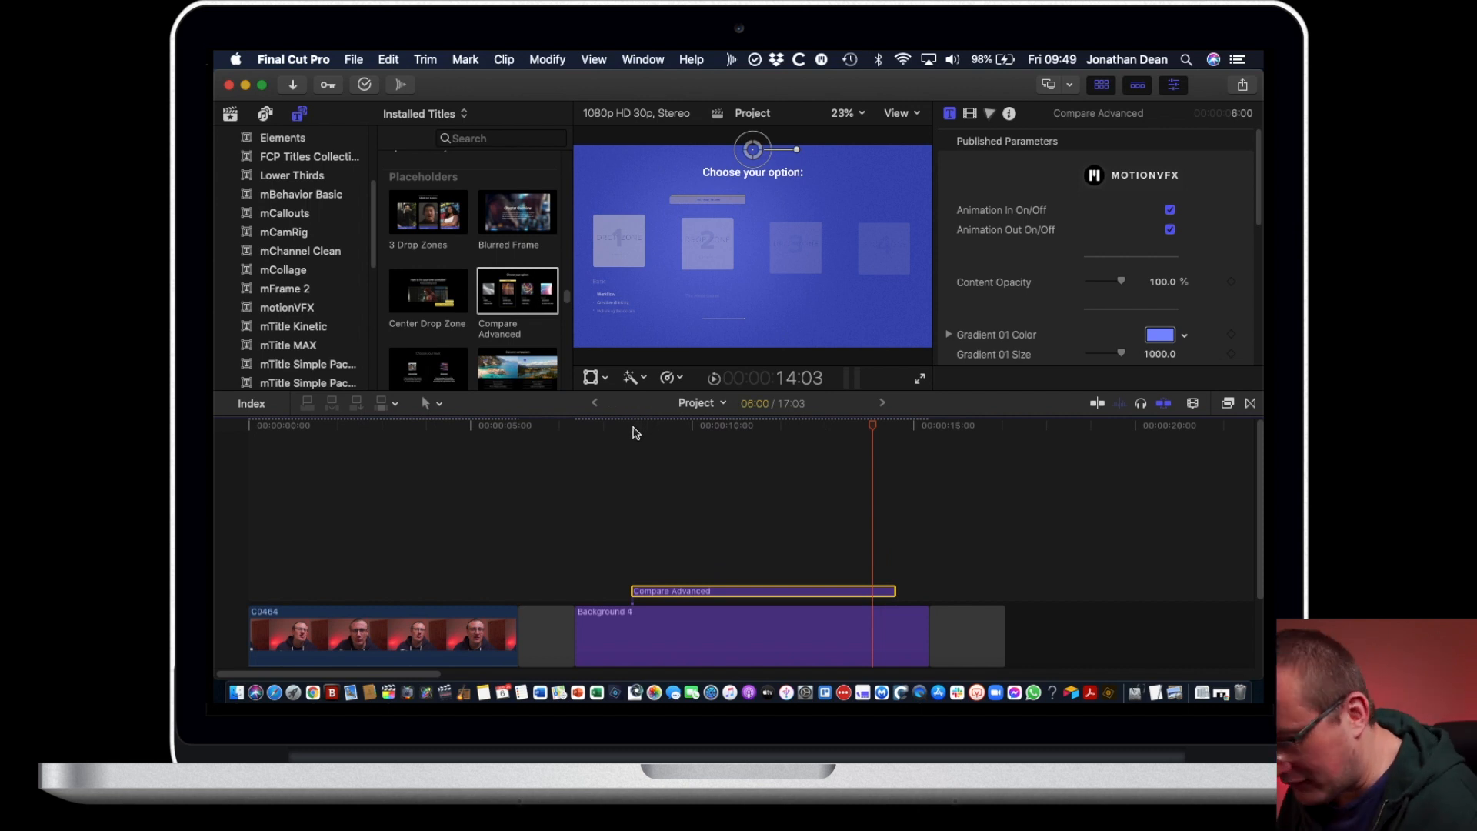
Step: Play the Compare Advanced title full screen from just before its start and return to the editing window
left_click(623, 431)
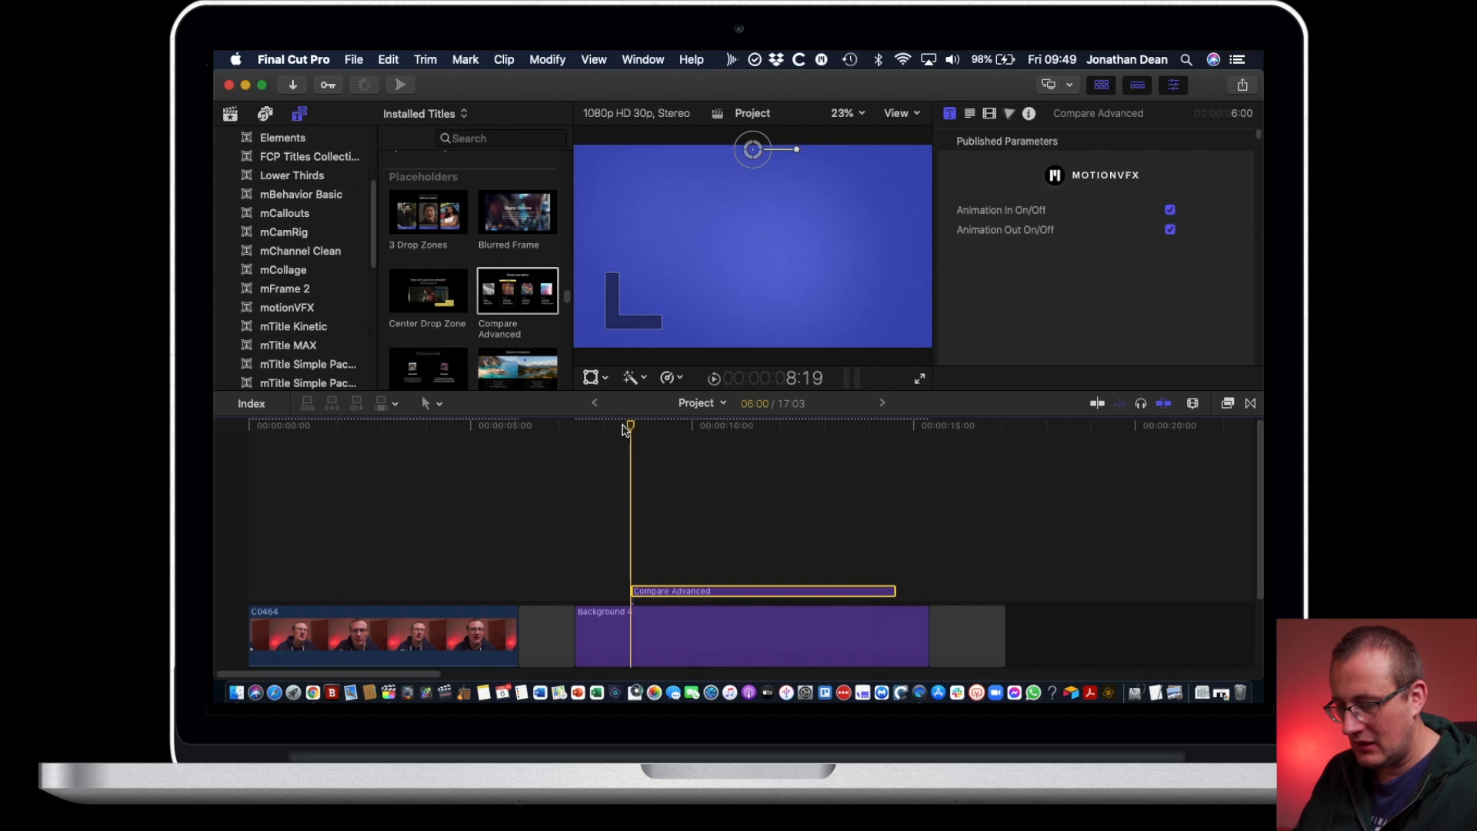
left_click(620, 427)
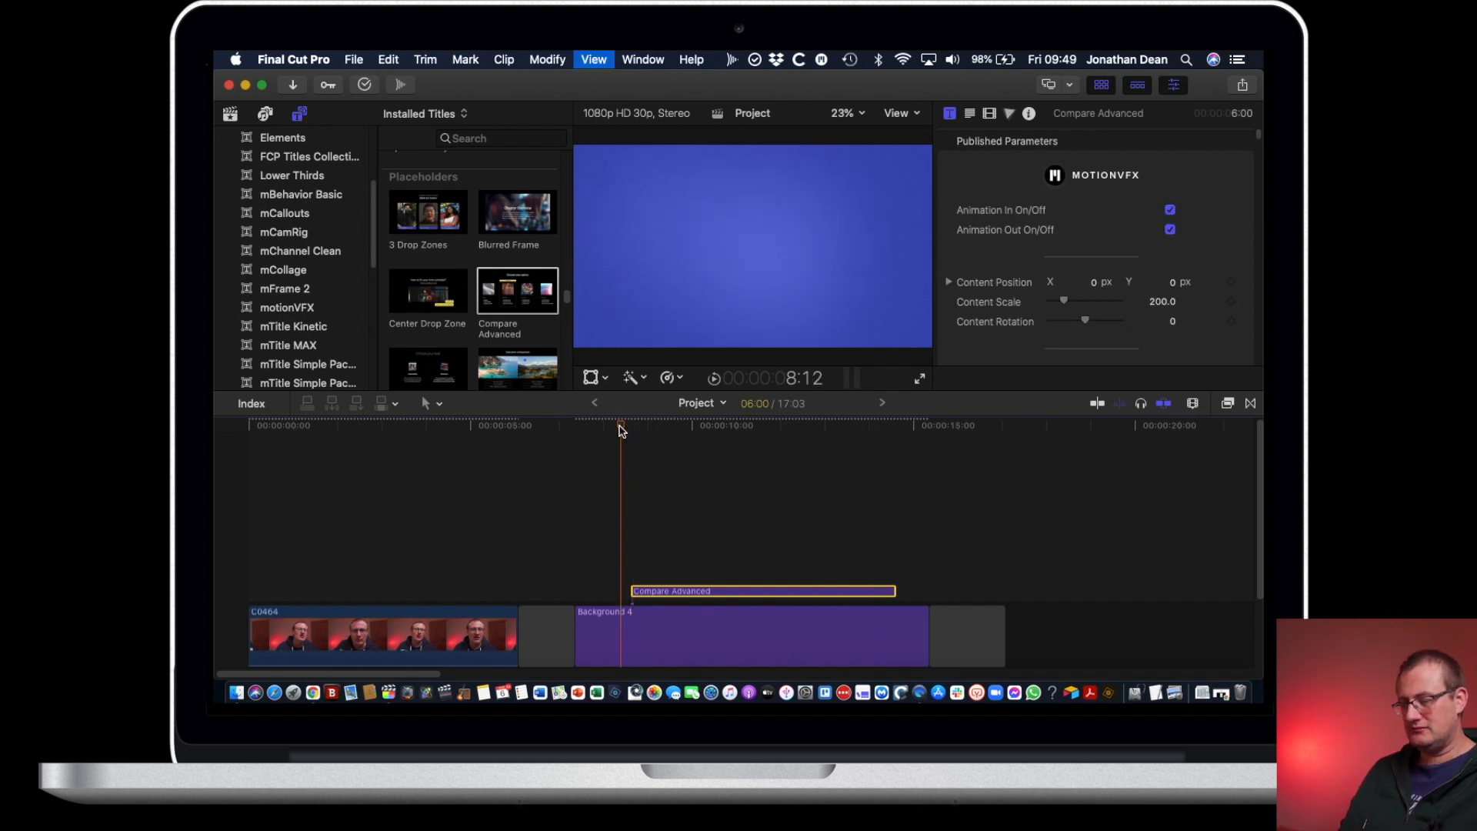
key("shift+super+f")
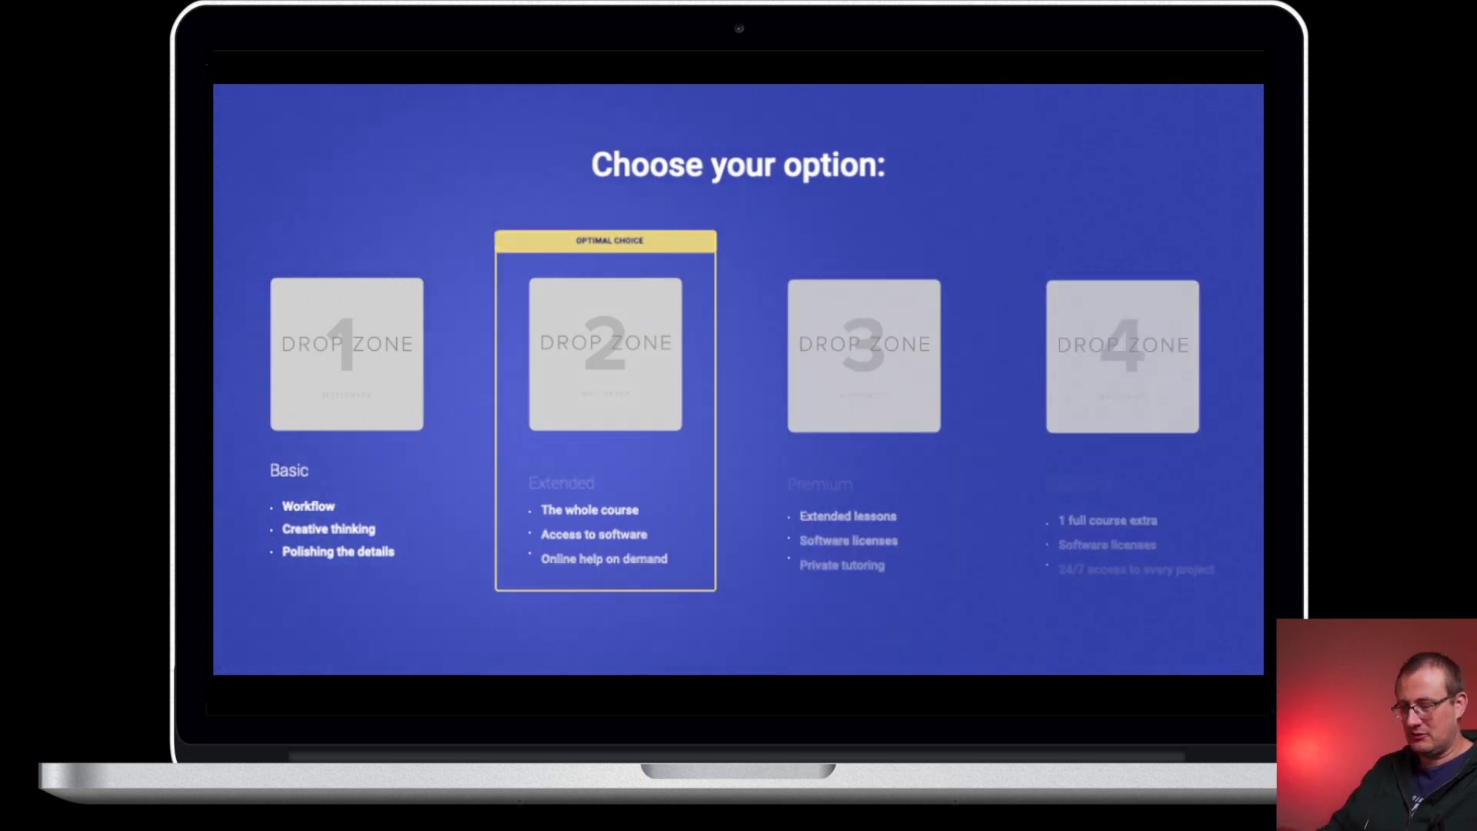
key("Escape")
Step: Set the Frame 2 X position of Compare Advanced to 44.2 px so the frame surrounds the third option
left_click_drag(1094, 312, 1110, 312)
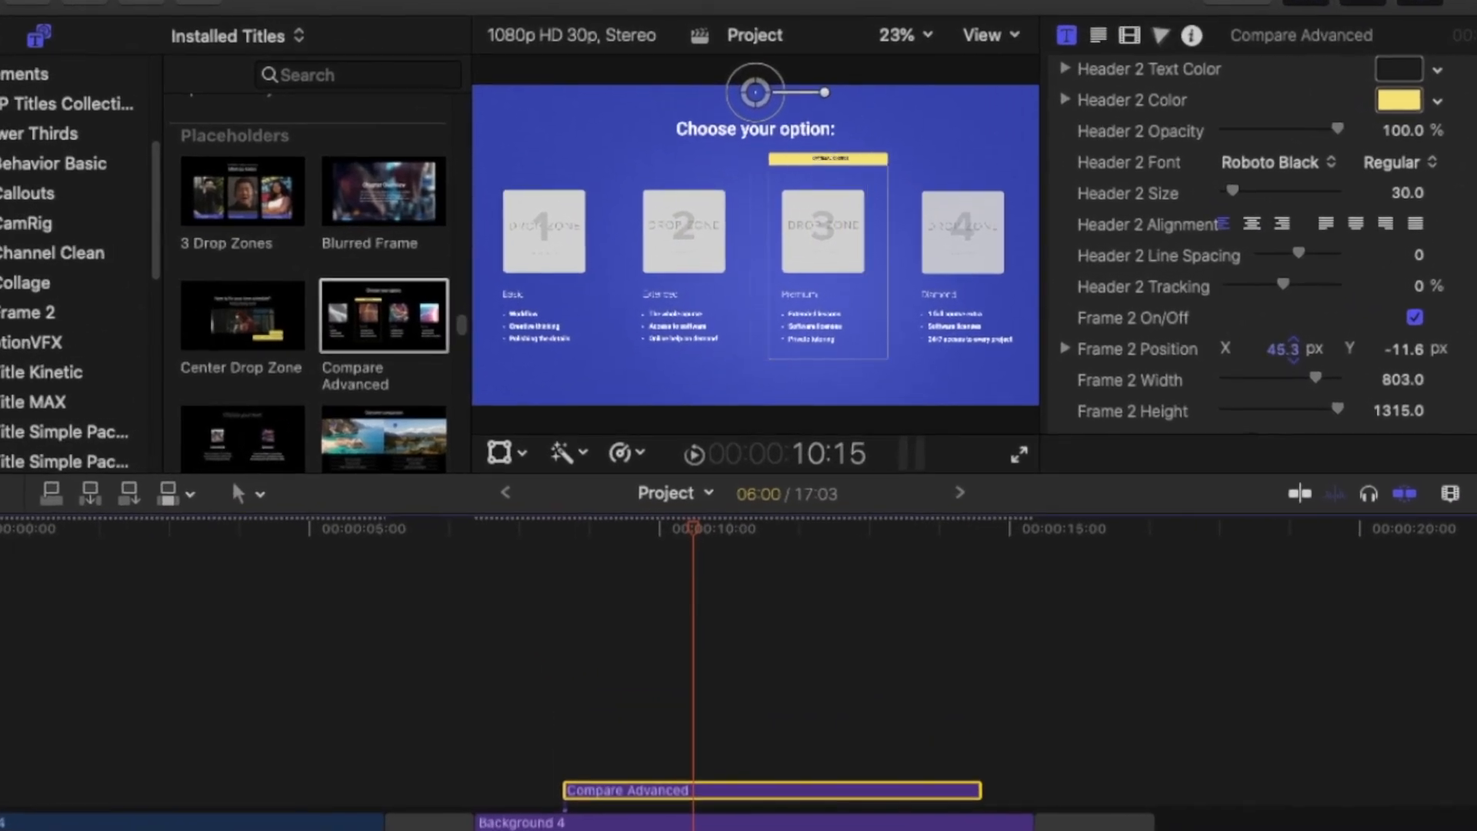
left_click_drag(1294, 349, 1292, 348)
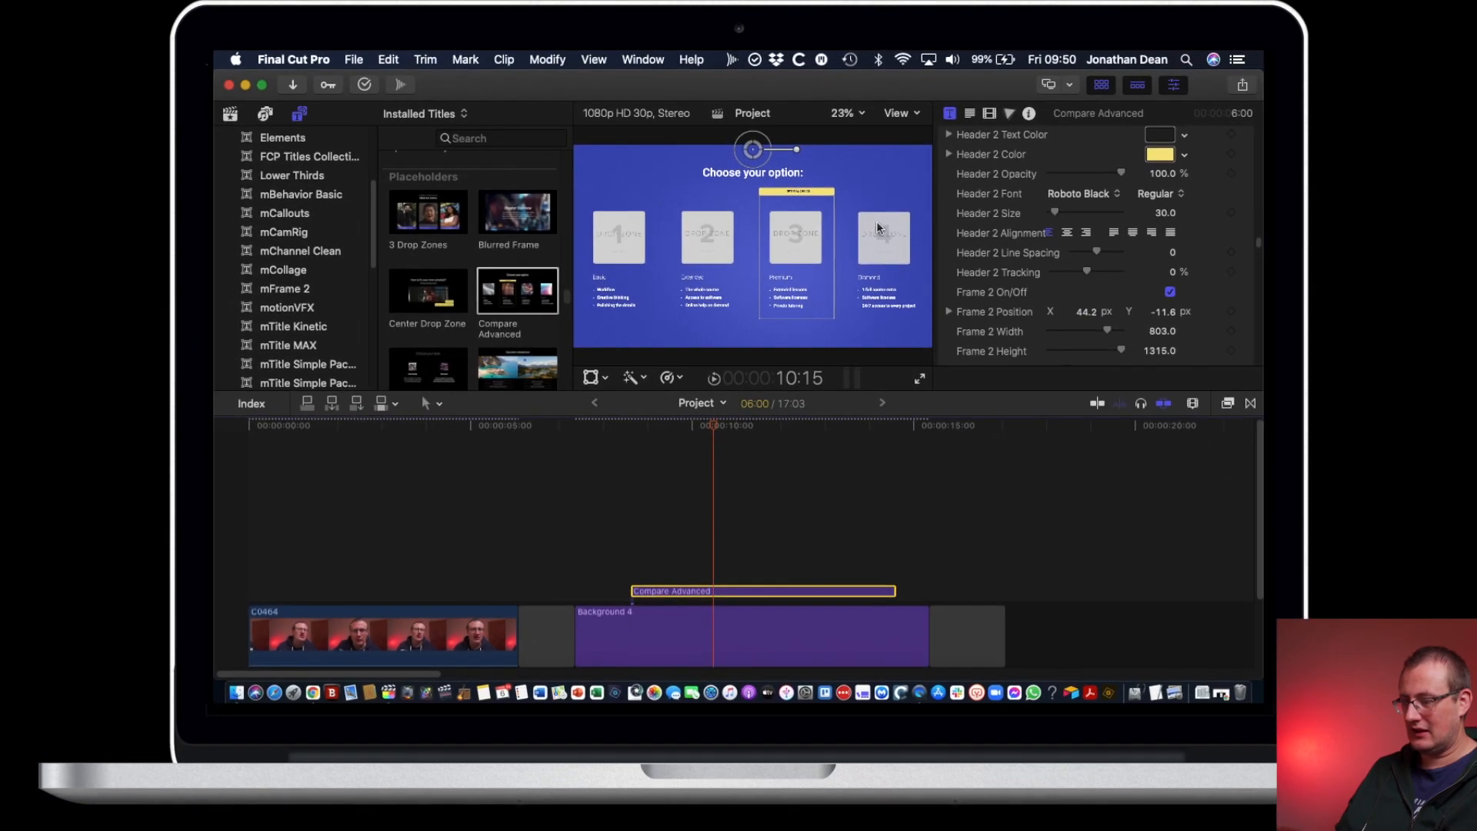
scroll(1125, 321, "down", 5)
Step: Replace Compare Advanced with the Compare Simplified title above Background 4, play it, and return the playhead to its start
left_click(803, 597)
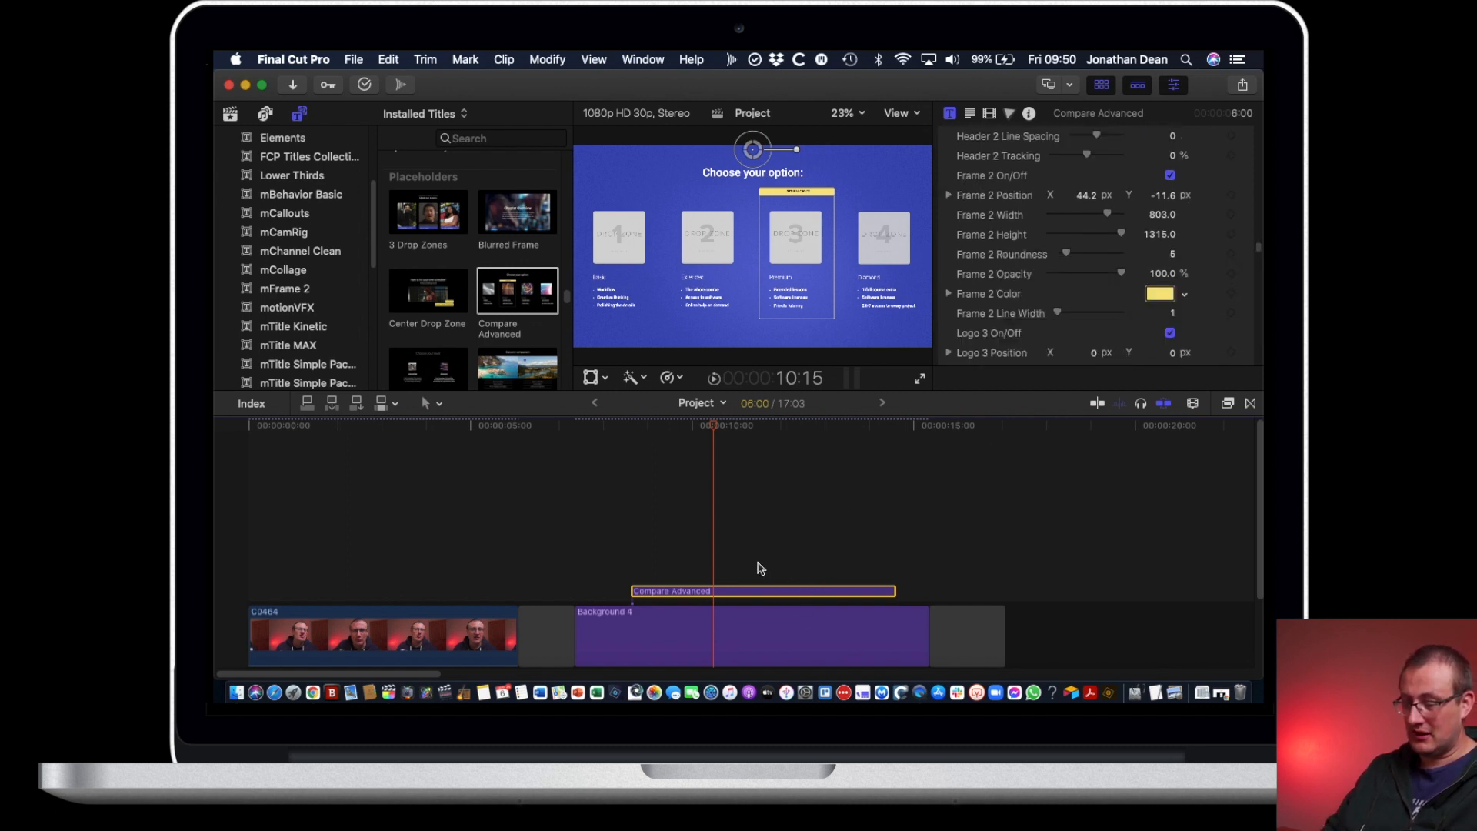
key("Delete")
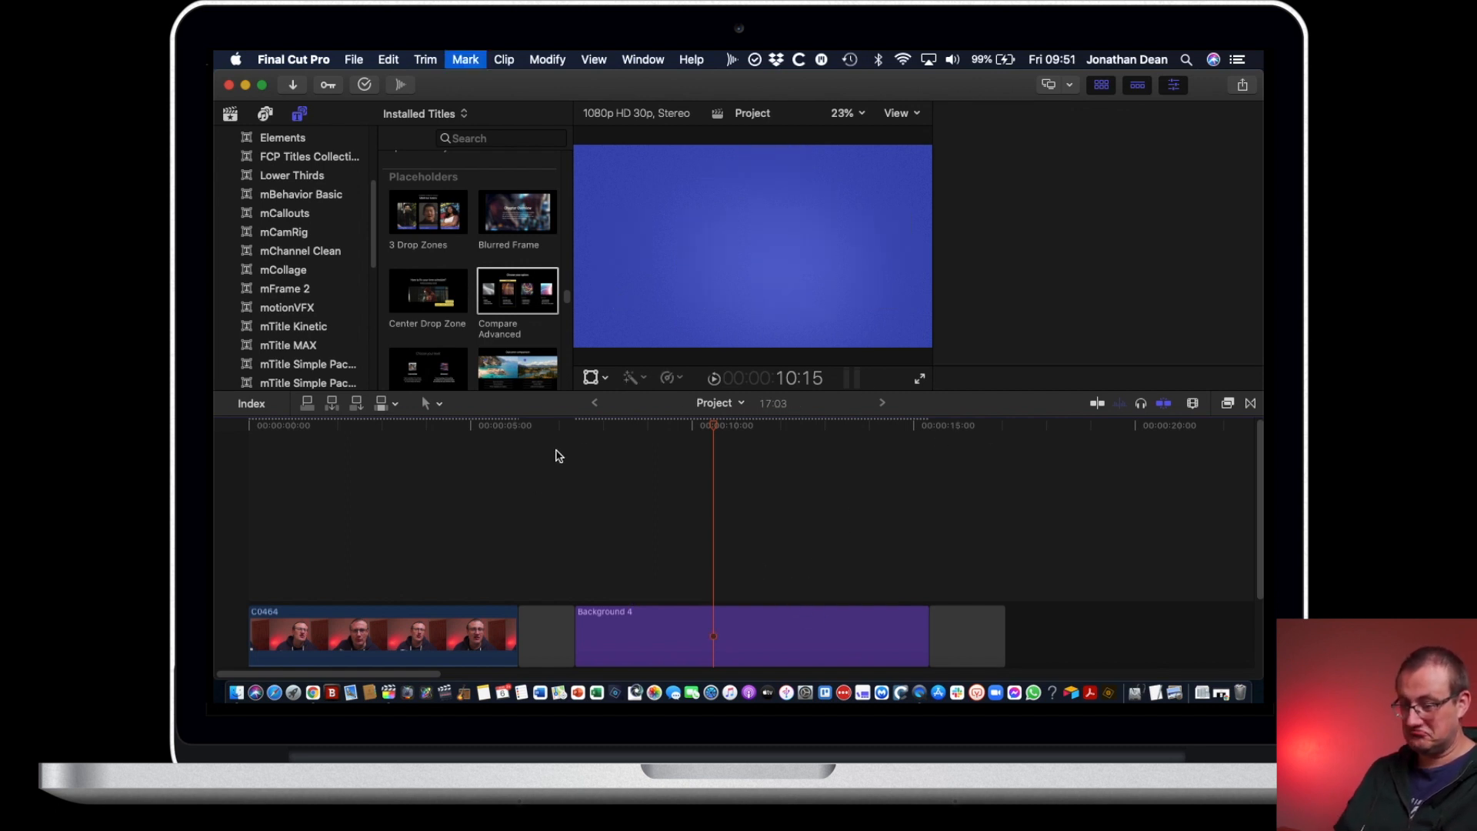
left_click_drag(434, 374, 625, 421)
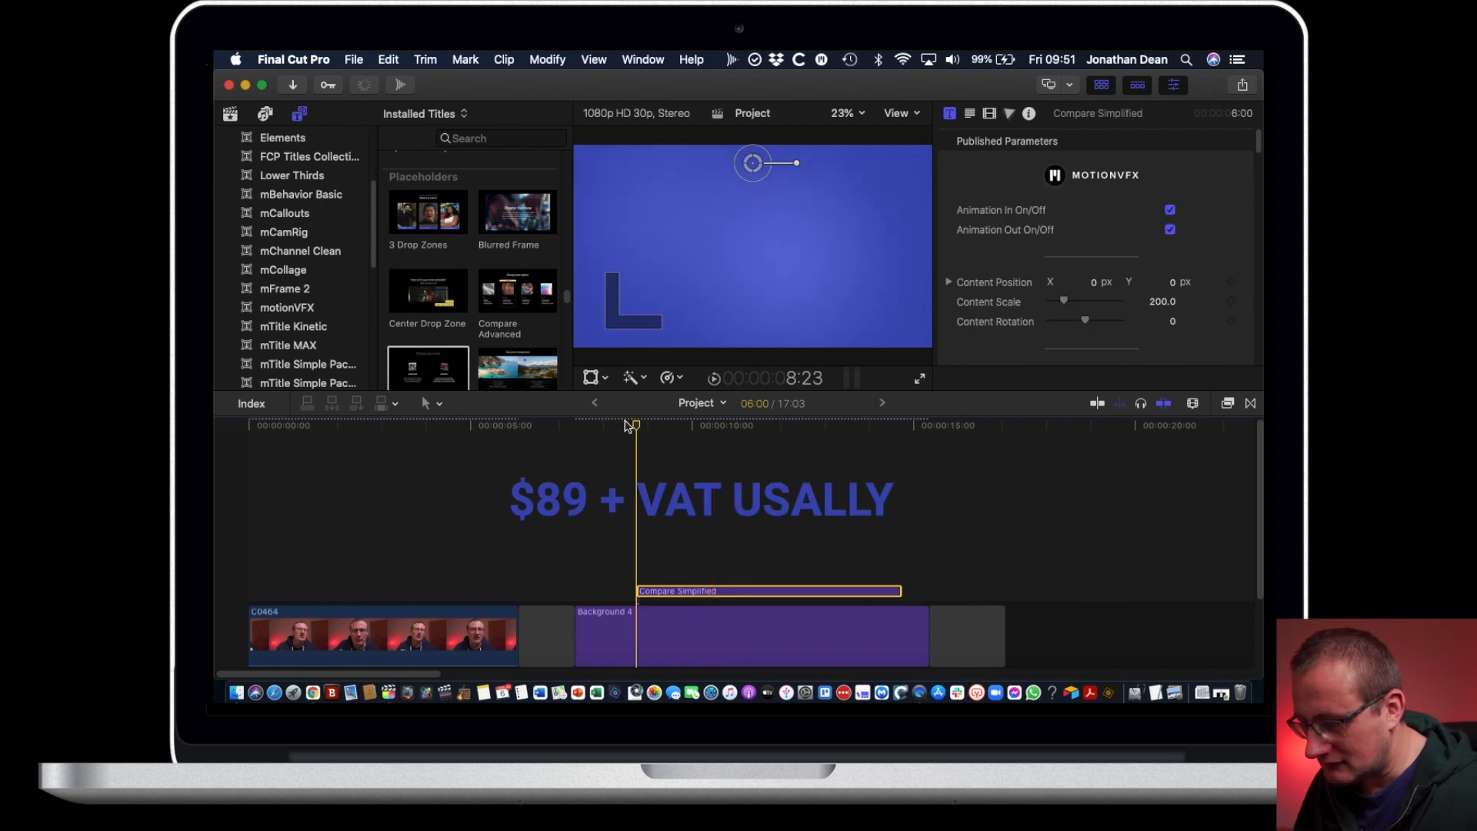
key("space")
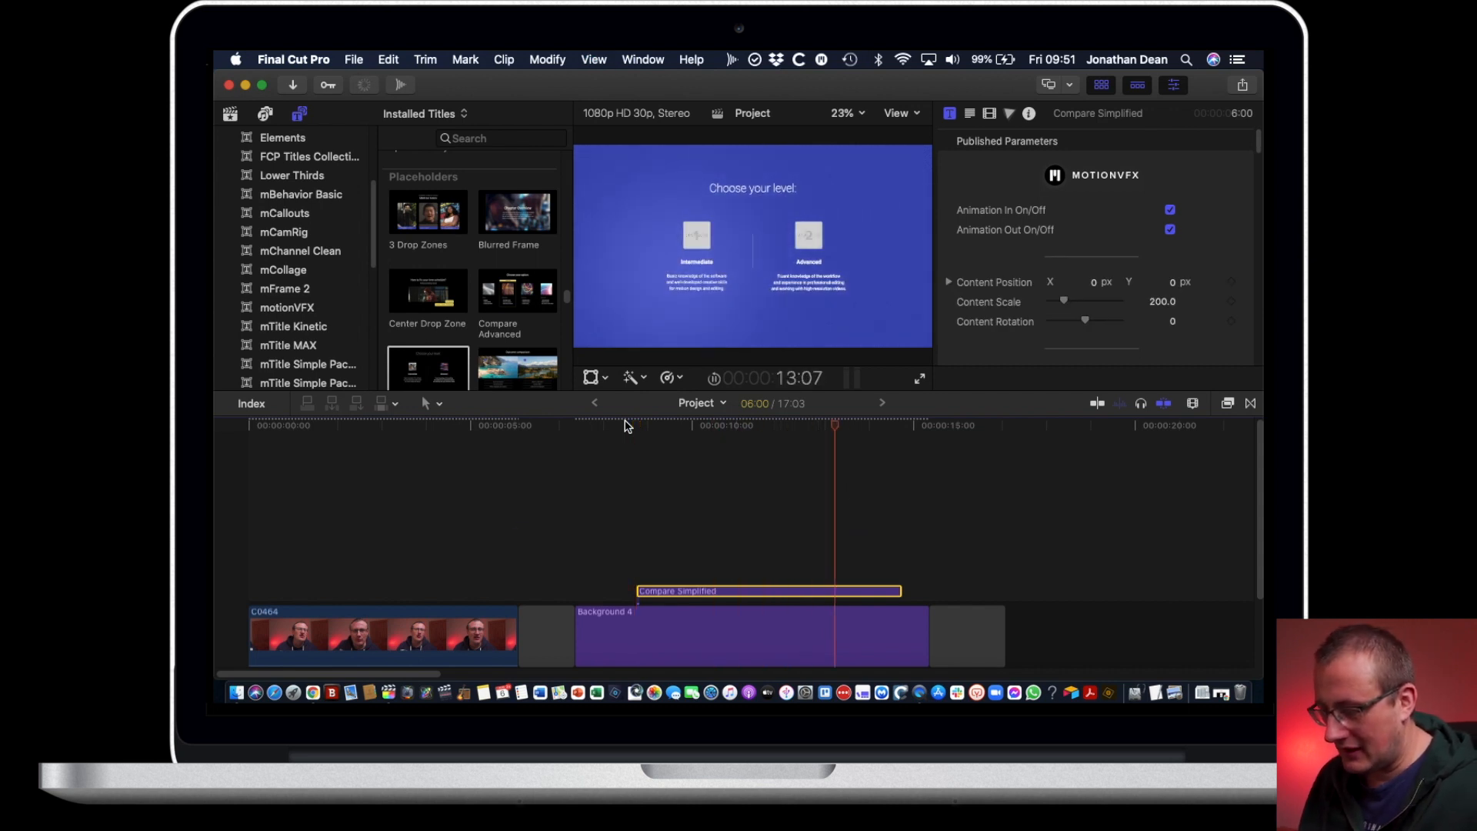
left_click(636, 427)
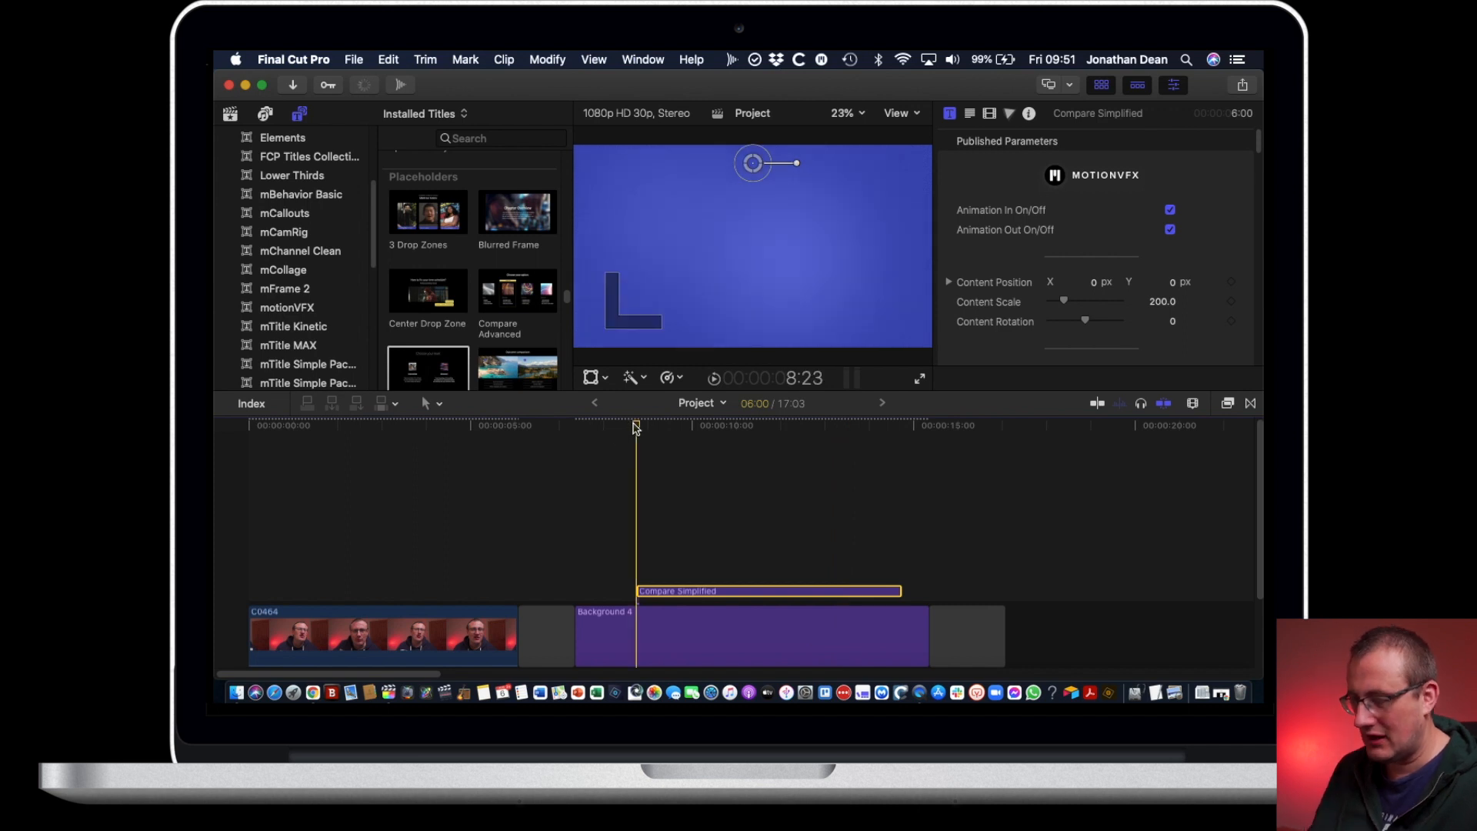
Step: Play the Compare Simplified title full screen and return to the editing window
key("super+shift+f")
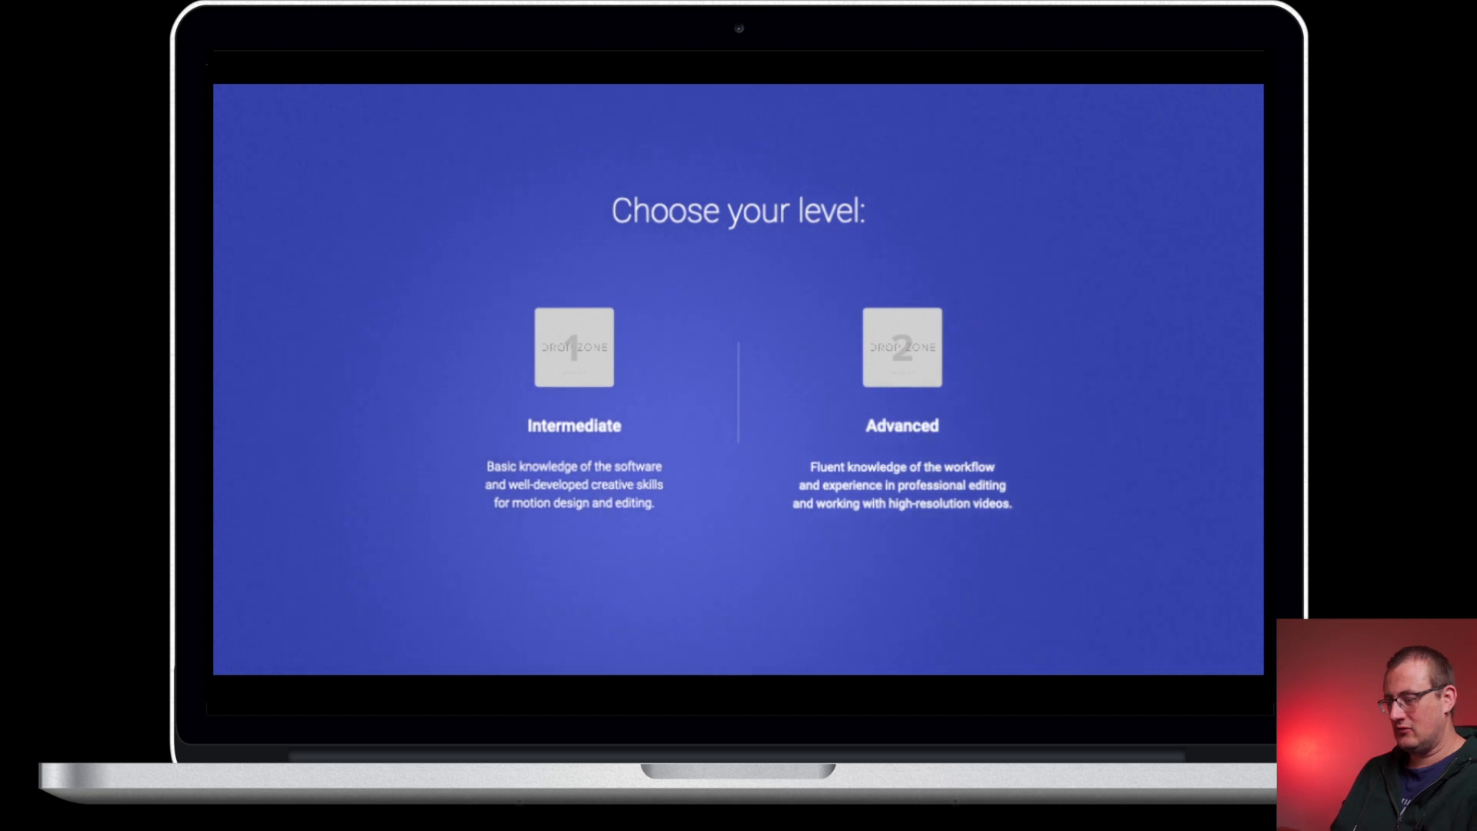
key("Escape")
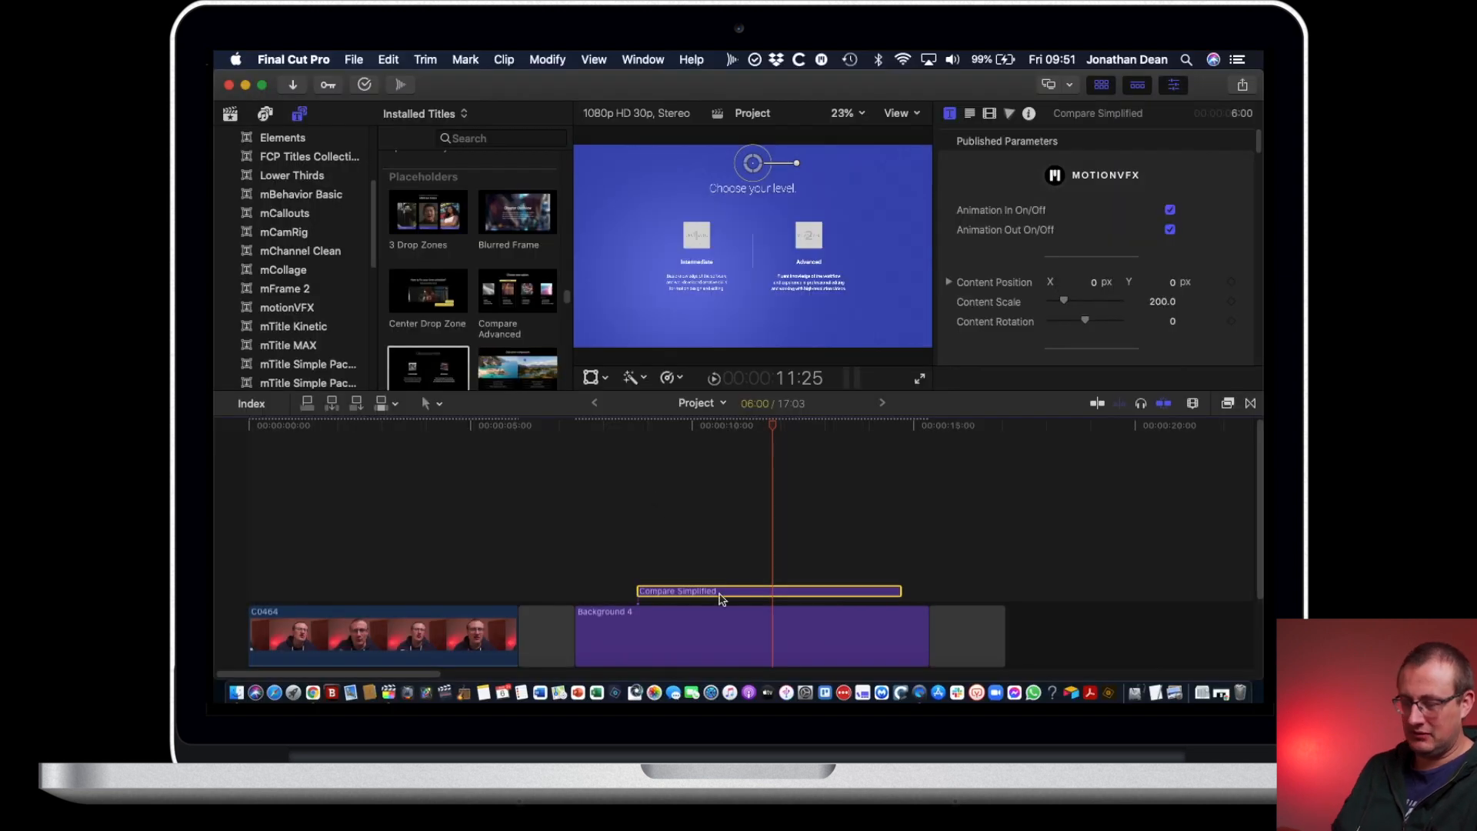
Step: Replace Compare Simplified with the Comparison title above Background 4, play it full screen, and return to the editing window
key("Delete")
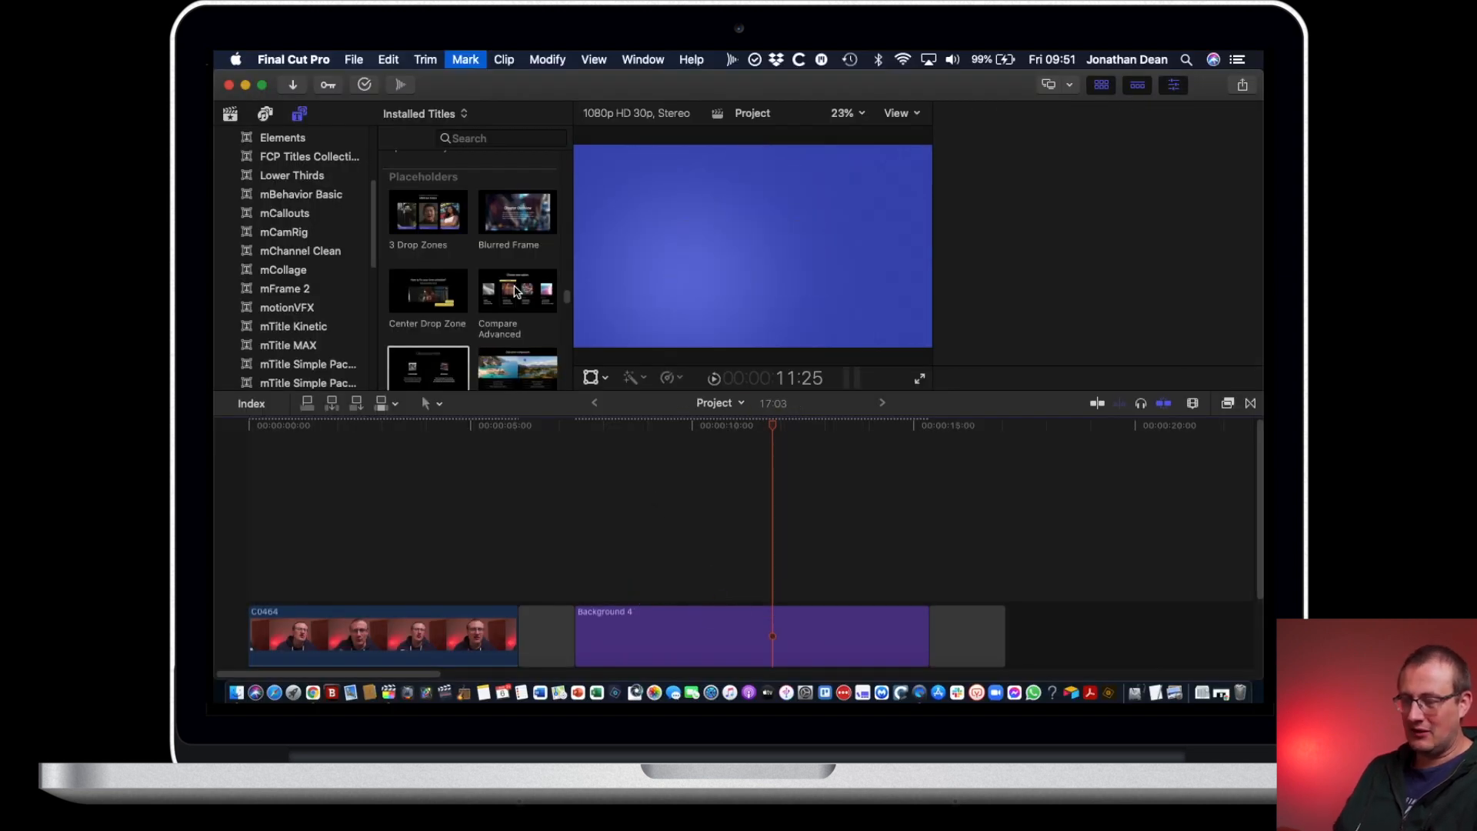
scroll(515, 304, "down", 3)
left_click_drag(516, 315, 632, 552)
left_click_drag(633, 551, 633, 553)
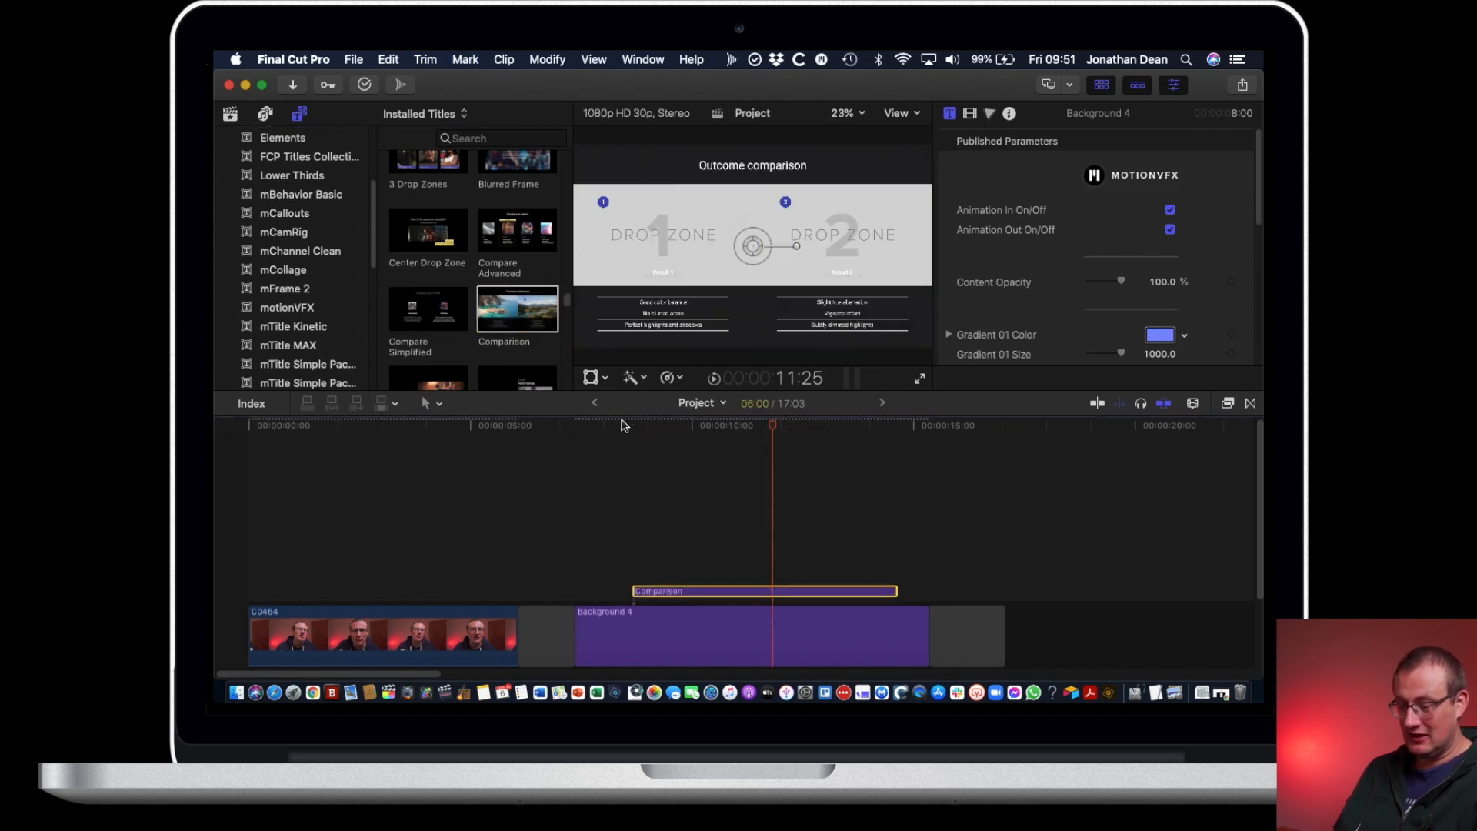
left_click(627, 428)
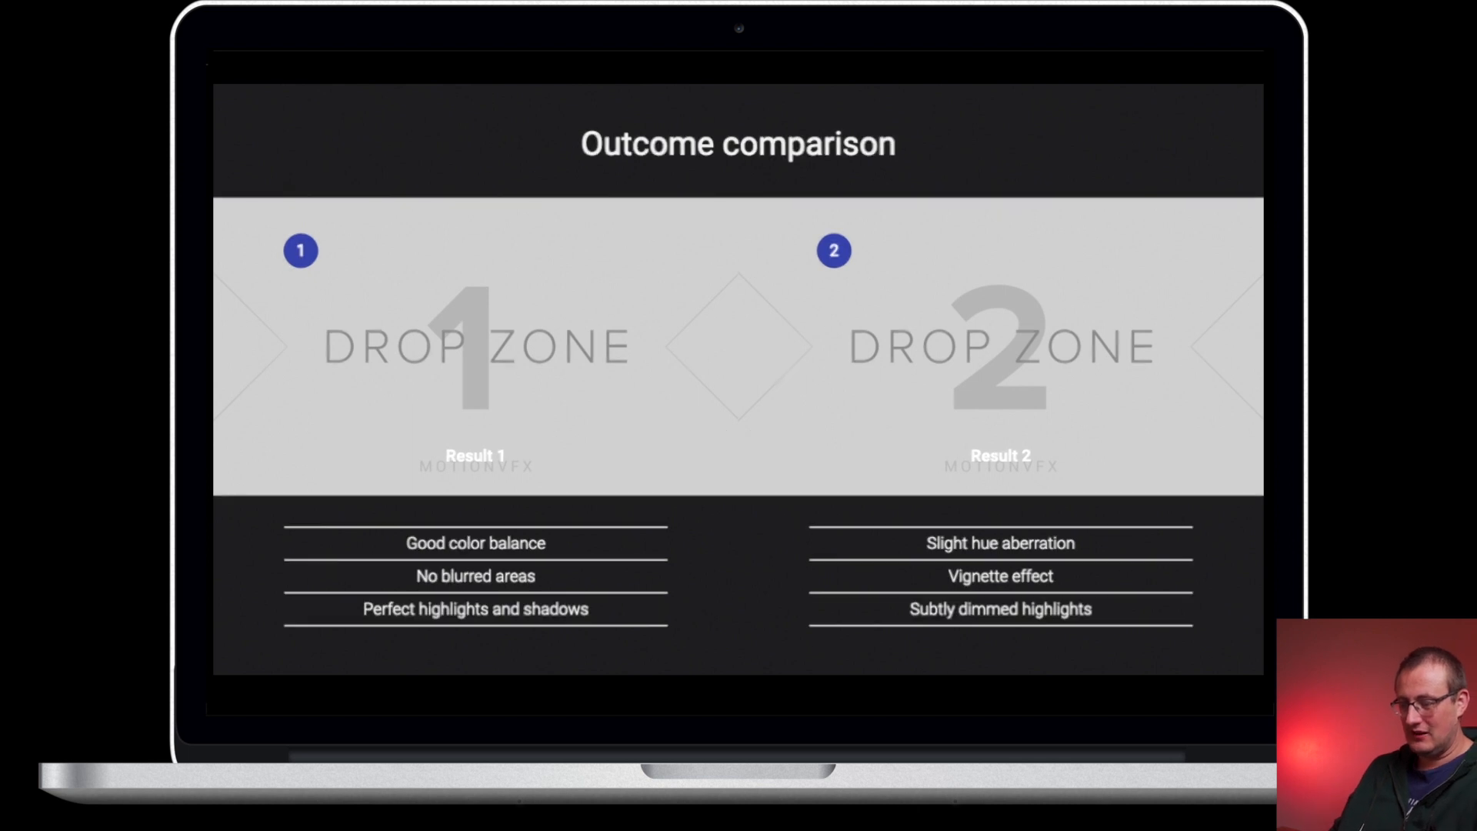
key("Escape")
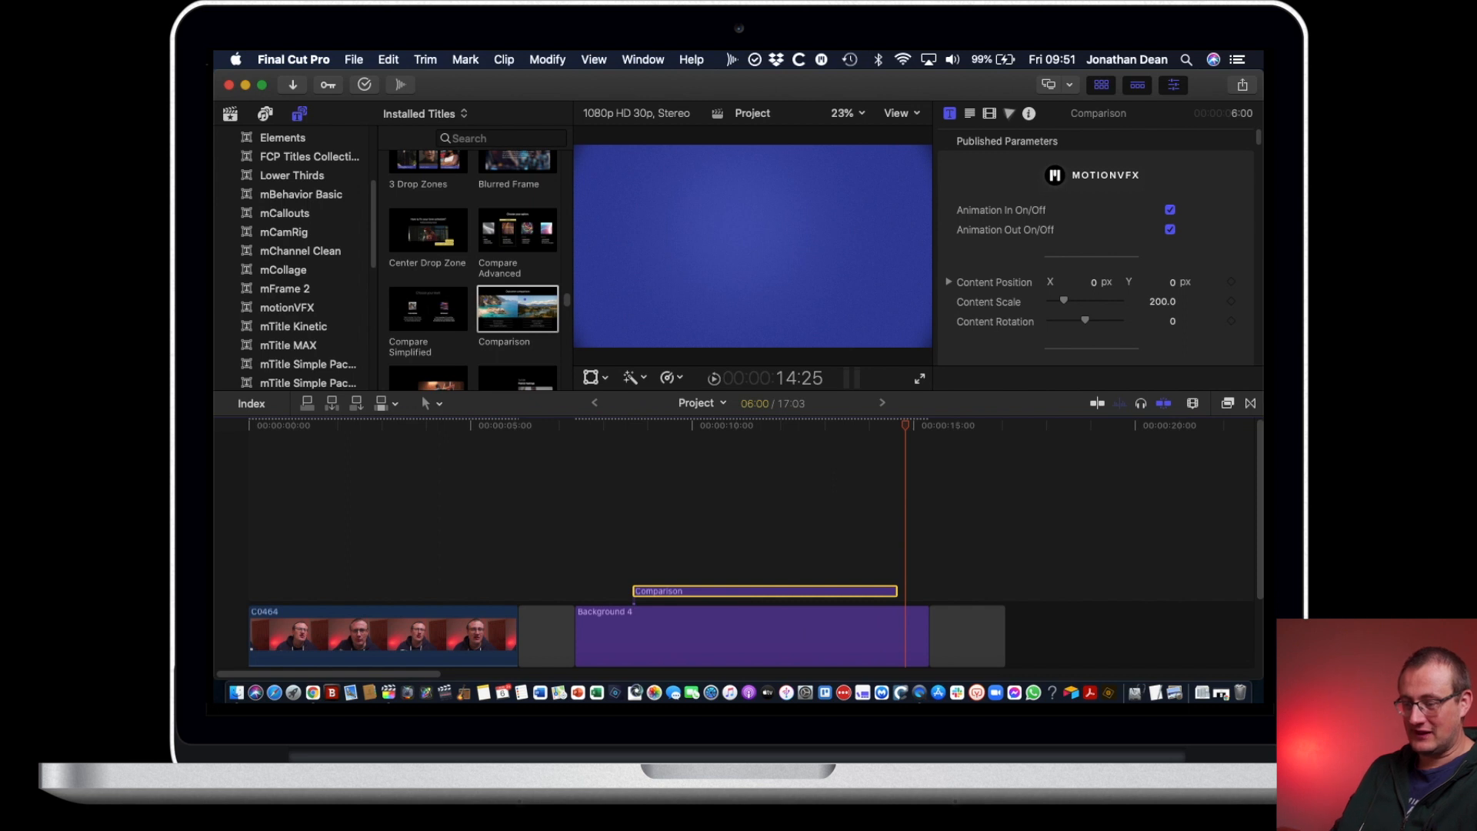
Step: Replace Comparison with the Corner Drop Zone 1 title above Background 4 and preview it full screen from its start
key("Delete")
scroll(539, 323, "down", 2)
left_click_drag(459, 296, 642, 561)
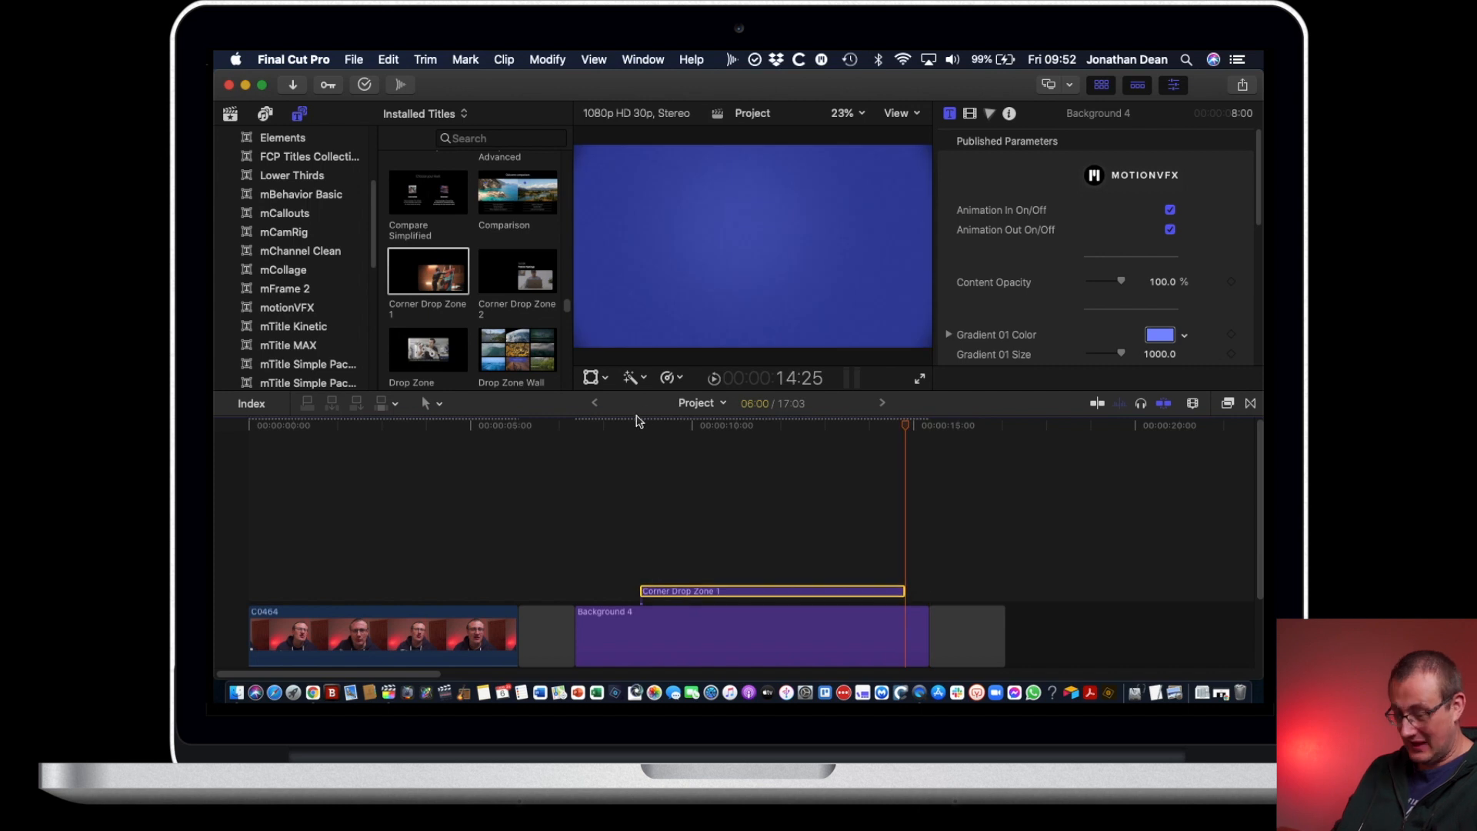
left_click(639, 425)
key("space")
key("super+shift+f")
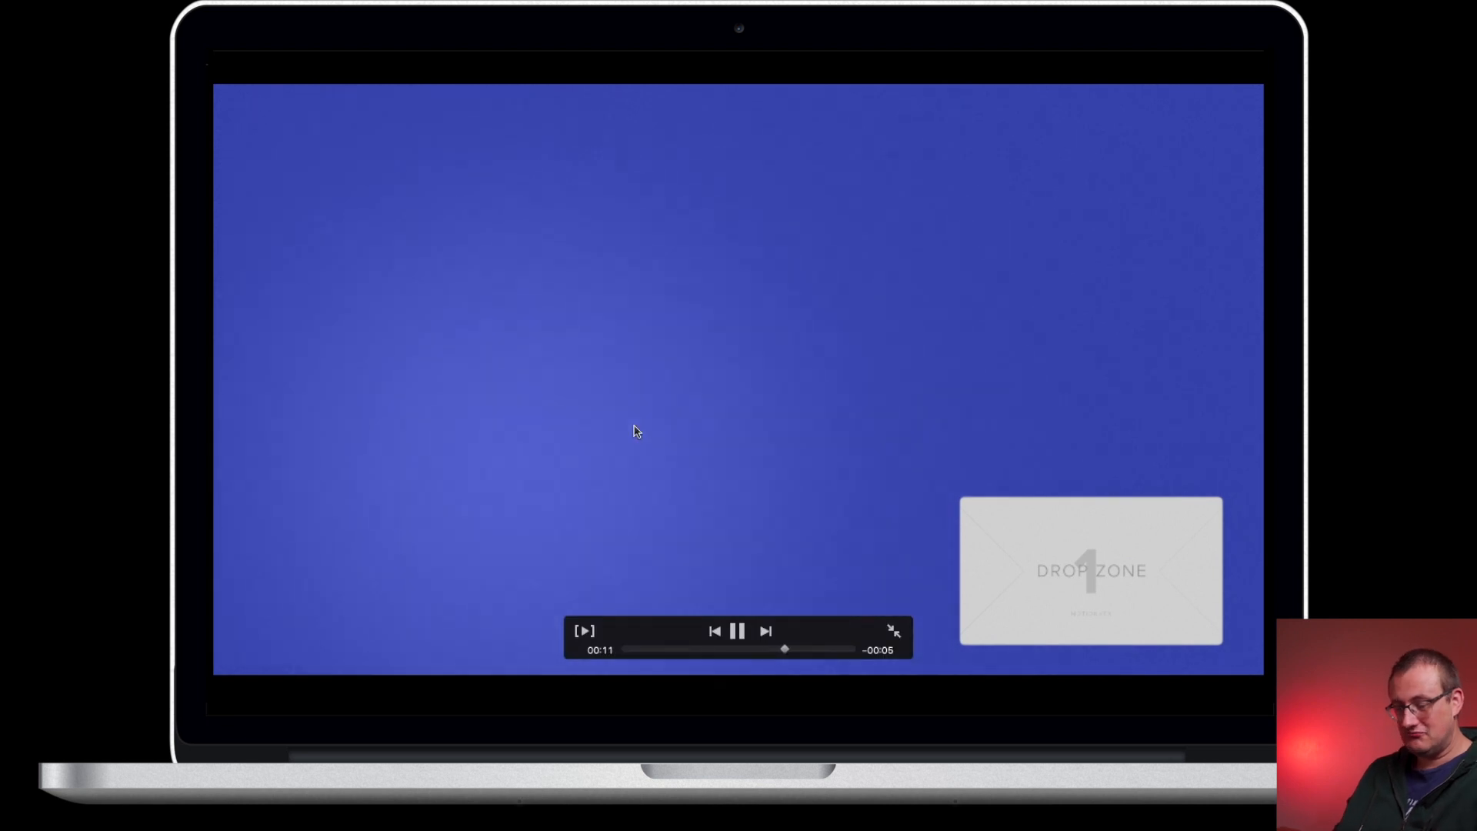
key("Escape")
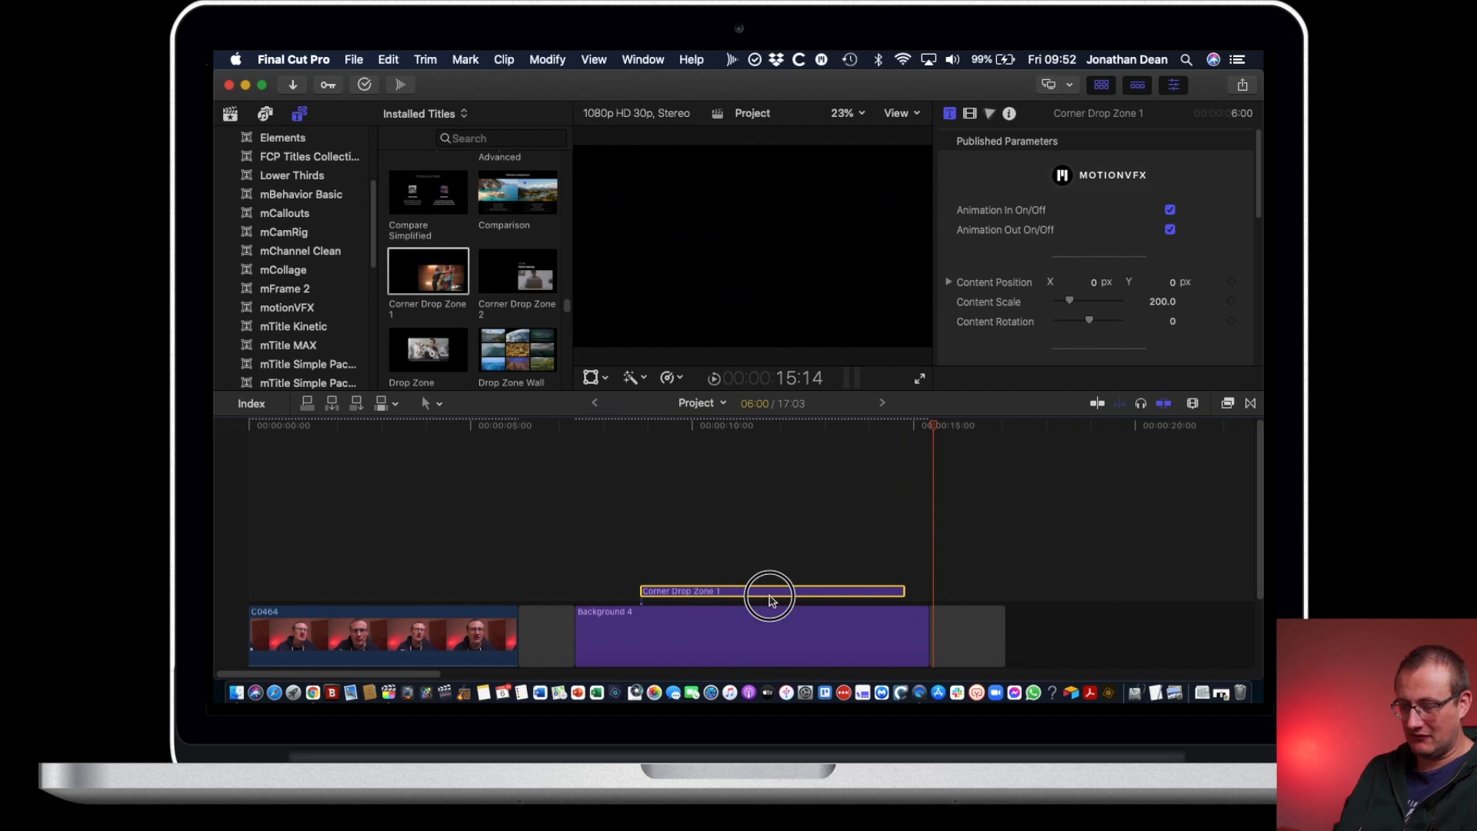
Step: Replace Corner Drop Zone 1 with the Corner Drop Zone 2 title above Background 4 and preview it full screen
key("Delete")
left_click_drag(531, 310, 631, 588)
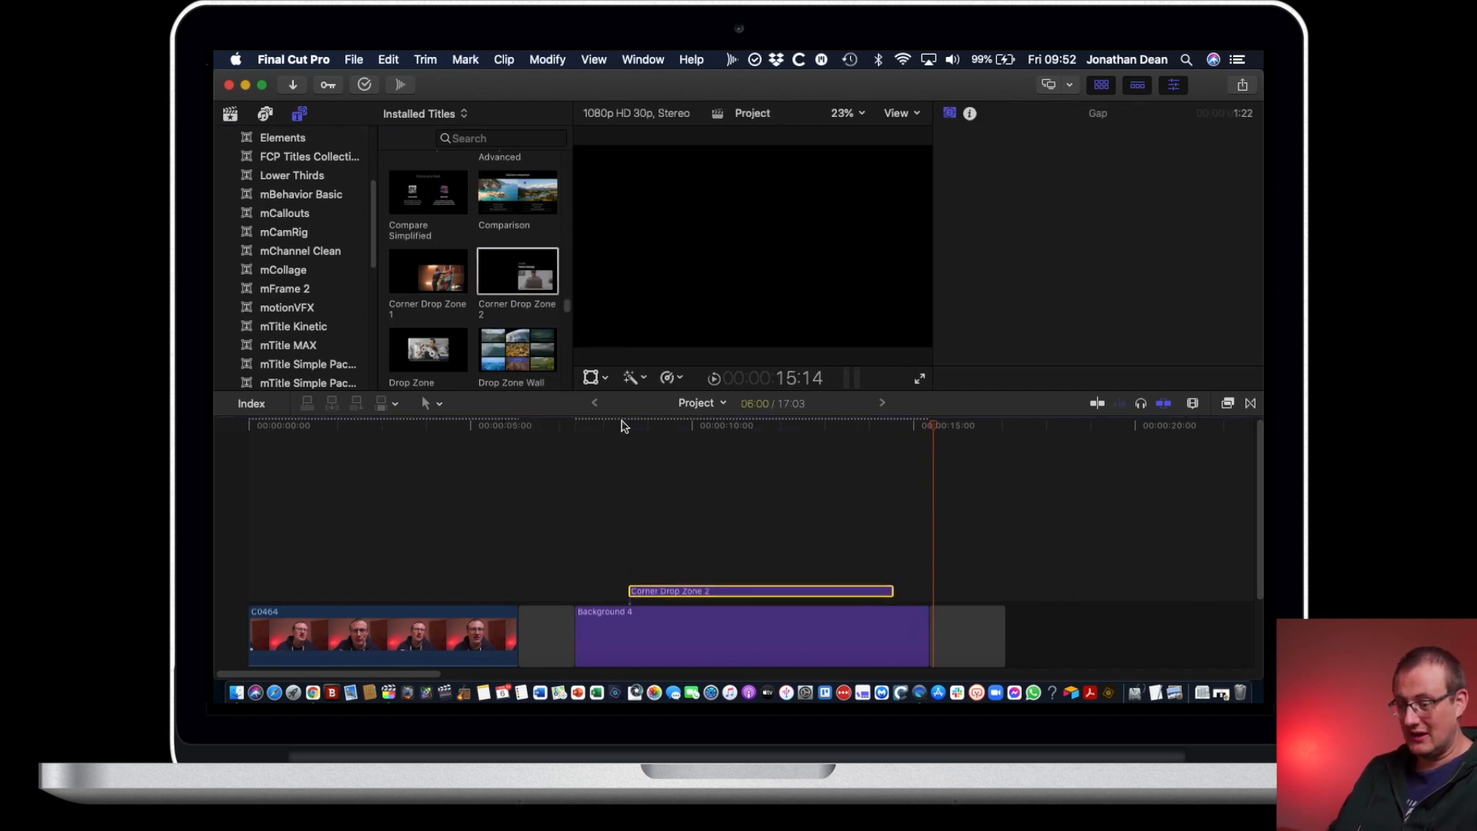
left_click(627, 427)
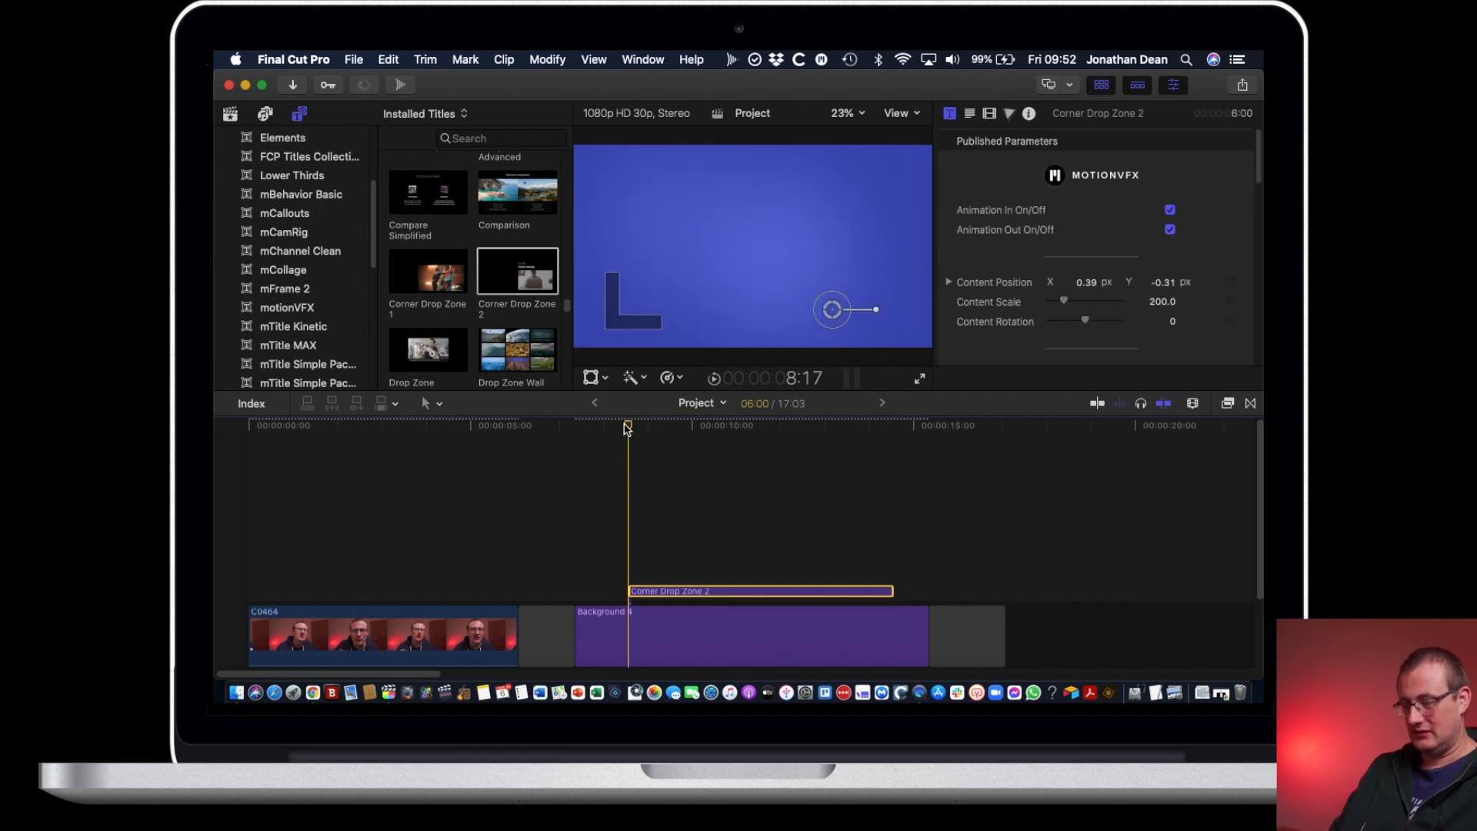
key("space")
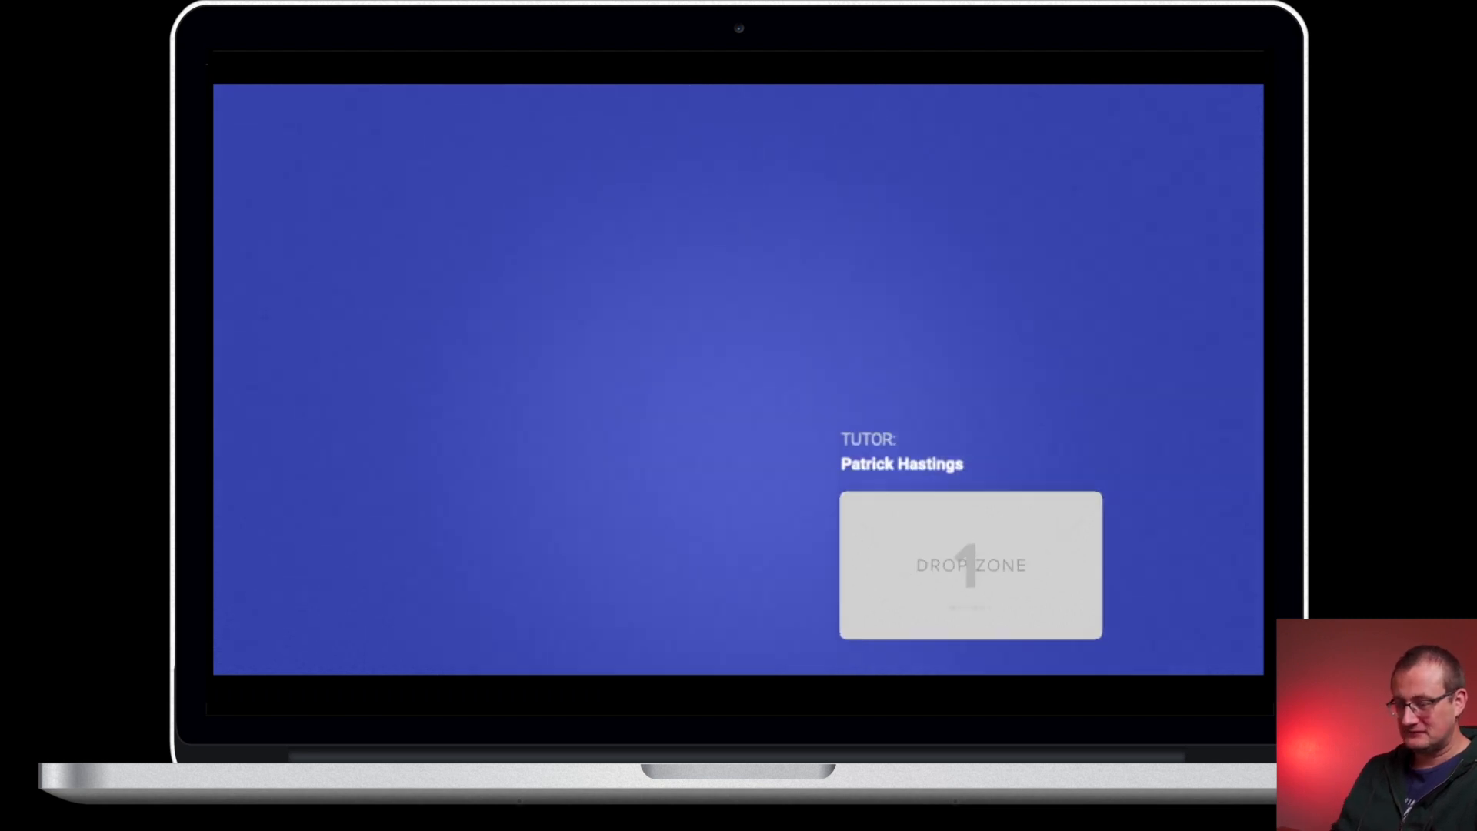
key("Escape")
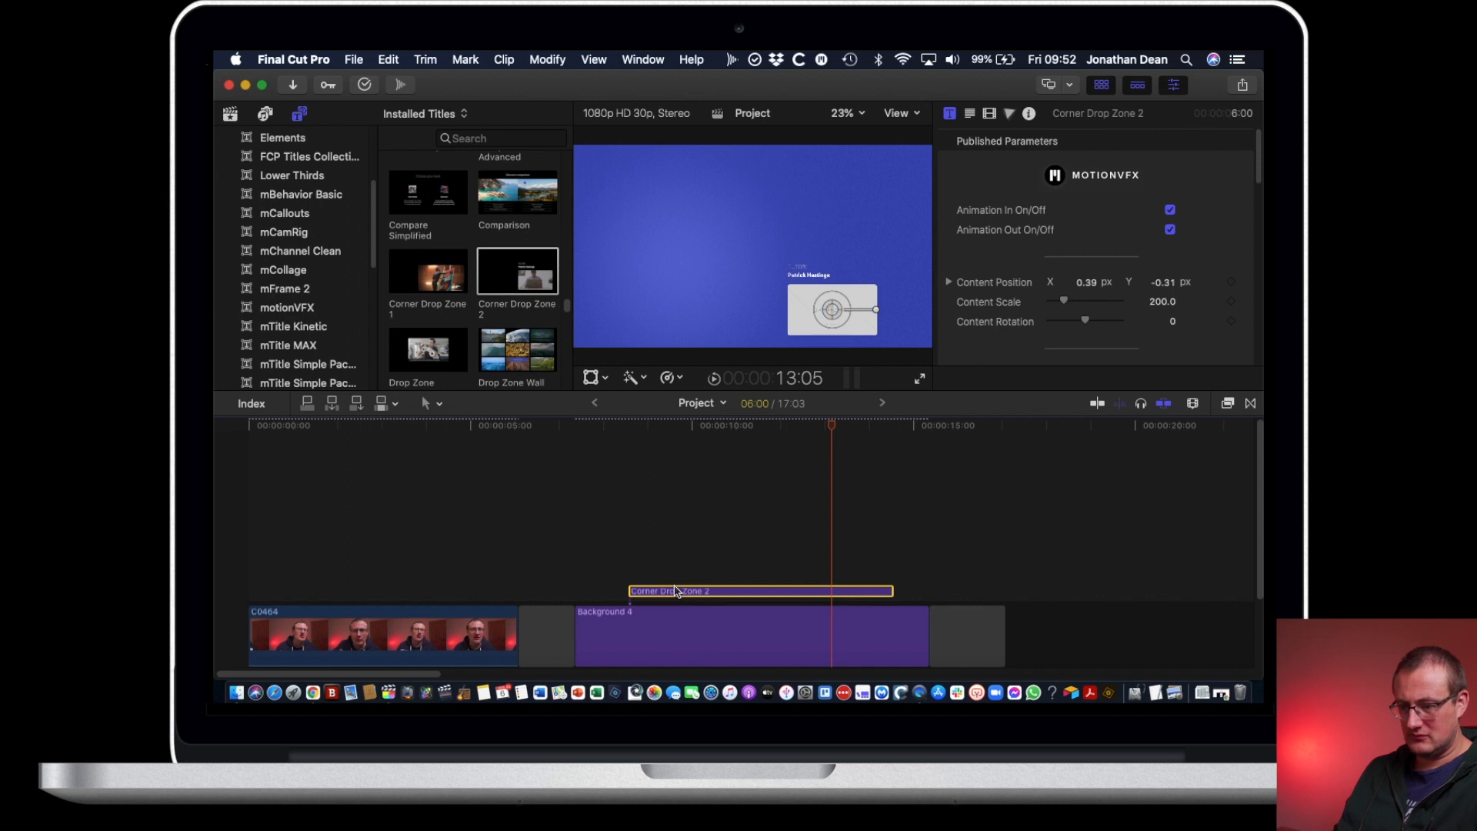
Step: Replace Corner Drop Zone 2 with the Drop Zone Wall title above Background 4 and preview it full screen from its start
key("Delete")
scroll(430, 318, "down", 2)
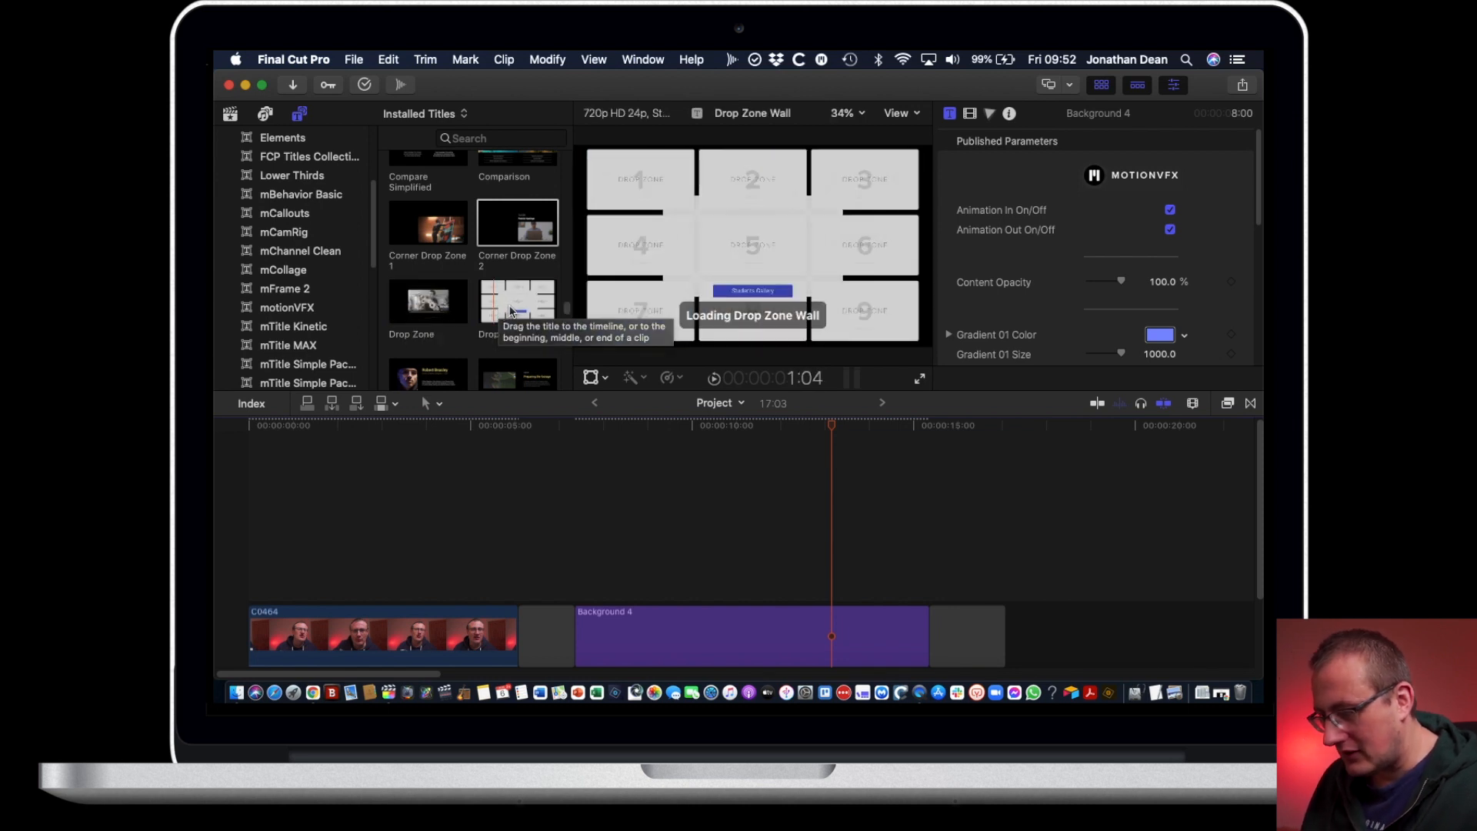
left_click_drag(496, 309, 650, 531)
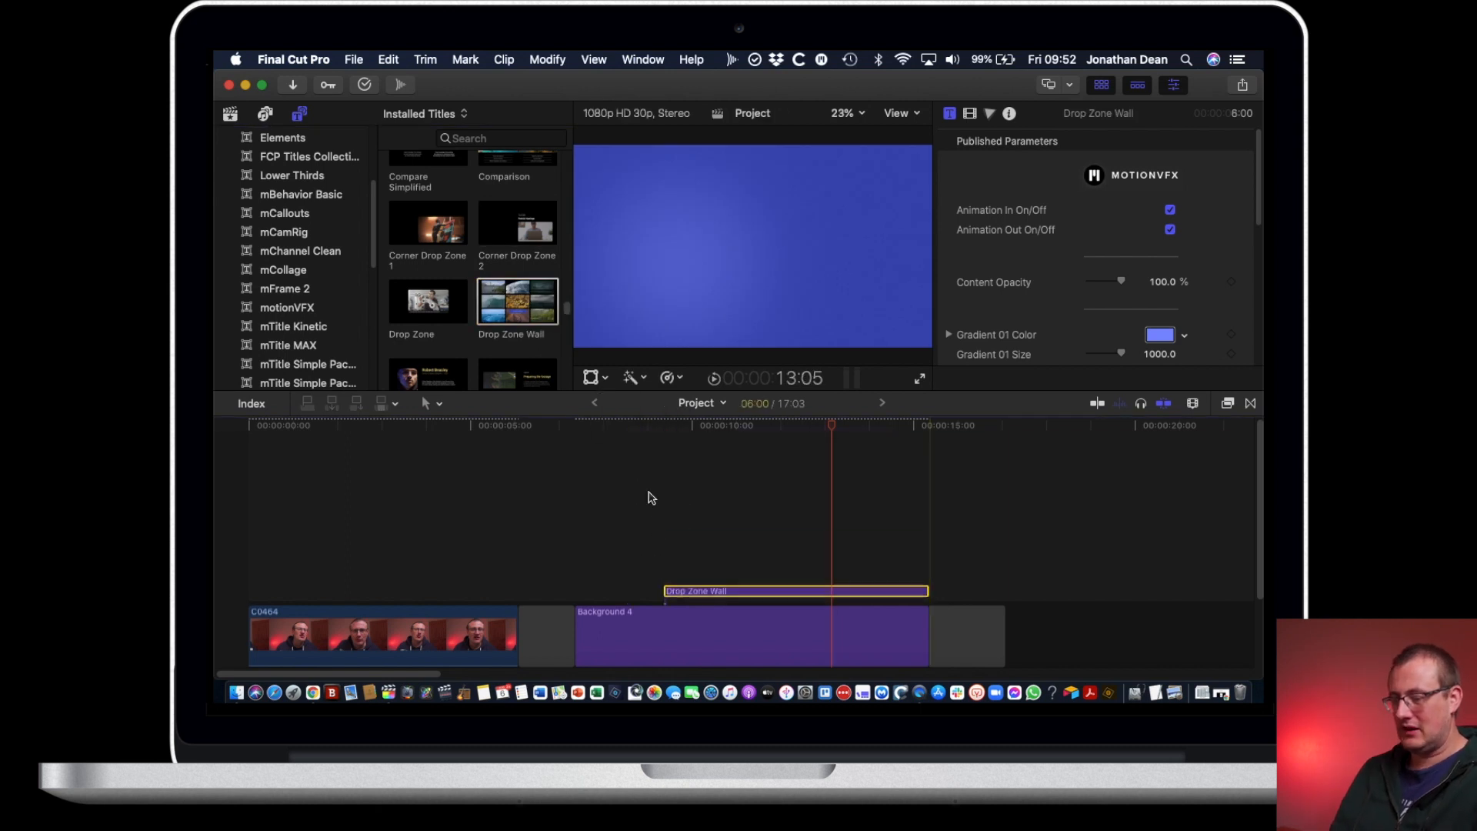
left_click(654, 427)
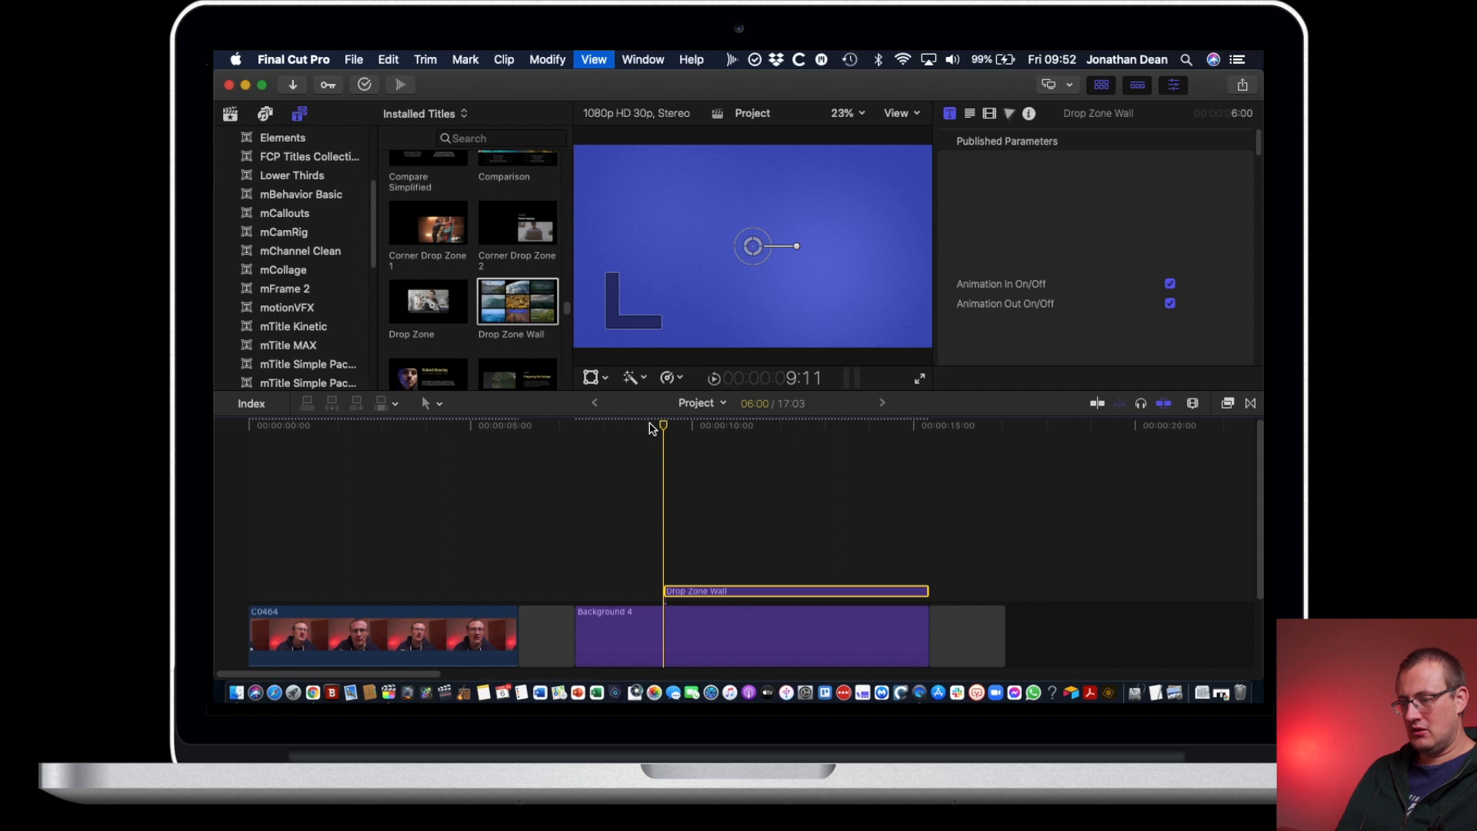
key("shift+super+f")
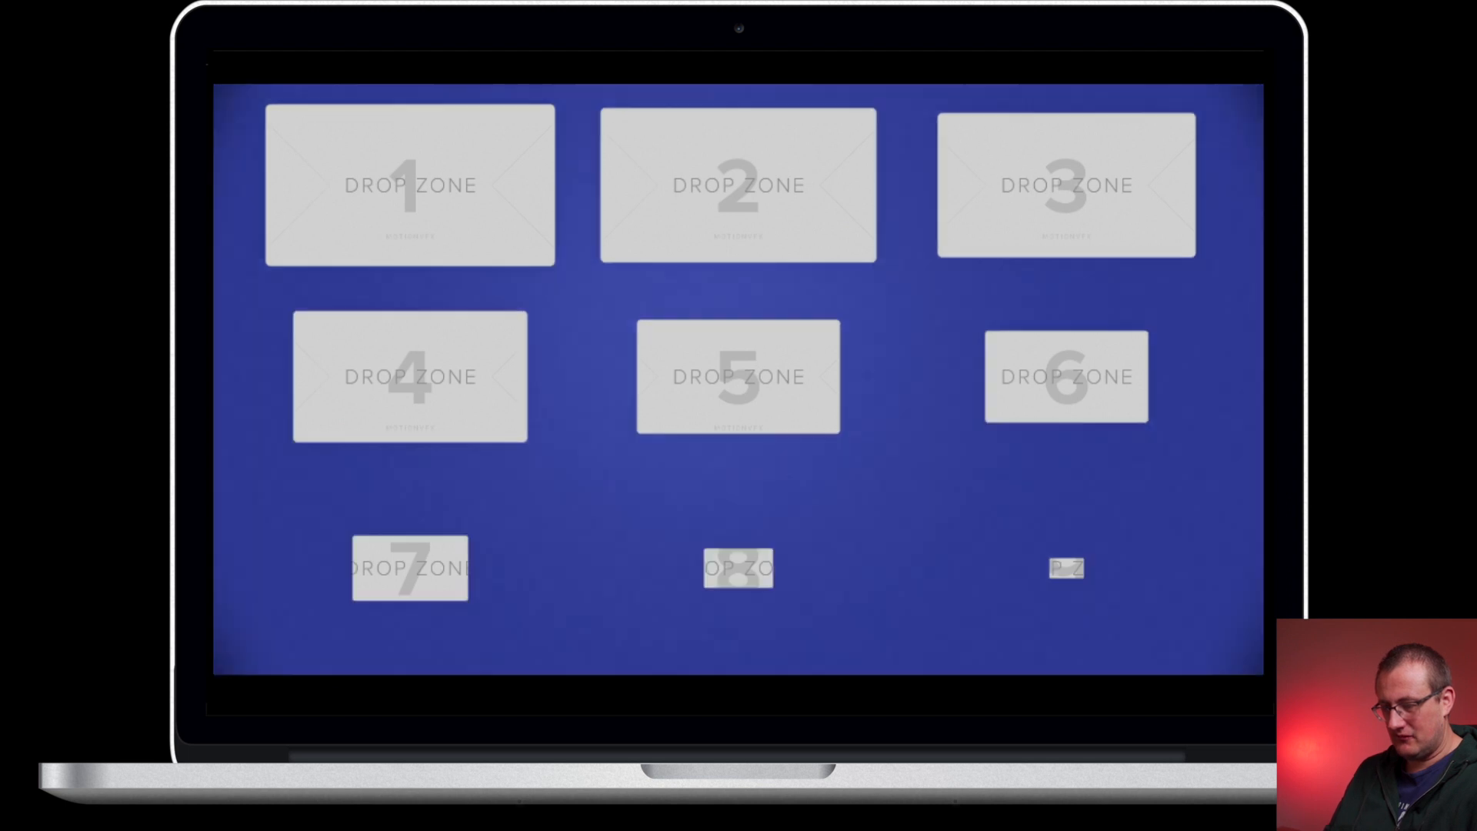
key("Escape")
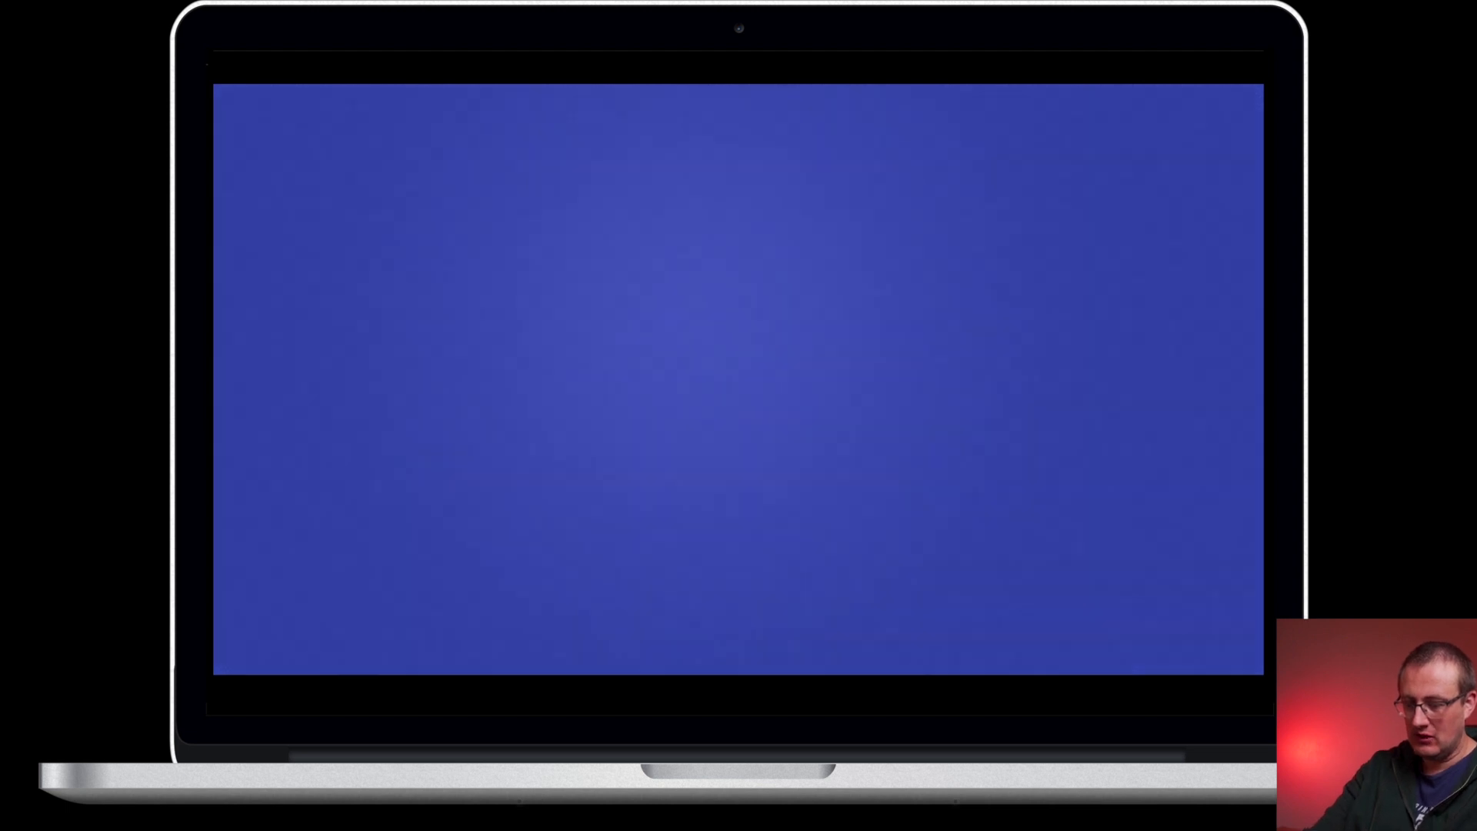
Step: Leave the full-screen preview, replace Left Dropzone 01 with the Left Dropzone 02 title above Background 4, and preview it full screen
key("Escape")
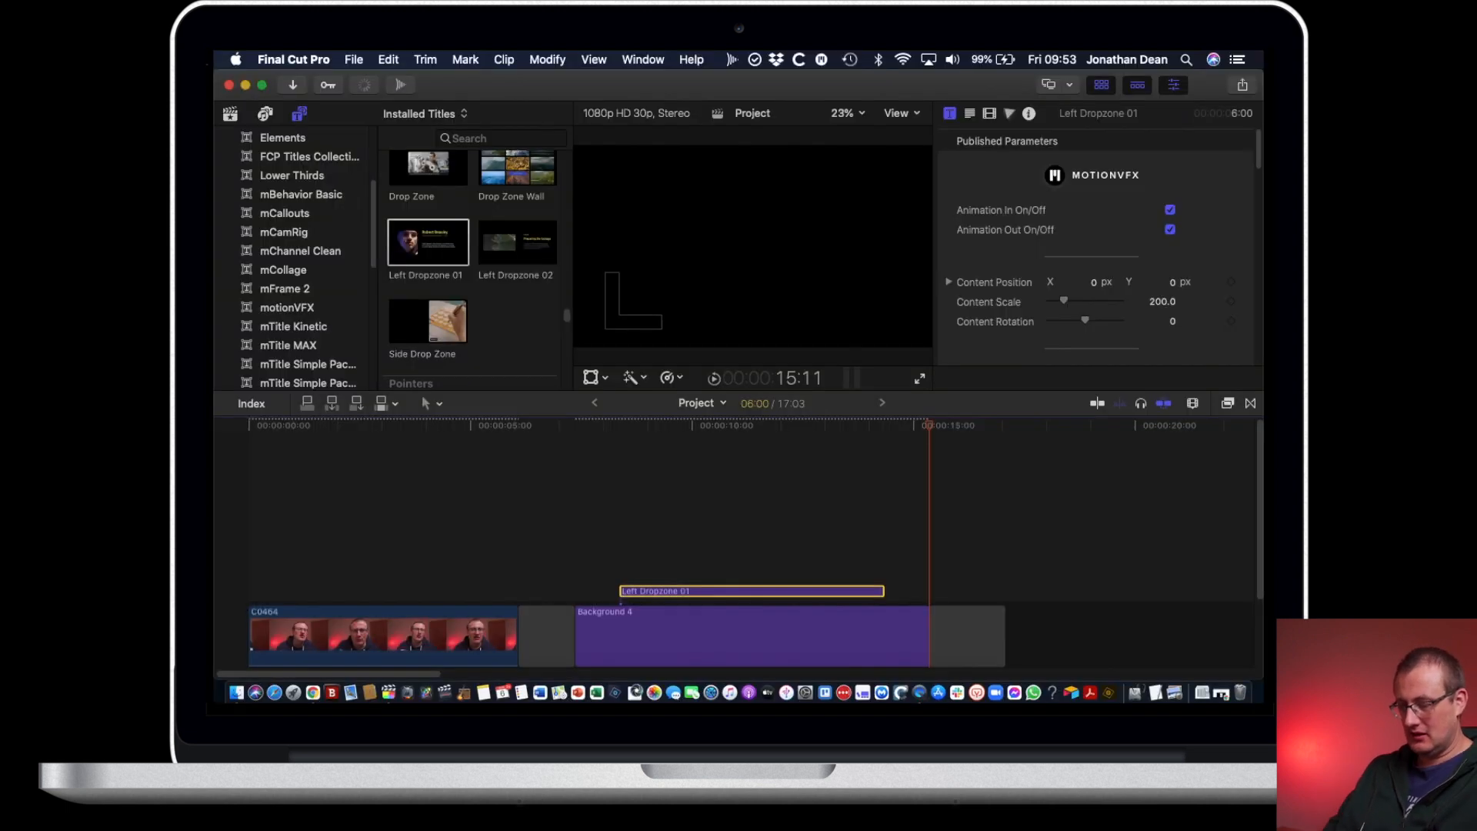
key("Delete")
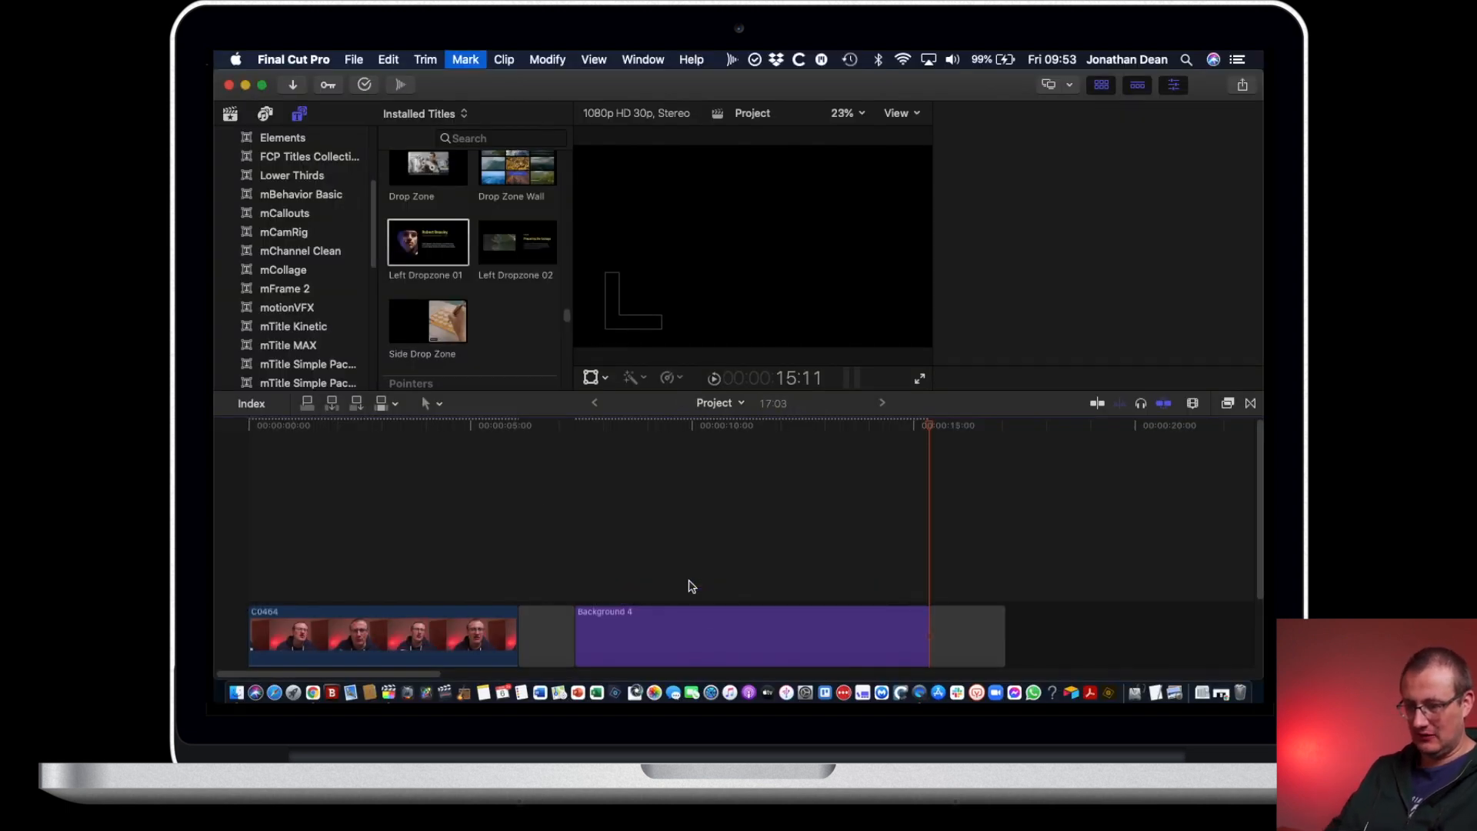
left_click_drag(512, 268, 647, 558)
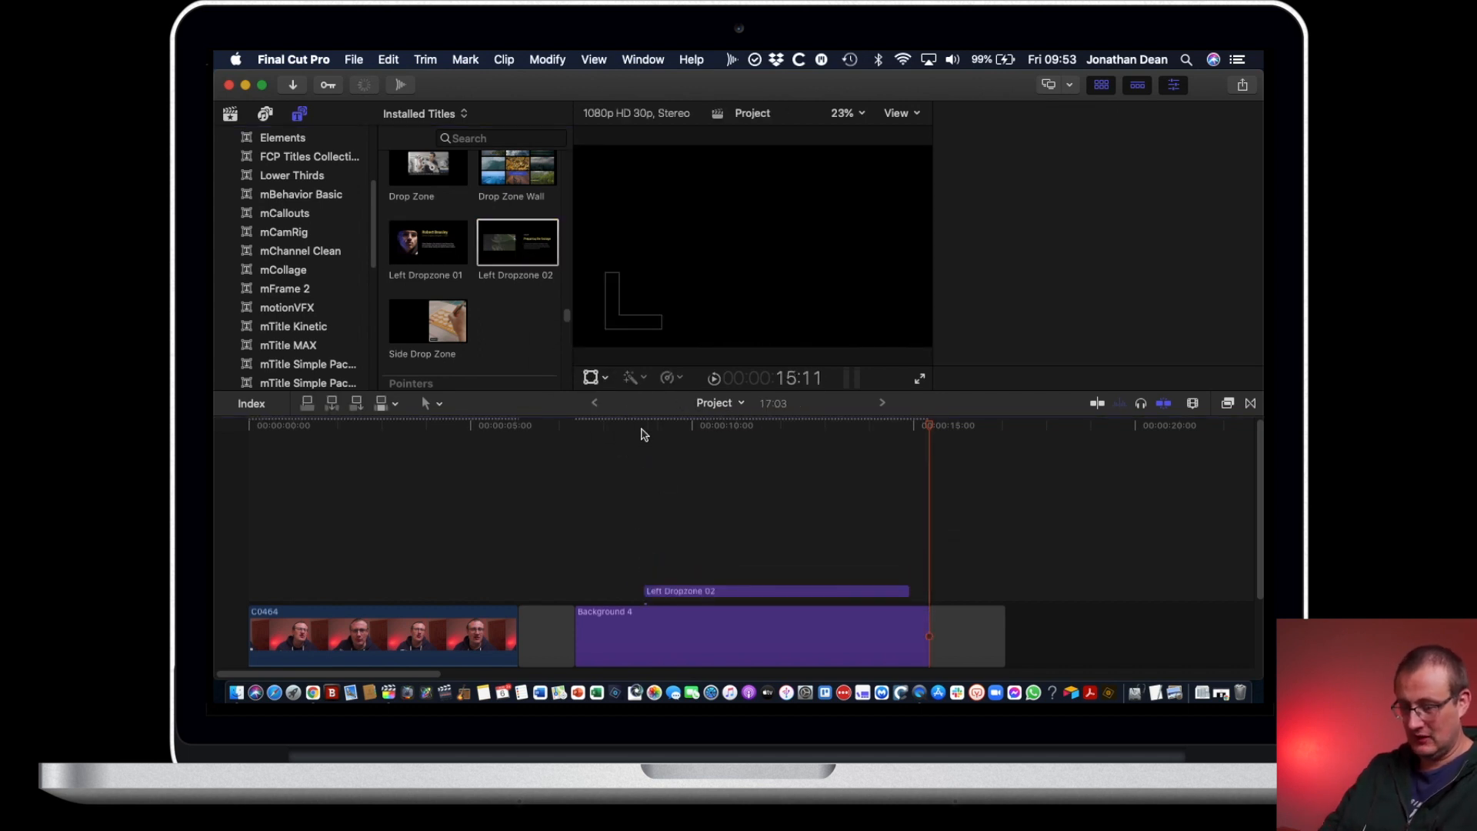
left_click(645, 433)
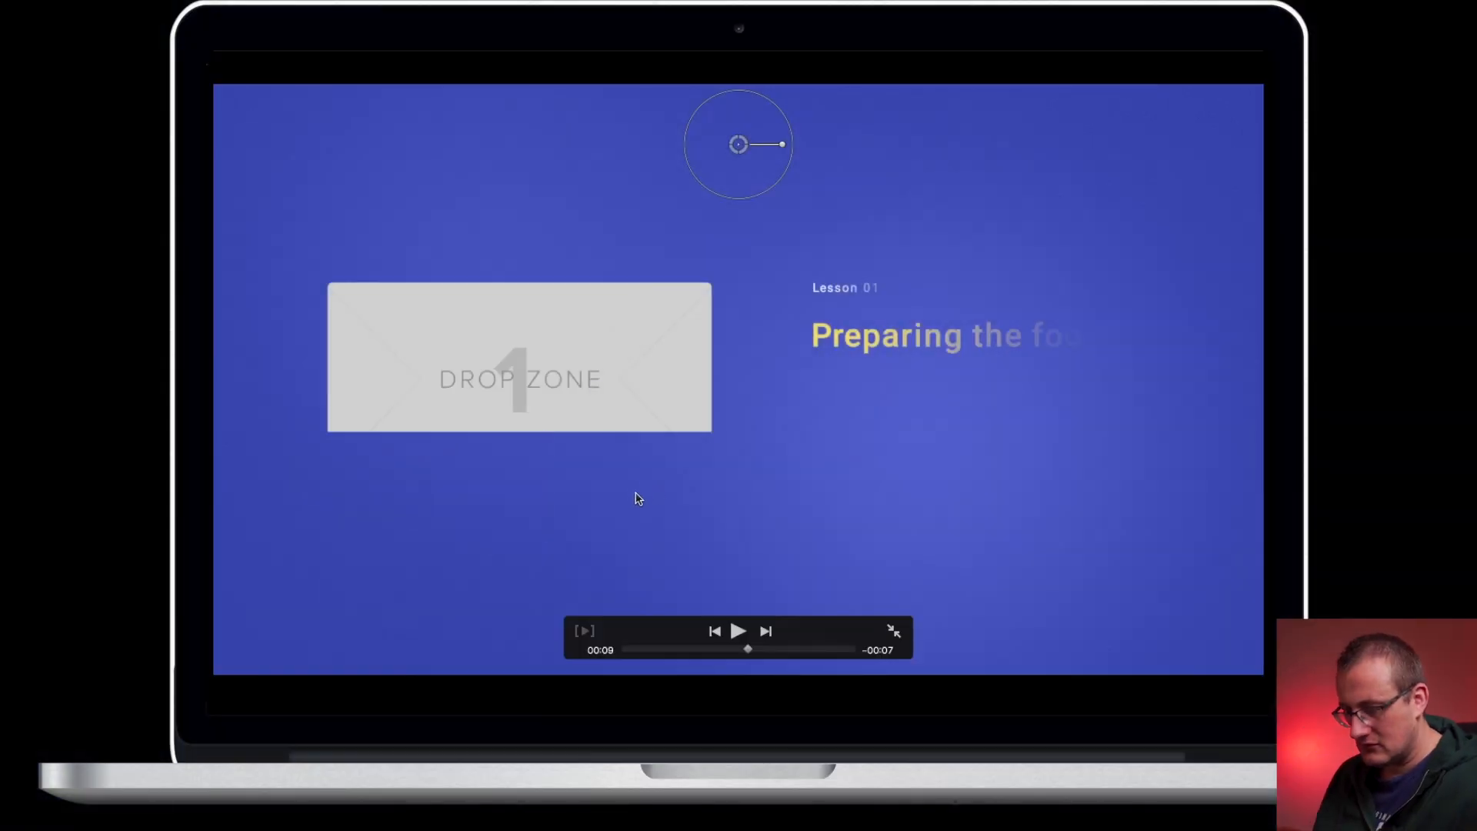
key("Escape")
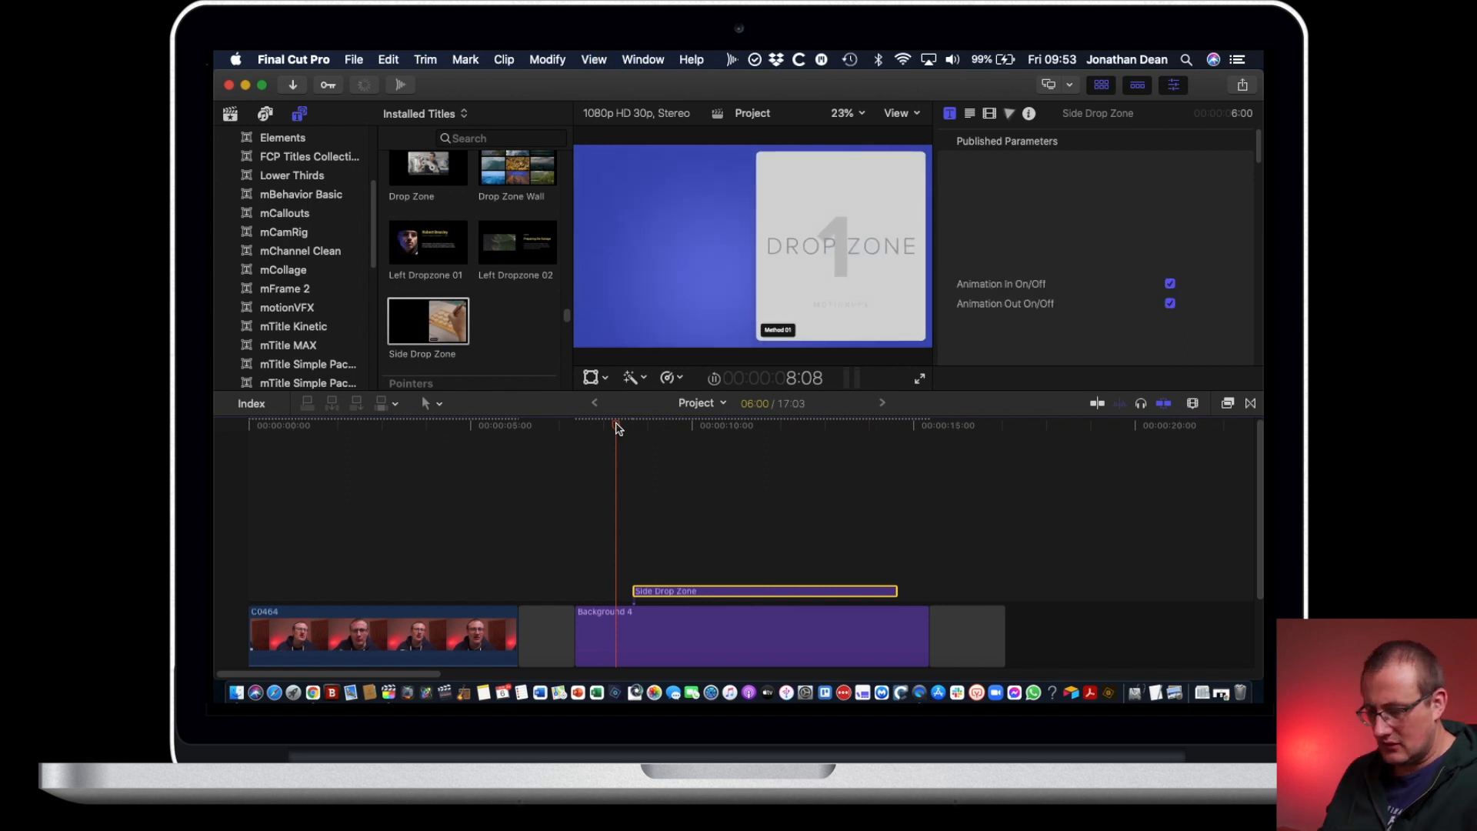
Step: Play the Side Drop Zone title from just before its start, and play the Arrows pointer title above the disabled Background 4
key("space")
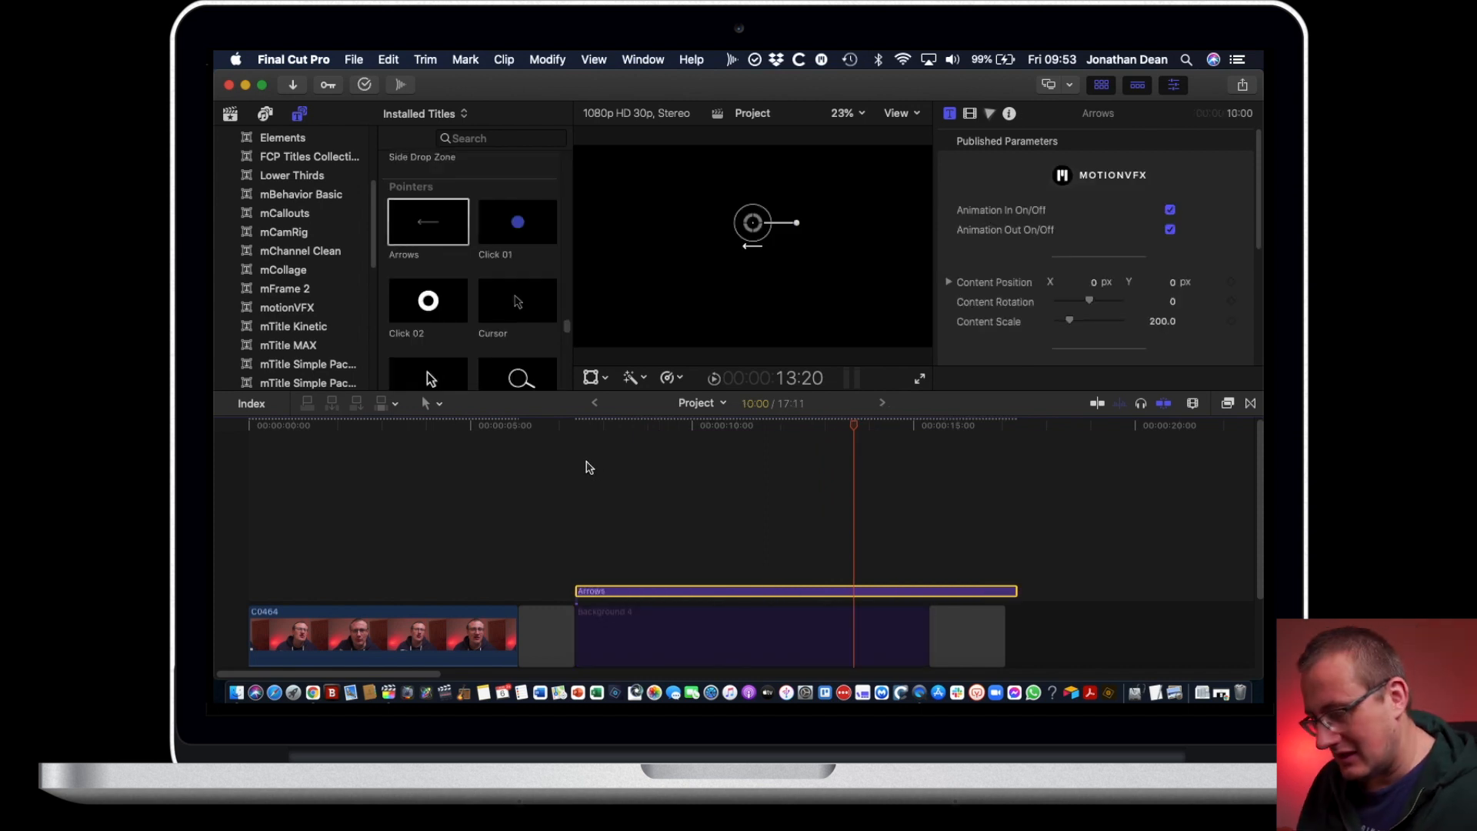
left_click(565, 428)
key("space")
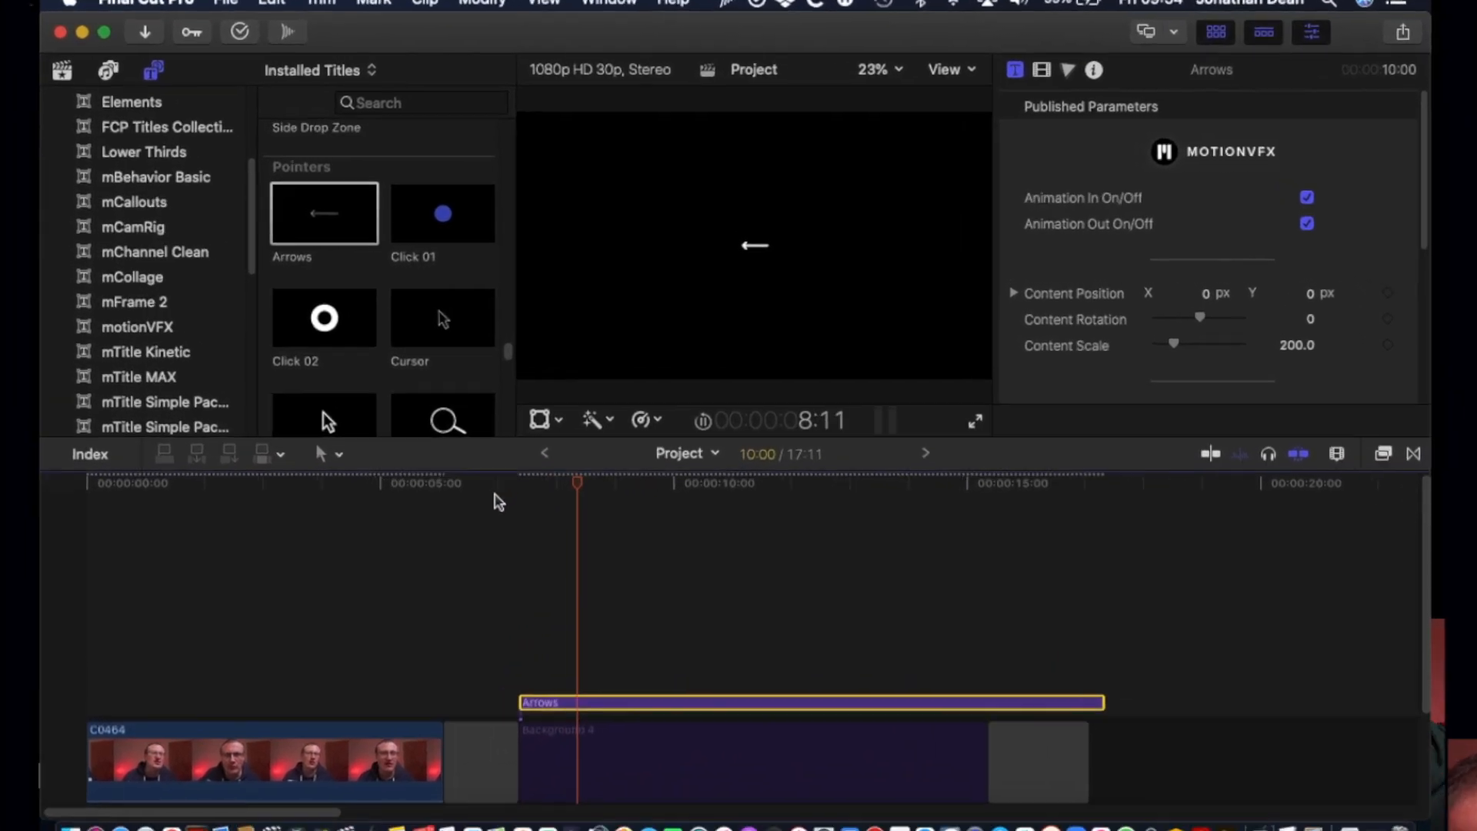
key("space")
Step: Enlarge the Arrows title to a content scale of 820.6 with its viewer handle and replay it from its start
left_click_drag(771, 228, 851, 290)
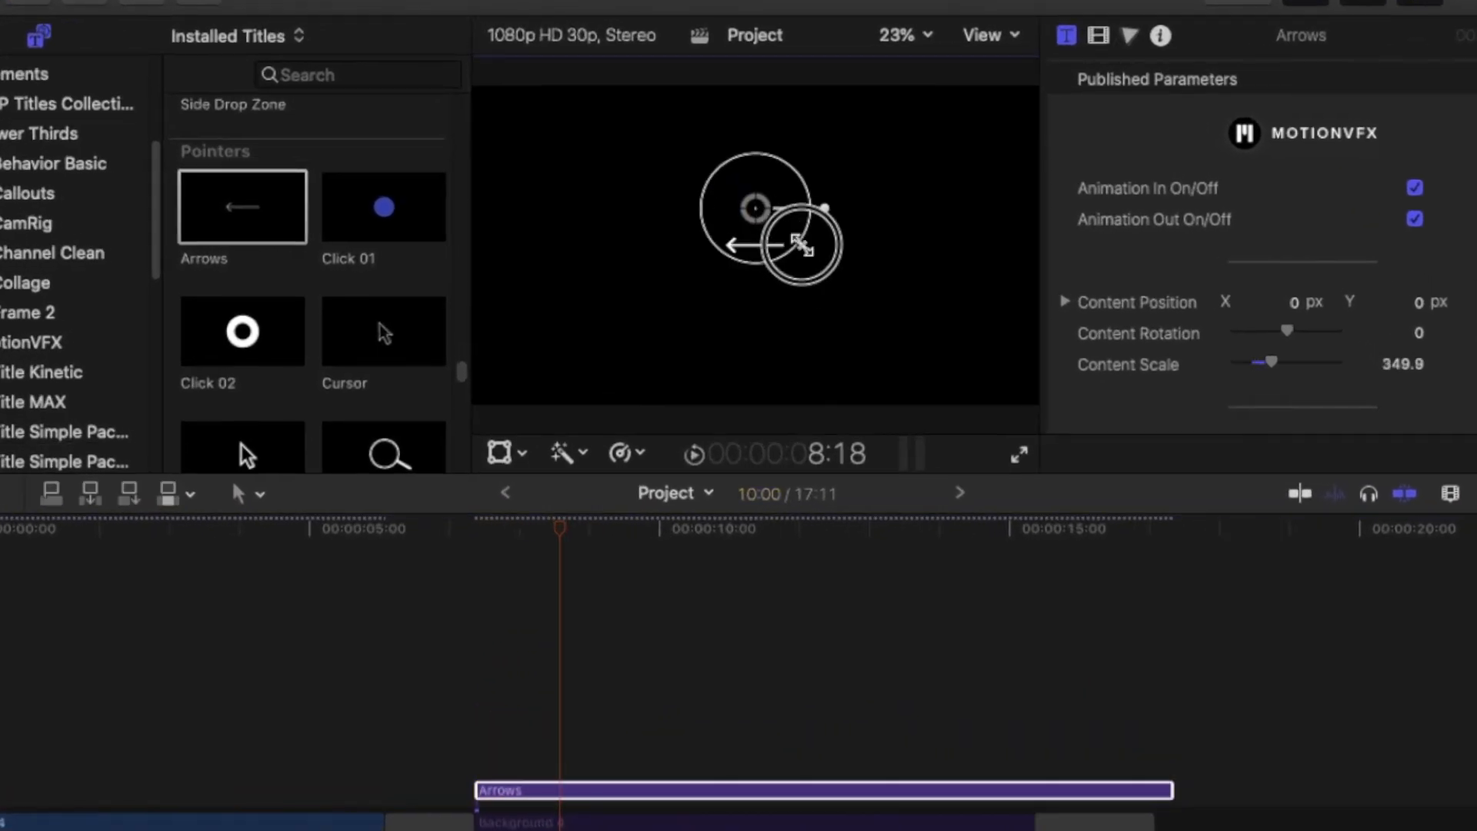
left_click(477, 531)
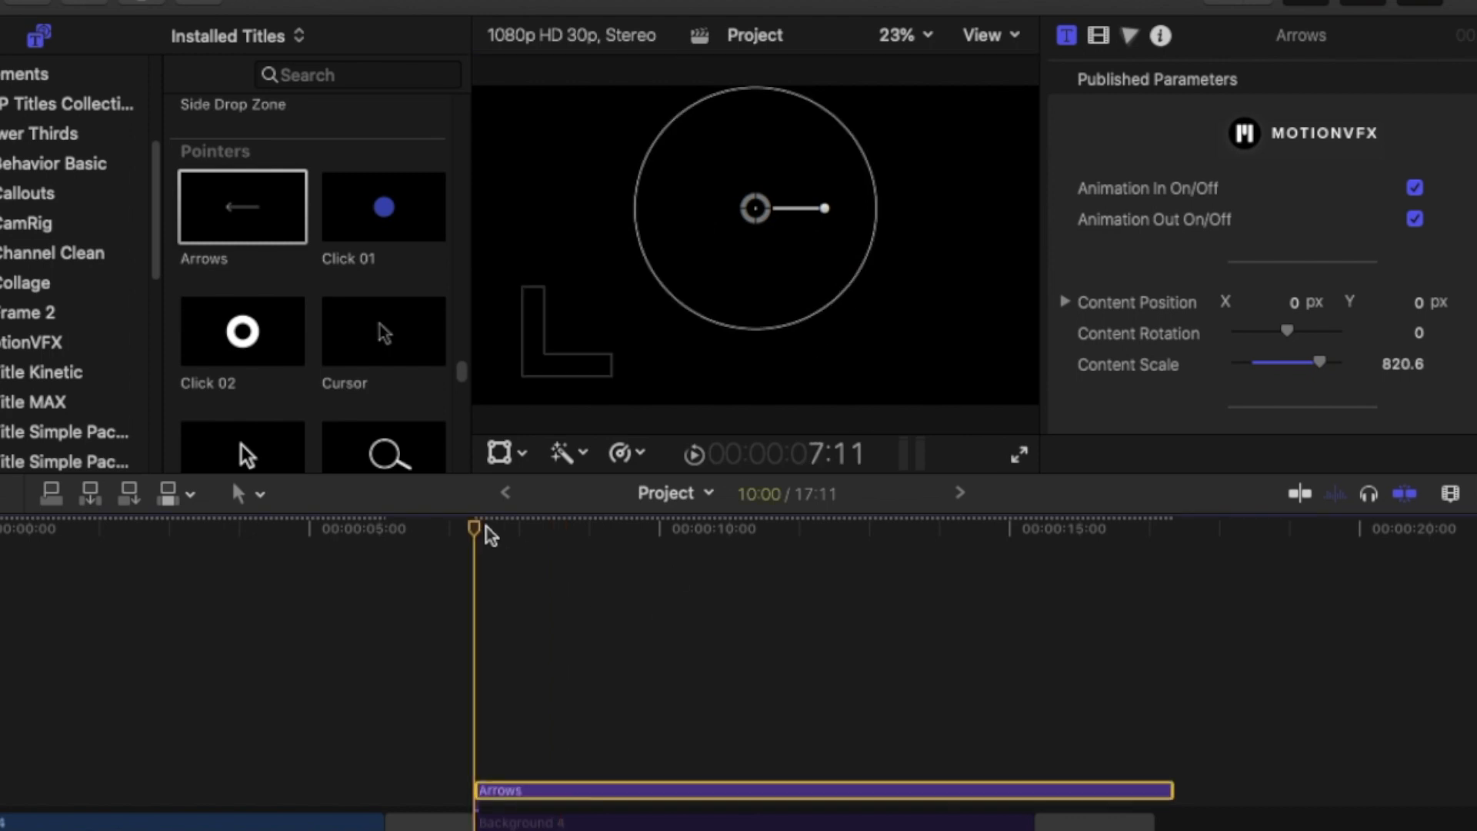
key("space")
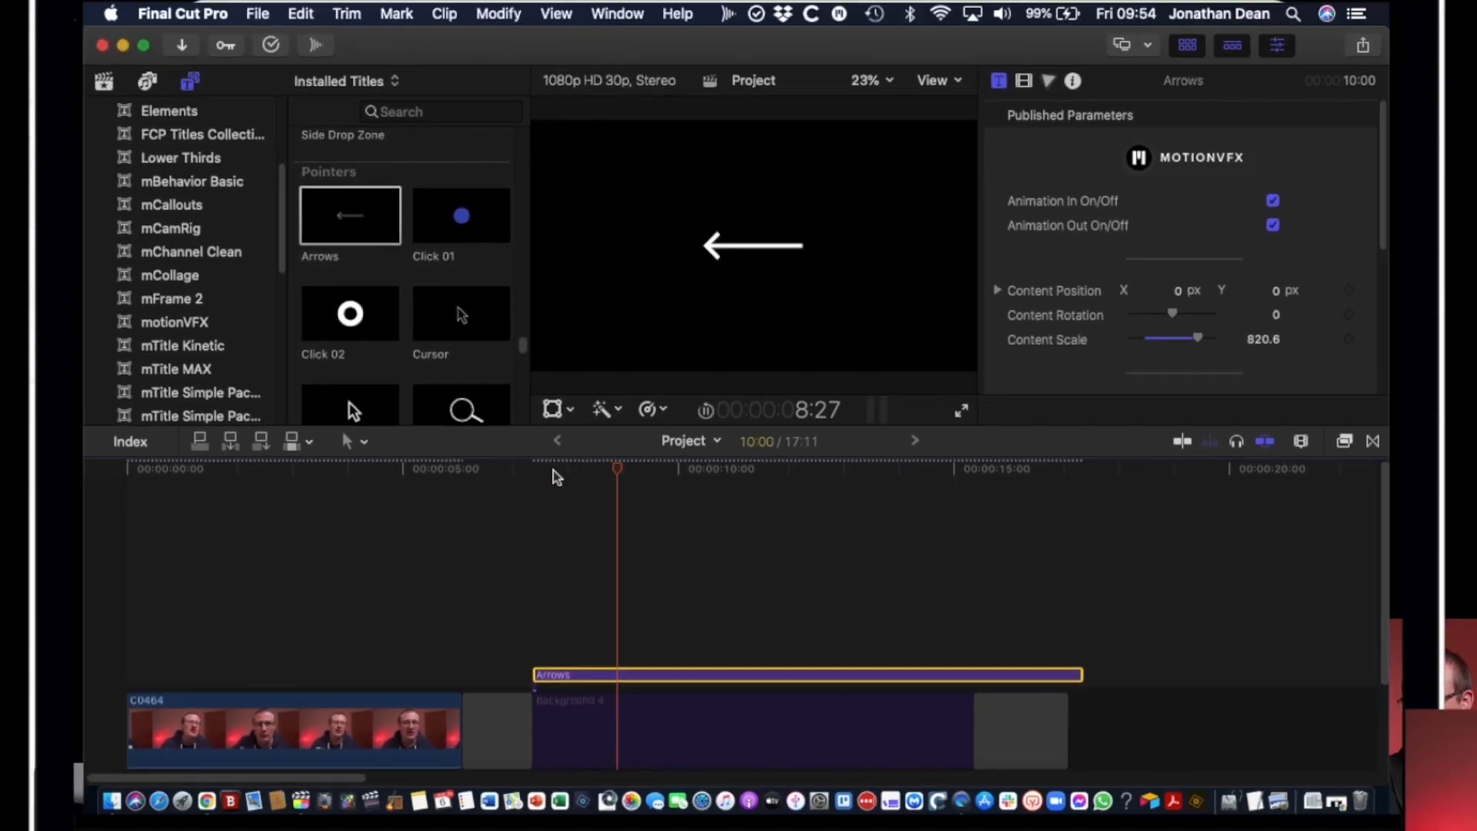
key("space")
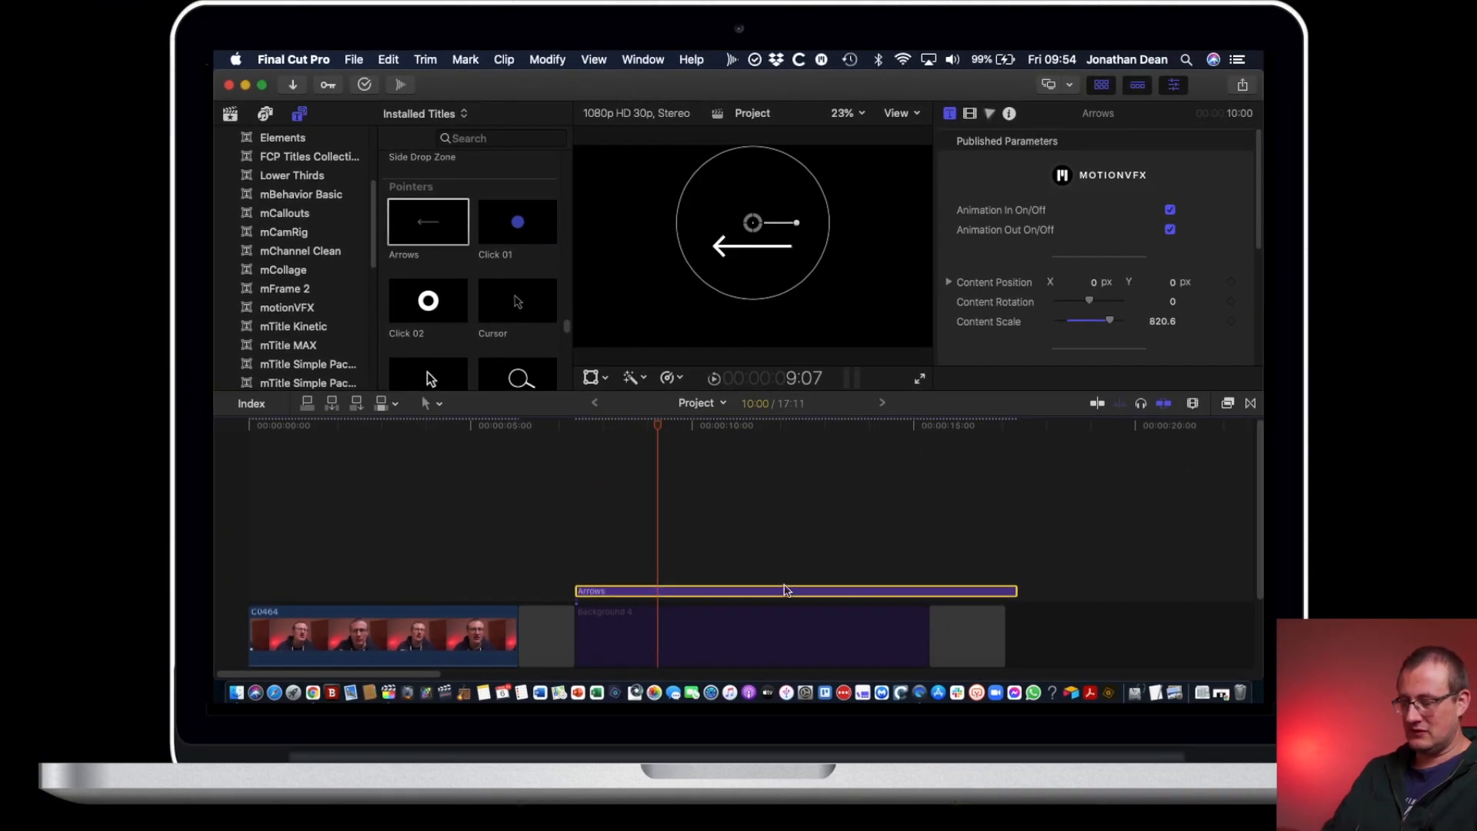
Step: Replace Arrows with the Click 01 pointer title above the disabled Background 4 and play it from just before its start
key("Delete")
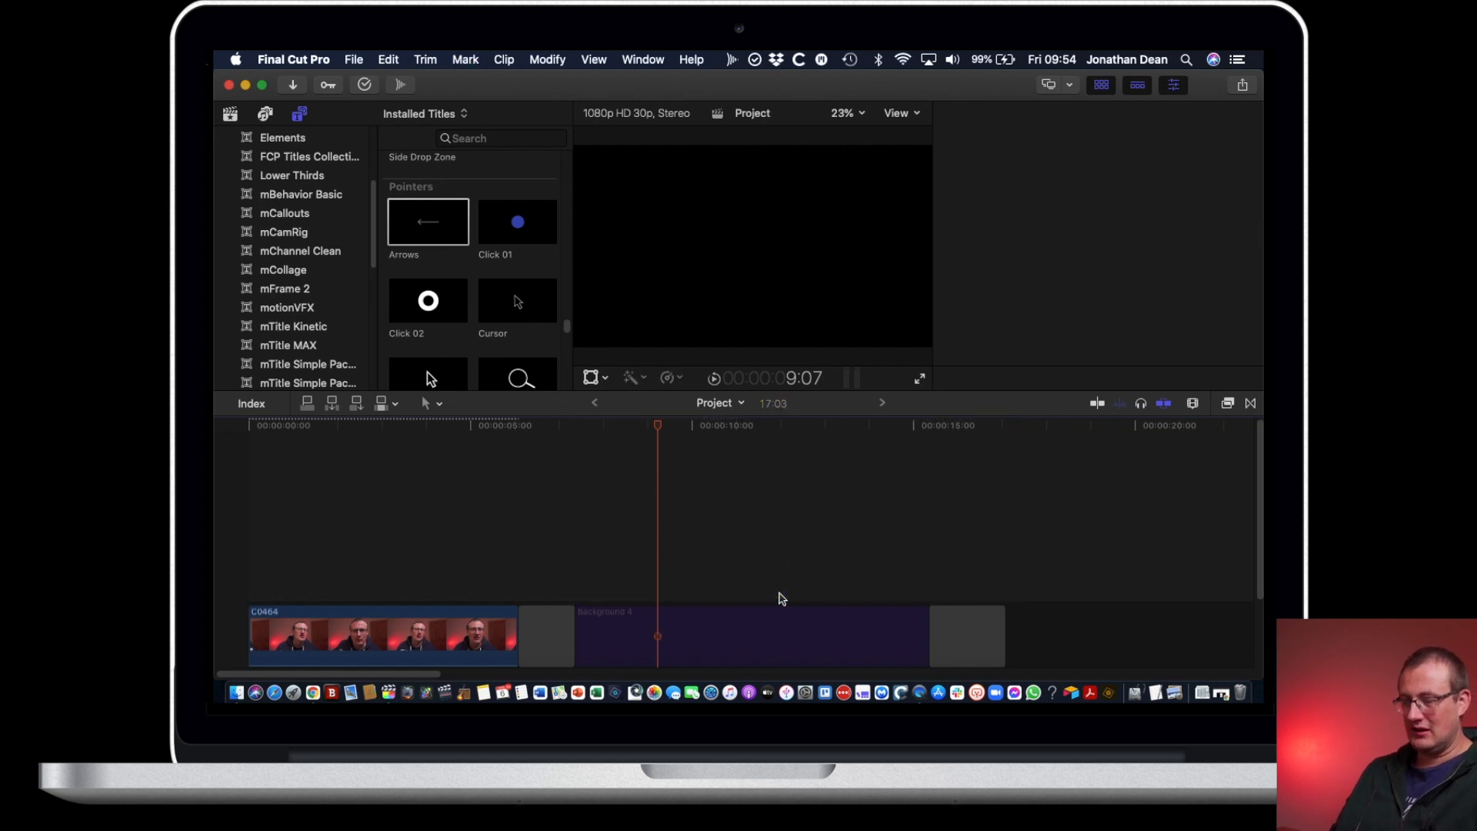
left_click_drag(509, 231, 660, 586)
left_click(651, 428)
key("space")
Step: Enlarge the Click 01 title to a content scale of 920.6 with its viewer handle and play it
left_click(674, 429)
left_click_drag(768, 236, 820, 281)
key("space")
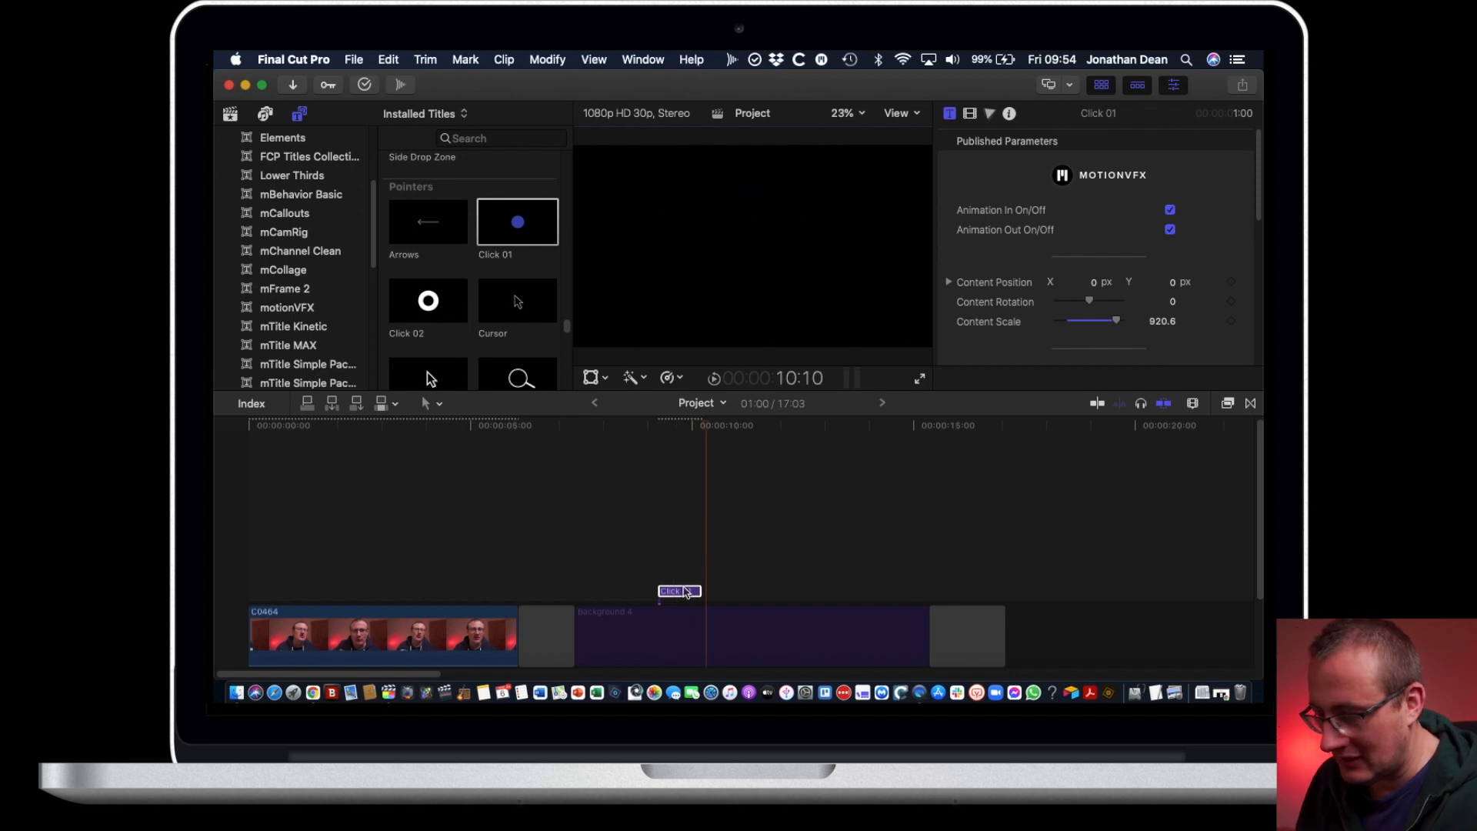
Step: Replace Click 01 with the Click 02 pointer title above the disabled Background 4 and play it from its start
key("Delete")
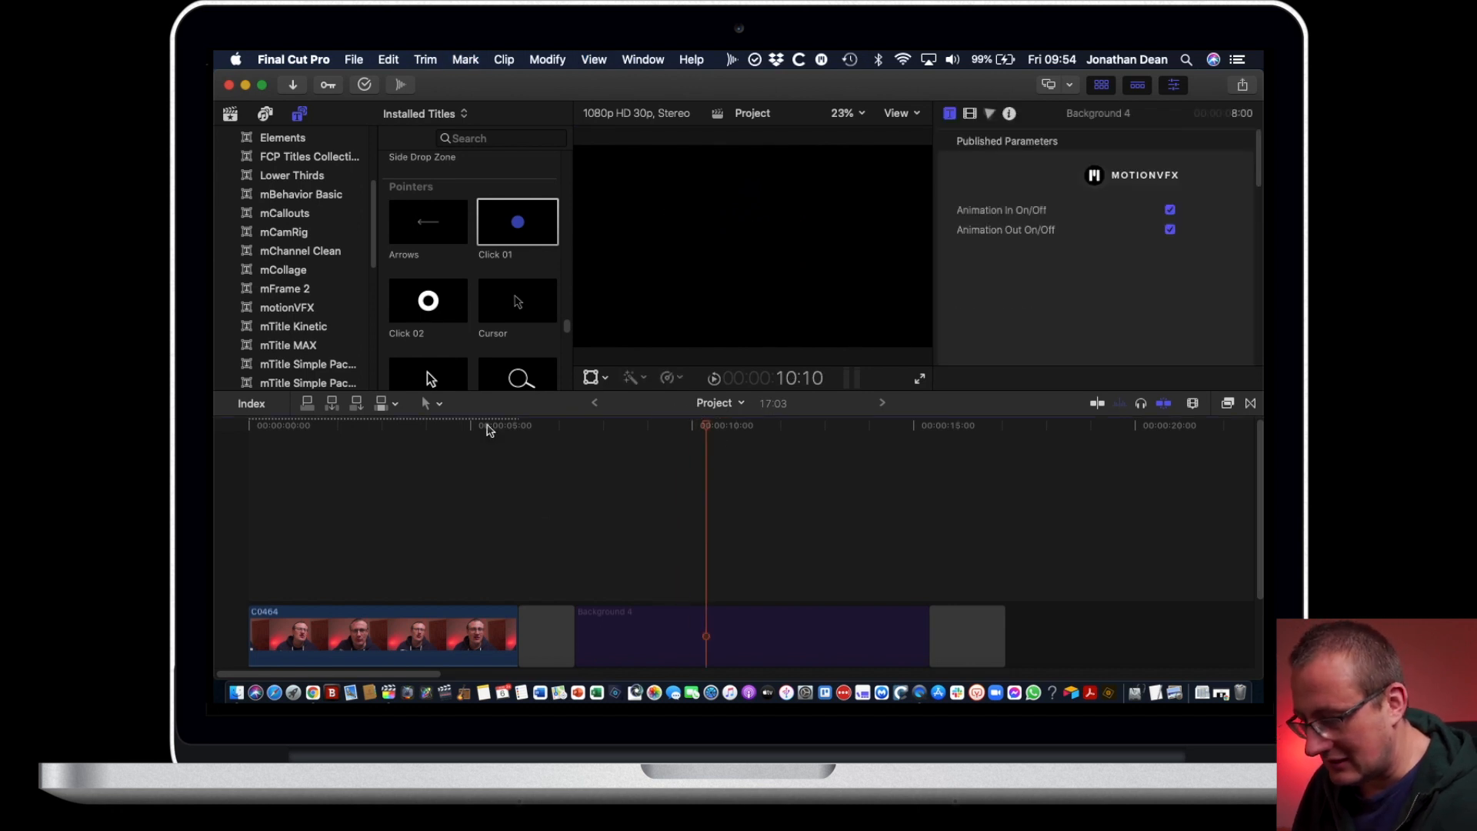
left_click_drag(428, 300, 696, 554)
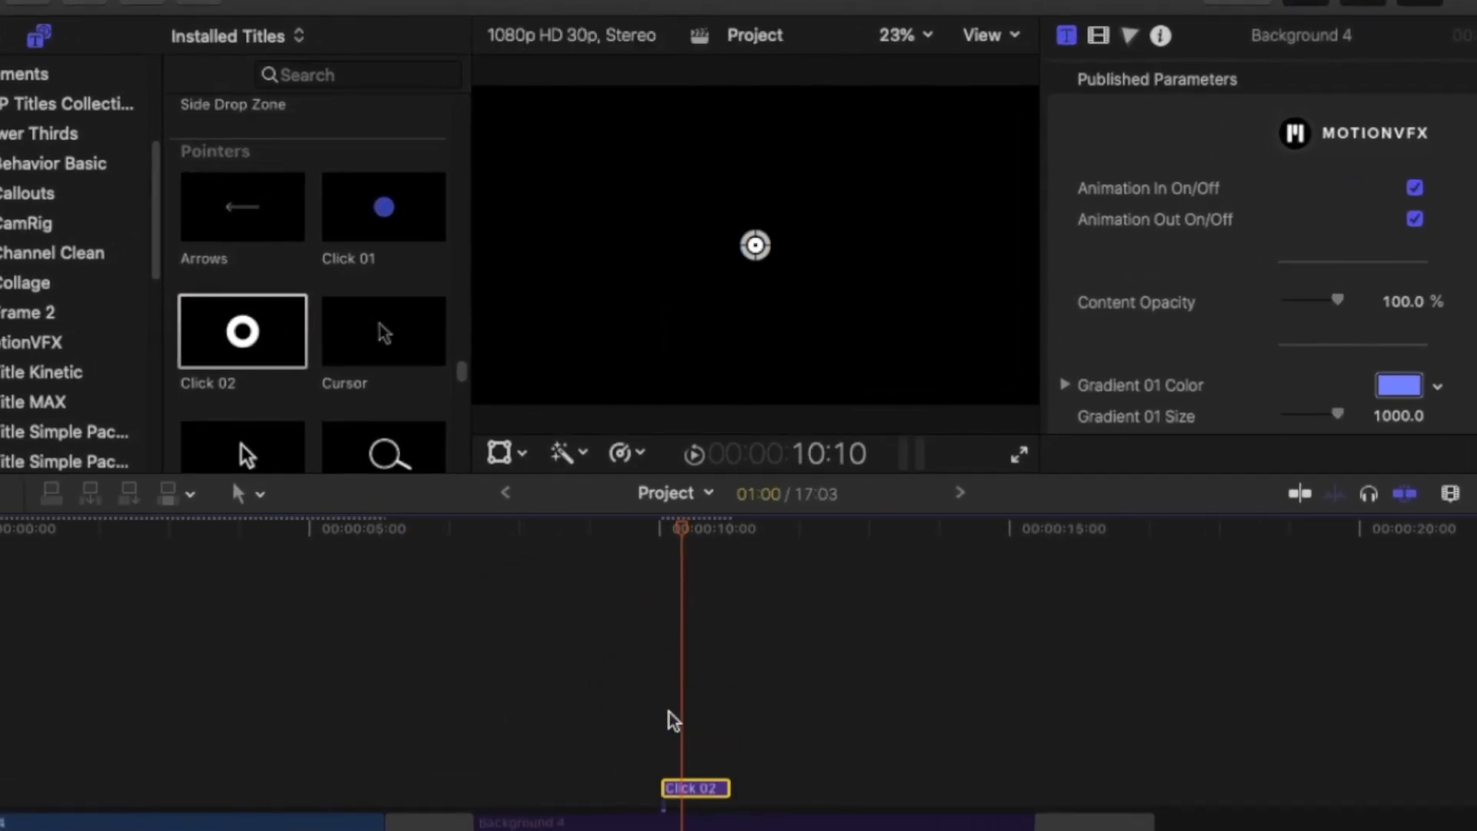
left_click(660, 527)
key("space")
key("space")
Step: Add the Cursor pointer title above the Click 02 title and play it from near its start
left_click_drag(387, 355, 656, 713)
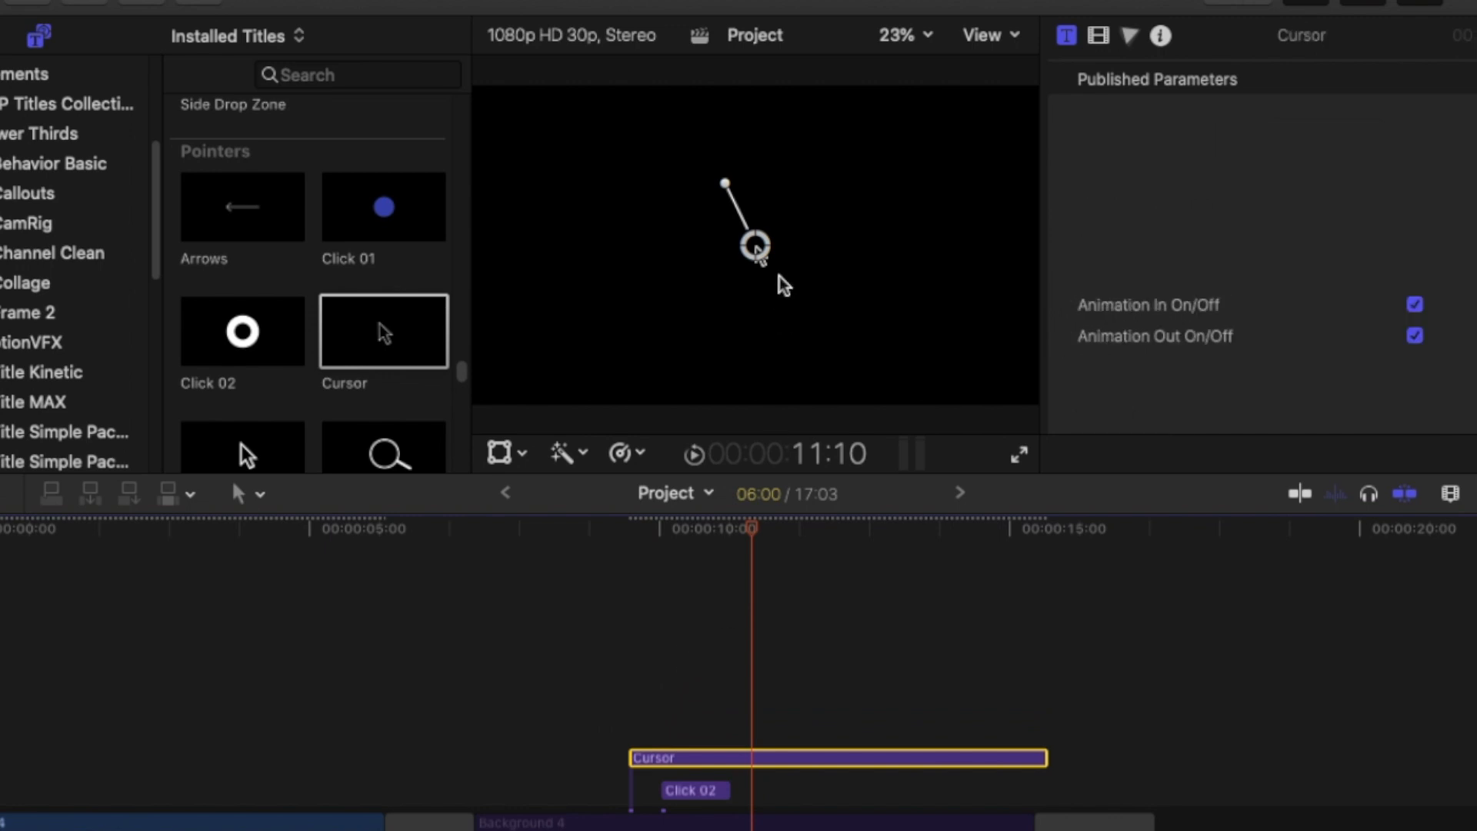
left_click(654, 529)
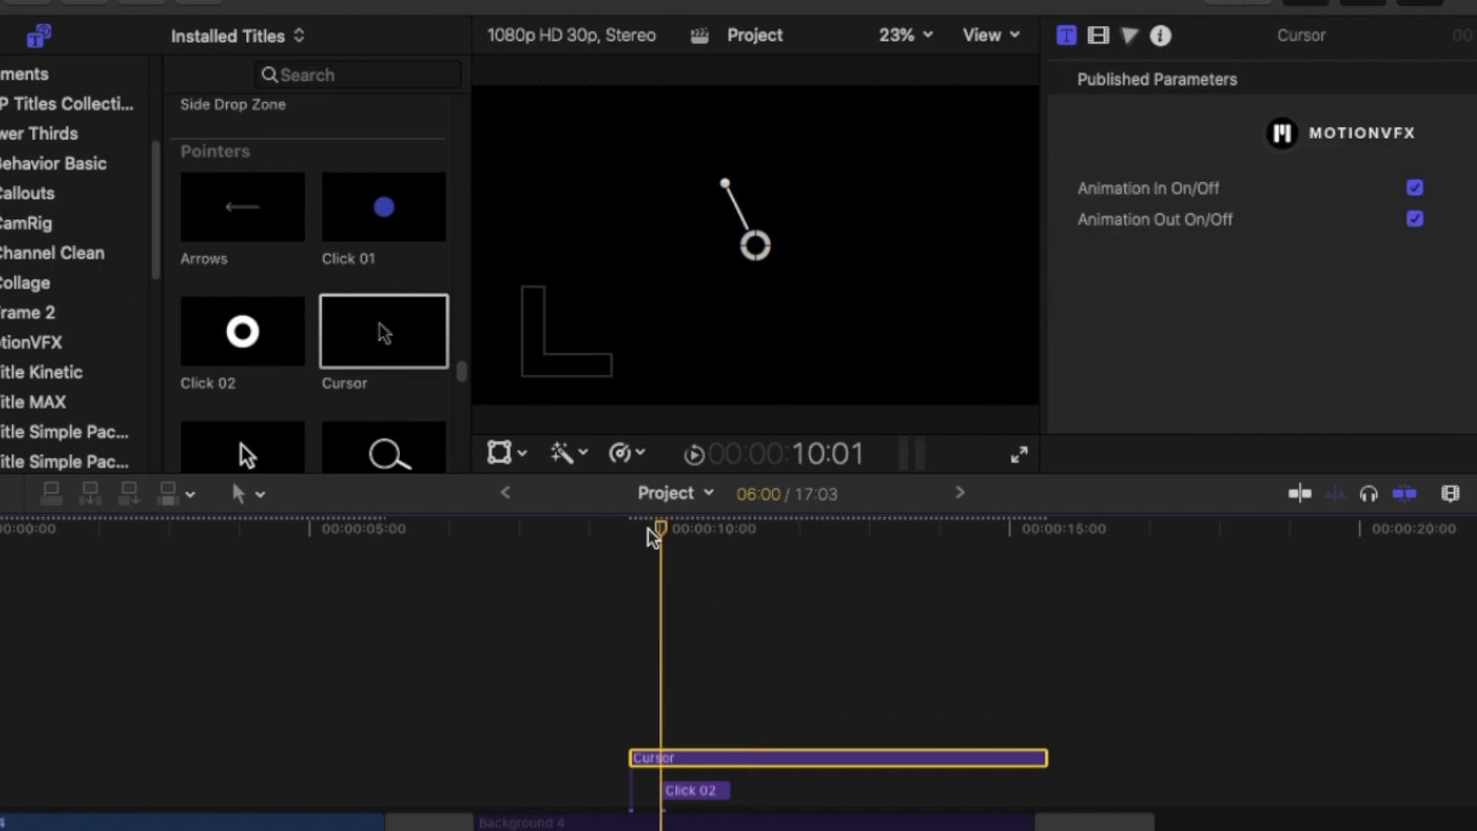
key("space")
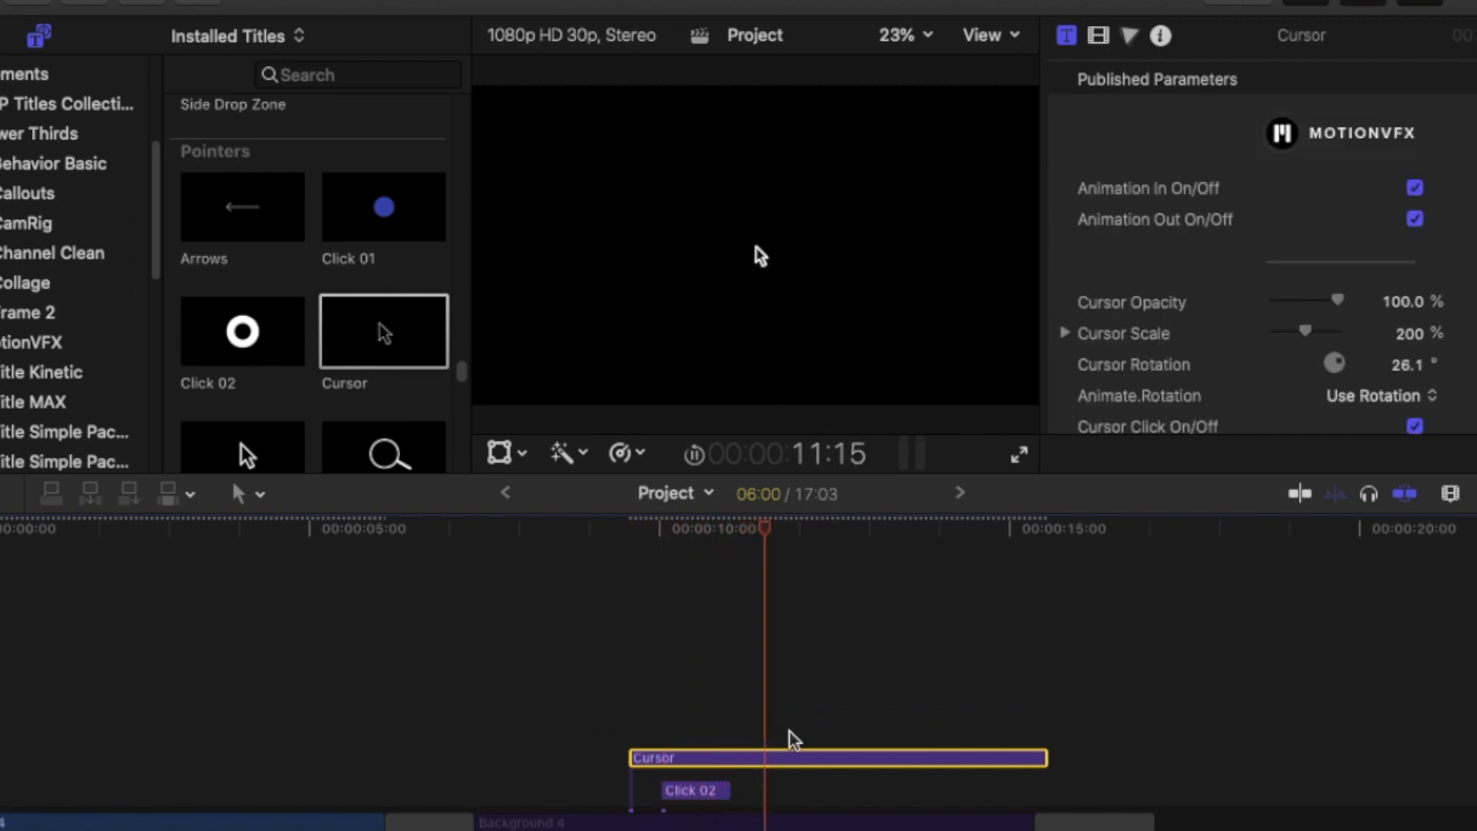
key("space")
Step: Replace Cursor and Click 02 with the Cursor Animation title at the start of the disabled Background 4 and play it
left_click(697, 789)
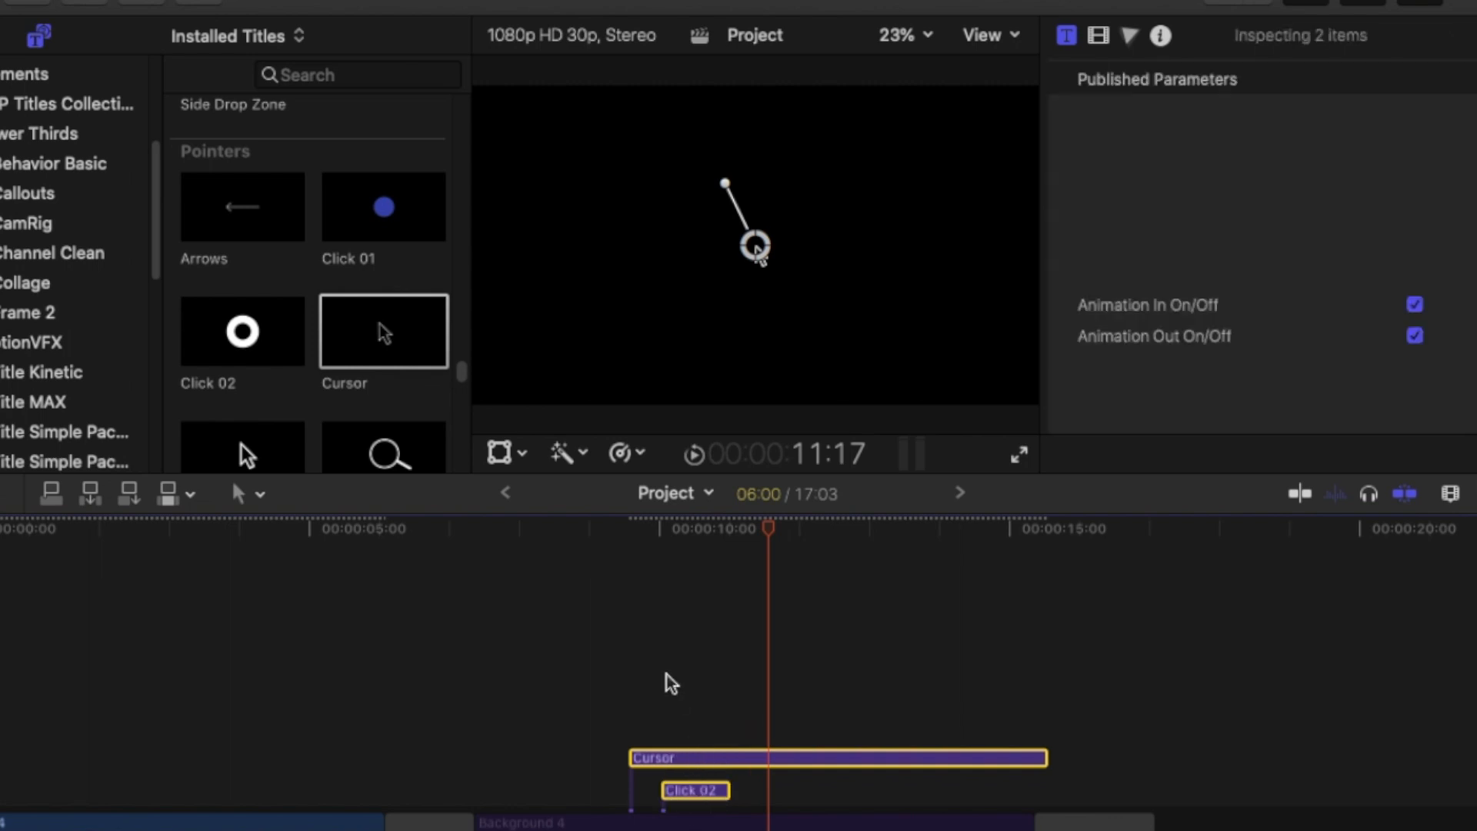
key("Delete")
scroll(262, 450, "down", 1)
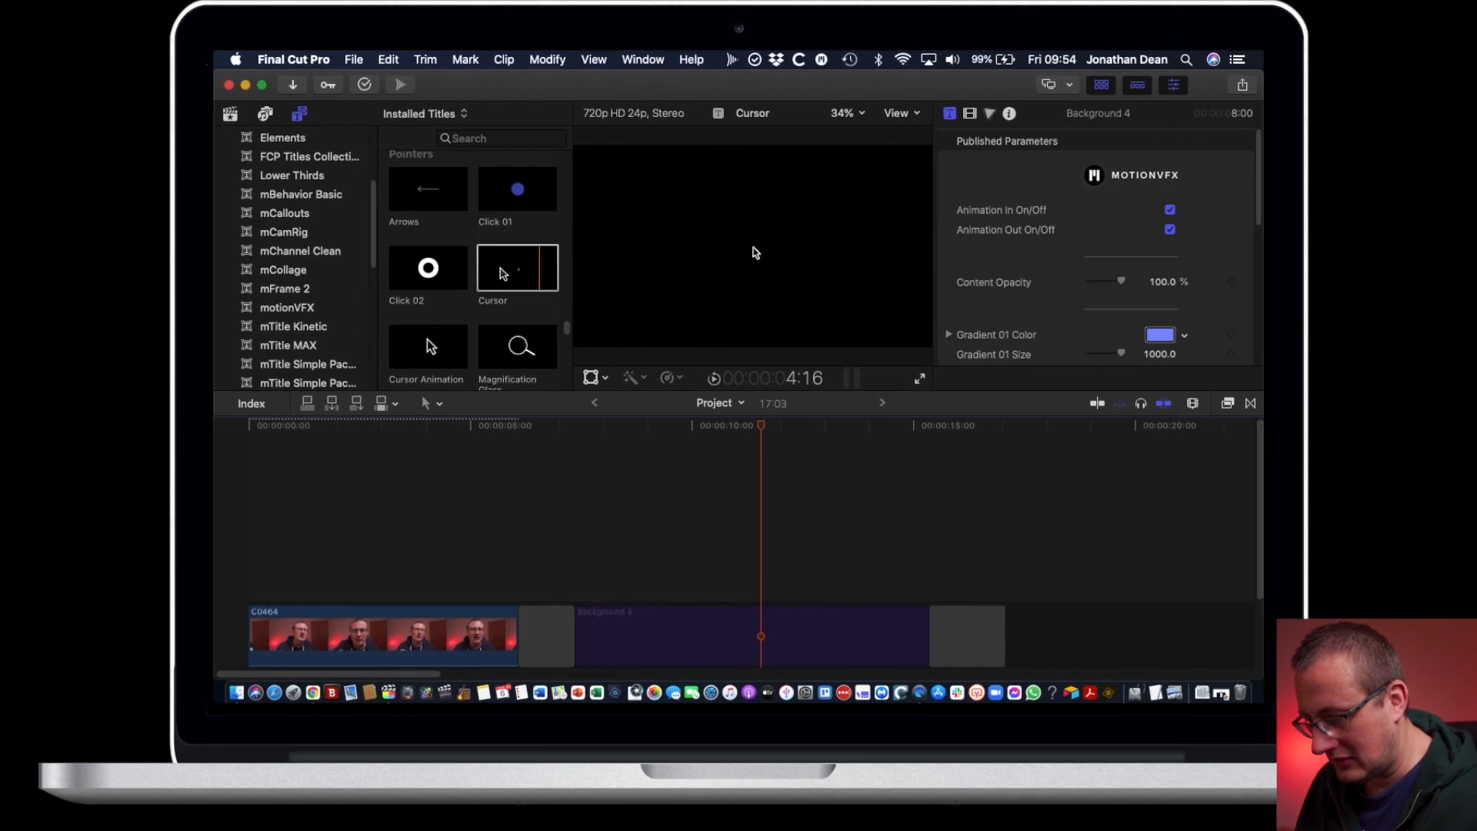
left_click_drag(433, 350, 587, 595)
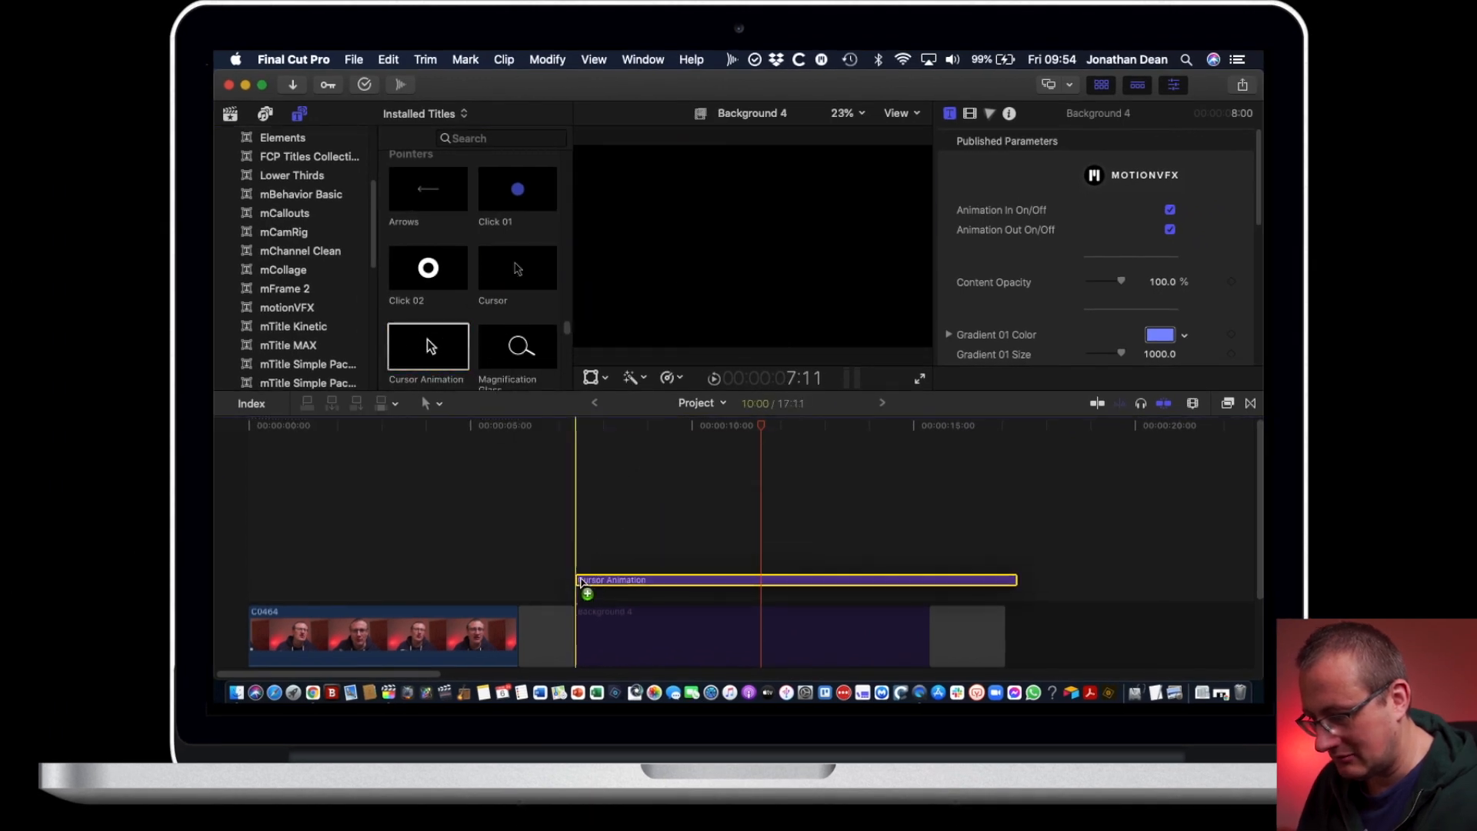
left_click(602, 425)
key("space")
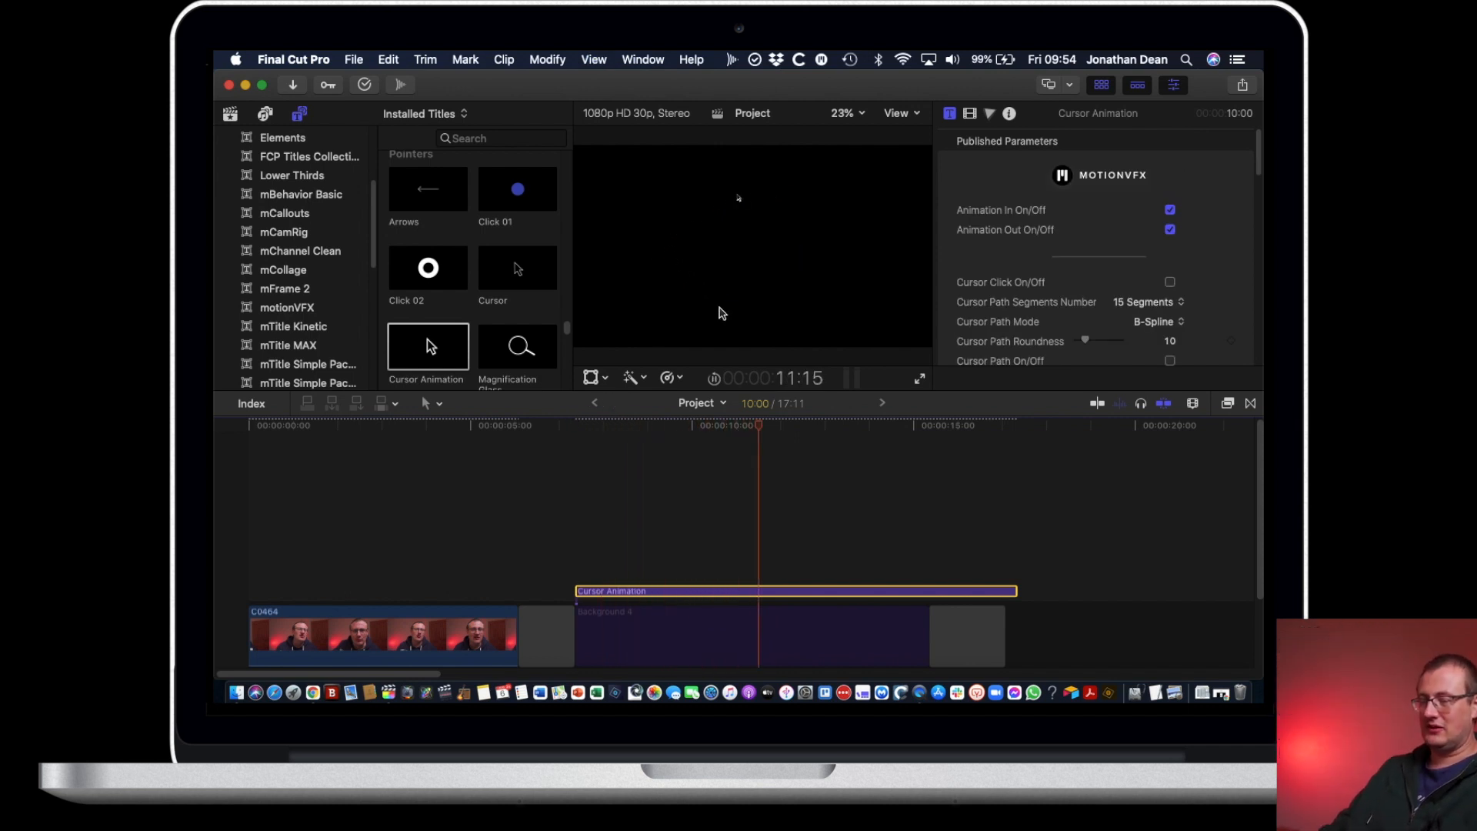
Step: Replace Cursor Animation with the Magnification Glass title above the C0464 clip and play it
left_click_drag(518, 269, 323, 485)
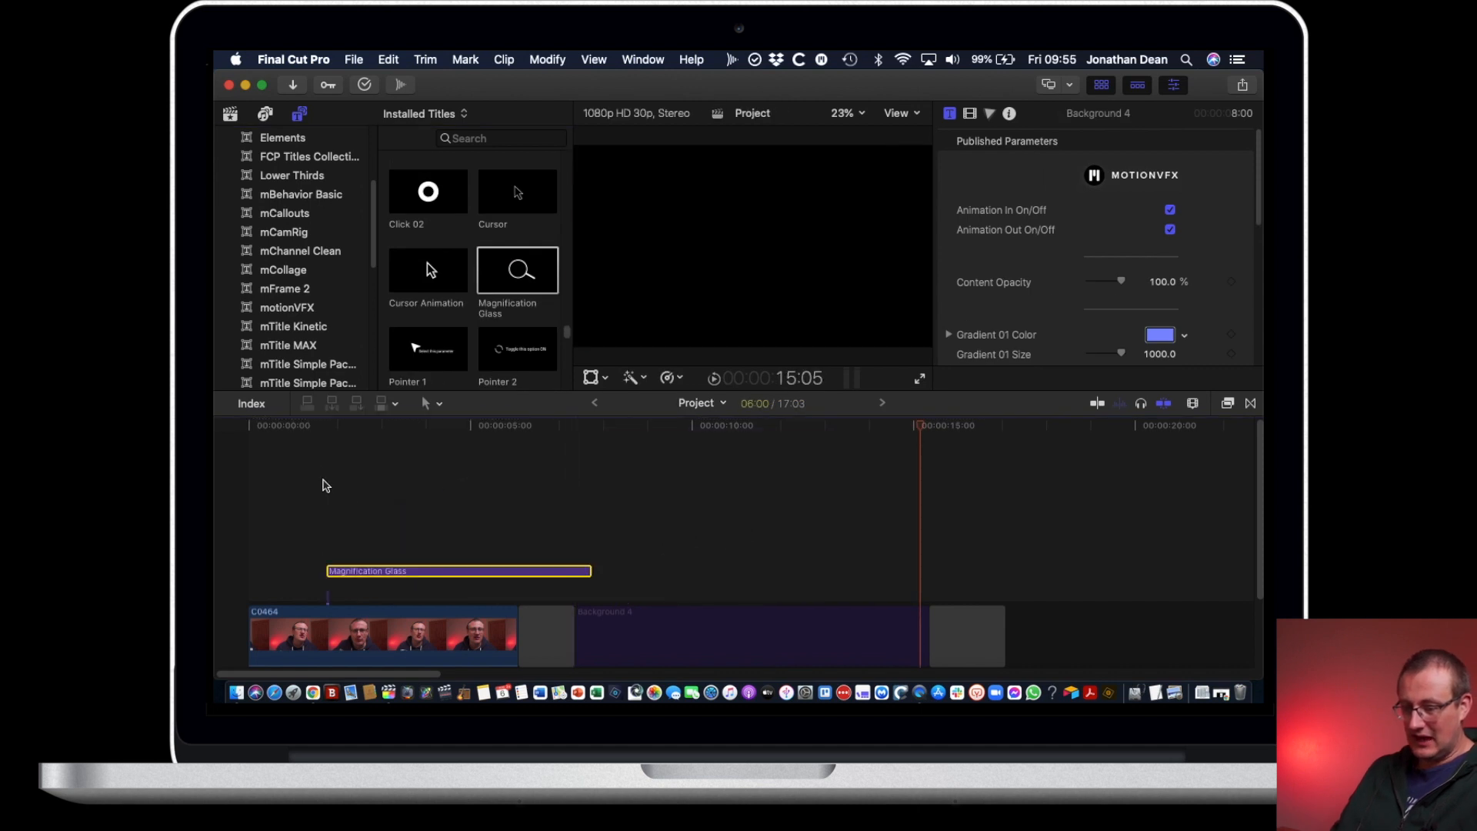
left_click(374, 427)
key("space")
key("space")
Step: Place the magnifying glass over the speaker's eye at content position X 0.01, Y 0.24 with a content scale of 262.1
left_click(762, 237)
left_click_drag(761, 240, 775, 211)
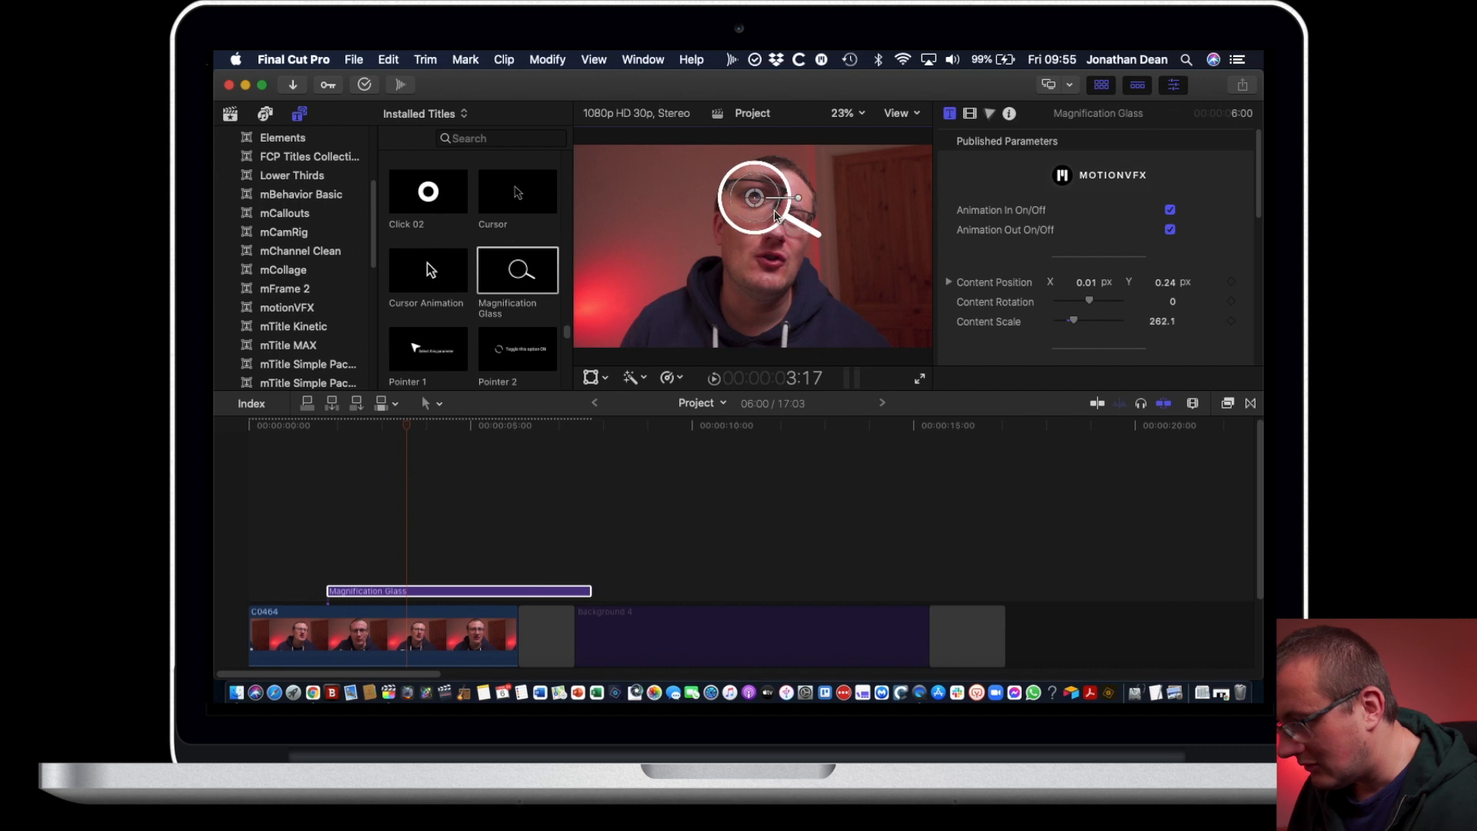
Step: Set the Magnifying Glass Outline Width to 19 and review the title's magnification, handle and drop shadow parameters
scroll(1185, 360, "down", 5)
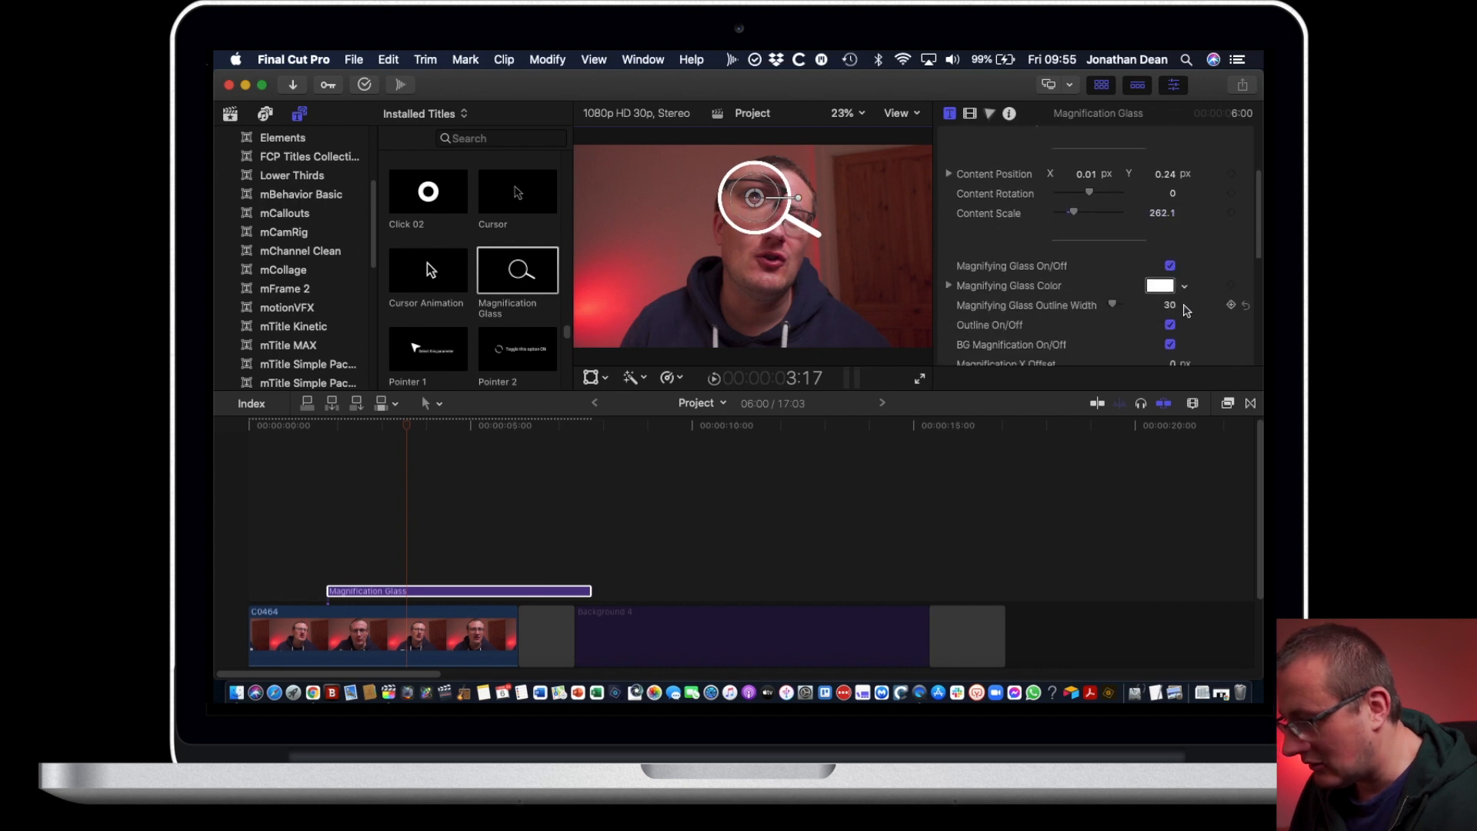
left_click(1170, 247)
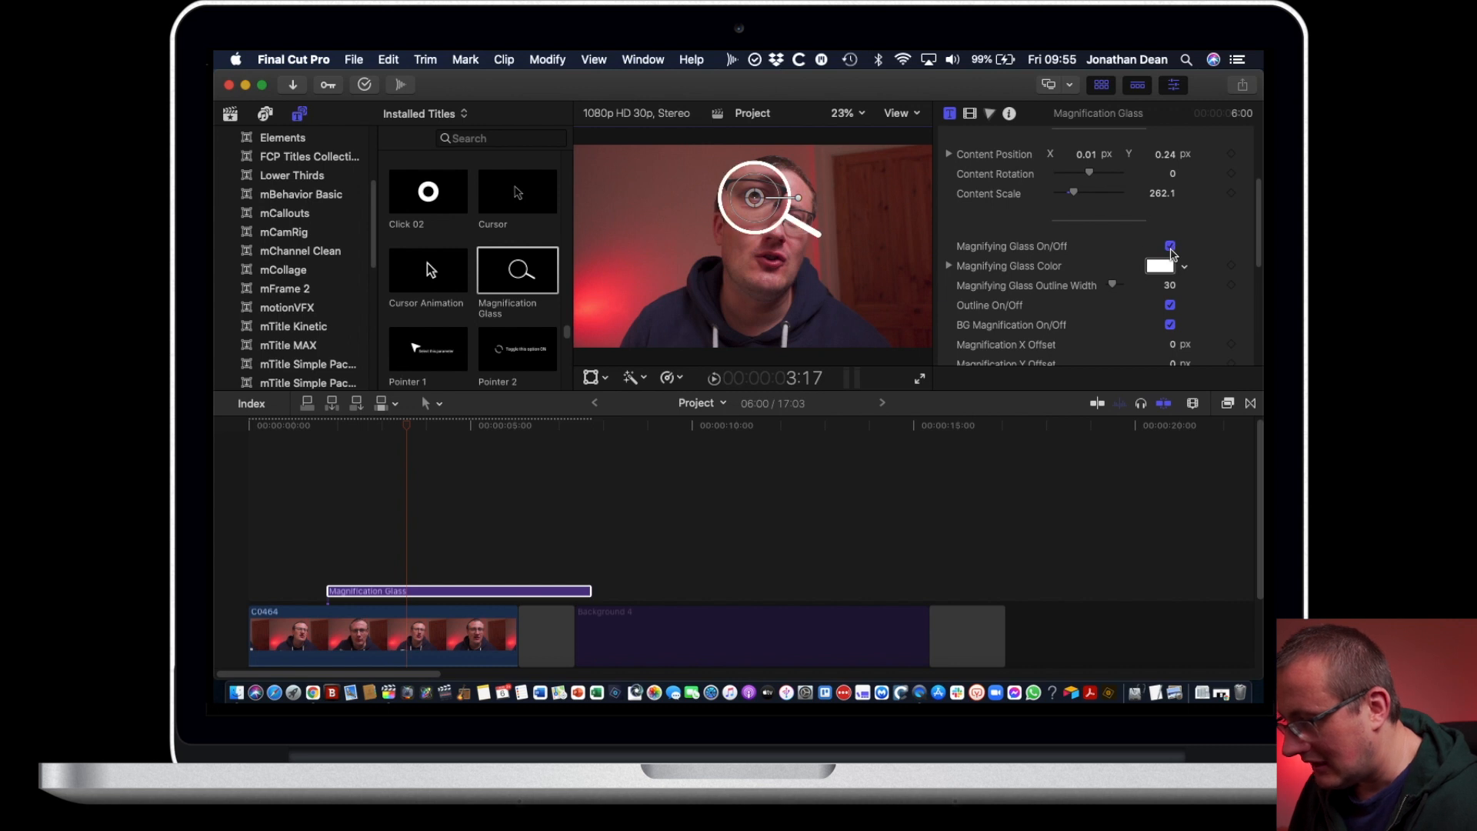
mouse_move(1113, 291)
left_mouse_down()
mouse_move(1101, 289)
mouse_move(1114, 291)
left_mouse_up()
scroll(1125, 320, "down", 2)
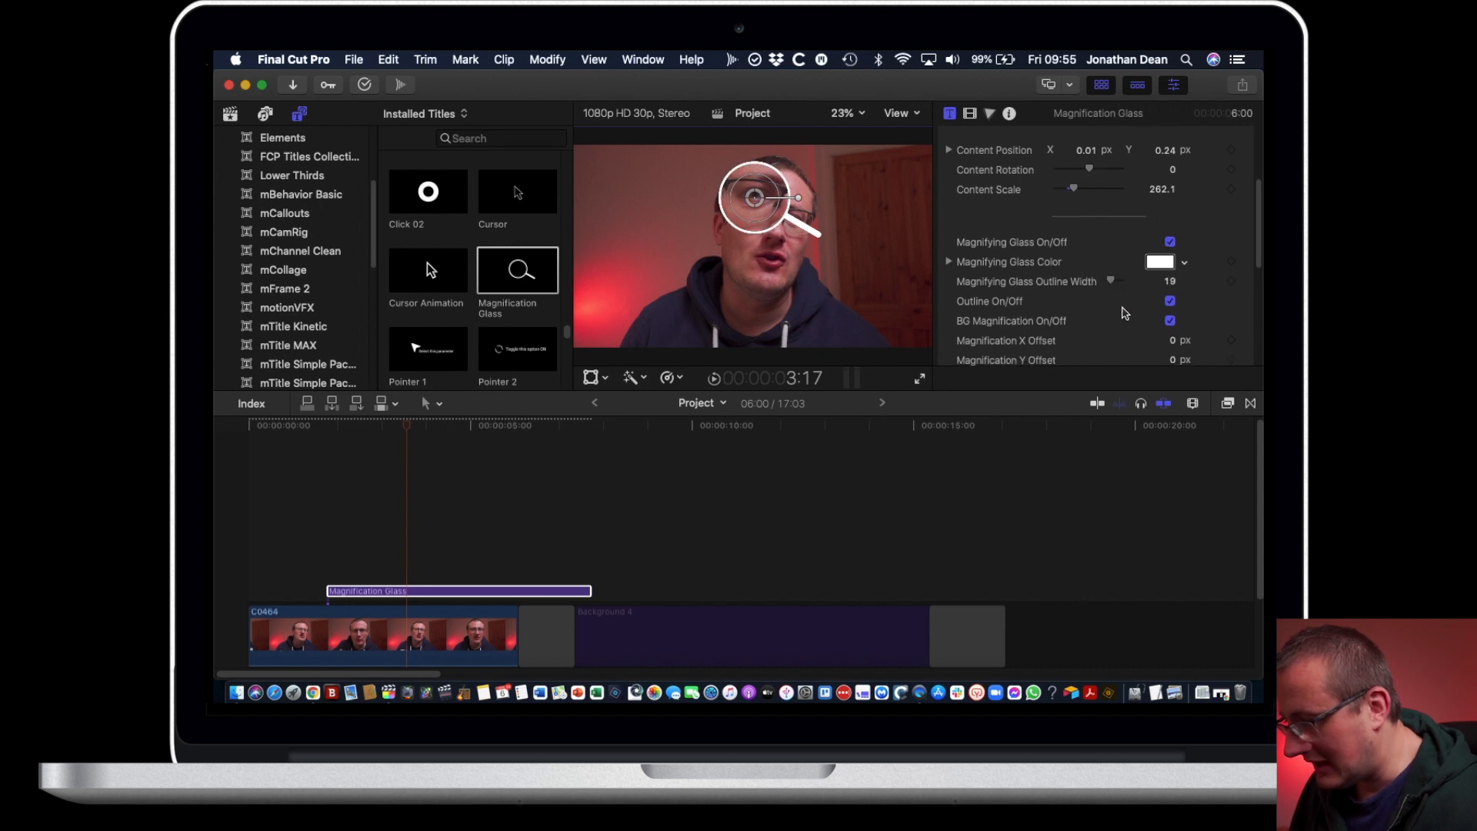
scroll(1128, 323, "down", 2)
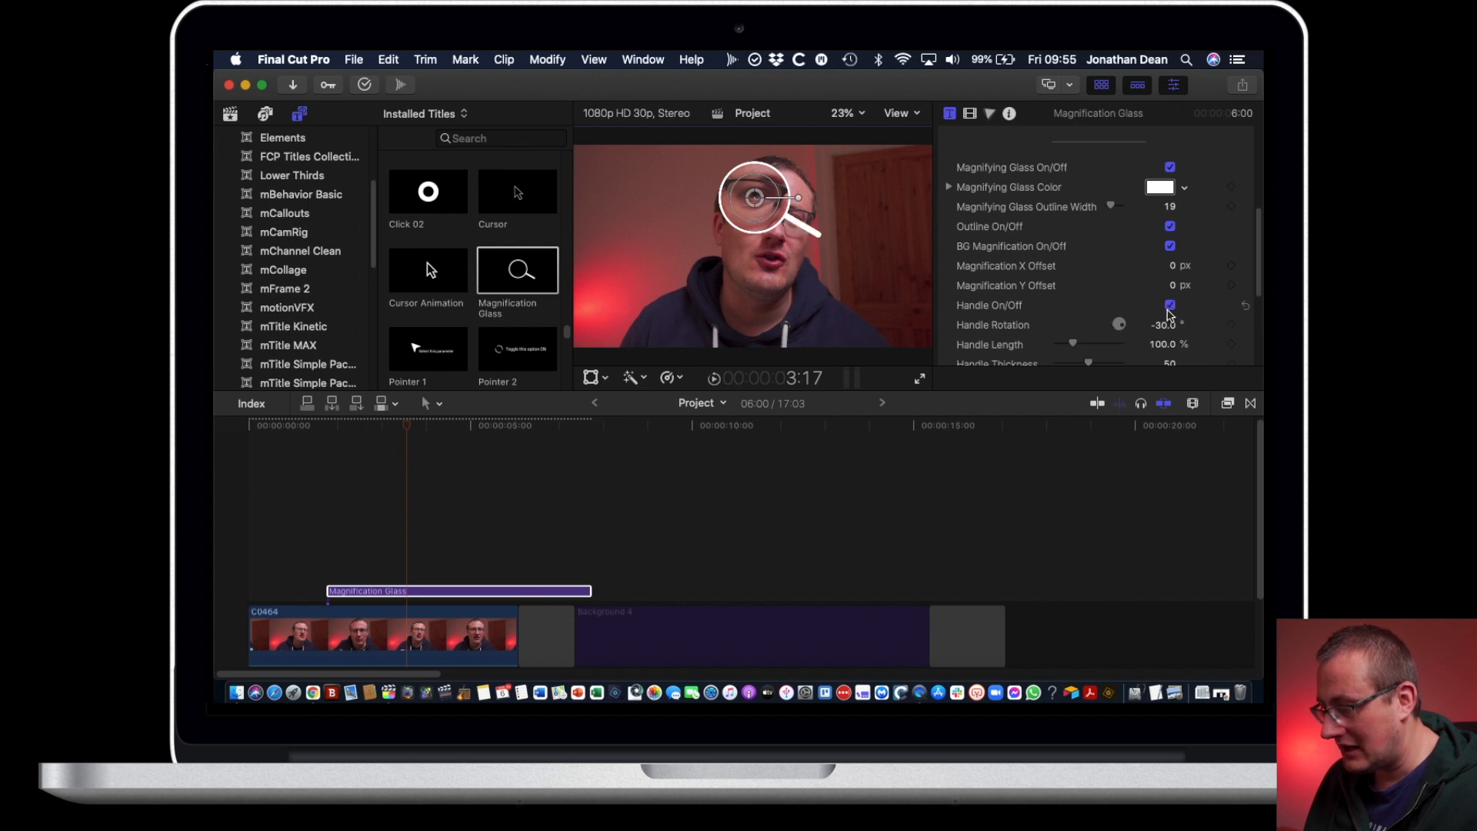
scroll(1129, 326, "down", 4)
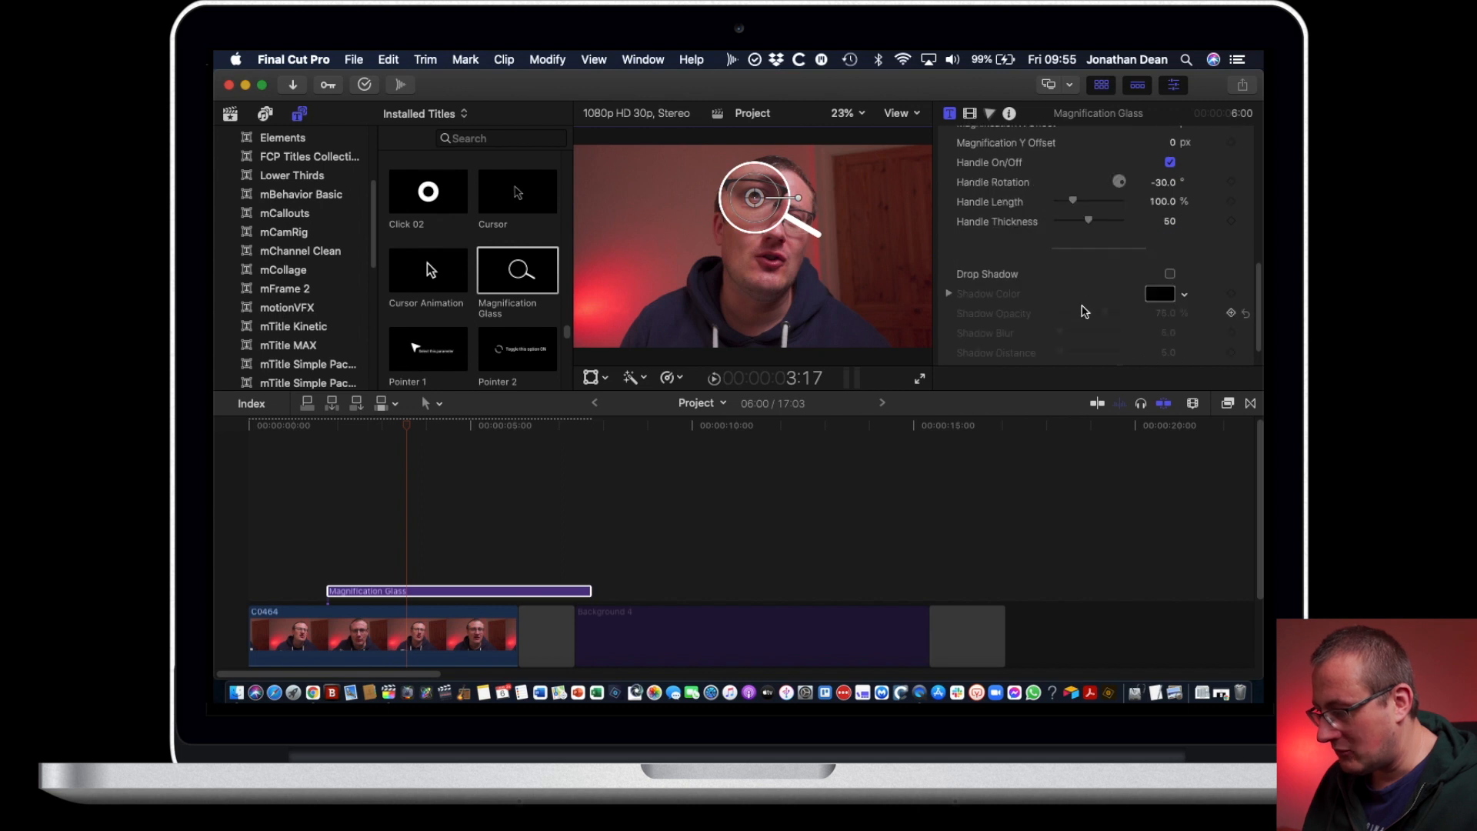
Step: Replace Magnification Glass with the Pointer 1 title above the C0464 clip and play it from near its start
key("Delete")
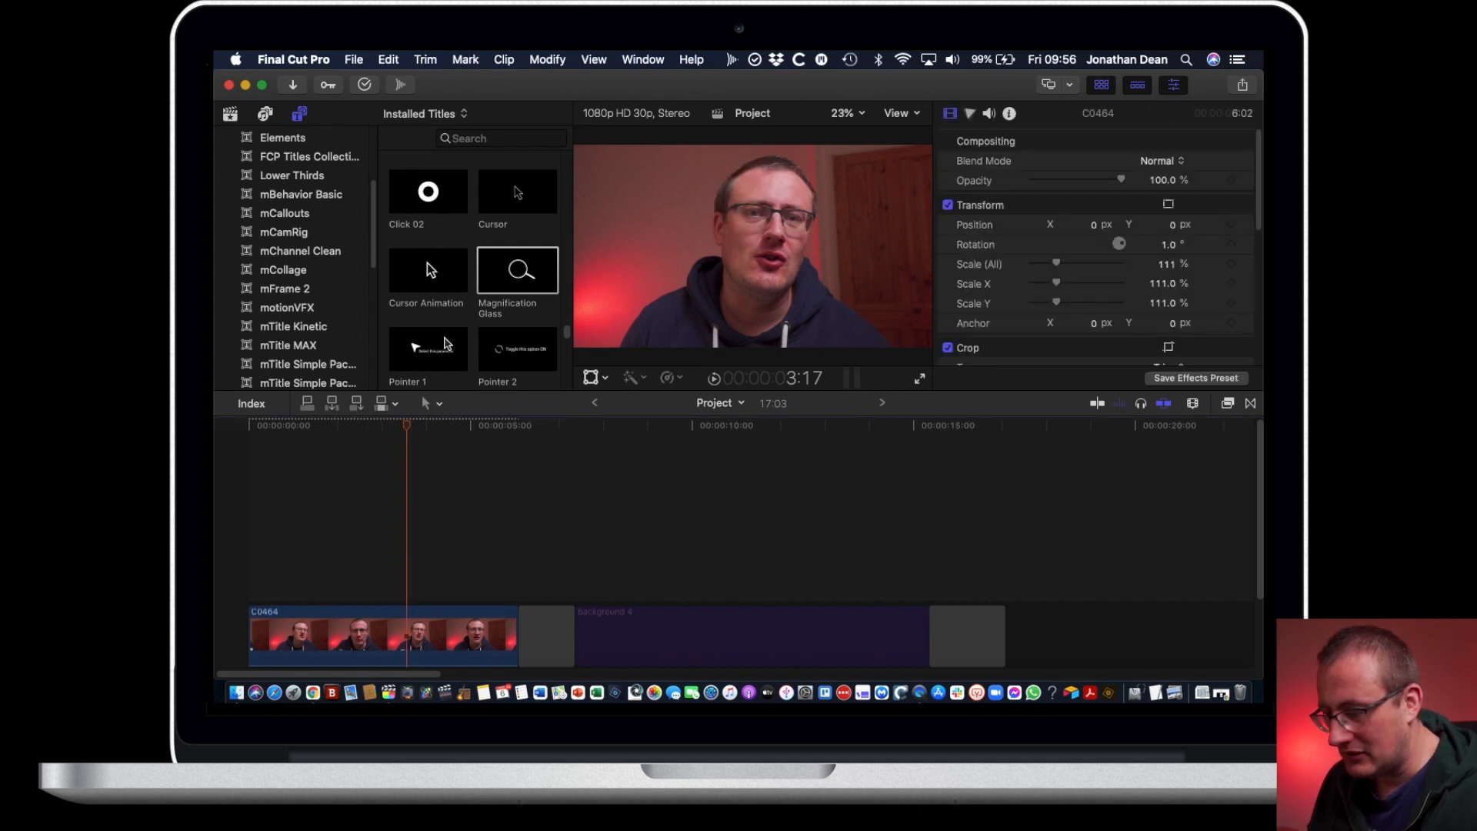
left_click(435, 350)
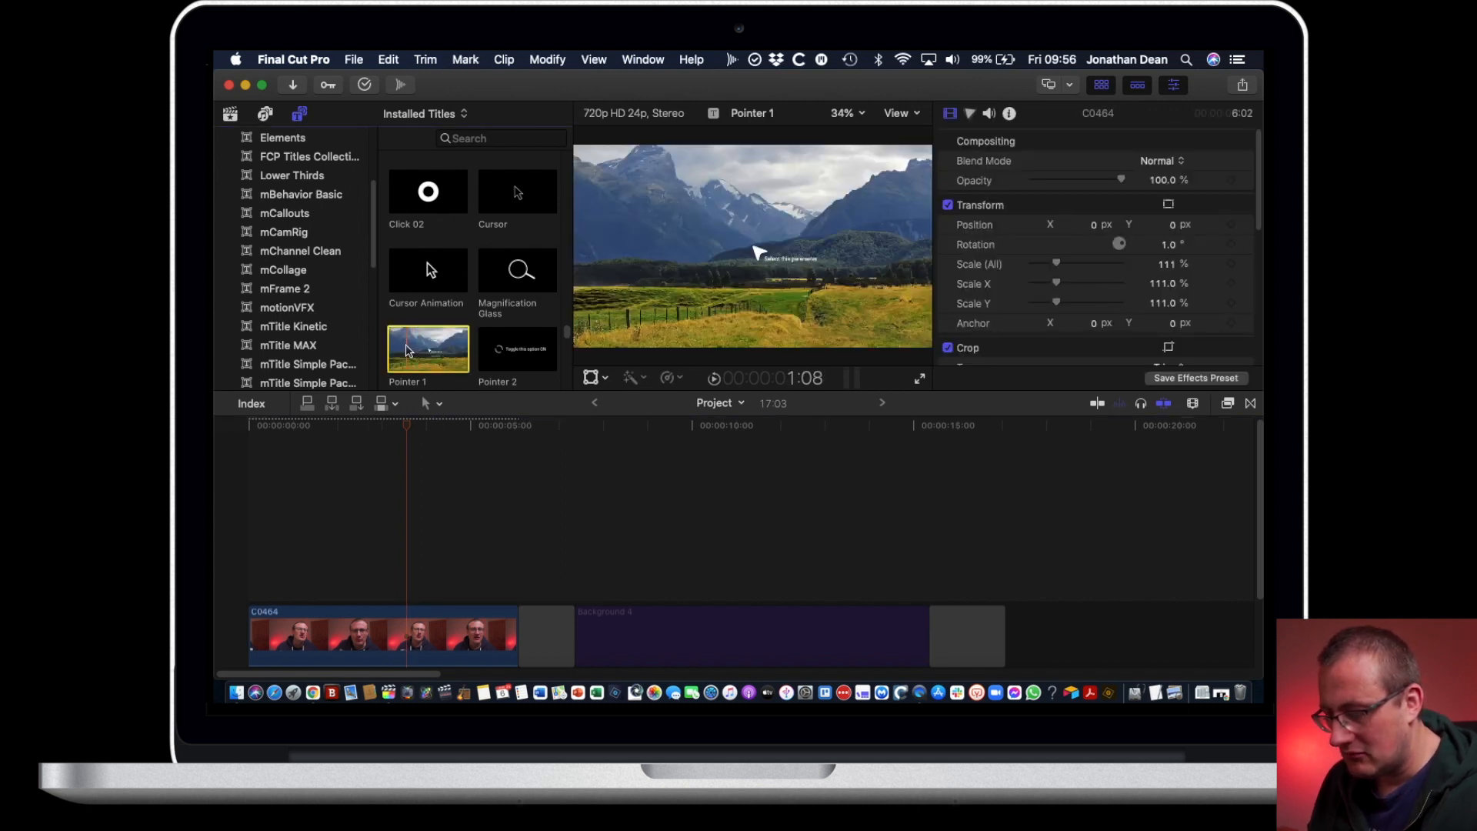
left_click_drag(442, 344, 315, 585)
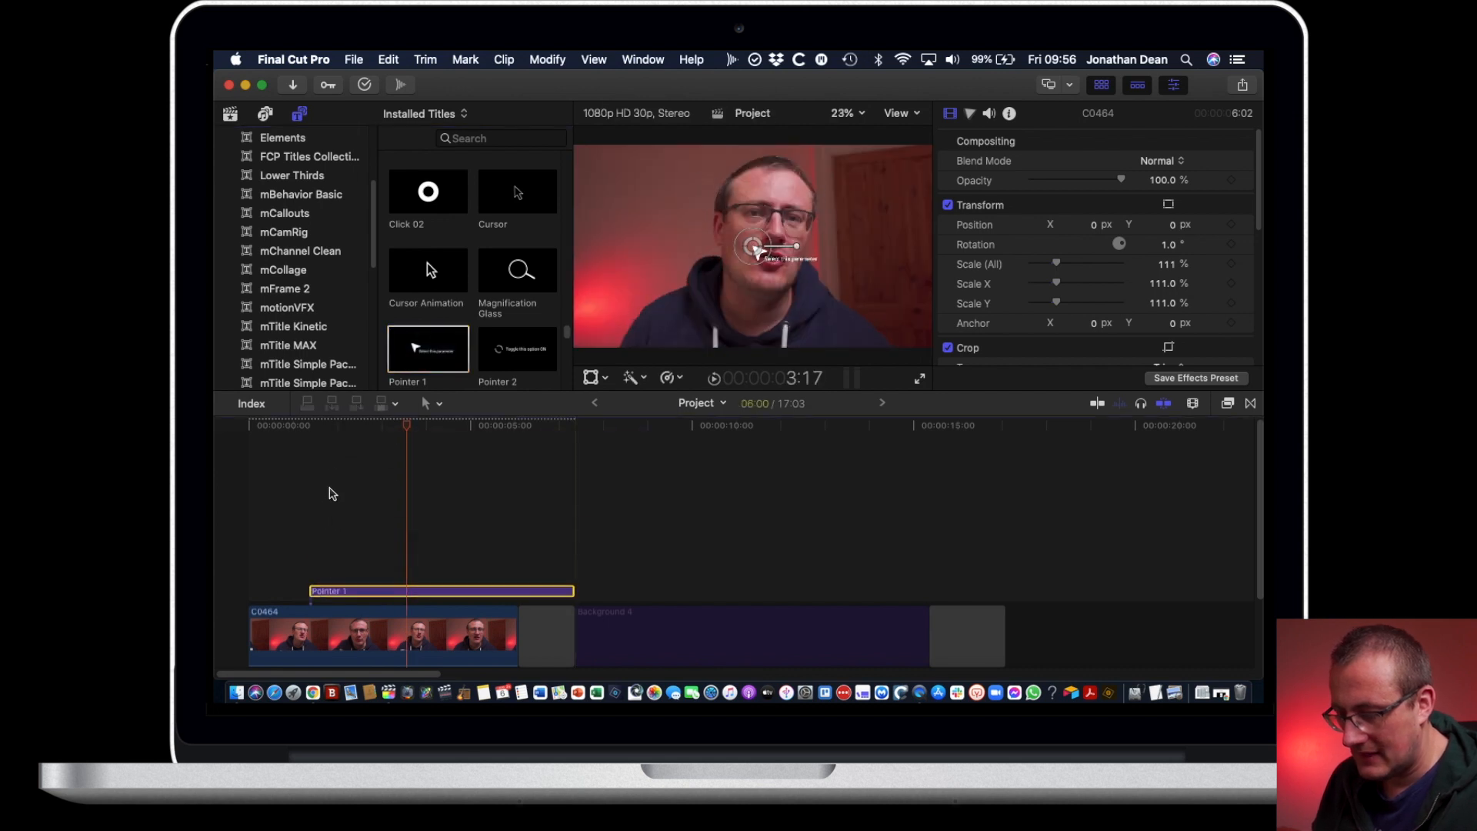
left_click(333, 429)
key("space")
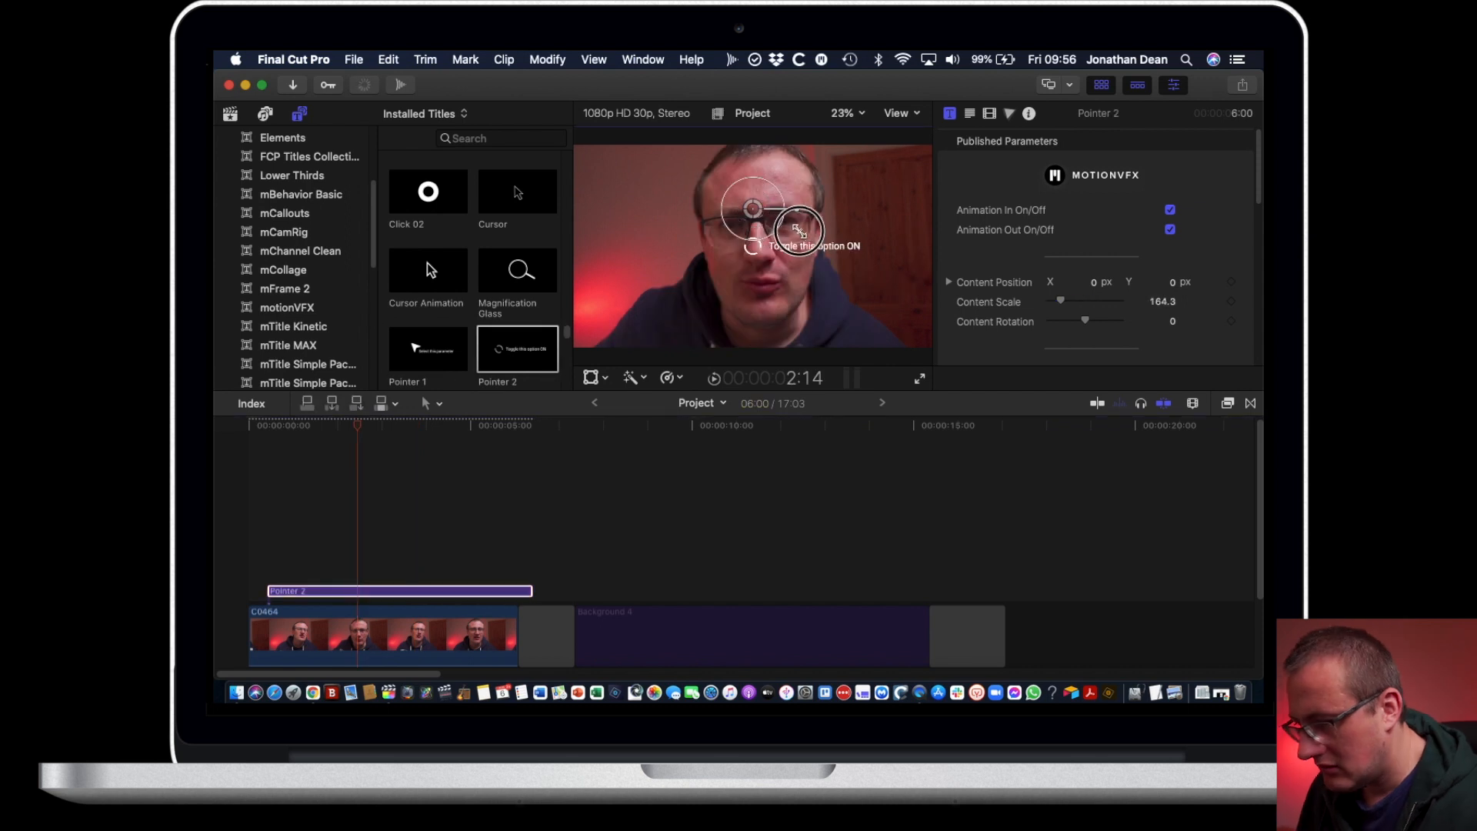
Step: Enlarge the Pointer 2 title to a content scale of 471.5 with its viewer handle and play it from its start
left_click_drag(799, 230, 793, 227)
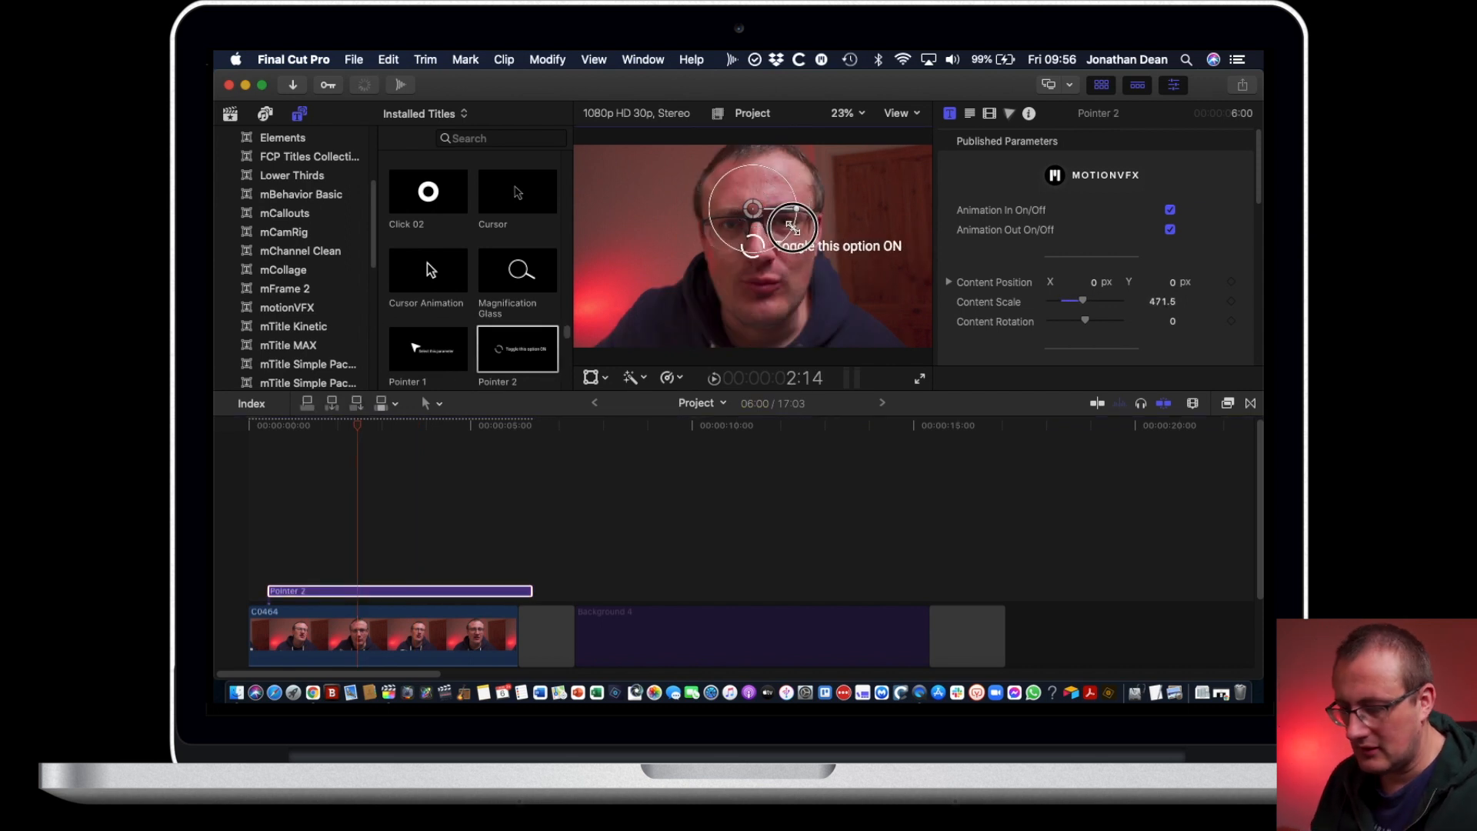
left_click(279, 431)
key("space")
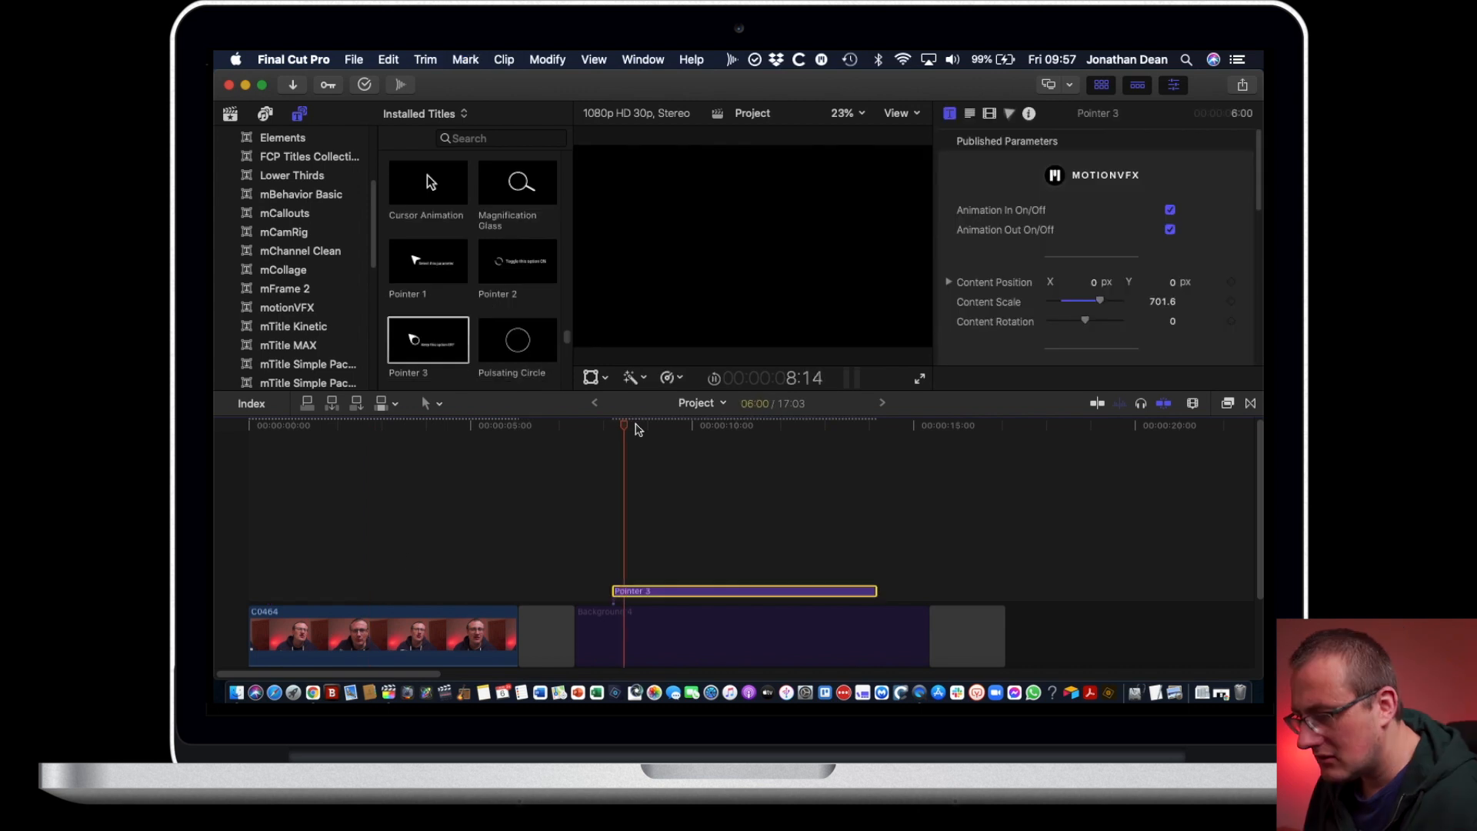
Step: Move the Pointer 3 title to content position X -0.49, Y 0.2 in the viewer and replay it from its start
mouse_move(744, 304)
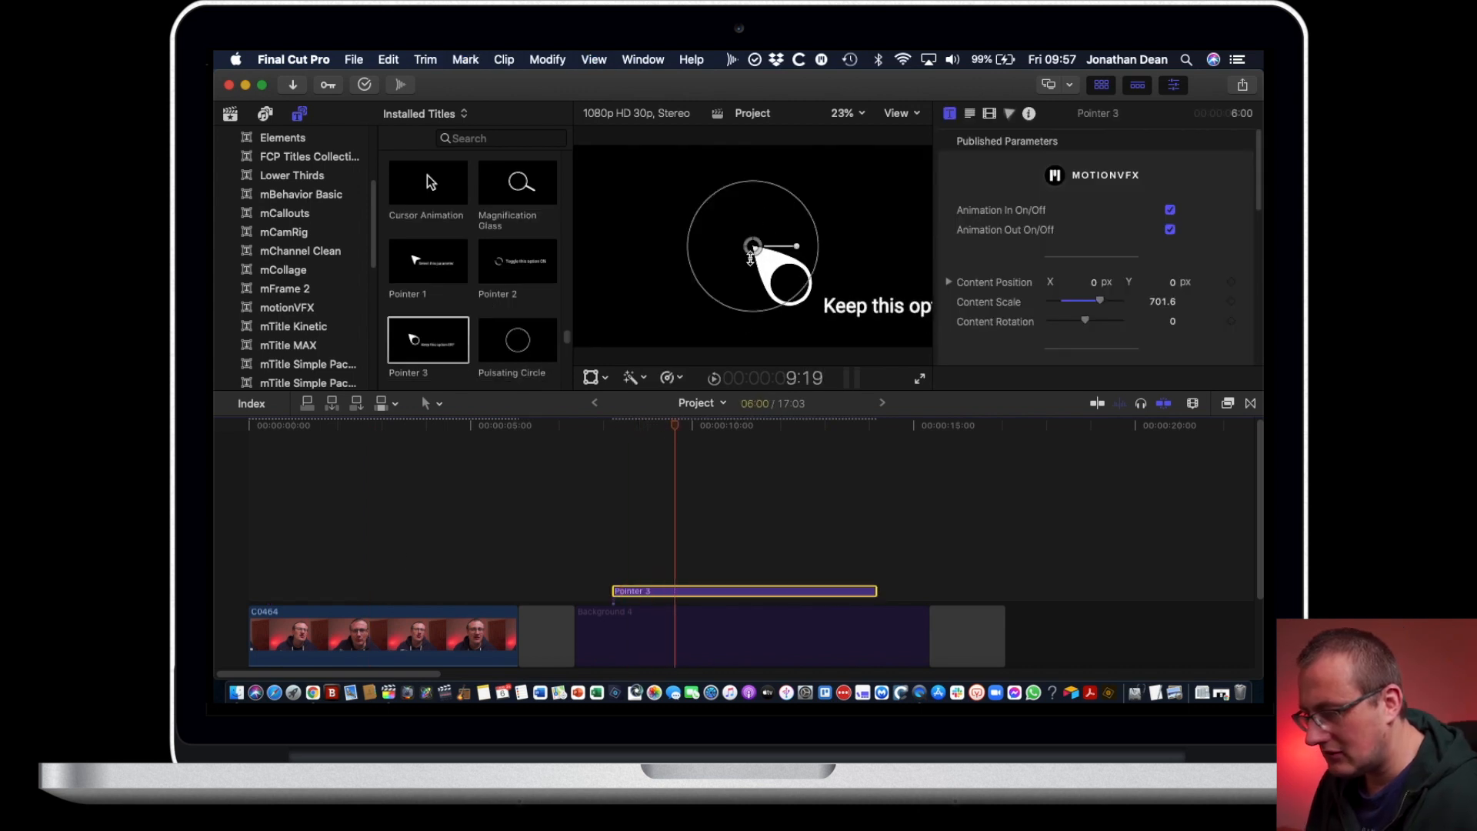
left_click_drag(757, 256, 666, 216)
left_click(615, 424)
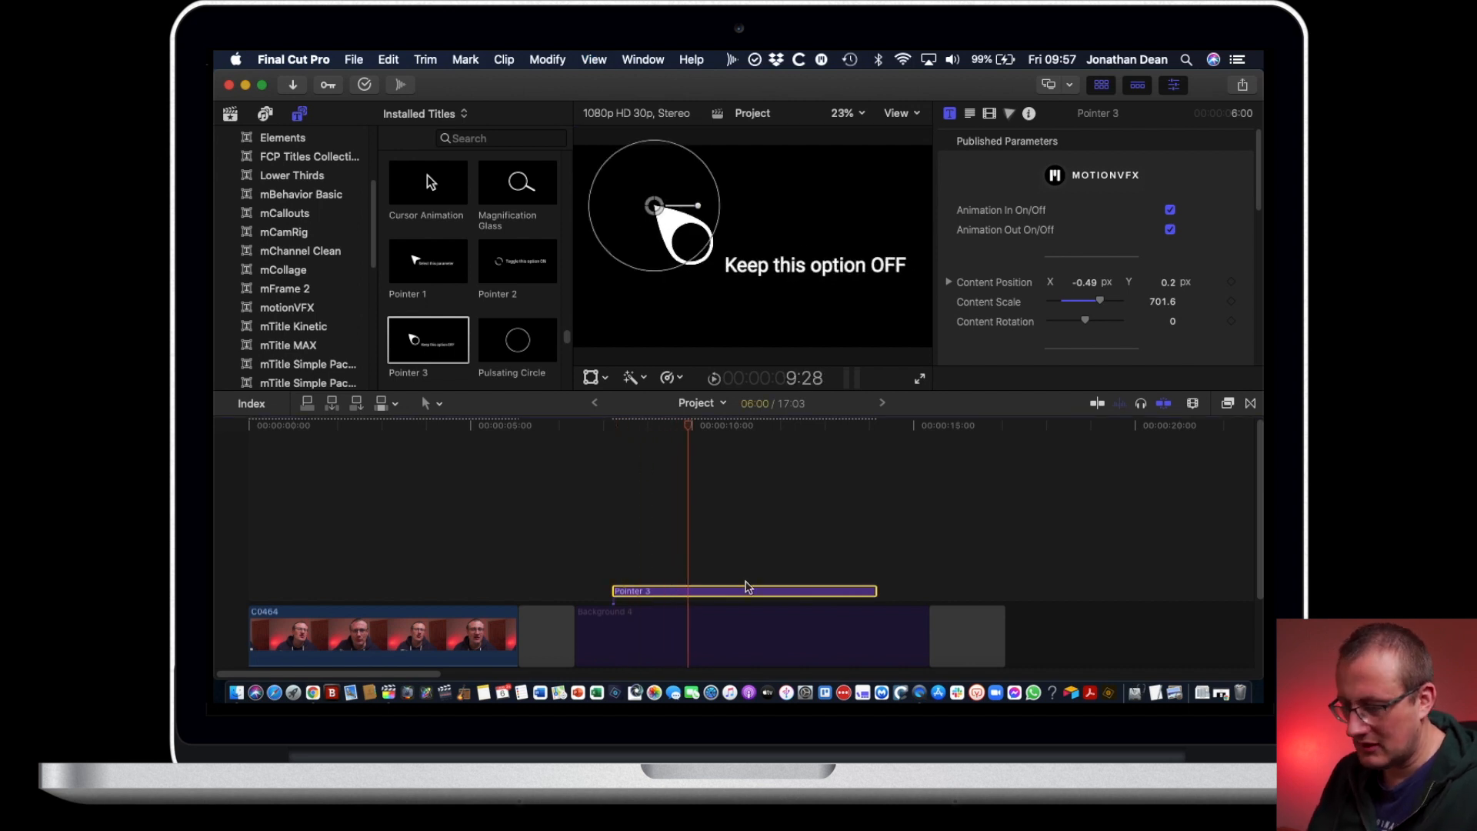
Step: Replace Pointer 3 with the Pulsating Circle title above the disabled Background 4 and play it from its start
left_click(739, 592)
key("Delete")
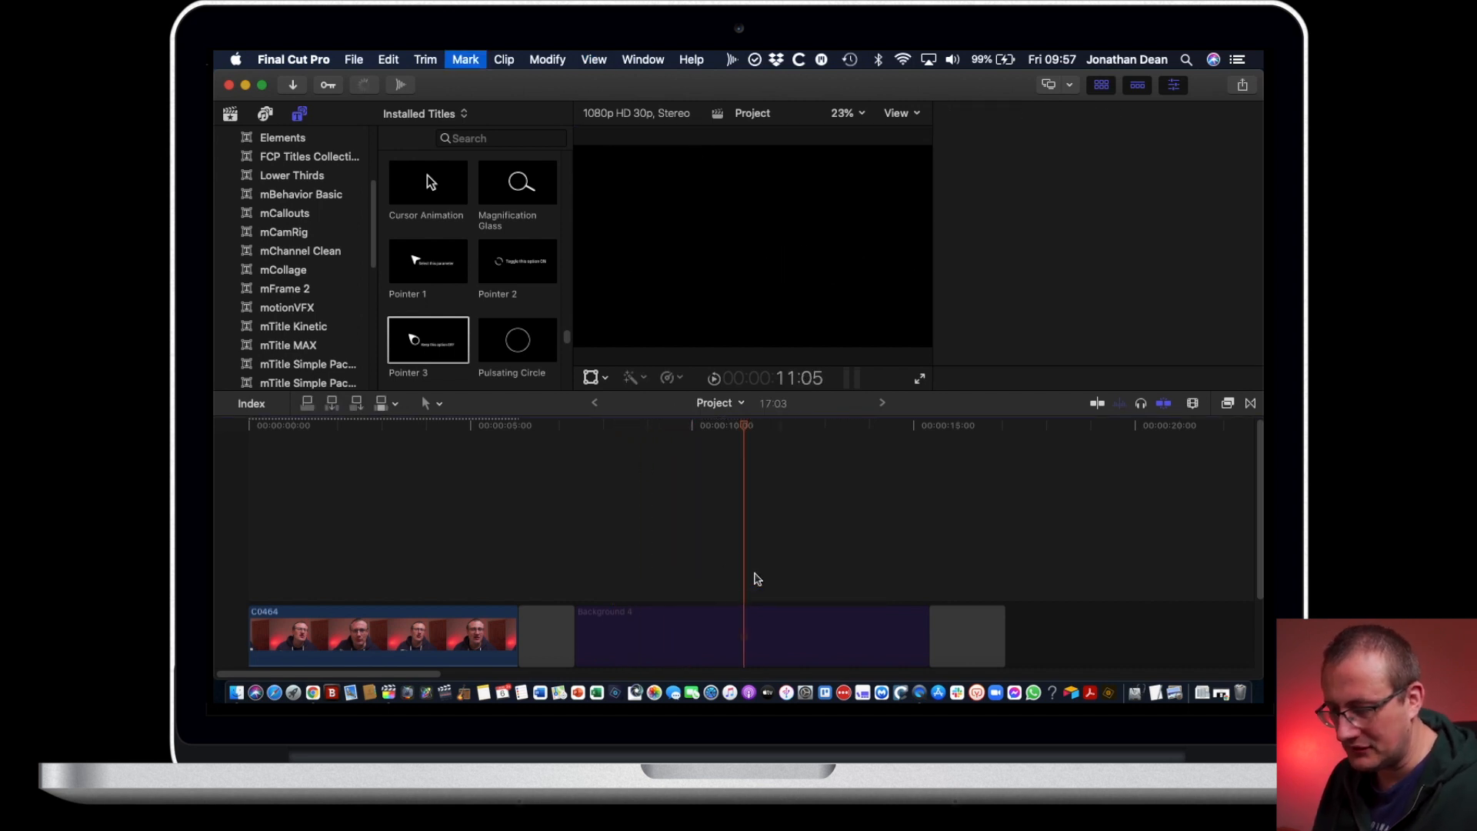
left_click_drag(518, 363, 650, 545)
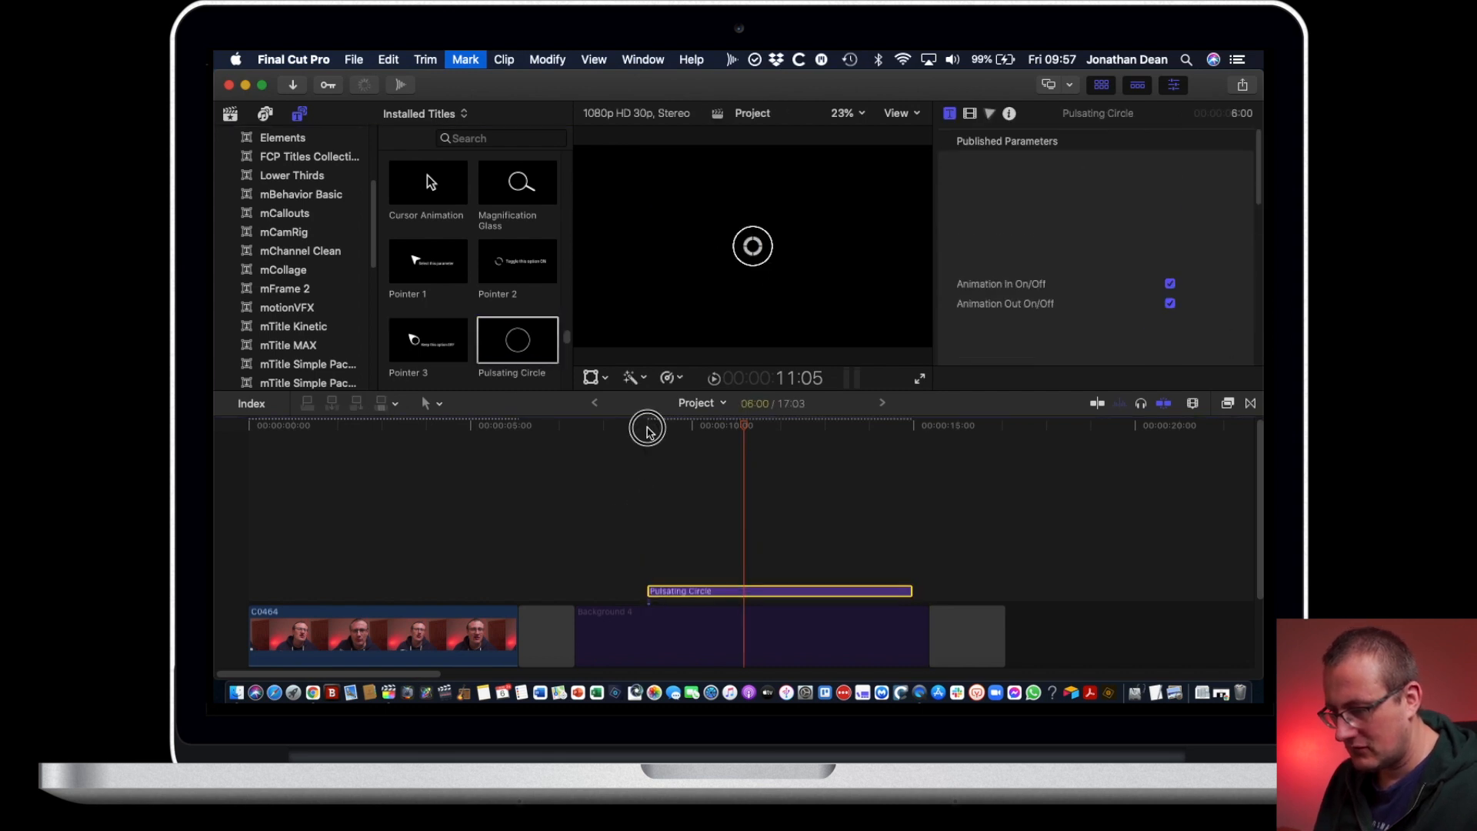
left_click(649, 431)
key("space")
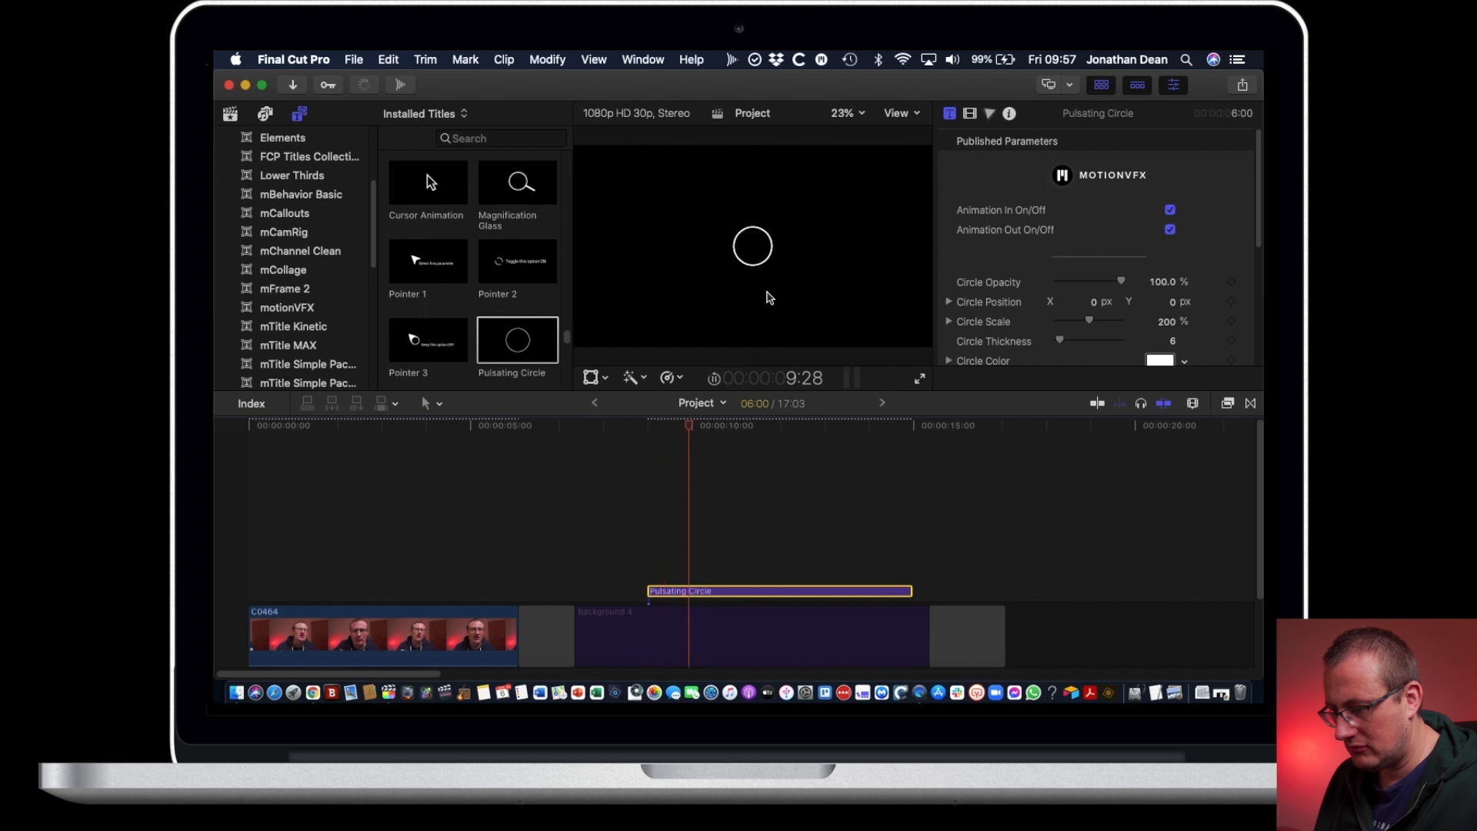
key("space")
Step: Replace Pulsating Circle with the Radar Circle title above the disabled Background 4 and play it from just before its start
left_click(827, 596)
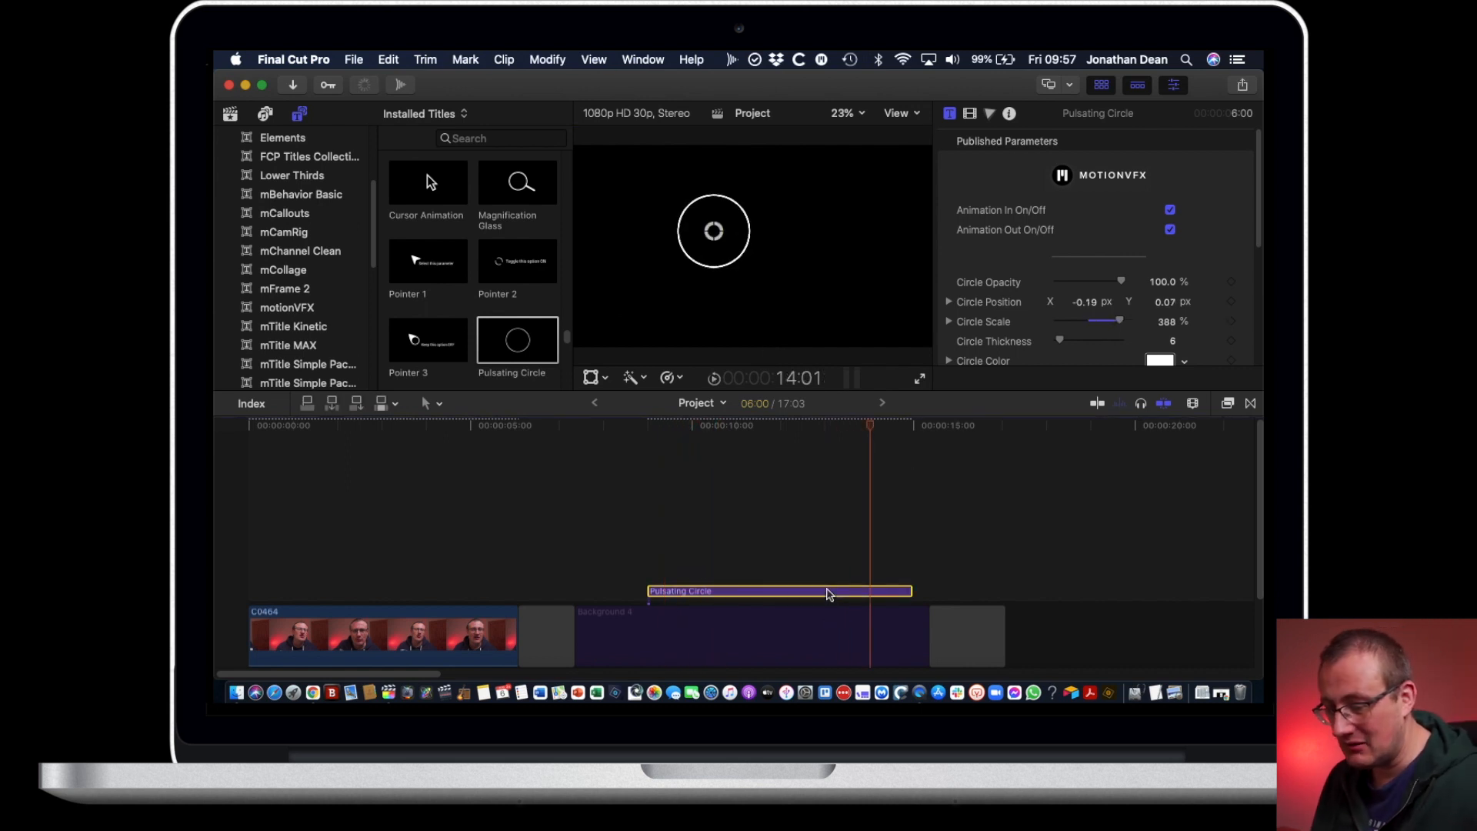
key("Delete")
scroll(500, 308, "down", 5)
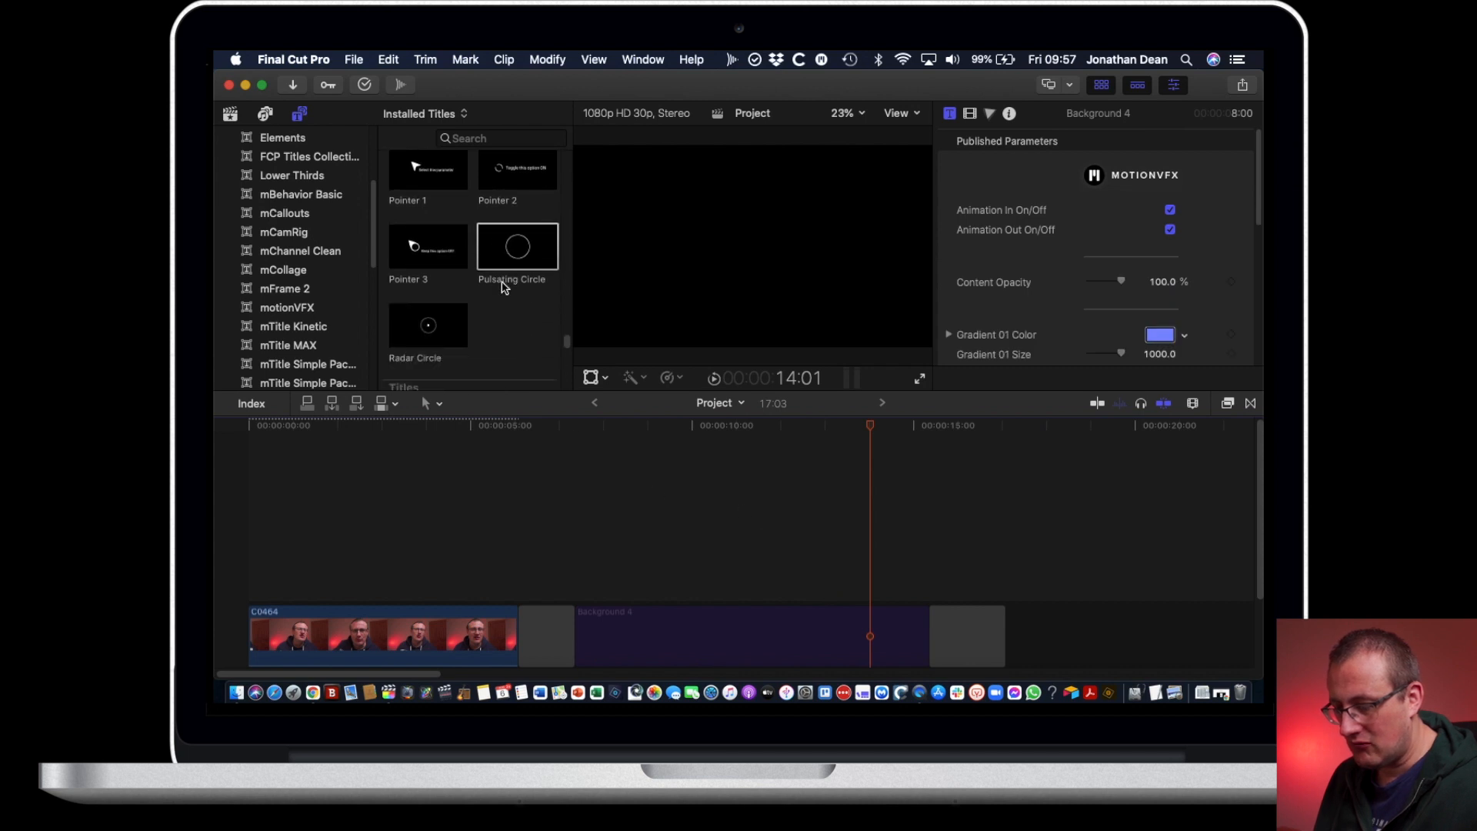
left_click_drag(450, 262, 640, 577)
left_click(632, 429)
key("space")
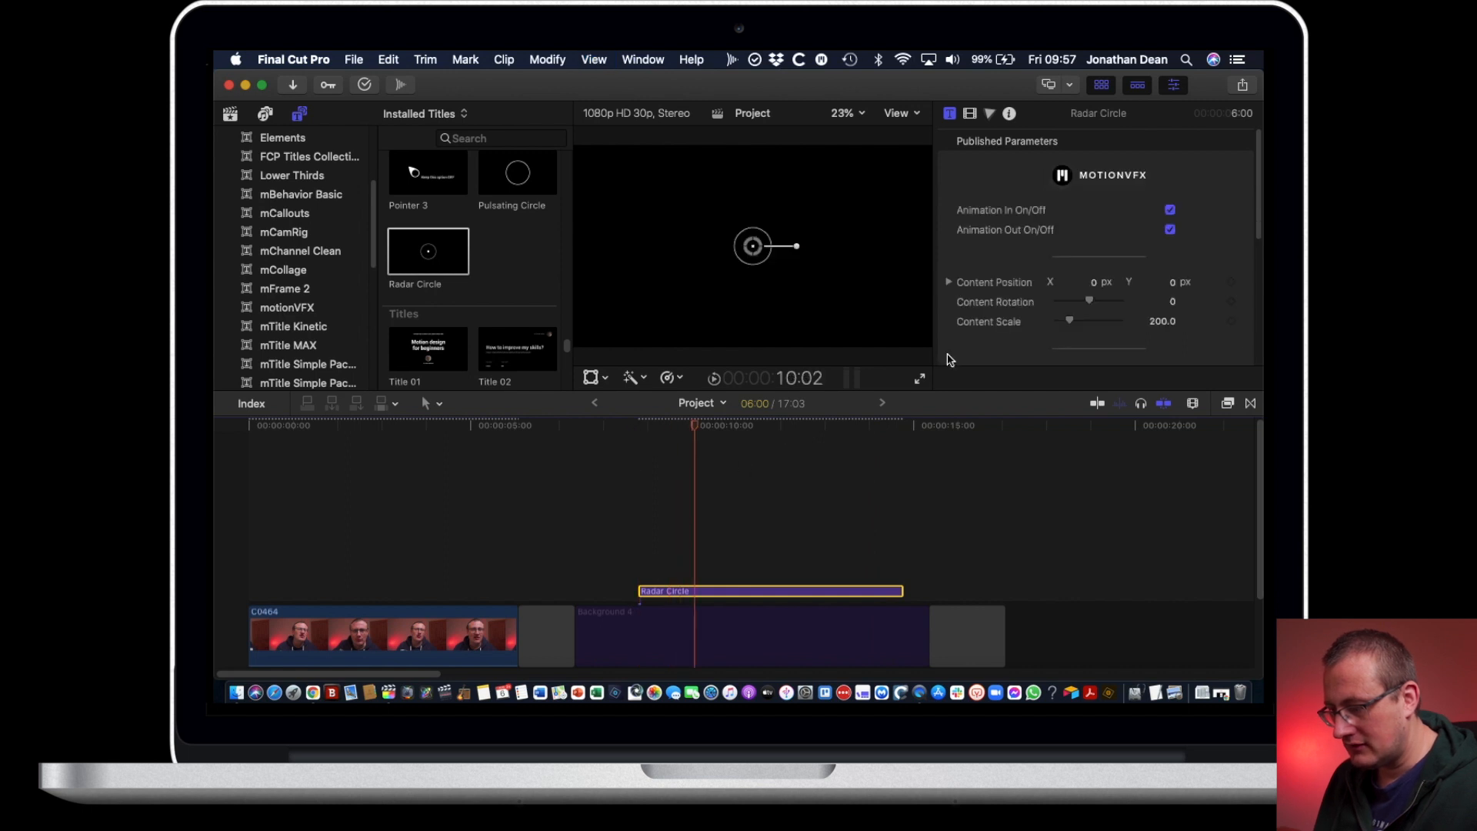
Step: Enlarge the Radar Circle title to a content scale of 475.1 with its viewer handle and play it
left_click_drag(766, 256, 787, 279)
left_click(698, 428)
key("space")
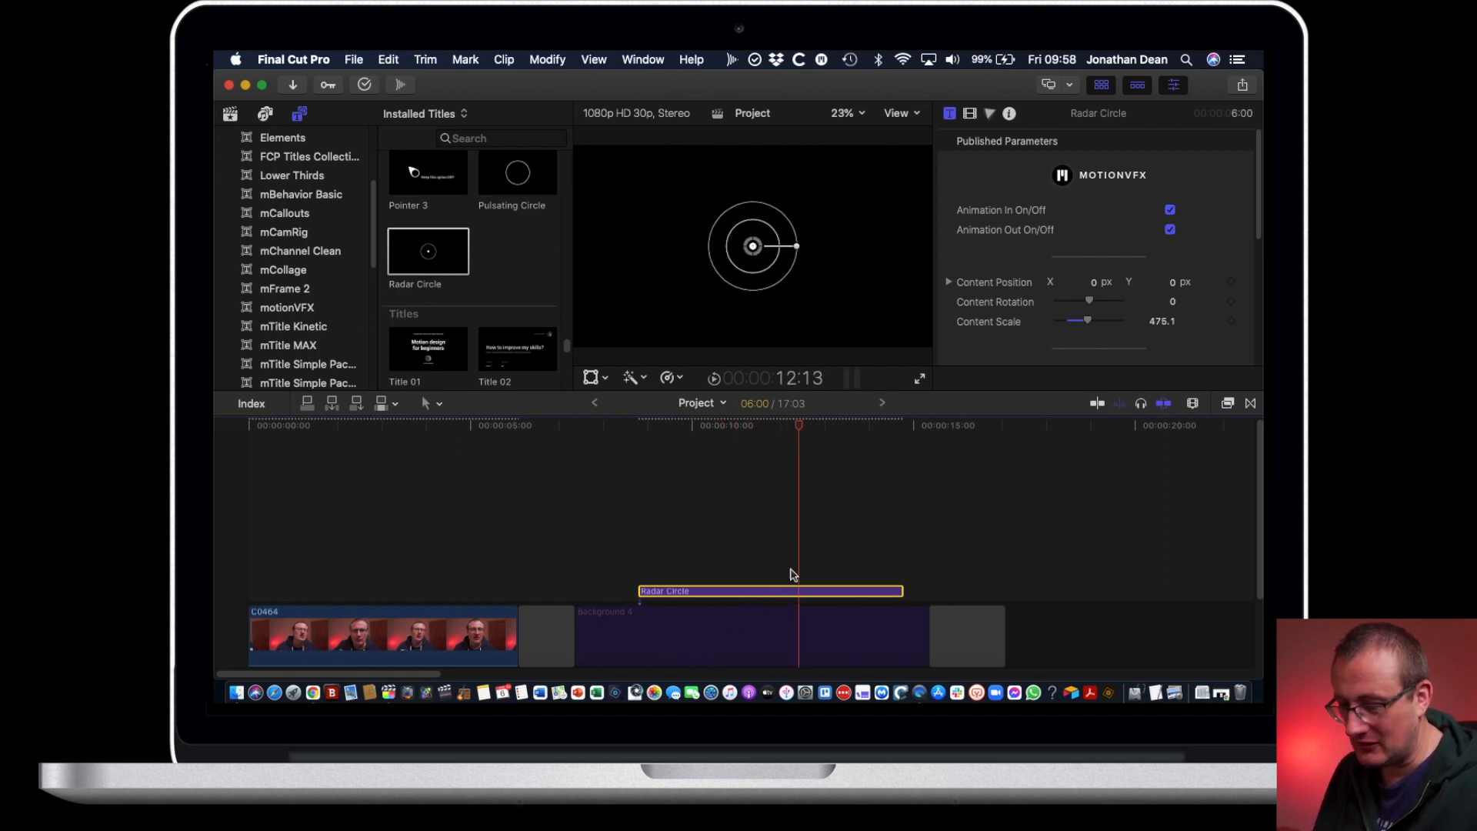
Step: Replace Radar Circle with Title 01 from the Titles category above the disabled Background 4 and play it from its start
key("Delete")
scroll(490, 282, "down", 3)
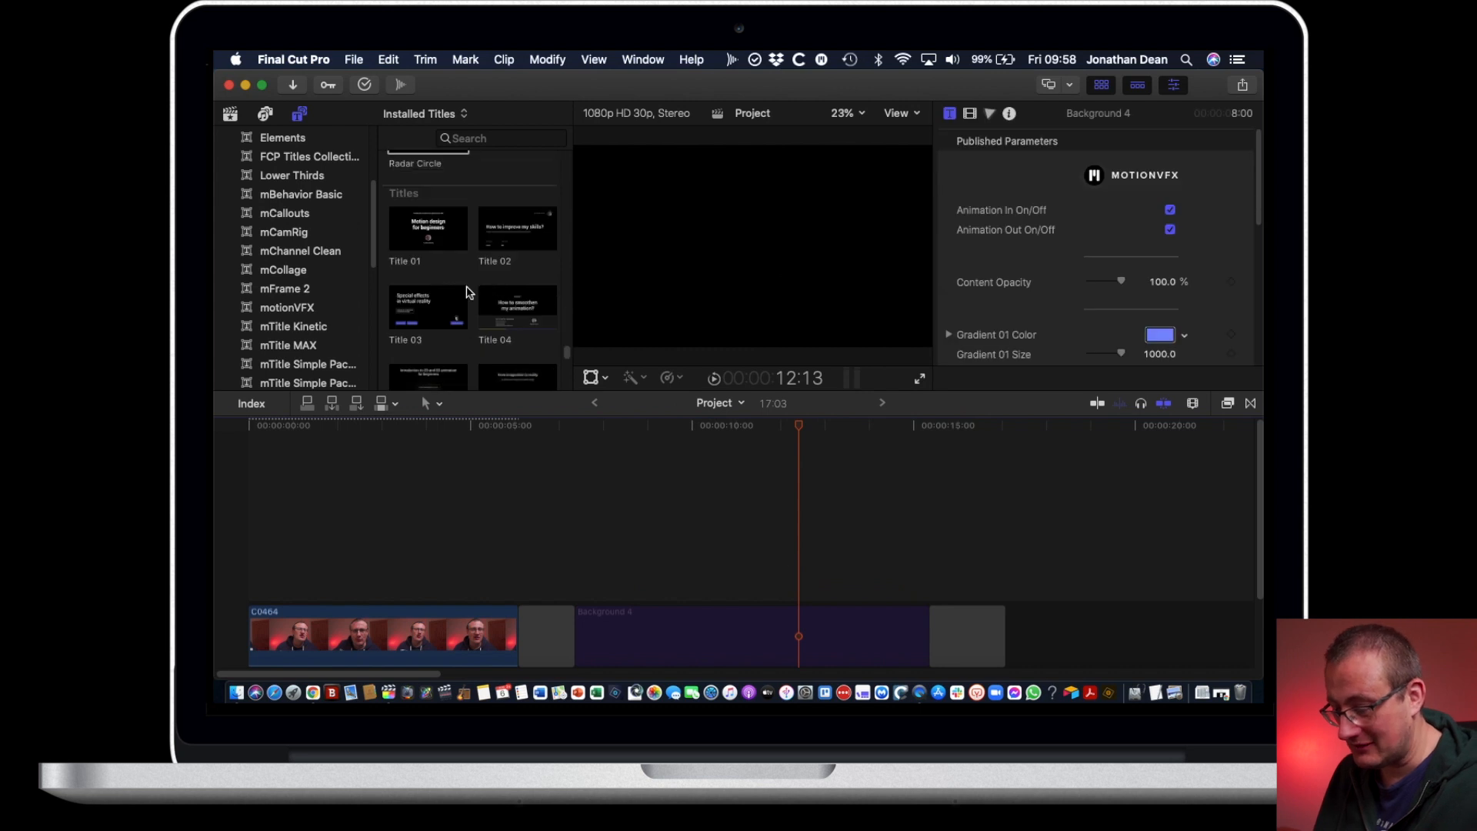
left_click_drag(427, 243, 656, 464)
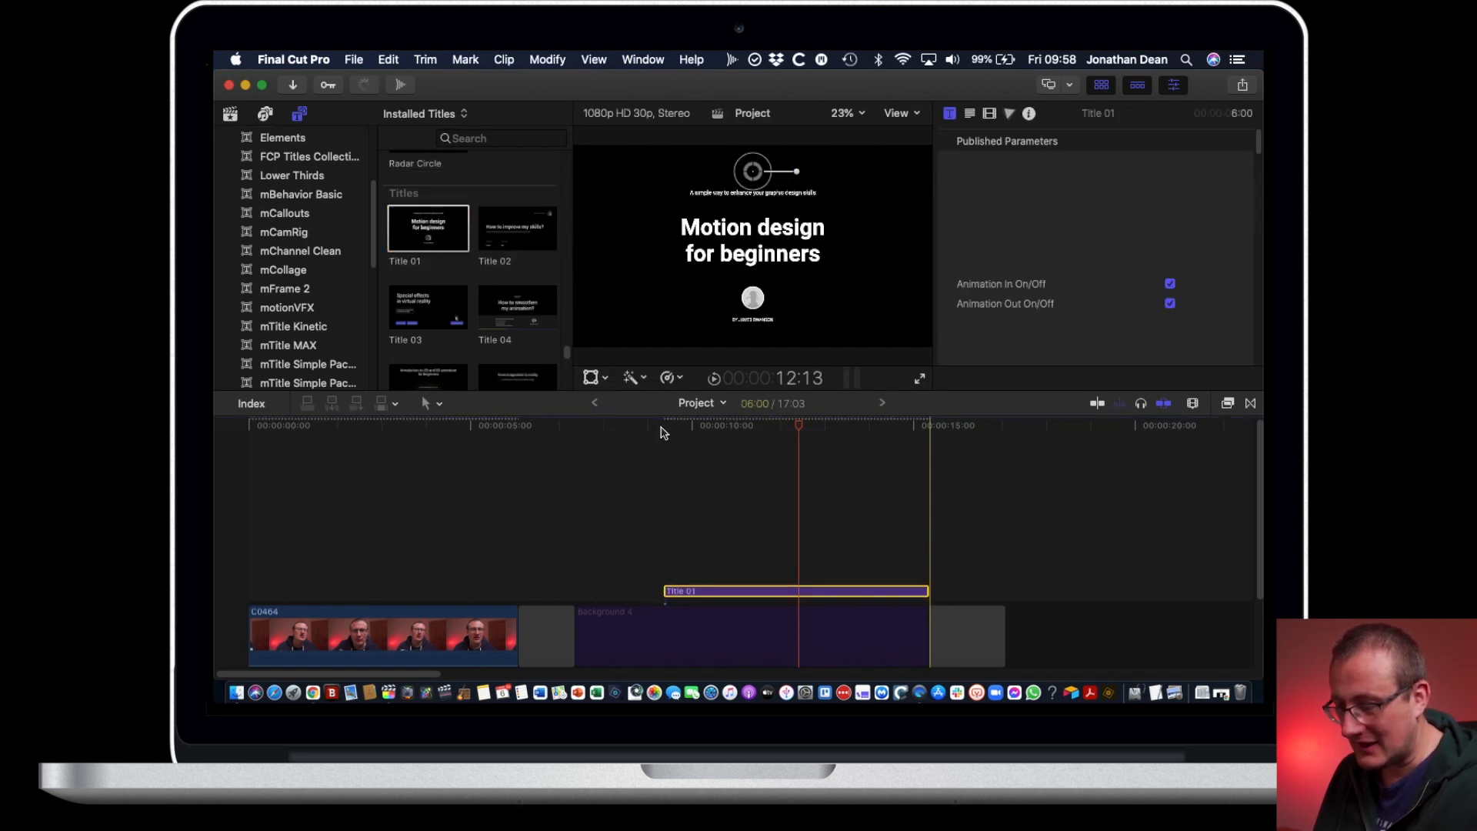
left_click(665, 428)
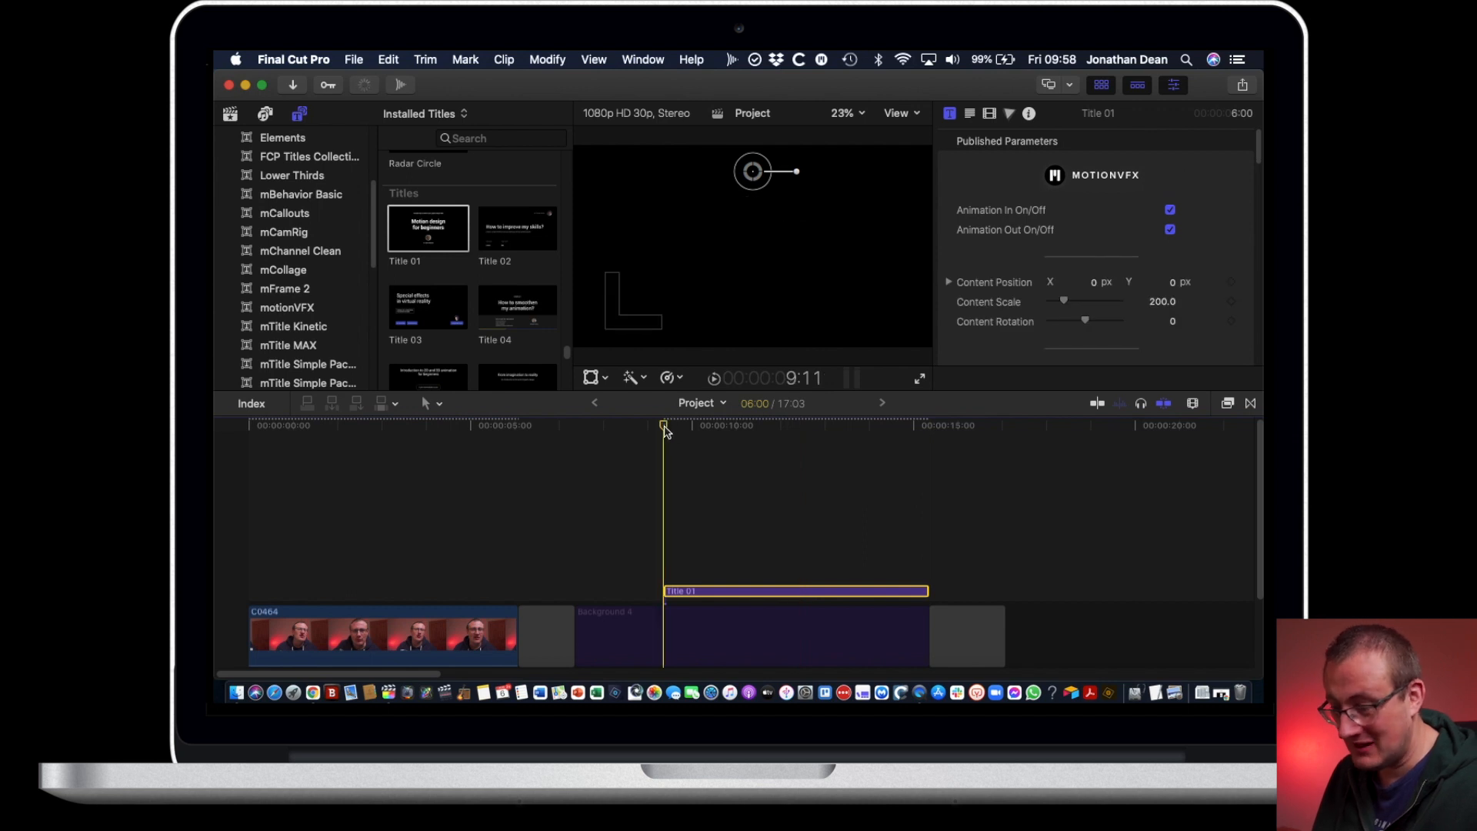
key("space")
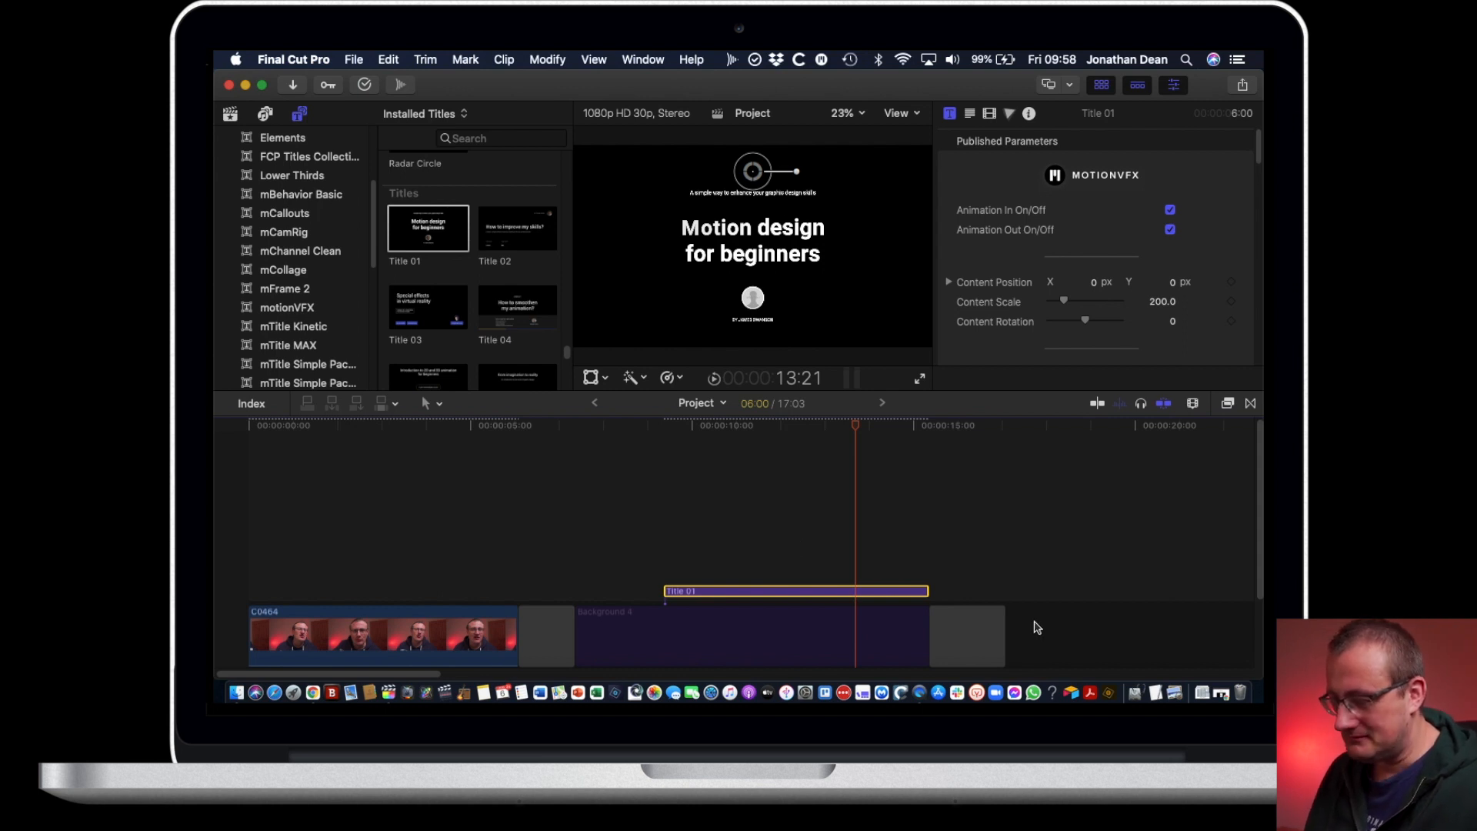
Step: Replay the Title 01 animation from its start and select its clip in the timeline
left_click(660, 439)
key("space")
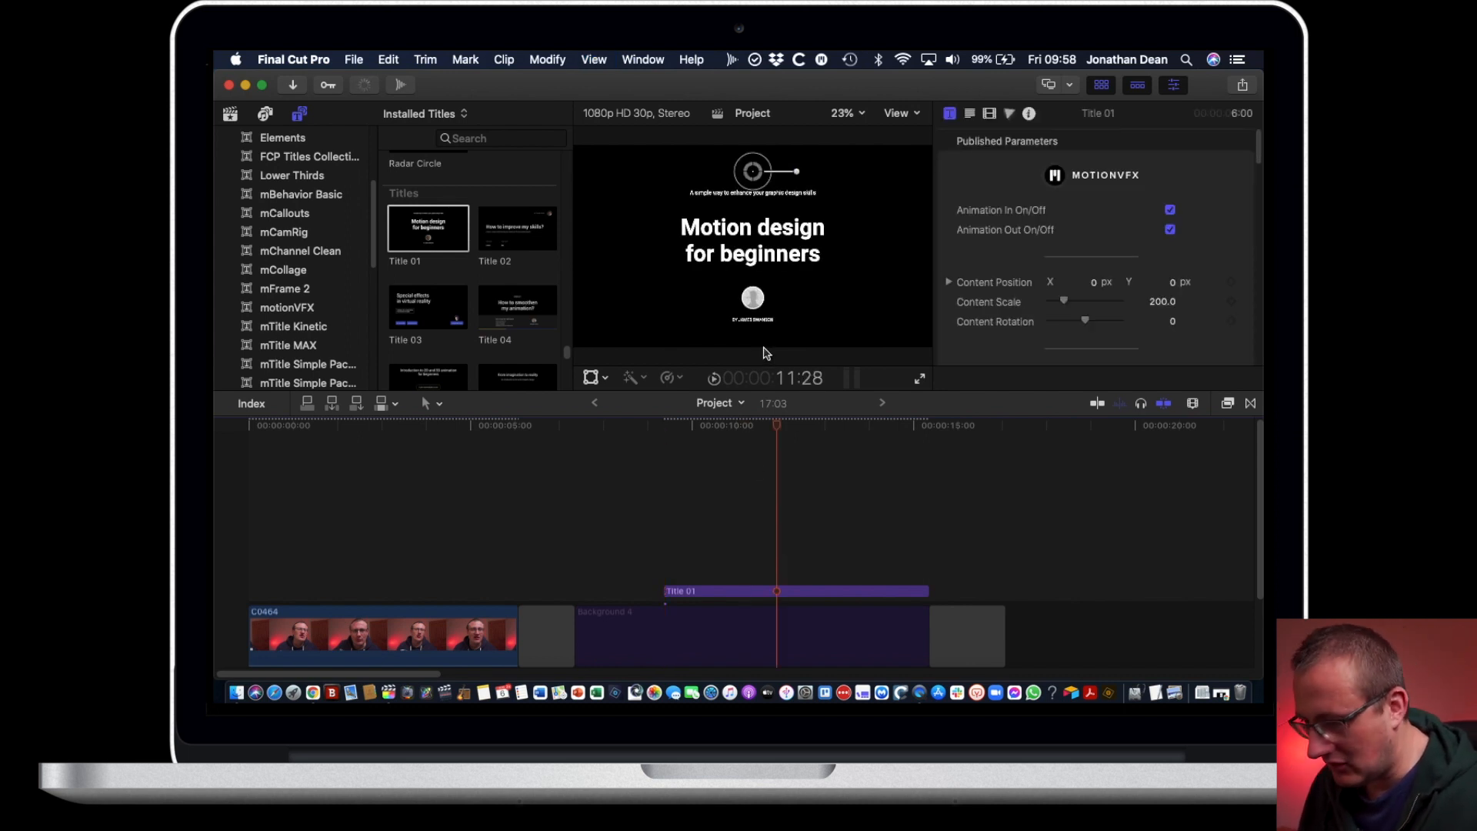
left_click(805, 591)
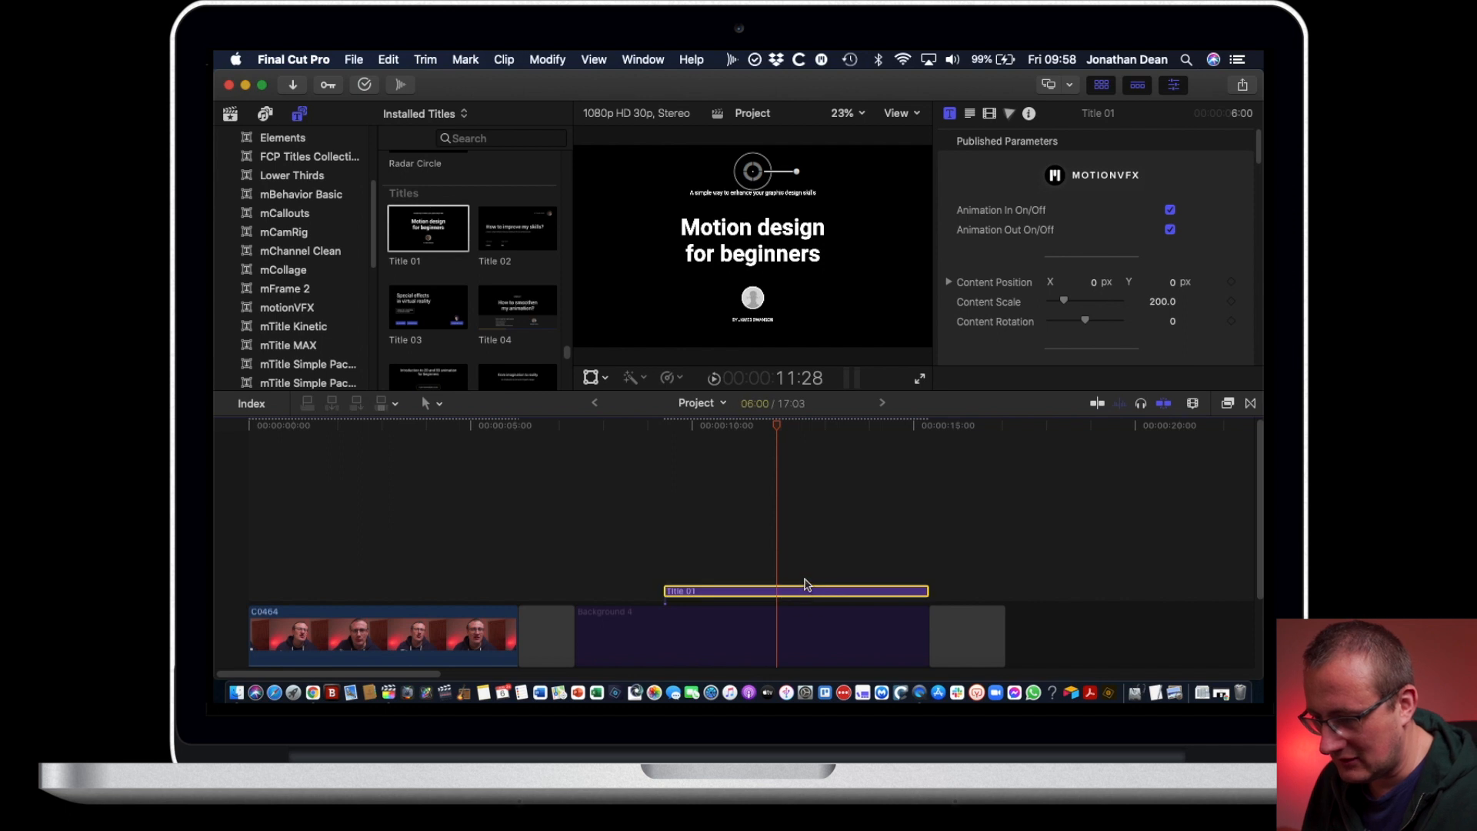
Step: Replace Title 01 with Title 02 from the Titles category above the disabled Background 4 and play it
key("Delete")
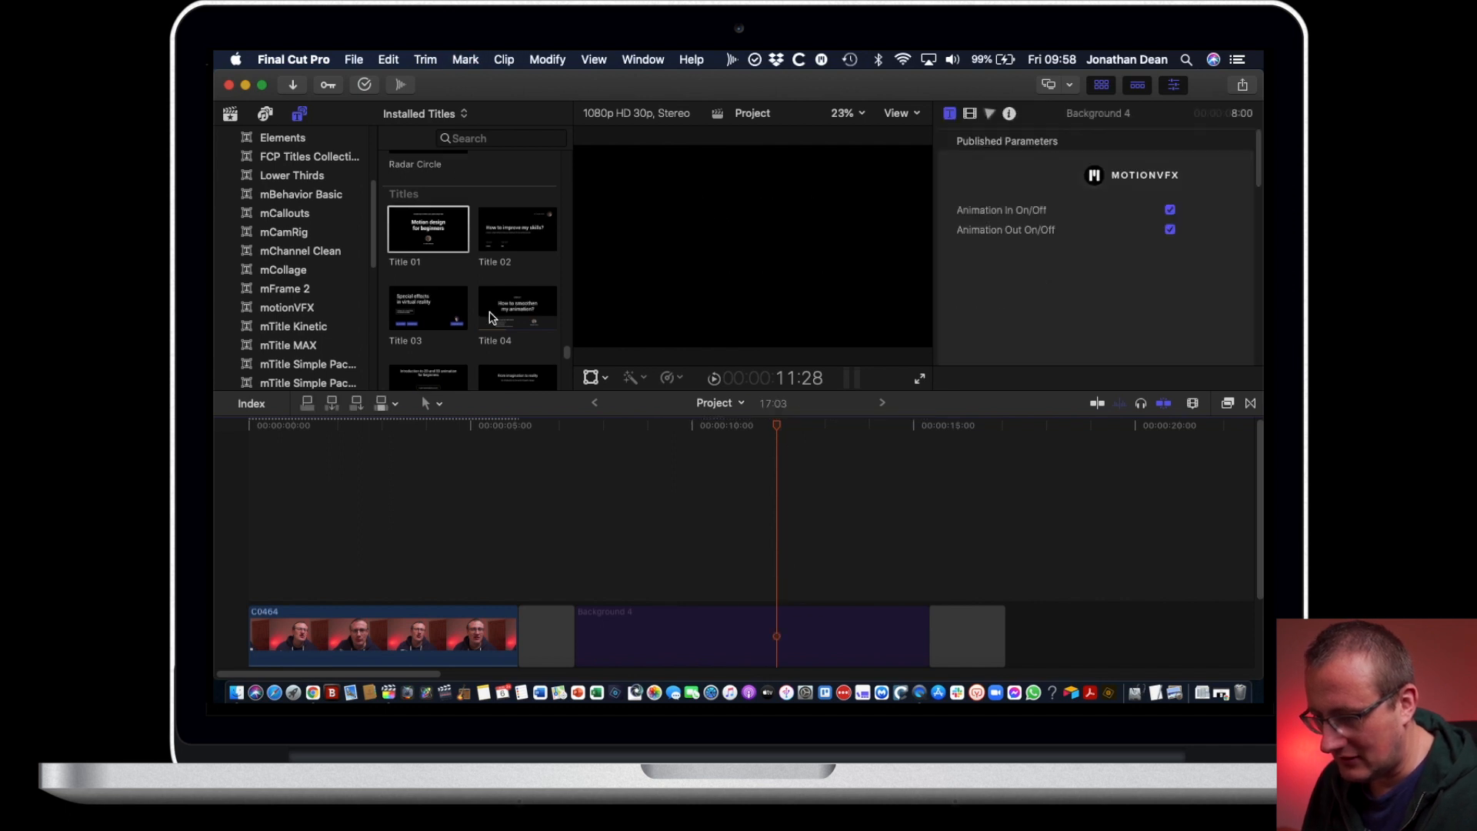
scroll(492, 304, "up", 3)
scroll(496, 307, "down", 5)
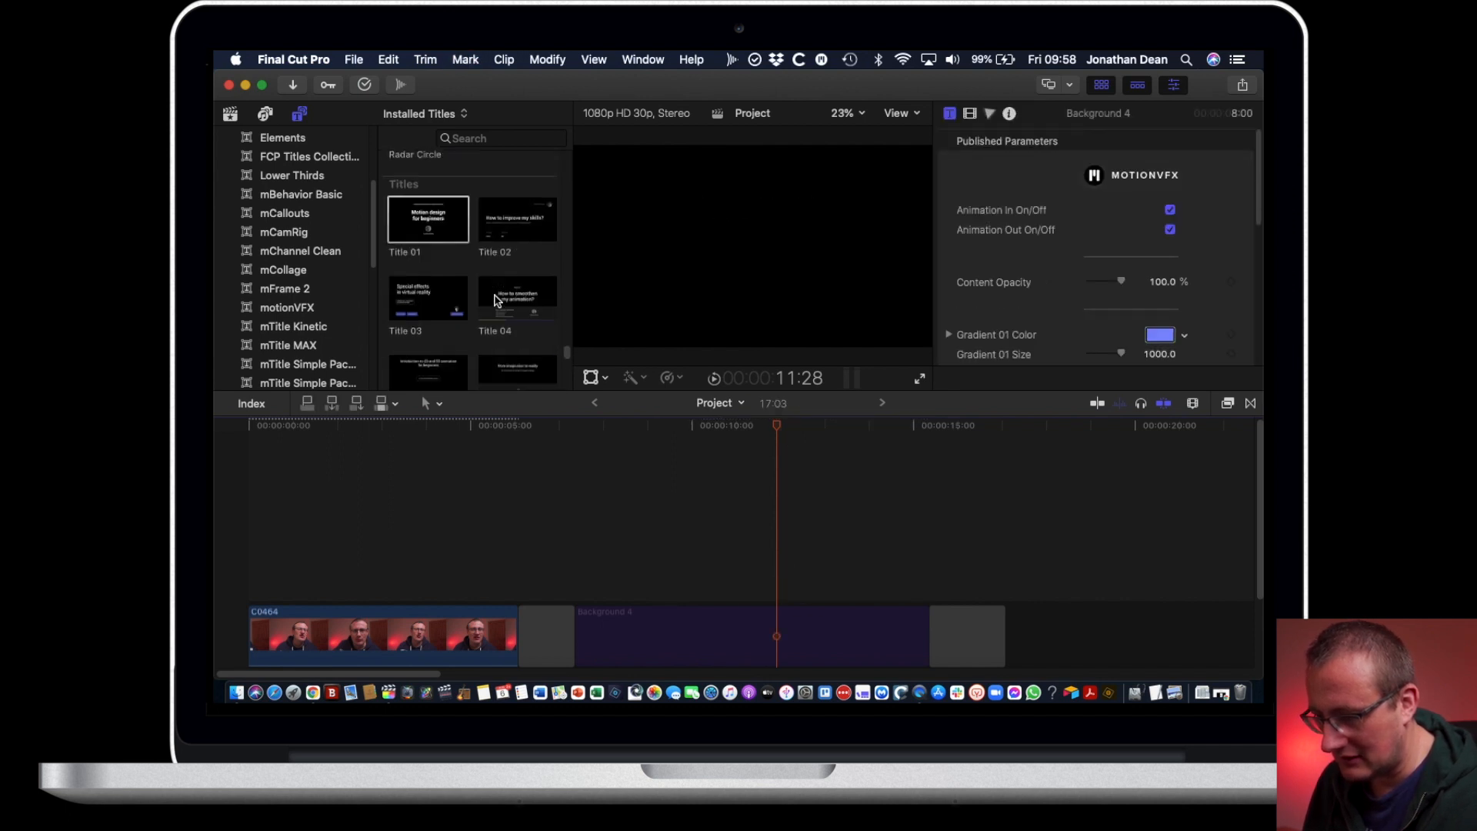
scroll(493, 298, "up", 2)
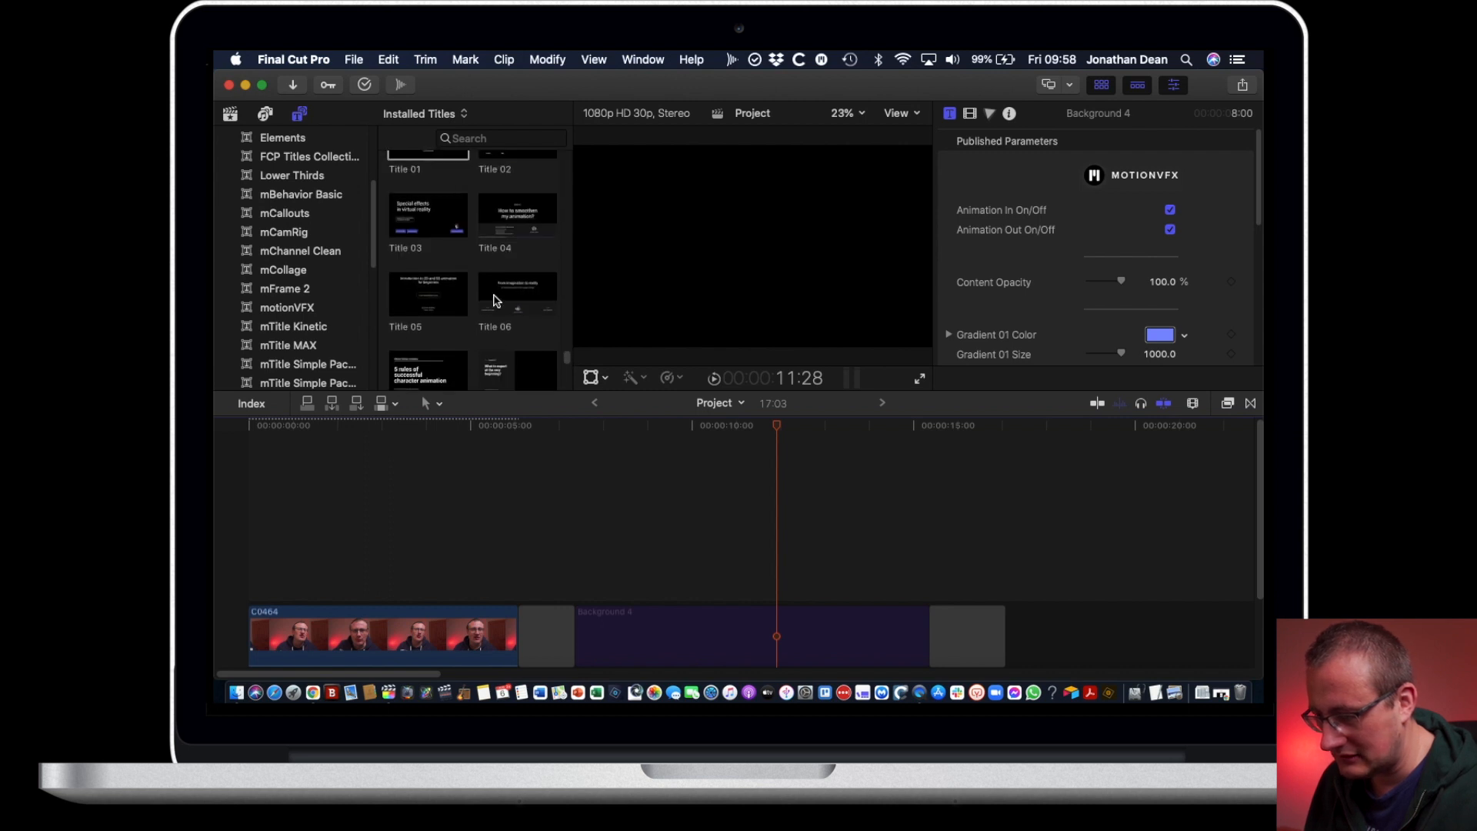
left_click_drag(506, 241, 636, 562)
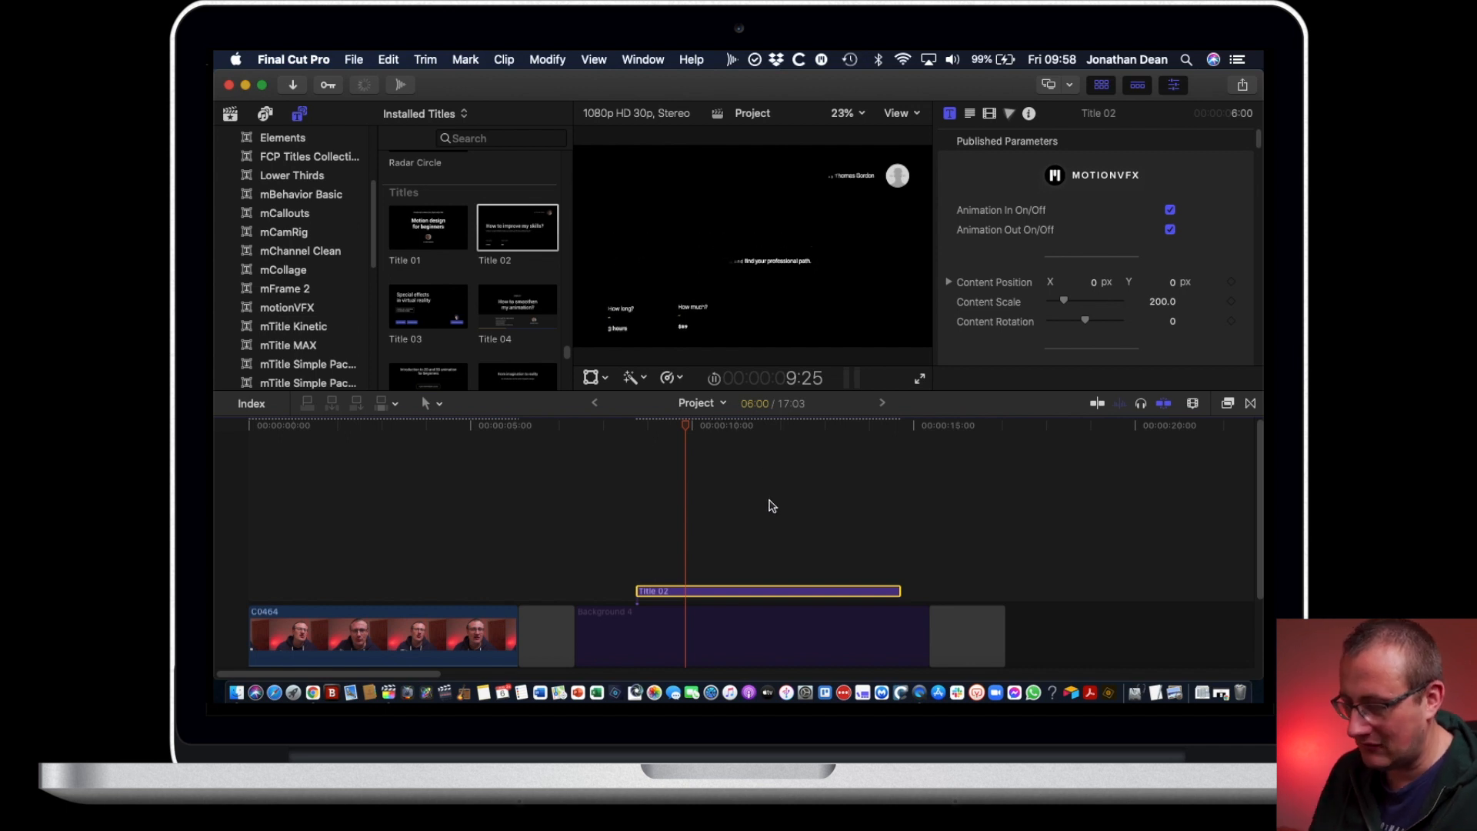
key("space")
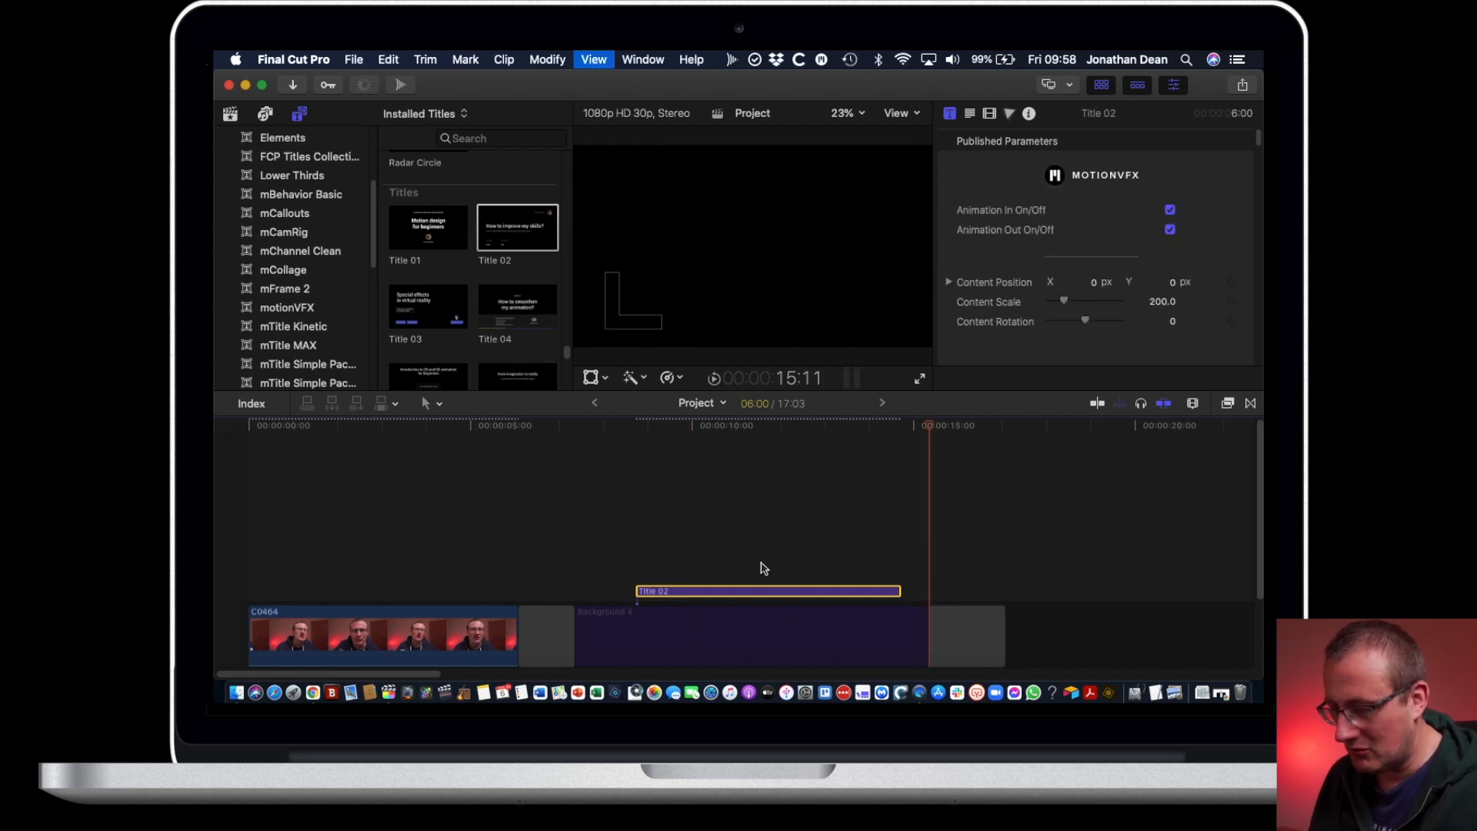
Step: Replace Title 02 with Title 03 above the disabled Background 4 and preview it in full screen
key("BackSpace")
left_click_drag(453, 314, 671, 558)
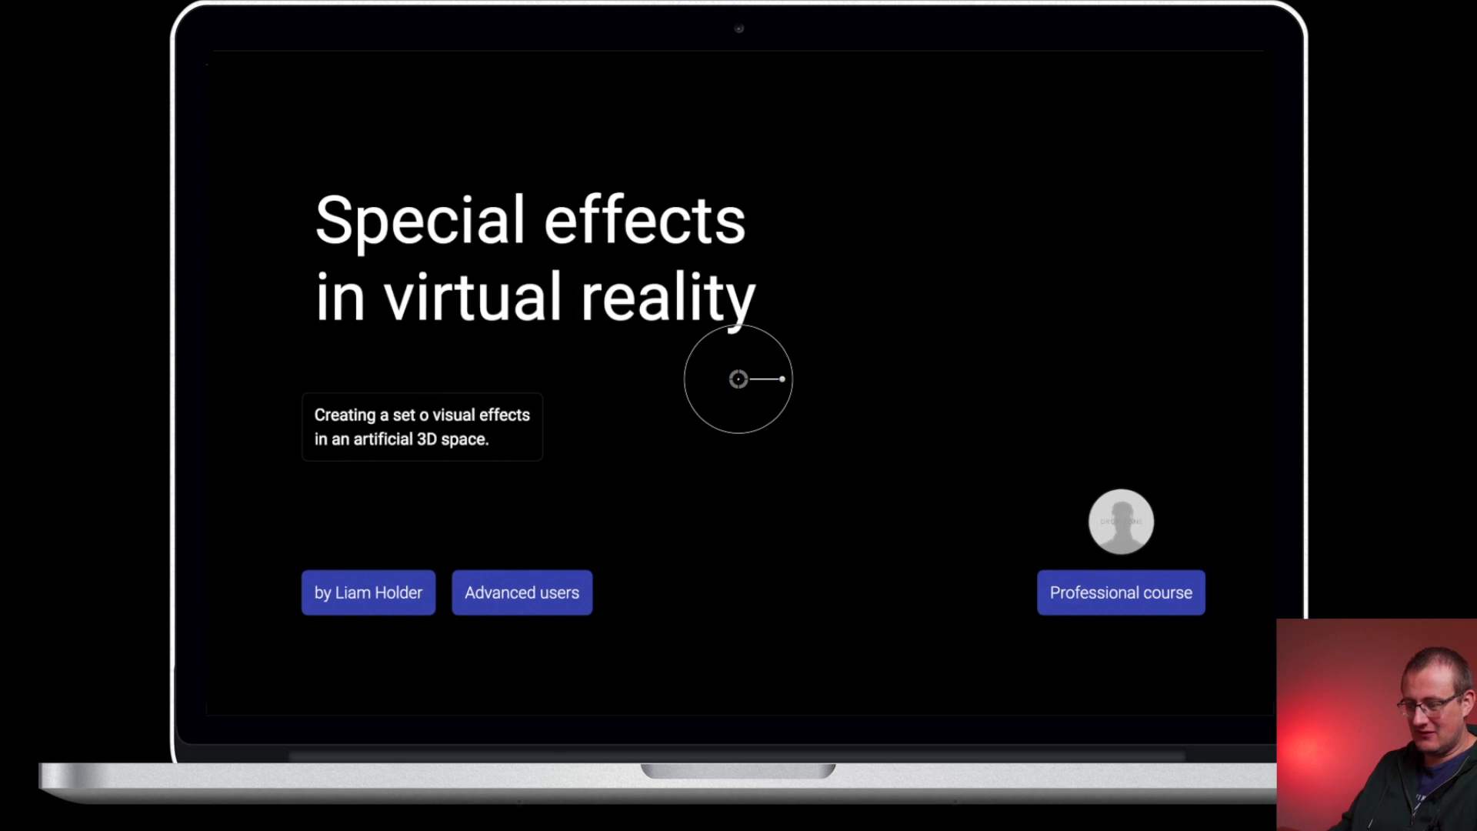
key("Escape")
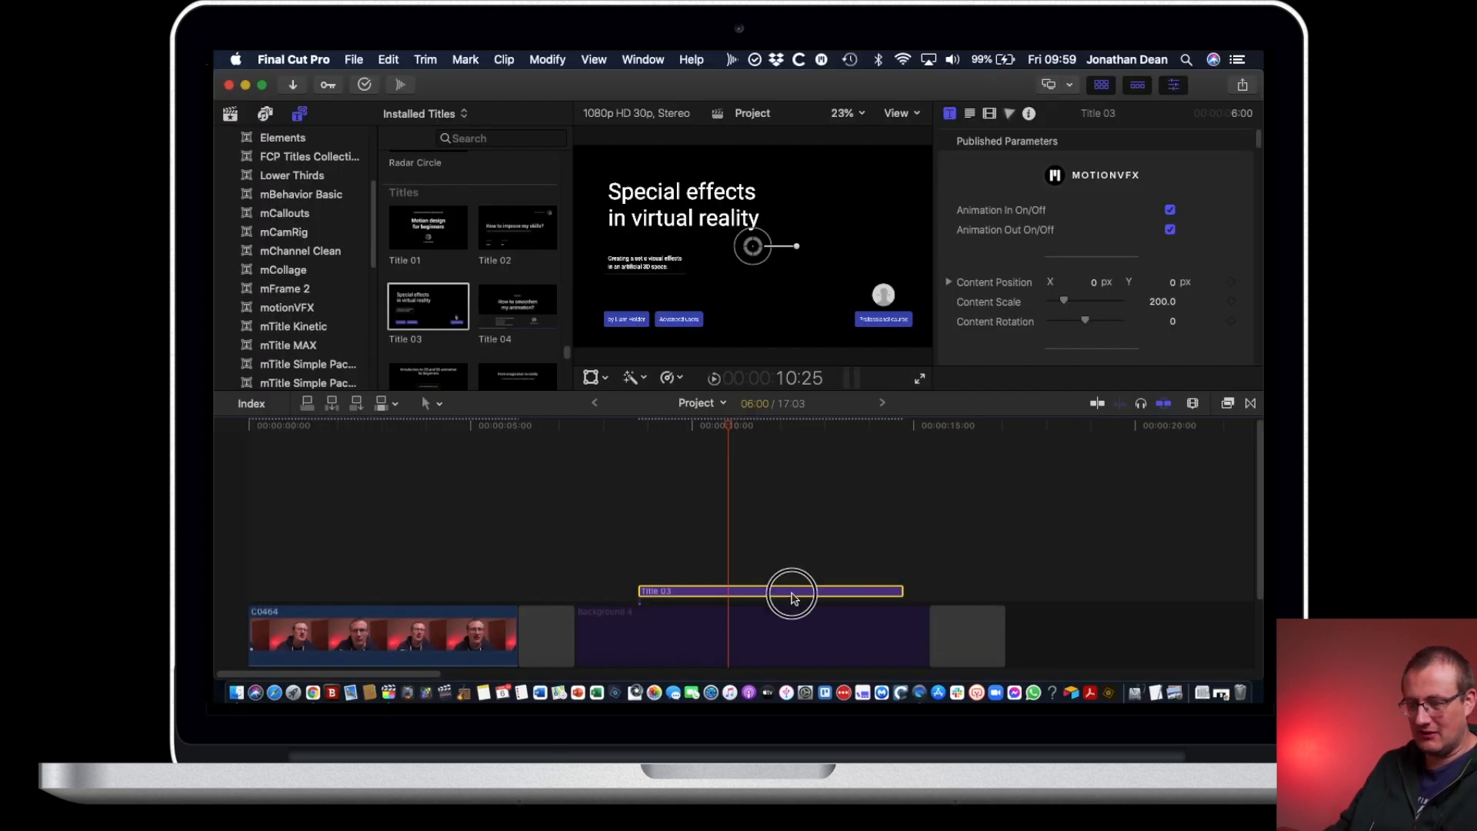
Step: Replace Title 03 with Title 04 above the disabled Background 4 and preview it from its start in full screen
key("Delete")
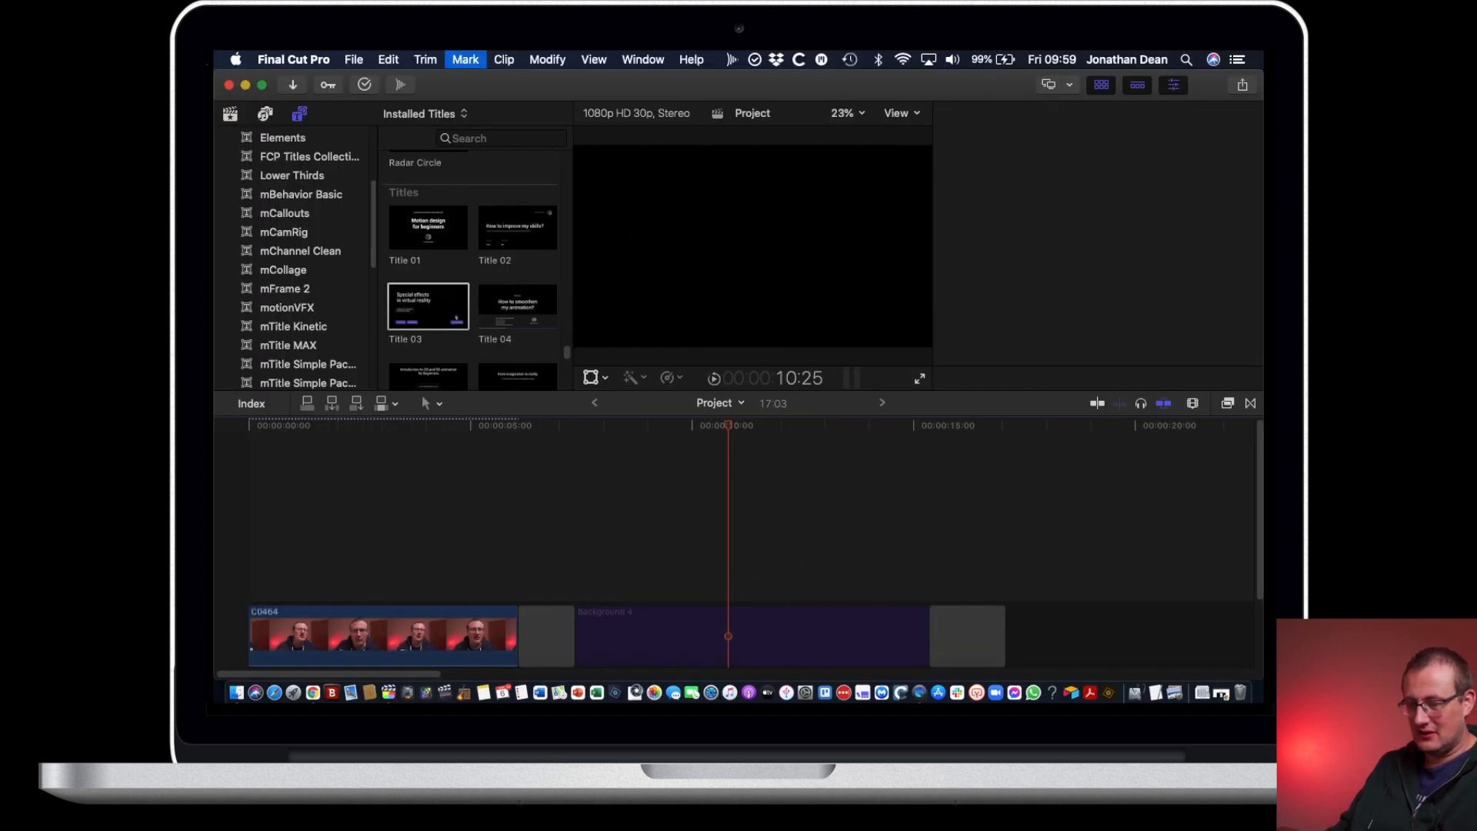
left_click_drag(517, 306, 649, 570)
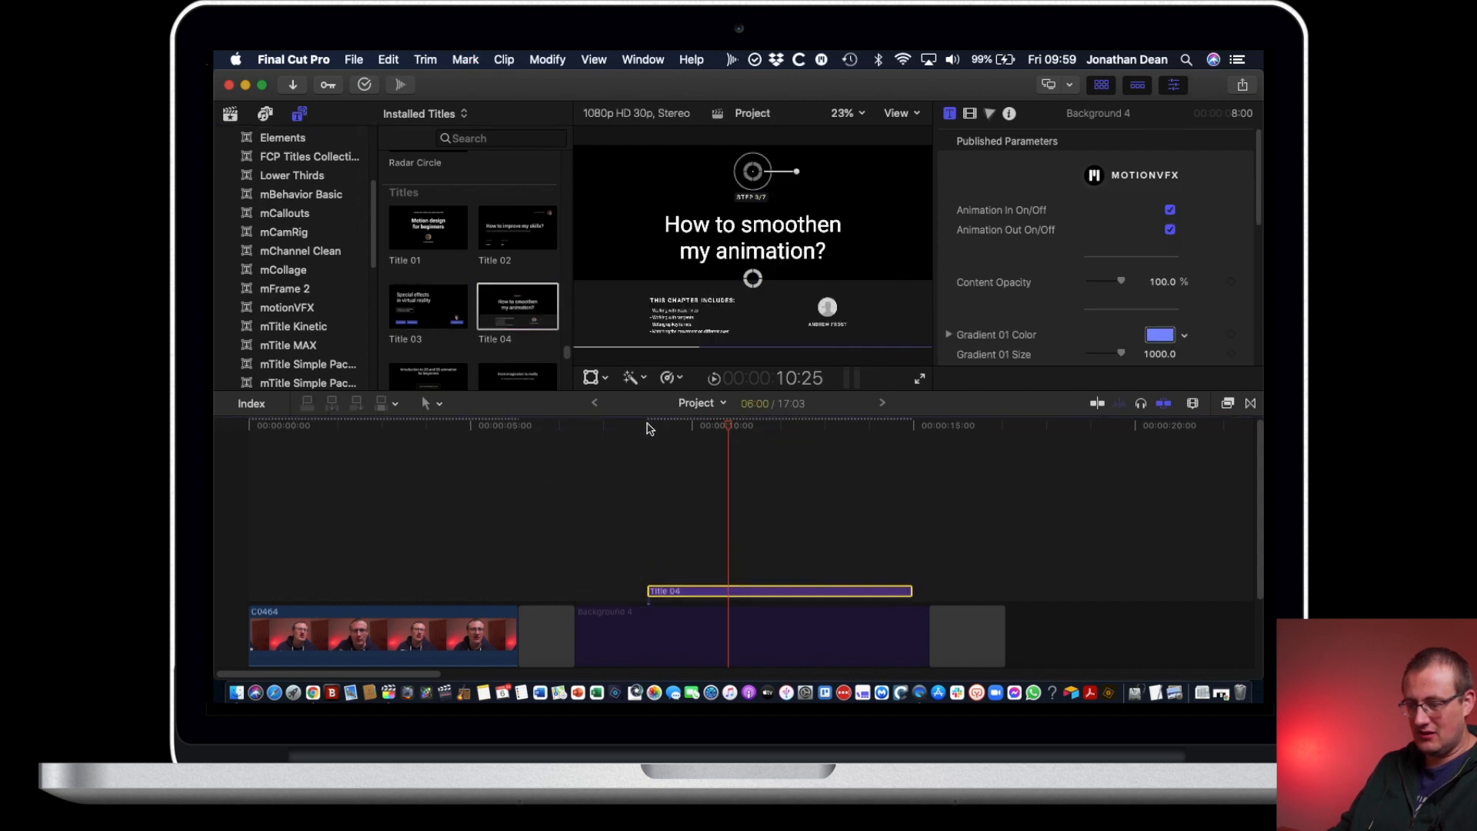
left_click(647, 426)
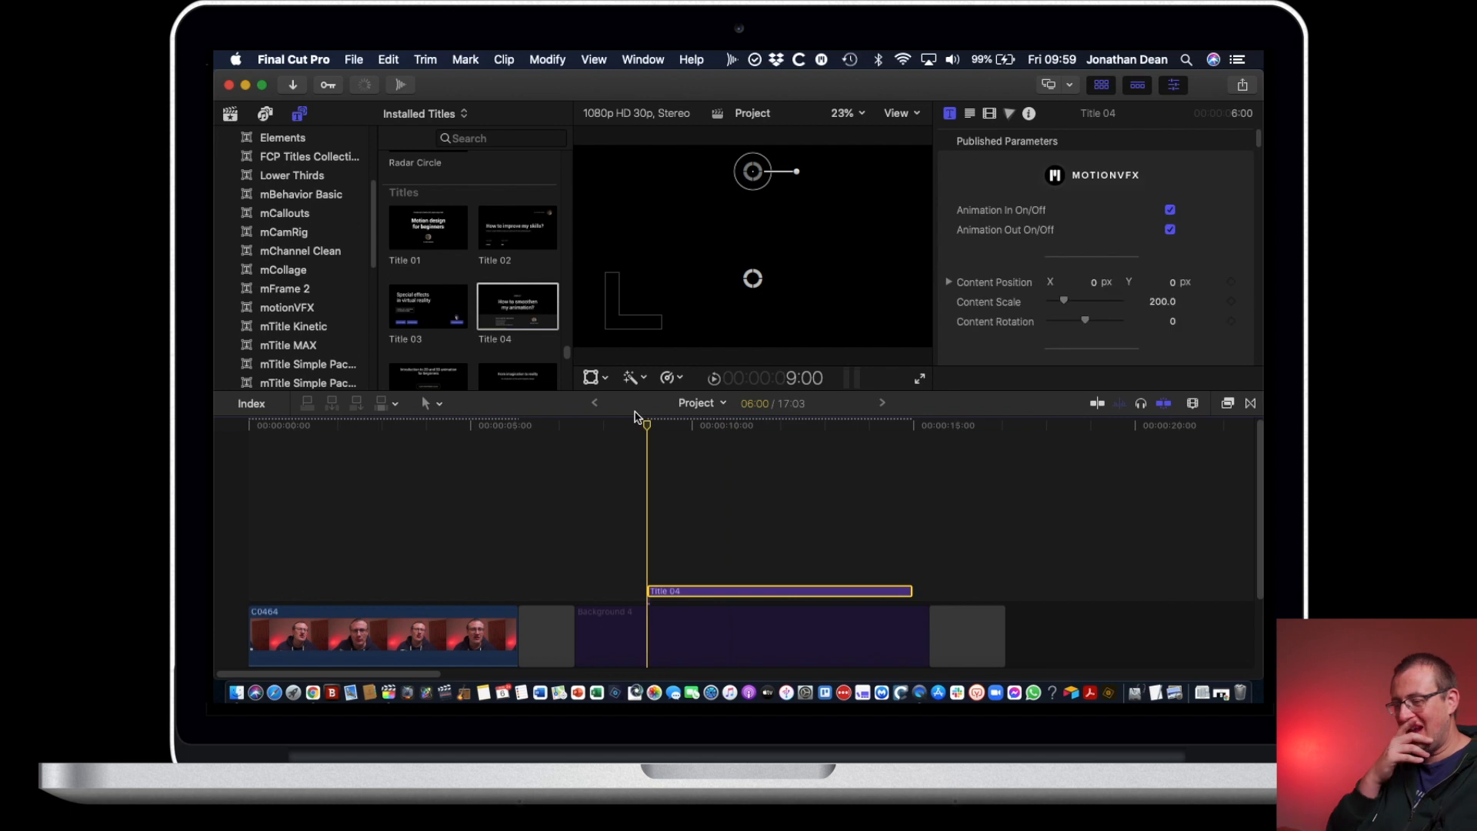
key("space")
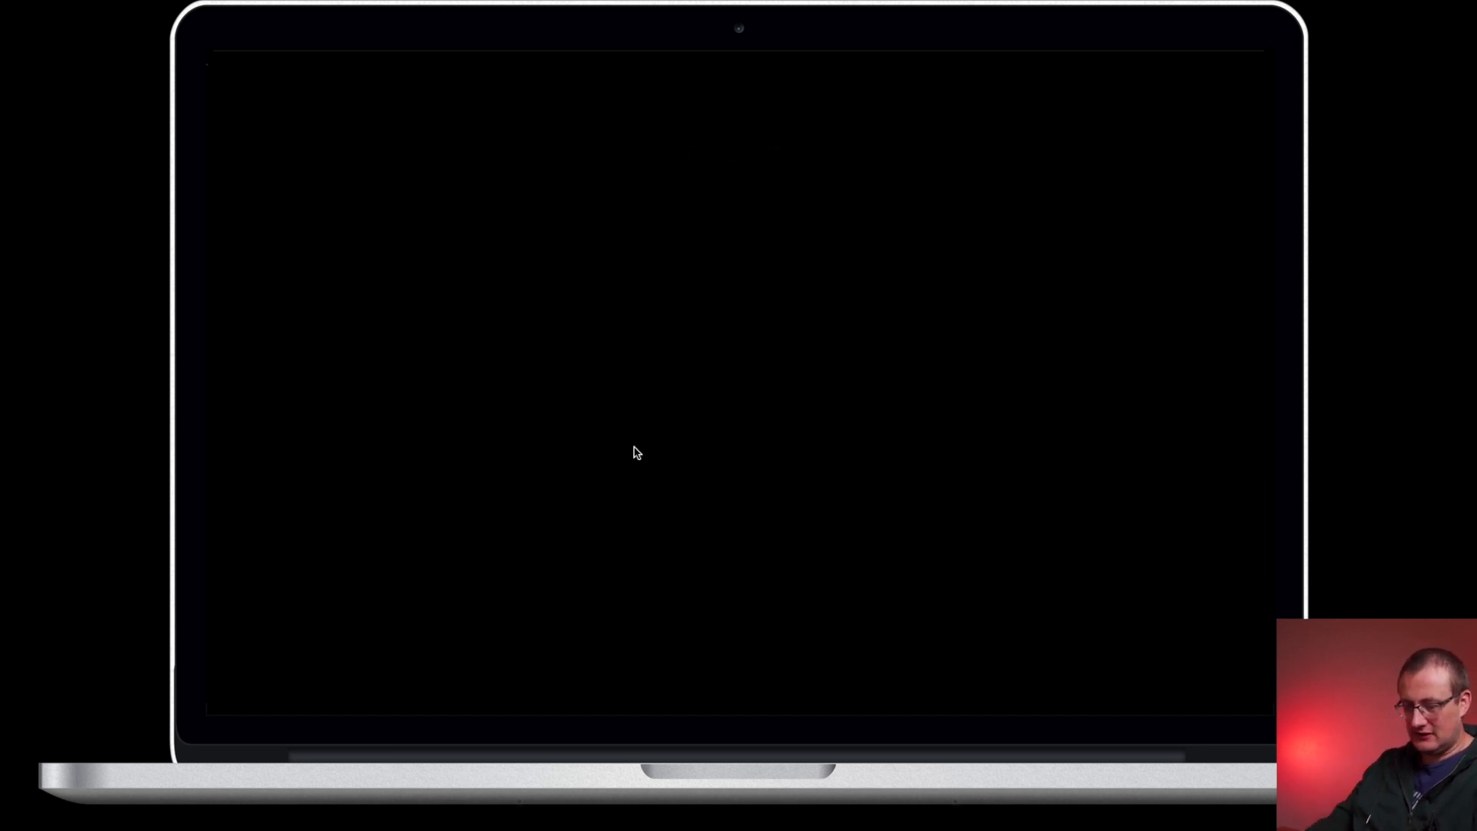
mouse_move(690, 515)
key("Escape")
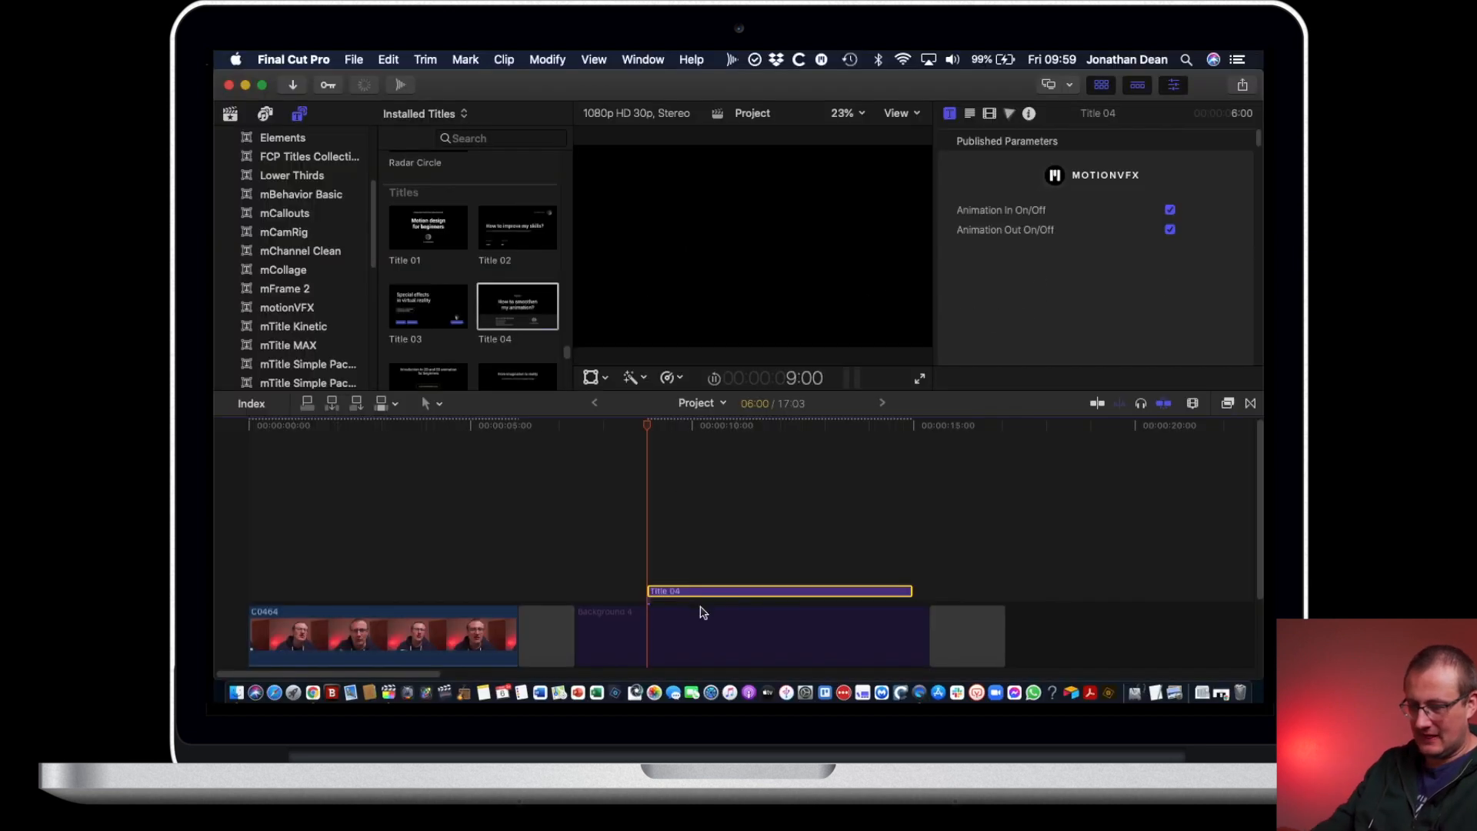
key("super+shift+f")
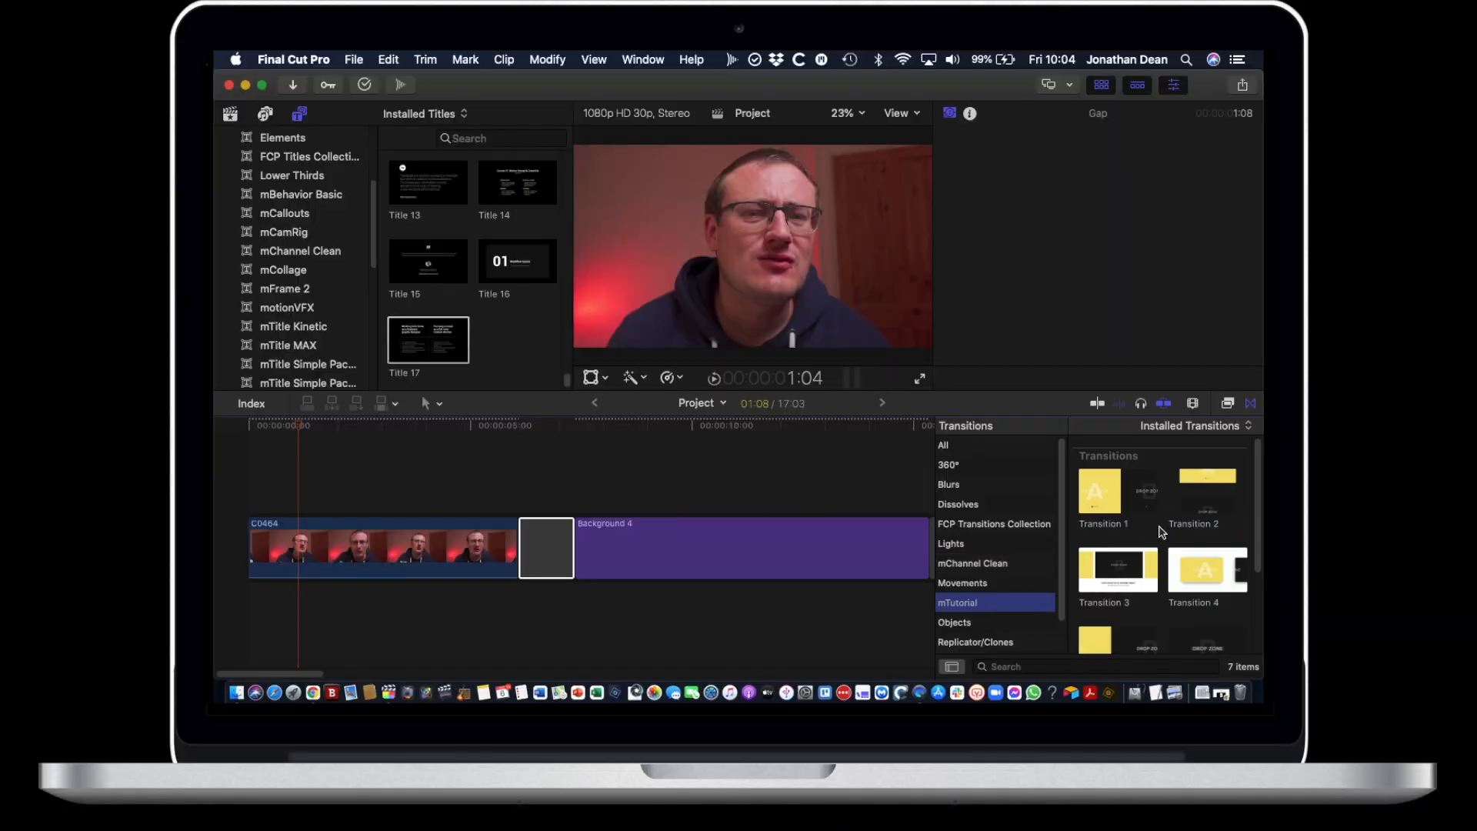
Step: Remove the gap before Background 4, add the mTutorial Transition 1 at its cut with C0464, and play it
double_click(1109, 510)
left_click(422, 426)
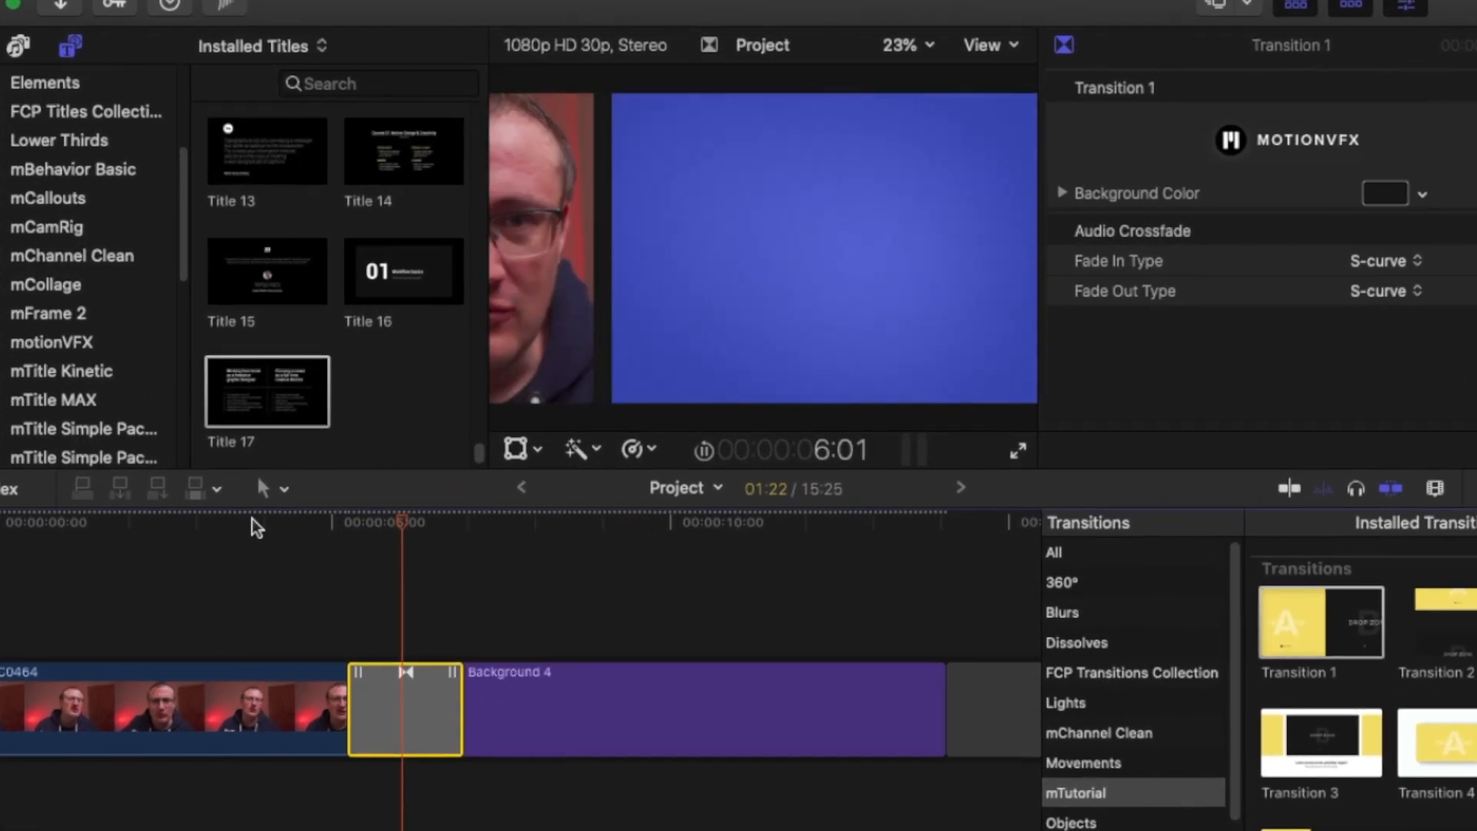
key("space")
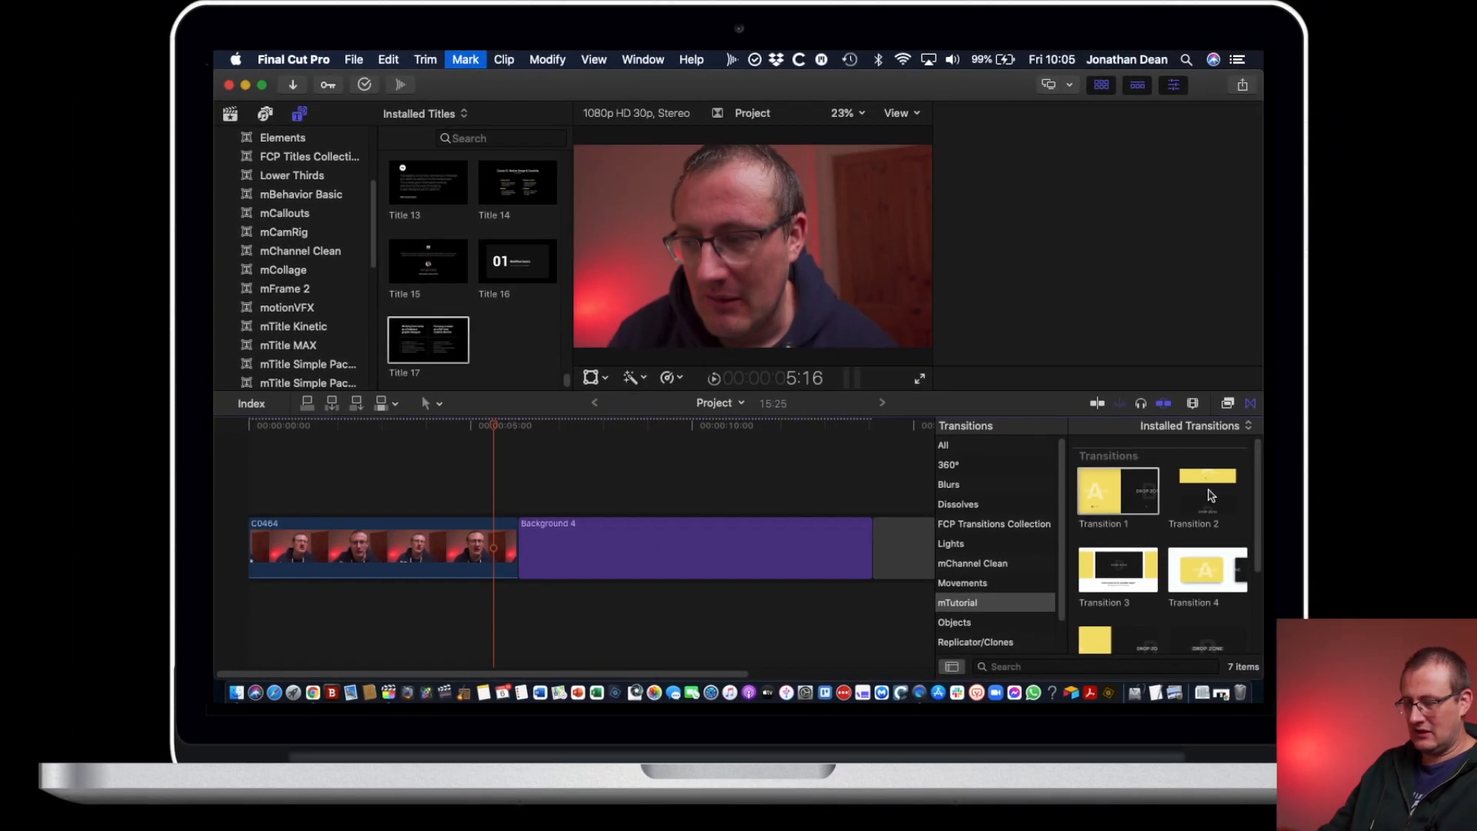
Step: Replace Transition 1 with Transition 2 between C0464 and Background 4 and play it from just before its start
left_click(748, 672)
left_click_drag(743, 530, 519, 550)
left_click(448, 428)
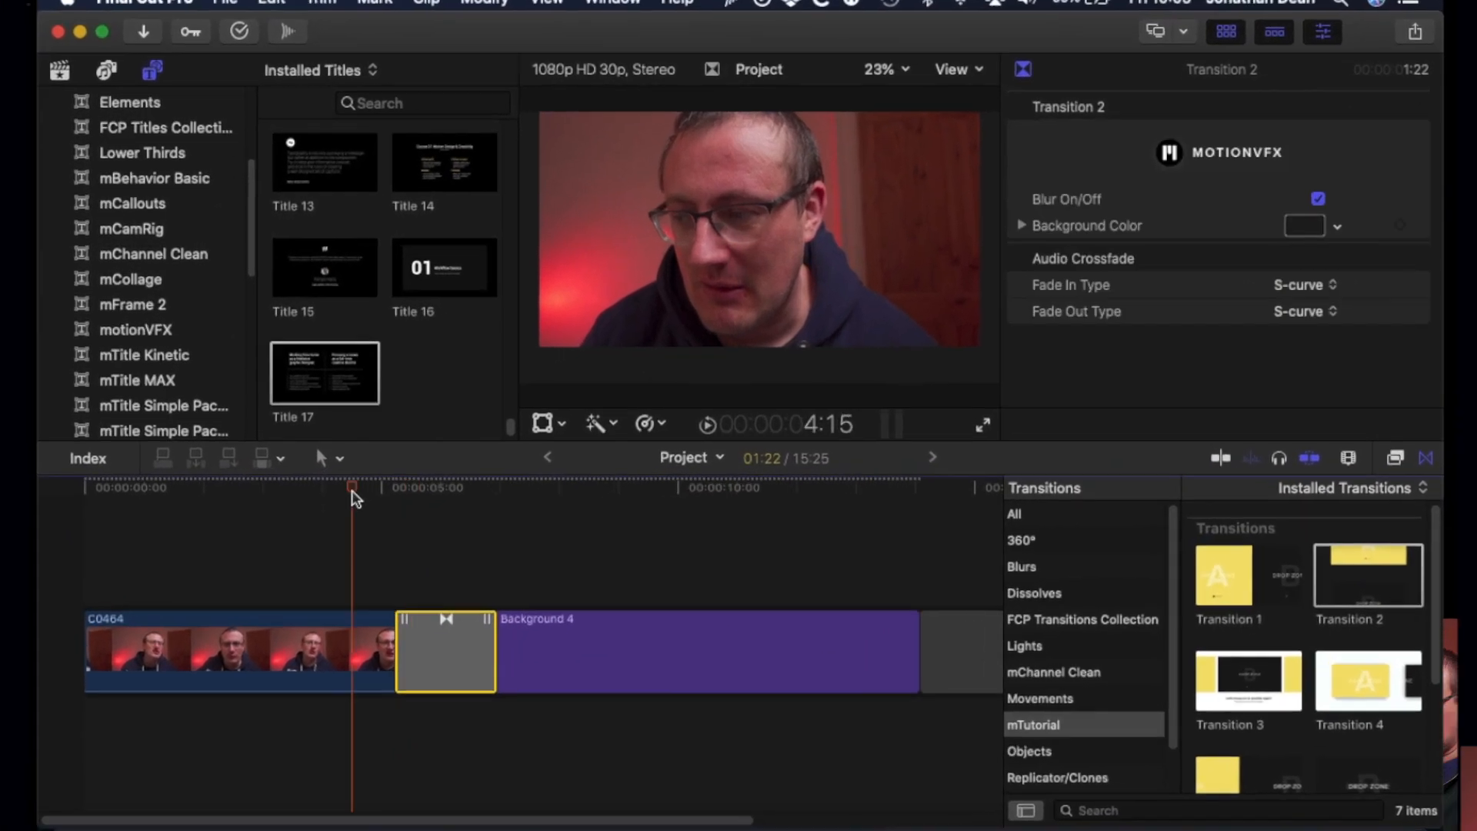
key("space")
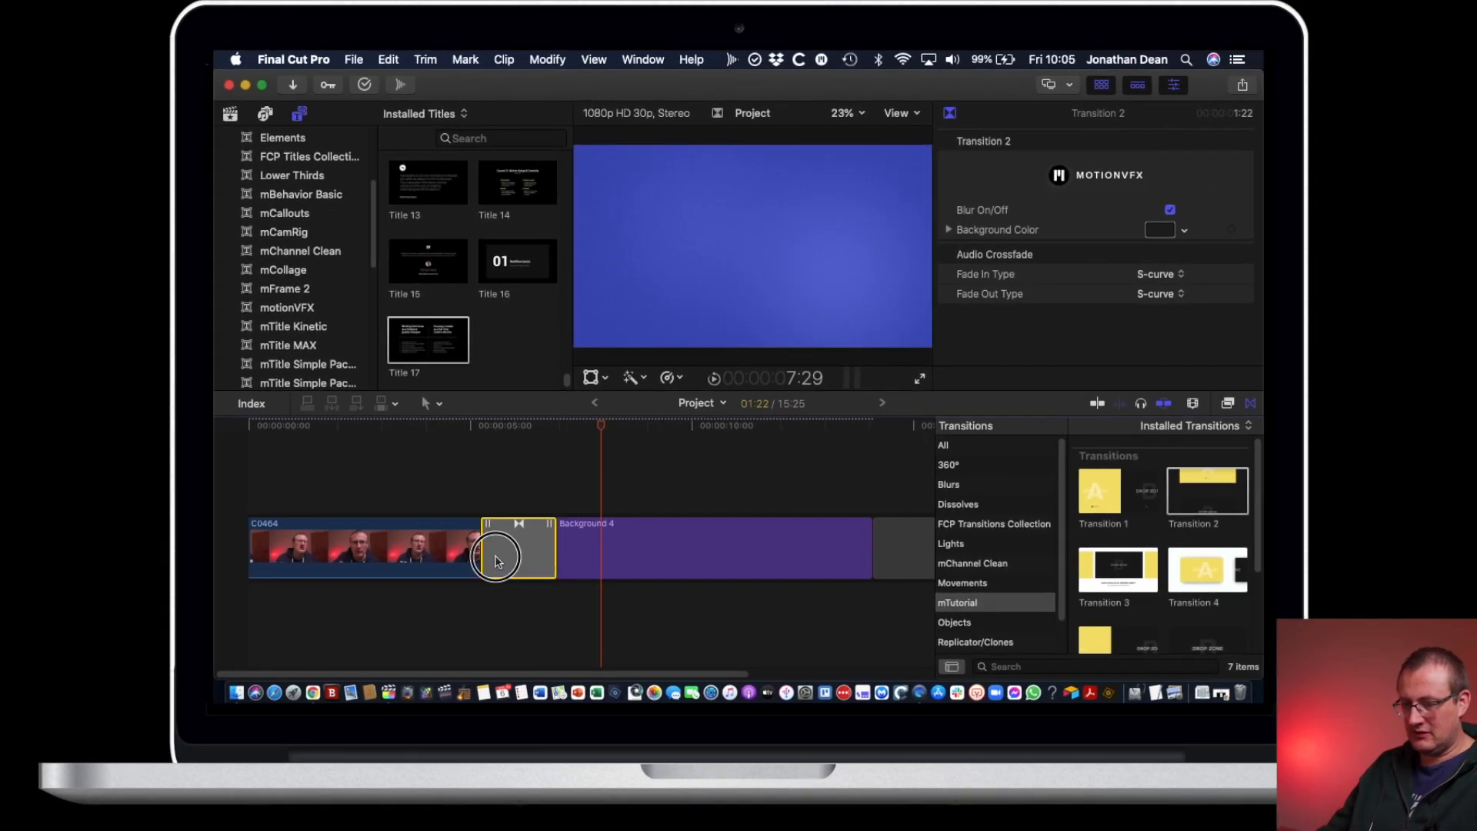
Step: Replace Transition 2 with Transition 3 between C0464 and Background 4, play it, and dismiss the dropped-frames warning
key("Delete")
left_click(526, 554)
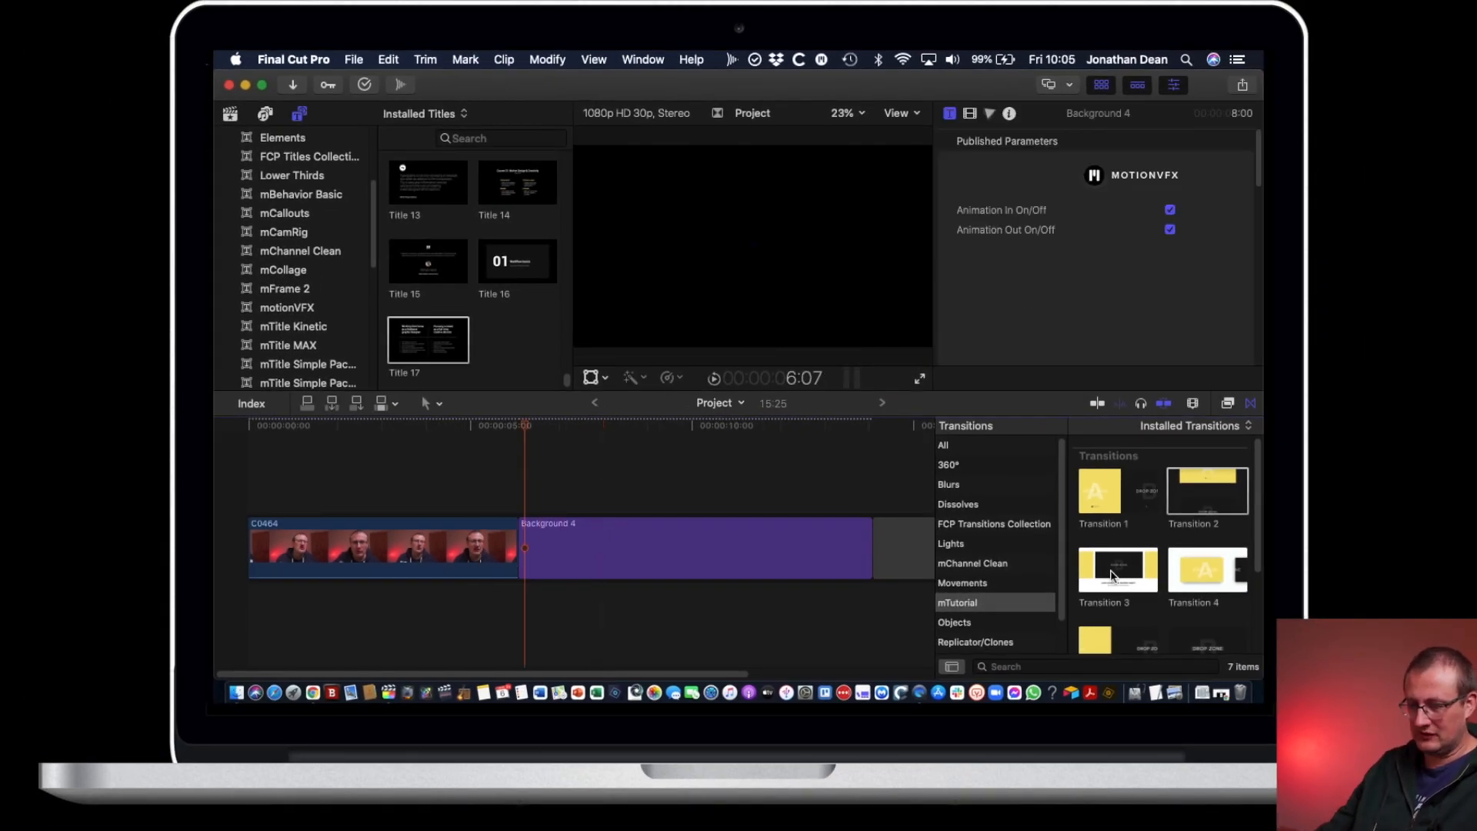
key("super+t")
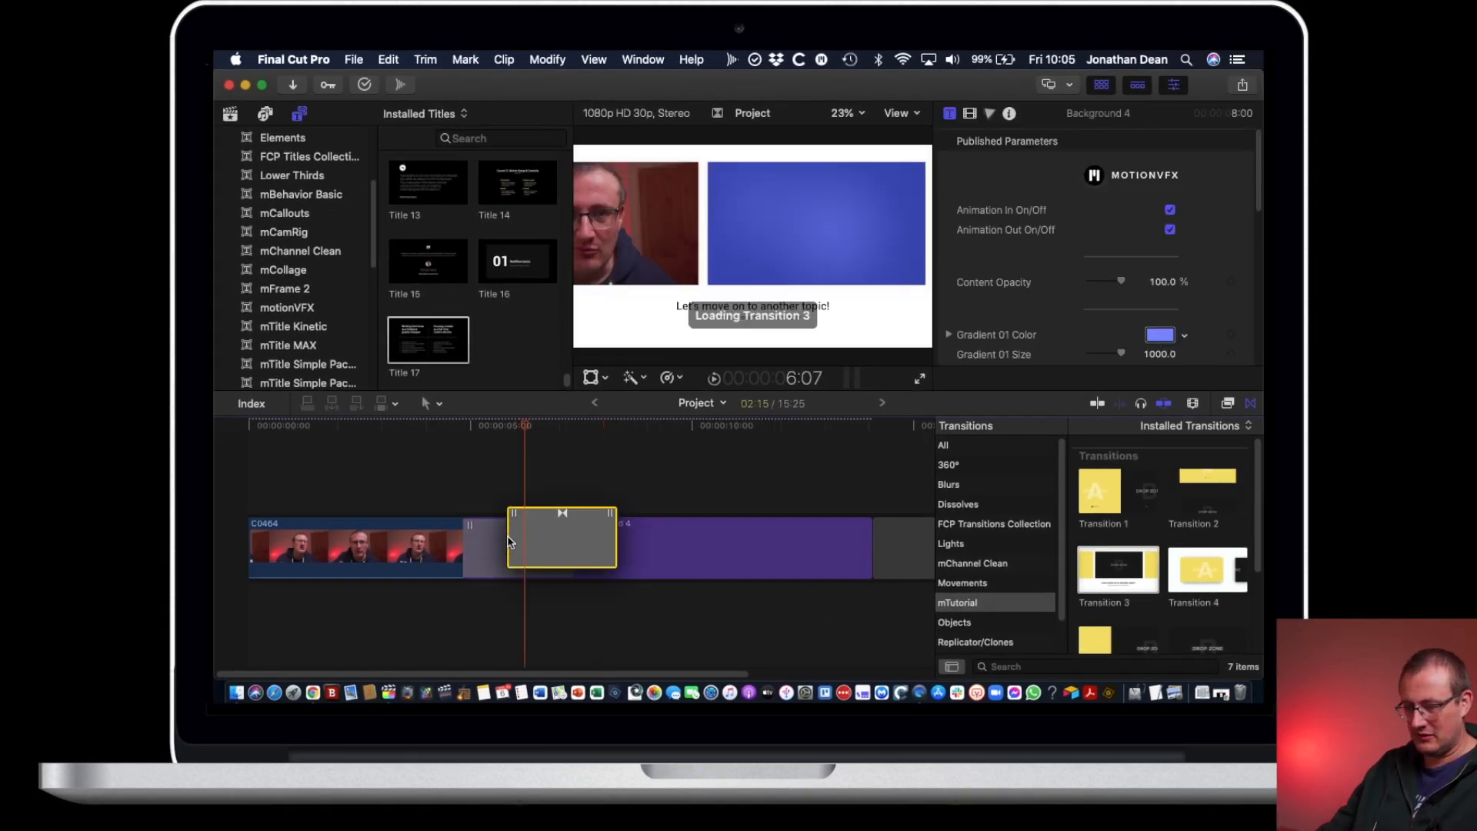
left_click(459, 433)
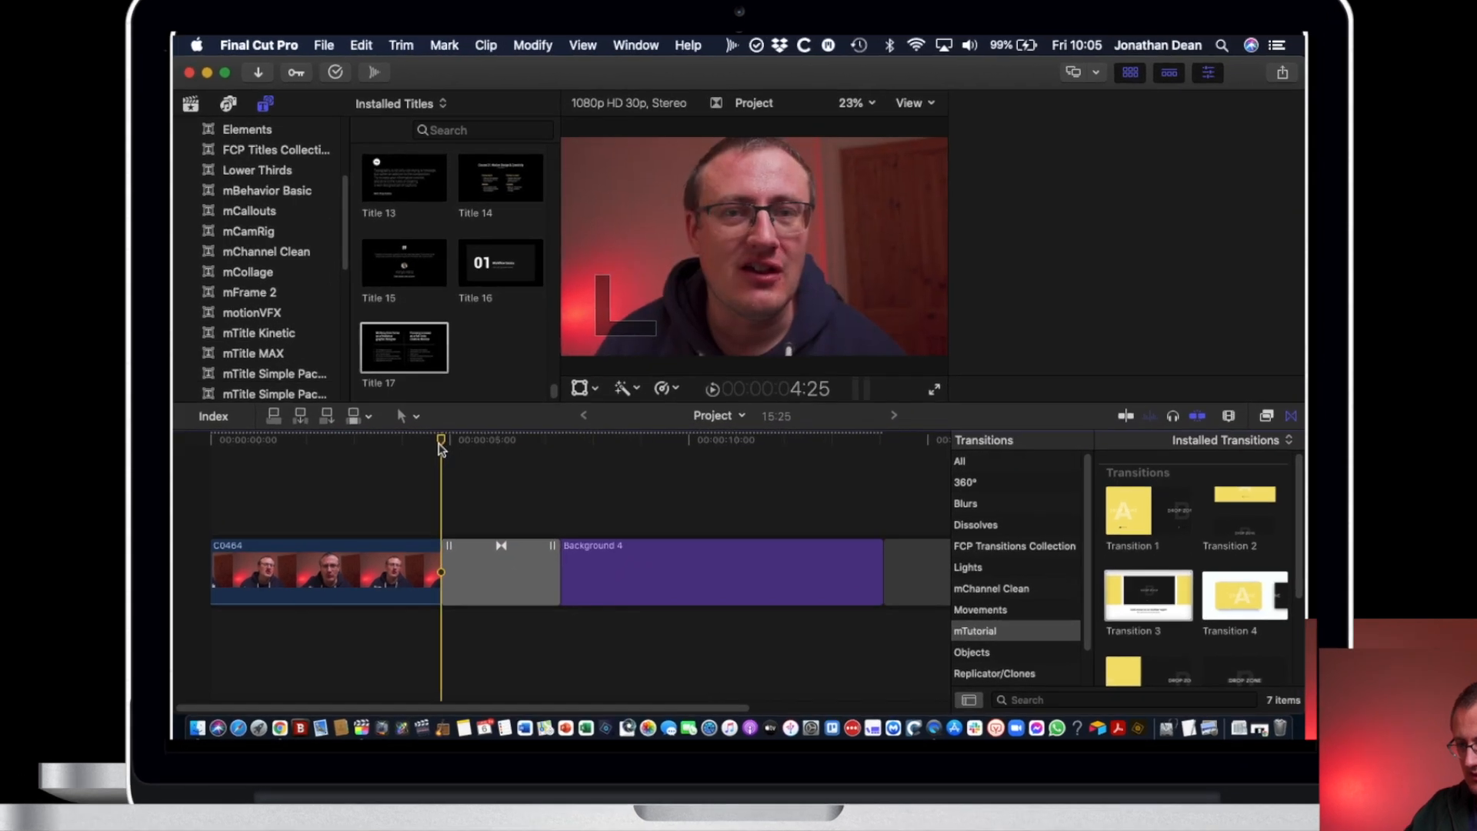
key("space")
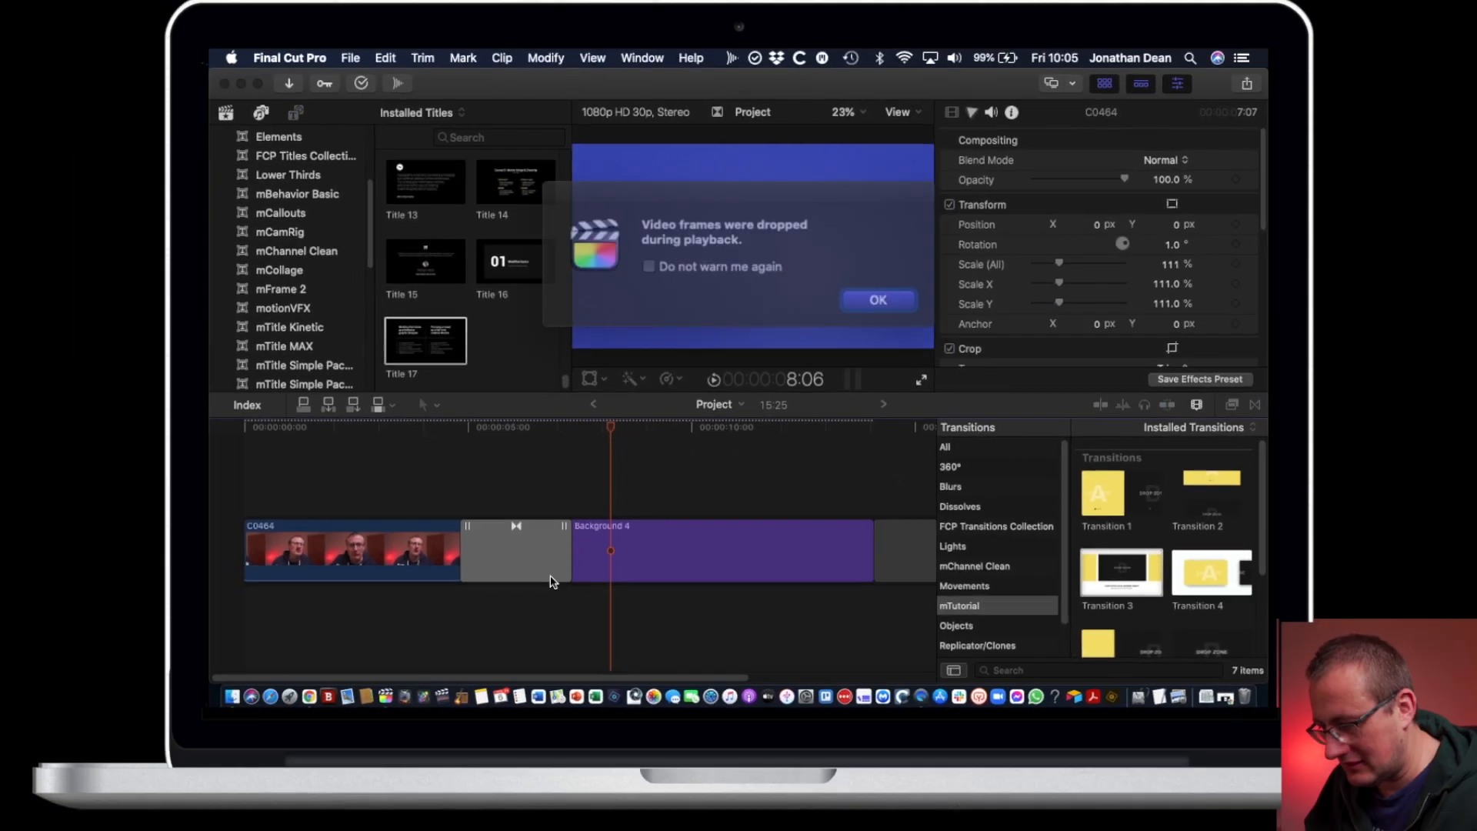
left_click(854, 299)
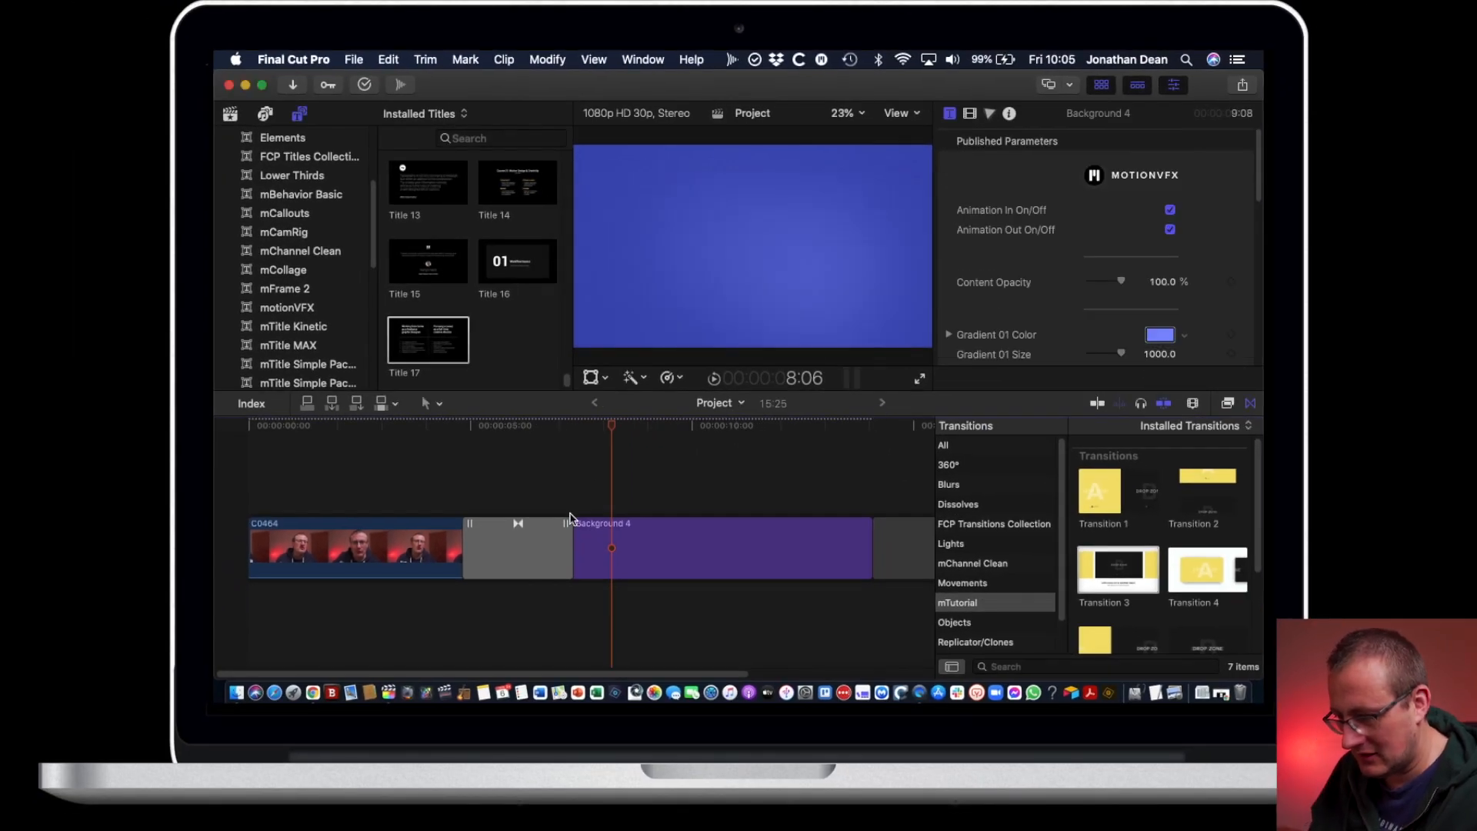
Step: Replace Transition 3 with Transition 4 between C0464 and Background 4 and play it from before its start
left_click(529, 548)
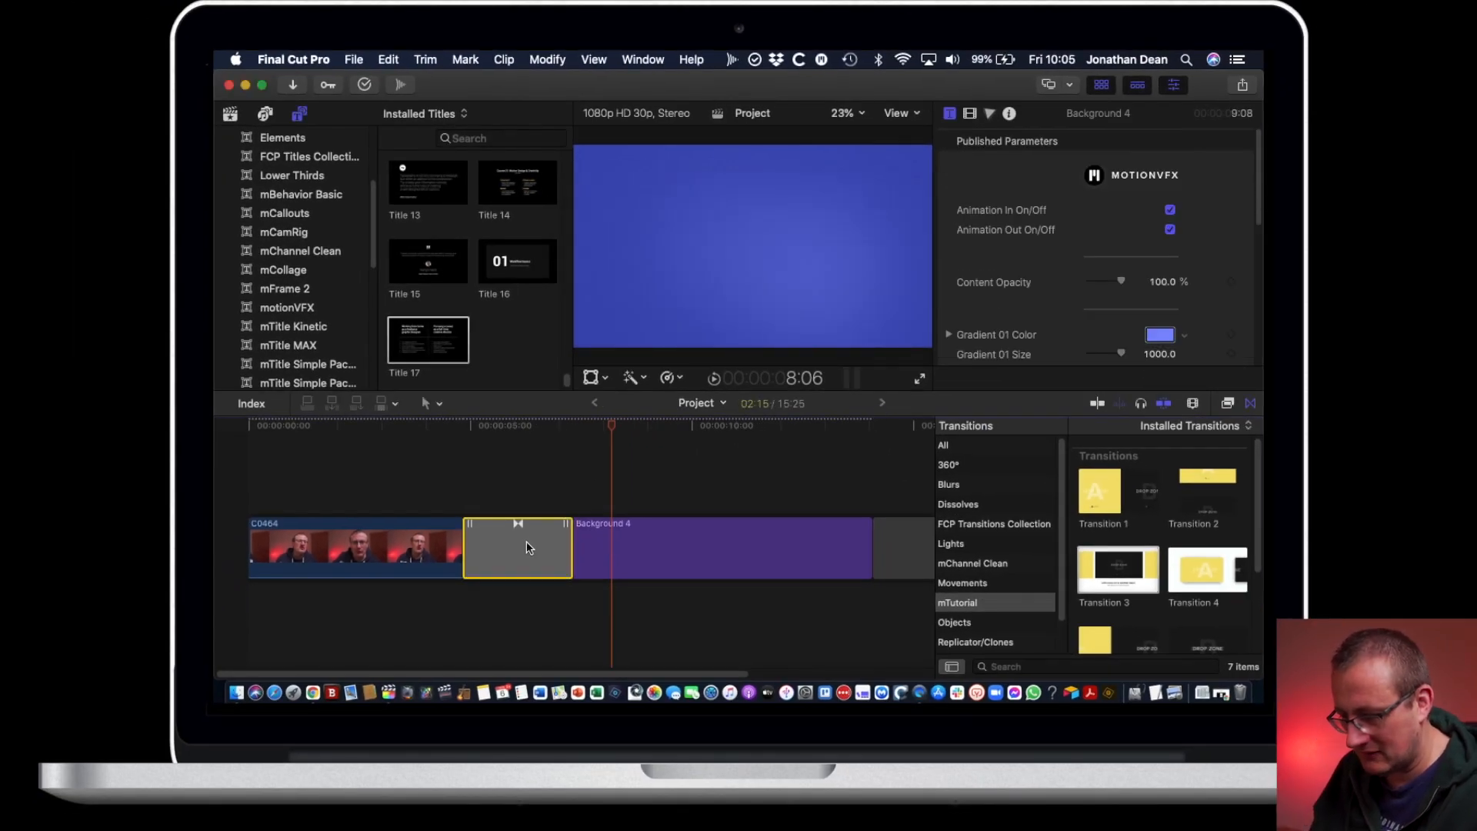
key("Delete")
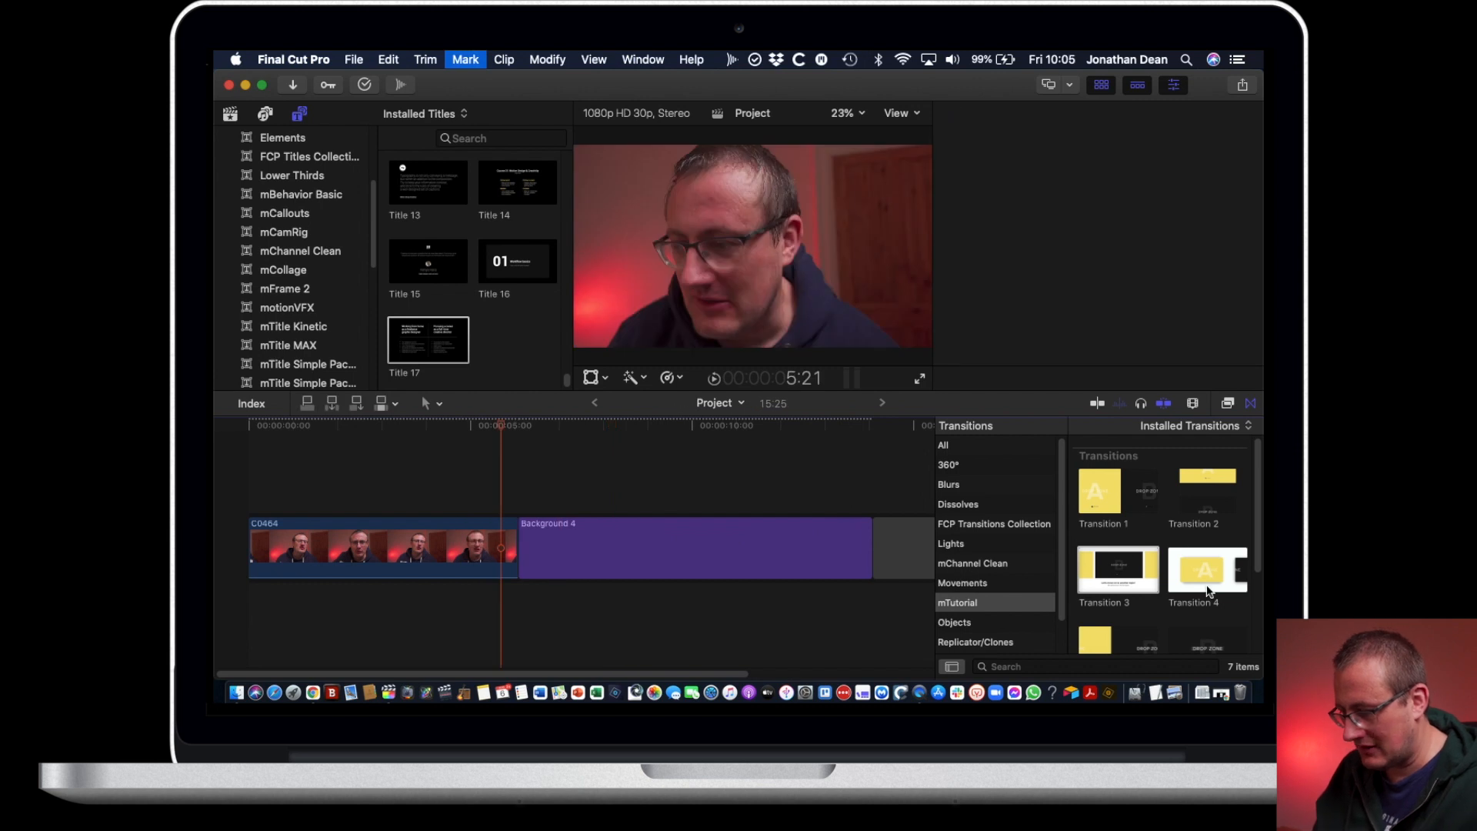
left_click_drag(1192, 592, 1043, 593)
left_click_drag(548, 554, 539, 552)
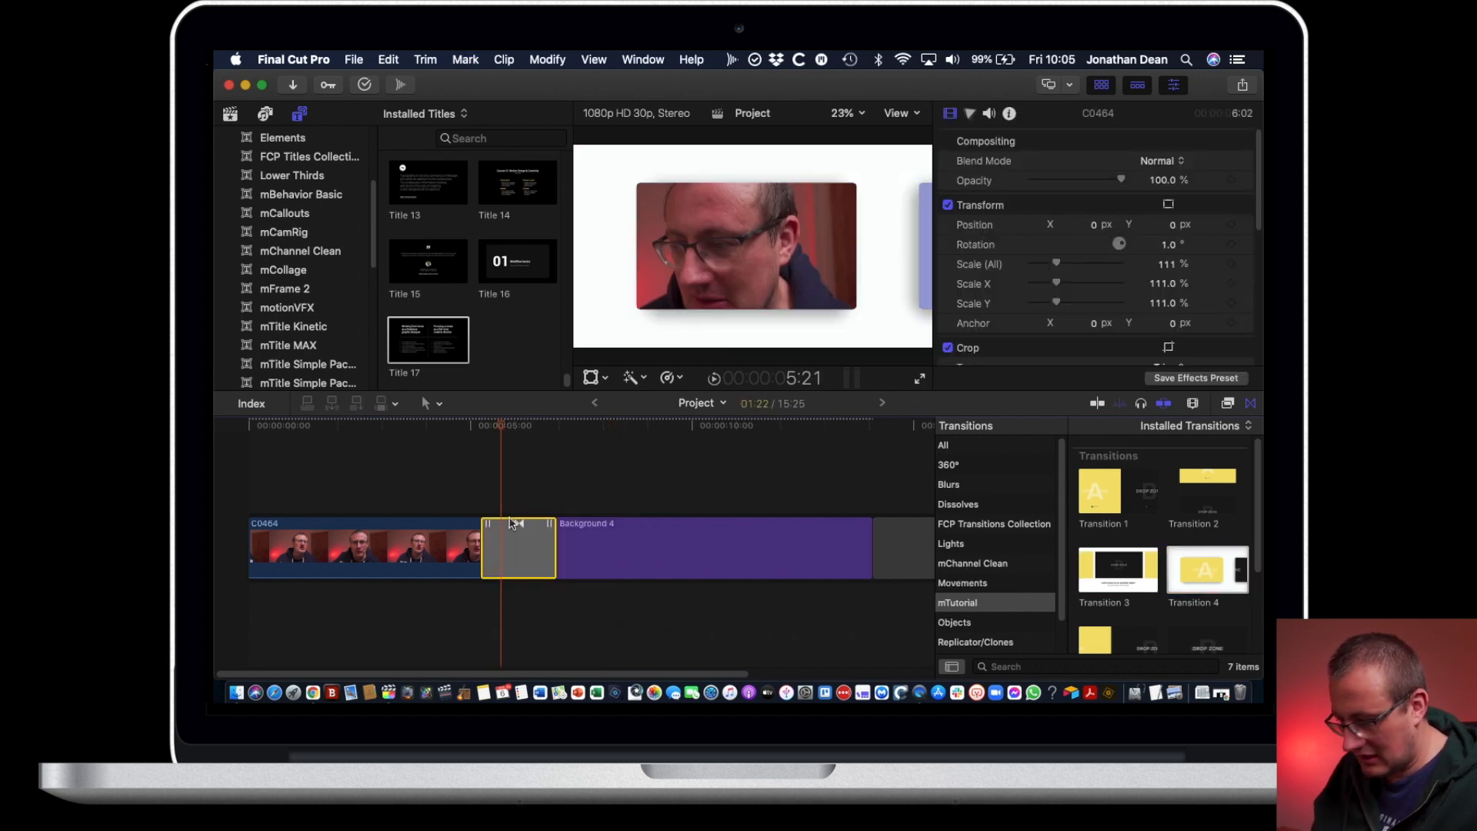
left_click(425, 429)
key("space")
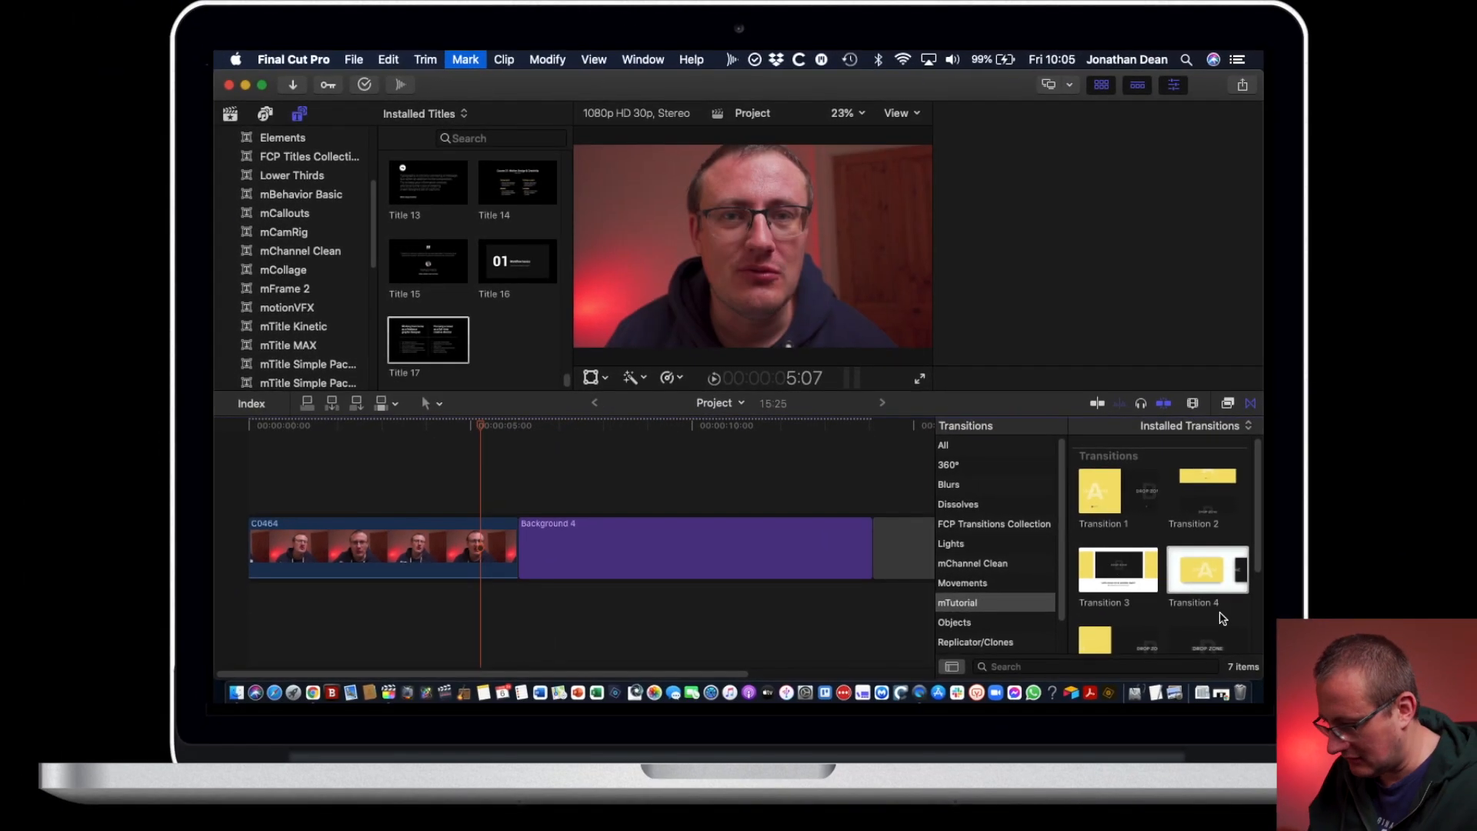
Step: Replace Transition 4 with Transition 5 between C0464 and Background 4 and play it from just before its start
key("super+4")
scroll(1216, 601, "down", 2)
left_click_drag(1117, 556, 520, 543)
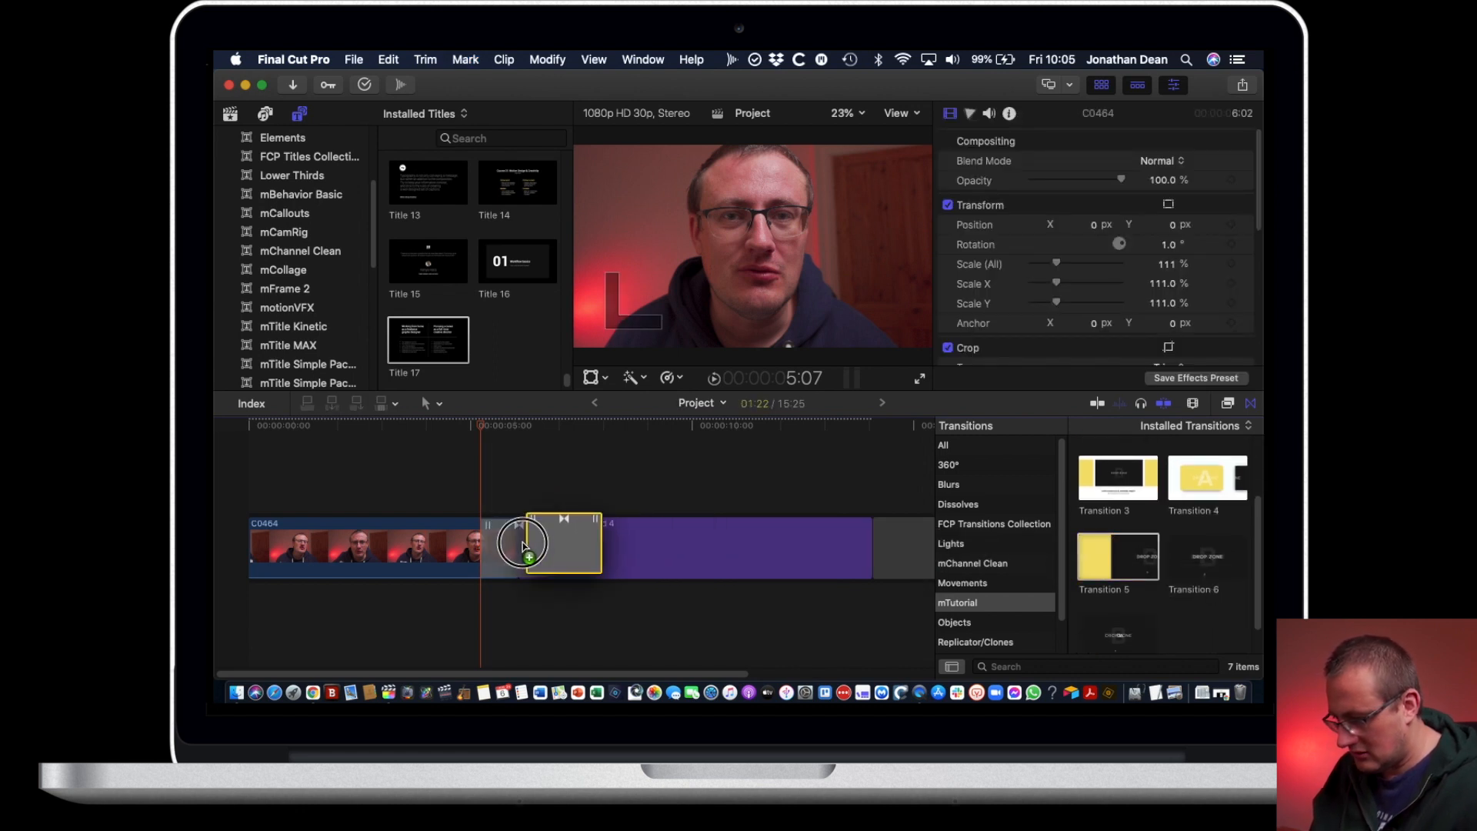
left_click(463, 427)
key("space")
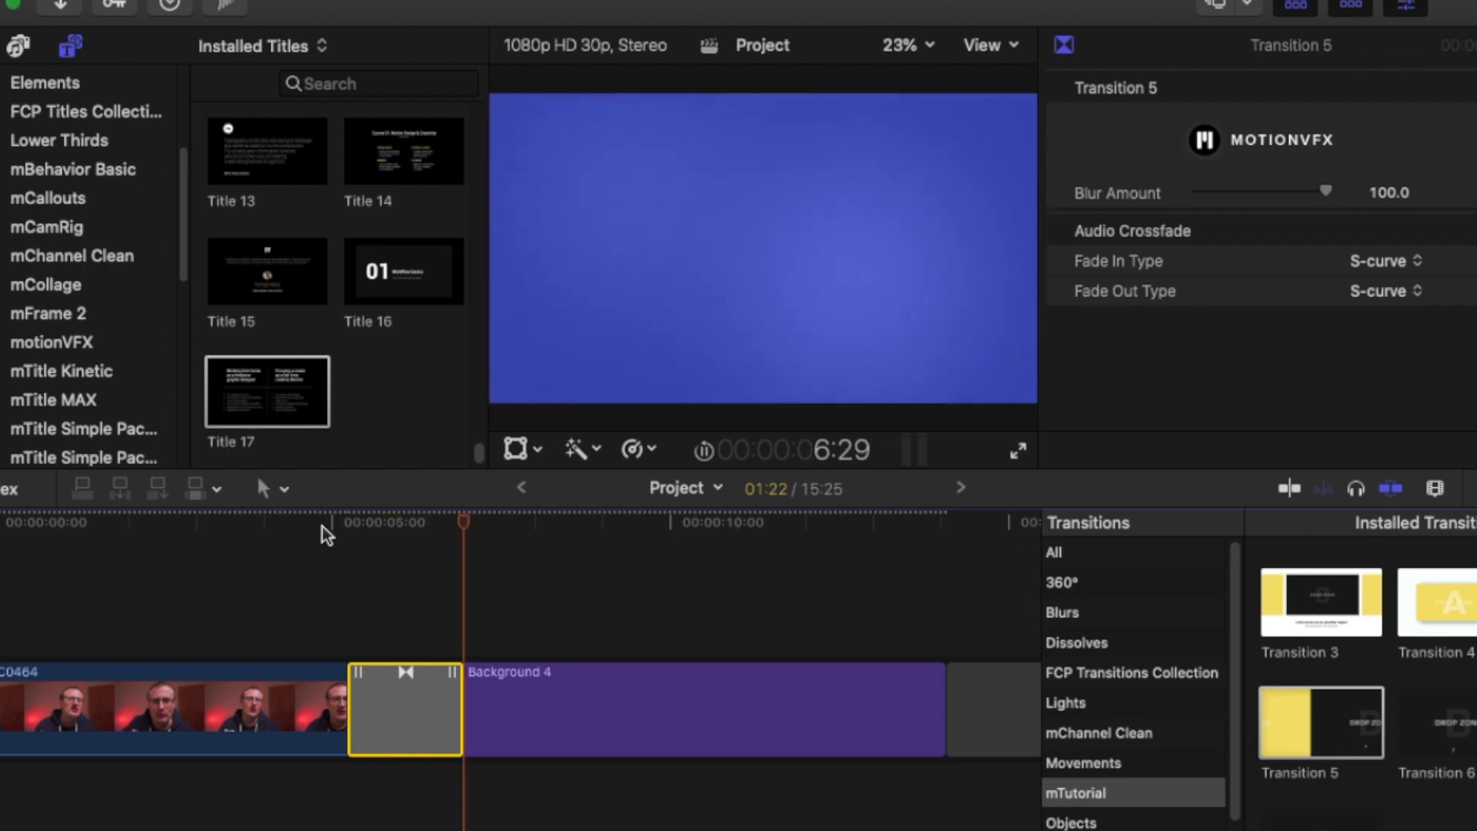
Step: Replay Transition 5 from before its start and check its Fade Out Type options, keeping S-curve
left_click(322, 526)
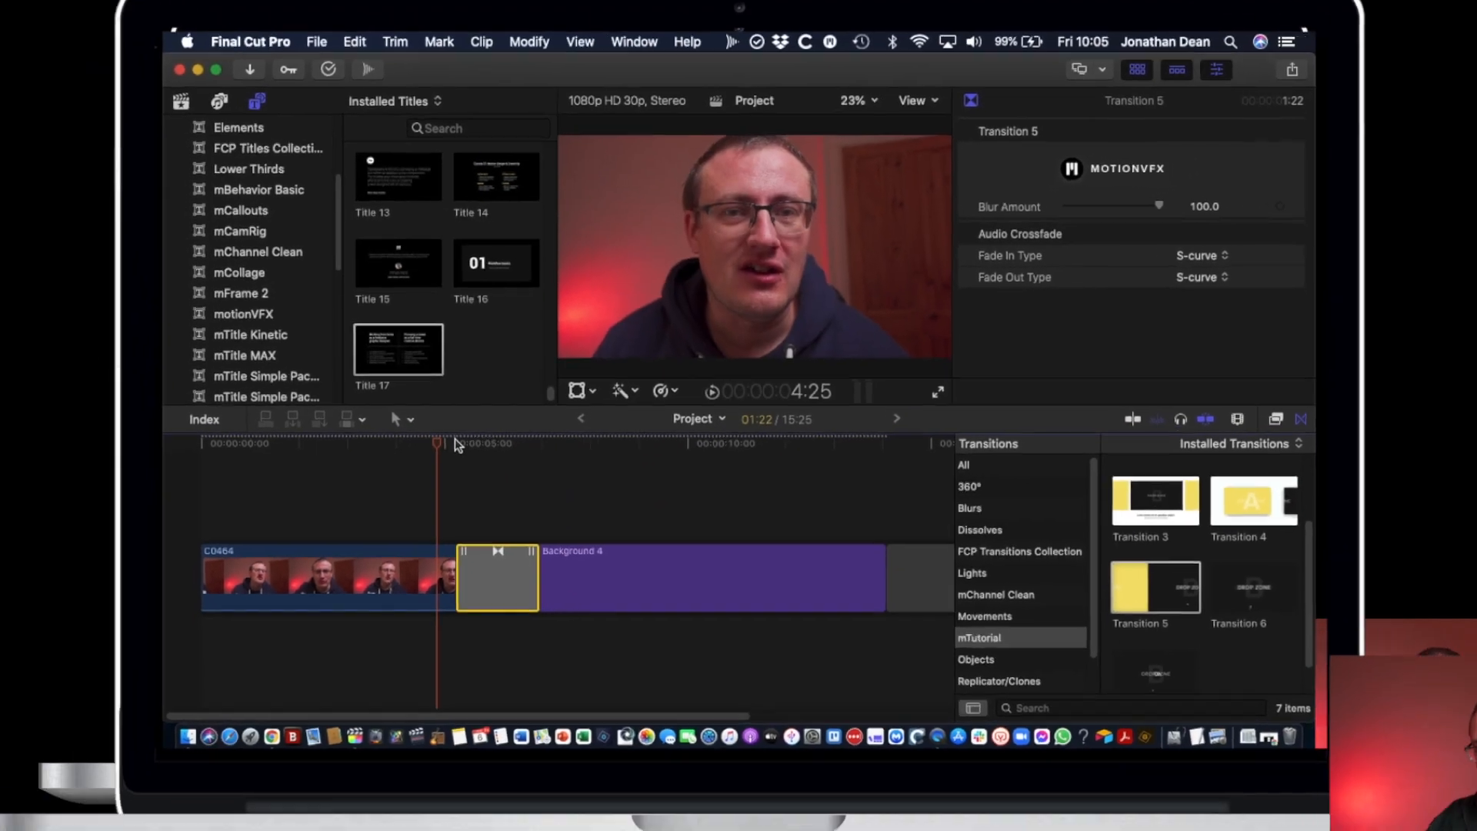
key("space")
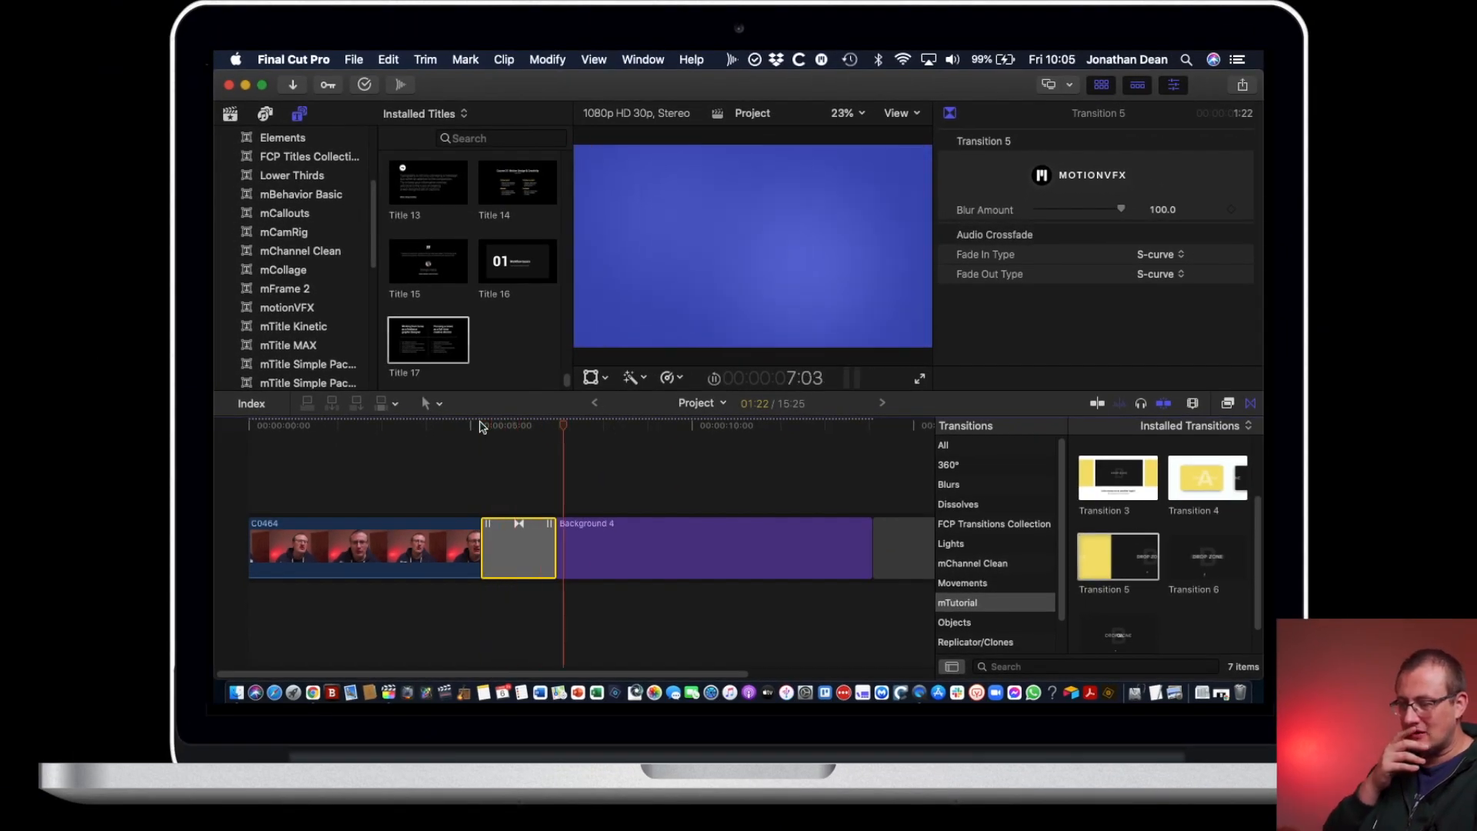
key("space")
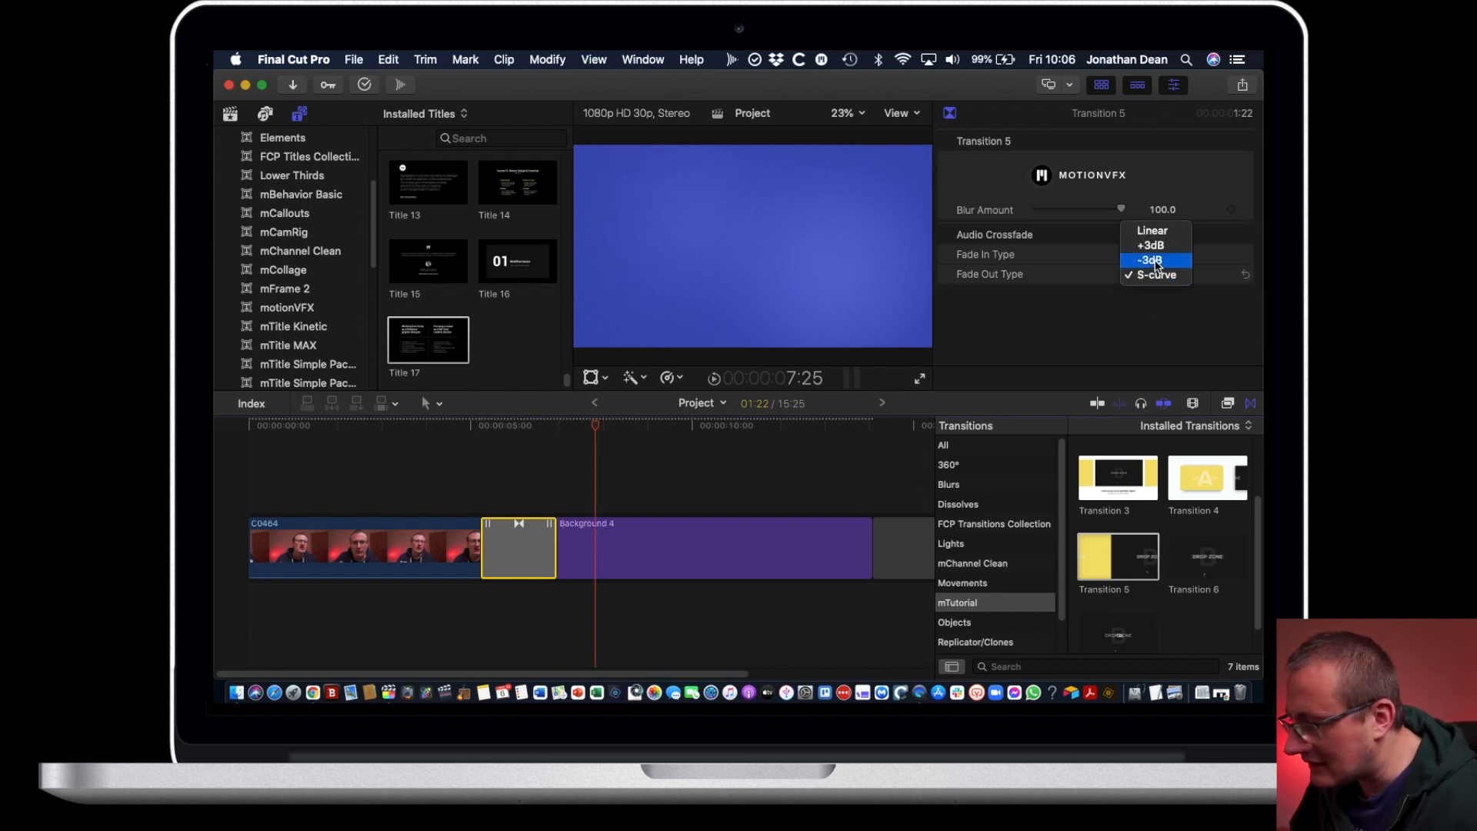
left_click(1155, 276)
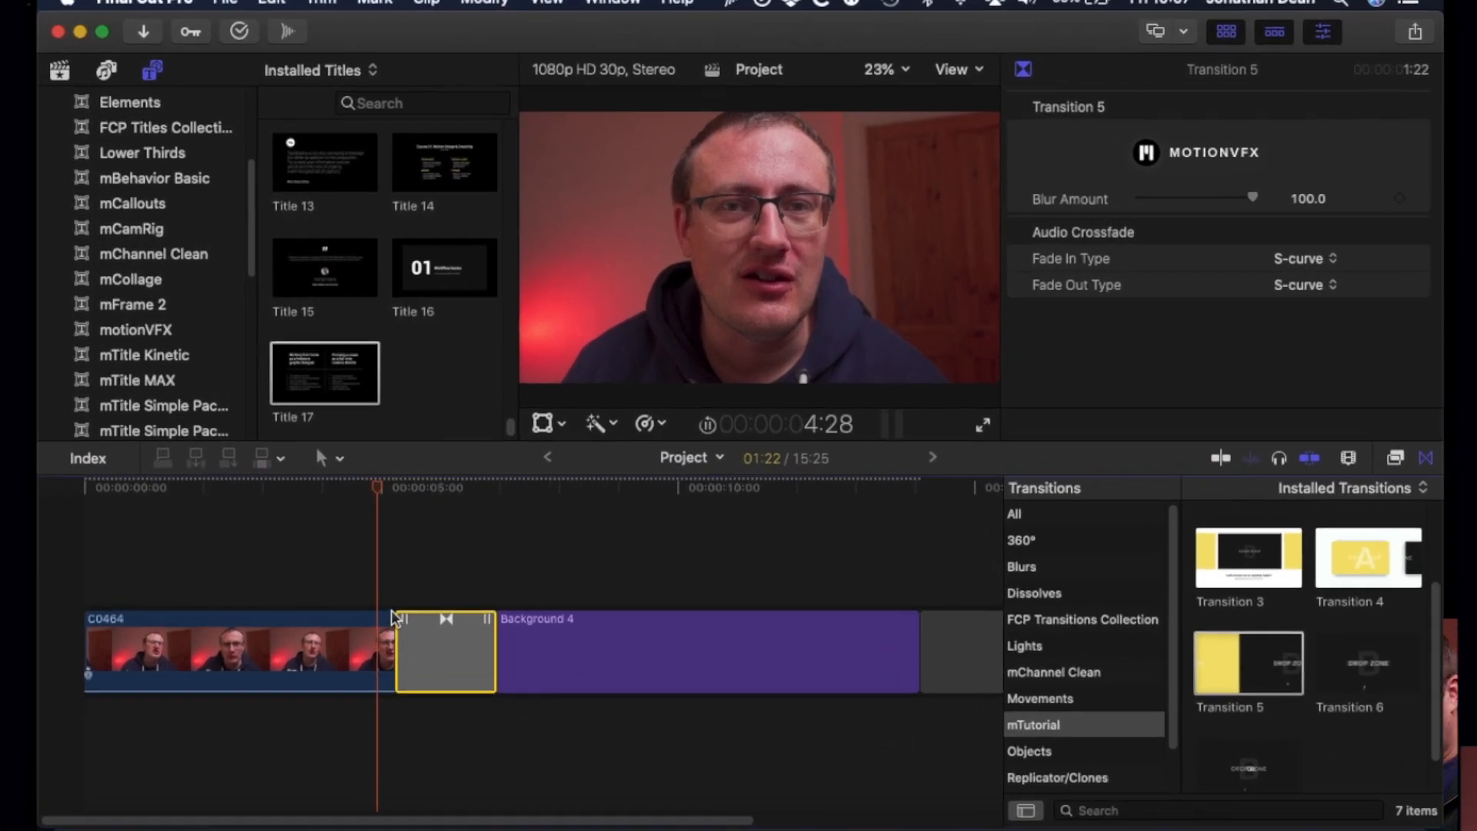
key("space")
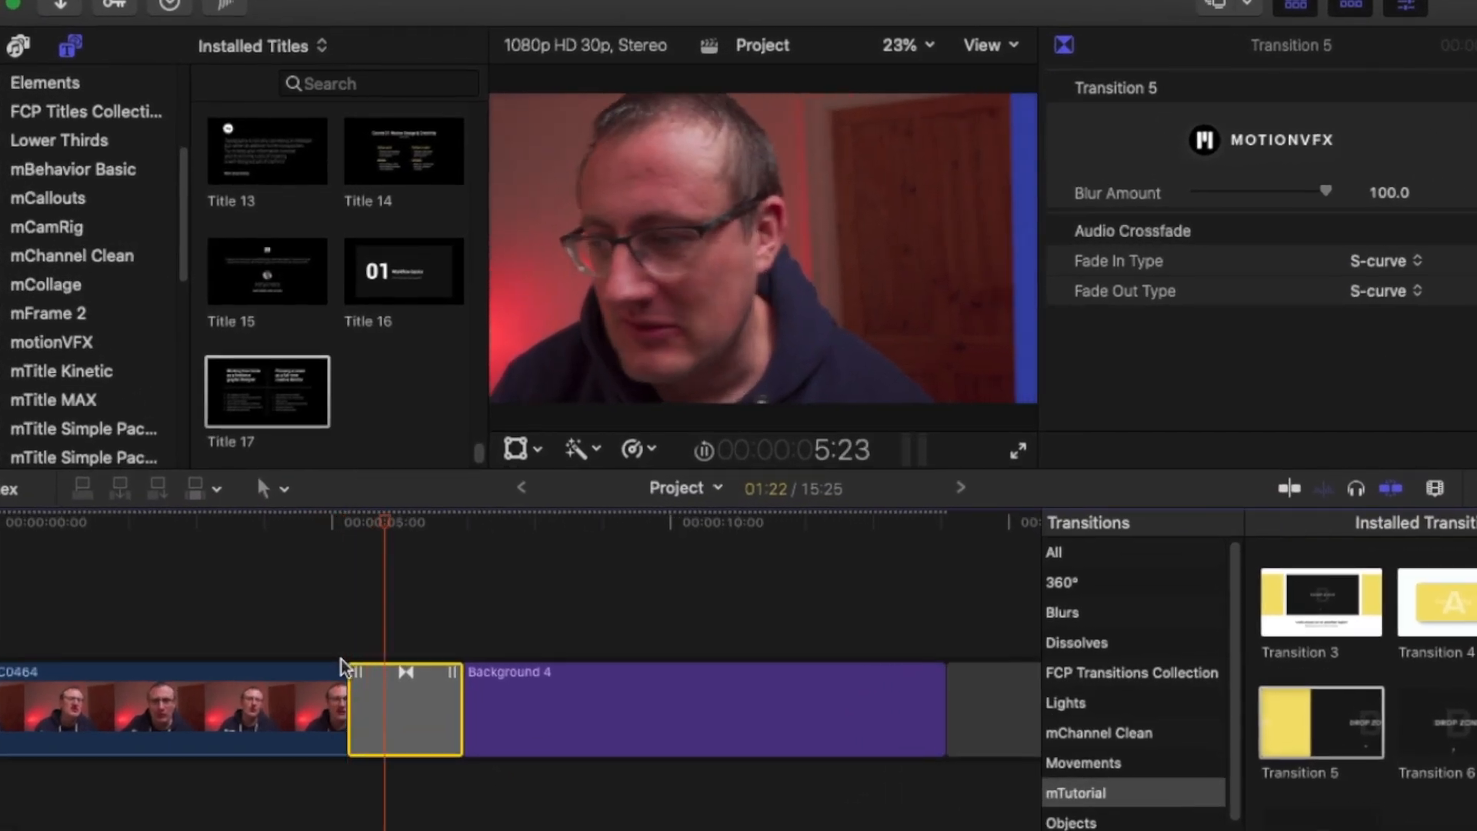
key("space")
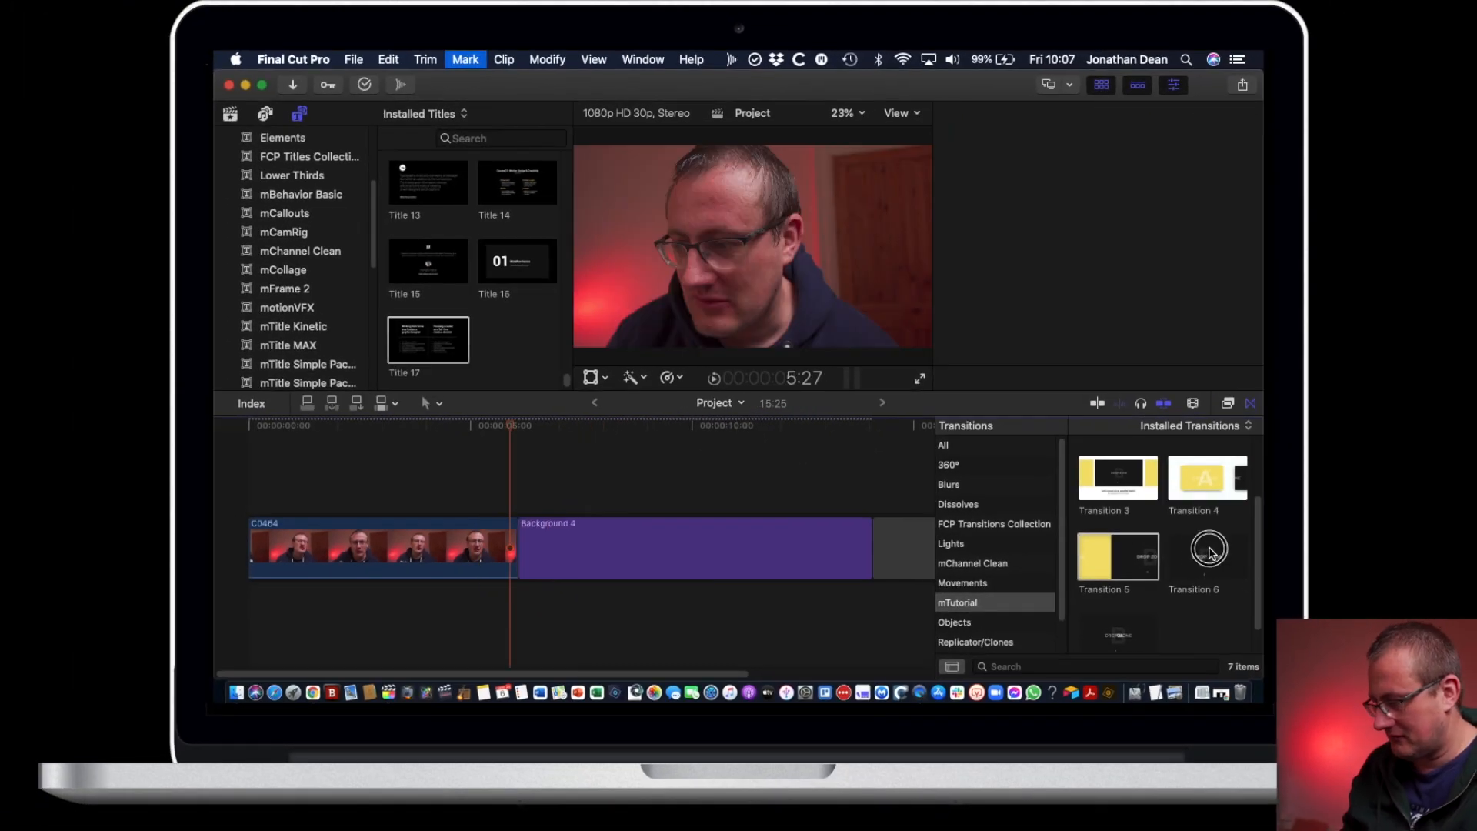
Step: Add Transition 6 between C0464 and Background 4 and play it twice from before its start
left_click_drag(1210, 553, 514, 548)
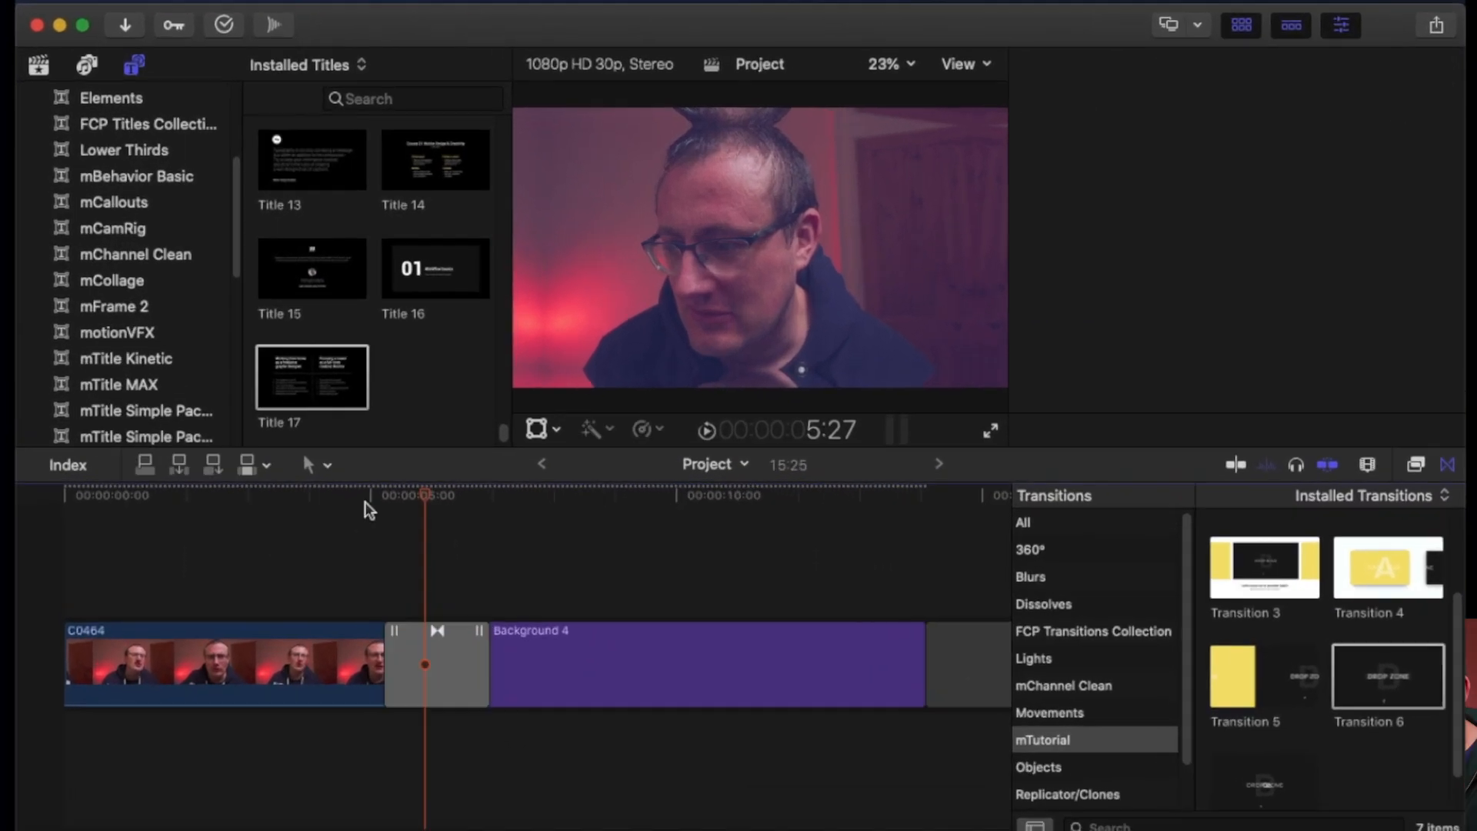
left_click(466, 438)
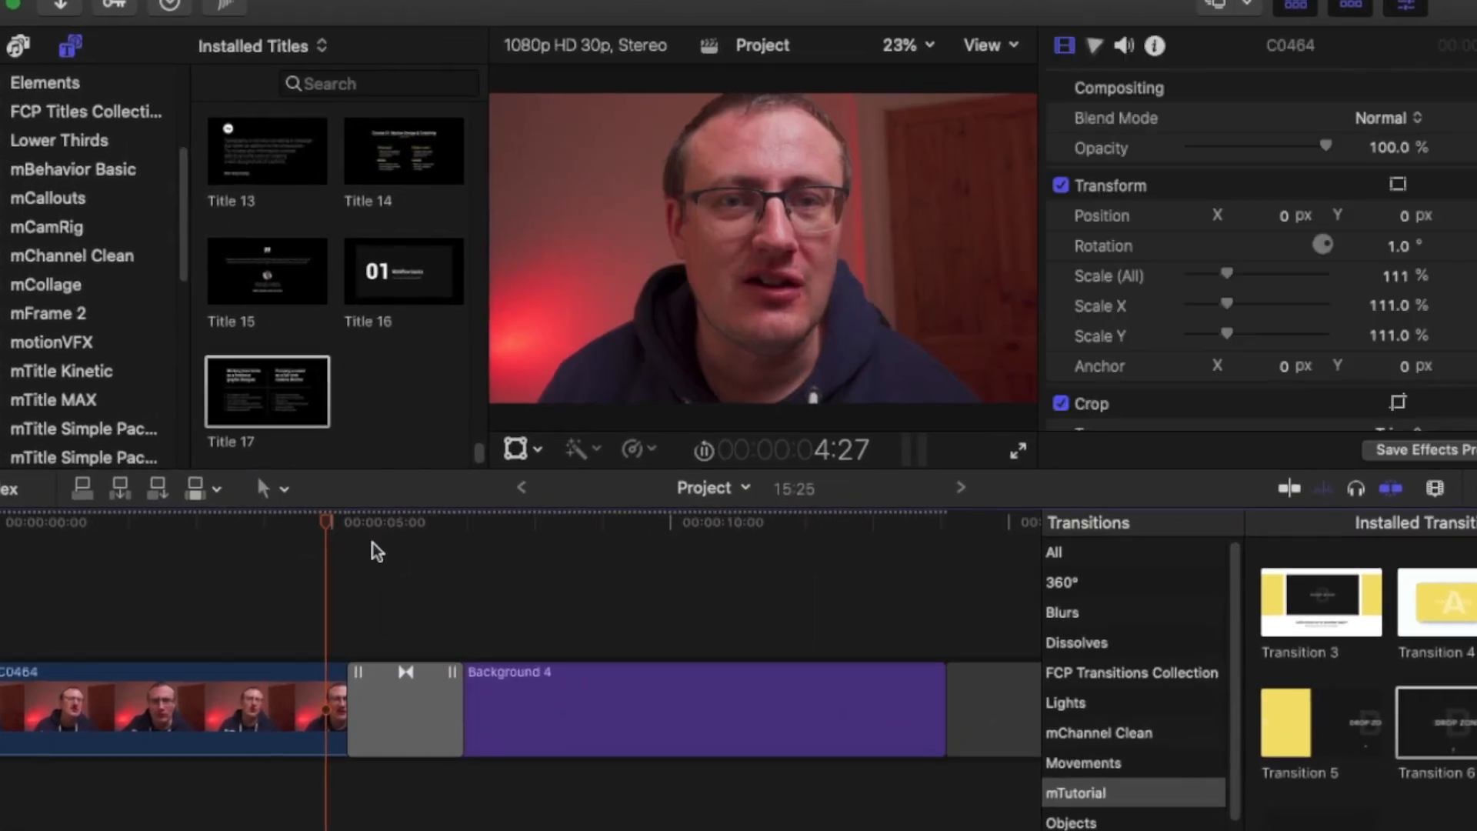
key("space")
left_click(320, 543)
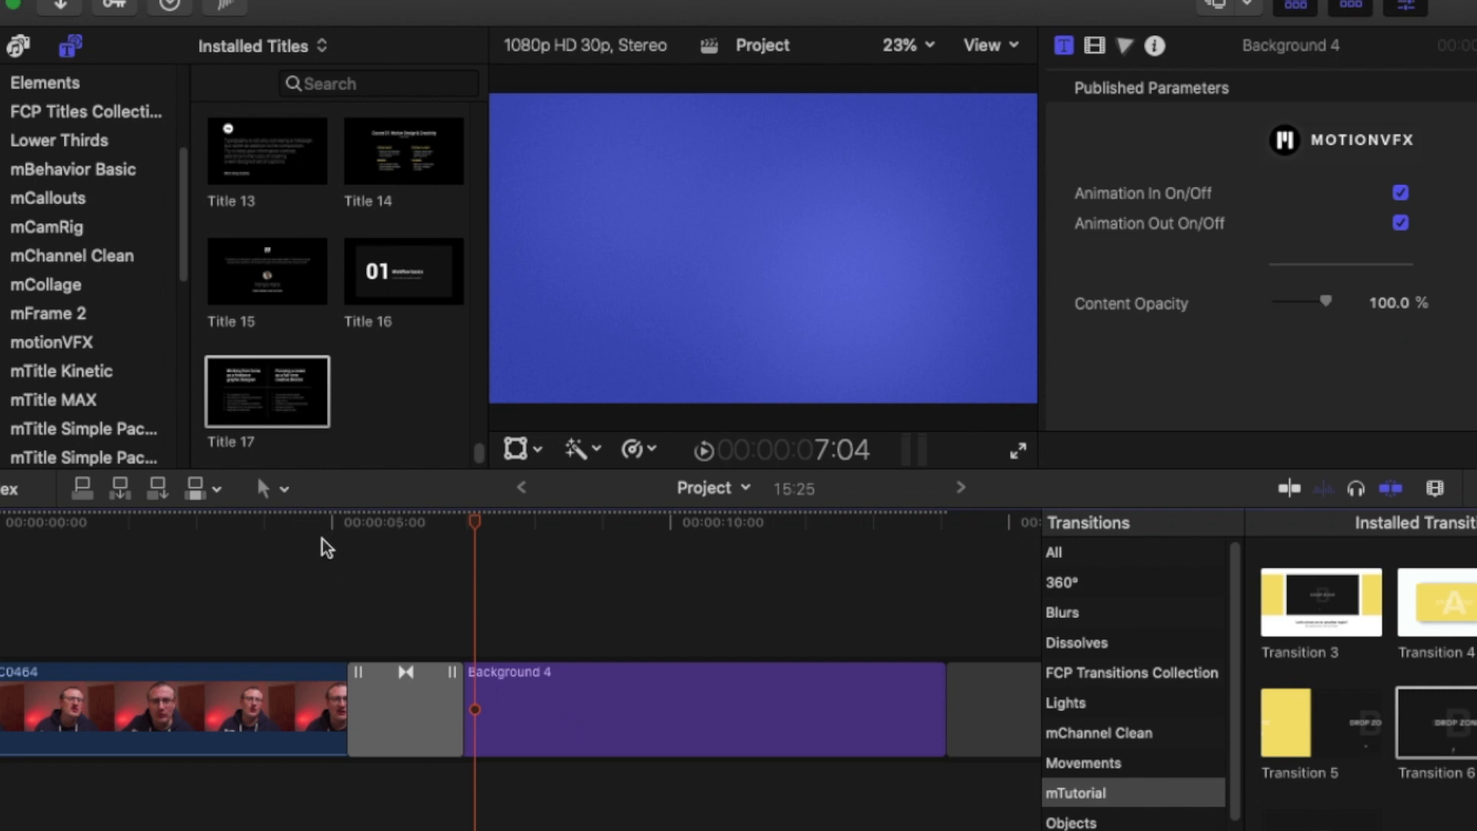
left_click(329, 529)
key("space")
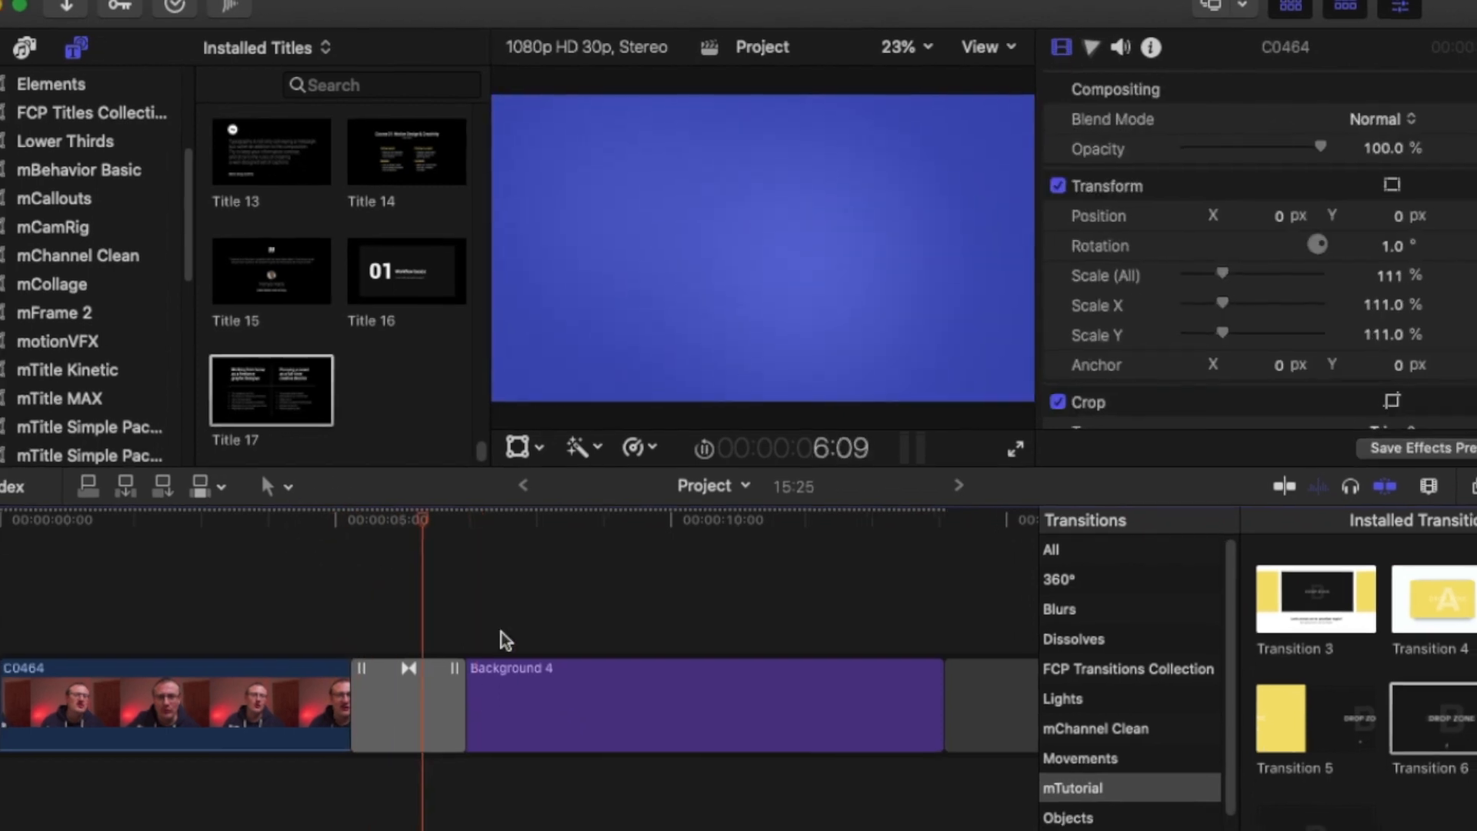
key("space")
Step: Replace Transition 6 with Transition 7 between C0464 and Background 4 and play it from just before its start
left_click(424, 733)
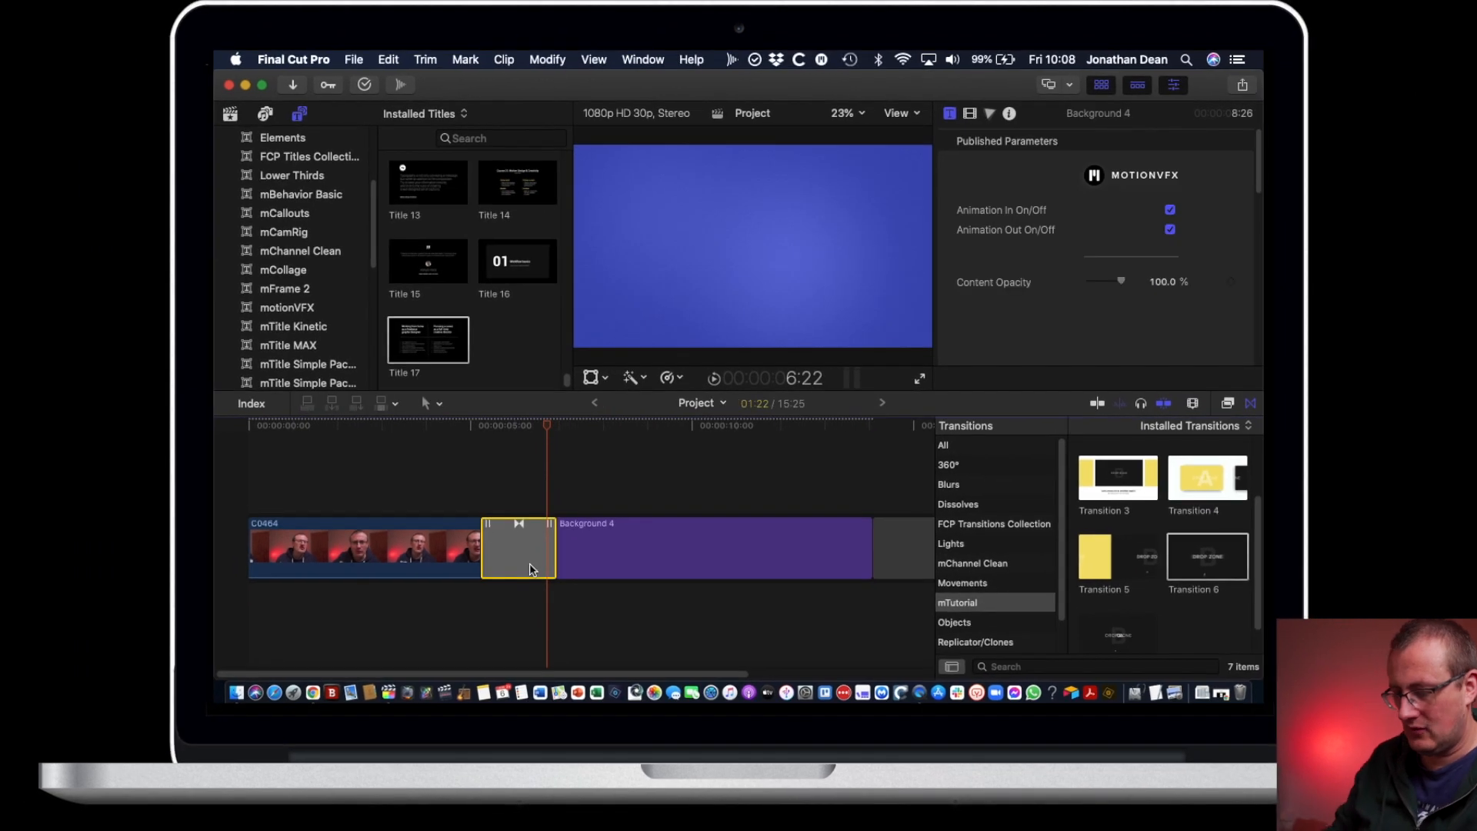
key("Delete")
left_click(1082, 613)
left_click_drag(1082, 613, 523, 543)
left_click(451, 430)
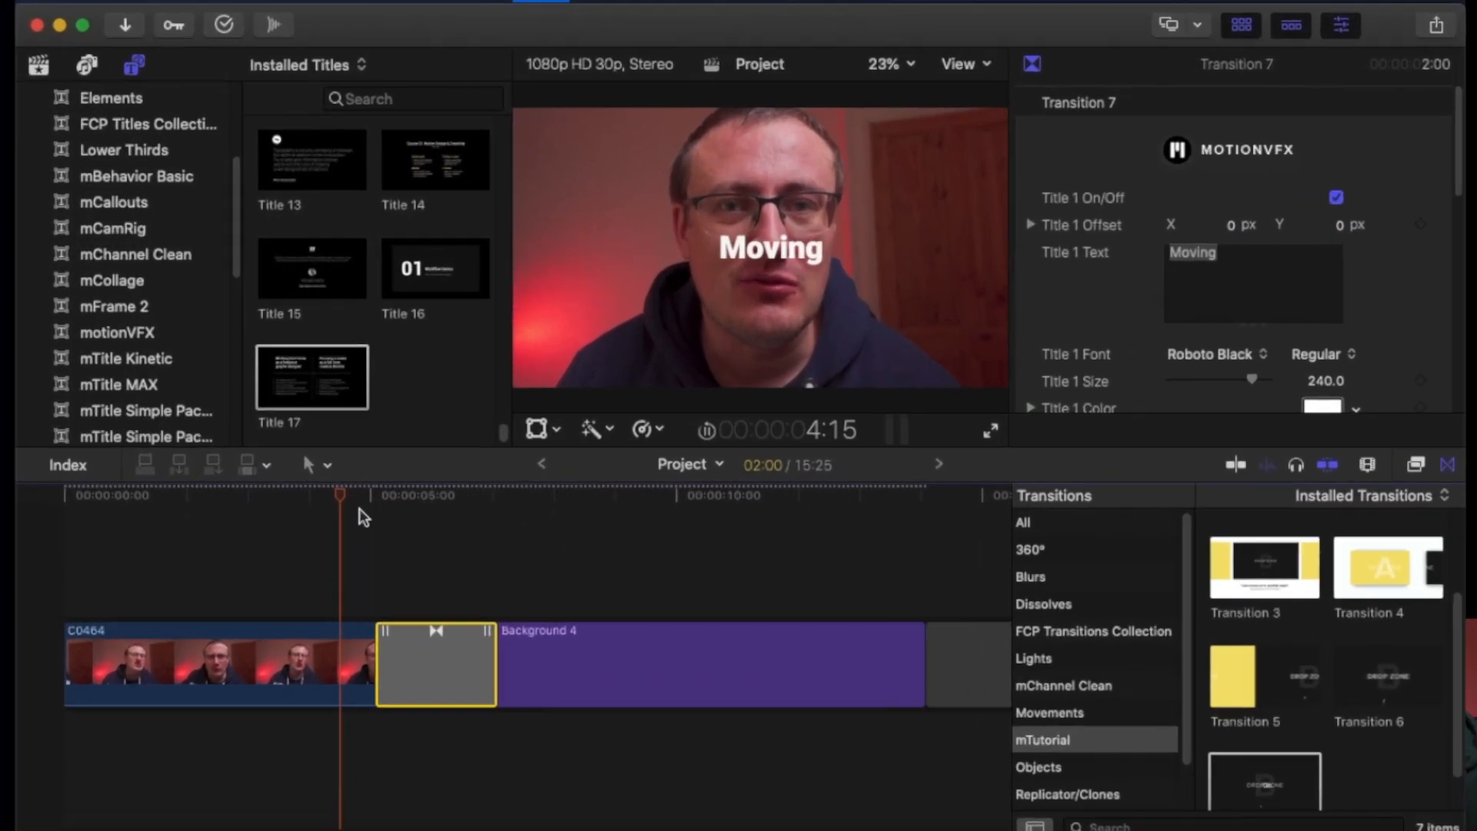
key("space")
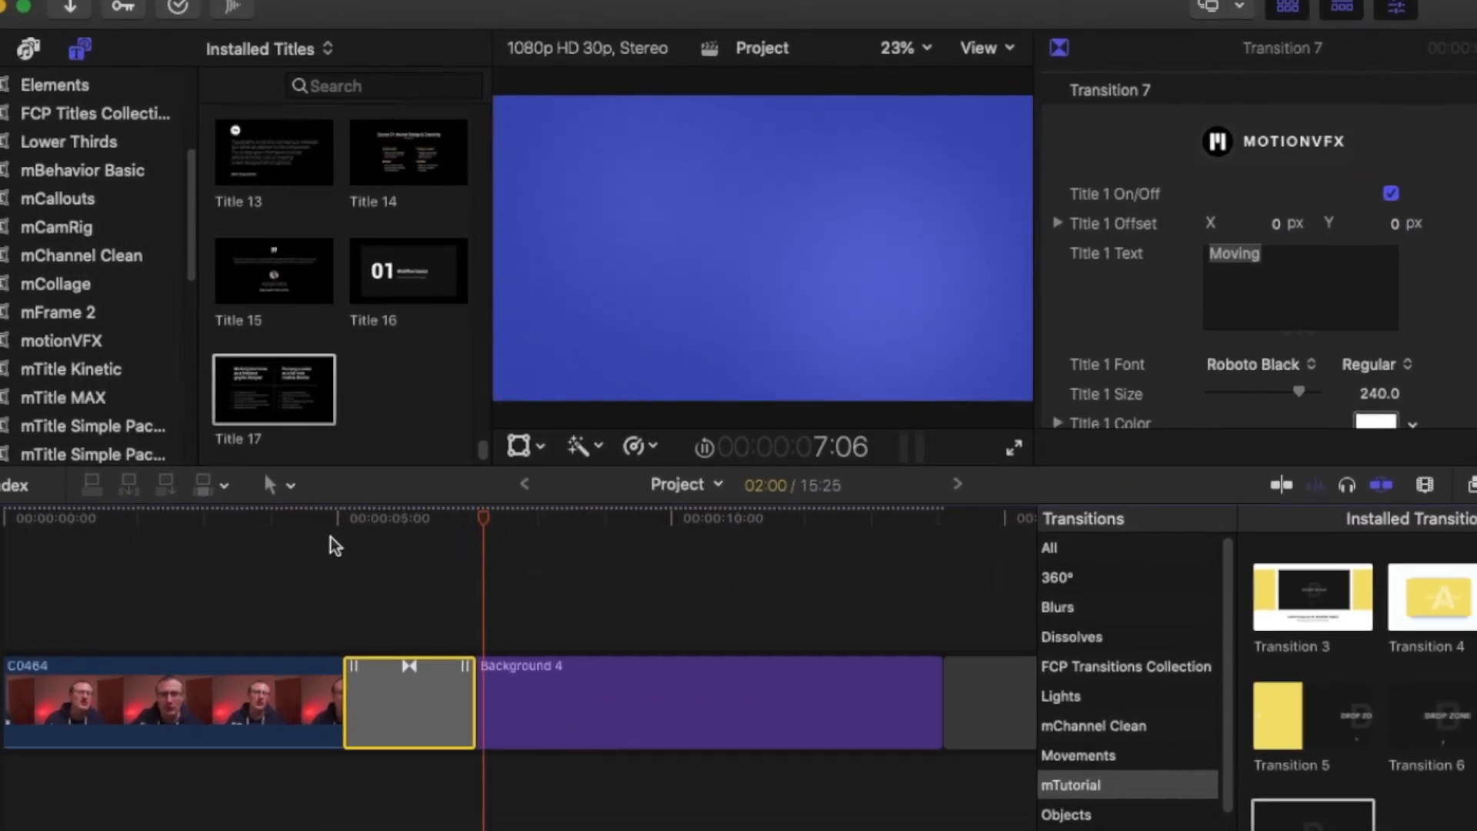